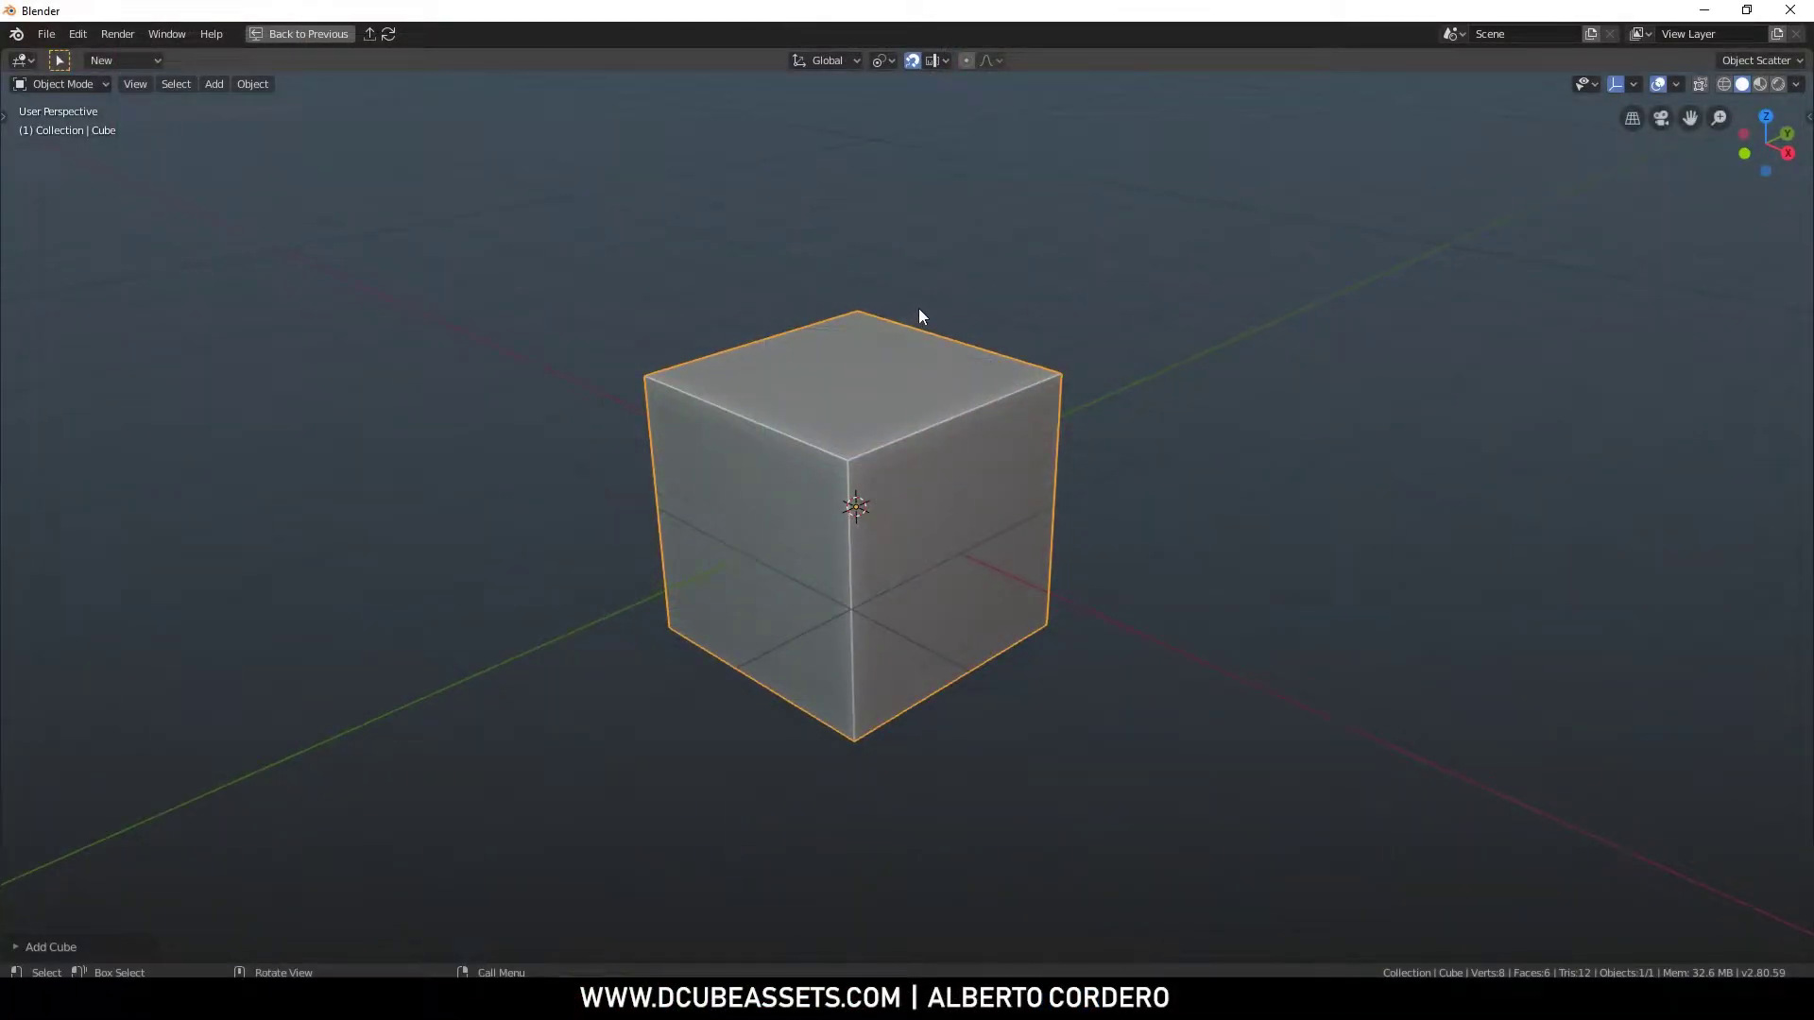
# Delete the default cube and add a cylinder mesh in its place
pyautogui.press('x')
pyautogui.click(921, 306)
pyautogui.hotkey('shift', 'a')
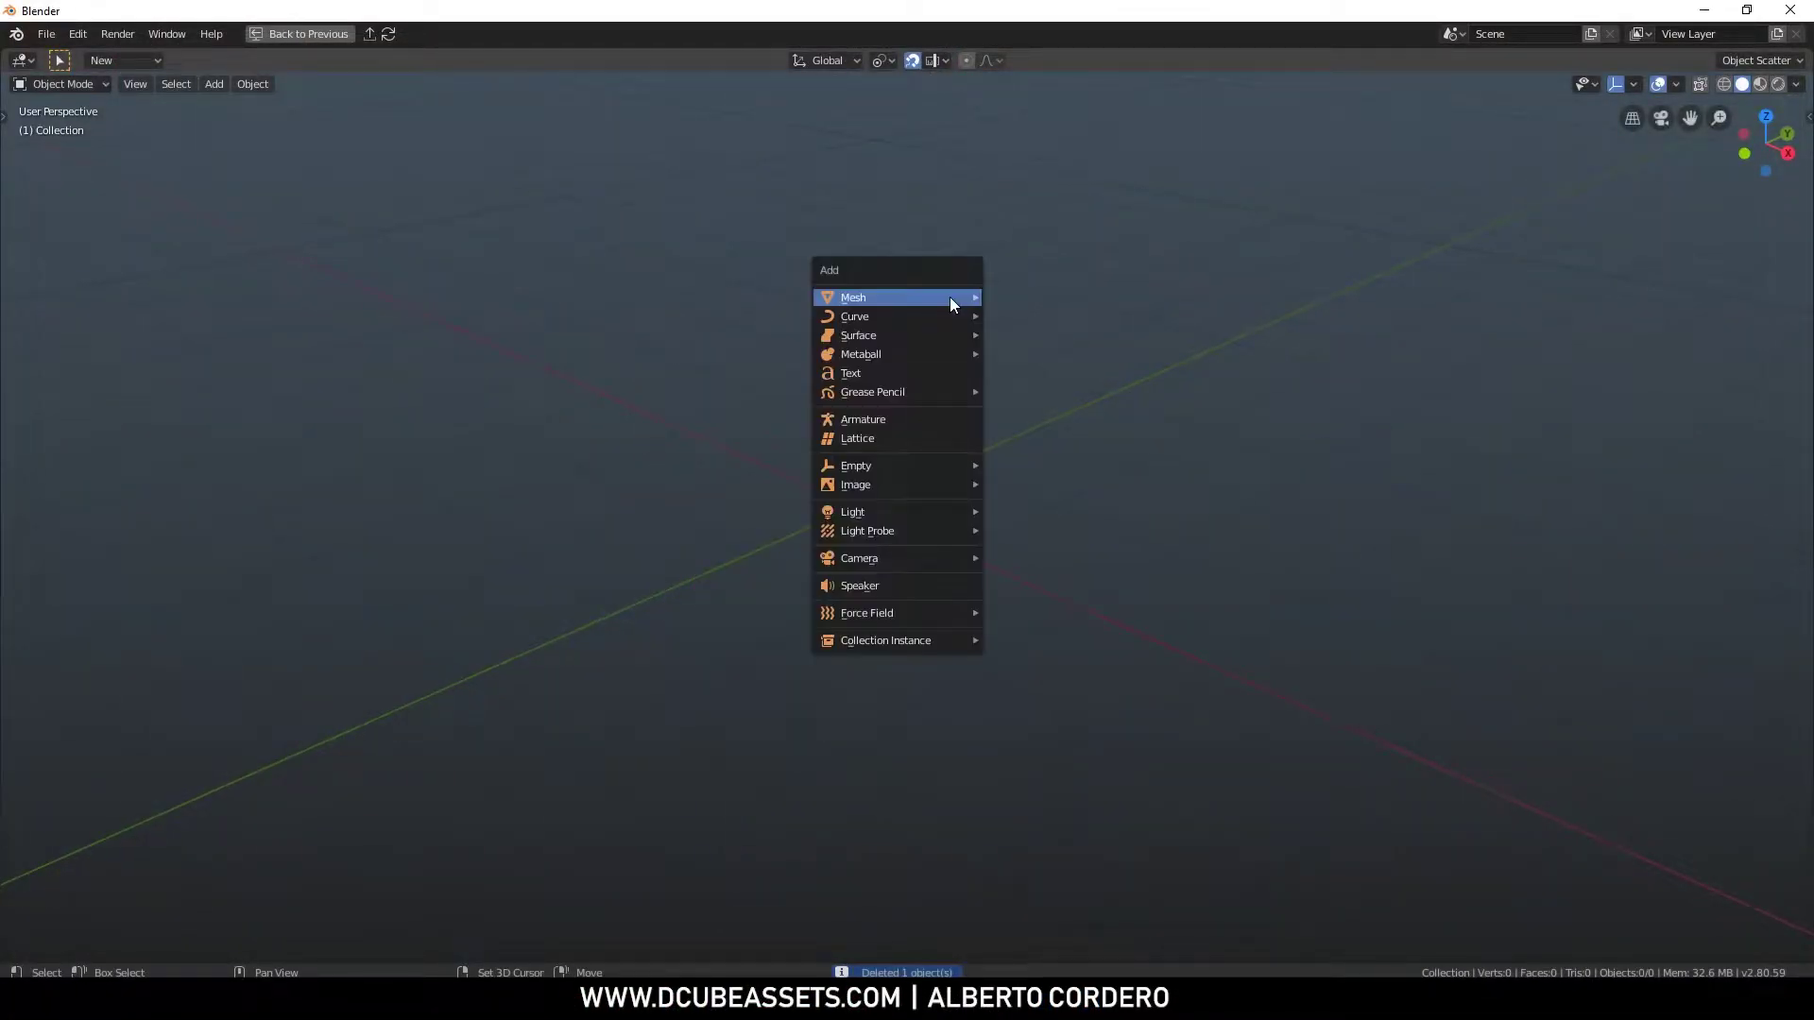
pyautogui.moveTo(950, 296)
pyautogui.click(1024, 391)
# Open the cylinder in Edit Mode in front X-ray view, with an Active Element pivot and Increment snapping using Absolute Grid Snap
pyautogui.press('KP_5')
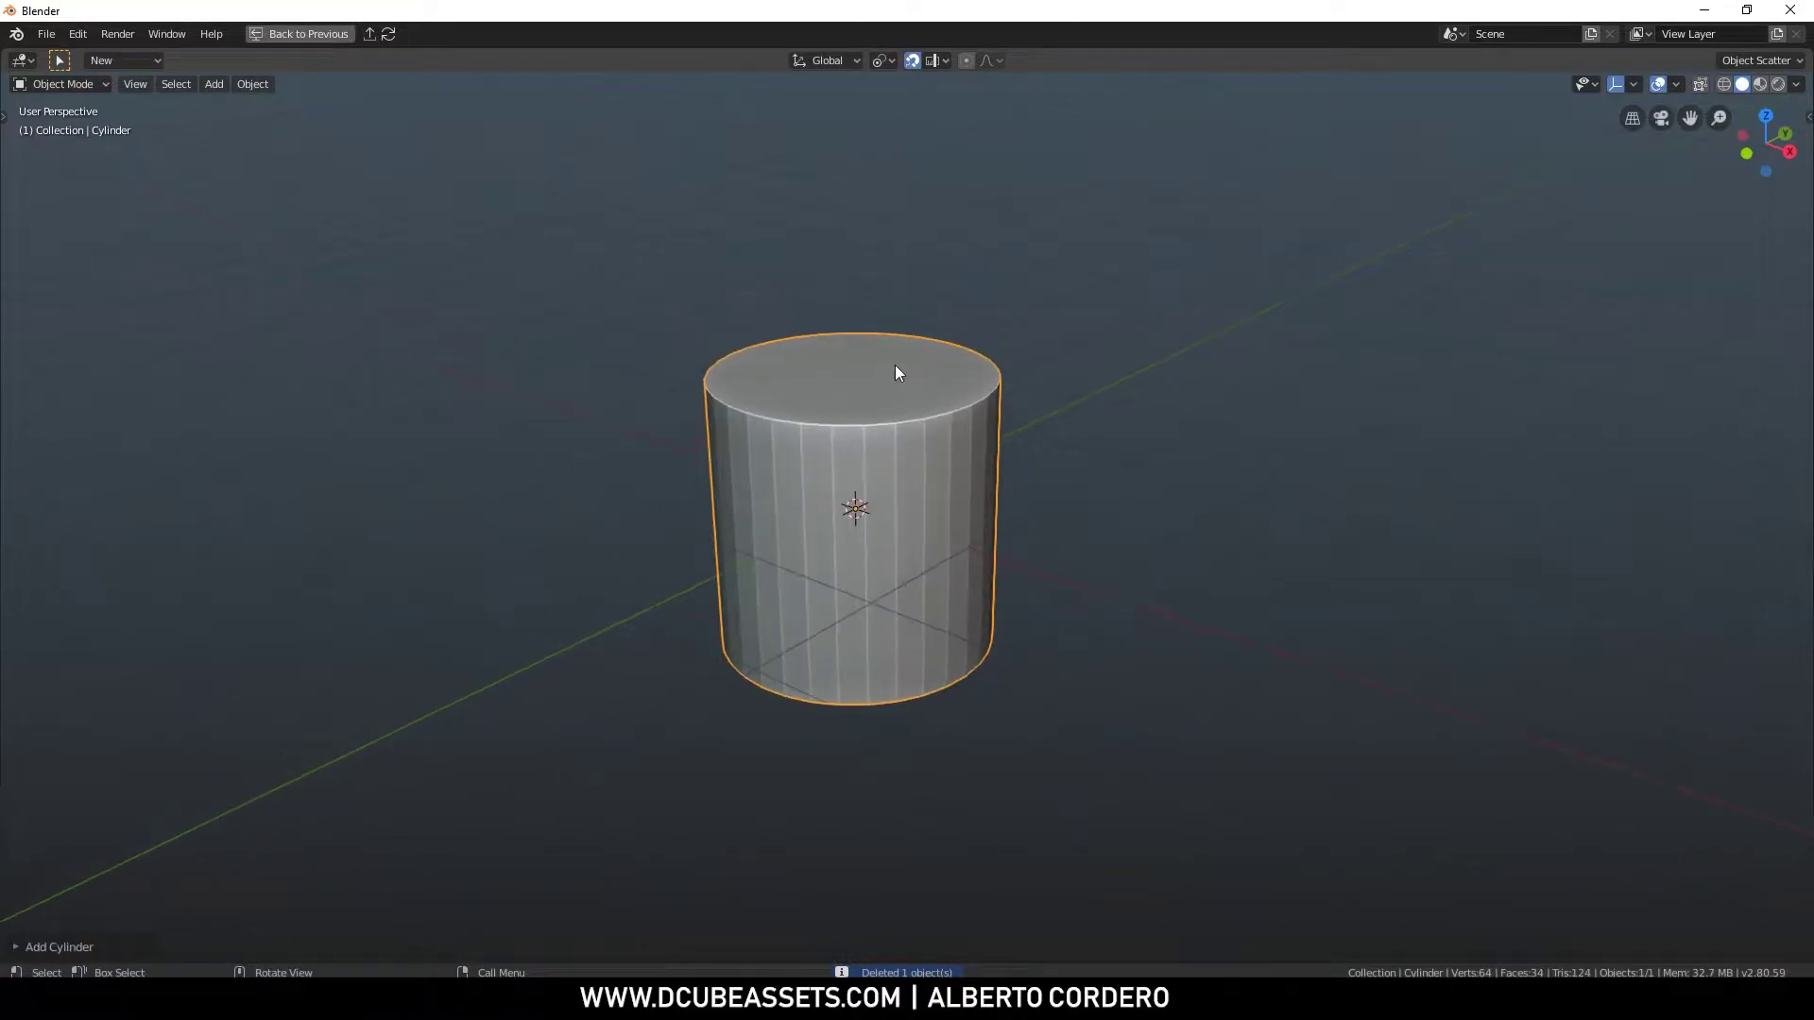
pyautogui.press('KP_1')
pyautogui.press('Tab')
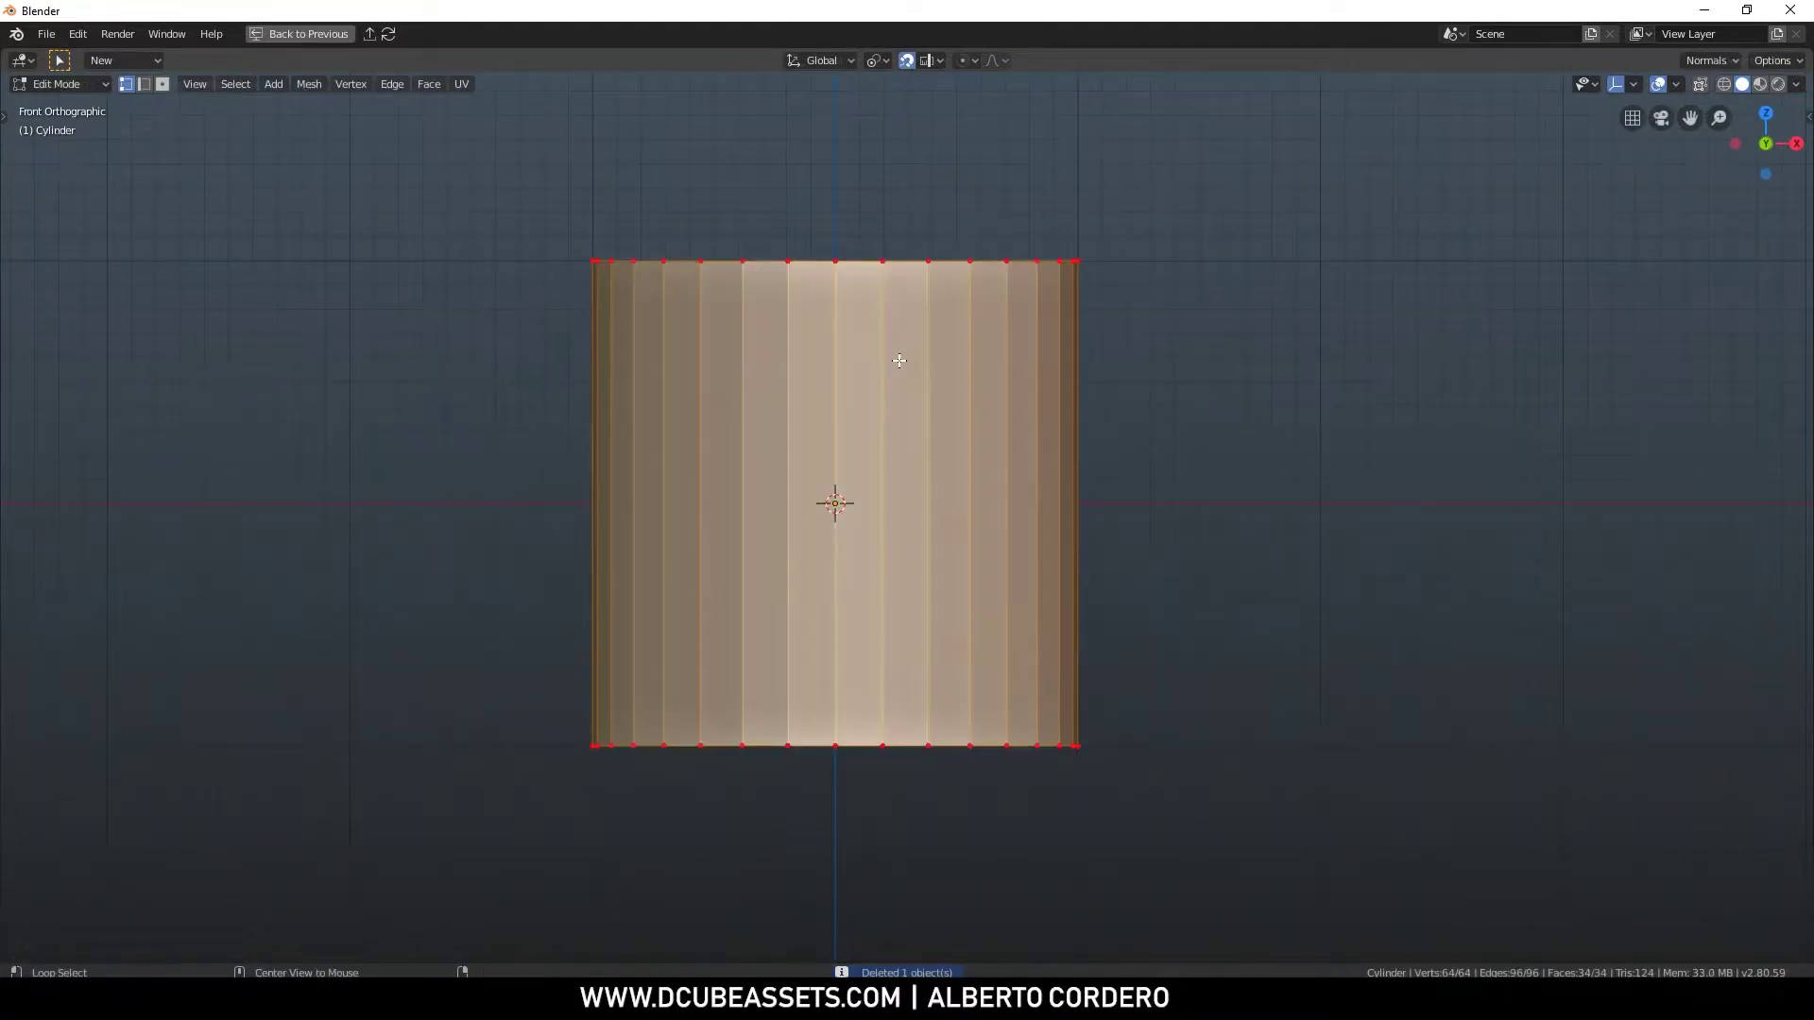
pyautogui.hotkey('alt', 'z')
pyautogui.click(876, 61)
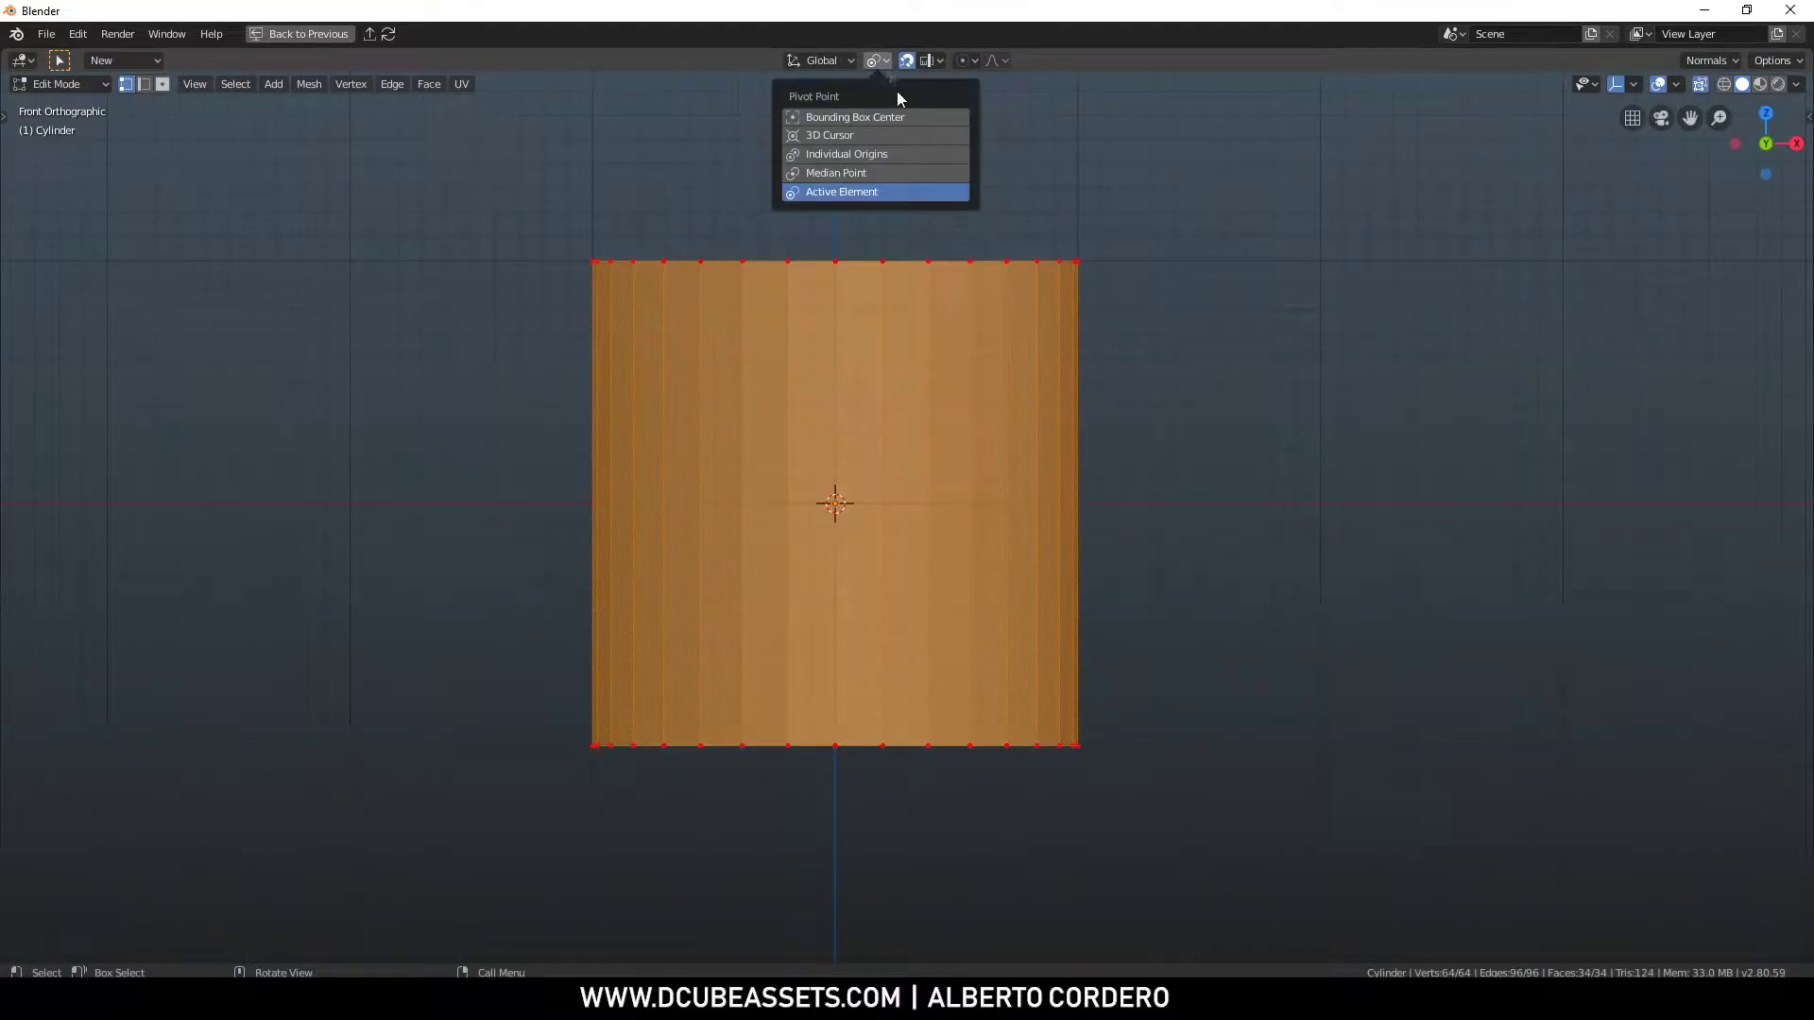
pyautogui.click(857, 193)
pyautogui.click(938, 62)
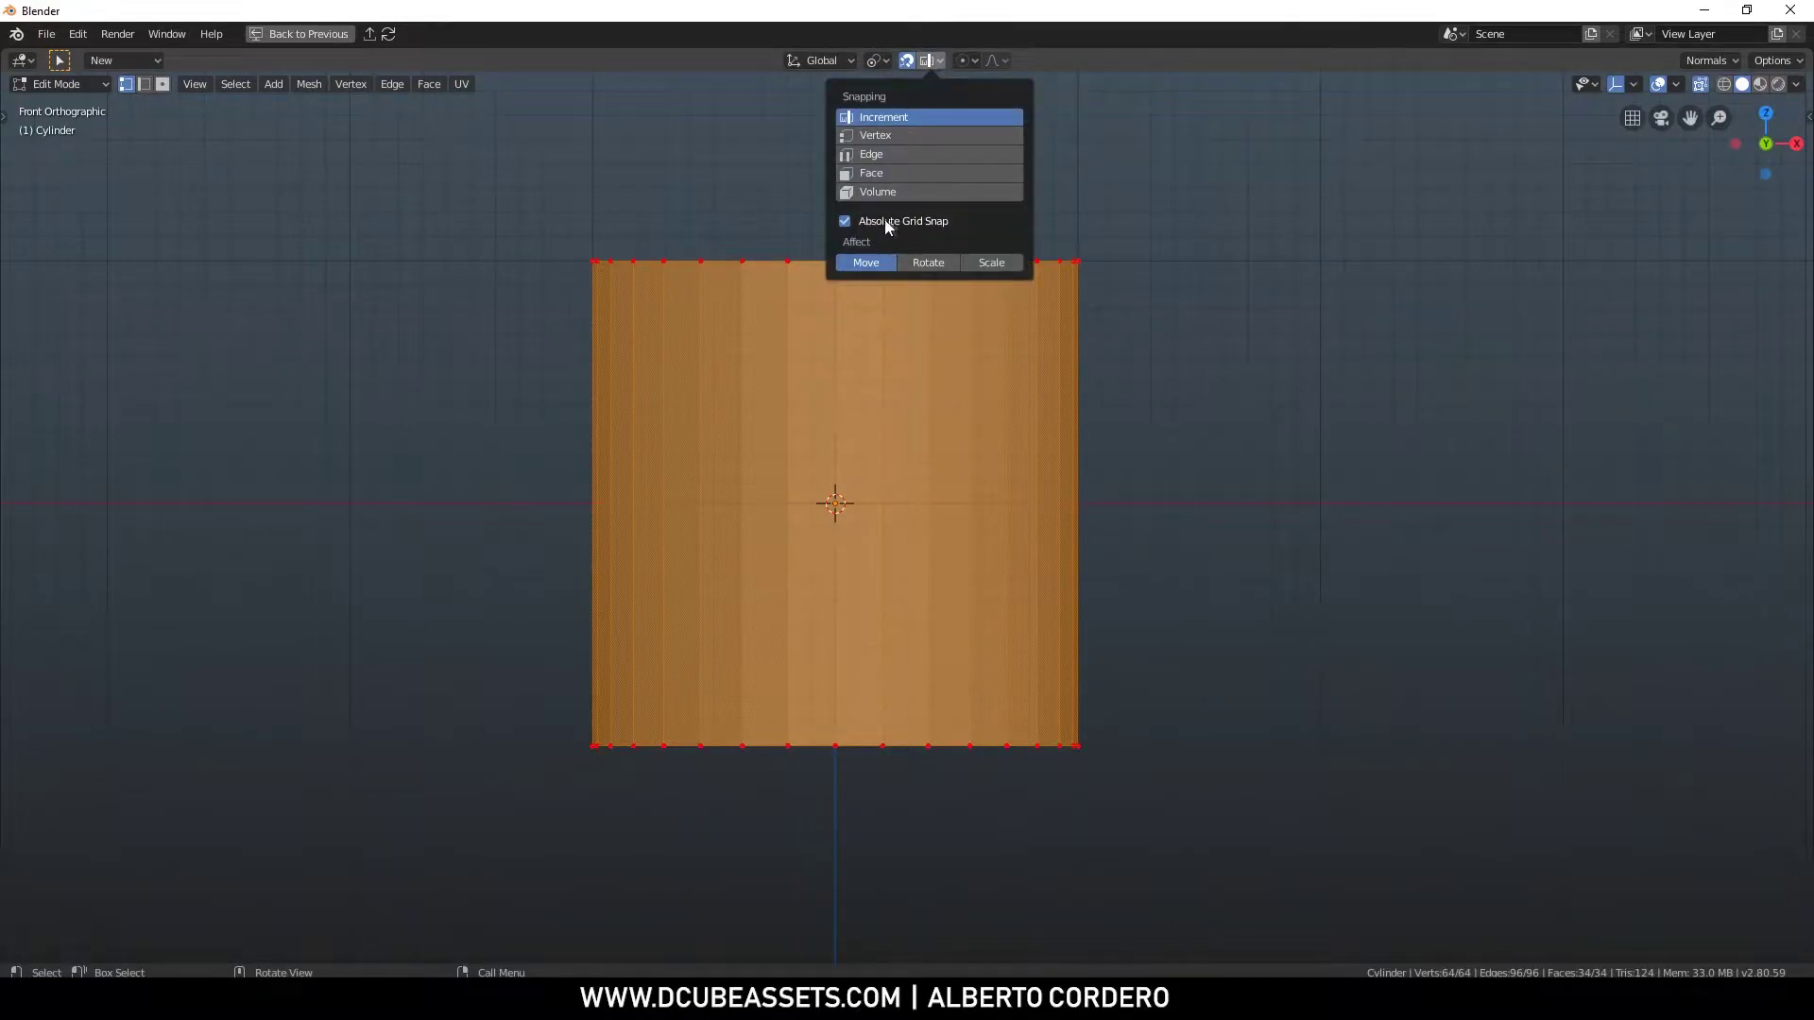
pyautogui.click(928, 61)
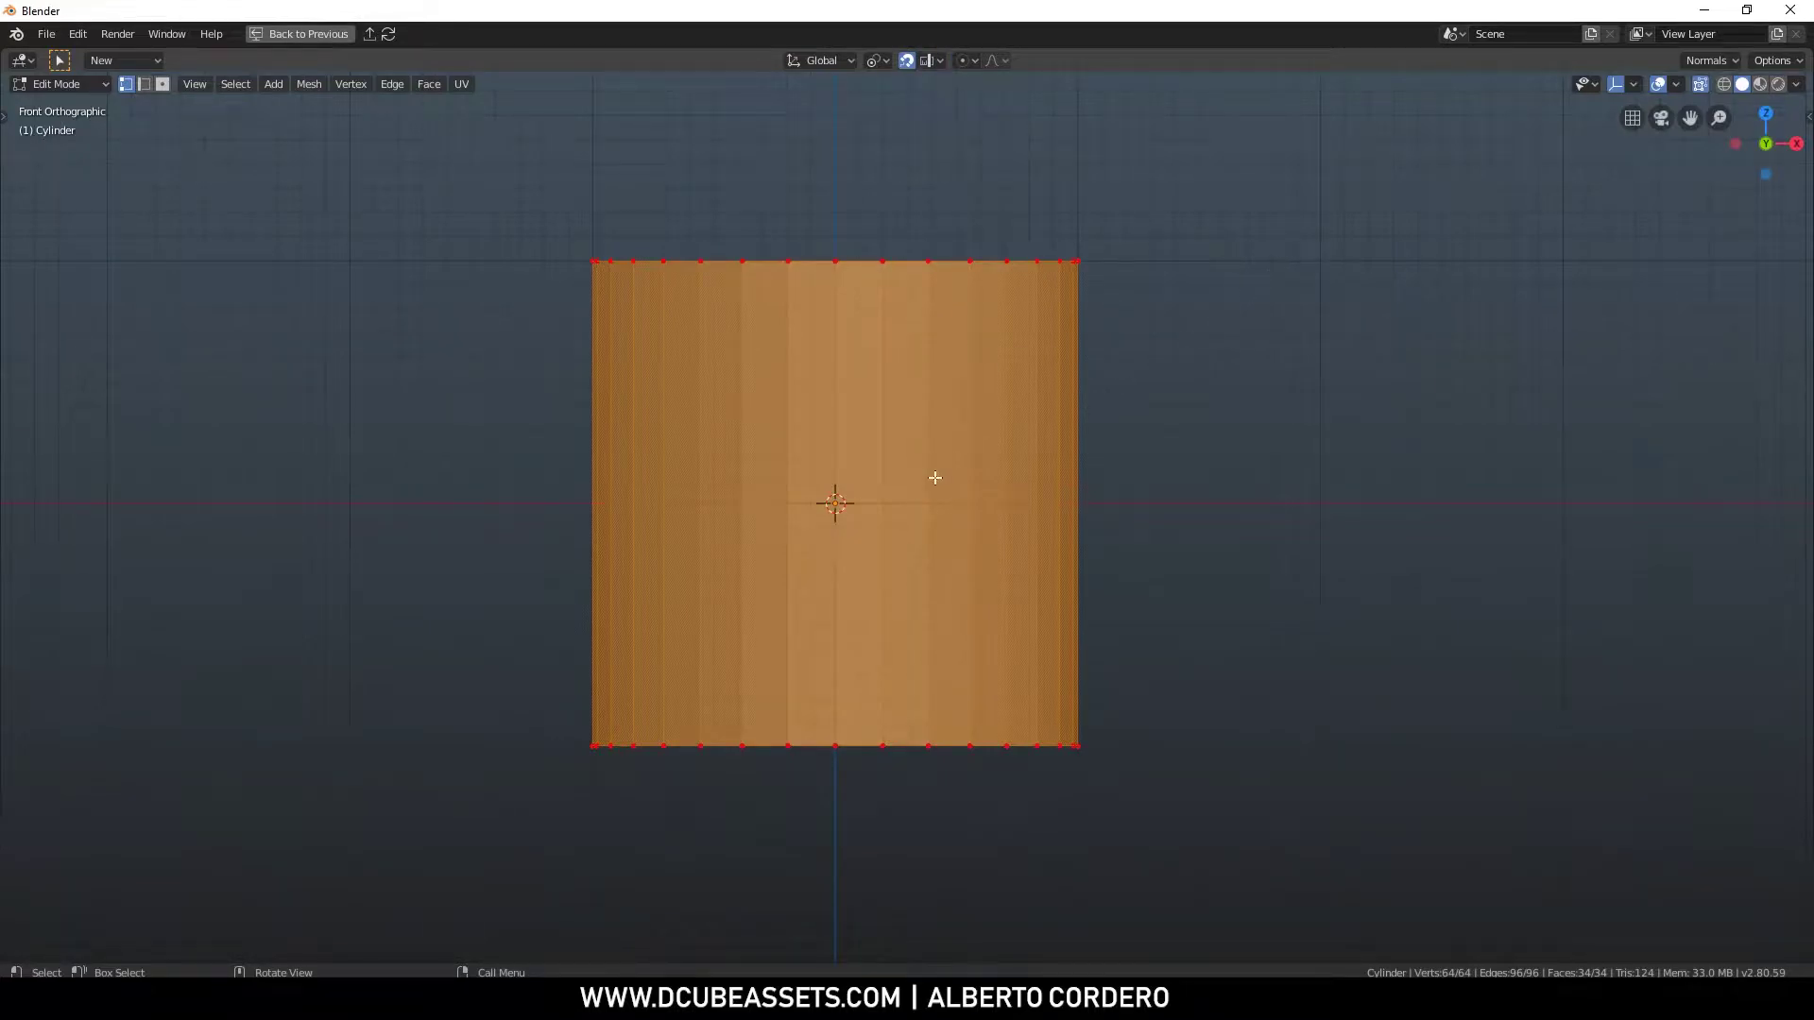
# Move all of the cylinder's vertices up along Z so its base rests on the world origin
pyautogui.scroll(-2, 921, 484)
pyautogui.moveTo(462, 252); pyautogui.dragTo(1313, 395)
pyautogui.keyDown('shift'); pyautogui.moveTo(525, 595); pyautogui.dragTo(1646, 831); pyautogui.keyUp('shift')
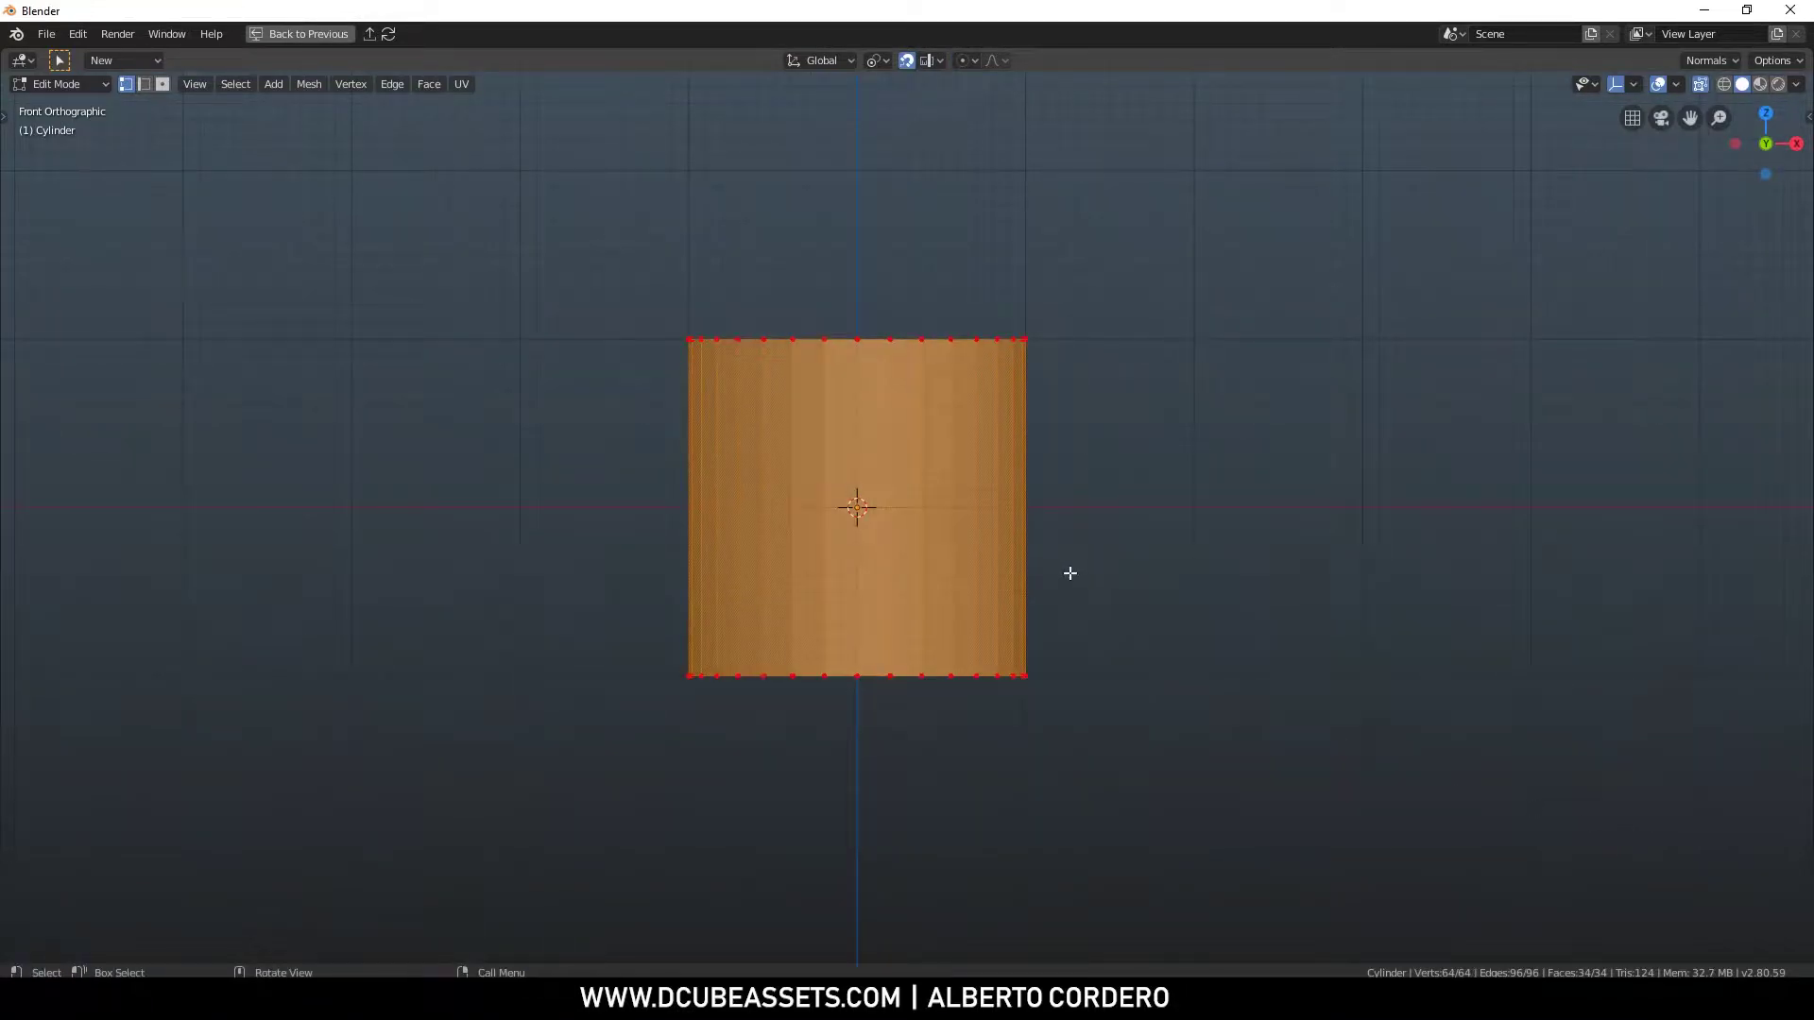
pyautogui.press('g')
pyautogui.press('z')
pyautogui.click(1039, 408)
pyautogui.keyDown('shift'); pyautogui.moveTo(1039, 409); pyautogui.dragTo(839, 539, button='middle'); pyautogui.keyUp('shift')
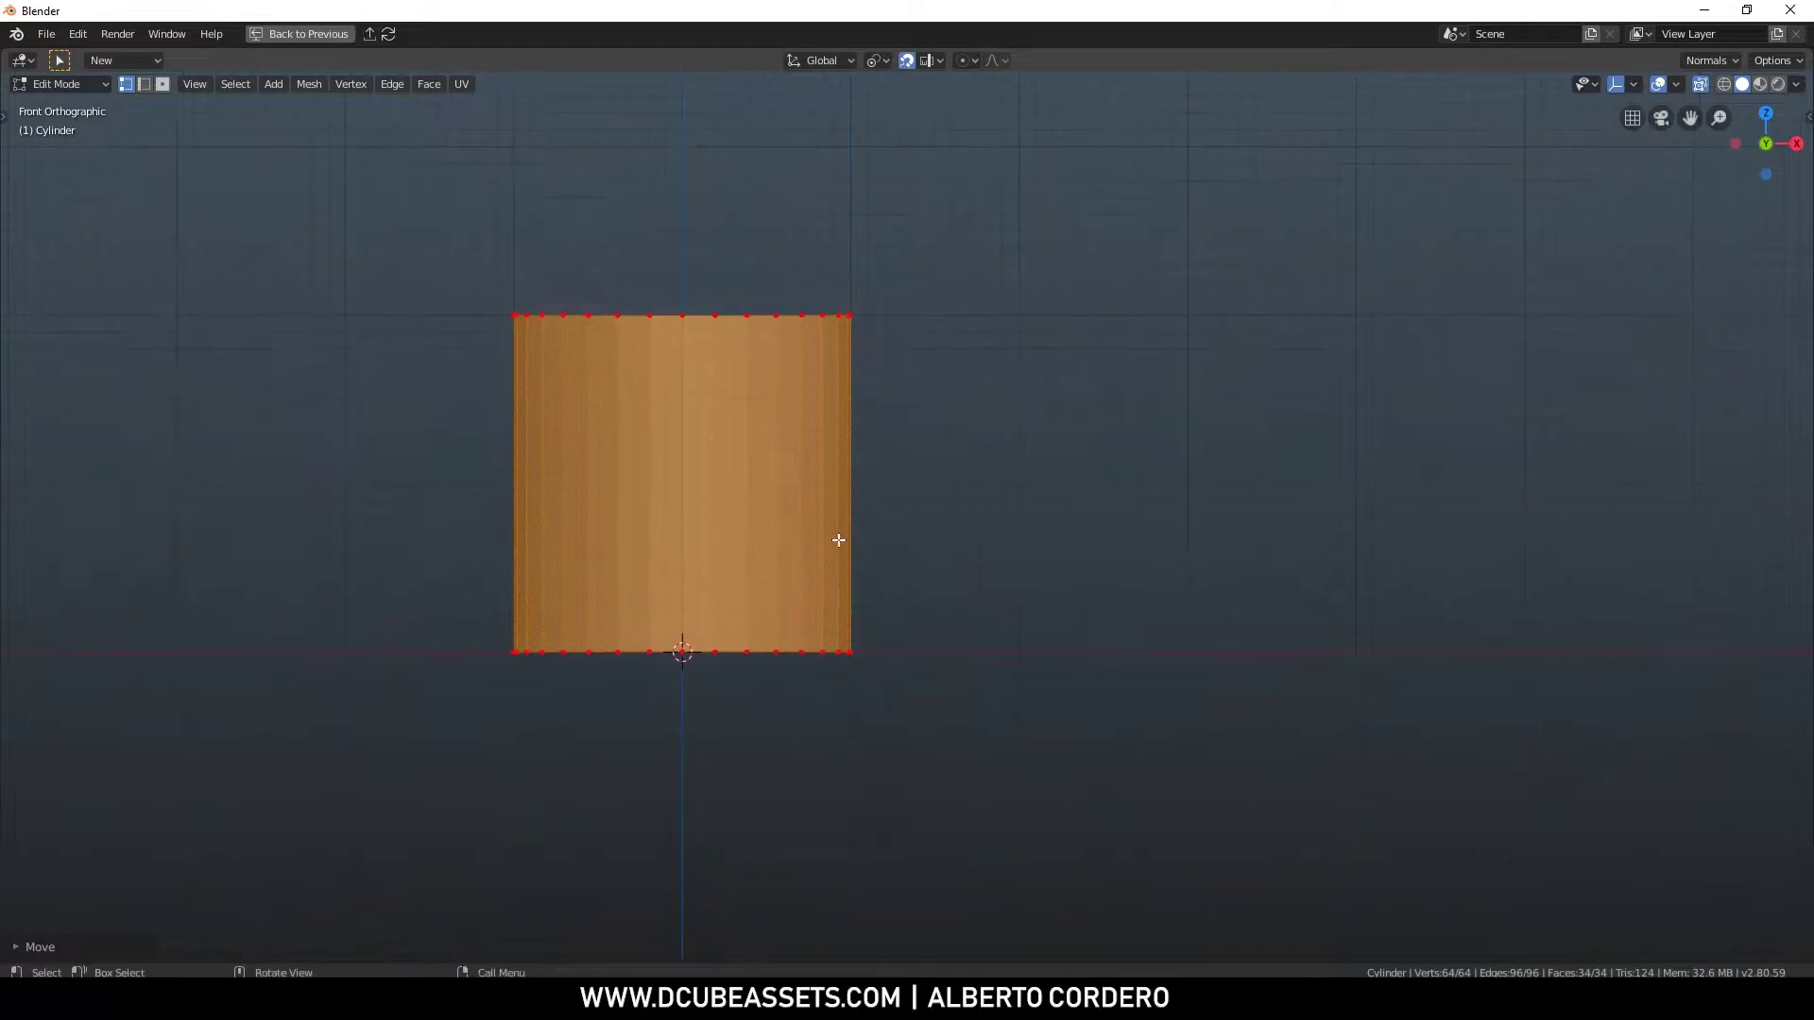
# Raise the top ring of vertices along Z to make the cylinder taller
pyautogui.moveTo(246, 227); pyautogui.dragTo(1230, 378)
pyautogui.press('g')
pyautogui.press('z')
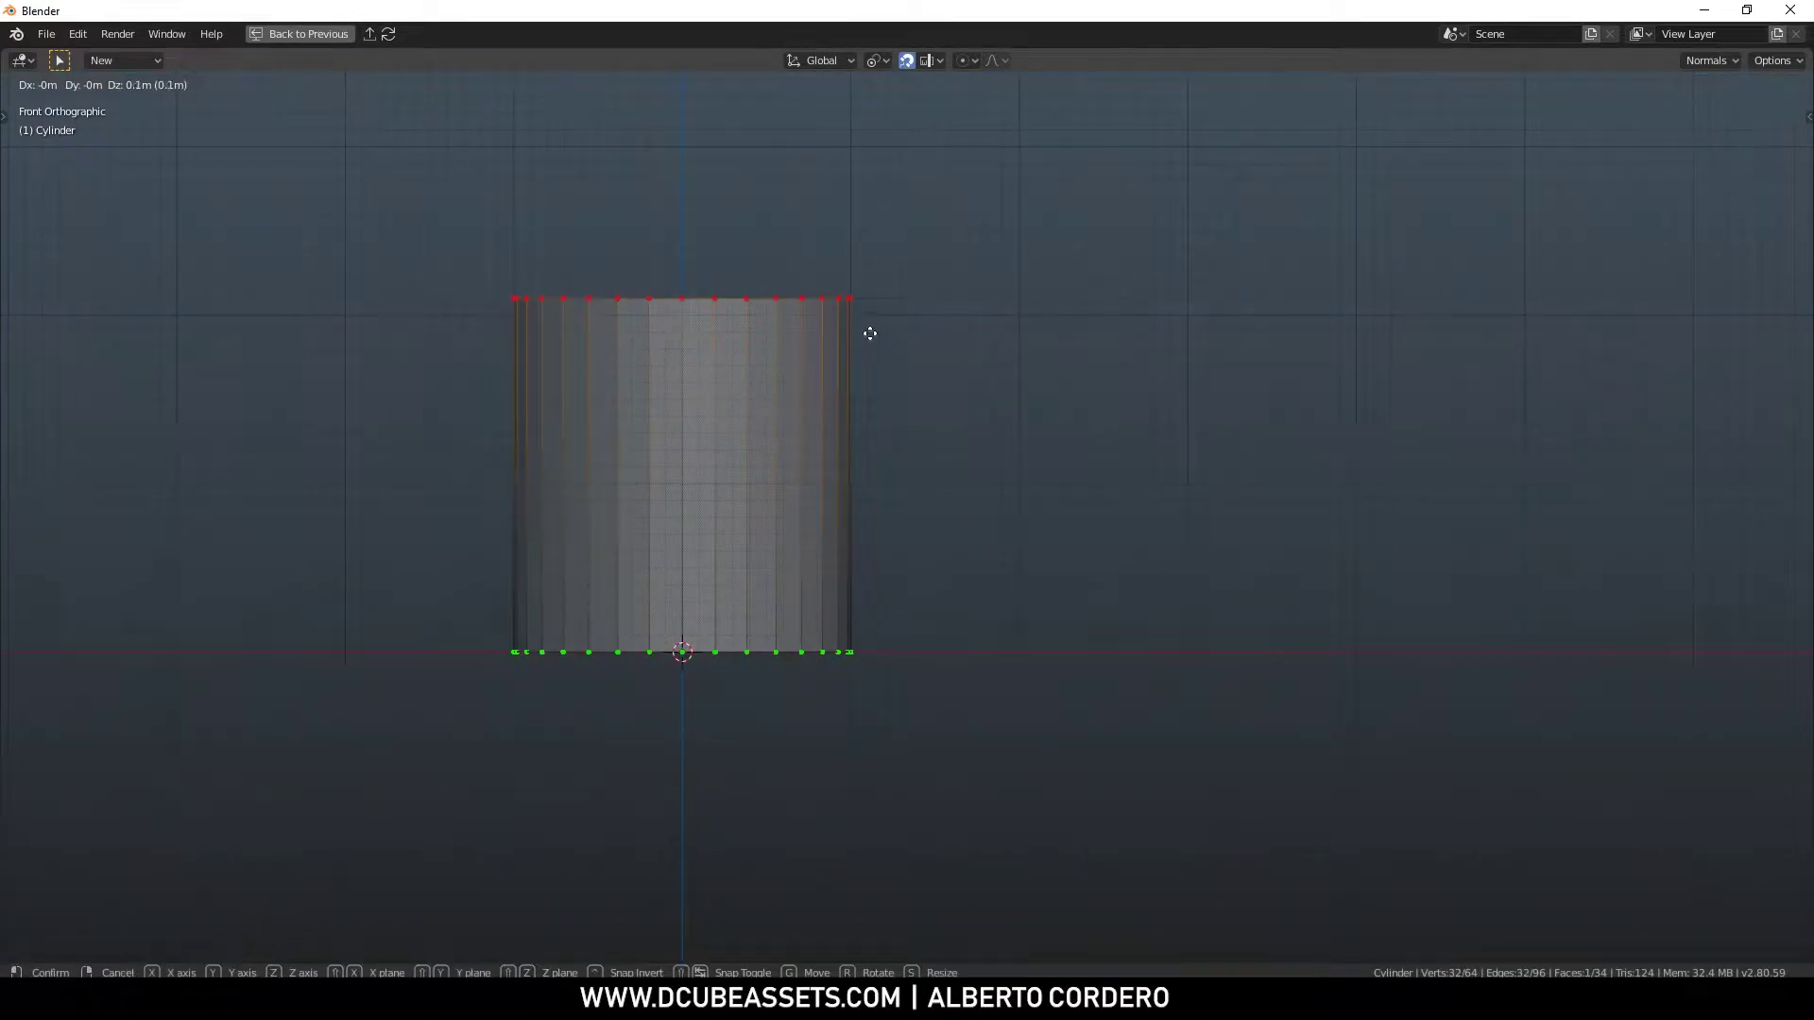
pyautogui.click(865, 246)
pyautogui.moveTo(866, 246); pyautogui.dragTo(858, 418, button='middle')
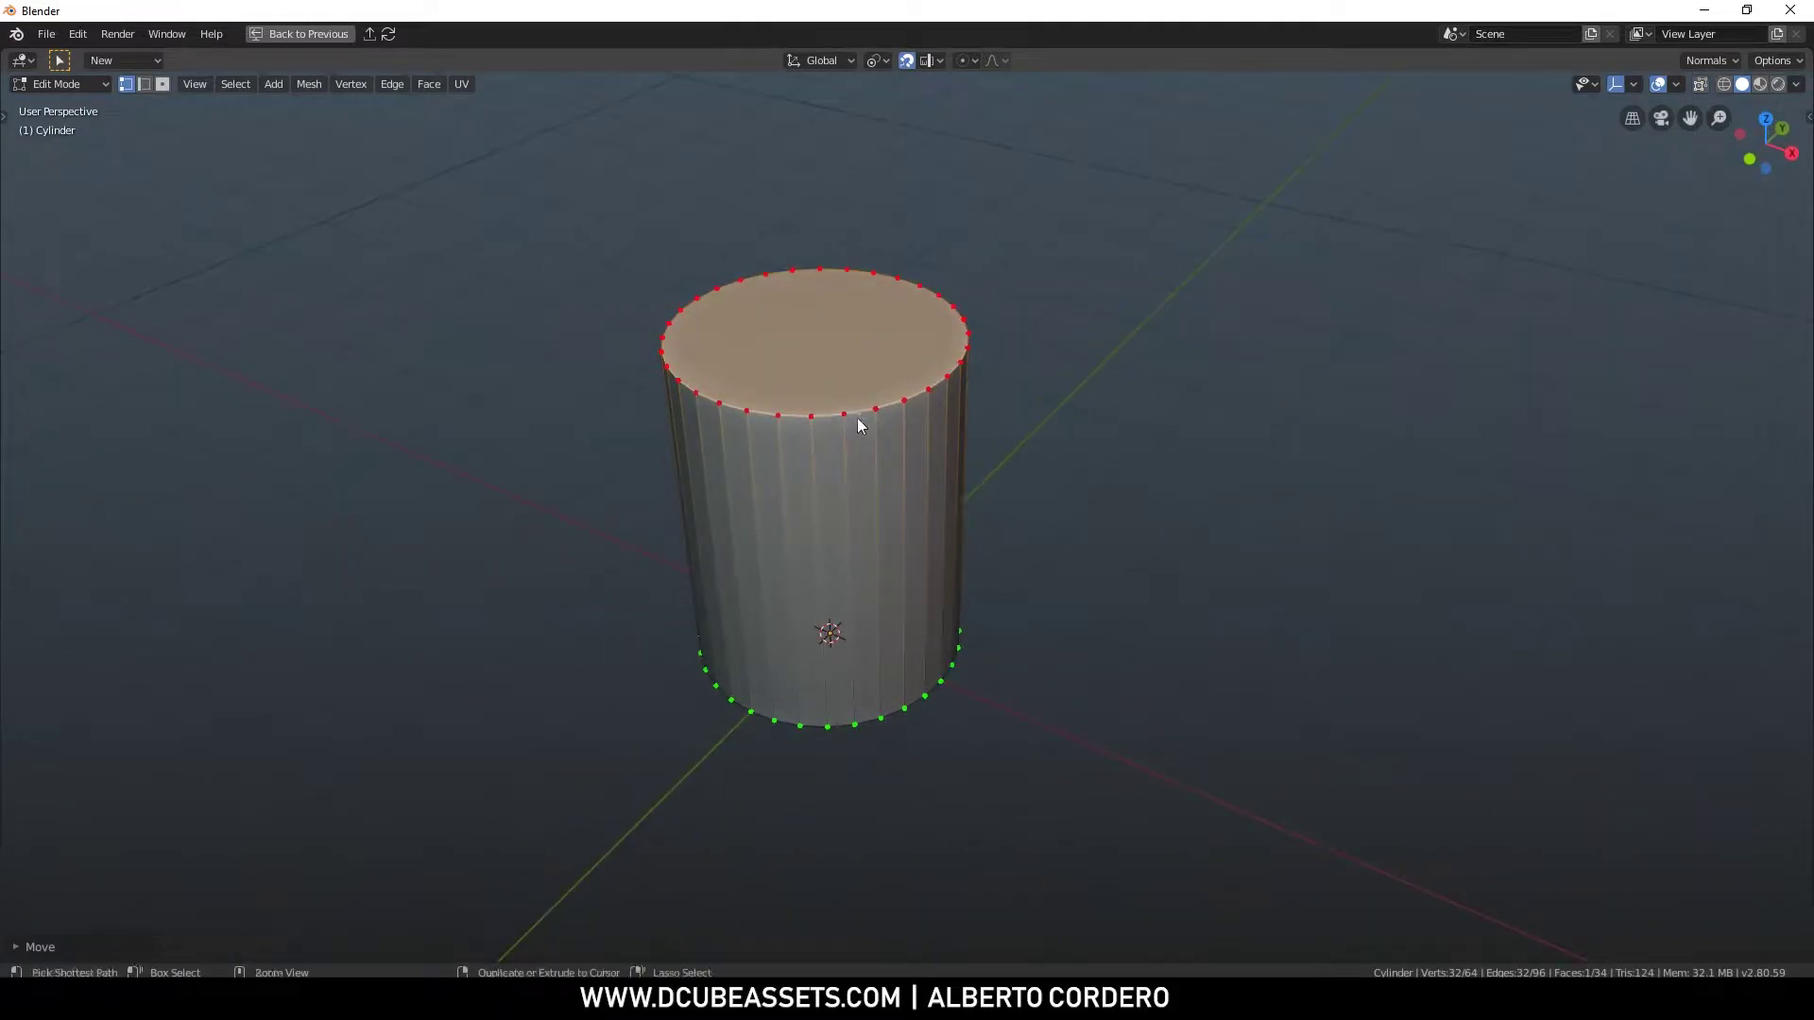
# Return to Object Mode in front view and shade the cylinder smooth
pyautogui.press('Tab')
pyautogui.press('KP_1')
pyautogui.rightClick(933, 377)
pyautogui.click(862, 368)
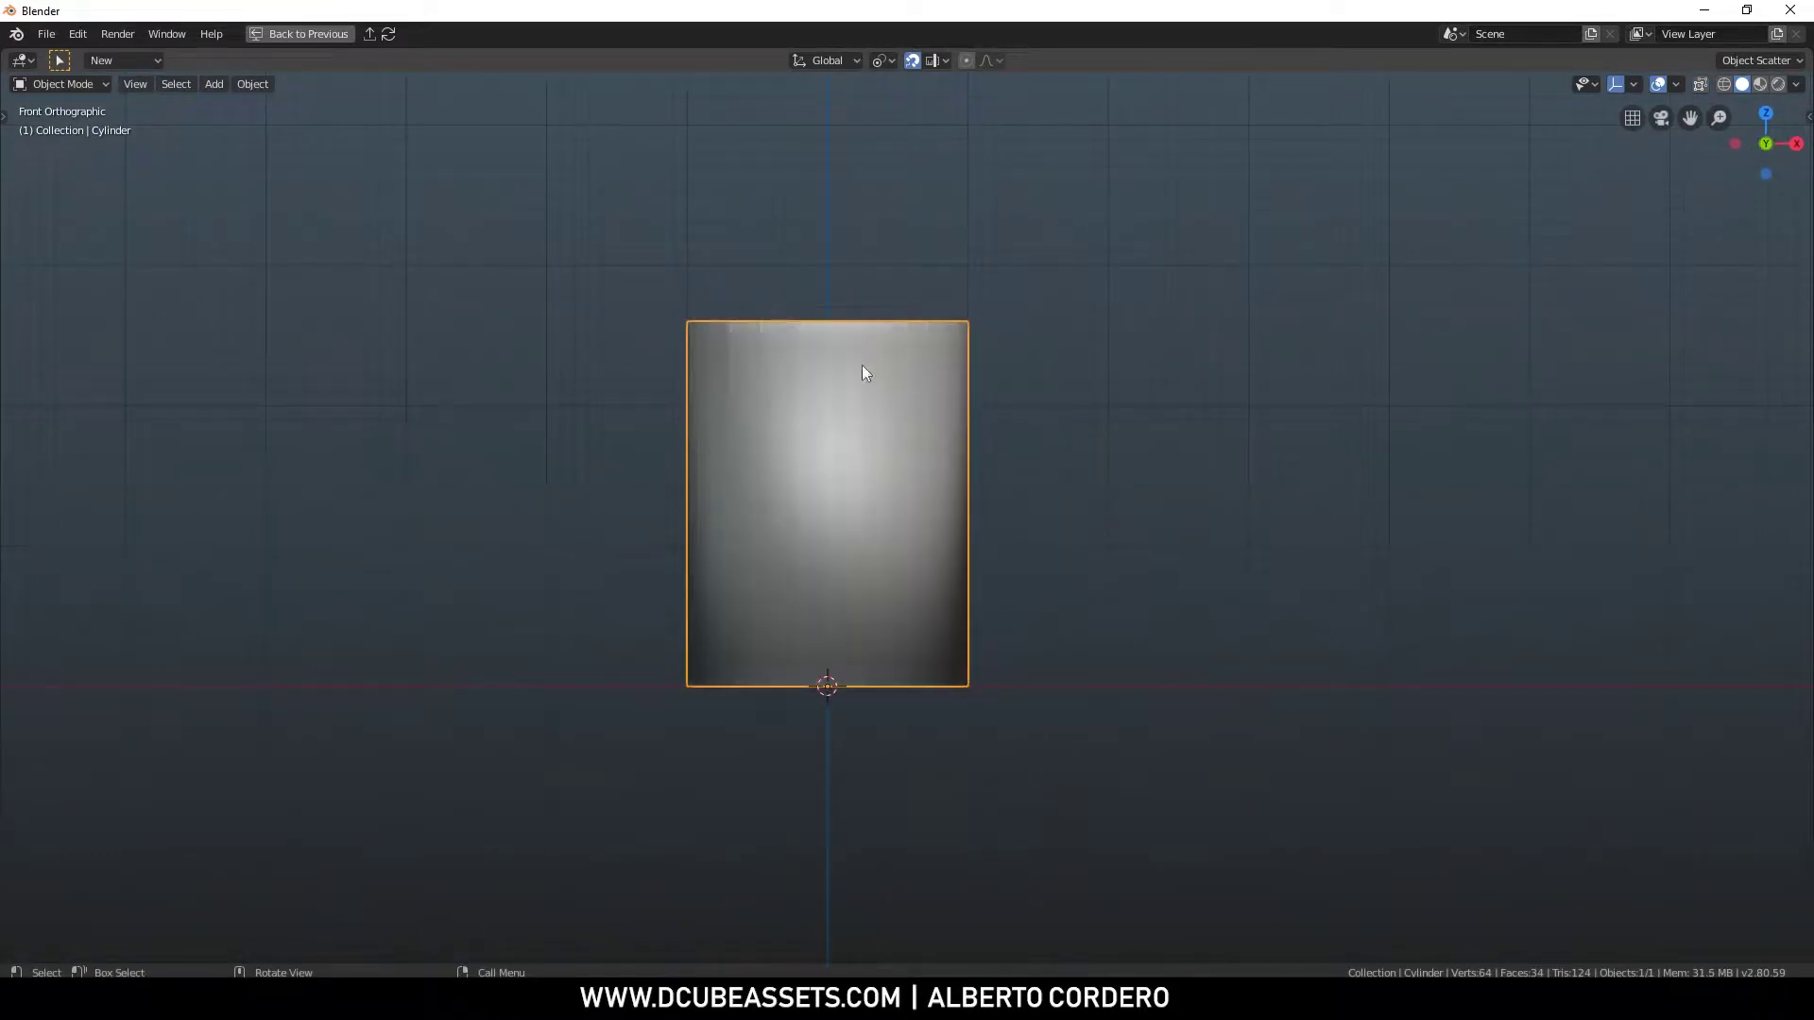
# Enable Auto Smooth in the cylinder's normals settings and reopen the mesh in Edit Mode with X-ray
pyautogui.hotkey('ctrl', 'space')
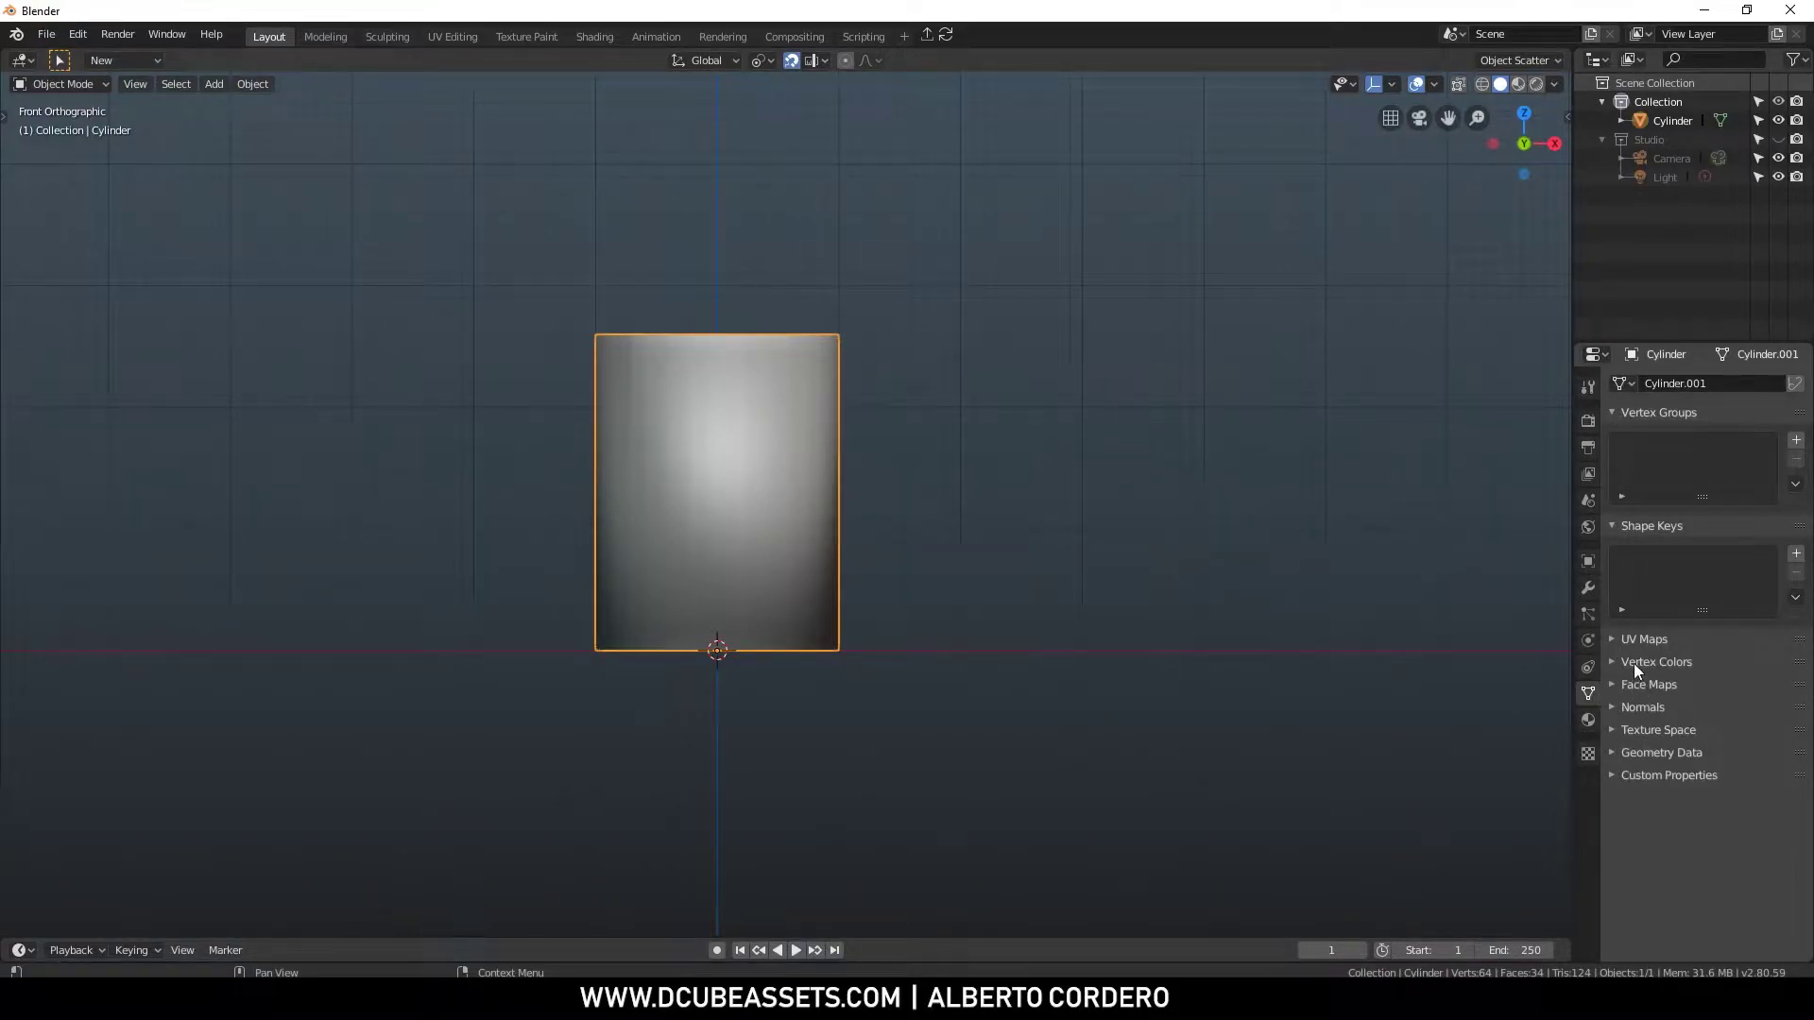
pyautogui.click(1635, 707)
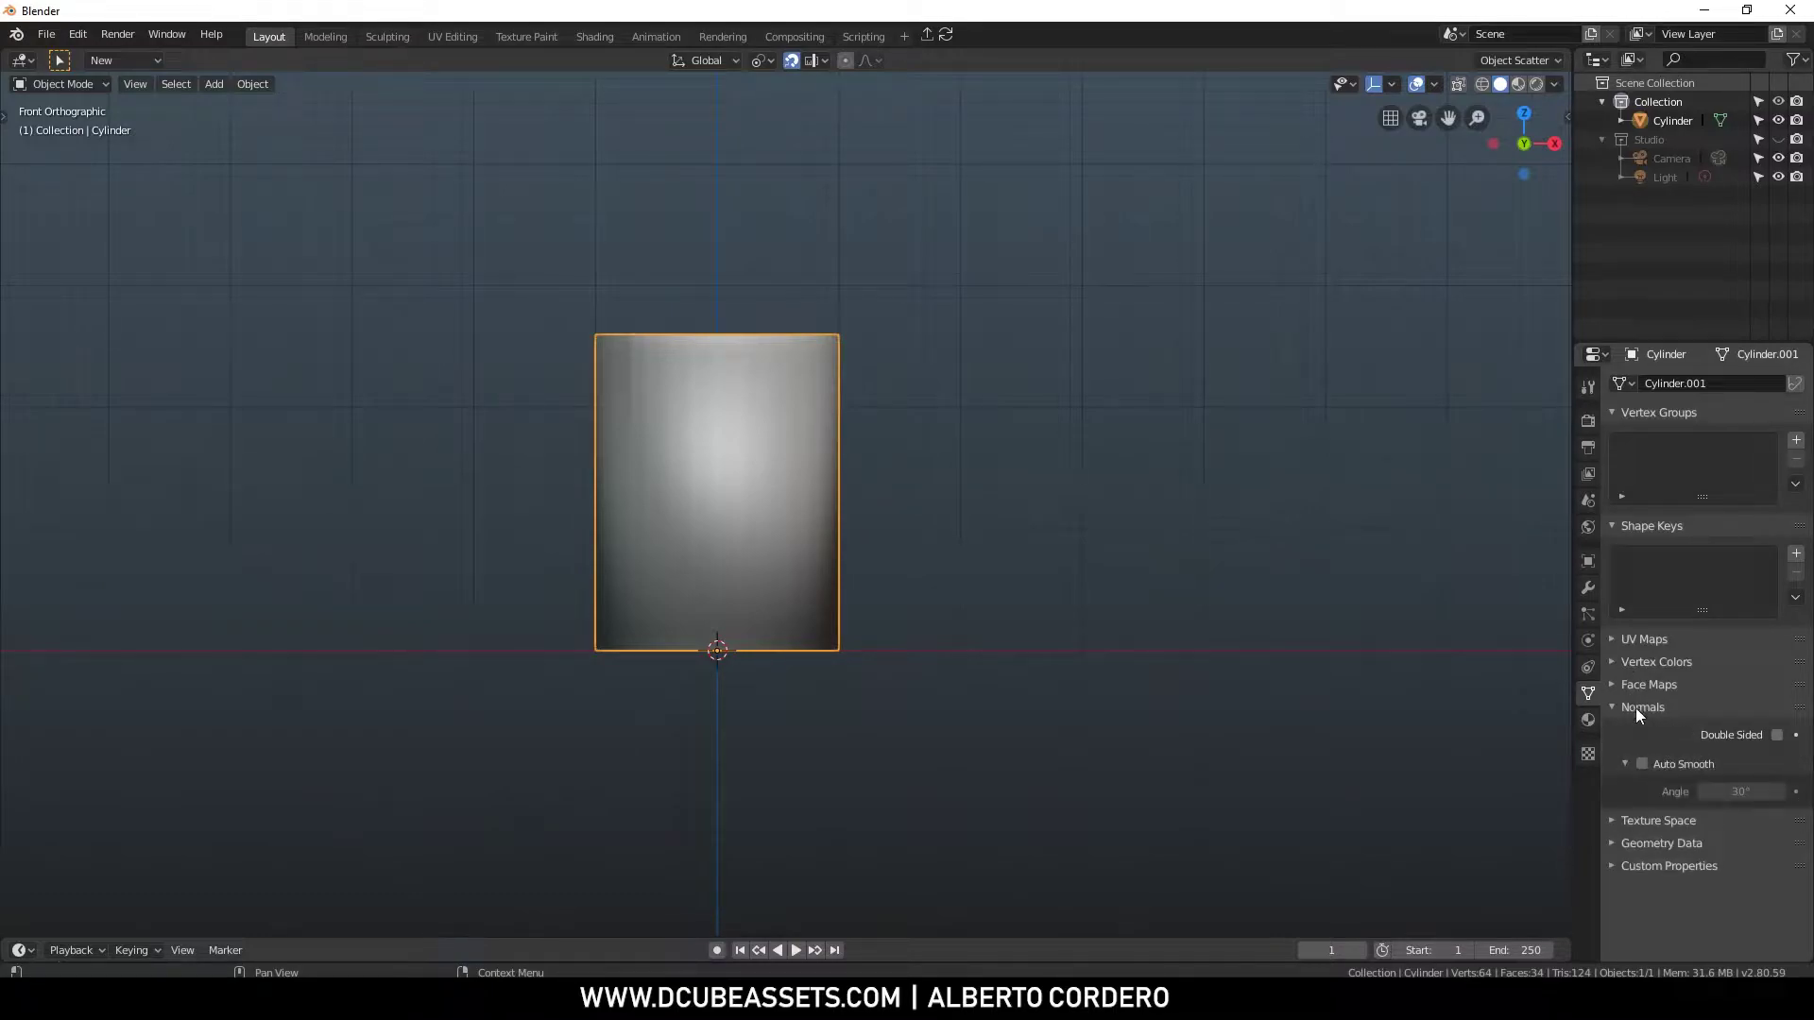
pyautogui.click(1642, 763)
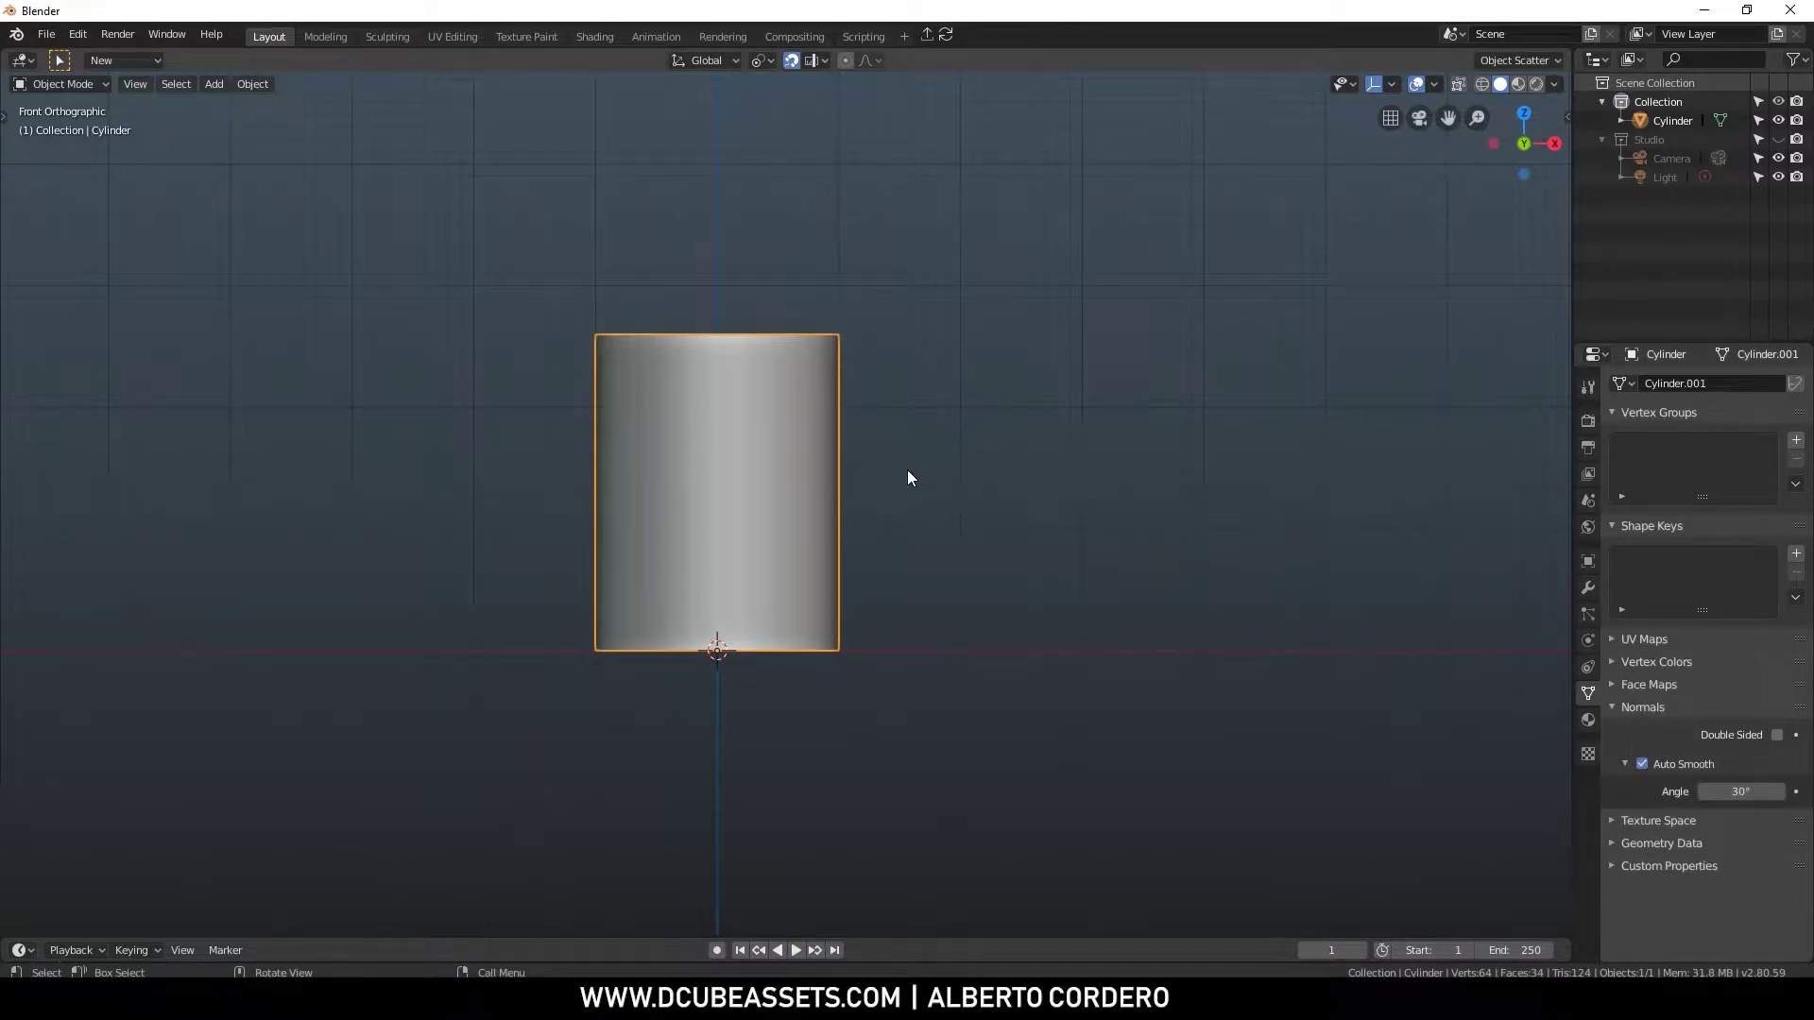
pyautogui.hotkey('ctrl', 'space')
pyautogui.scroll(1, 904, 436)
pyautogui.press('Tab')
pyautogui.hotkey('alt', 'z')
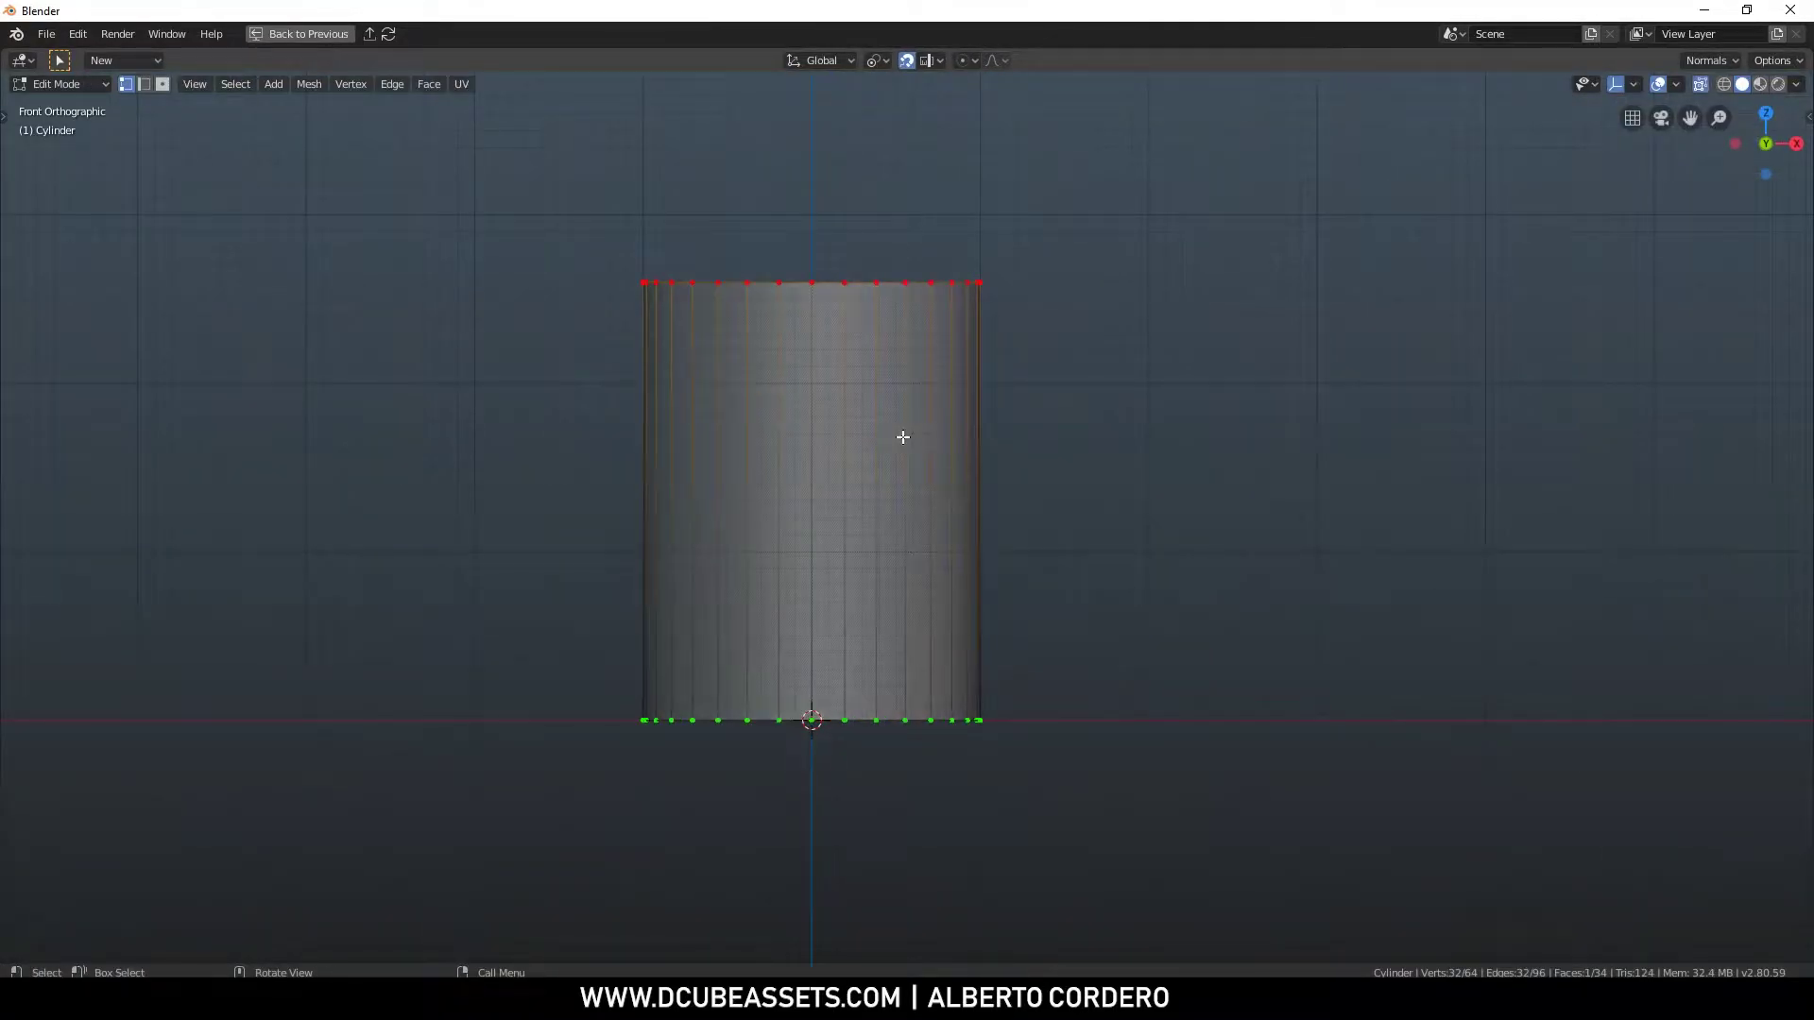
# Add three evenly spaced horizontal loop cuts around the cylinder
pyautogui.hotkey('ctrl', 'r')
pyautogui.scroll(2, 800, 437)
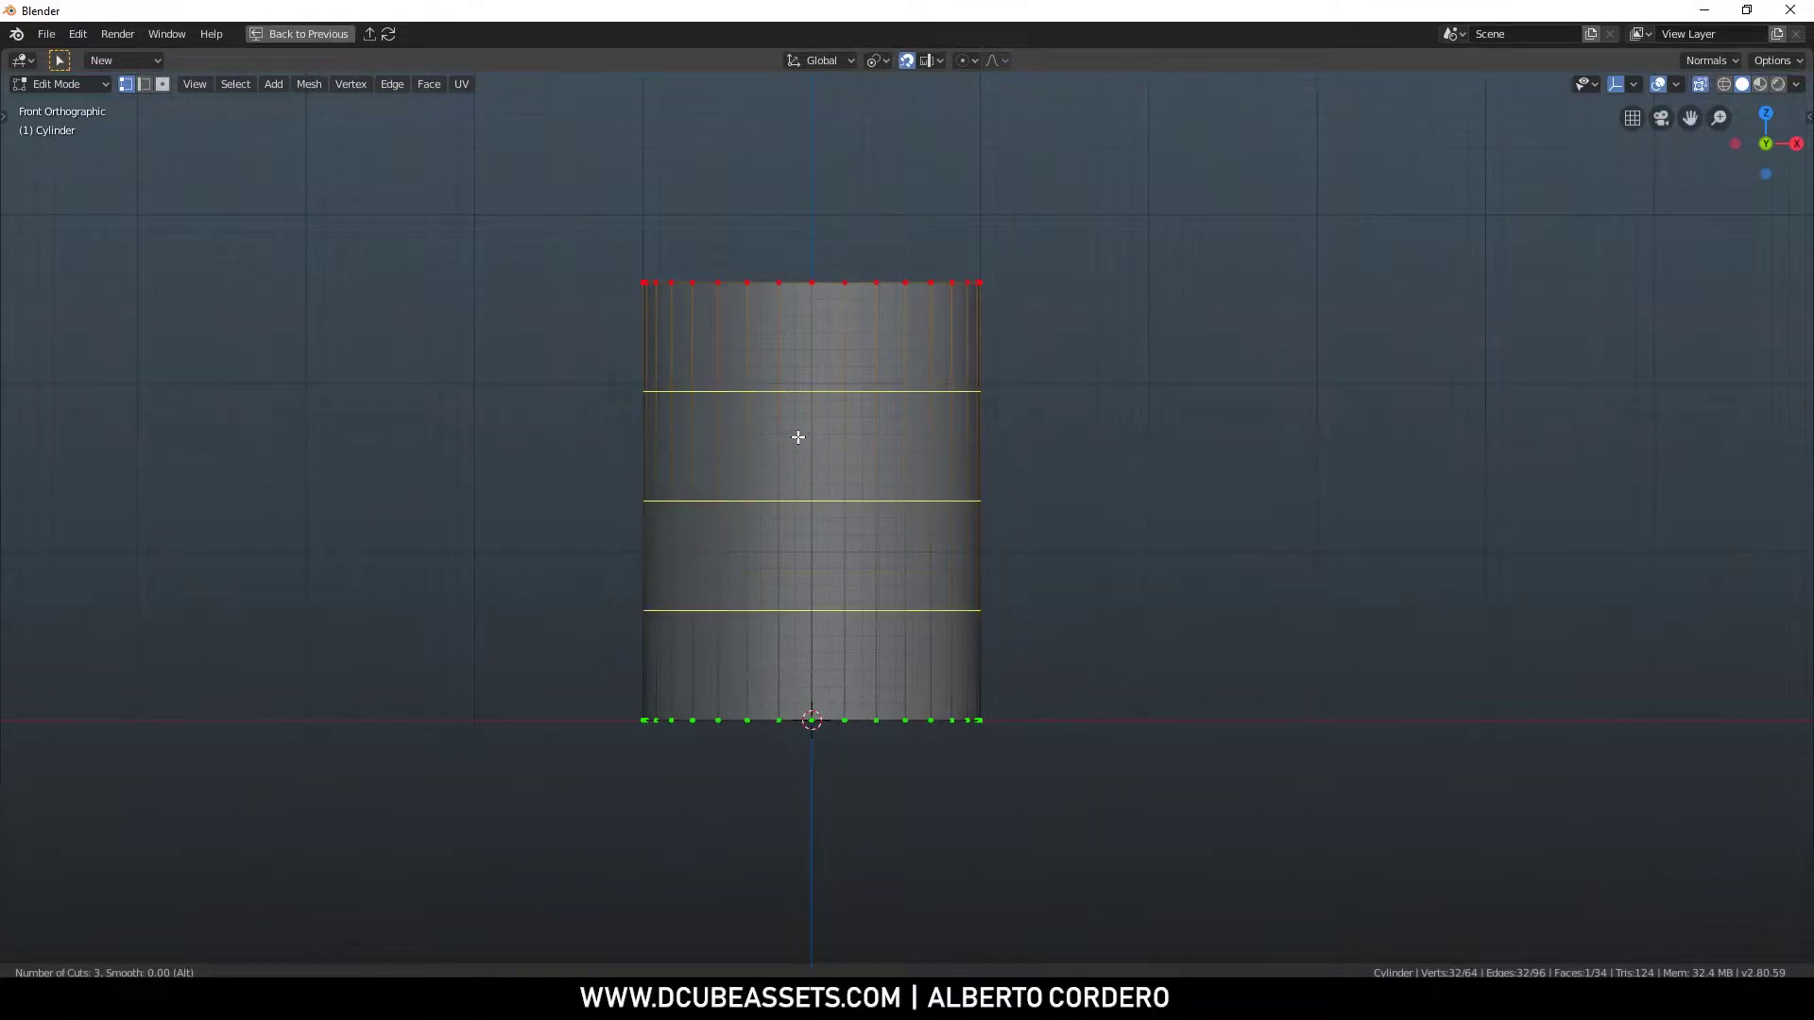
pyautogui.click(799, 437)
pyautogui.rightClick(797, 434)
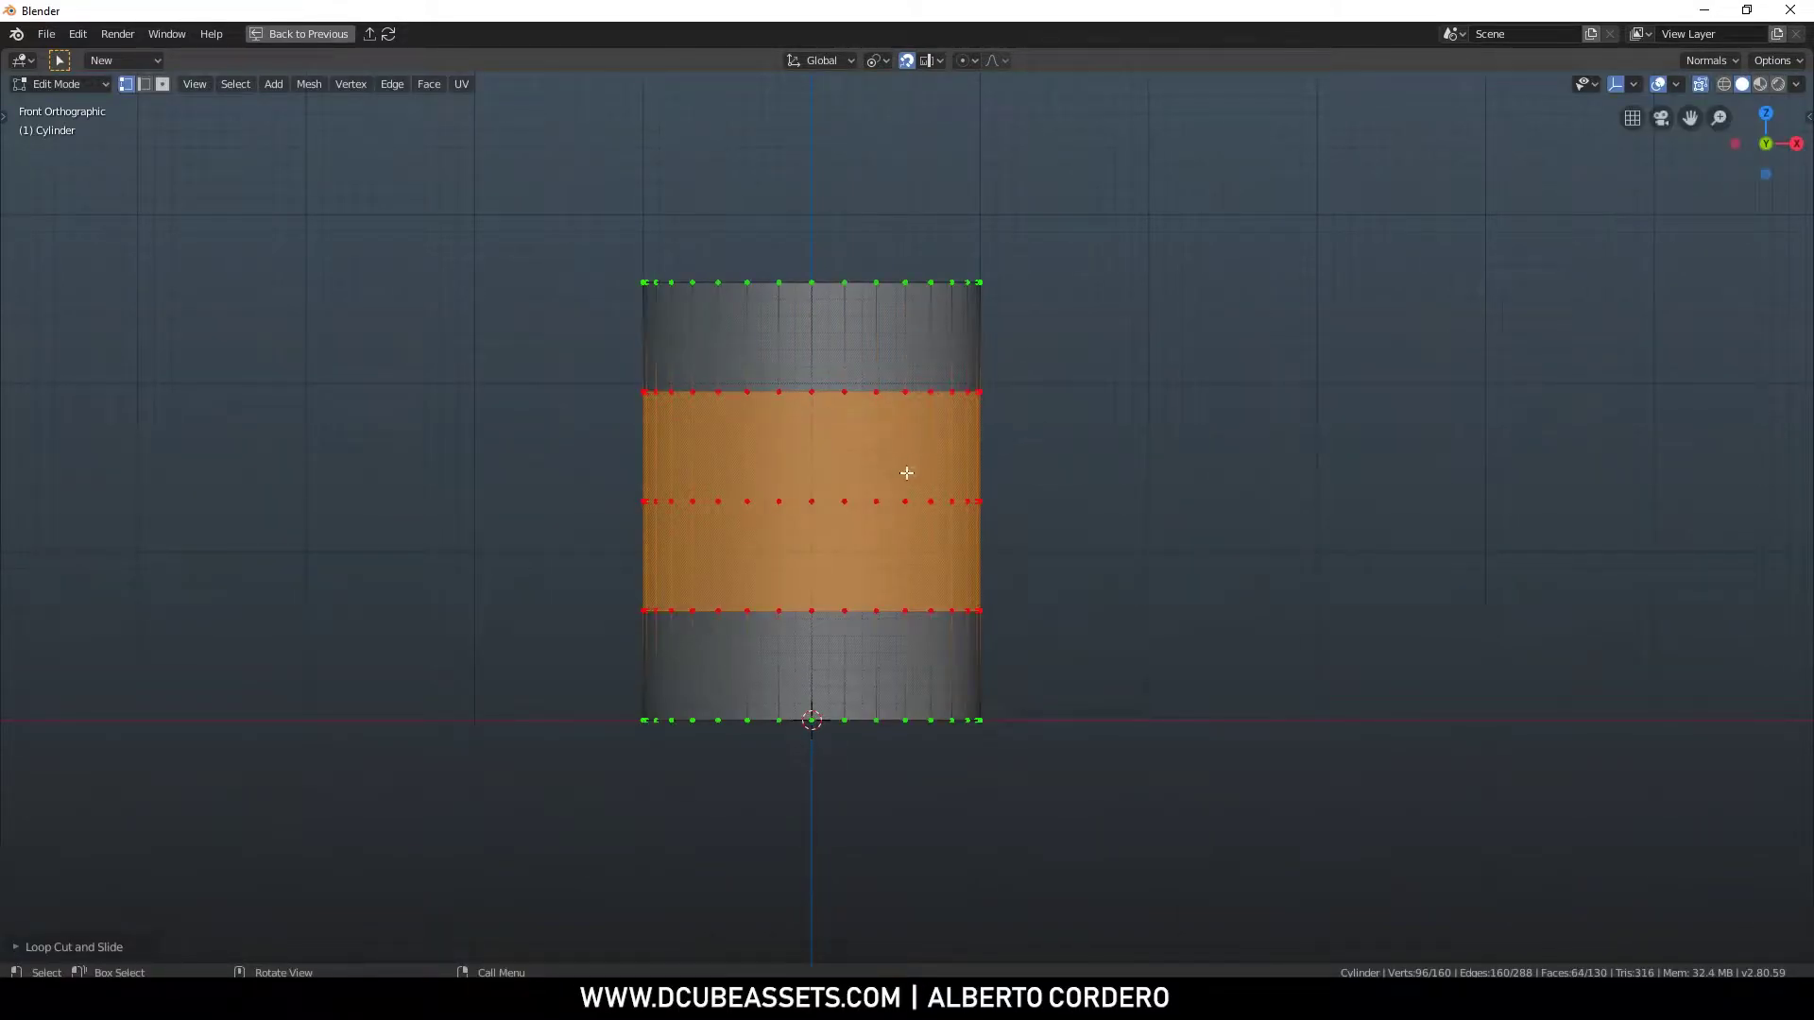
pyautogui.scroll(1, 965, 456)
pyautogui.press('s')
pyautogui.rightClick(1087, 461)
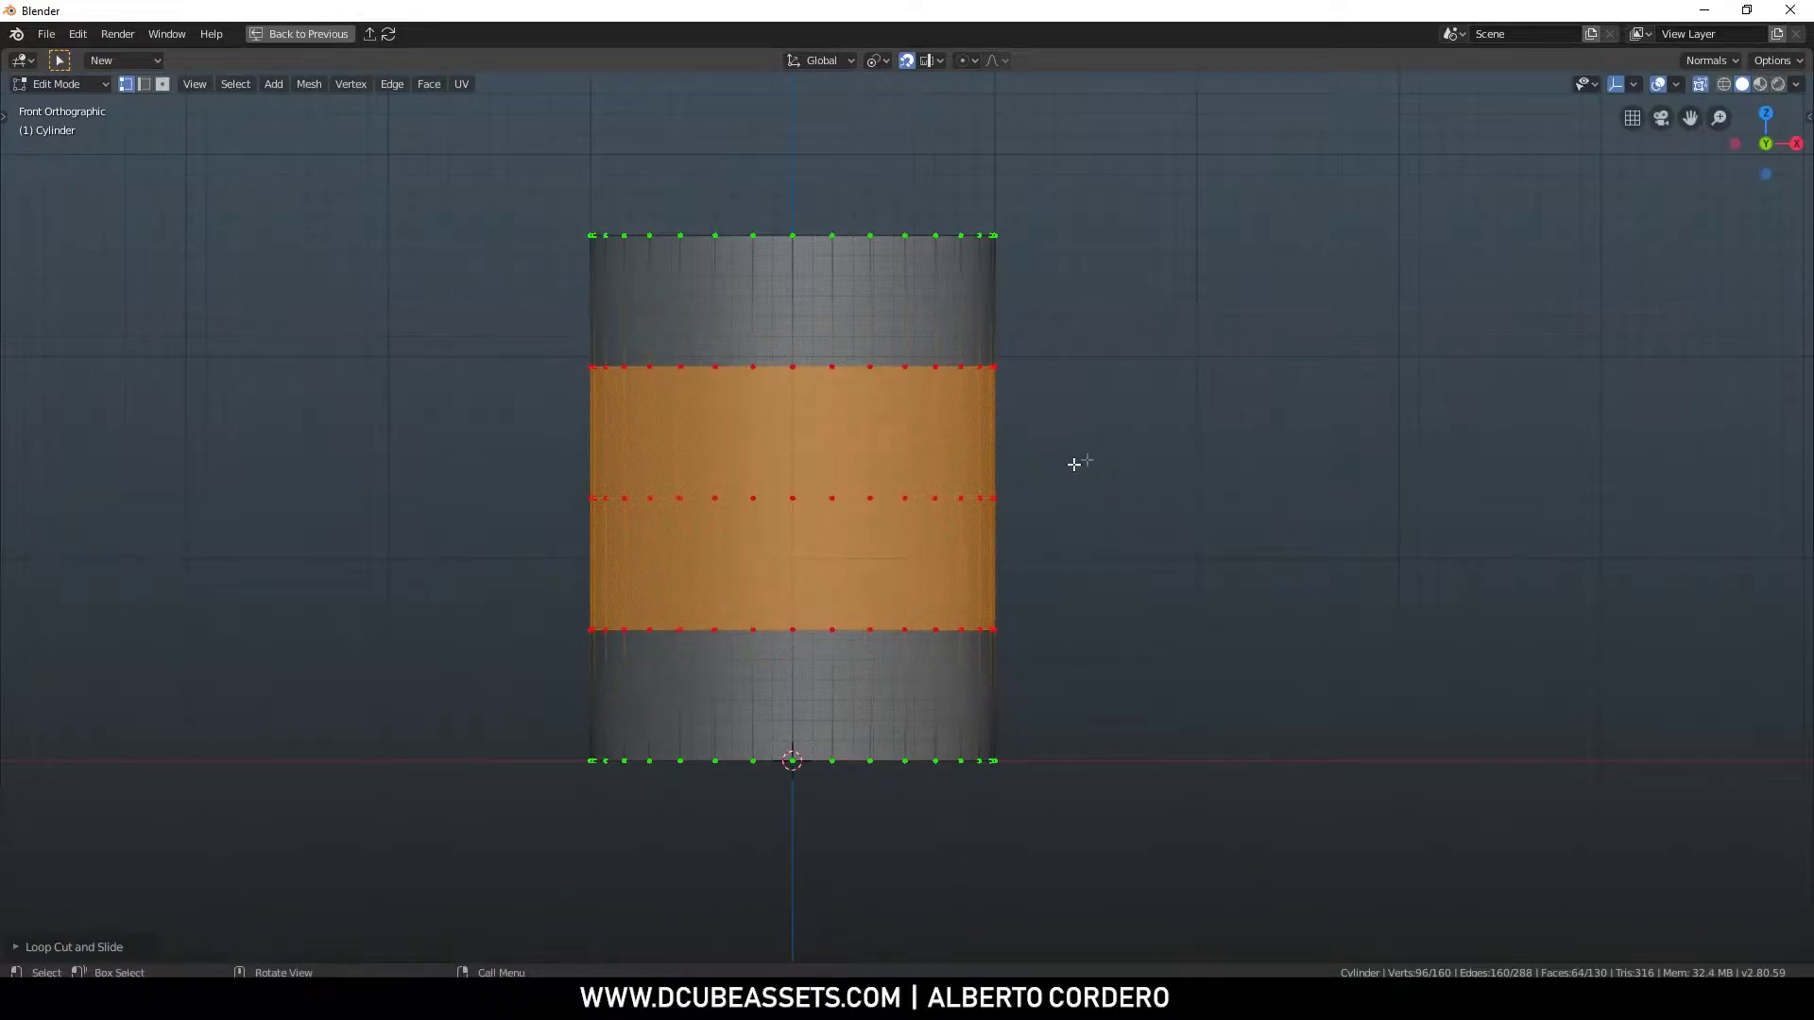
# Select the cylinder's middle edge loop and enable proportional editing in Connected mode
pyautogui.keyDown('alt'); pyautogui.click(794, 499); pyautogui.keyUp('alt')
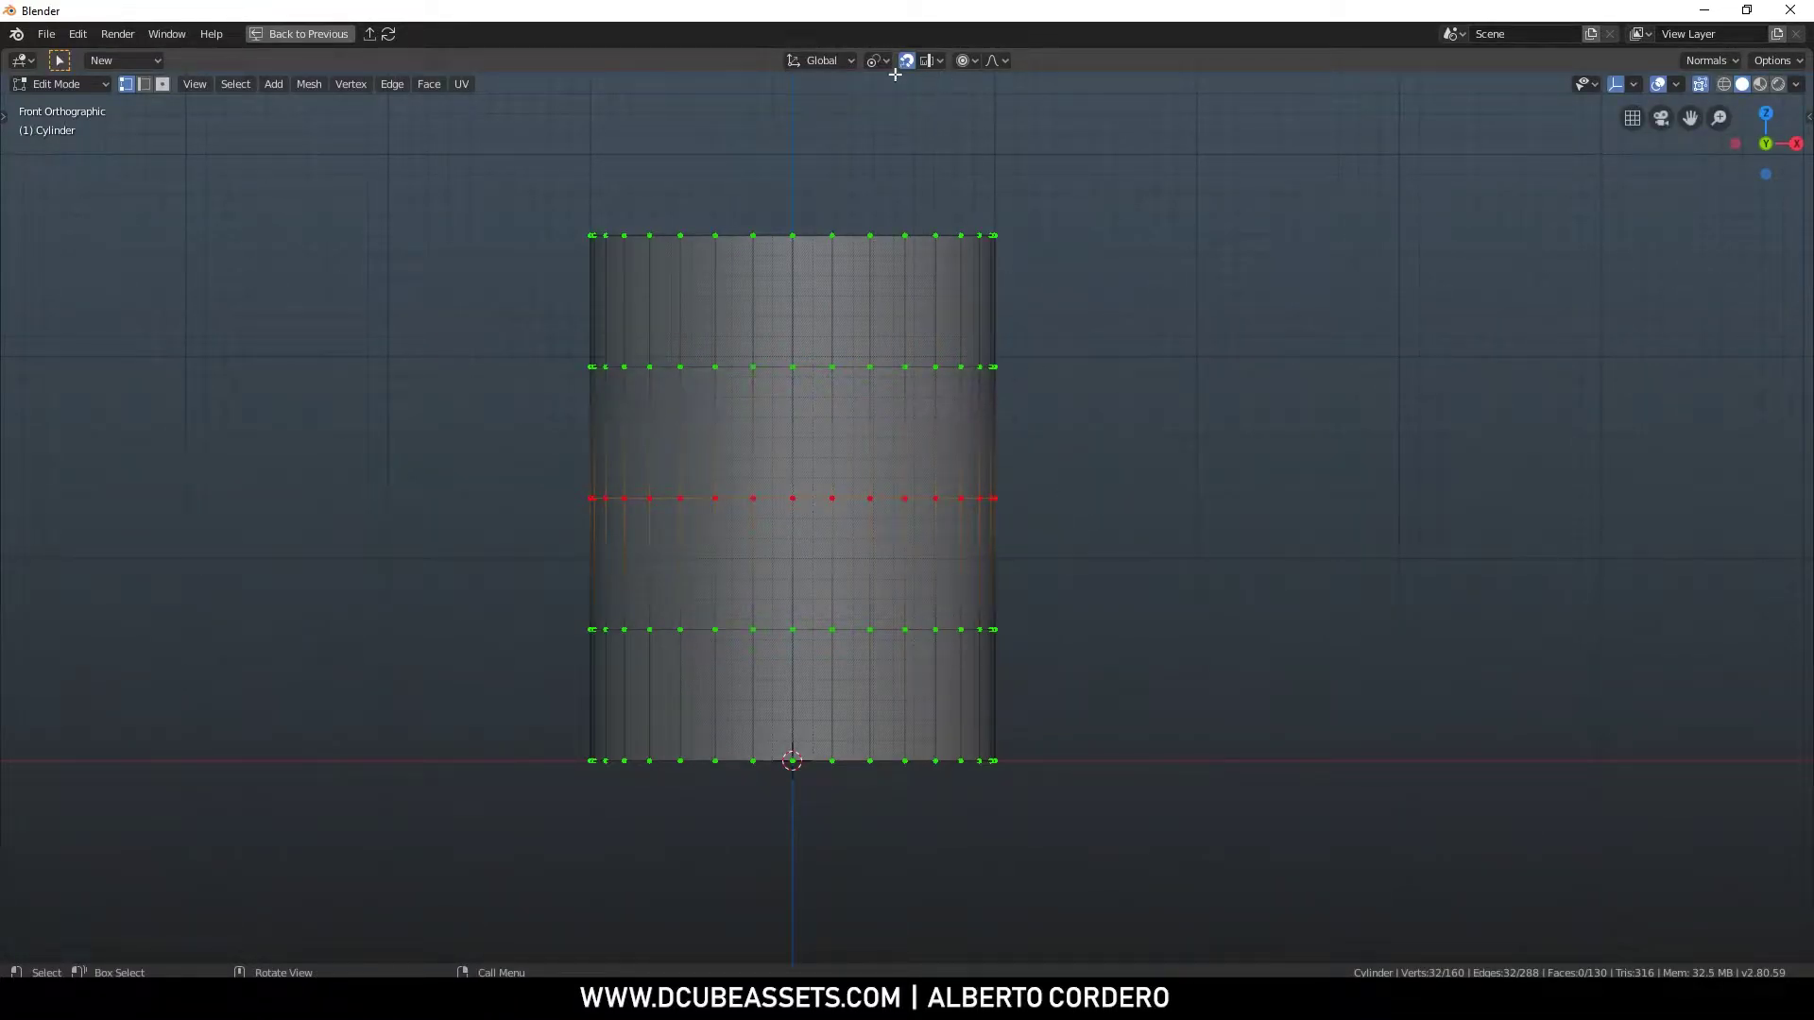
pyautogui.click(974, 61)
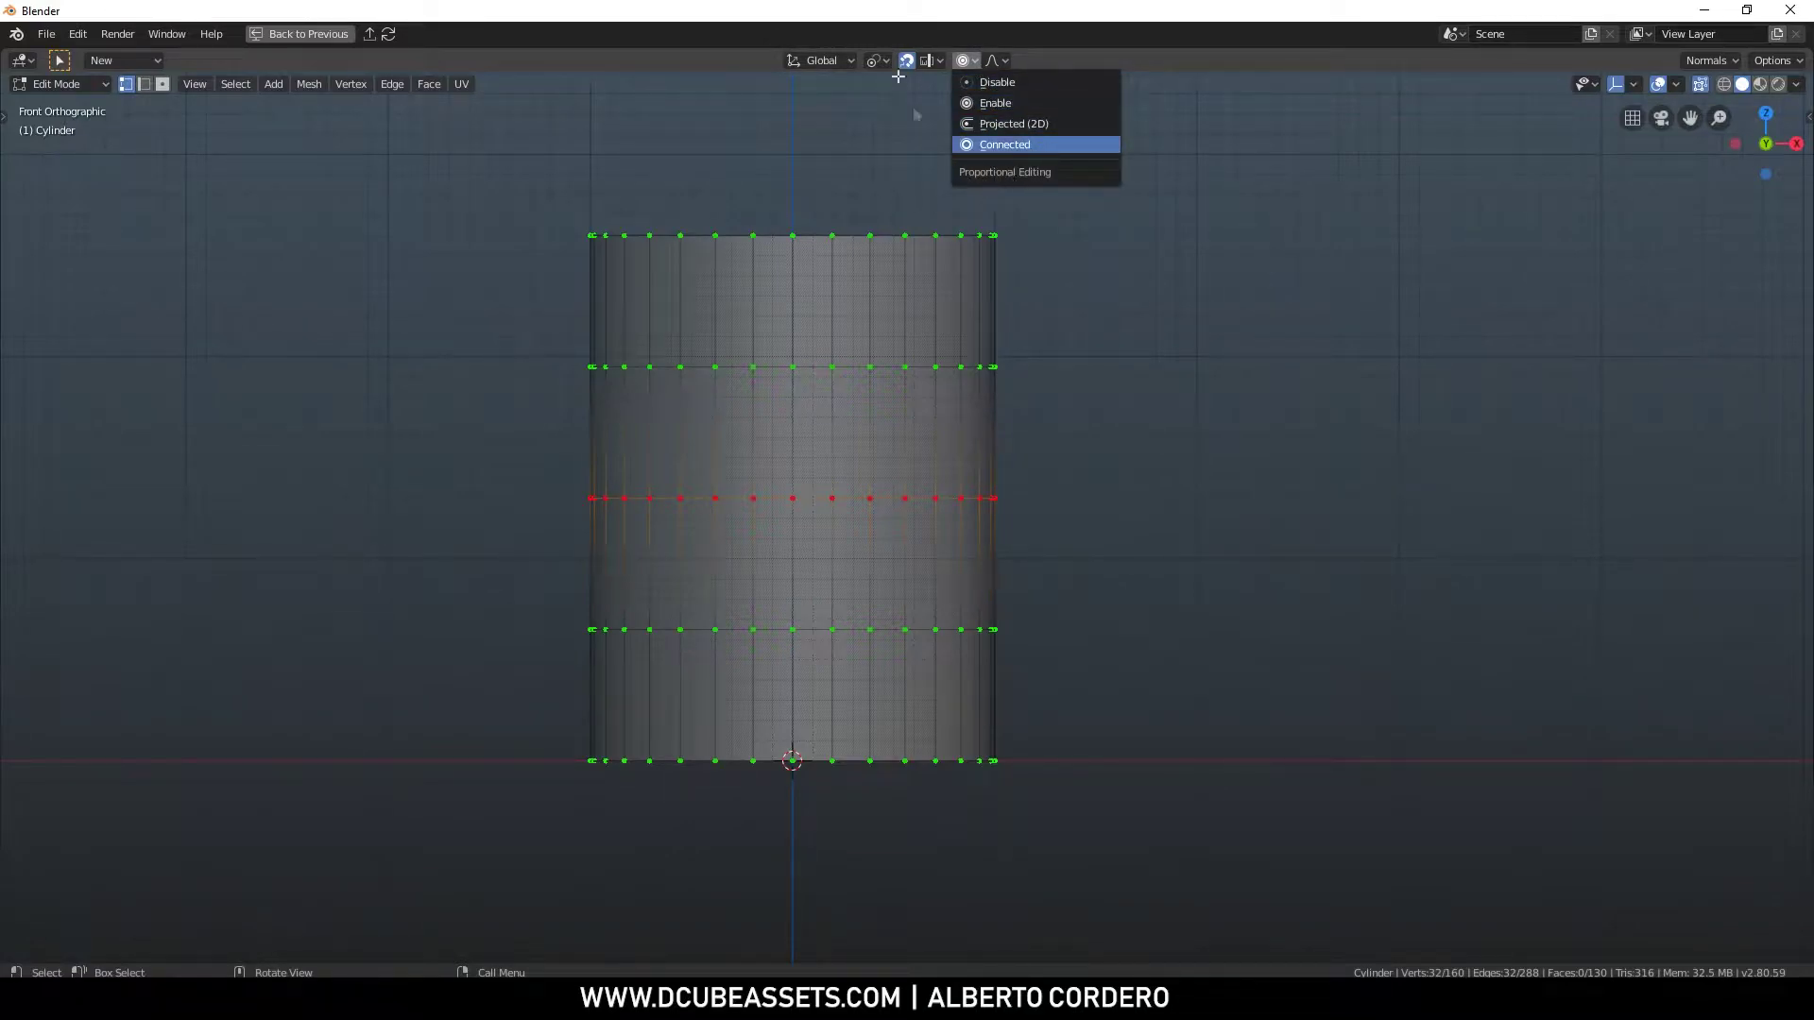
# Try scaling the middle edge loop outward with a proportional size of 1.46, and undo the three loop cuts
pyautogui.press('s')
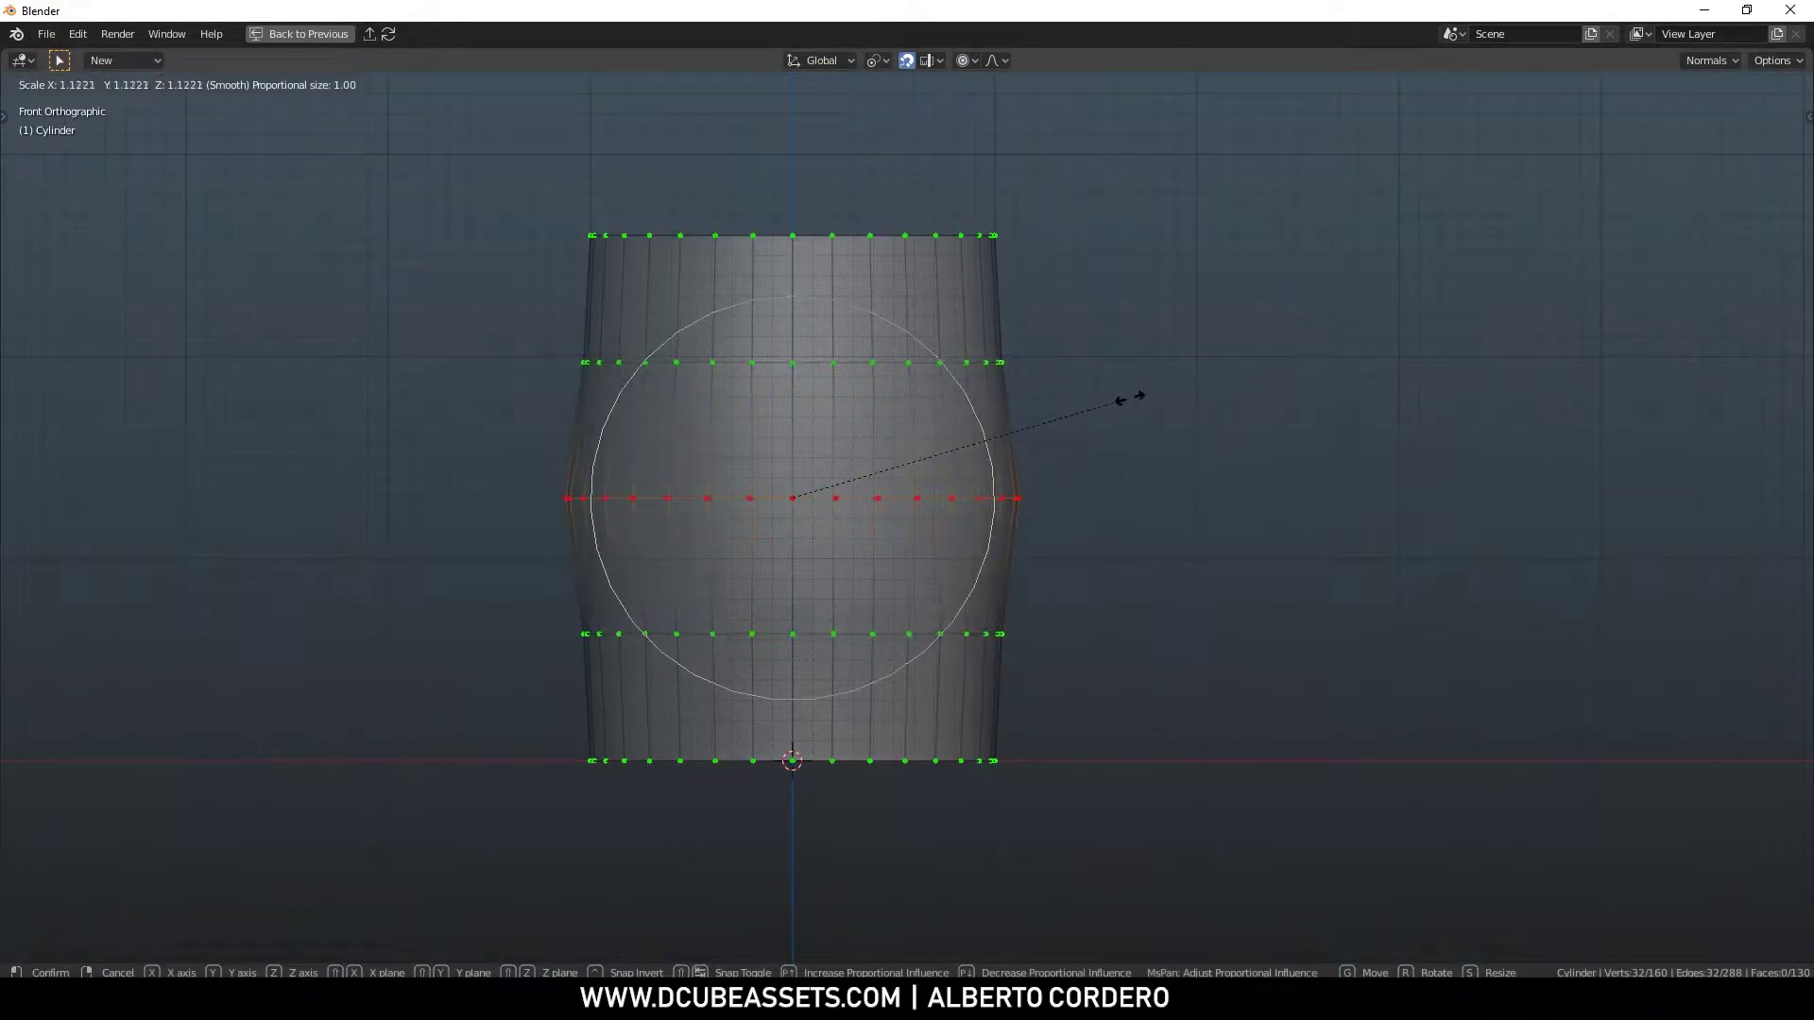
pyautogui.scroll(-3, 1138, 396)
pyautogui.scroll(-1, 1141, 397)
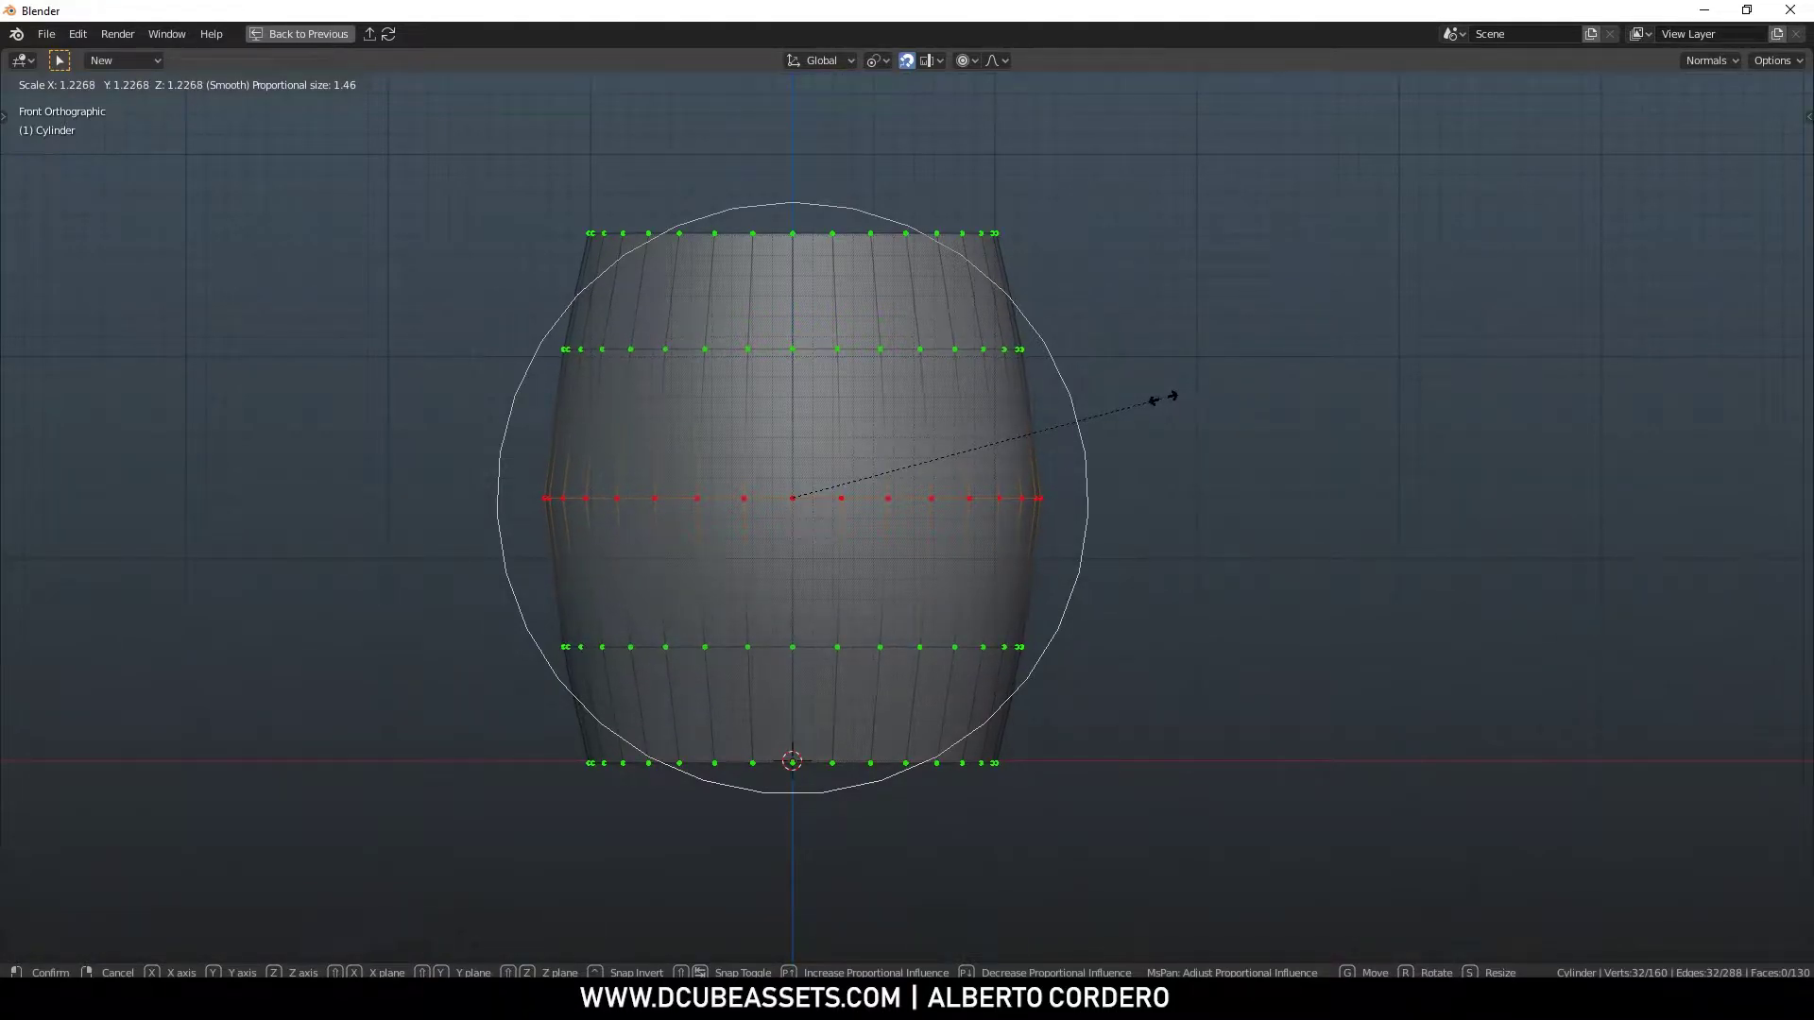
pyautogui.press('Escape')
pyautogui.hotkey('ctrl', 'z')
pyautogui.hotkey('ctrl', 'z')
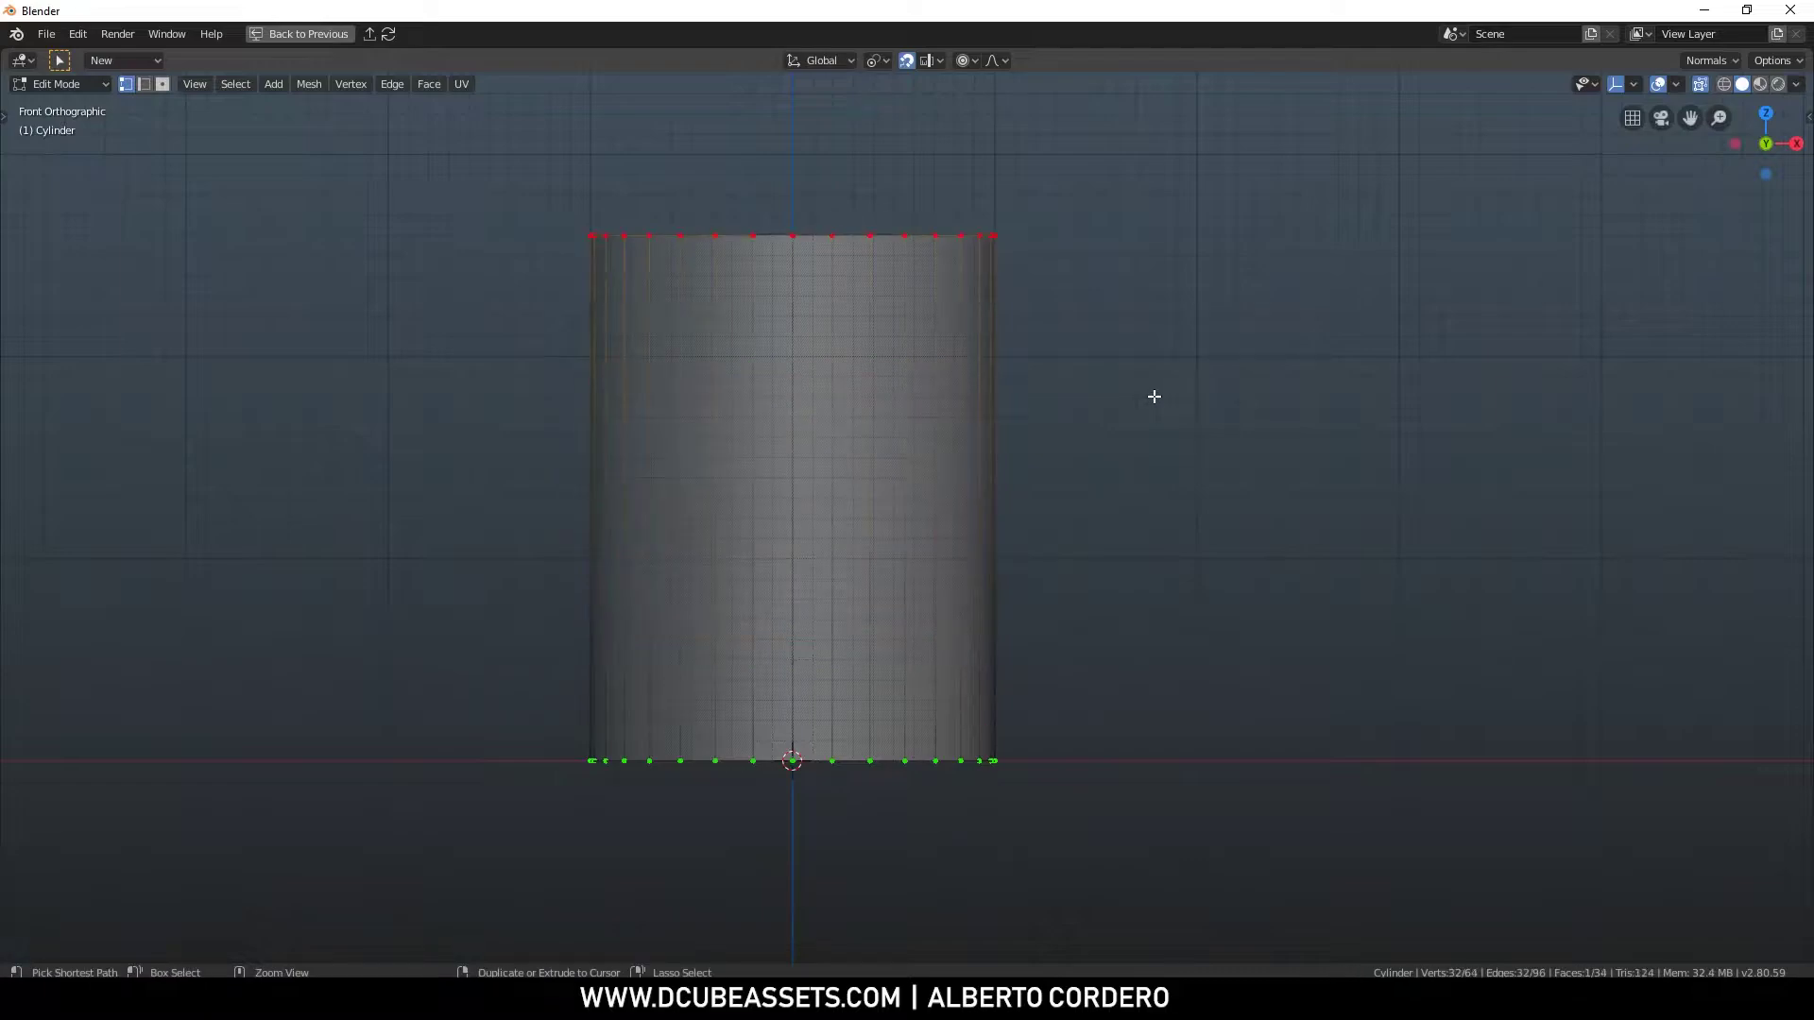
# Add four evenly spaced horizontal loop cuts around the cylinder and select the two middle loops
pyautogui.hotkey('ctrl', 'r')
pyautogui.scroll(3, 749, 408)
pyautogui.click(751, 406)
pyautogui.rightClick(844, 457)
pyautogui.keyDown('alt'); pyautogui.click(844, 457); pyautogui.keyUp('alt')
pyautogui.keyDown('alt'); pyautogui.keyDown('shift'); pyautogui.click(814, 539); pyautogui.keyUp('shift'); pyautogui.keyUp('alt')
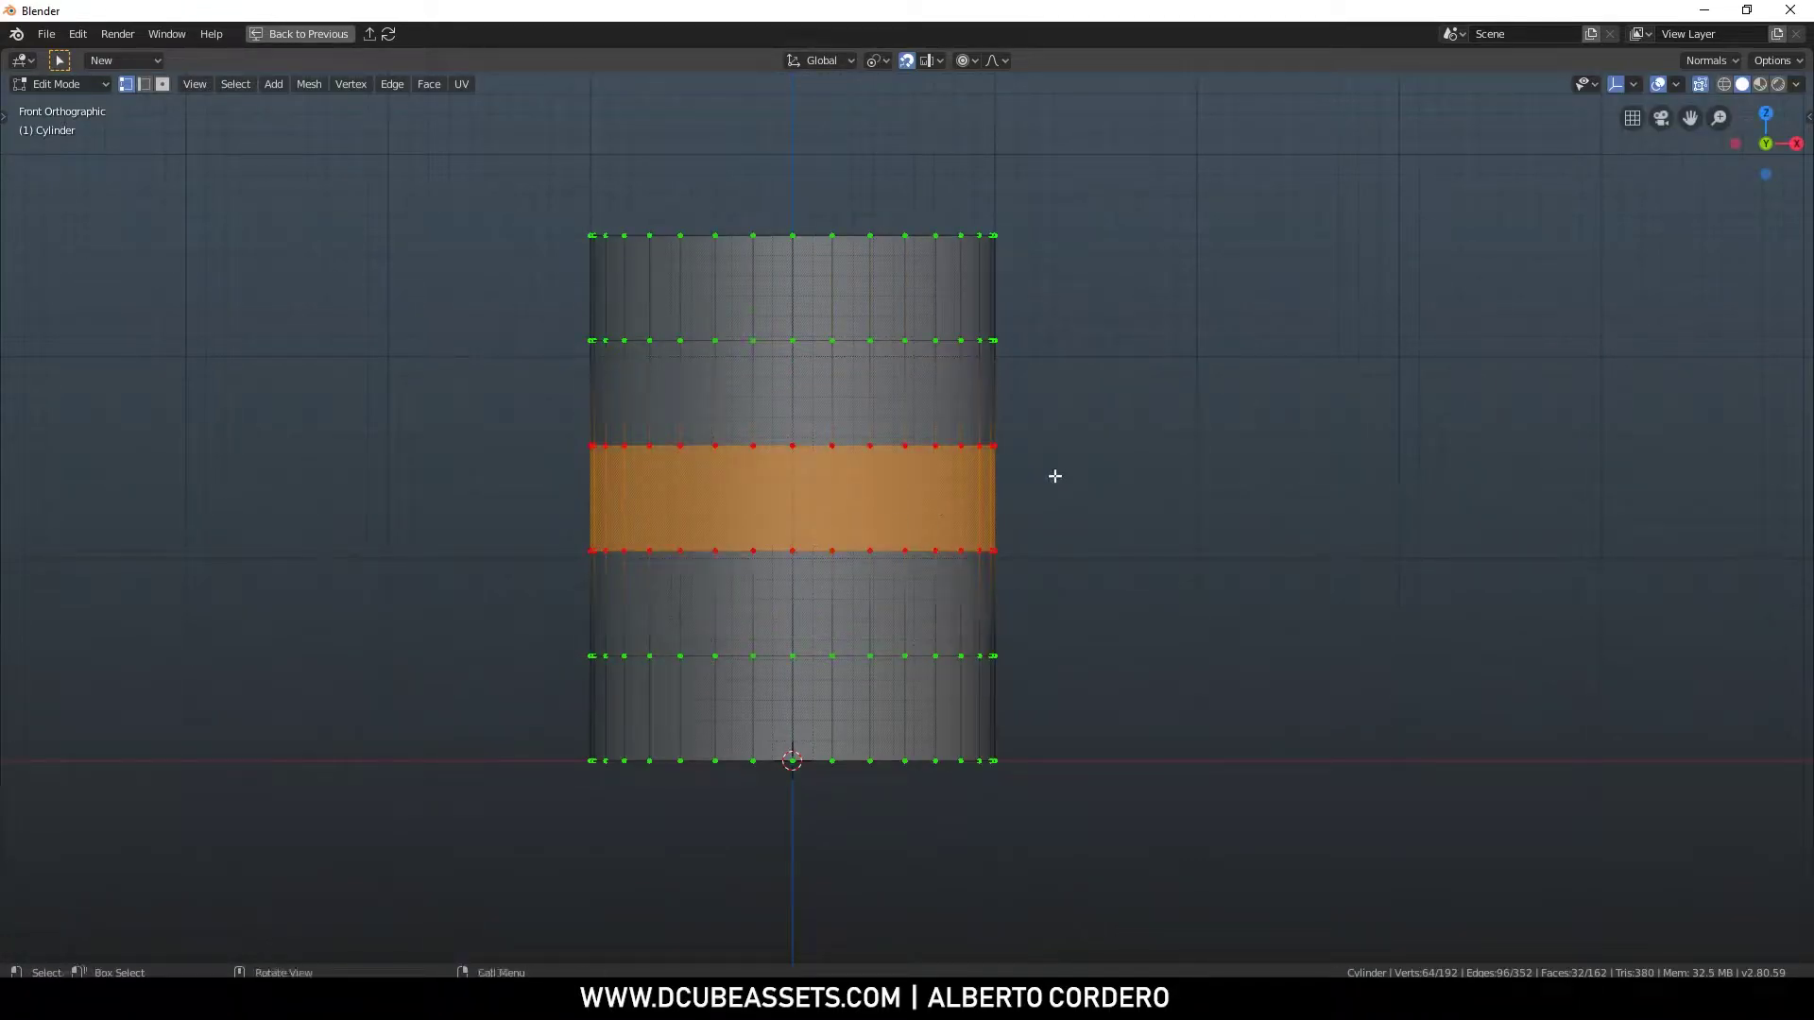
pyautogui.press('s')
pyautogui.scroll(1, 1091, 476)
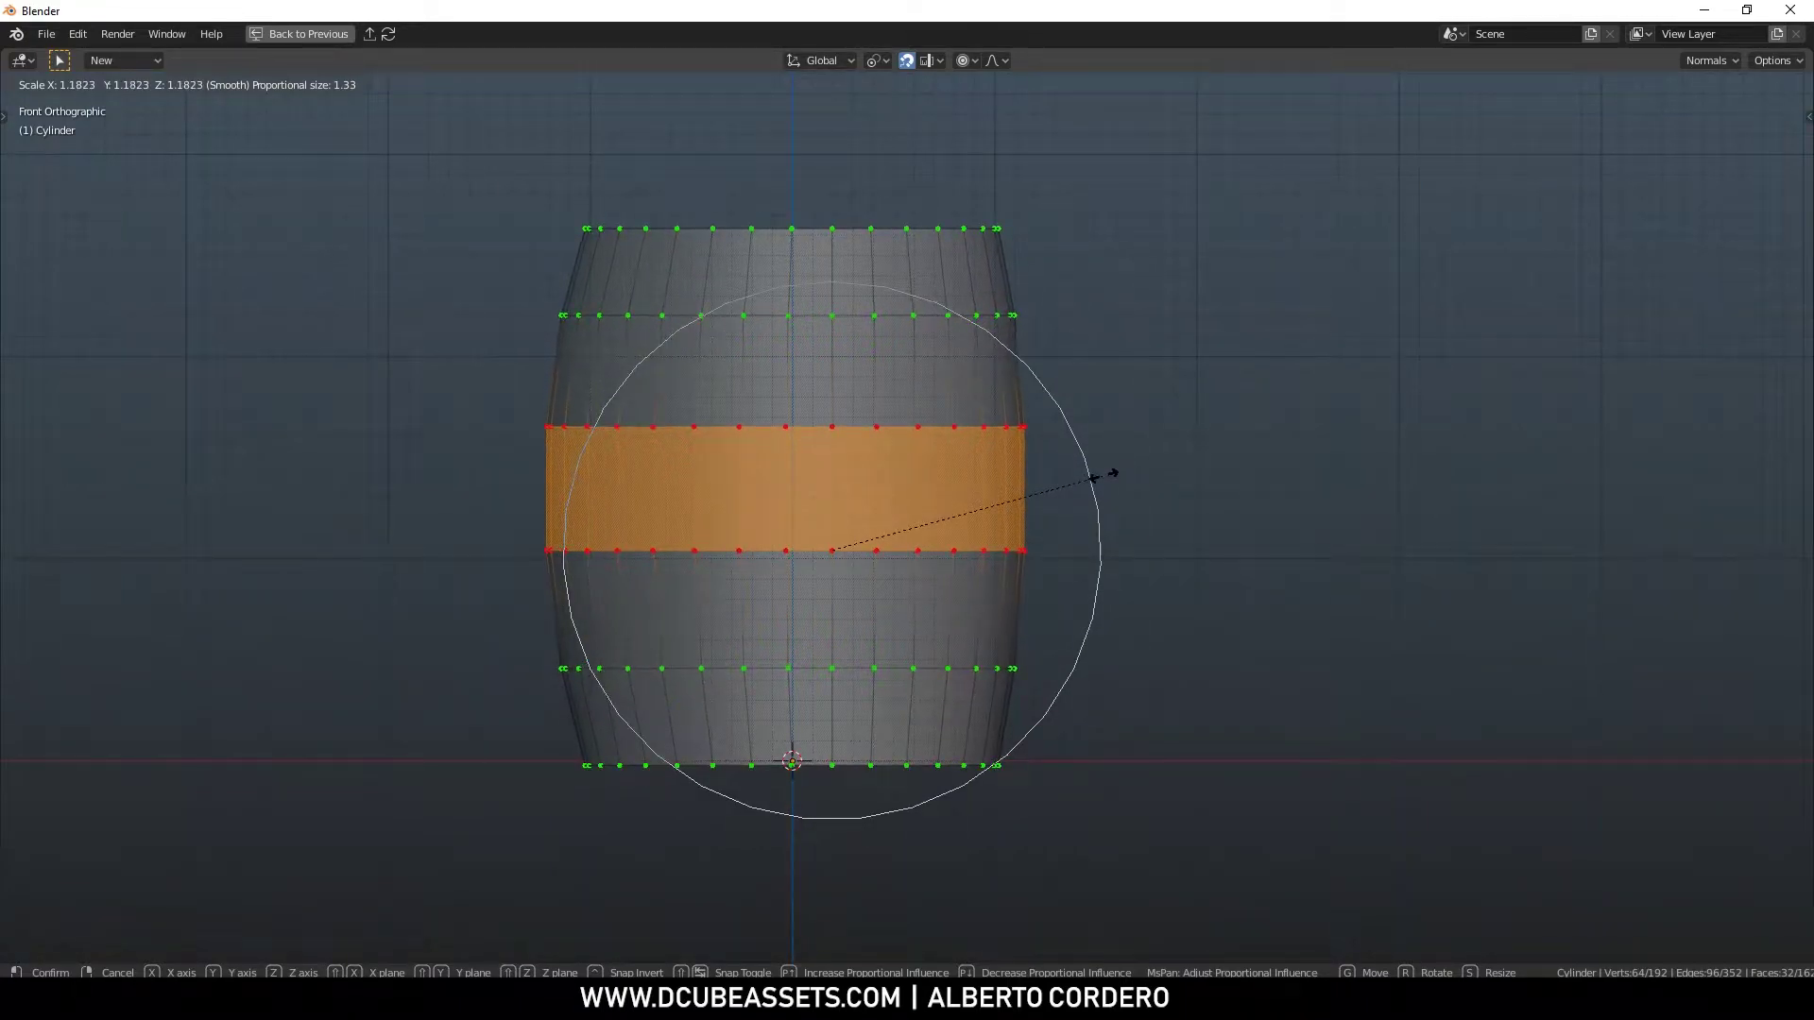
pyautogui.press('Escape')
# Set the pivot to Median Point and scale the two middle loops by about 1.26 with proportional size 1.21 to form a barrel
pyautogui.click(876, 60)
pyautogui.click(861, 168)
pyautogui.press('s')
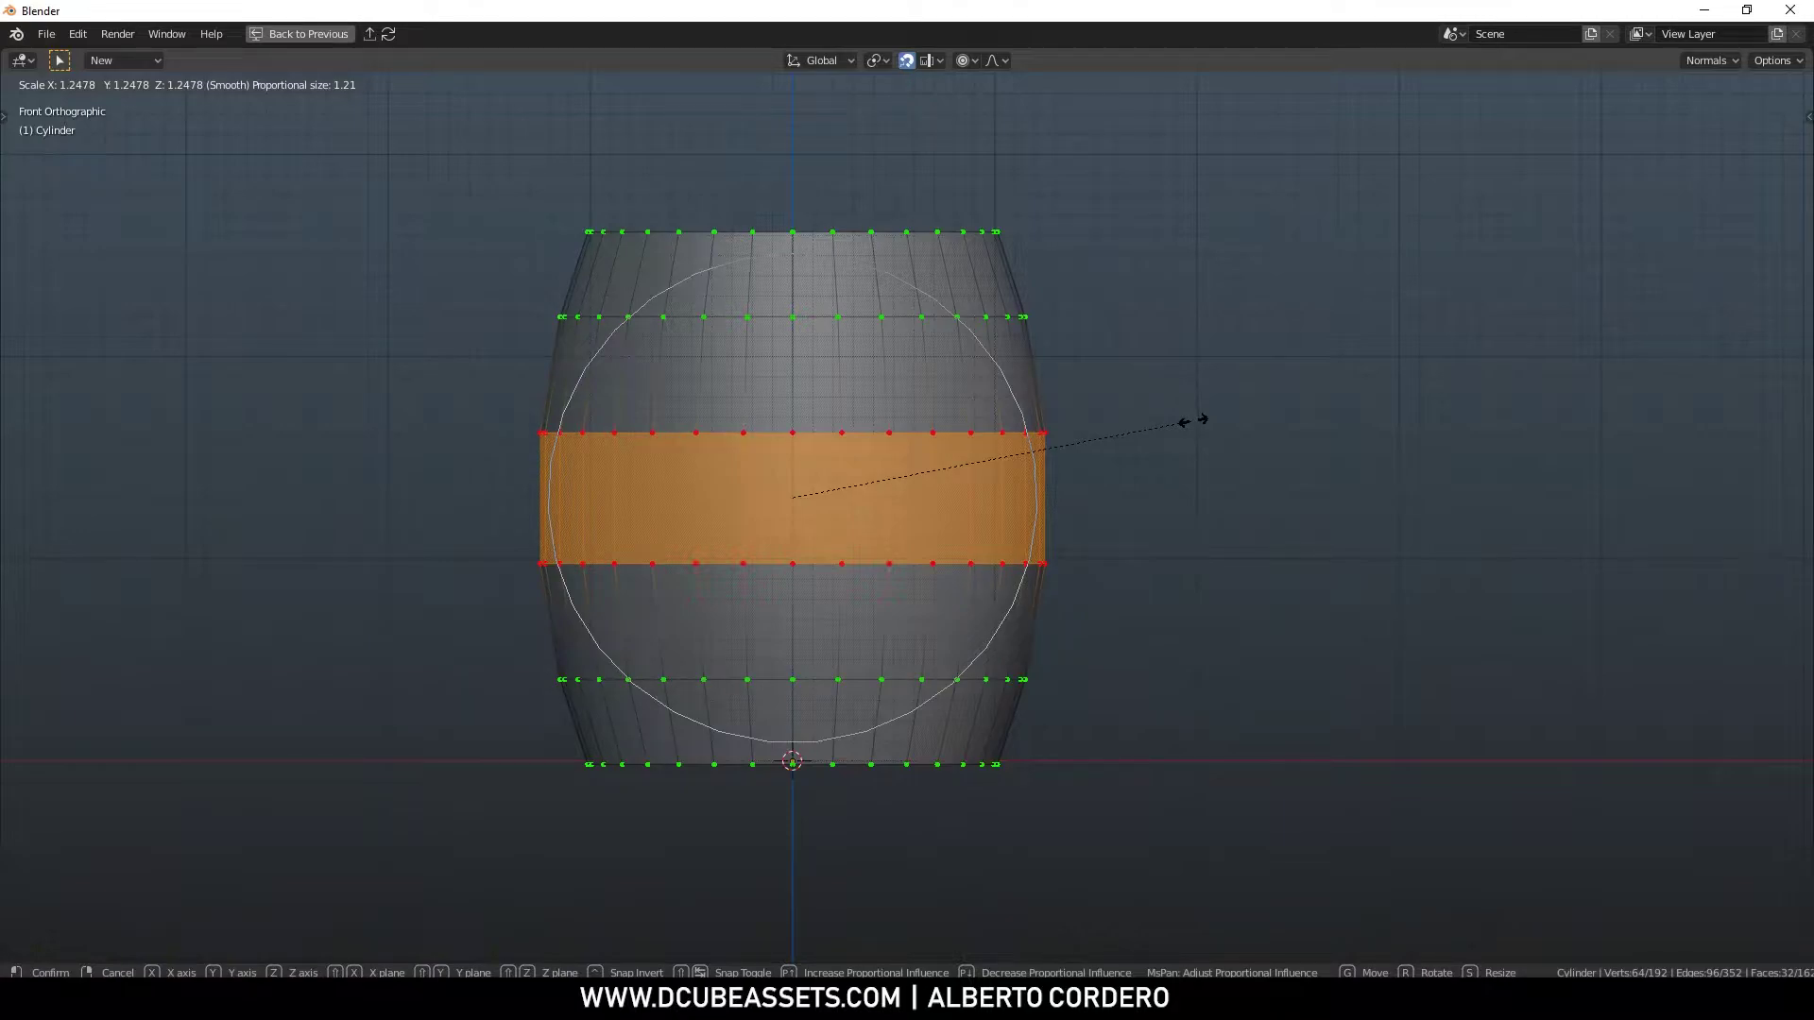
pyautogui.rightClick(1193, 421)
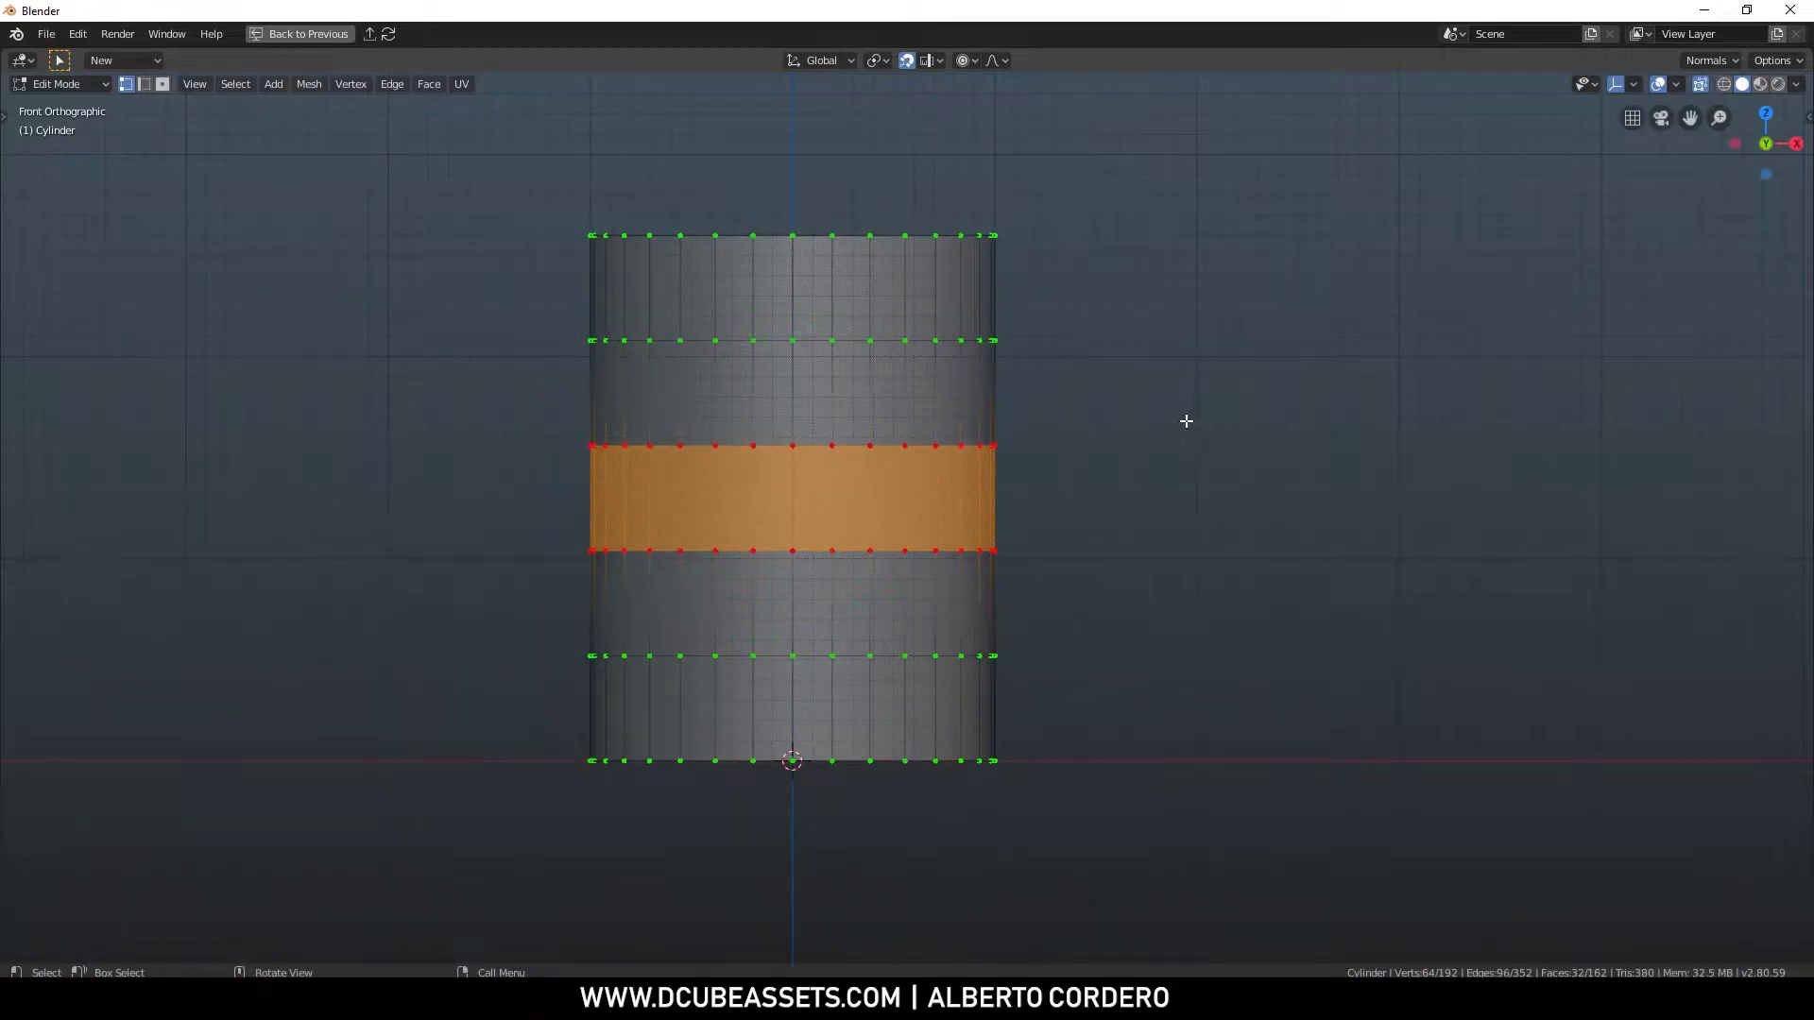
pyautogui.press('s')
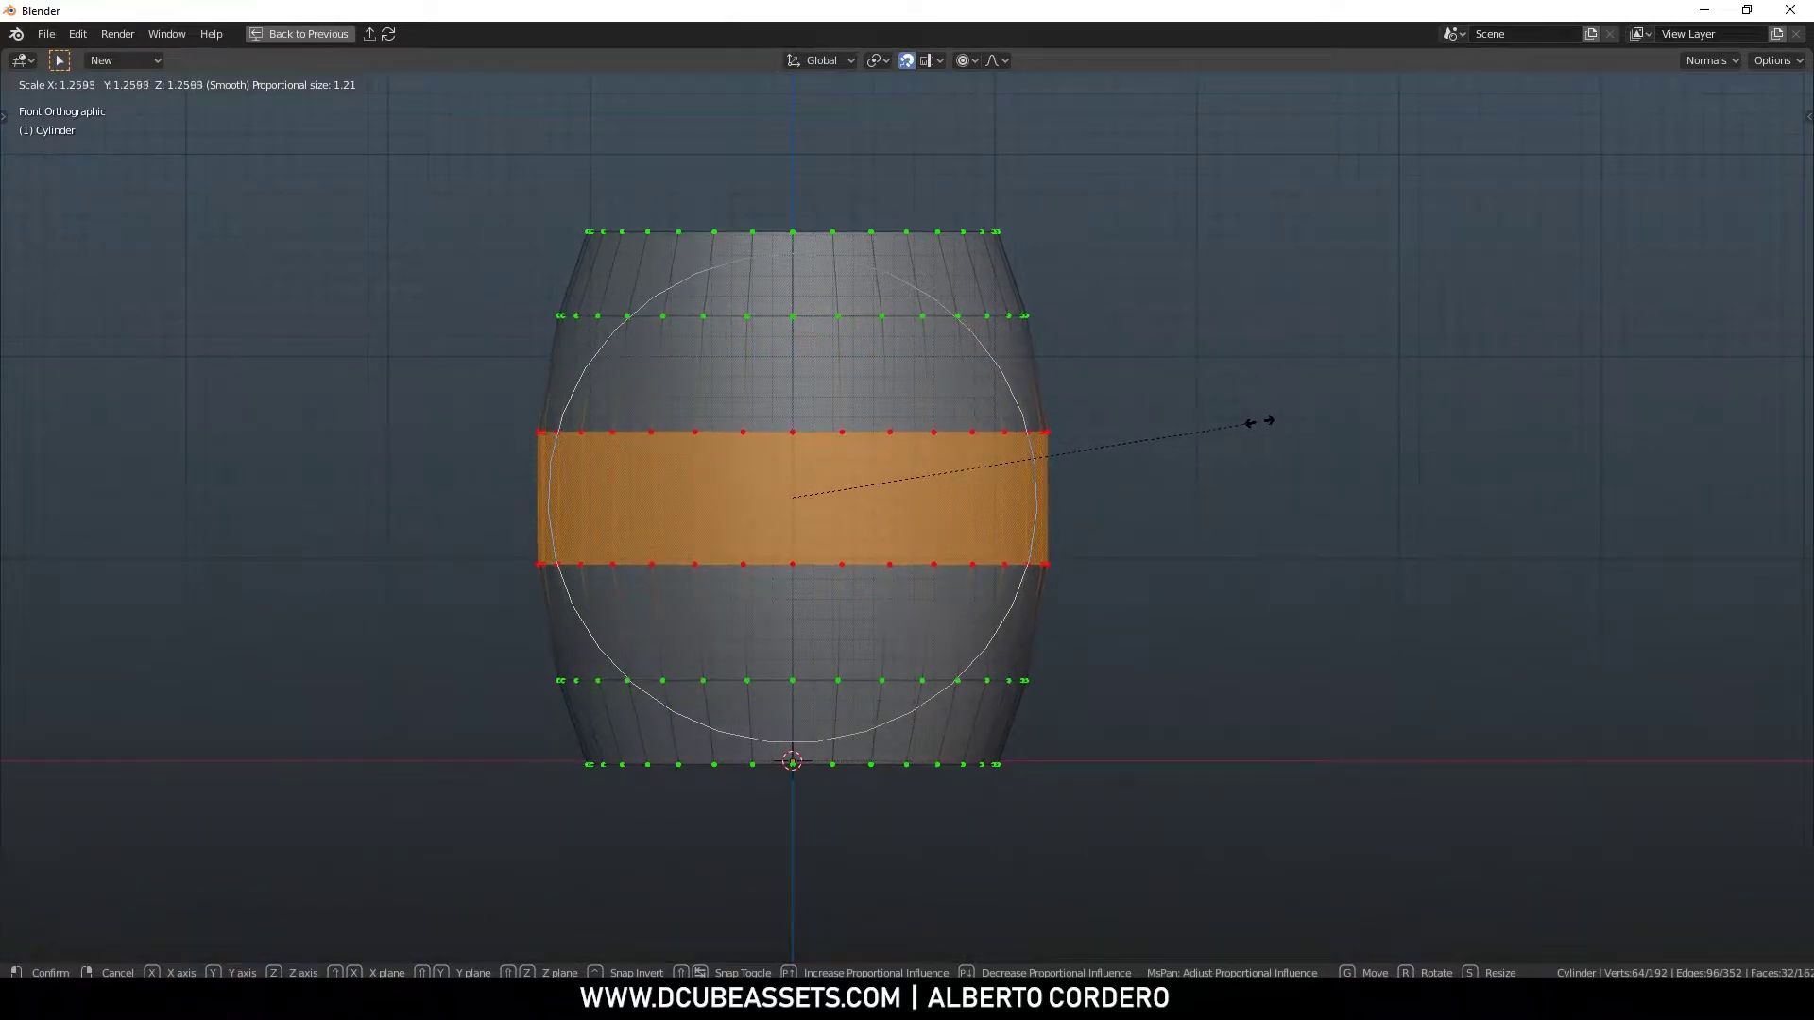
pyautogui.click(1266, 421)
pyautogui.moveTo(987, 299); pyautogui.dragTo(844, 355, button='middle')
pyautogui.press('Tab')
pyautogui.click(1089, 391)
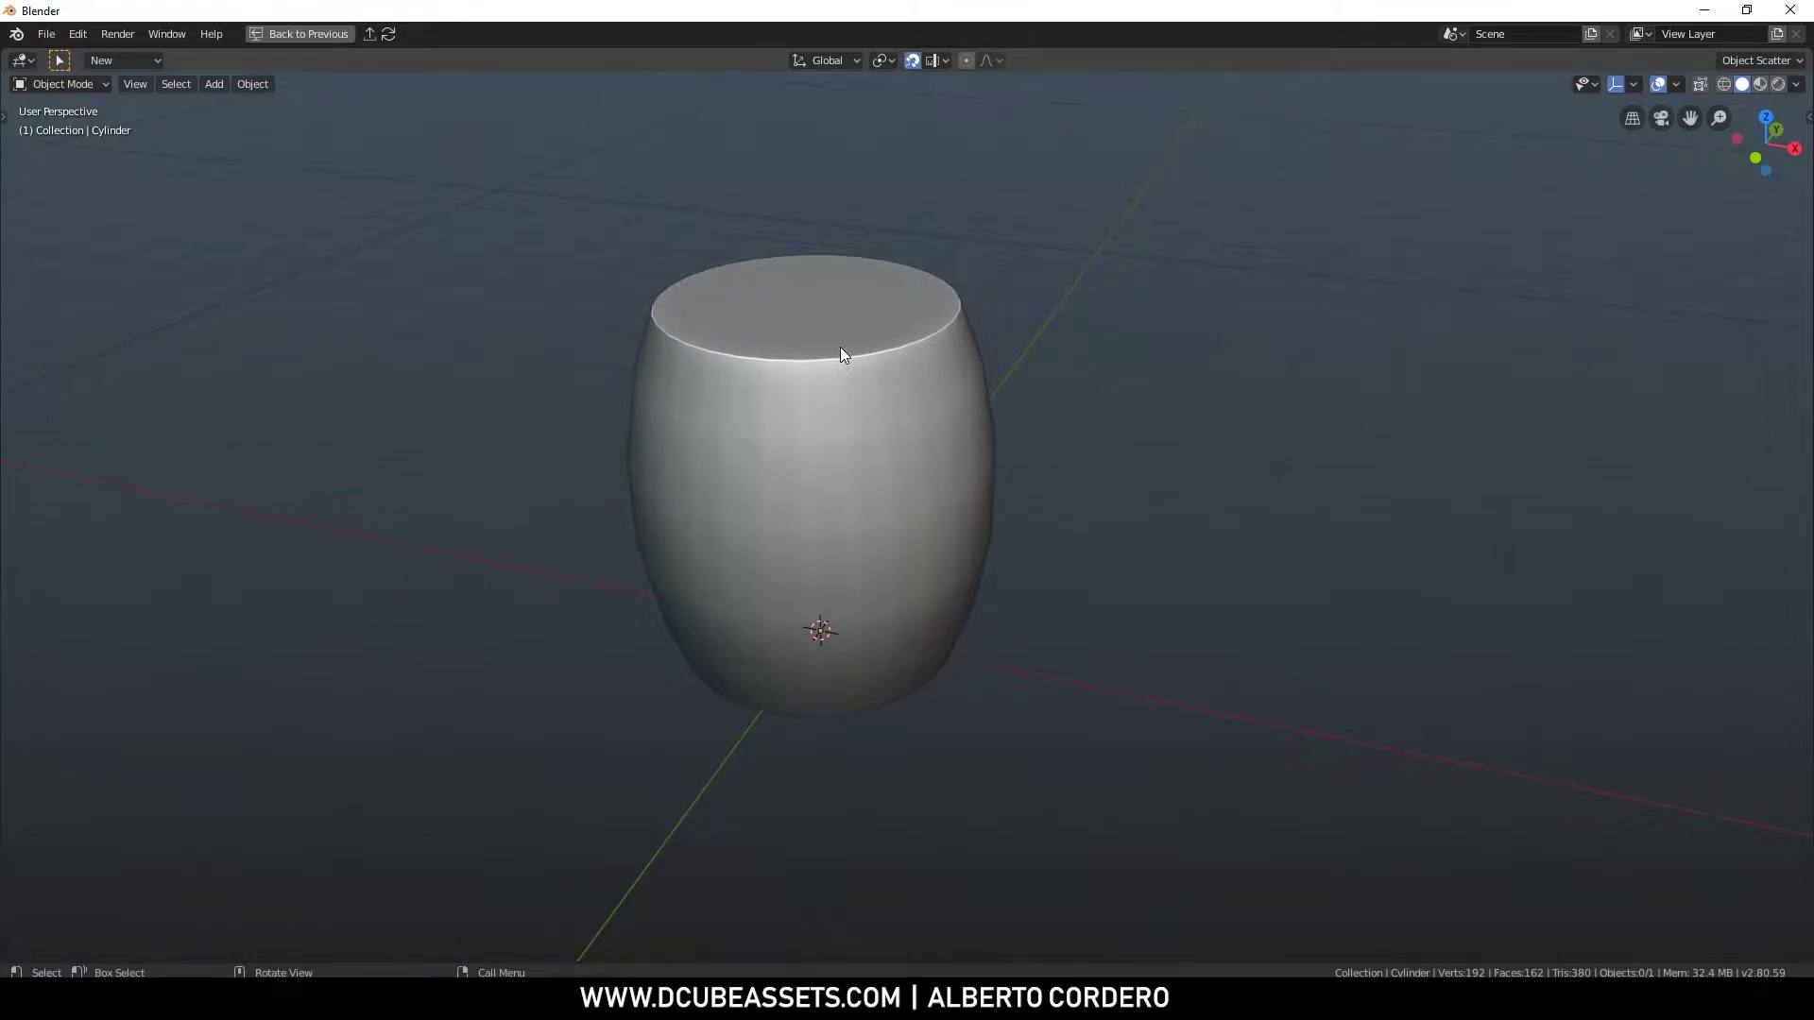
pyautogui.keyDown('shift'); pyautogui.moveTo(841, 347); pyautogui.dragTo(899, 378, button='middle'); pyautogui.keyUp('shift')
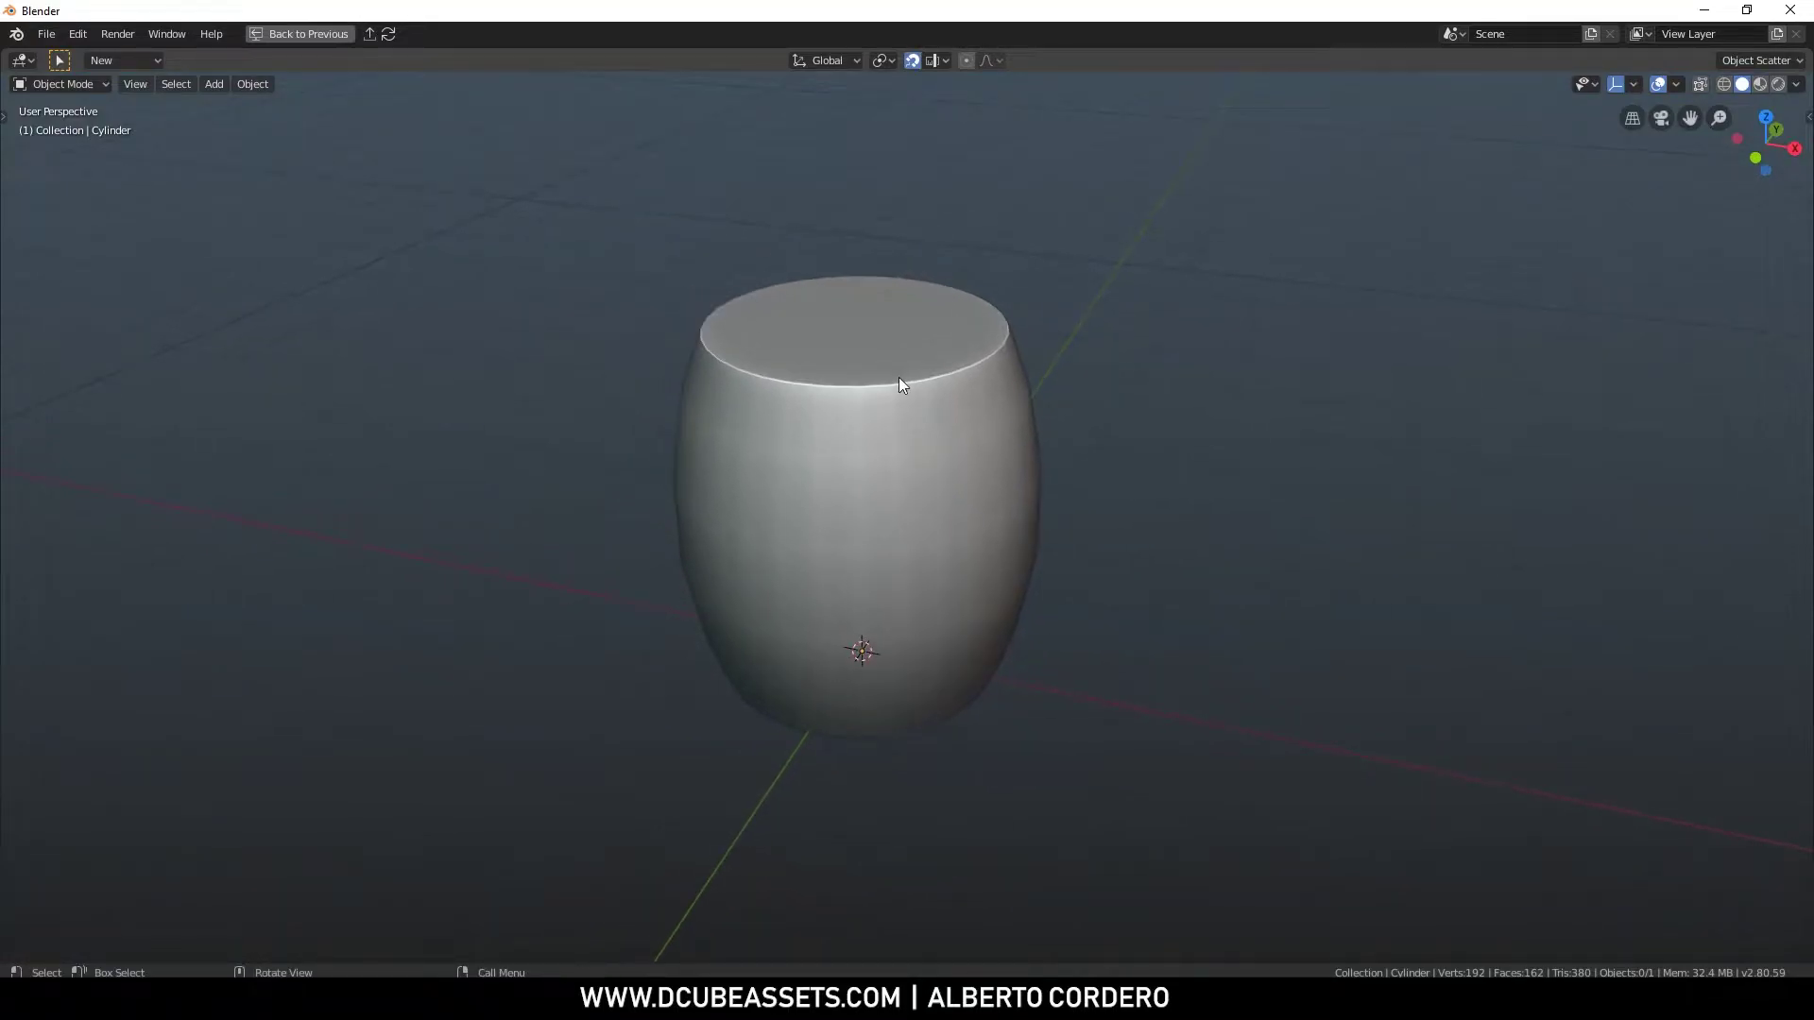
pyautogui.moveTo(771, 312); pyautogui.dragTo(1004, 457, button='middle')
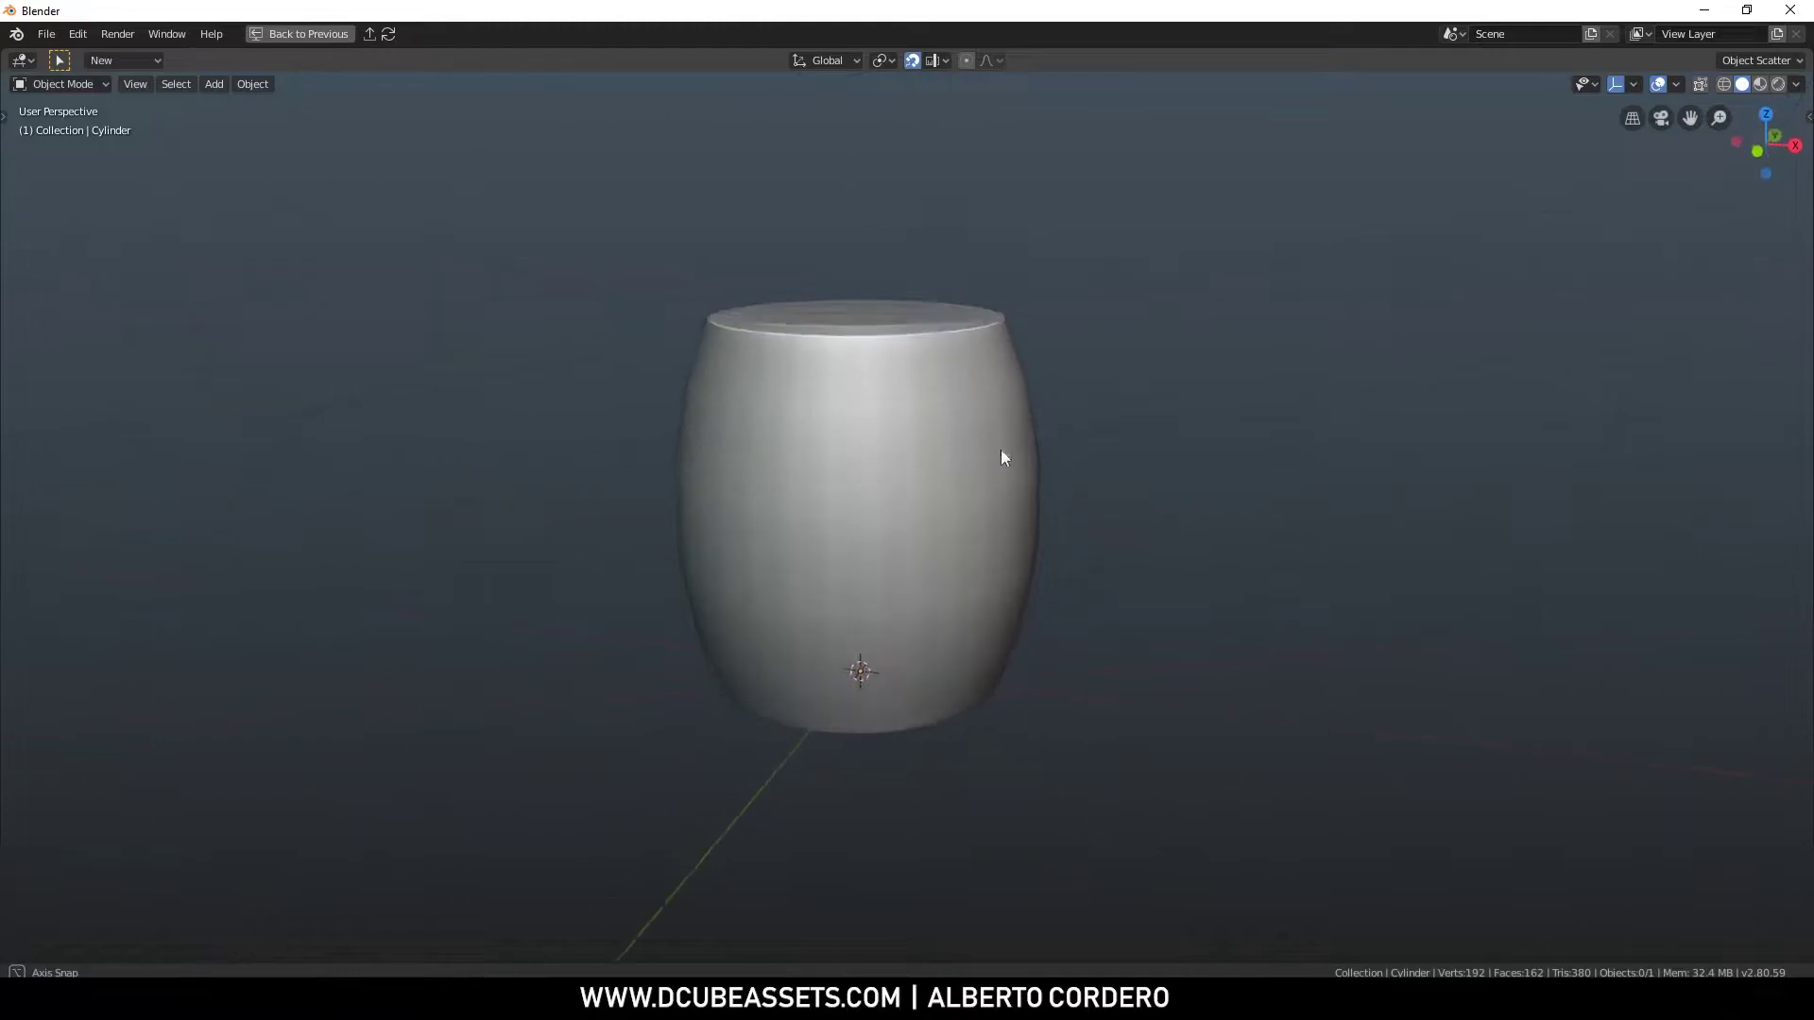
# Select the barrel's top and bottom edge loops in Edit Mode and delete the two cap faces
pyautogui.click(969, 383)
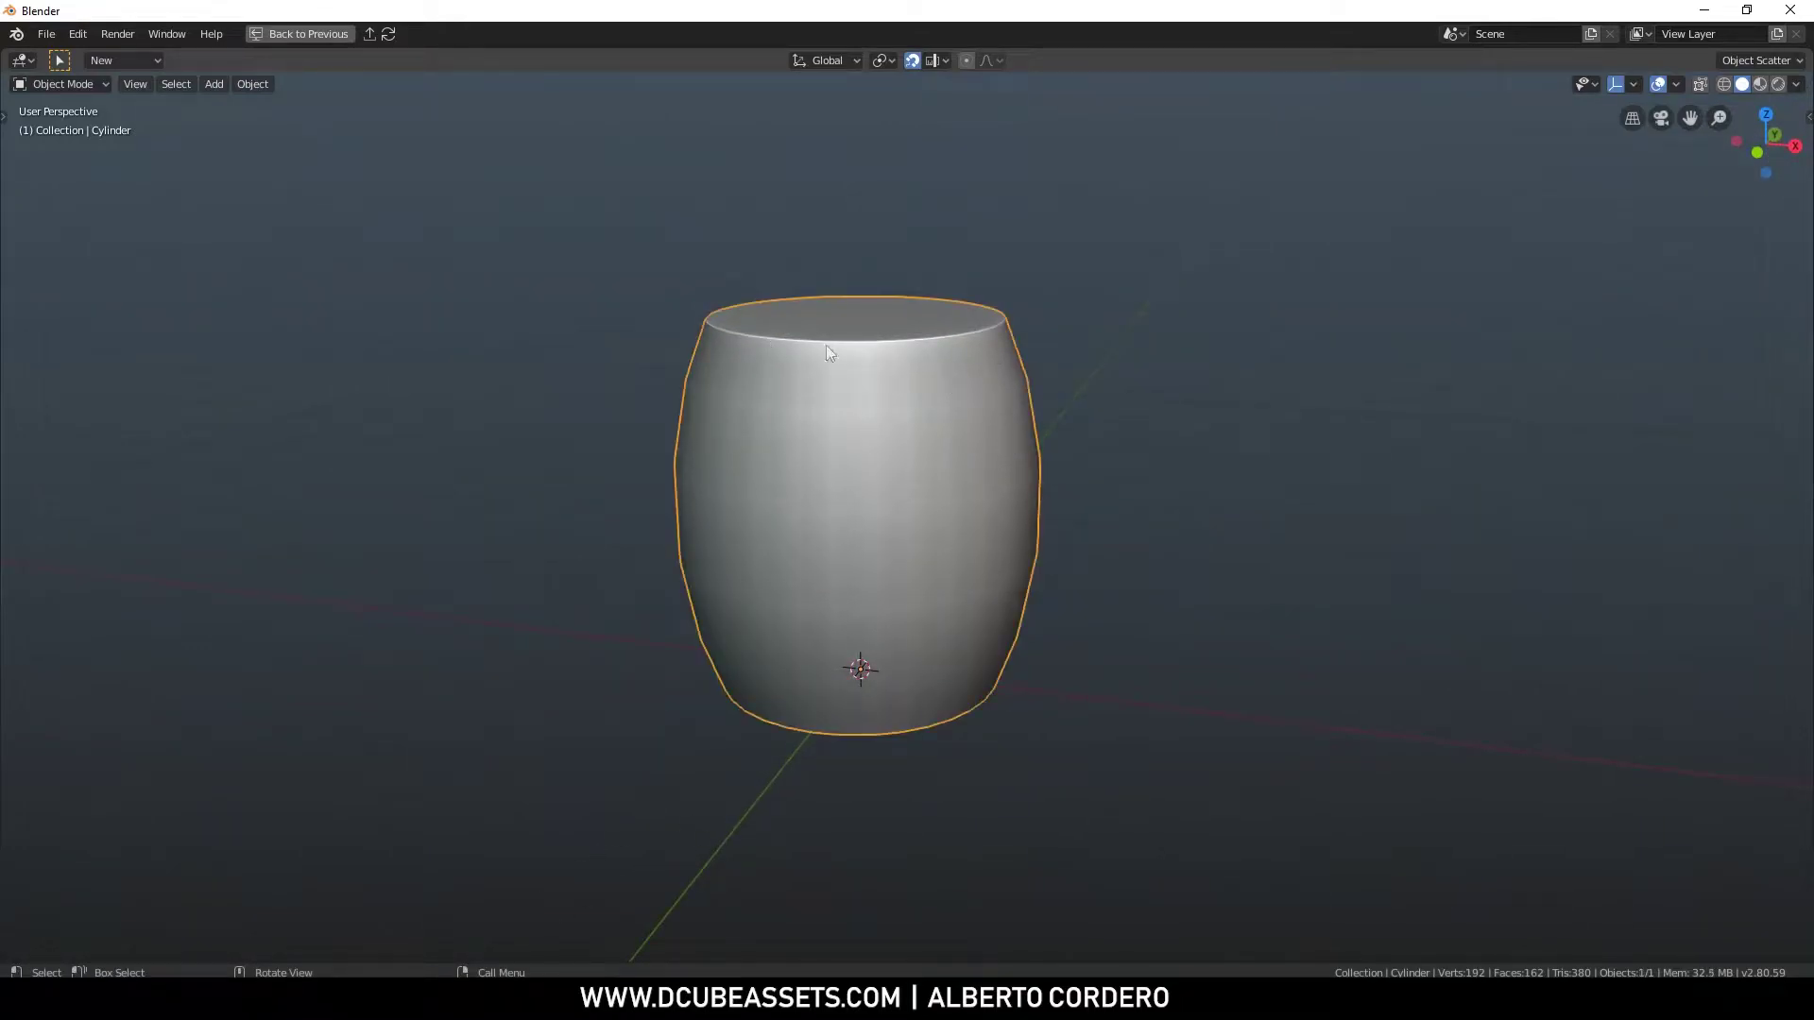
pyautogui.press('Tab')
pyautogui.moveTo(826, 344); pyautogui.dragTo(870, 636, button='middle')
pyautogui.keyDown('alt'); pyautogui.click(895, 404); pyautogui.keyUp('alt')
pyautogui.keyDown('alt'); pyautogui.keyDown('shift'); pyautogui.click(874, 609); pyautogui.keyUp('shift'); pyautogui.keyUp('alt')
pyautogui.hotkey('ctrl', 'z')
pyautogui.keyDown('alt'); pyautogui.keyDown('shift'); pyautogui.click(950, 629); pyautogui.keyUp('shift'); pyautogui.keyUp('alt')
pyautogui.moveTo(1120, 568); pyautogui.dragTo(1101, 455, button='middle')
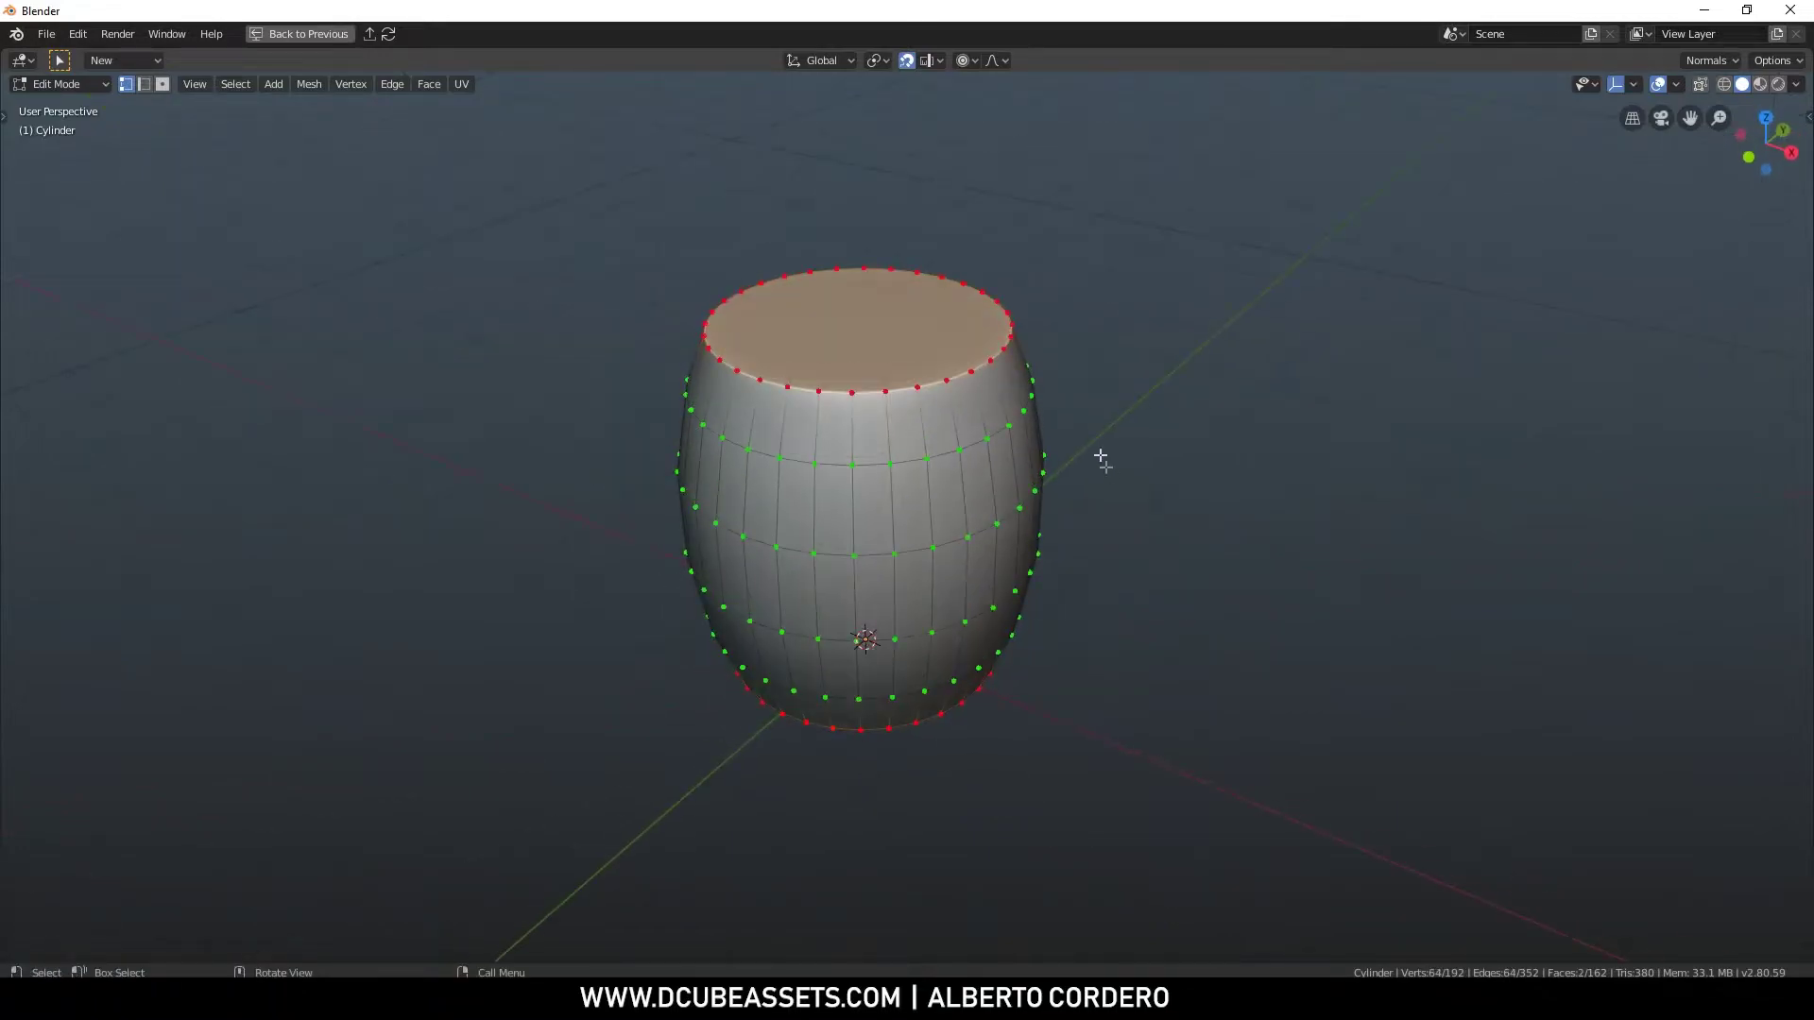
pyautogui.press('x')
pyautogui.click(973, 415)
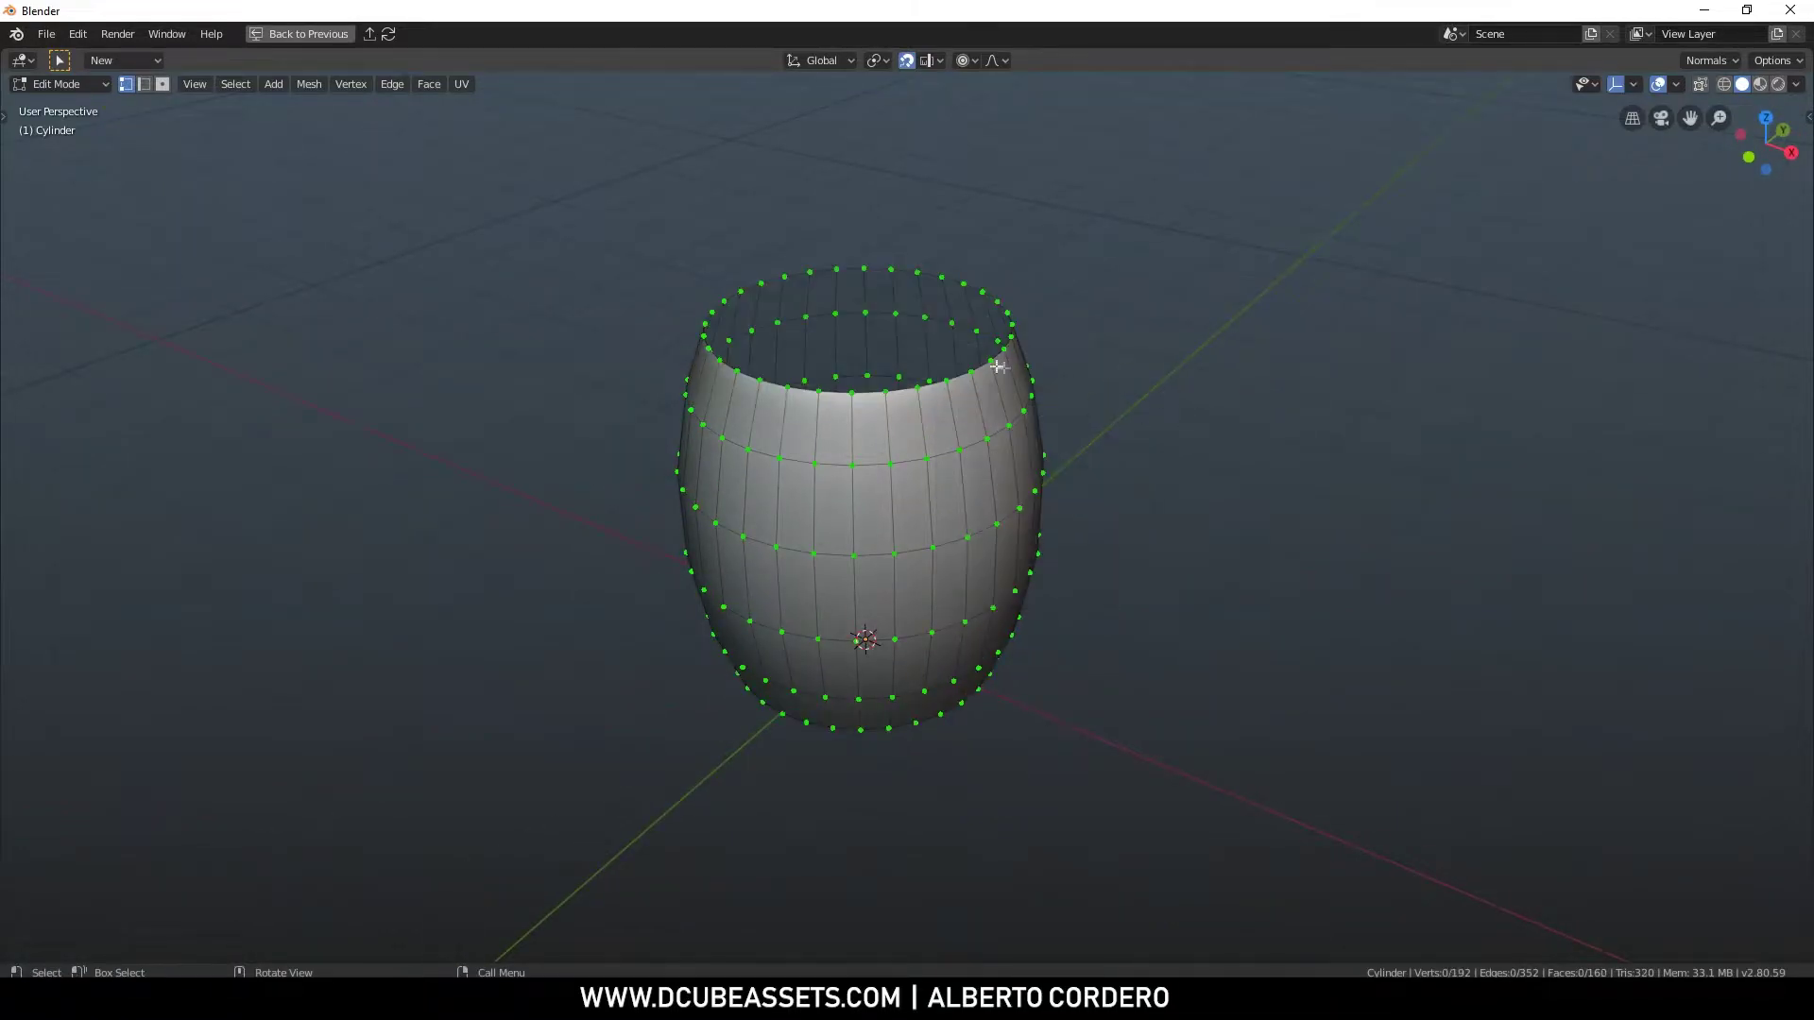
# Restore the full workspace layout and add a modifier to the open barrel mesh
pyautogui.hotkey('ctrl', 'space')
pyautogui.hotkey('ctrl', 'space')
pyautogui.hotkey('ctrl', 'space')
pyautogui.rightClick(966, 357)
pyautogui.moveTo(932, 670)
pyautogui.click(1256, 587)
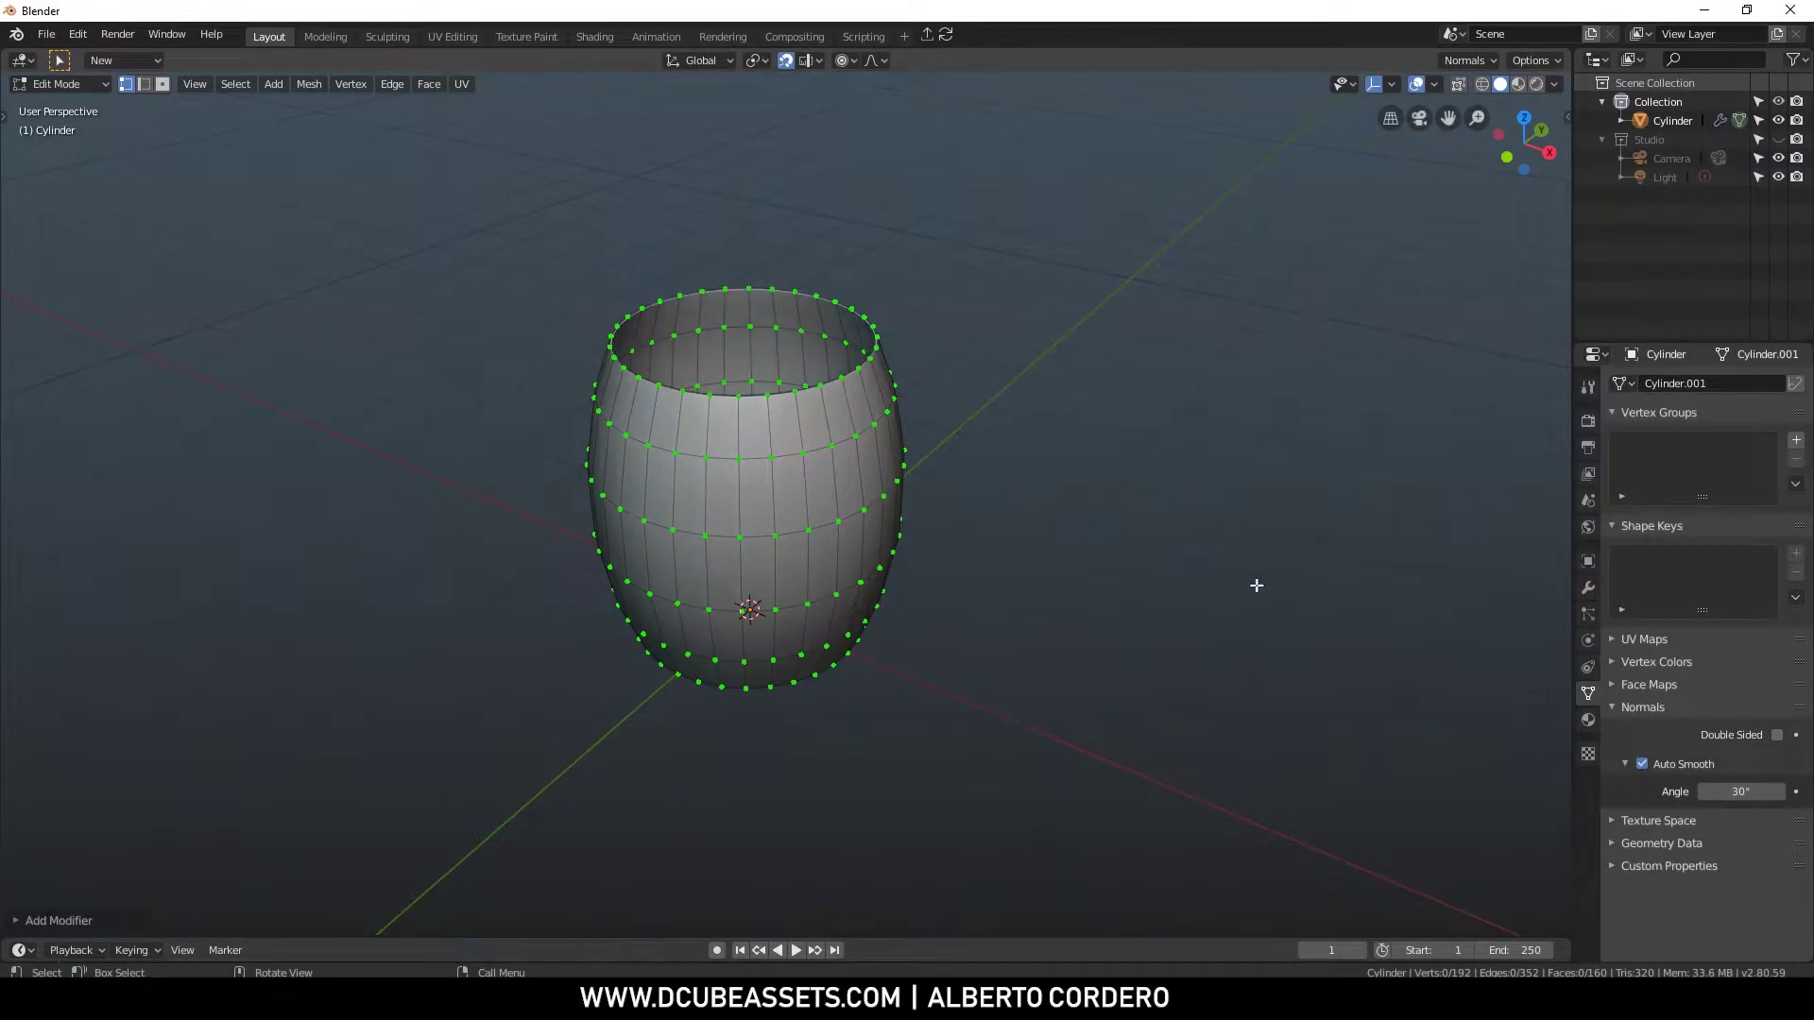
# Set the barrel's Solidify thickness to 0.105 m to give its walls depth
pyautogui.scroll(1, 860, 368)
pyautogui.moveTo(886, 338); pyautogui.dragTo(904, 360, button='middle')
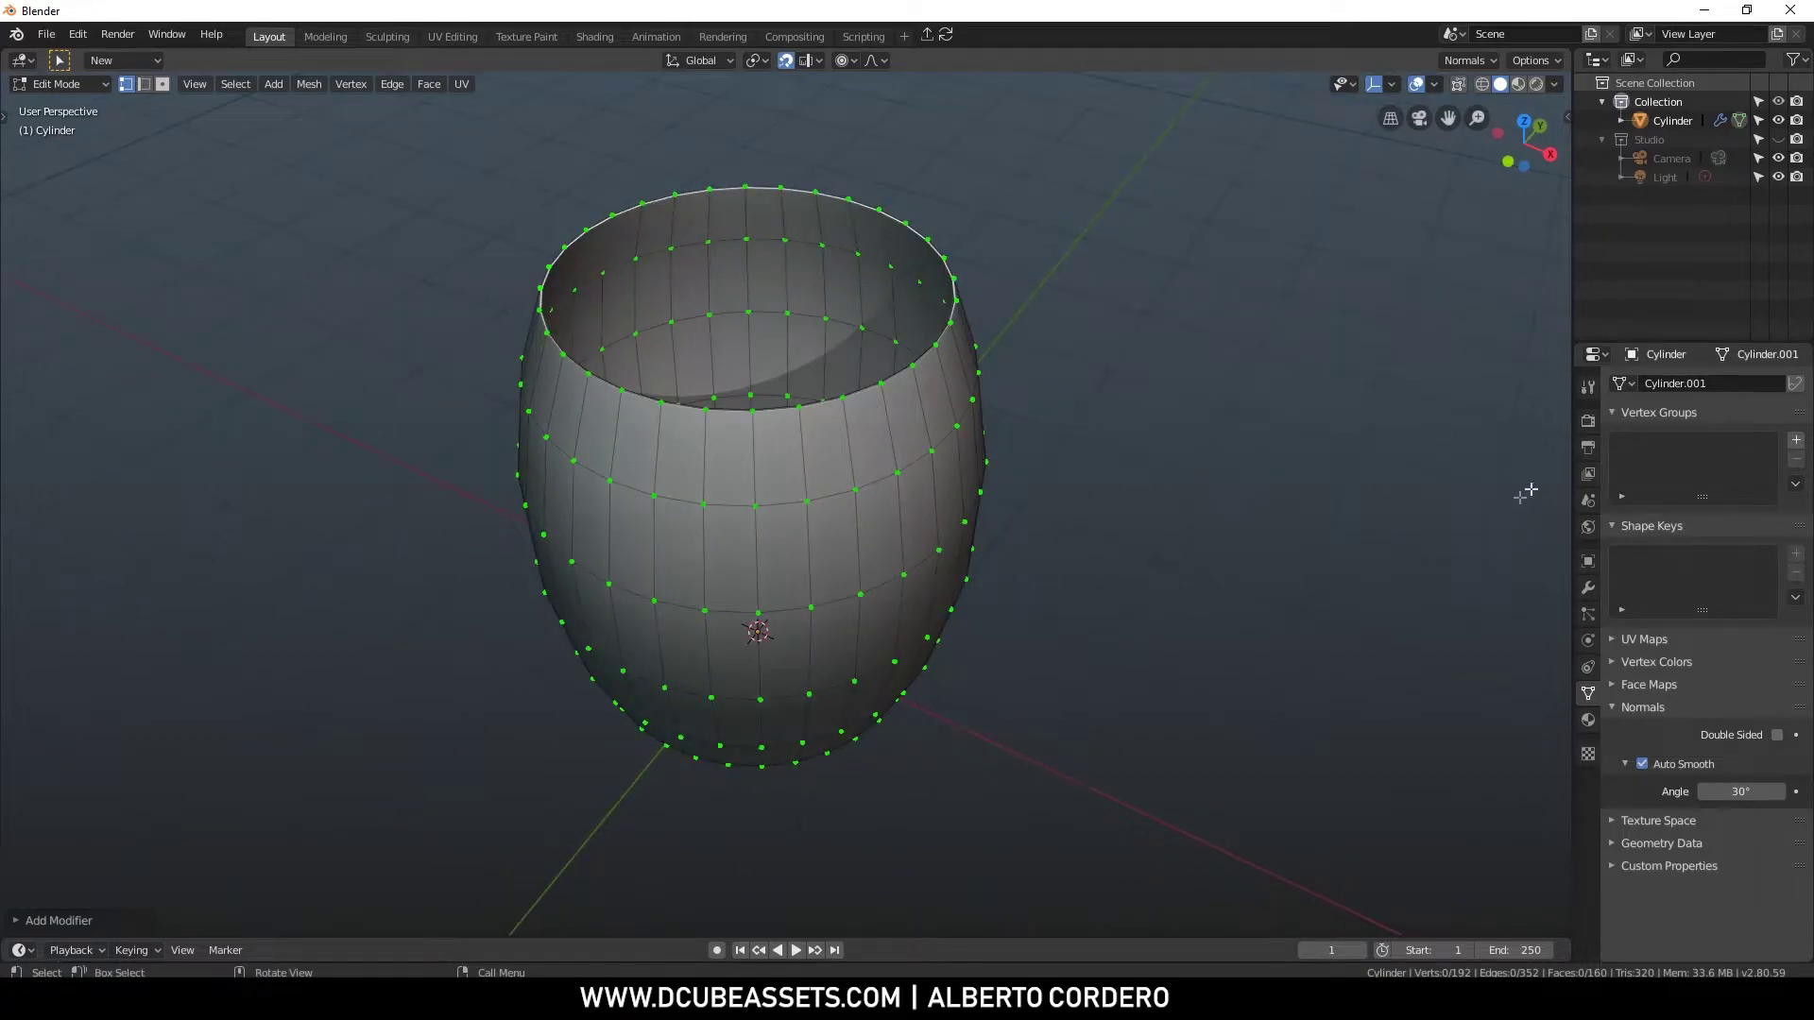
pyautogui.click(1588, 588)
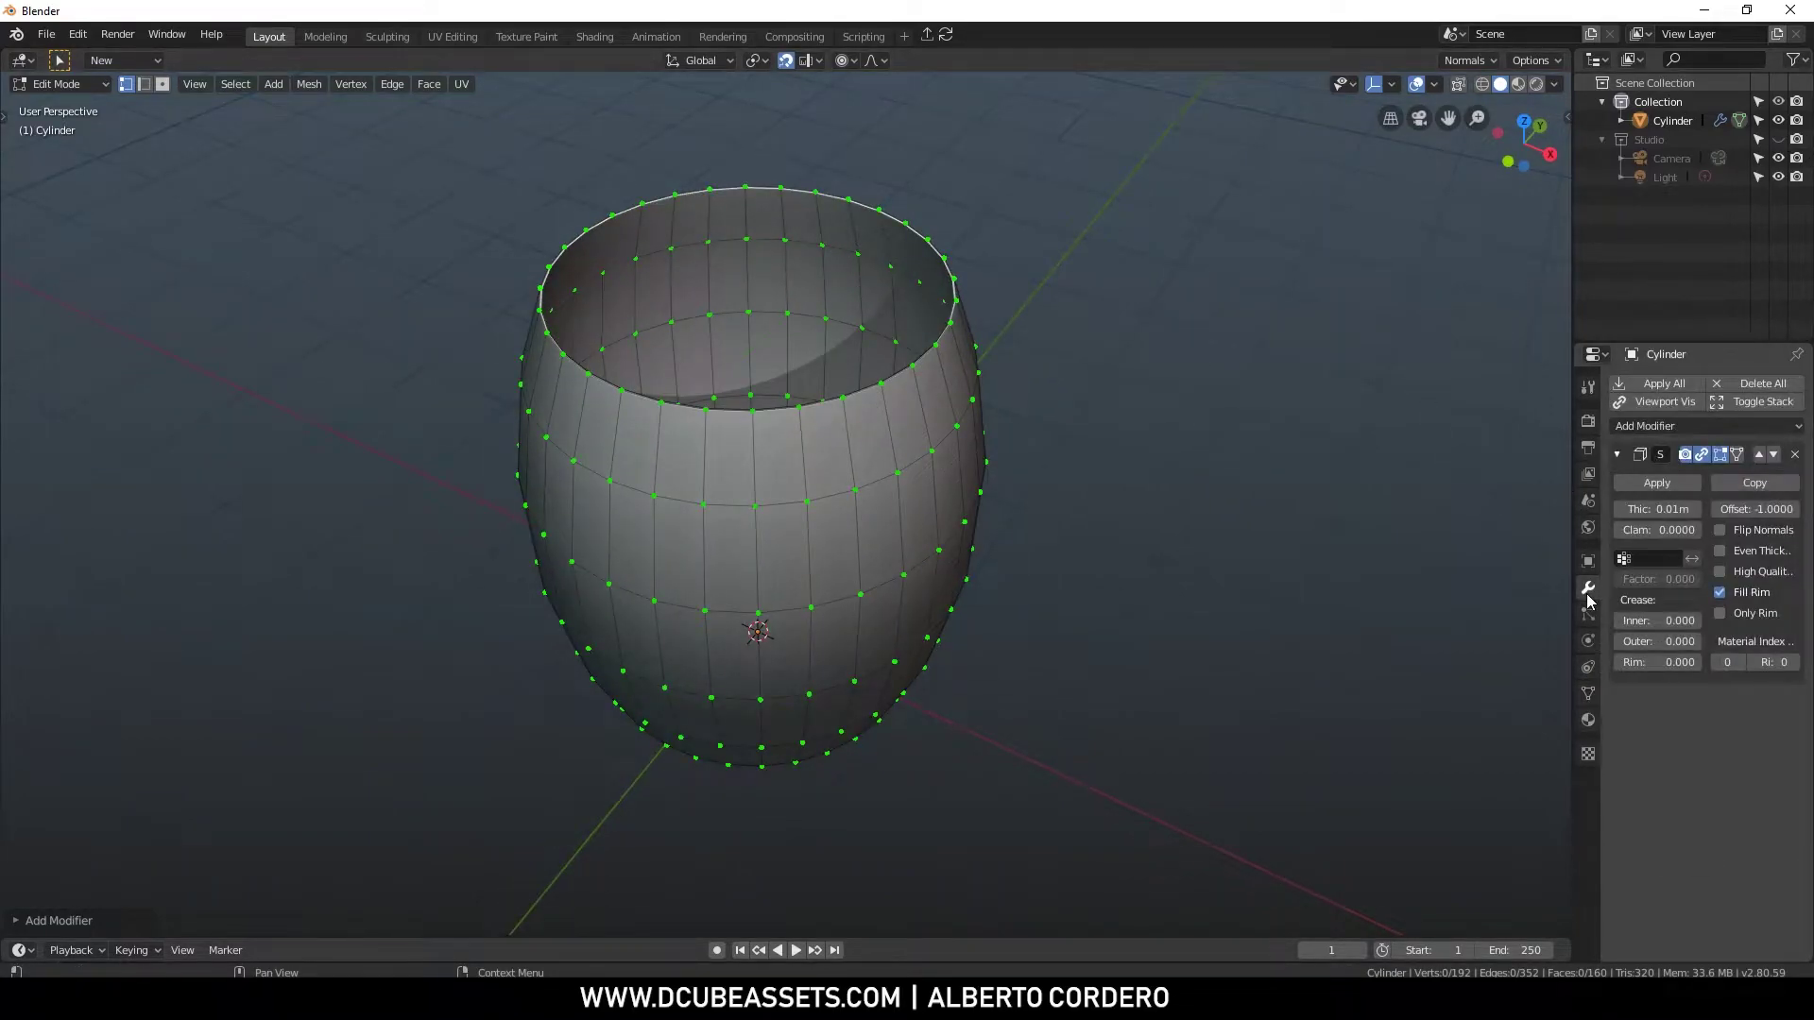
pyautogui.moveTo(1658, 510); pyautogui.dragTo(1722, 509)
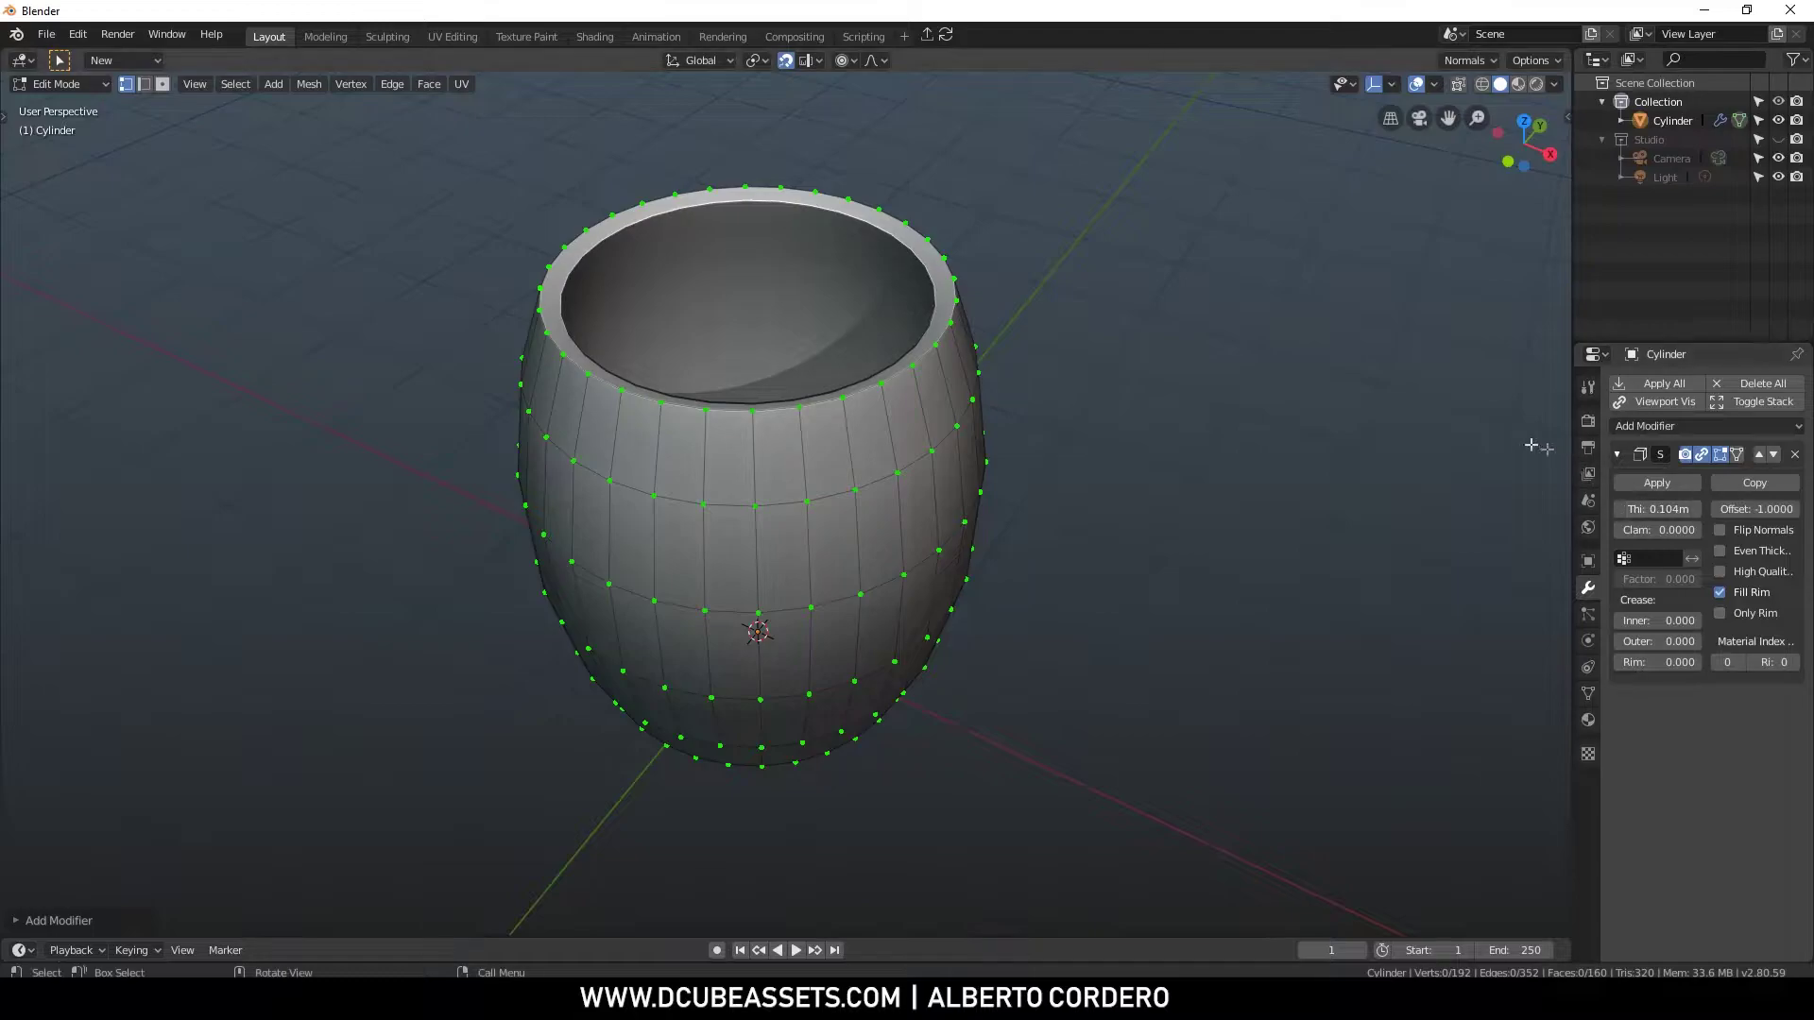
pyautogui.click(1661, 509)
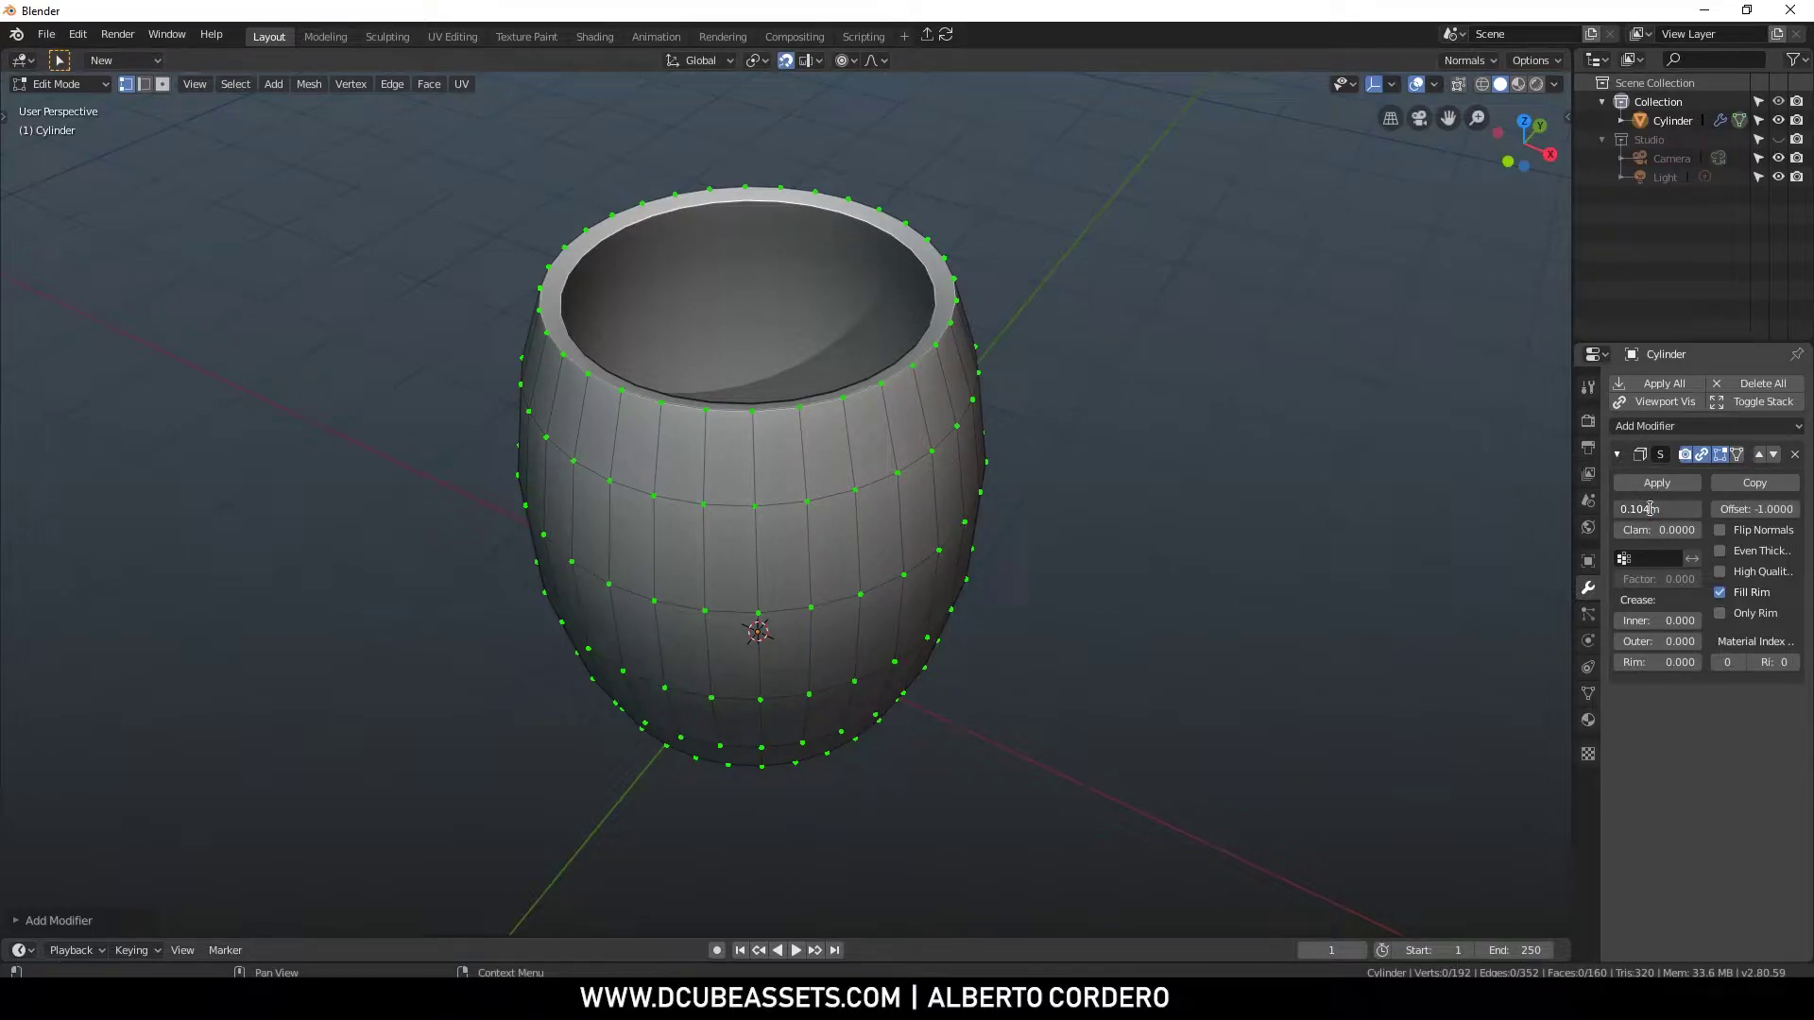
pyautogui.press('Return')
pyautogui.moveTo(1097, 433); pyautogui.dragTo(1012, 424, button='middle')
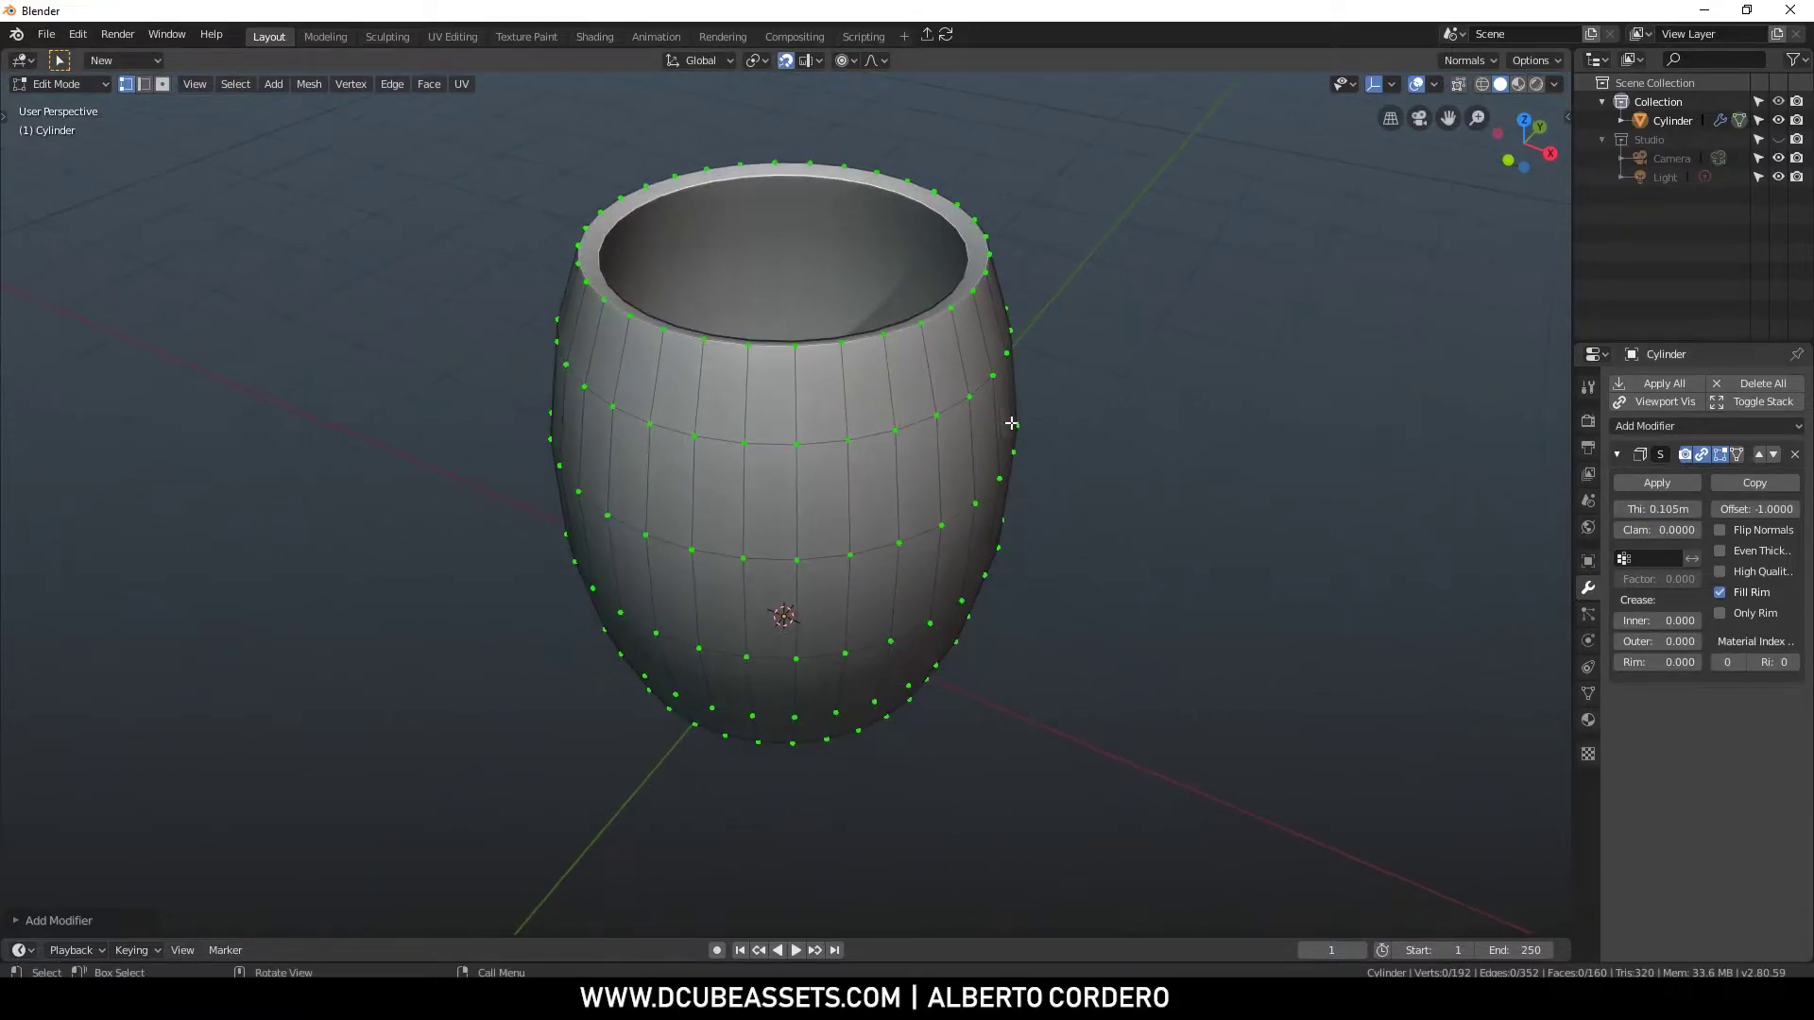
# In front view, duplicate the barrel's three uppermost vertex loops in place and separate them into their own object
pyautogui.press('Tab')
pyautogui.moveTo(911, 369); pyautogui.dragTo(863, 352, button='middle')
pyautogui.press('KP_5')
pyautogui.press('KP_7')
pyautogui.scroll(3, 768, 415)
pyautogui.press('KP_1')
pyautogui.scroll(2, 831, 348)
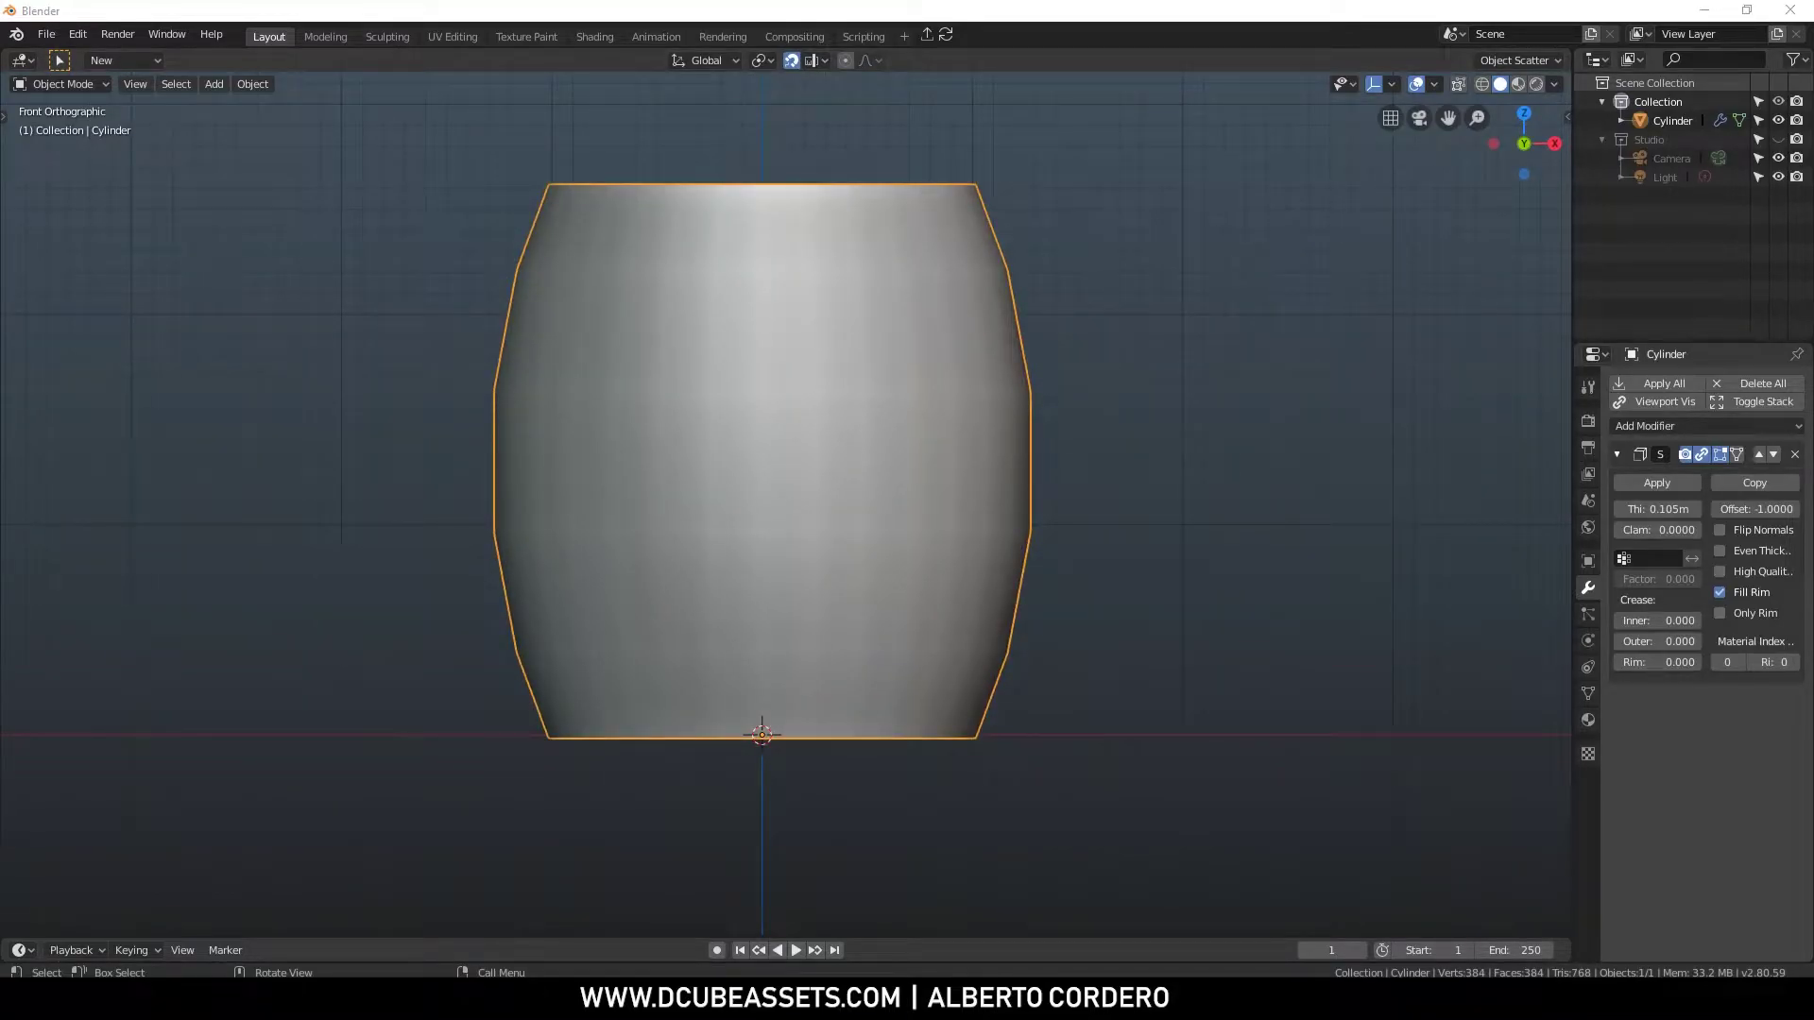
pyautogui.moveTo(763, 303)
pyautogui.keyDown('shift'); pyautogui.mouseDown(button='middle')
pyautogui.moveTo(774, 258)
pyautogui.moveTo(769, 434)
pyautogui.moveTo(746, 333)
pyautogui.mouseUp(button='middle'); pyautogui.keyUp('shift')
pyautogui.scroll(-1, 778, 255)
pyautogui.hotkey('alt', 'z')
pyautogui.press('Tab')
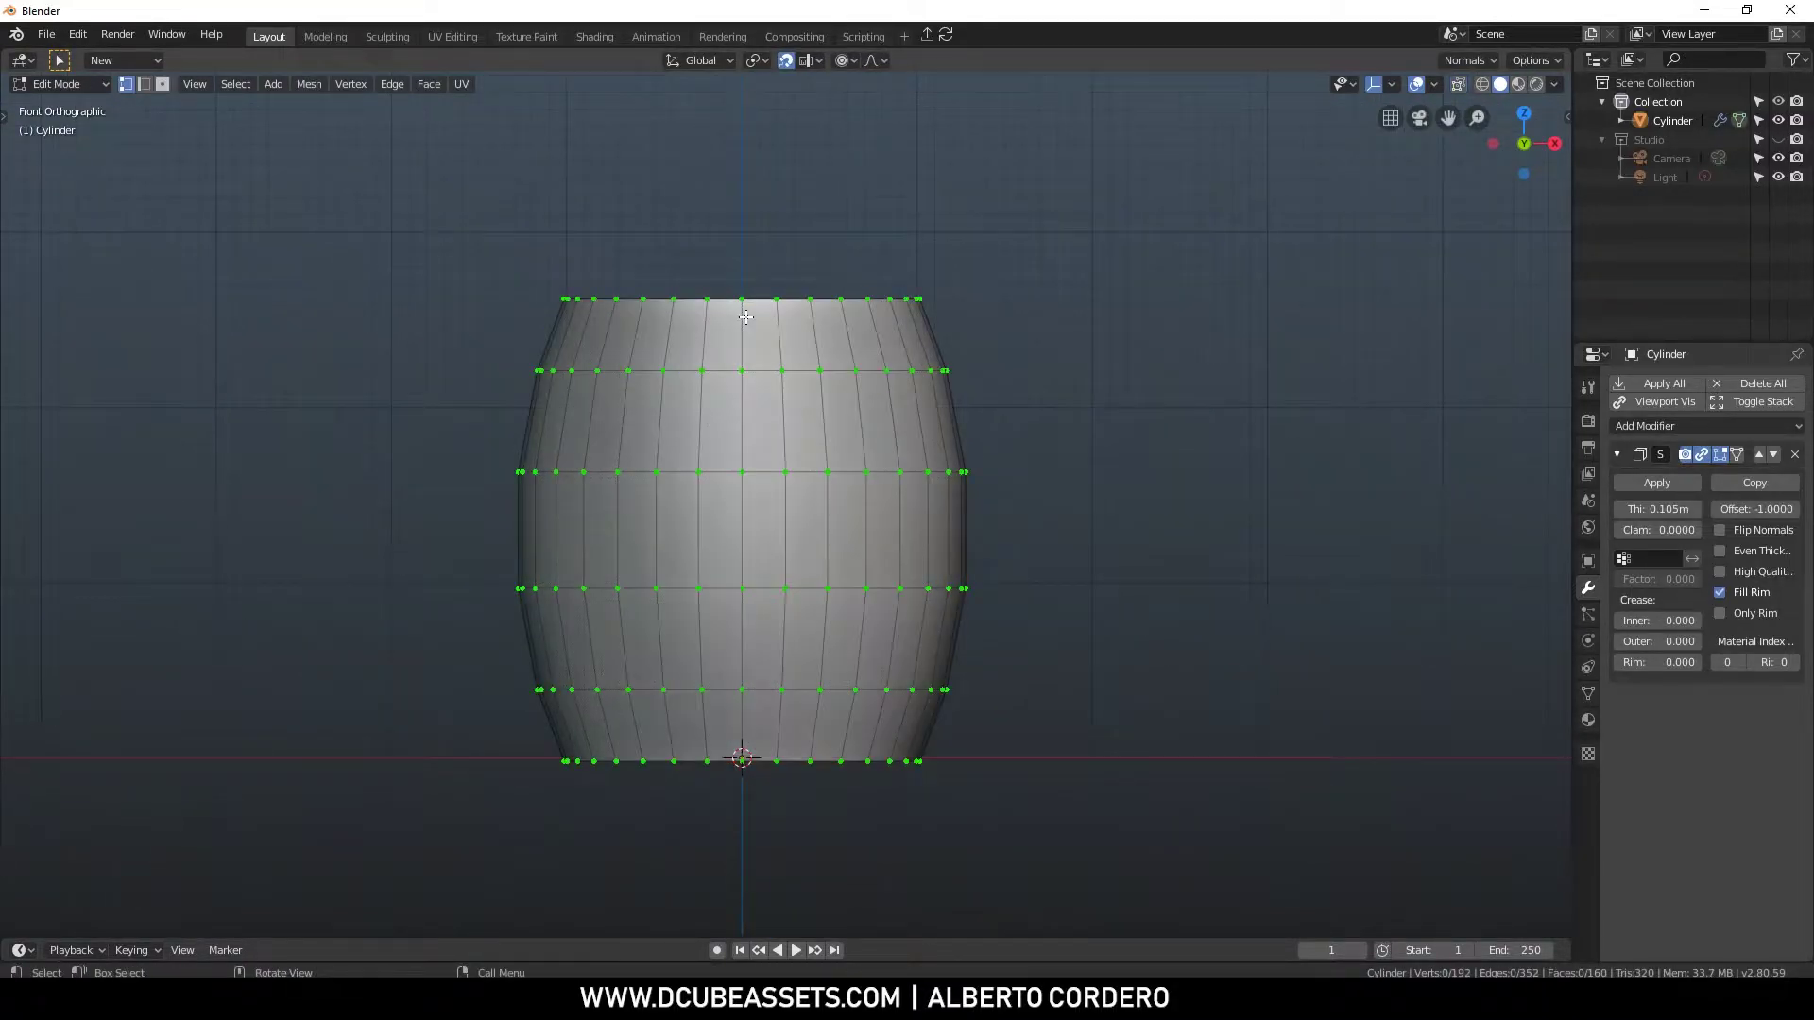
pyautogui.moveTo(408, 266); pyautogui.dragTo(1106, 422)
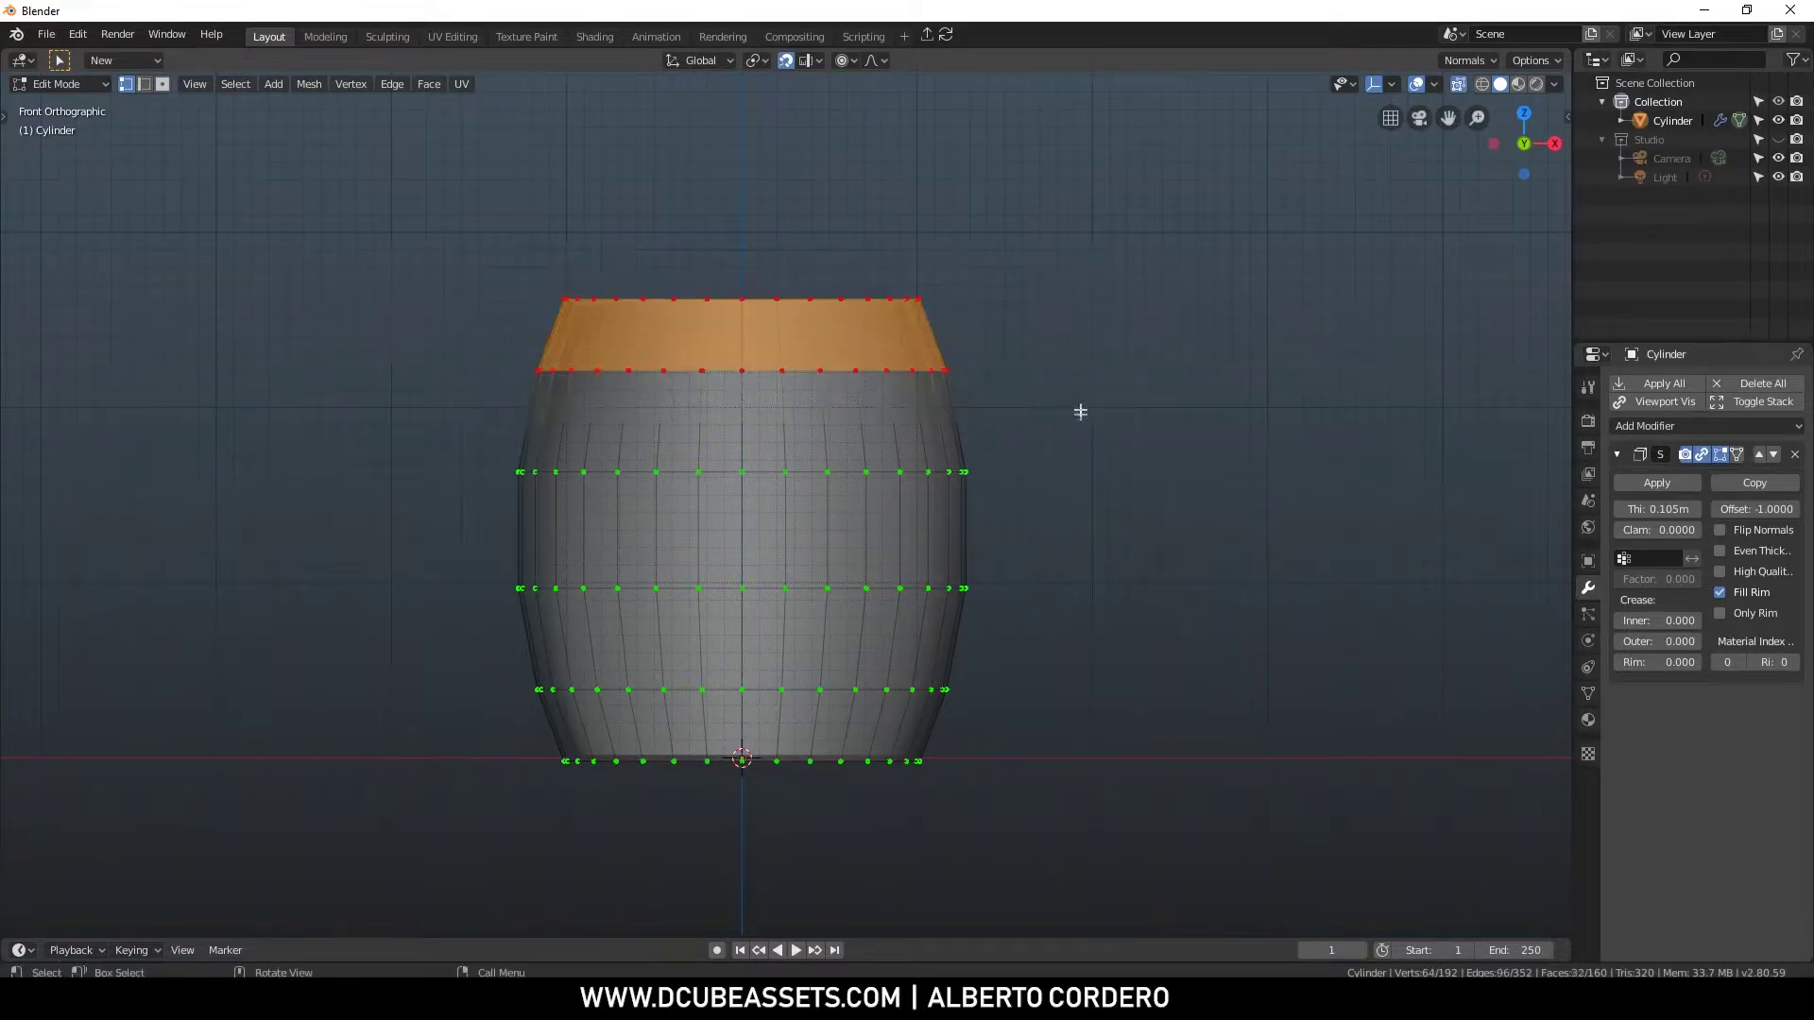
pyautogui.moveTo(384, 240); pyautogui.dragTo(1150, 546)
pyautogui.scroll(1, 938, 431)
pyautogui.hotkey('shift', 'd')
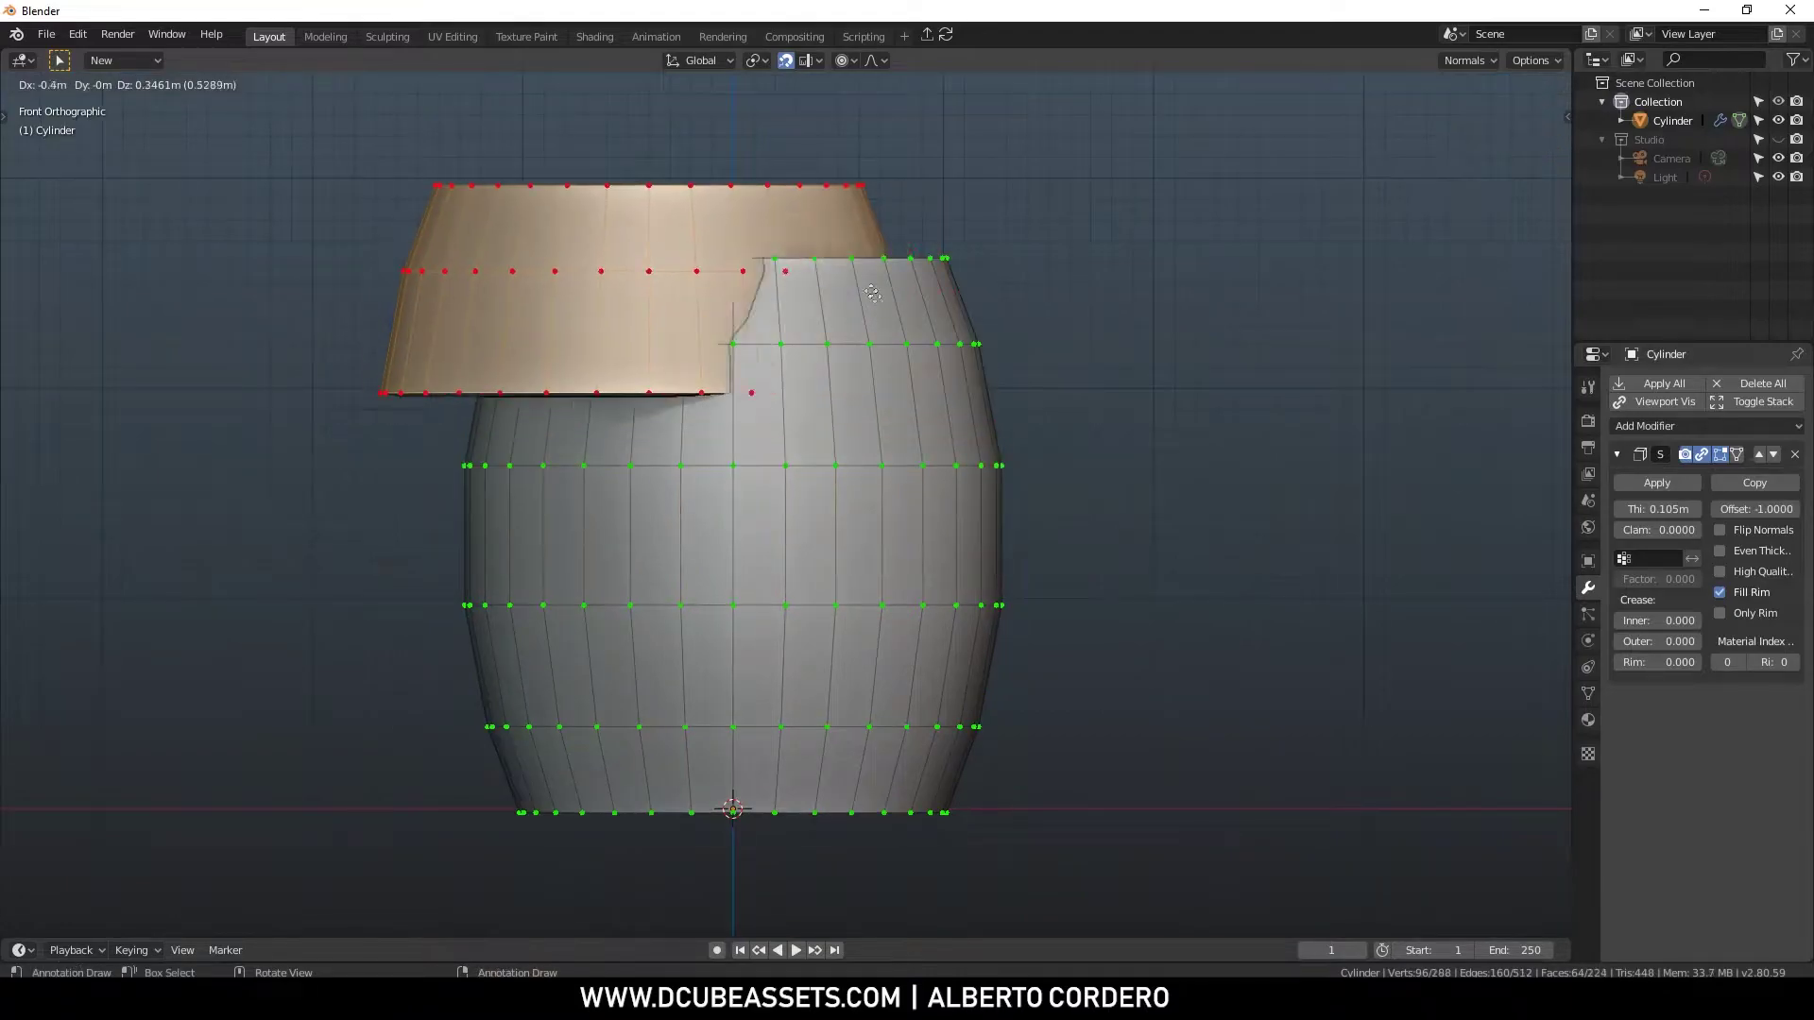
pyautogui.press('Escape')
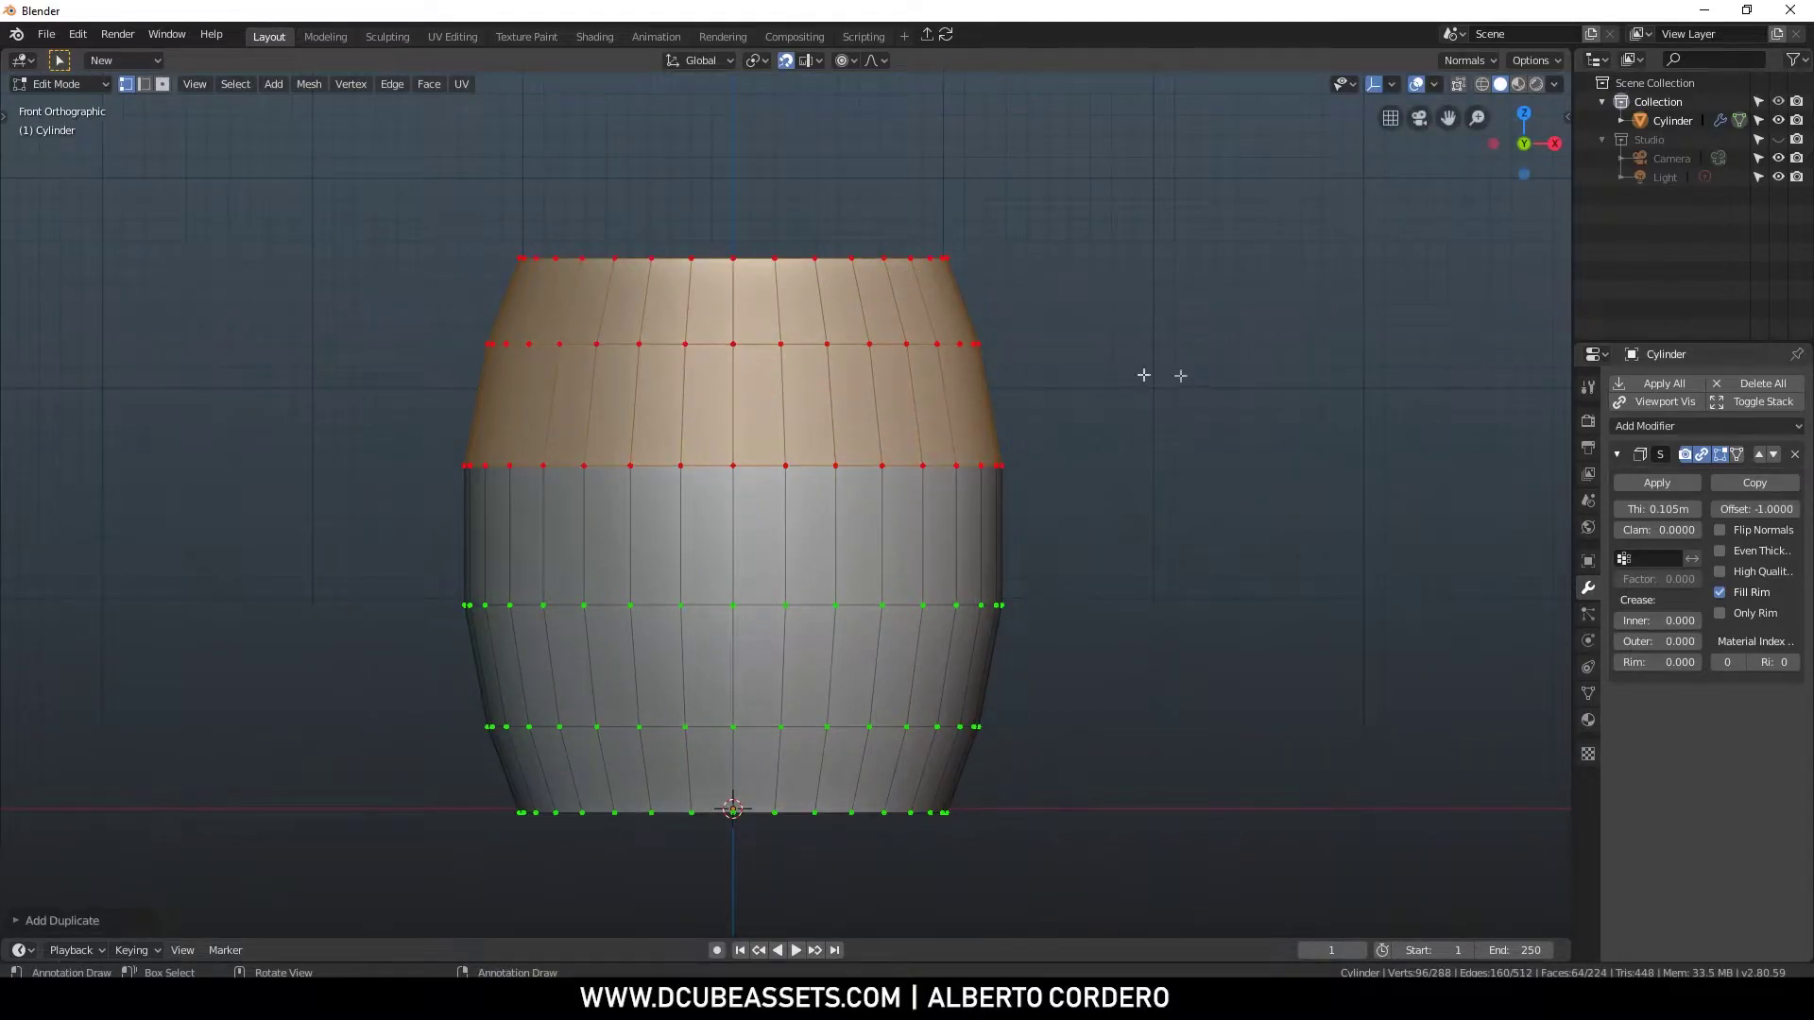
pyautogui.press('p')
pyautogui.click(976, 289)
pyautogui.press('Tab')
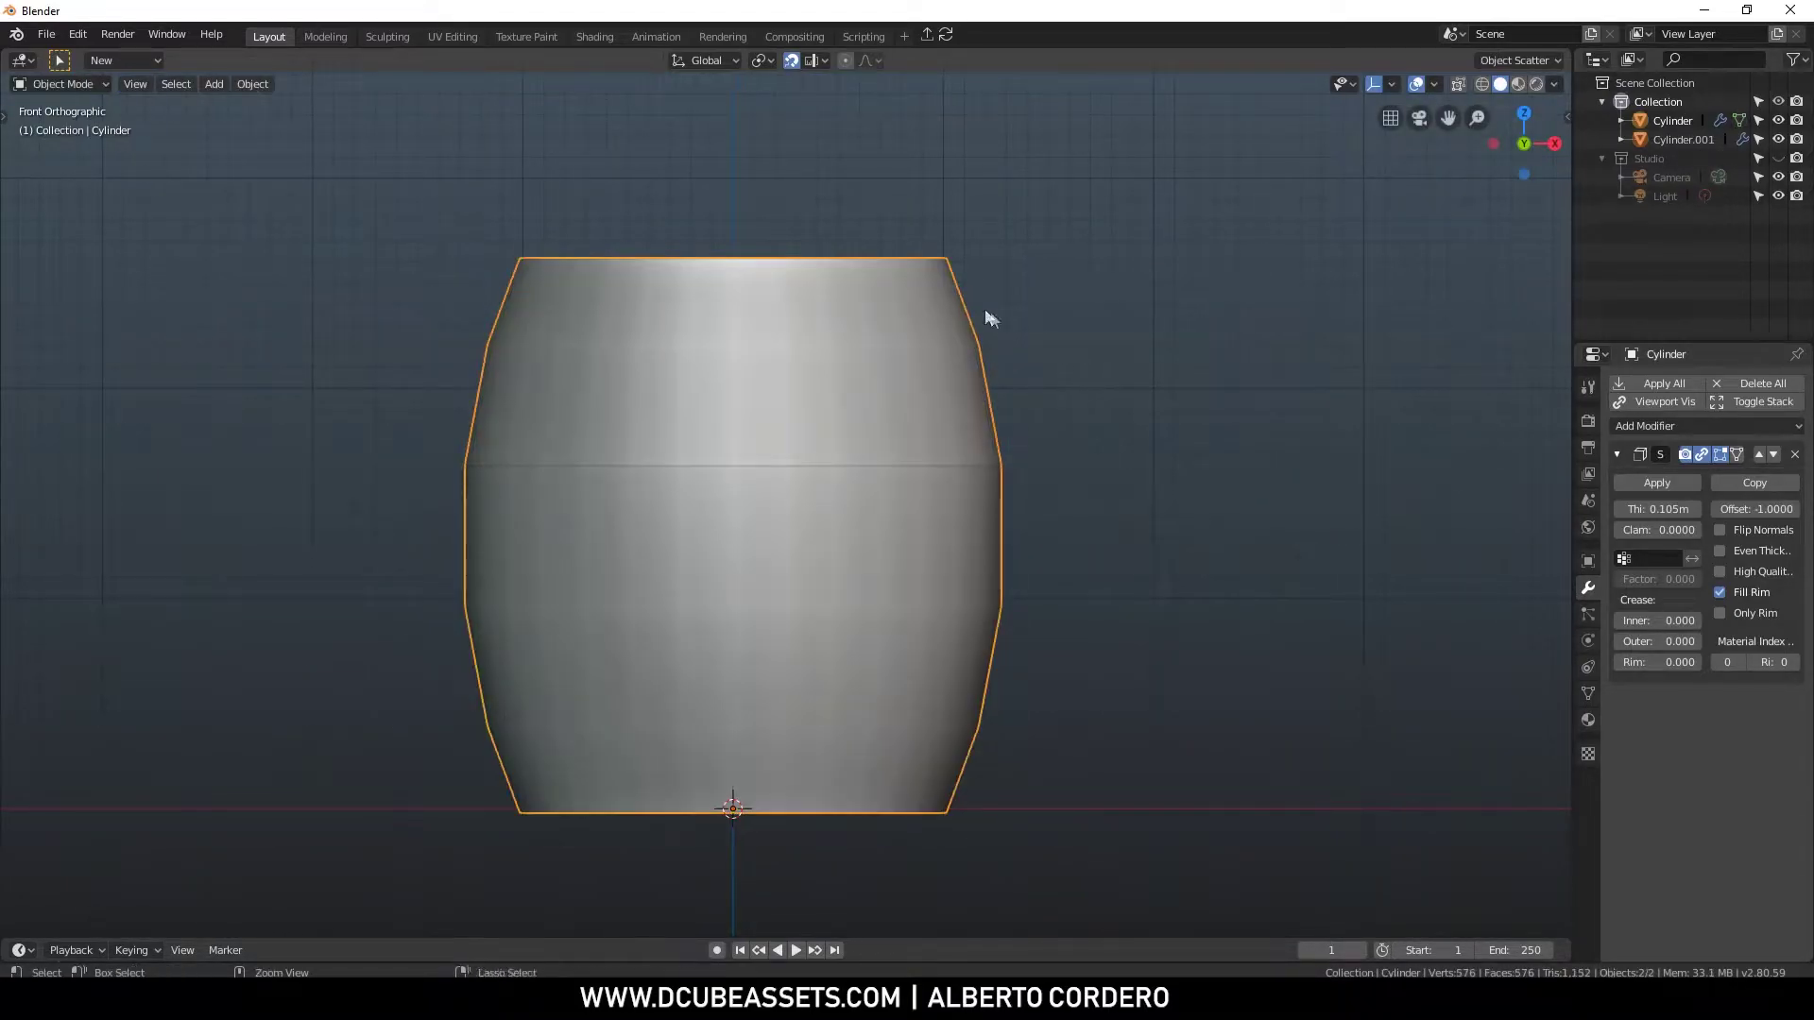
# Turn off proportional editing and edge-slide the separated band's top loop about 0.65 down towards its middle loop
pyautogui.click(971, 325)
pyautogui.press('Tab')
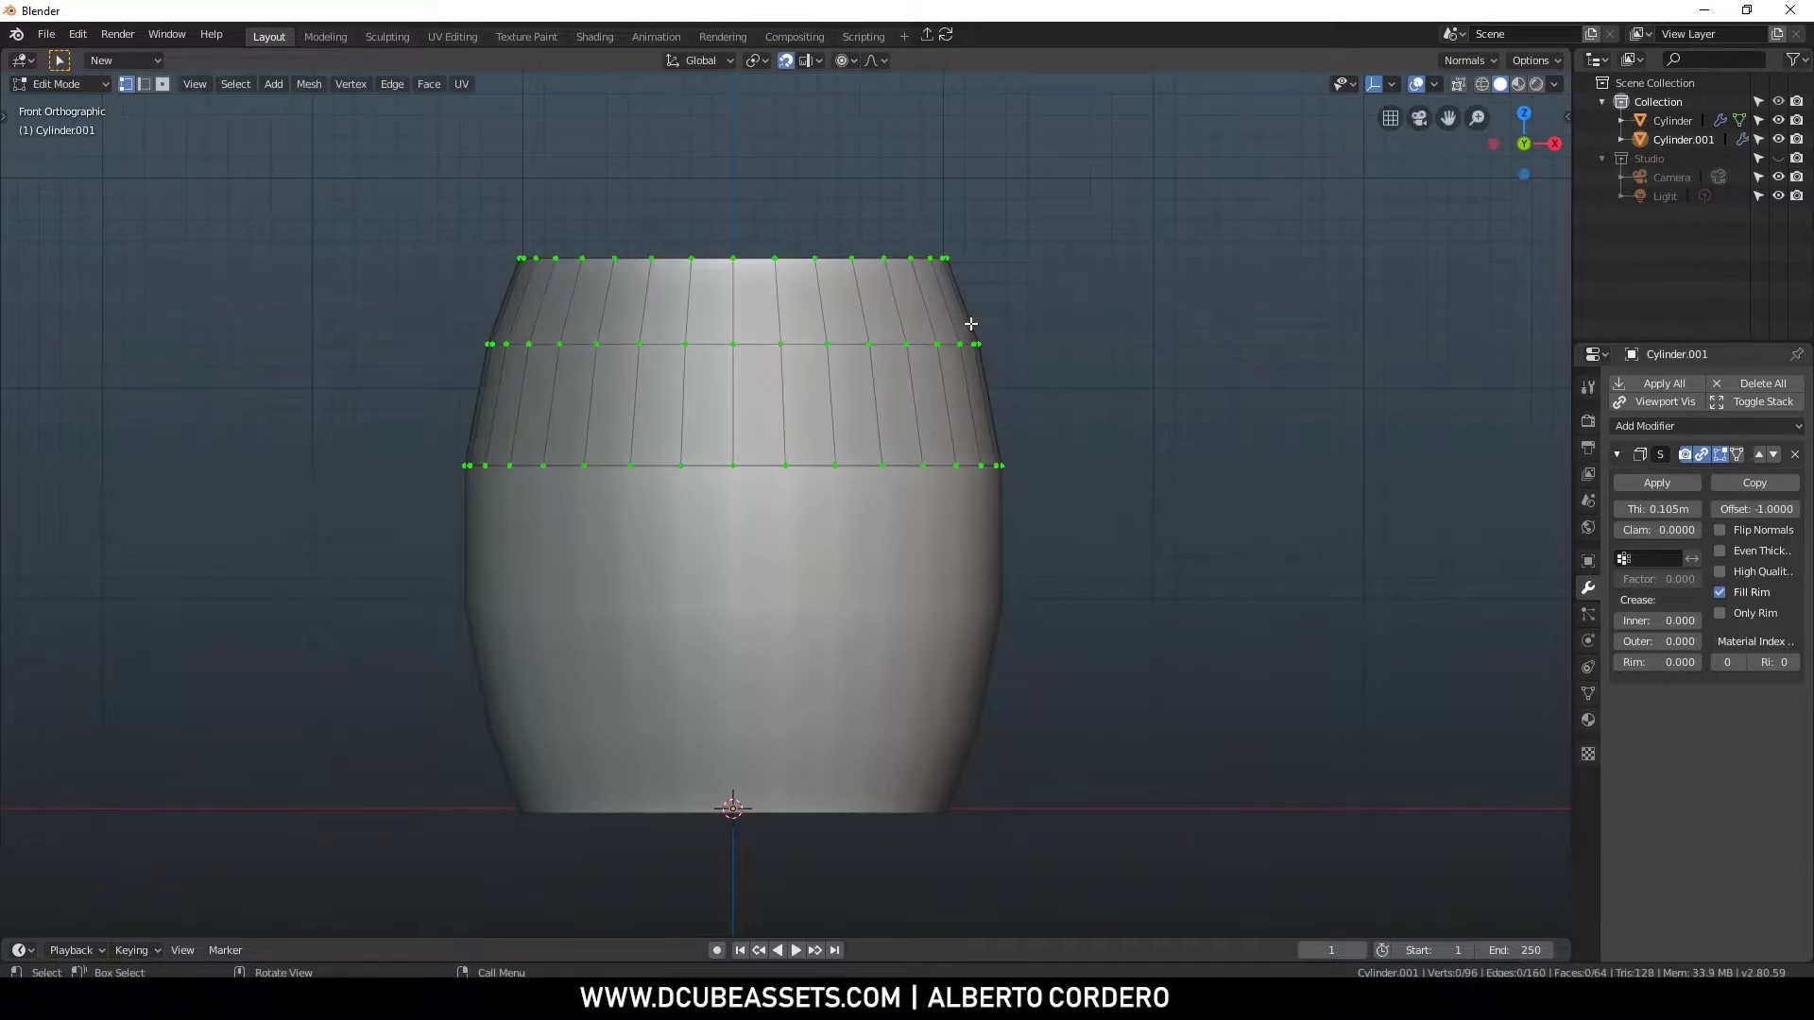
pyautogui.moveTo(352, 206); pyautogui.dragTo(1143, 305)
pyautogui.hotkey('alt', 'z')
pyautogui.scroll(2, 787, 202)
pyautogui.press('s')
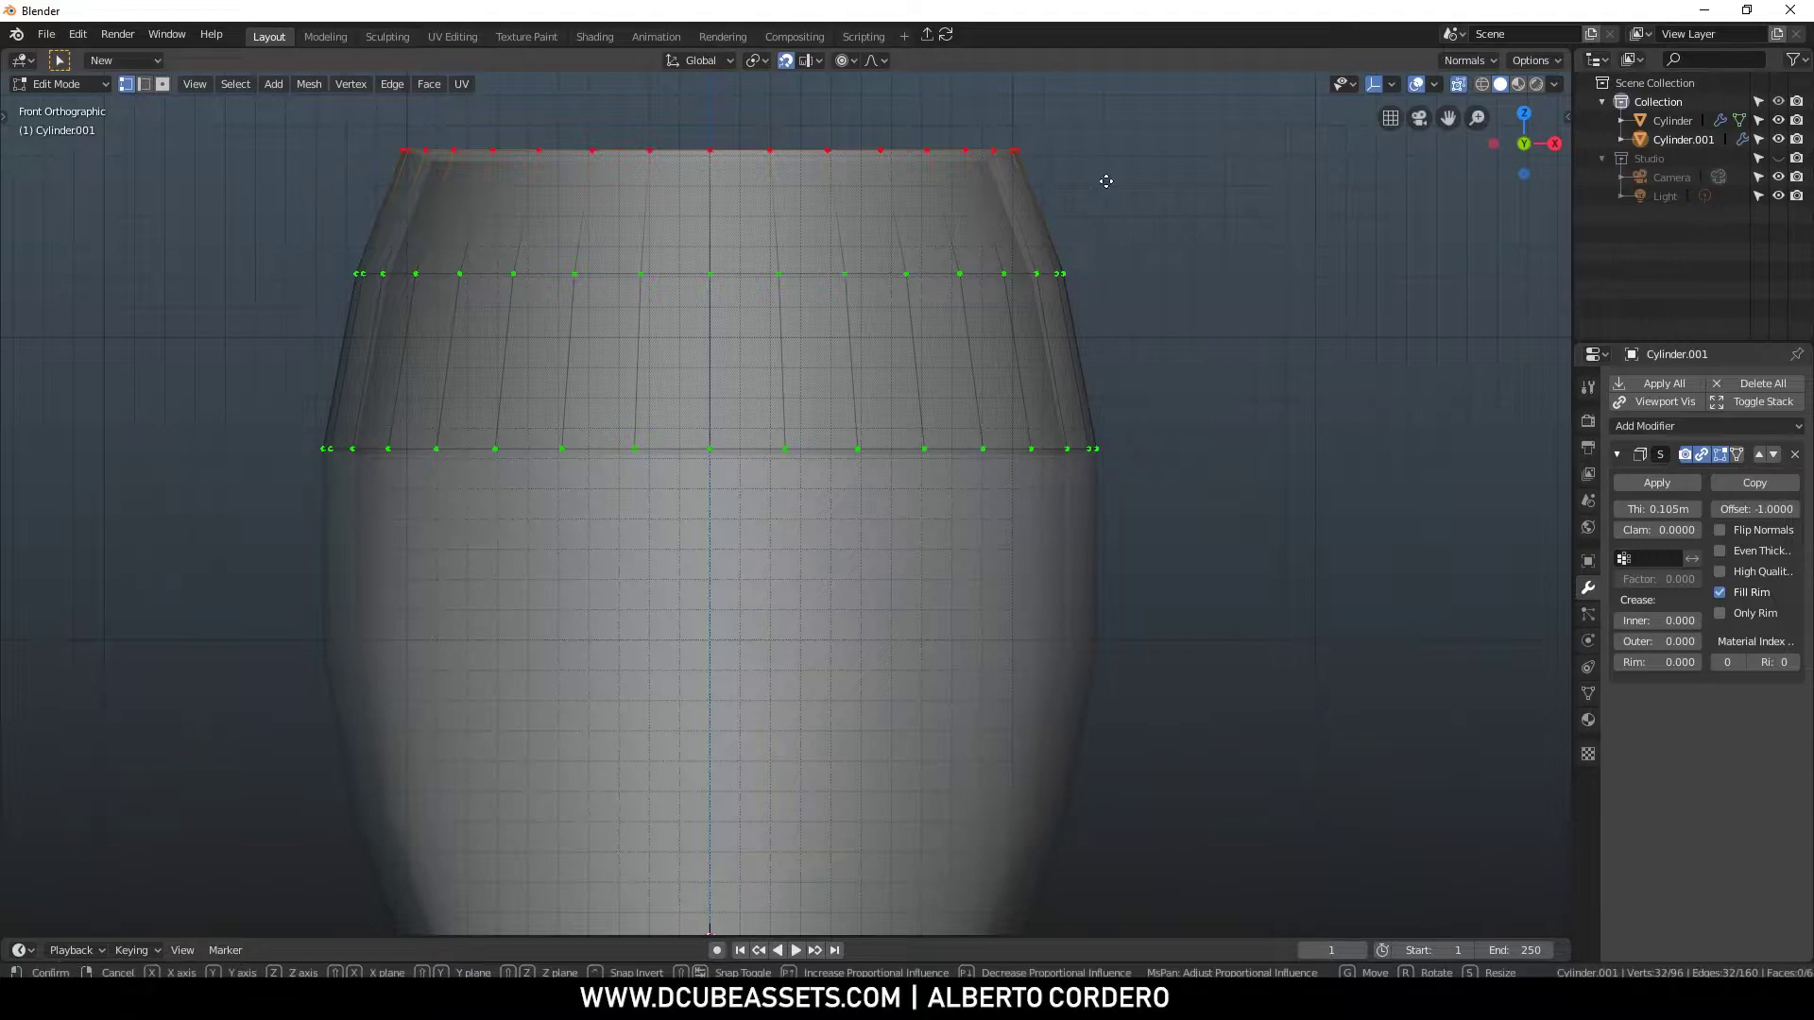
pyautogui.click(1106, 196)
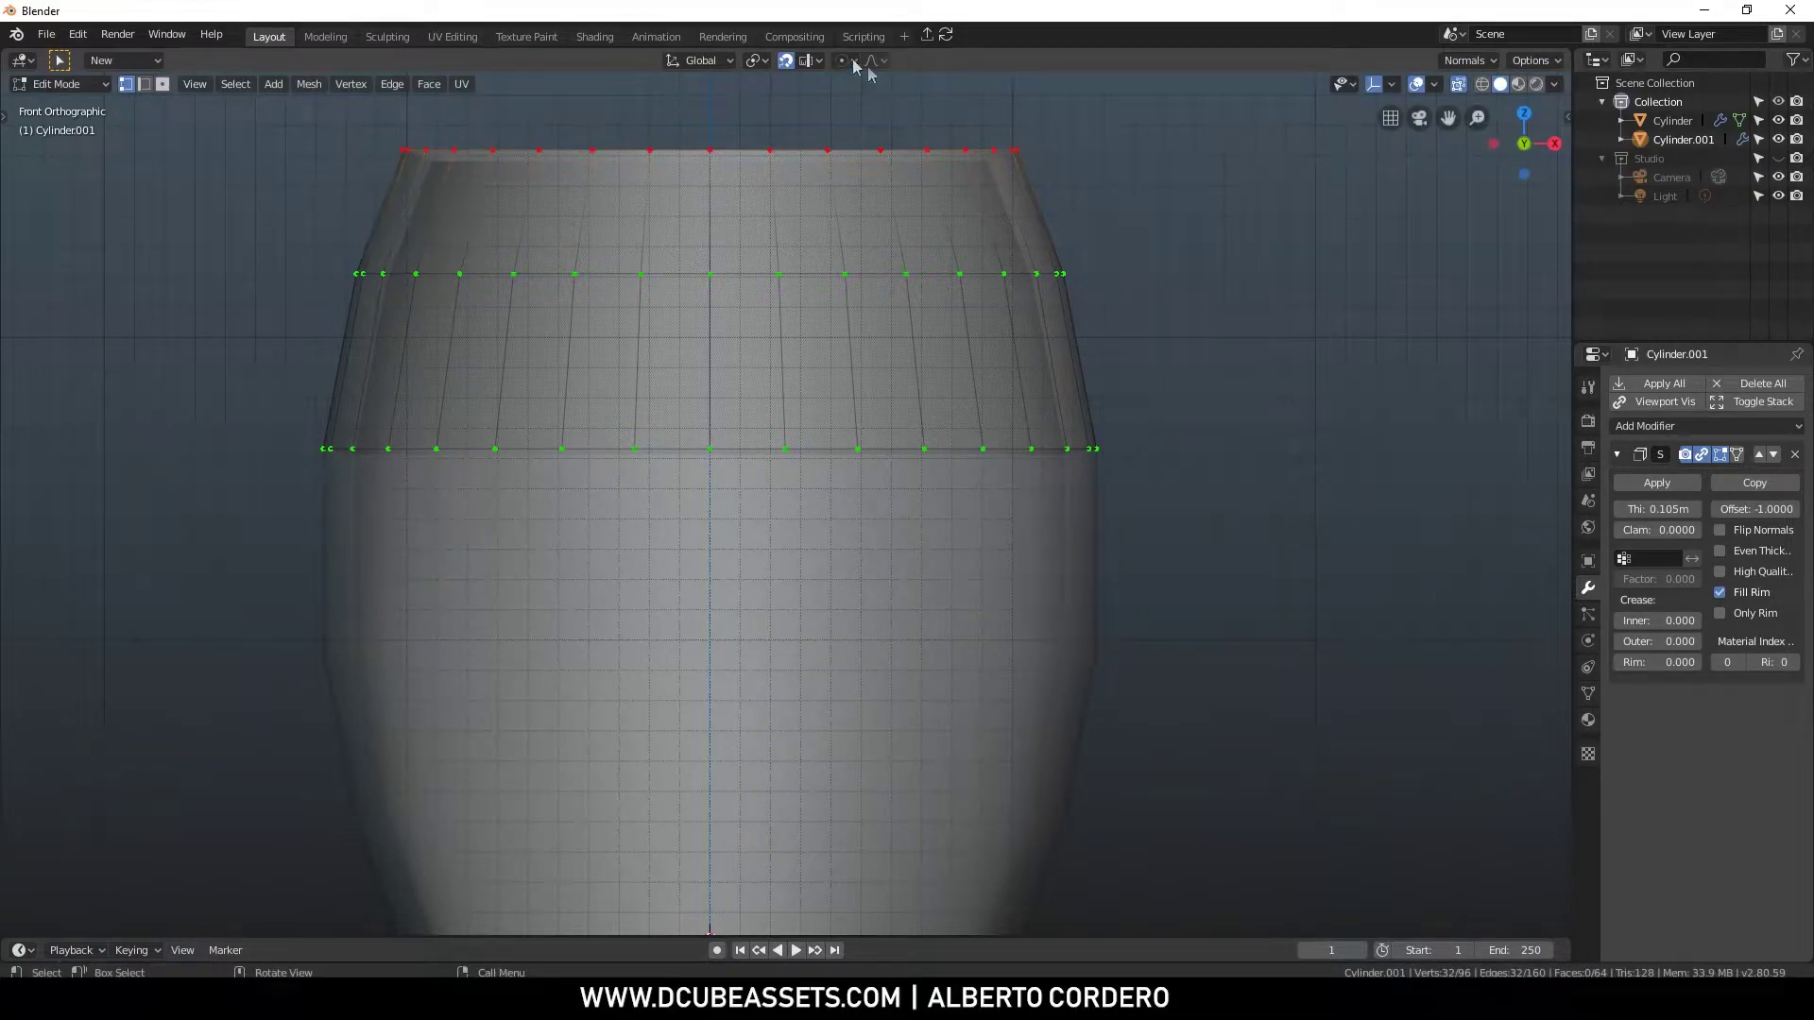
pyautogui.press('g')
pyautogui.press('g')
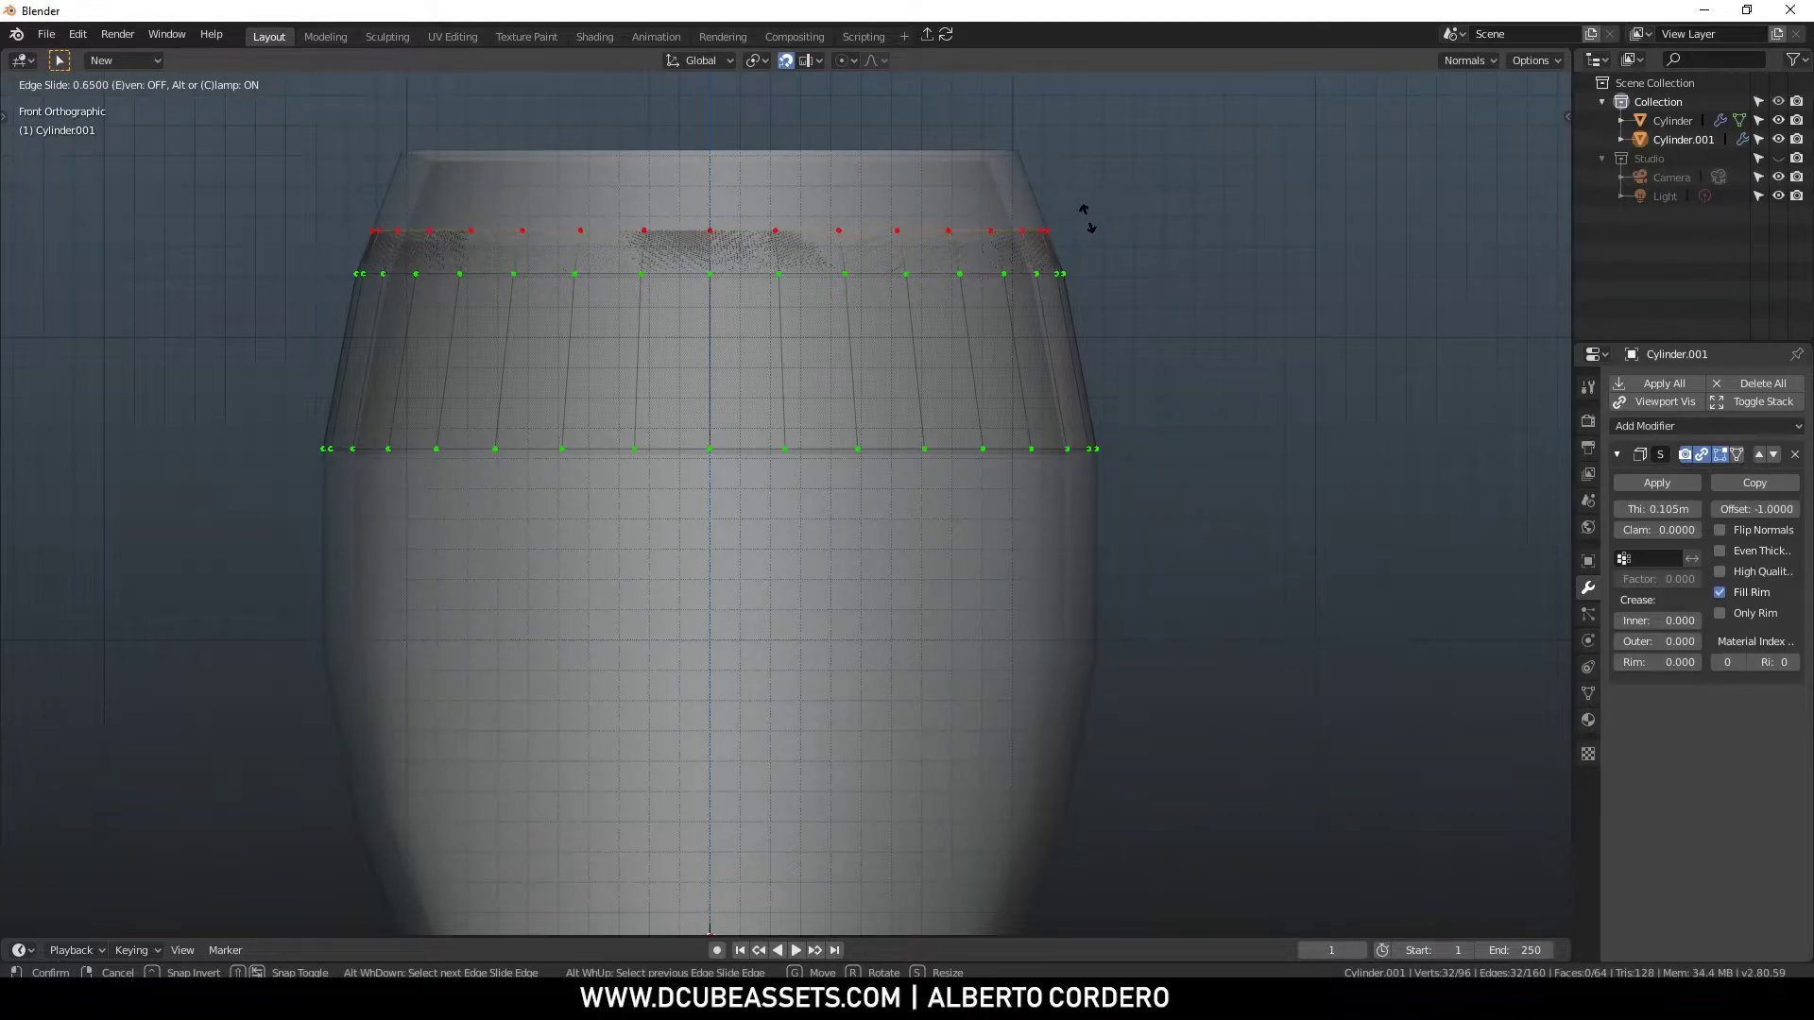
pyautogui.click(1084, 219)
# Edge-slide the separated band's bottom loop about 0.78 up towards its middle loop to narrow the band
pyautogui.keyDown('alt'); pyautogui.click(742, 451); pyautogui.keyUp('alt')
pyautogui.press('g')
pyautogui.press('g')
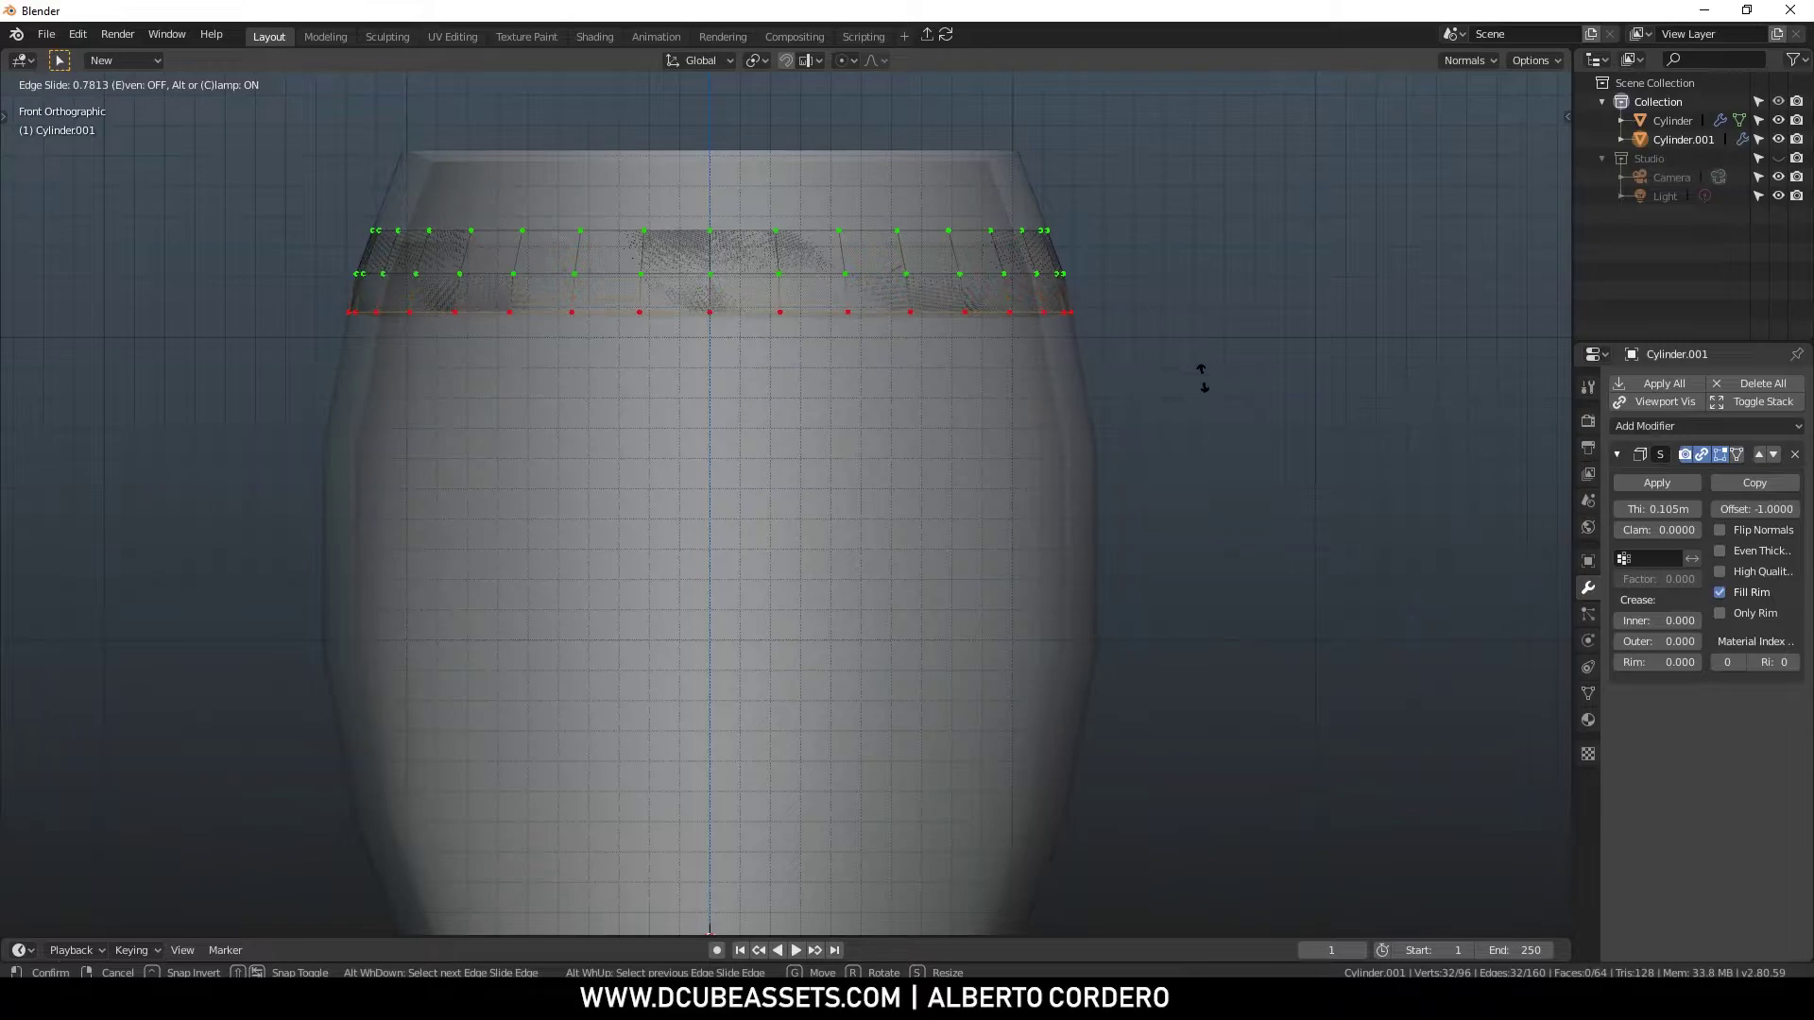
pyautogui.click(1198, 406)
# Set the band's Solidify thickness to -0.085 m so it protrudes outward, and enable Only Rim
pyautogui.moveTo(1187, 372); pyautogui.dragTo(914, 342, button='middle')
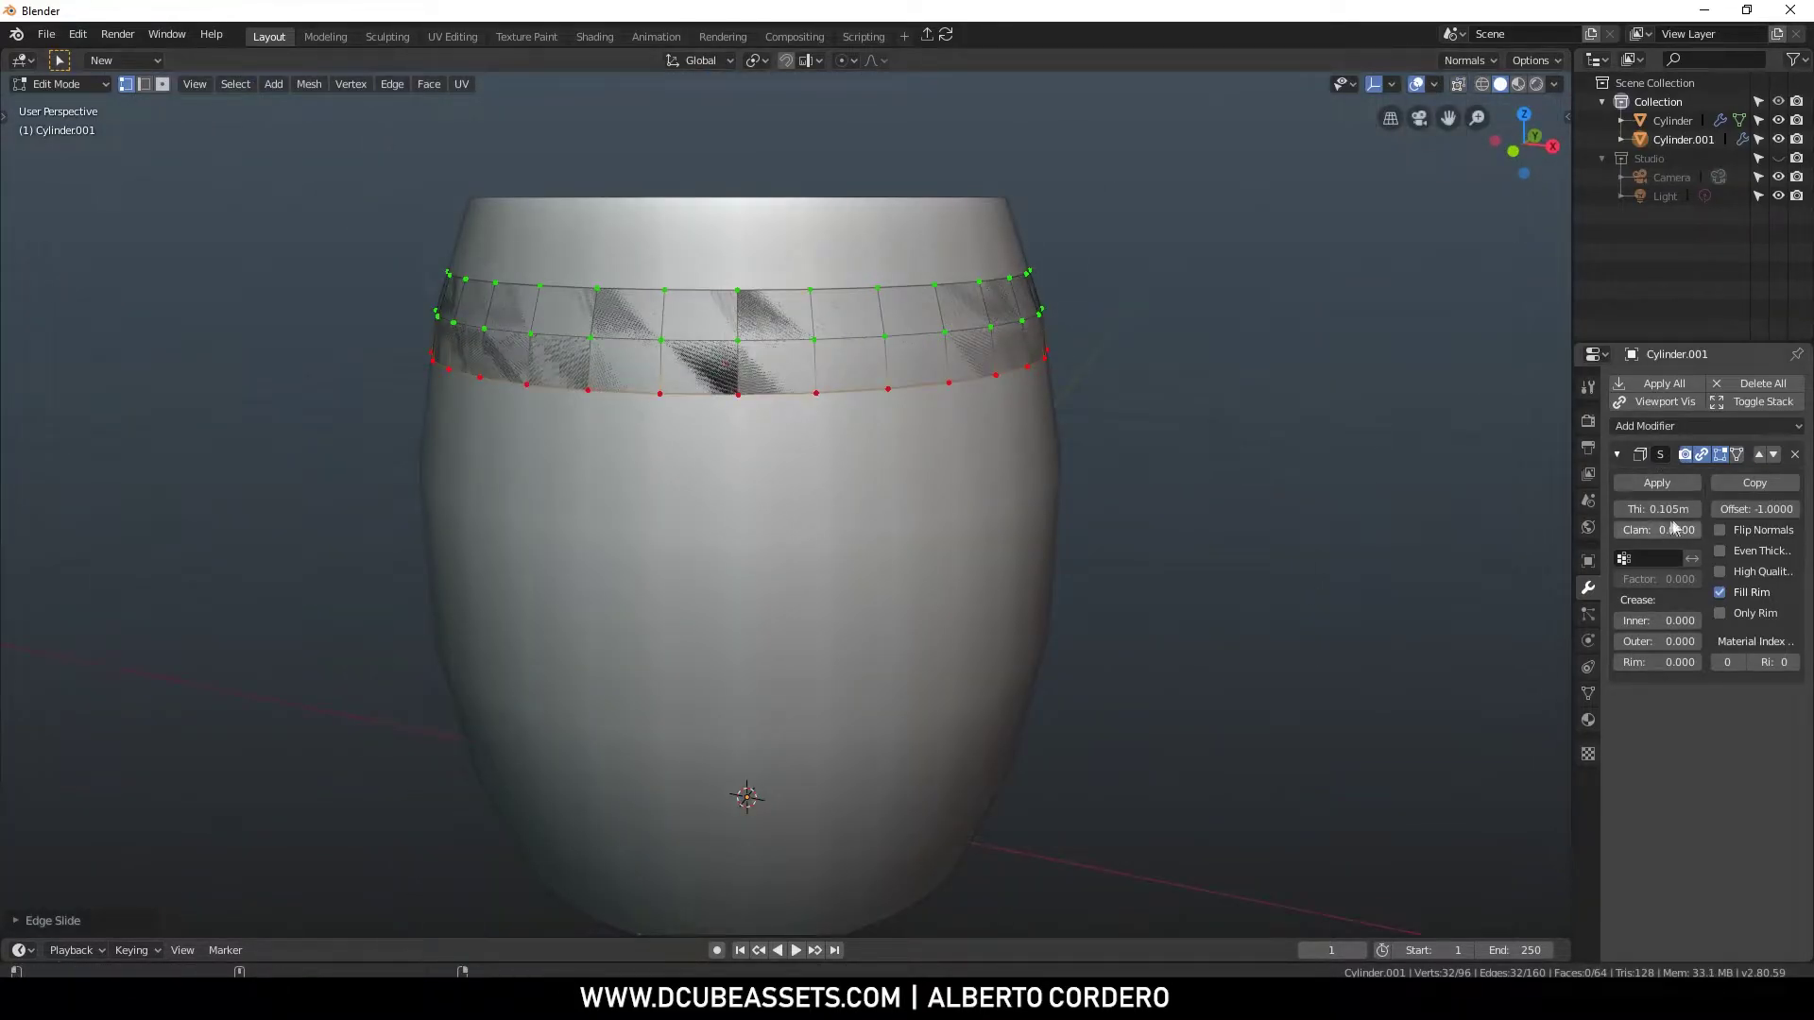
pyautogui.moveTo(1671, 509); pyautogui.dragTo(1667, 511)
pyautogui.moveTo(1657, 509); pyautogui.dragTo(1620, 509)
pyautogui.moveTo(855, 160); pyautogui.dragTo(895, 211, button='middle')
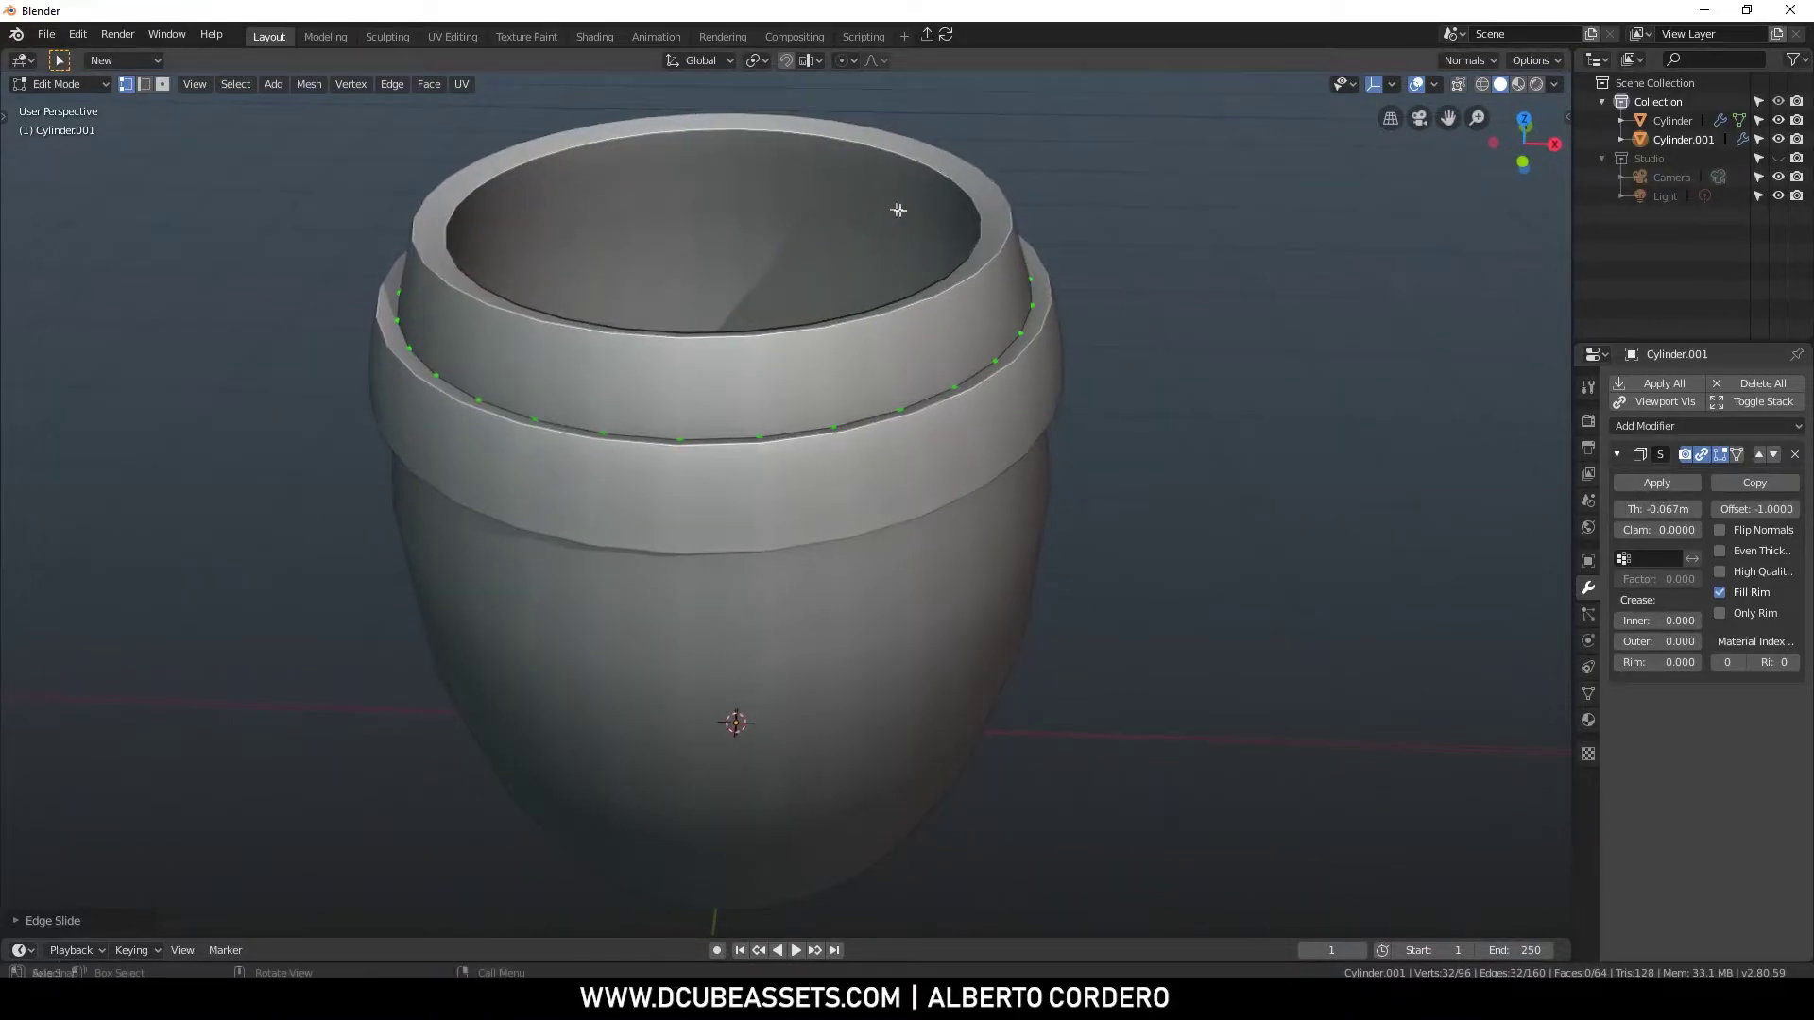
pyautogui.click(1732, 614)
pyautogui.hotkey('alt', 'z')
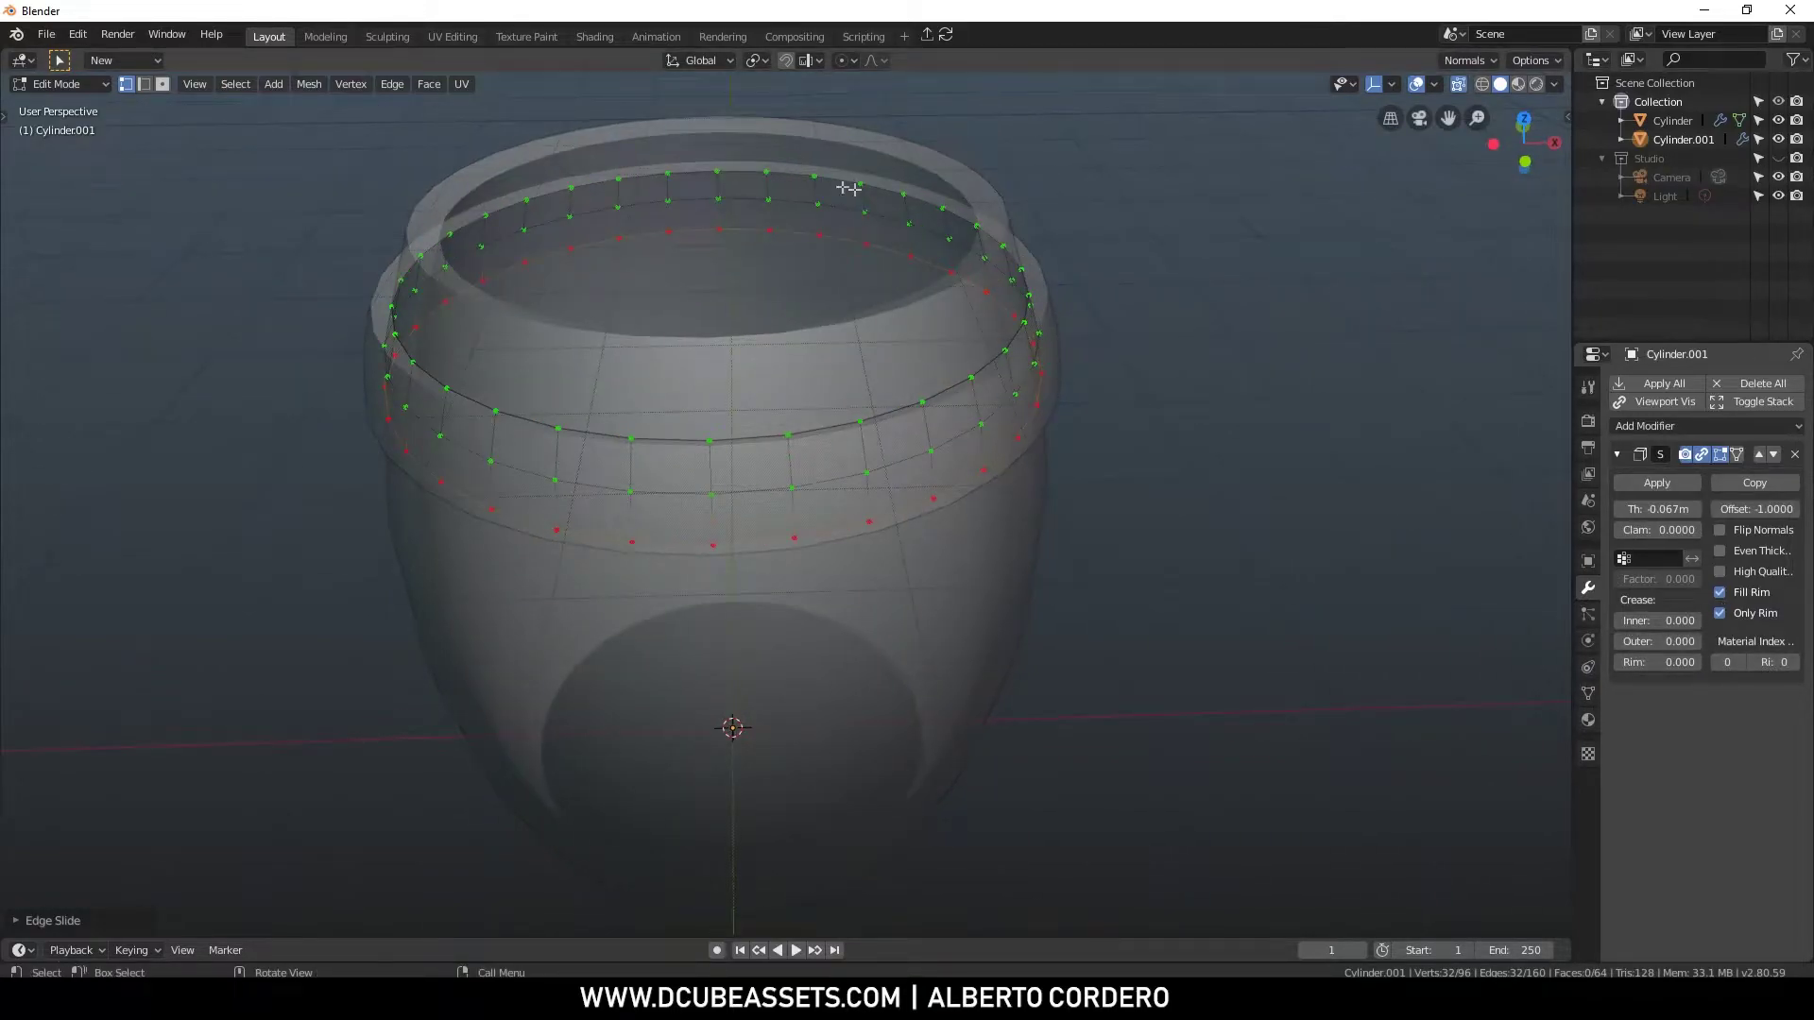
pyautogui.hotkey('alt', 'z')
pyautogui.moveTo(992, 274); pyautogui.dragTo(1139, 341, button='middle')
pyautogui.scroll(1, 1001, 340)
pyautogui.moveTo(1614, 510); pyautogui.dragTo(1588, 511)
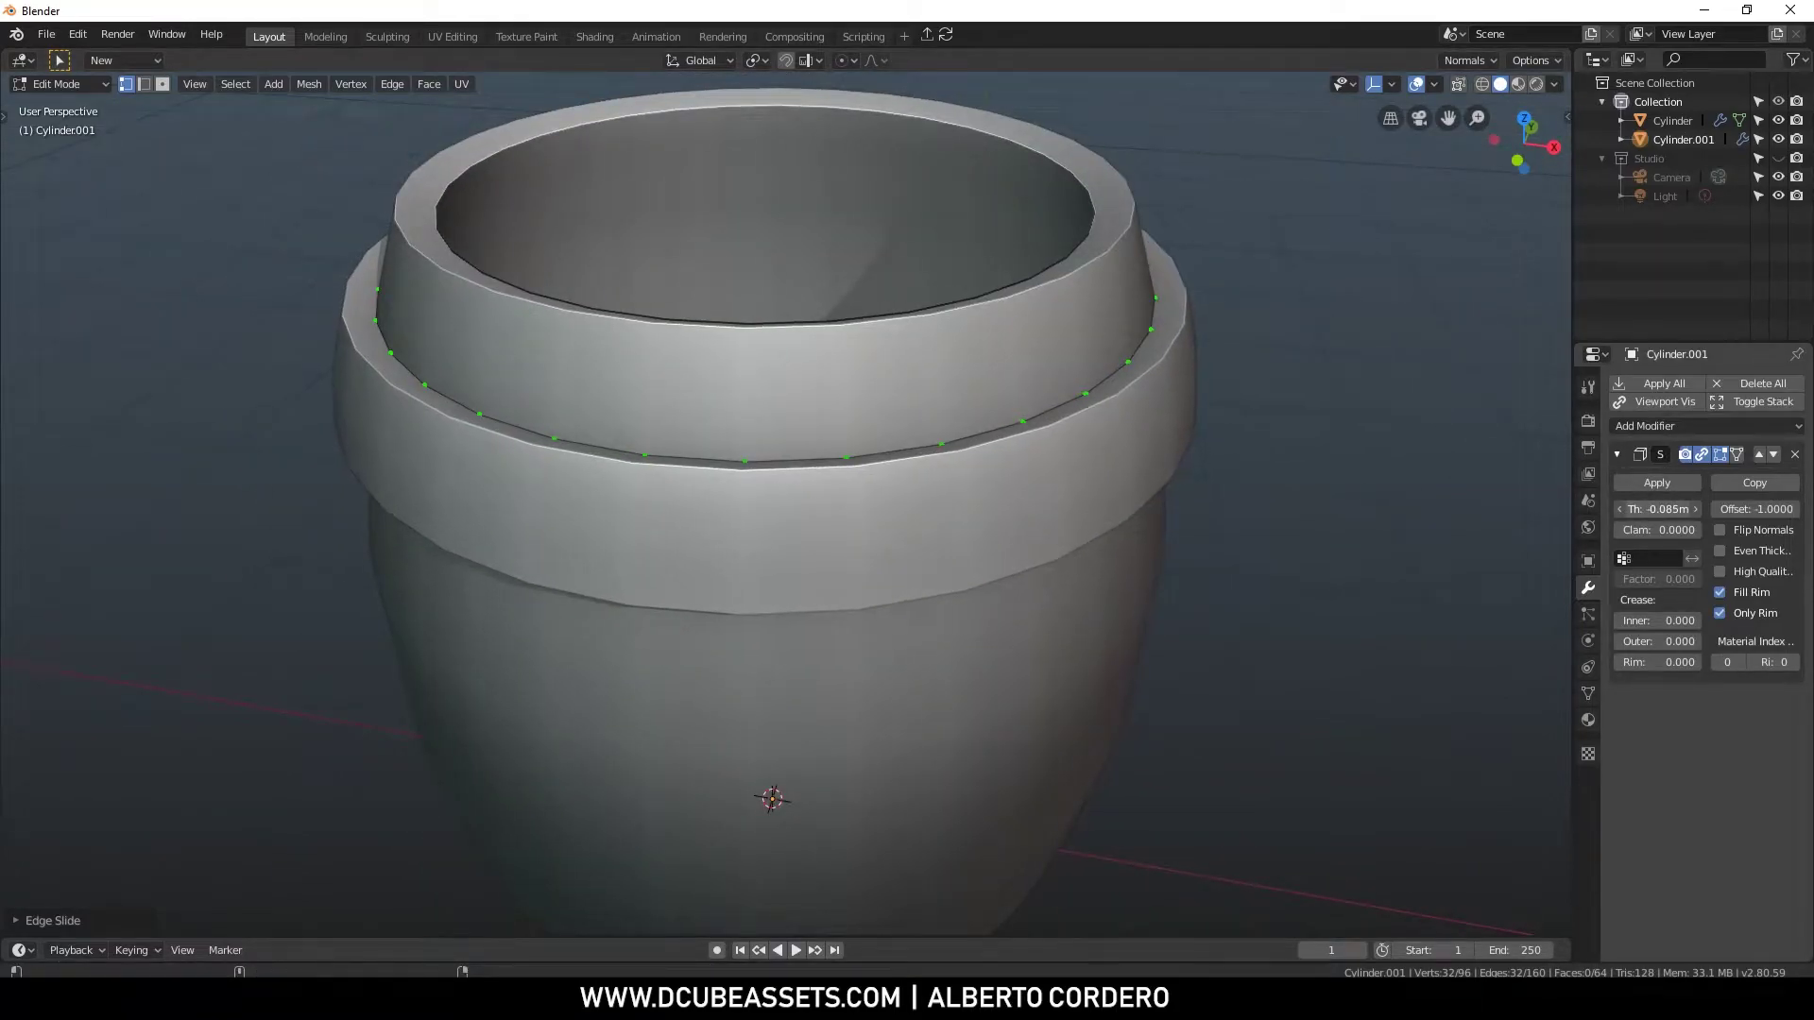
pyautogui.scroll(-1, 1029, 247)
pyautogui.moveTo(1004, 293); pyautogui.dragTo(1040, 279, button='middle')
# Add a Bevel modifier to the band with Angle limit, Width method and 0.045 m width, and apply its object transform
pyautogui.press('Tab')
pyautogui.click(1617, 455)
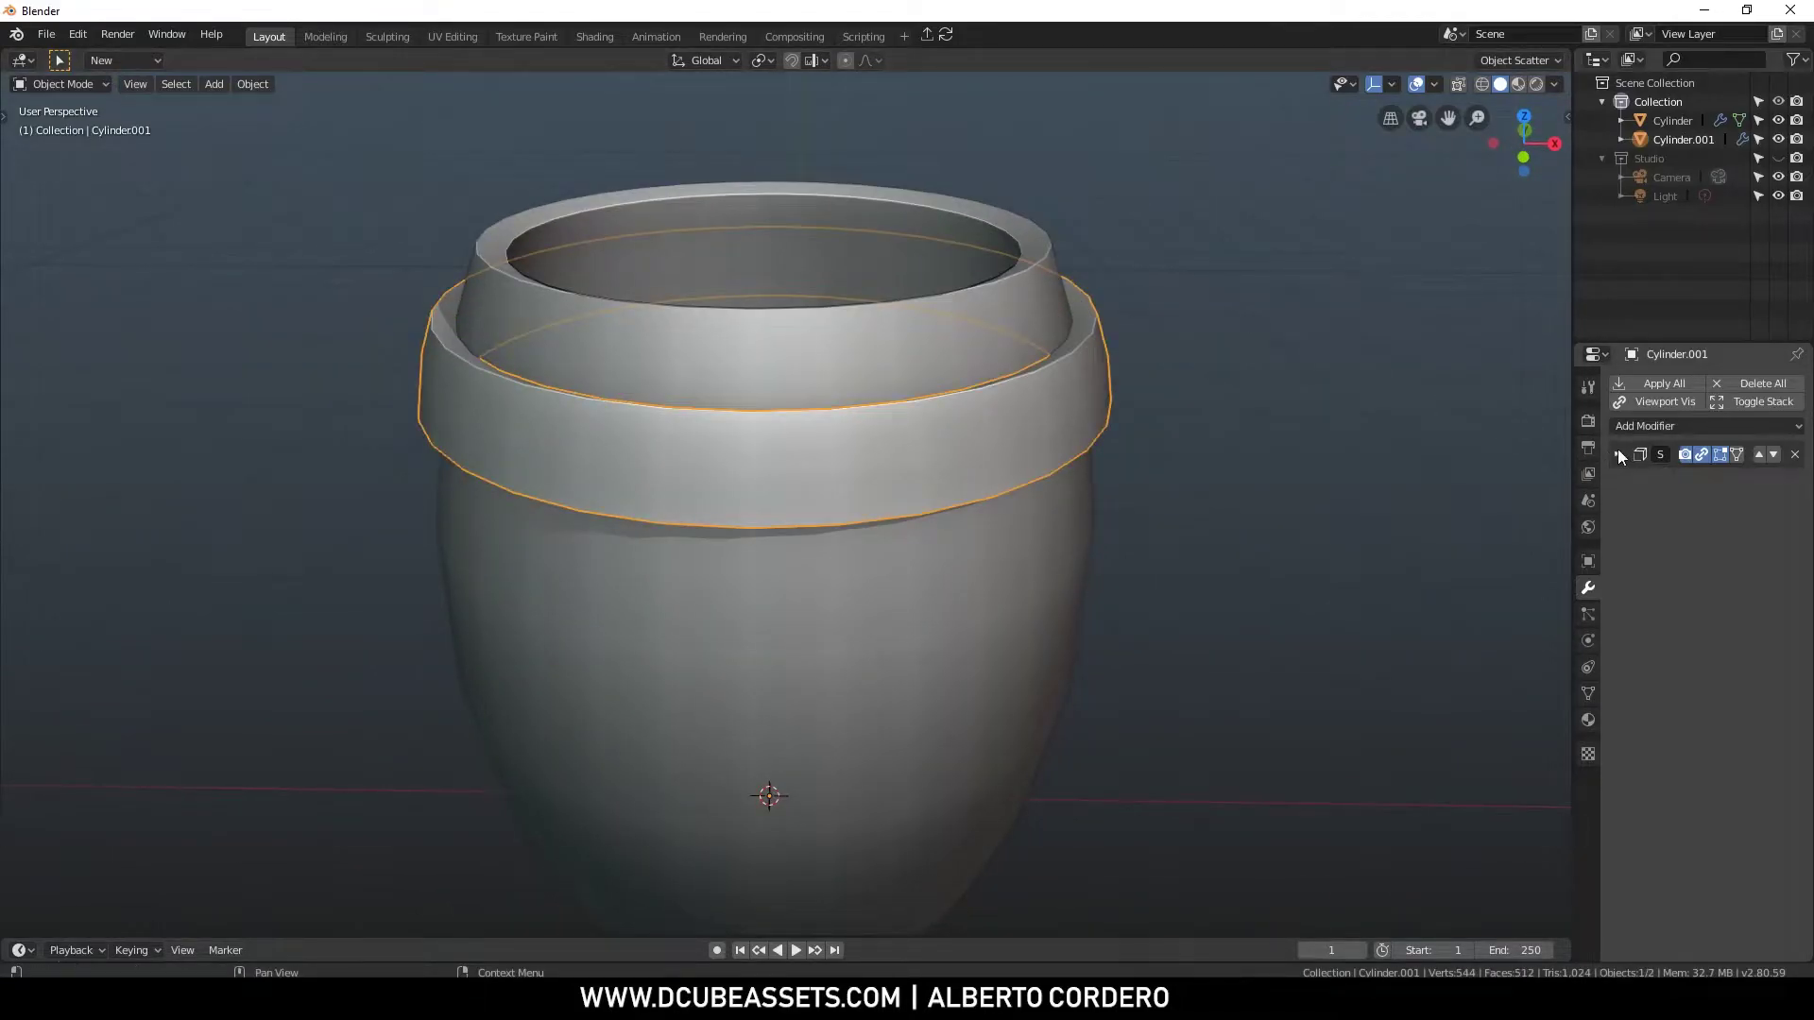
pyautogui.click(1663, 426)
pyautogui.click(1419, 491)
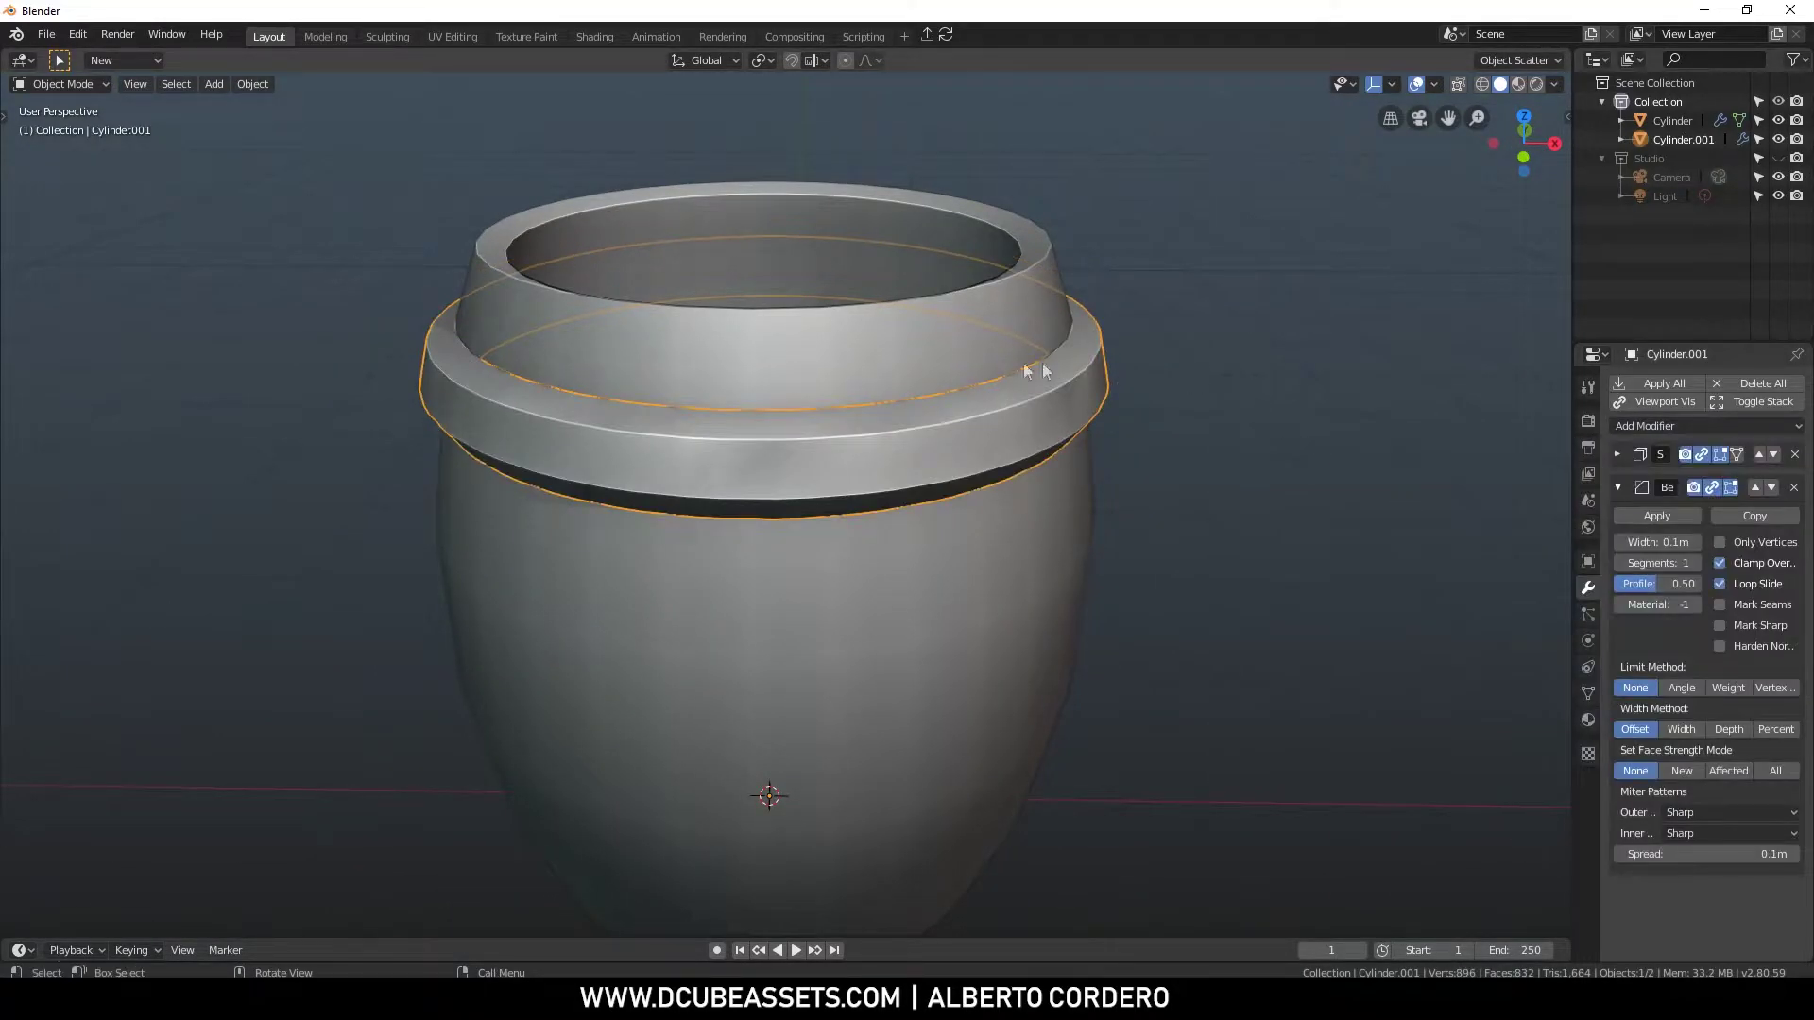
pyautogui.click(1682, 688)
pyautogui.hotkey('ctrl', 'a')
pyautogui.click(1334, 393)
pyautogui.moveTo(1658, 542); pyautogui.dragTo(1621, 542)
pyautogui.moveTo(1033, 382)
pyautogui.mouseDown(button='middle')
pyautogui.moveTo(1034, 338)
pyautogui.moveTo(1059, 380)
pyautogui.mouseUp(button='middle')
pyautogui.scroll(-3, 1029, 345)
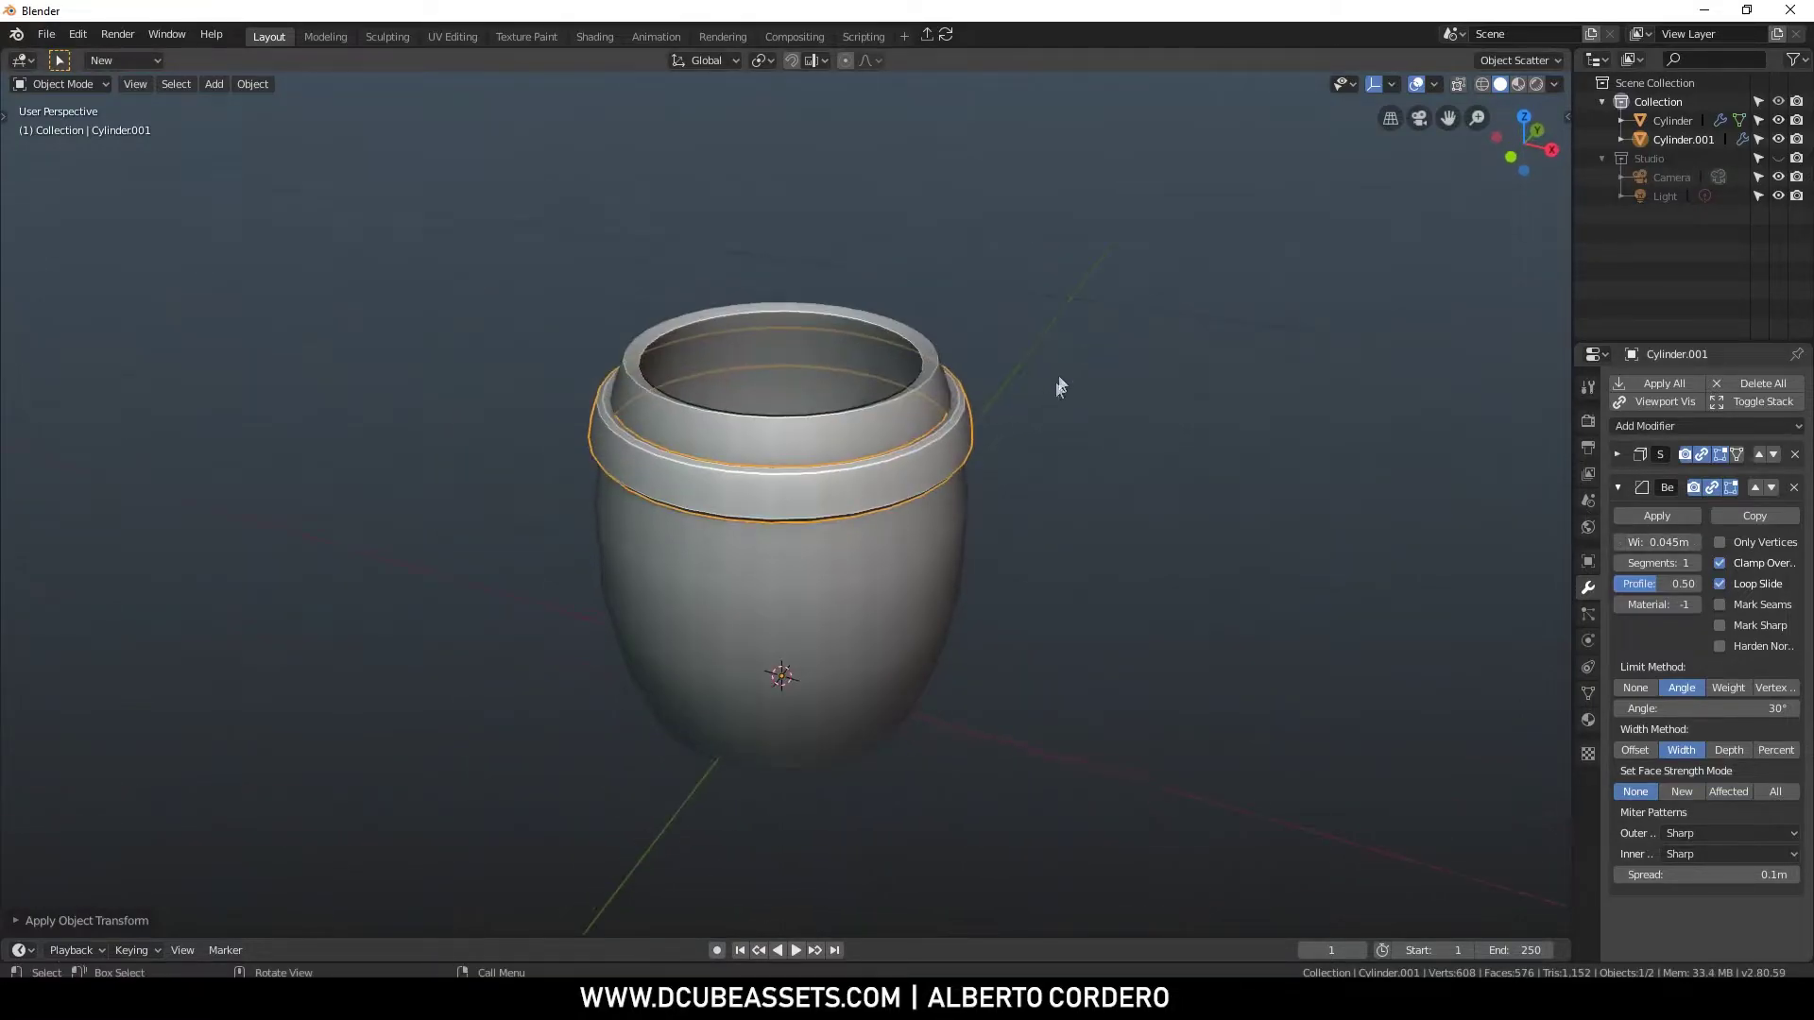
pyautogui.scroll(4, 1004, 492)
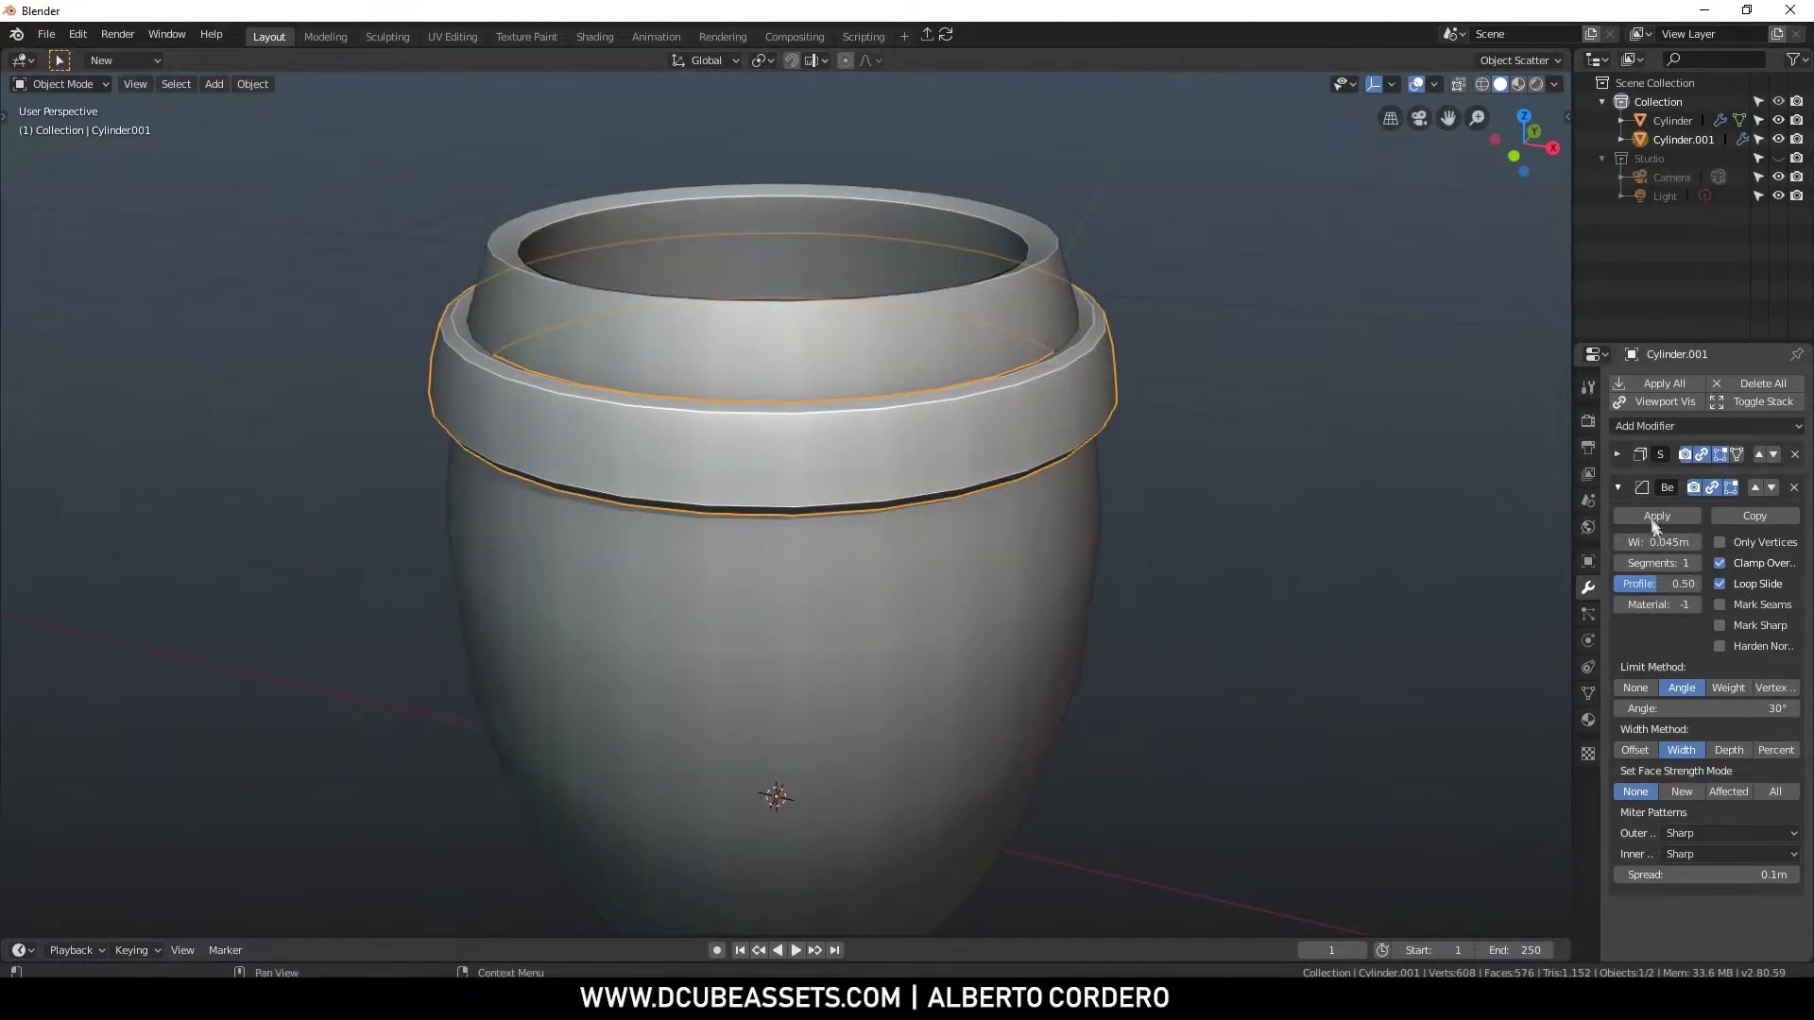
# Enable Even Thickness on the band's Solidify modifier and compare Fill Rim and Only Rim switched off and on
pyautogui.click(1618, 455)
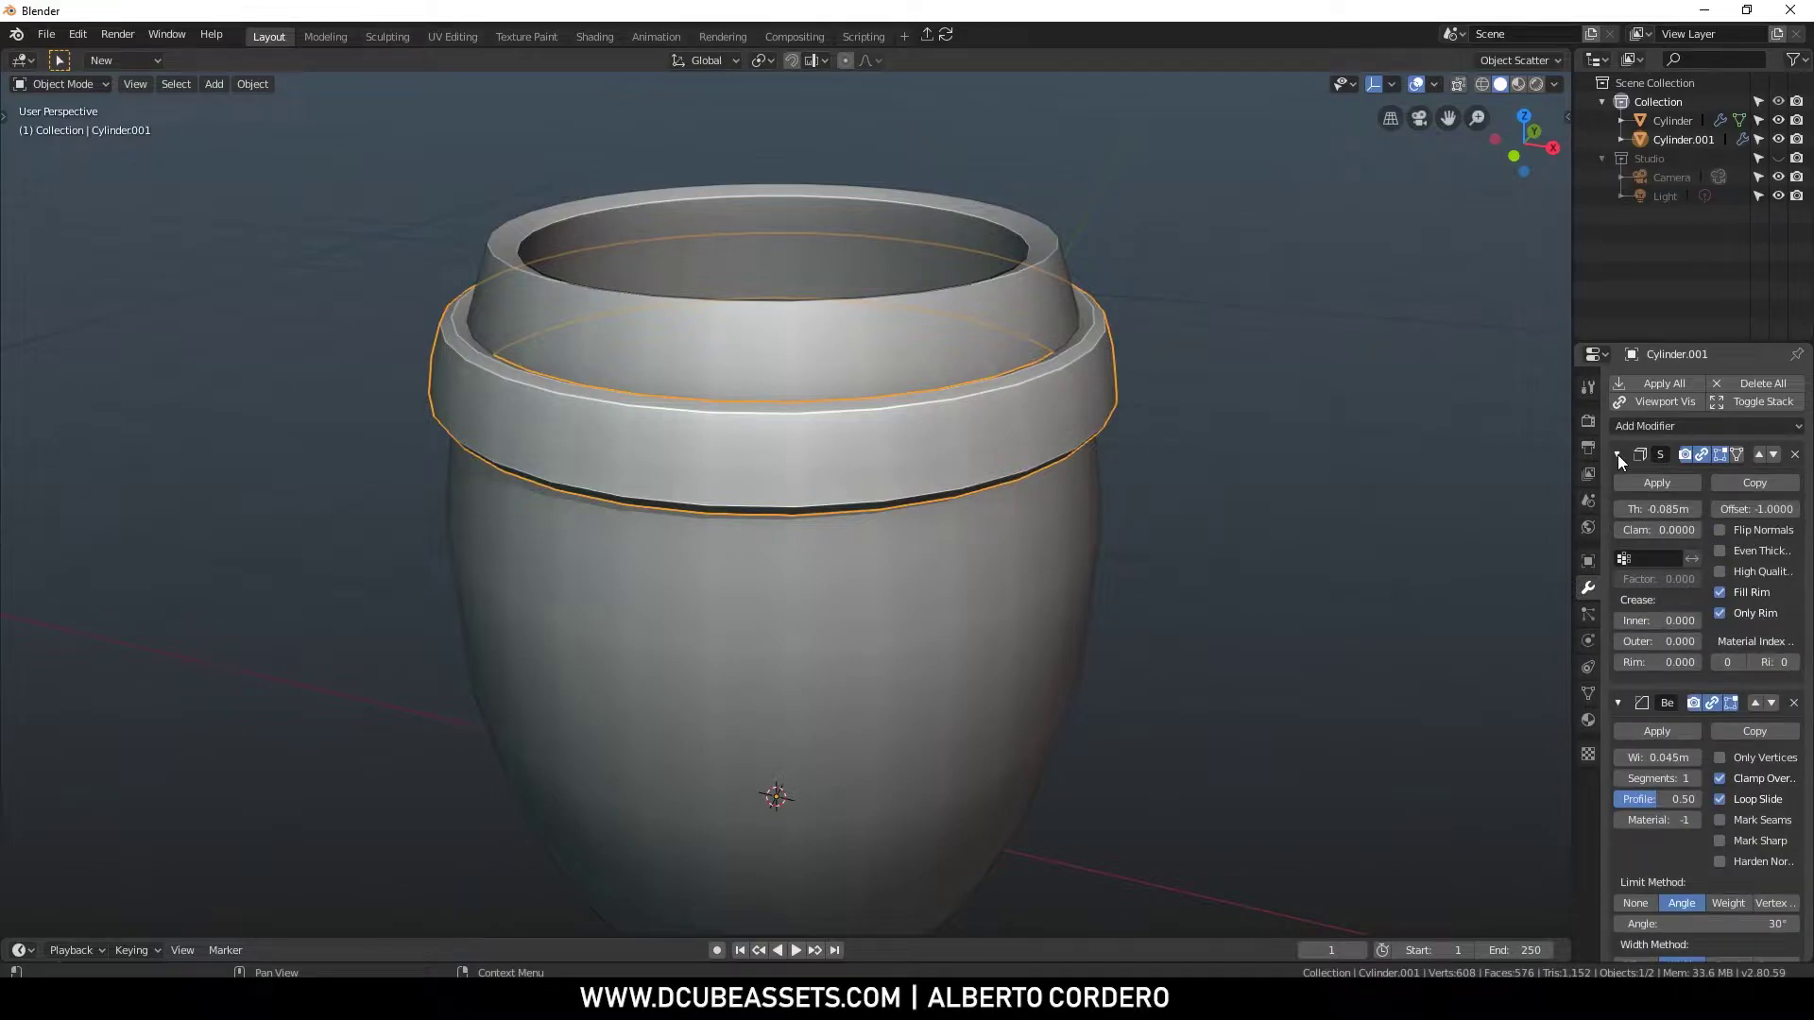
pyautogui.click(1722, 615)
pyautogui.moveTo(1149, 324); pyautogui.dragTo(1056, 319, button='middle')
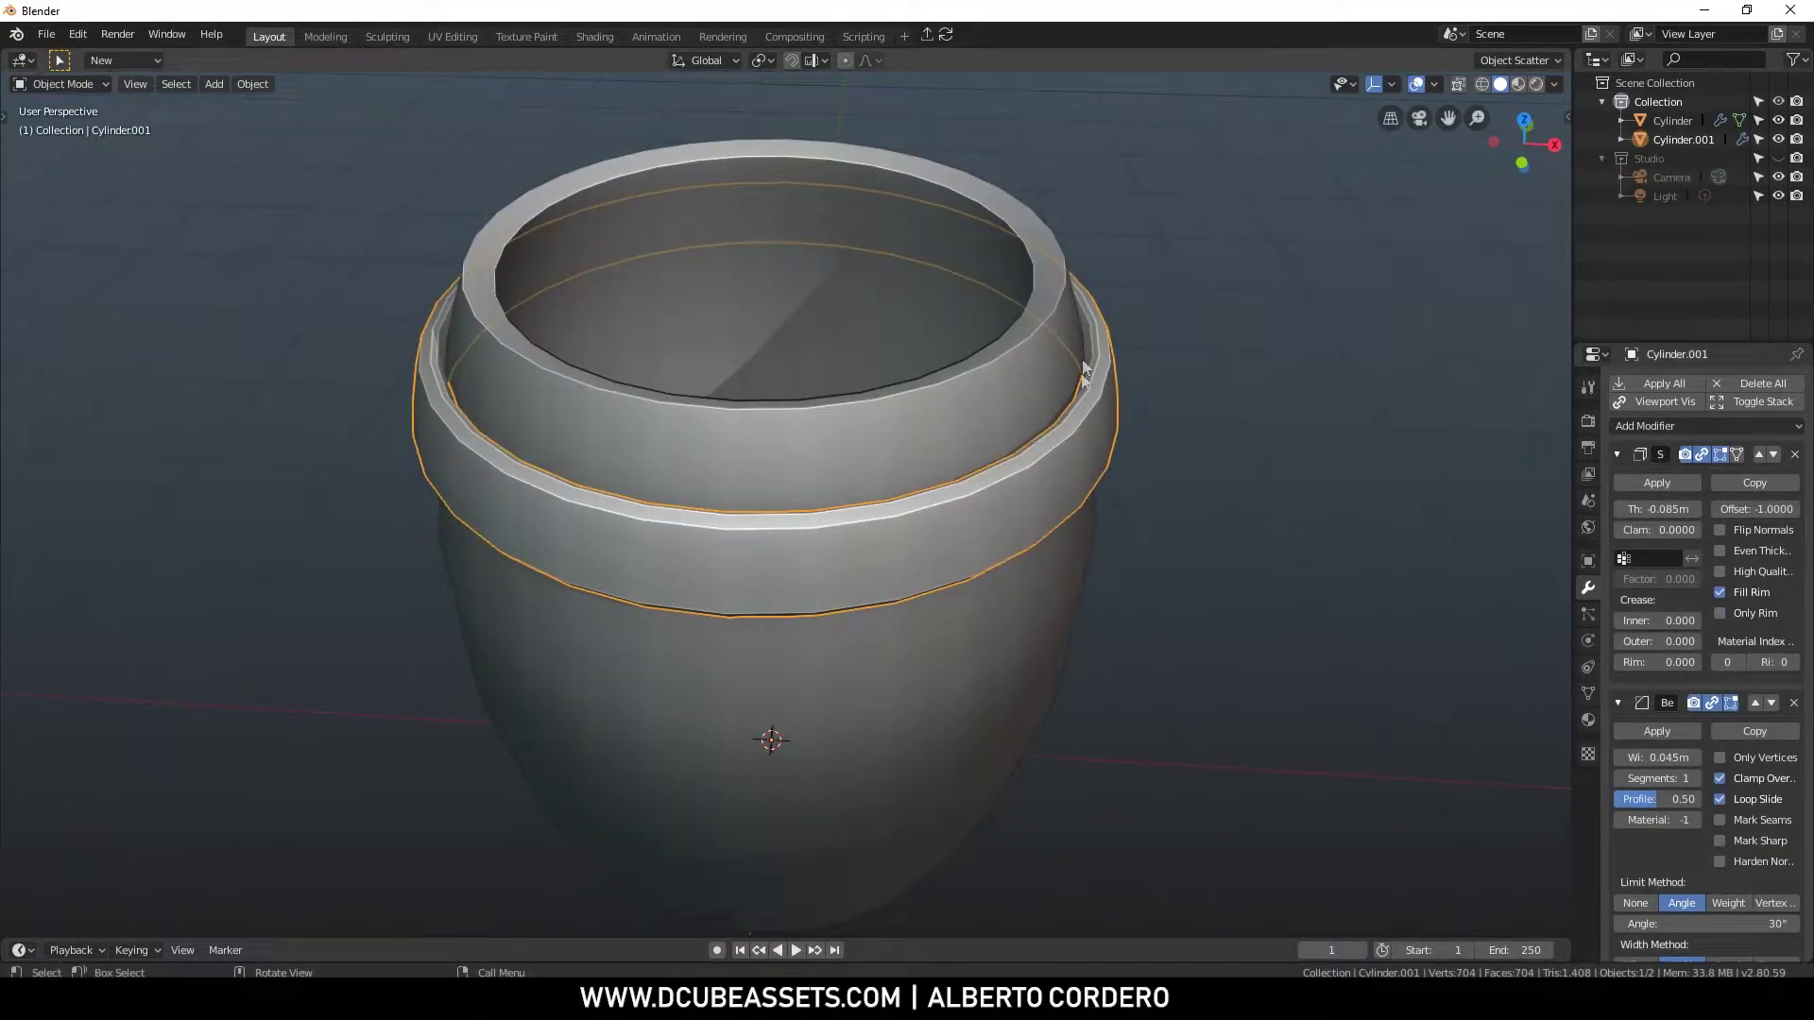
pyautogui.click(1720, 592)
pyautogui.click(1720, 592)
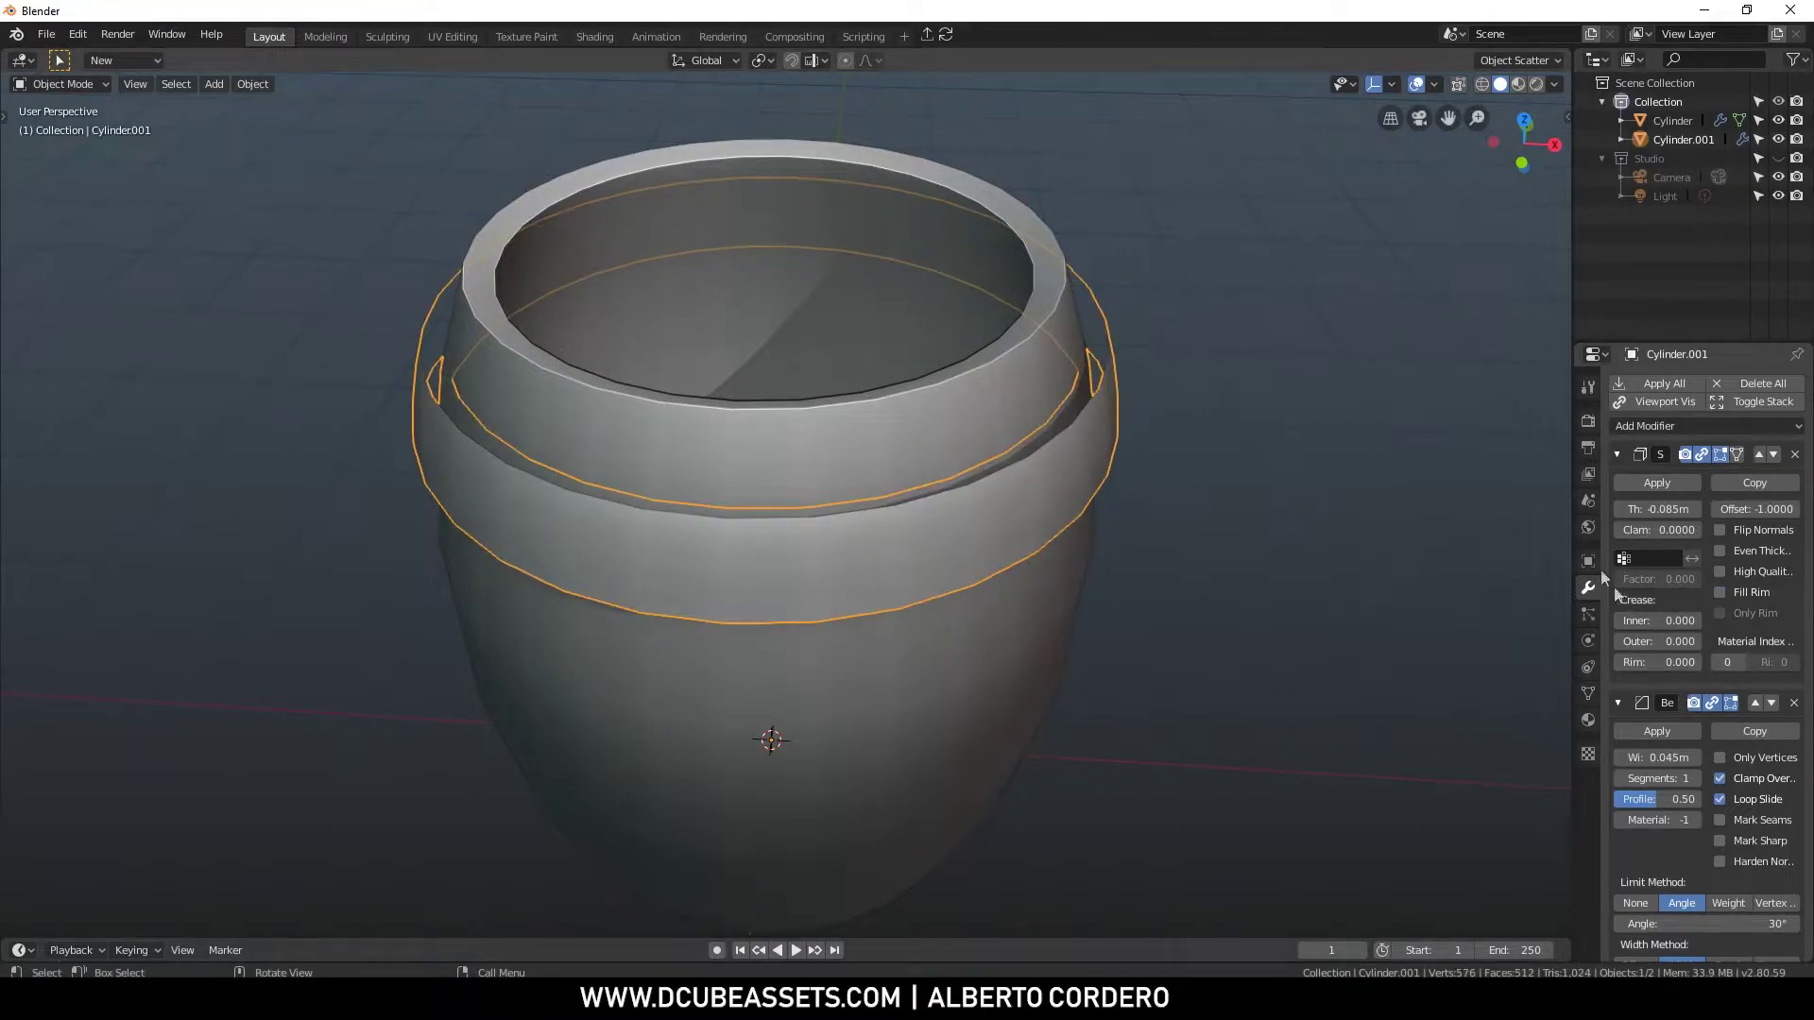
pyautogui.click(1722, 576)
pyautogui.click(1718, 593)
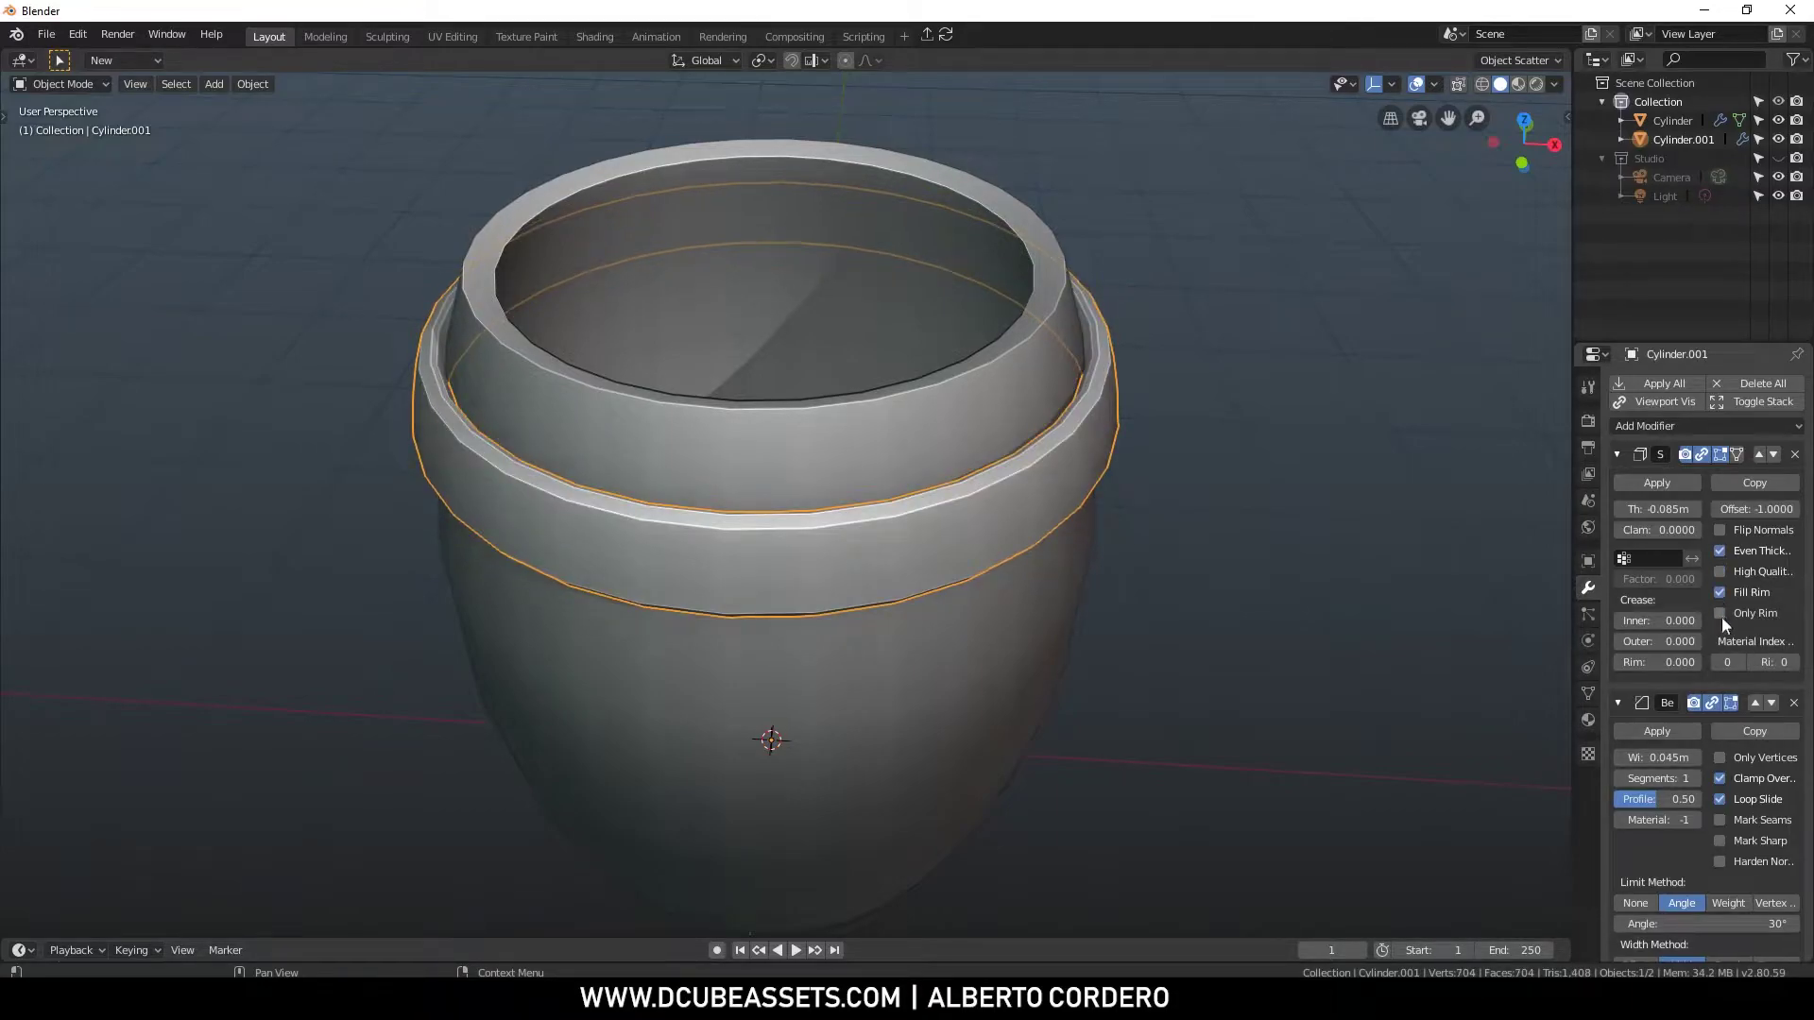
pyautogui.click(1720, 614)
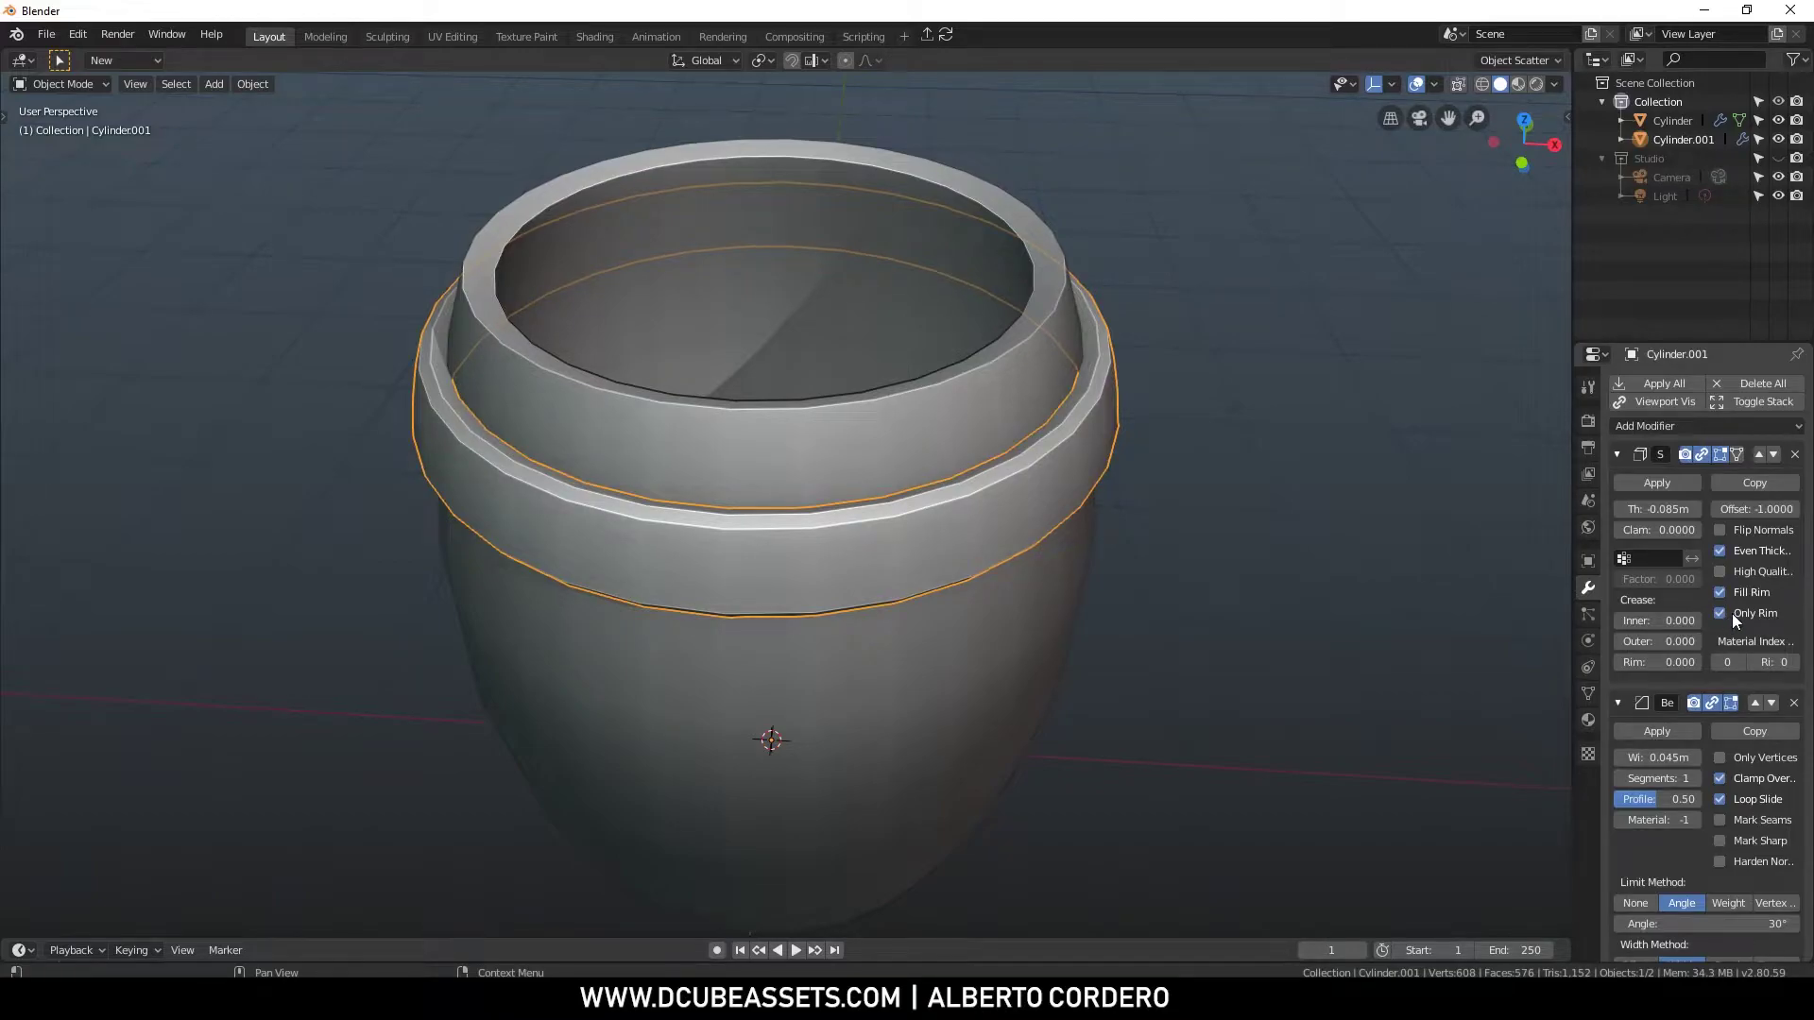
# Add a Mirror modifier to the band
pyautogui.moveTo(959, 397); pyautogui.dragTo(1102, 340, button='middle')
pyautogui.scroll(-3, 1102, 340)
pyautogui.press('space')
pyautogui.moveTo(1103, 348)
pyautogui.click(1234, 448)
pyautogui.press('space')
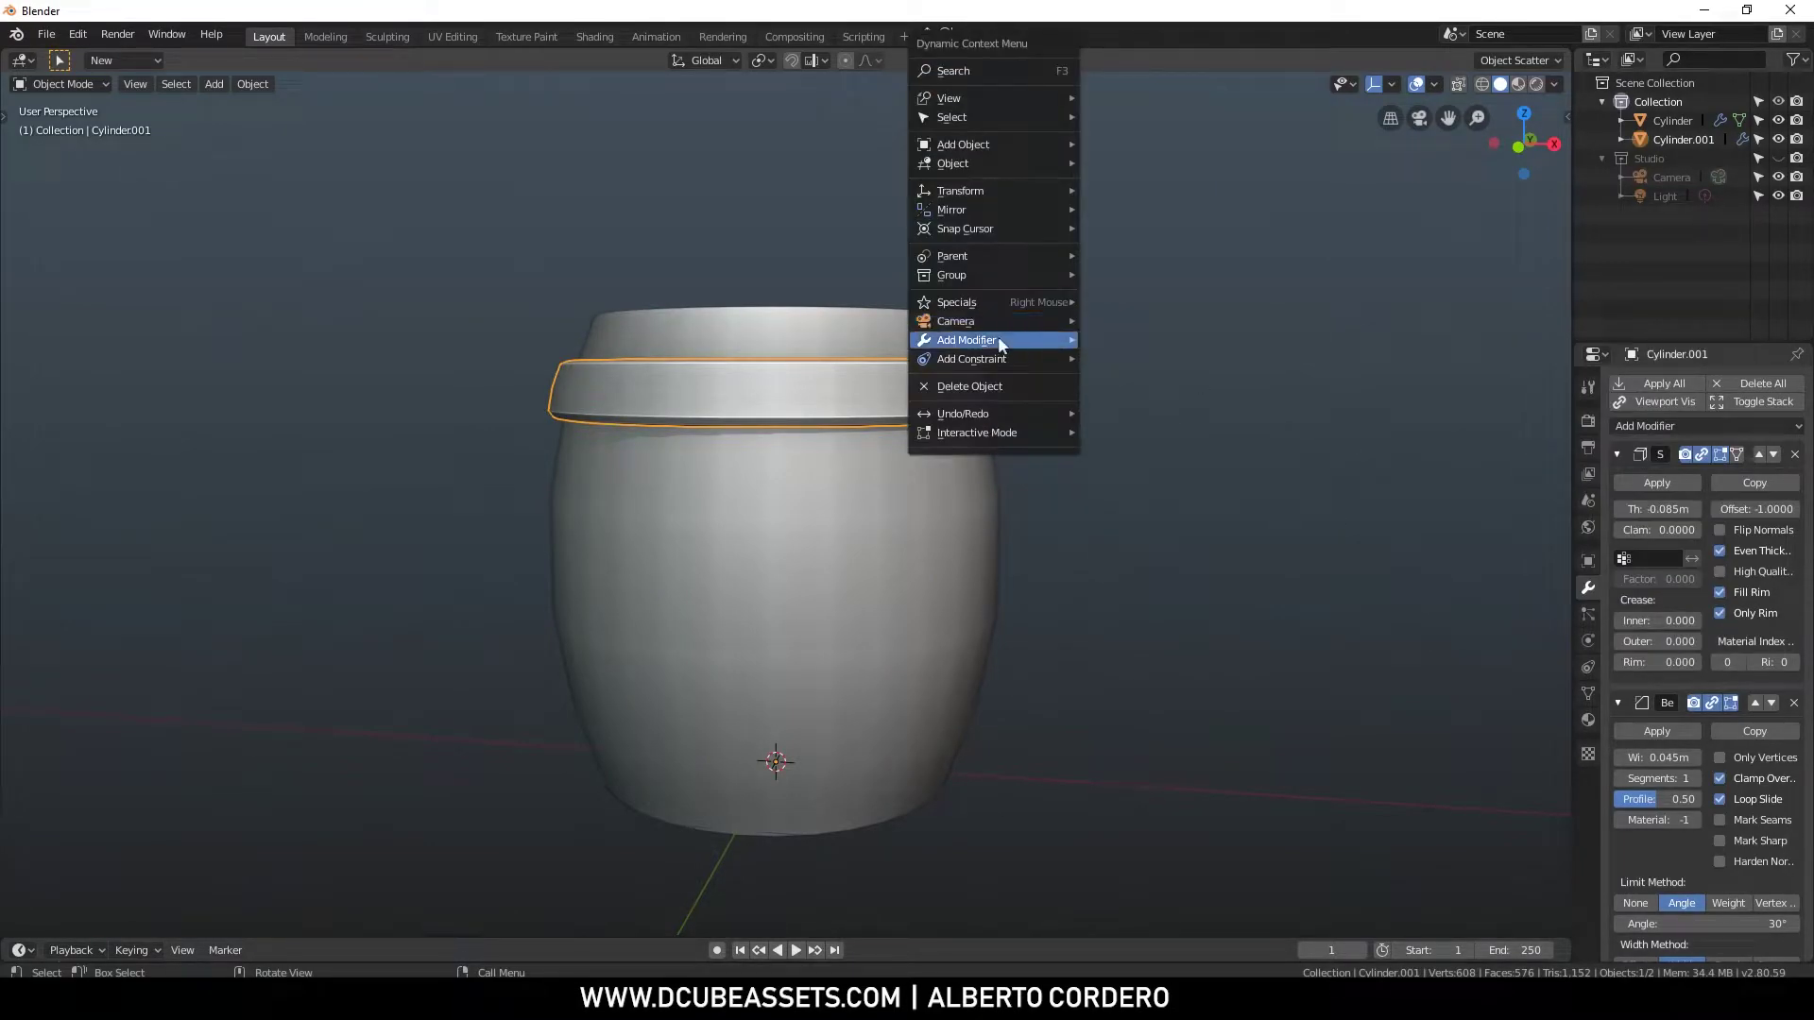
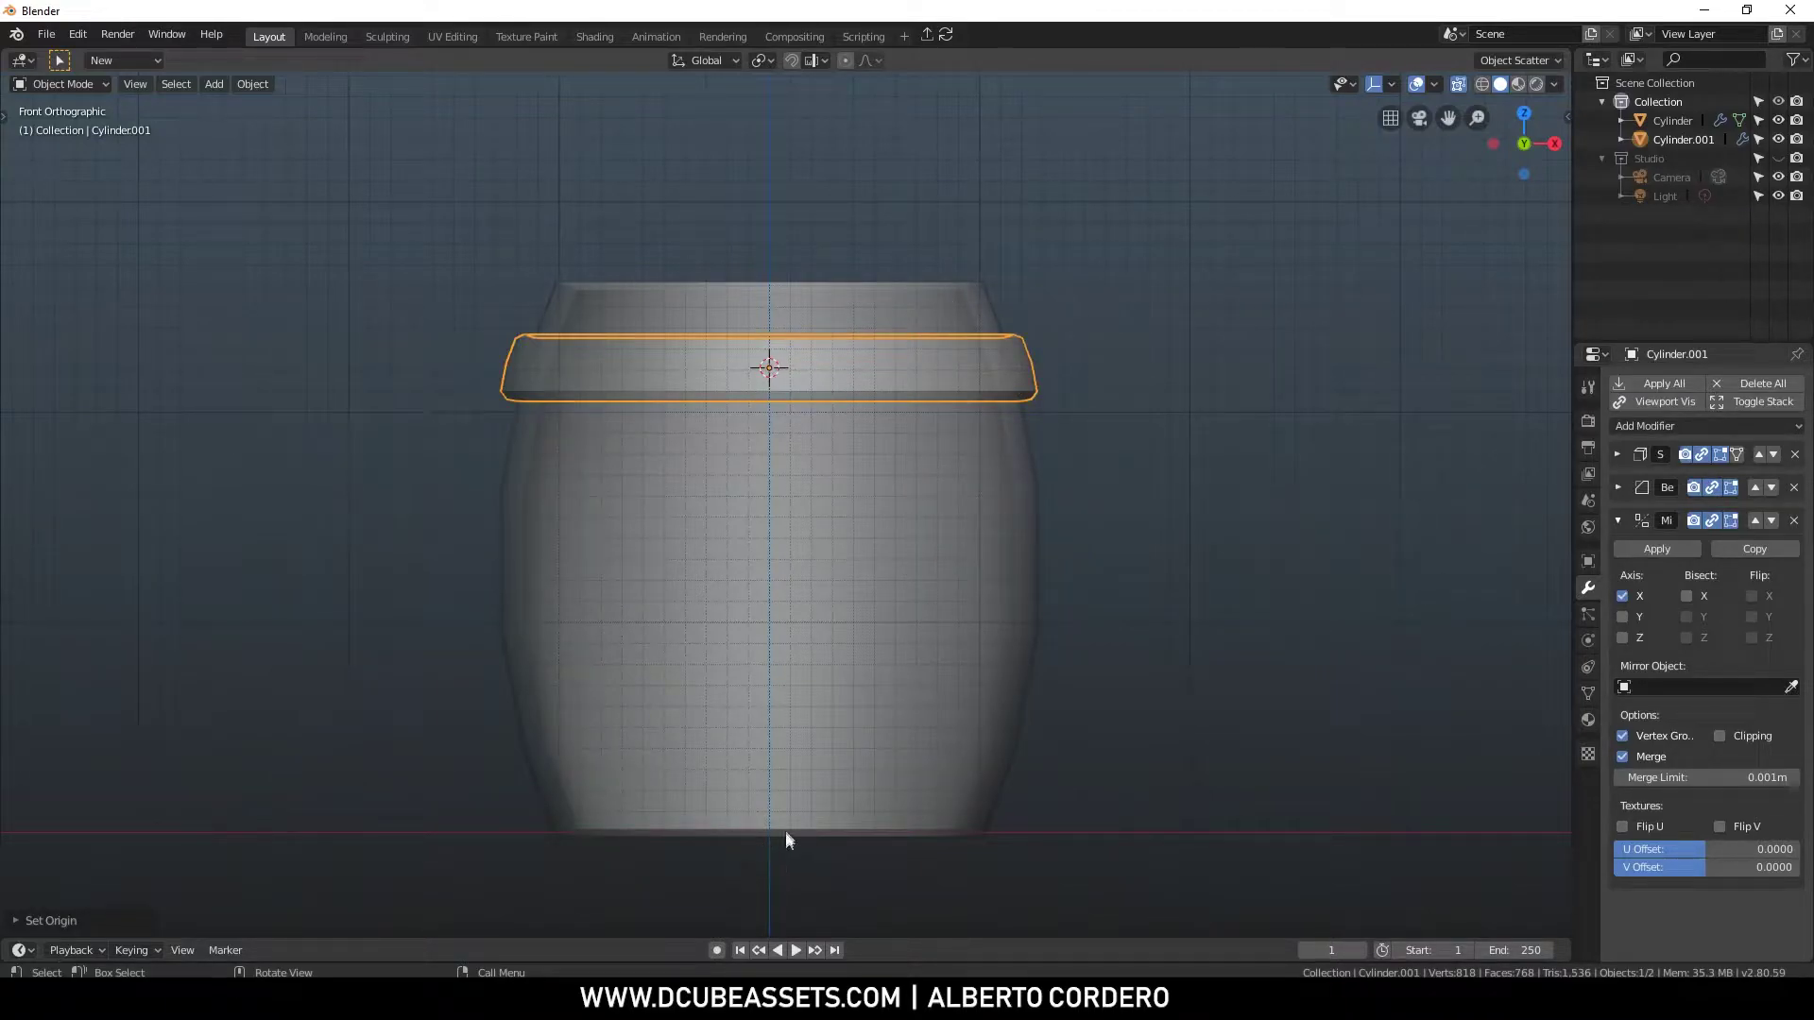
# Set the band's Mirror modifier to the Z axis only, with X disabled
pyautogui.keyDown('shift'); pyautogui.moveTo(818, 401); pyautogui.dragTo(793, 340, button='middle'); pyautogui.keyUp('shift')
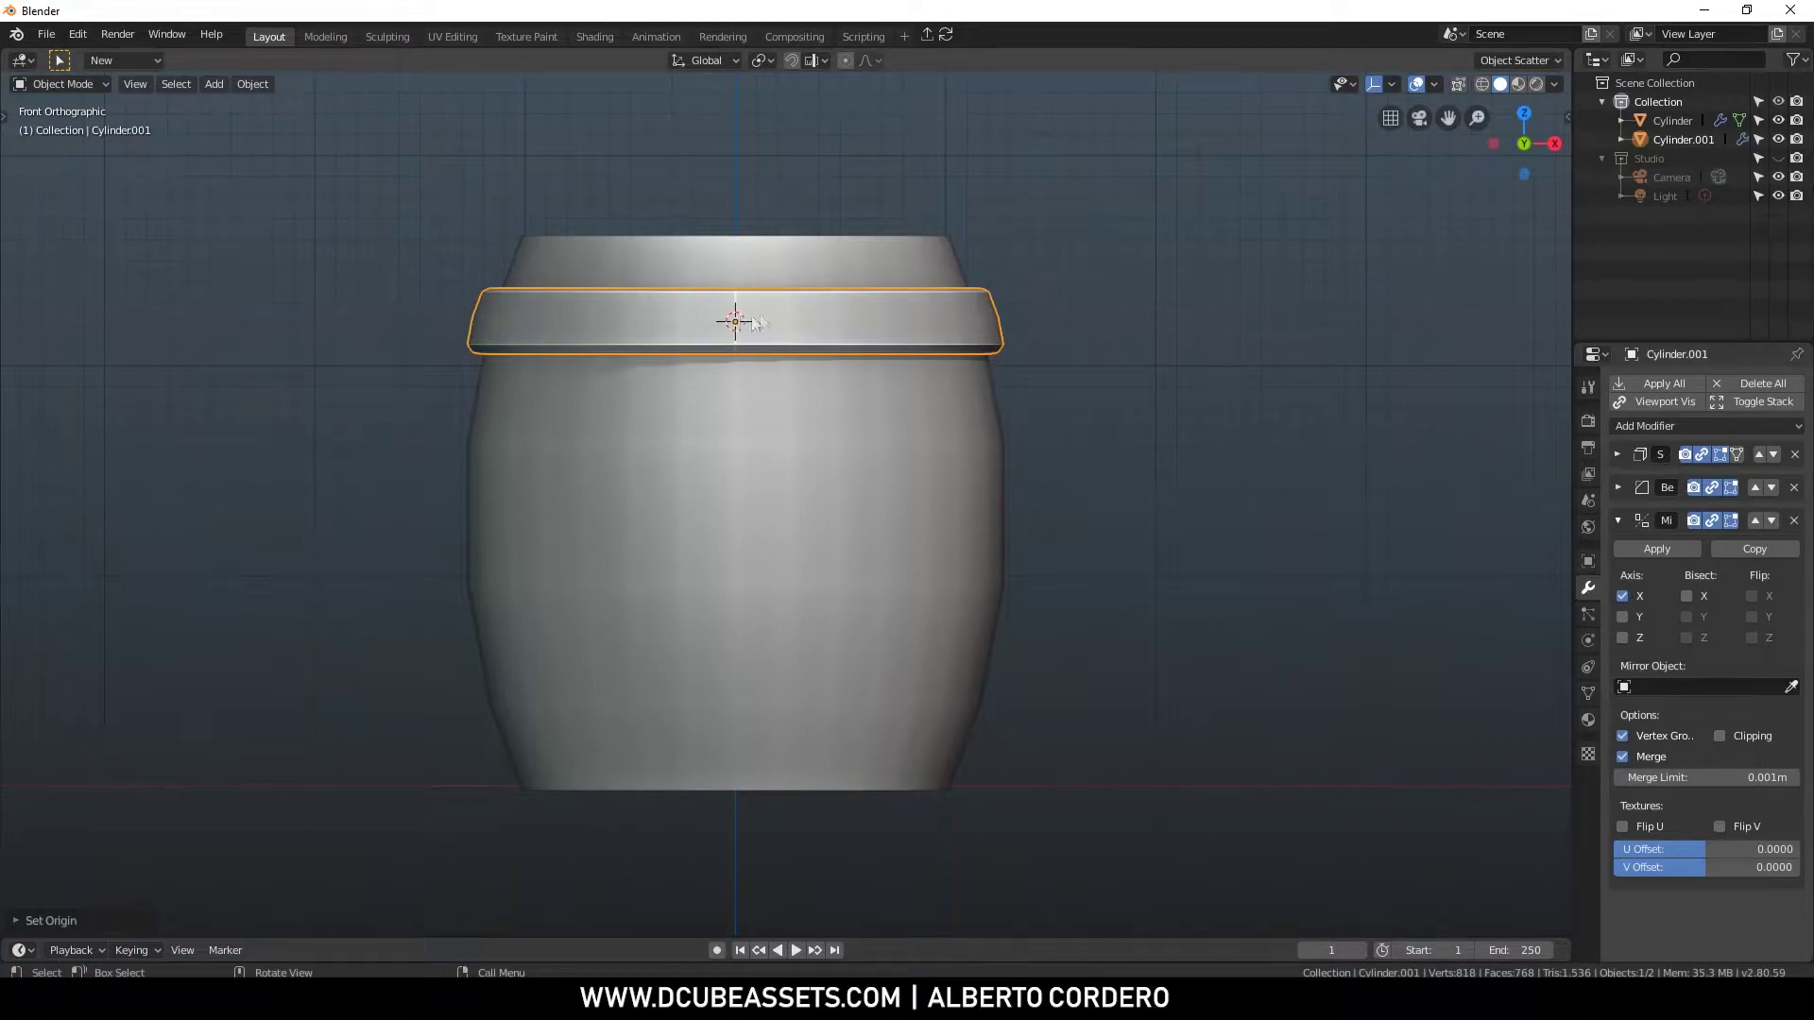
pyautogui.hotkey('alt', 'z')
pyautogui.click(1622, 595)
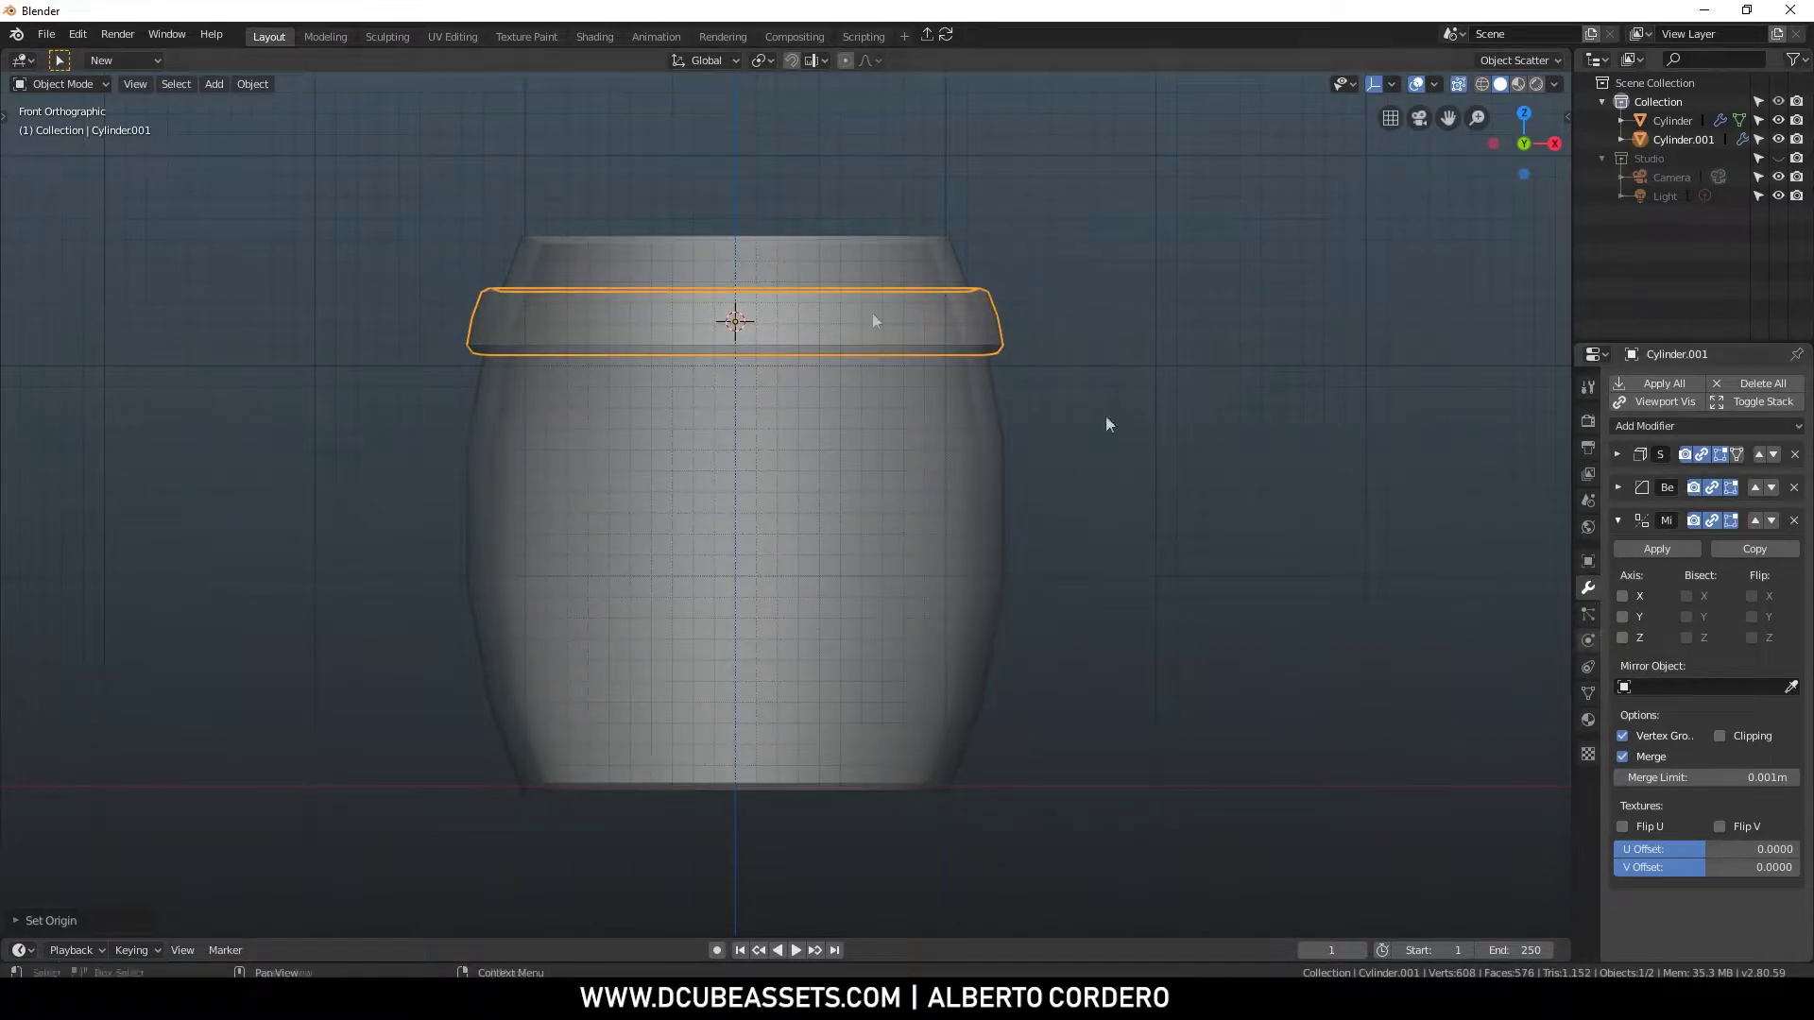
pyautogui.click(1622, 638)
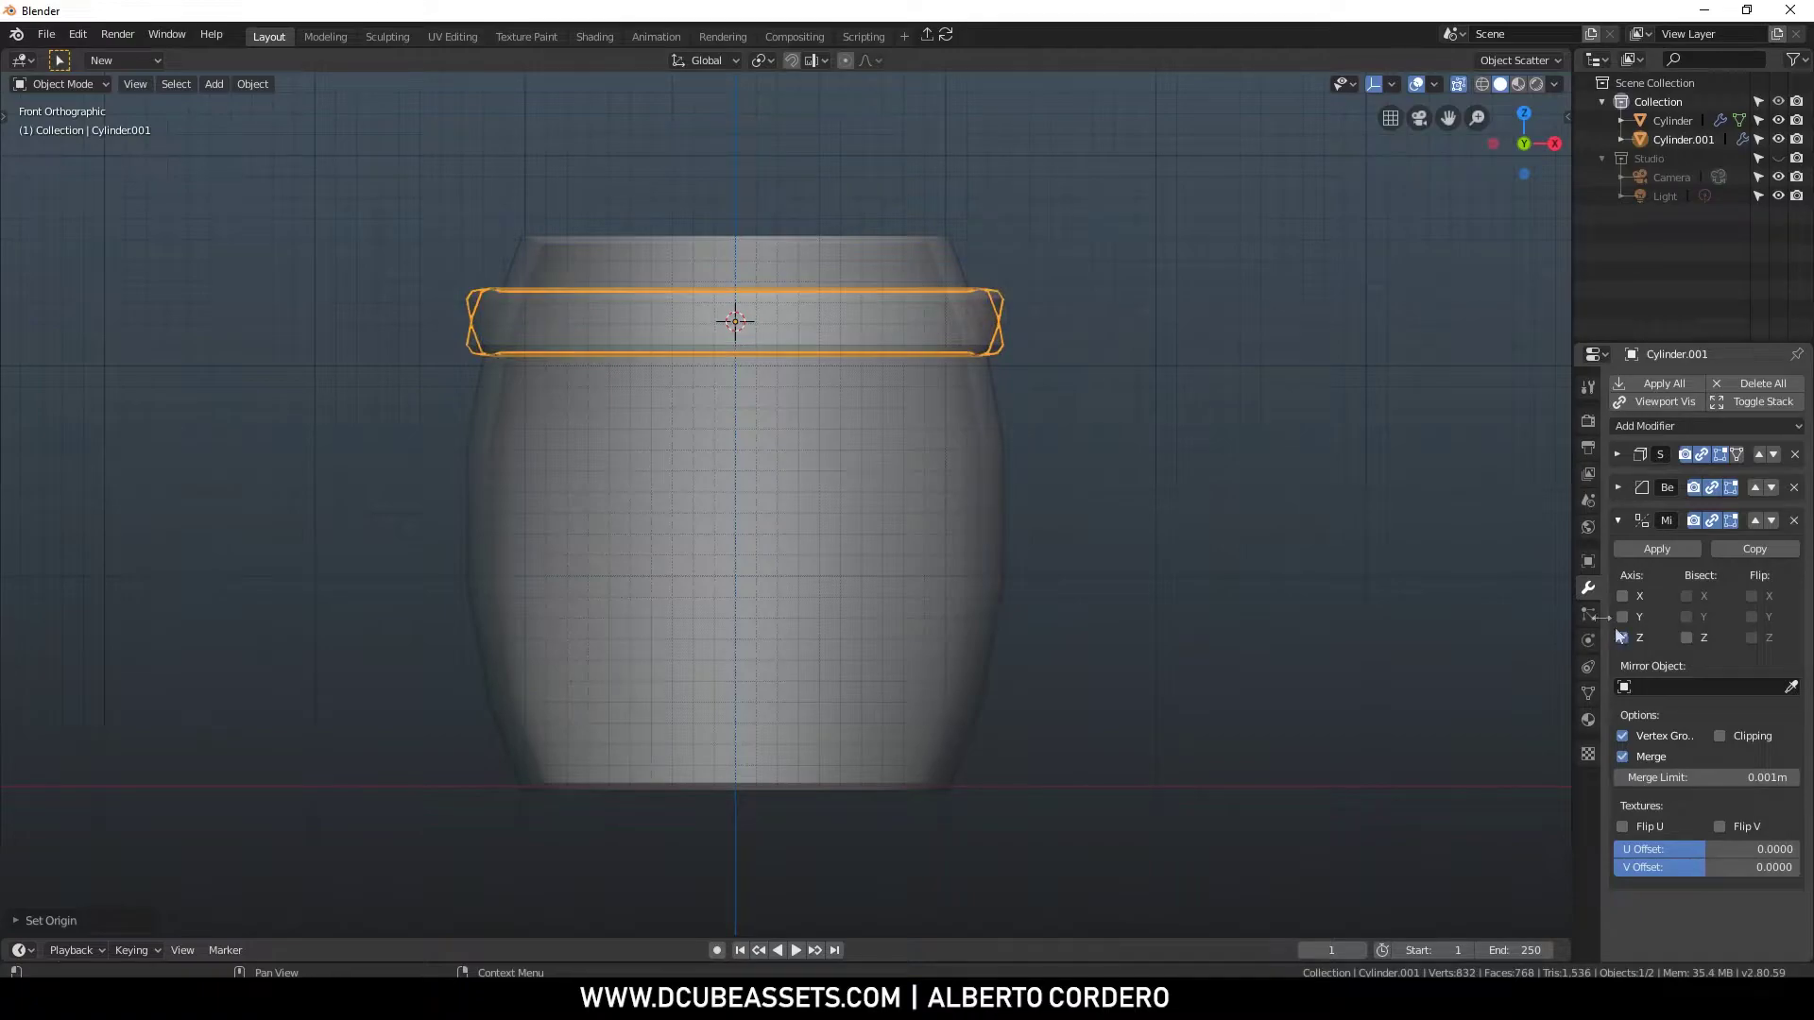
pyautogui.hotkey('alt', 'z')
pyautogui.press('g')
pyautogui.press('z')
pyautogui.rightClick(831, 253)
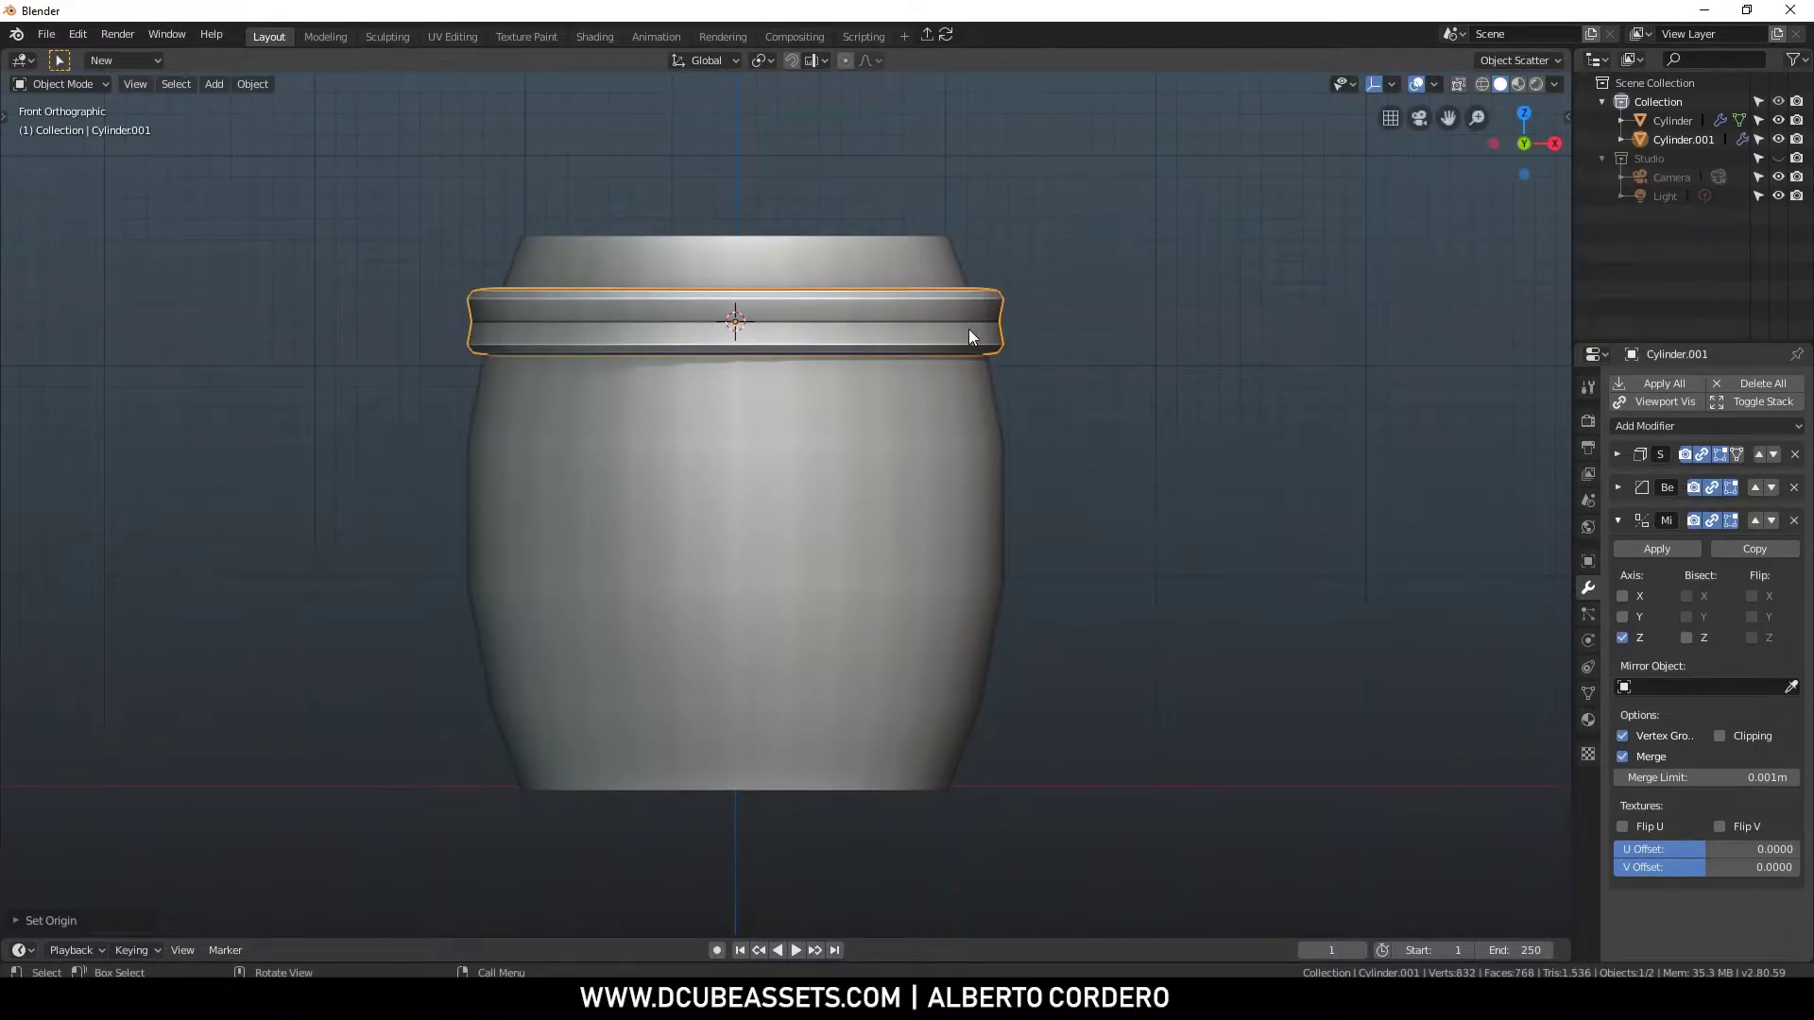
# Set the barrel body, Cylinder, as the mirror object of the band's Mirror modifier
pyautogui.click(1793, 690)
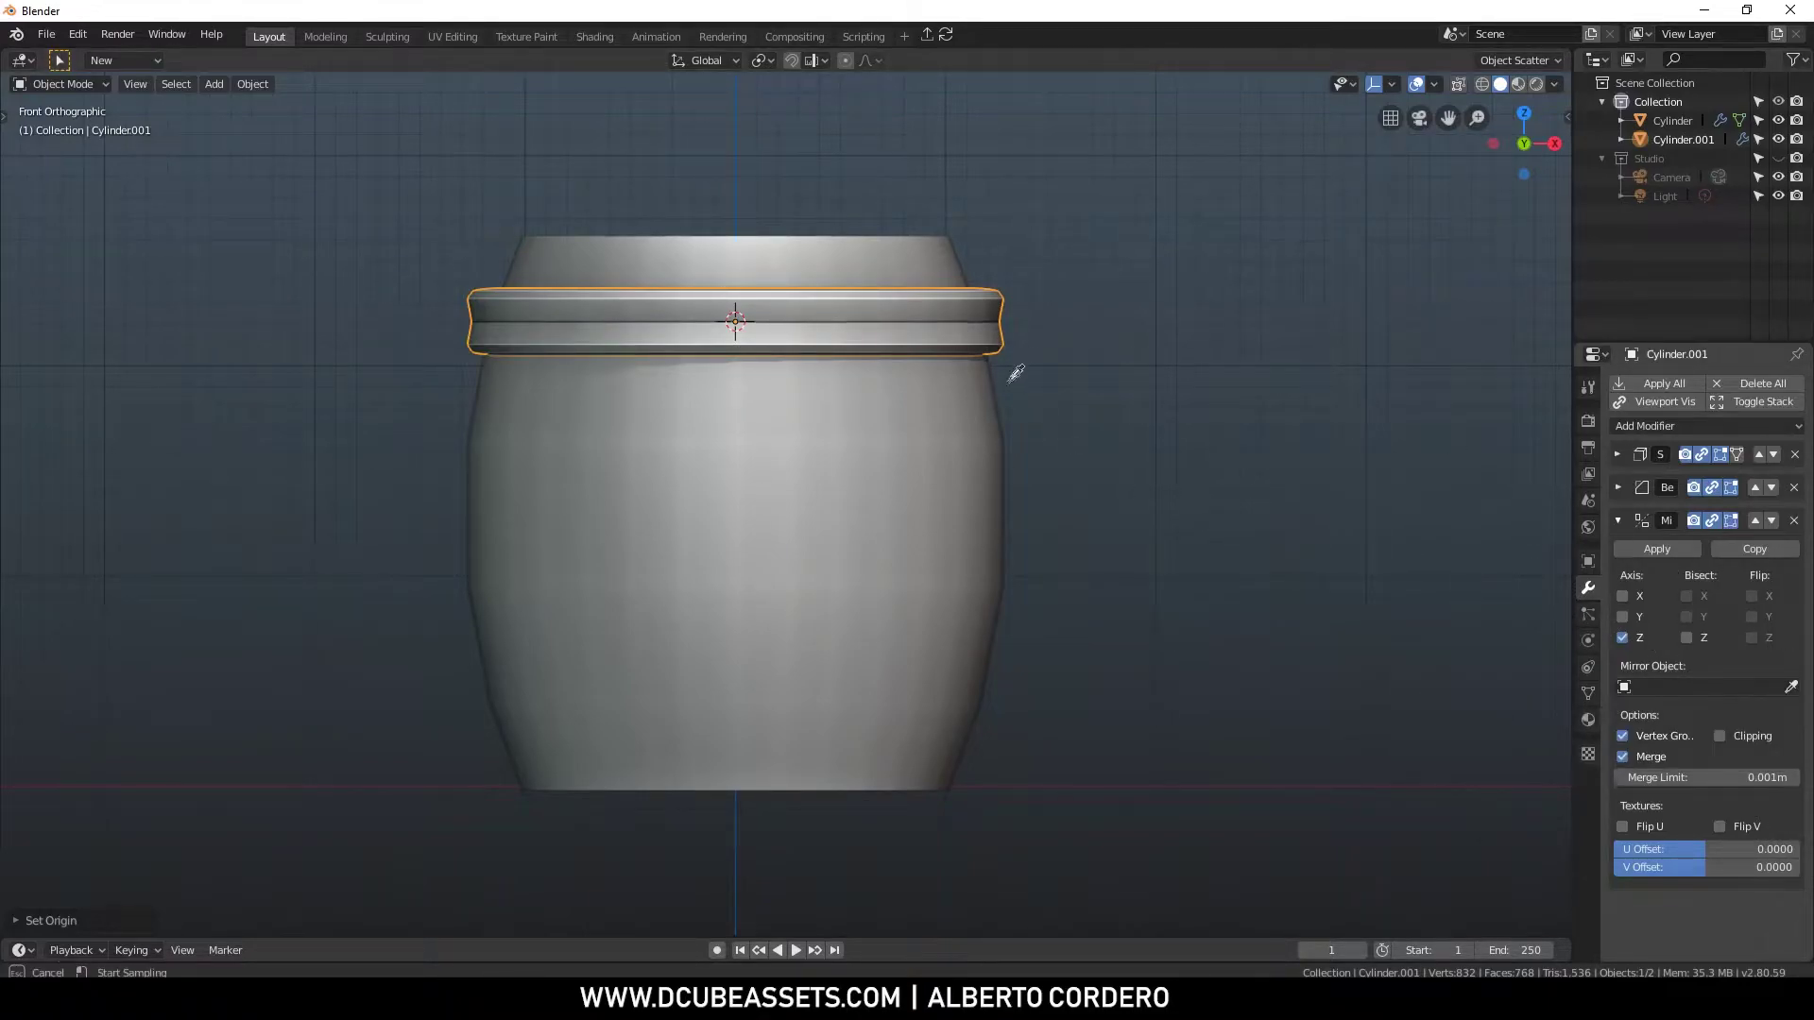
pyautogui.click(979, 439)
pyautogui.scroll(-4, 980, 441)
pyautogui.scroll(1, 881, 518)
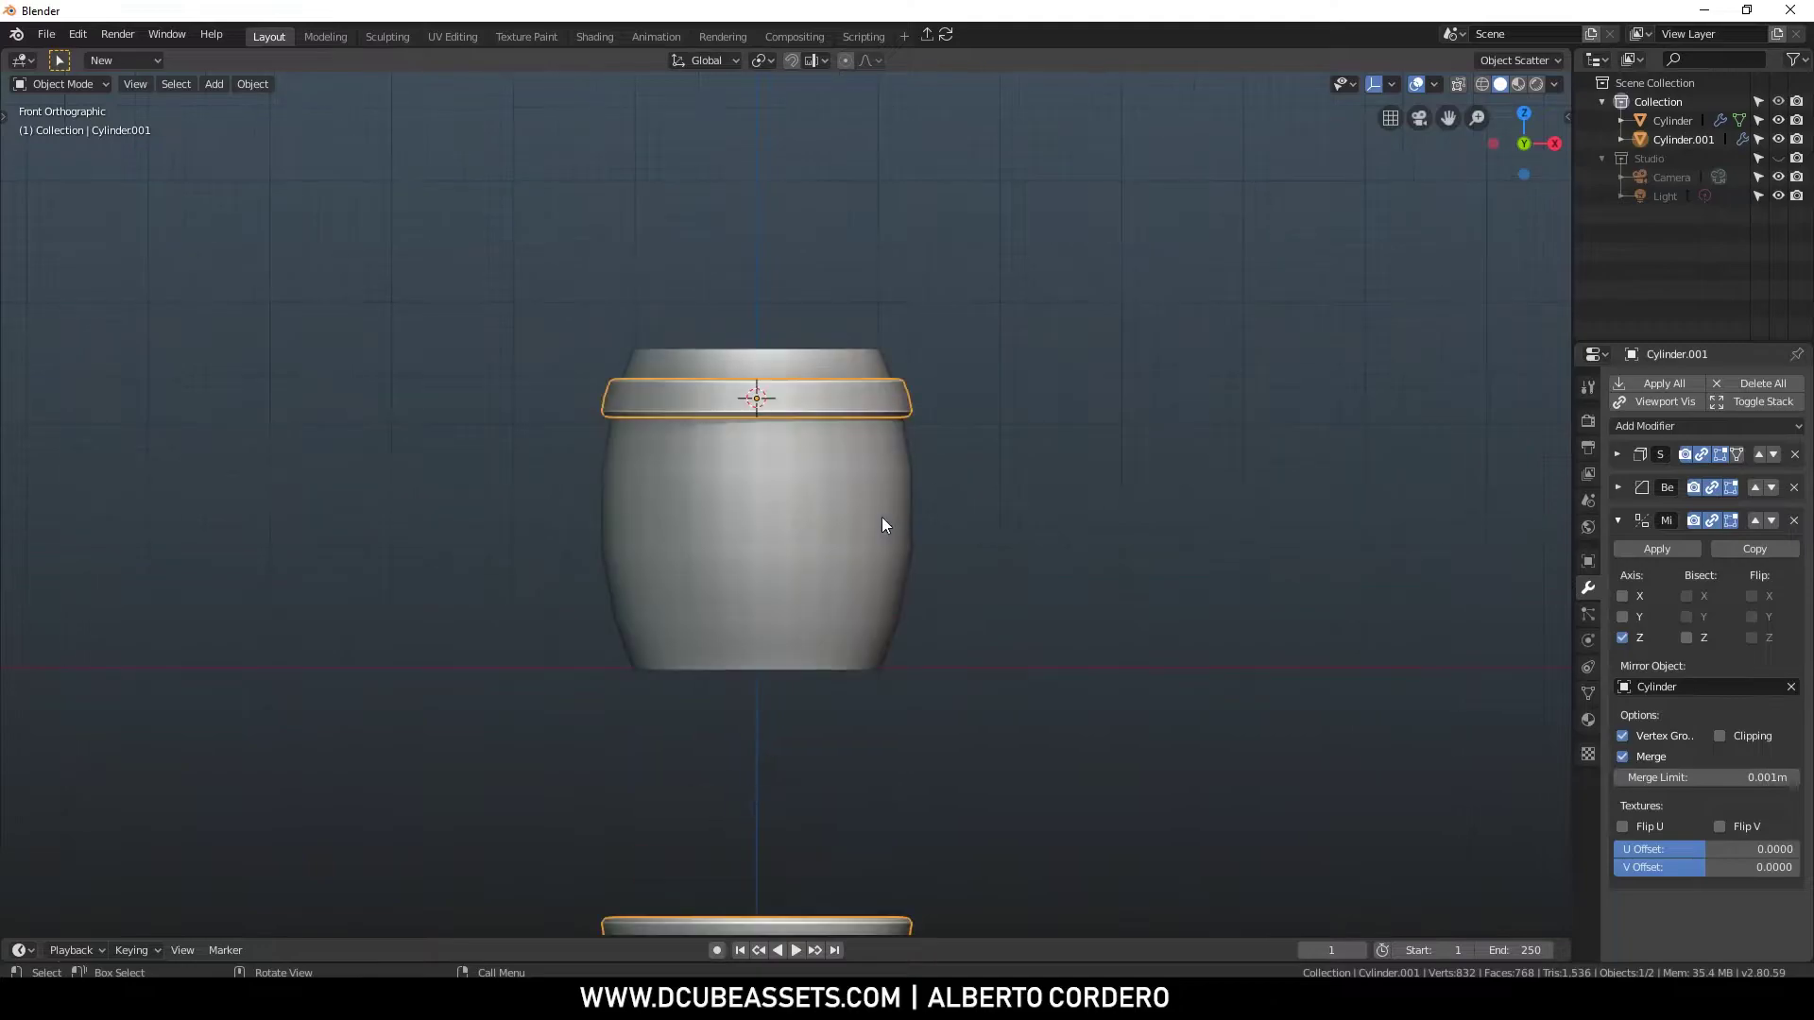
# Snap the 3D cursor to the center of the barrel body's two middle edge loops
pyautogui.keyDown('shift'); pyautogui.moveTo(882, 518); pyautogui.dragTo(850, 359, button='middle'); pyautogui.keyUp('shift')
pyautogui.click(844, 370)
pyautogui.press('Tab')
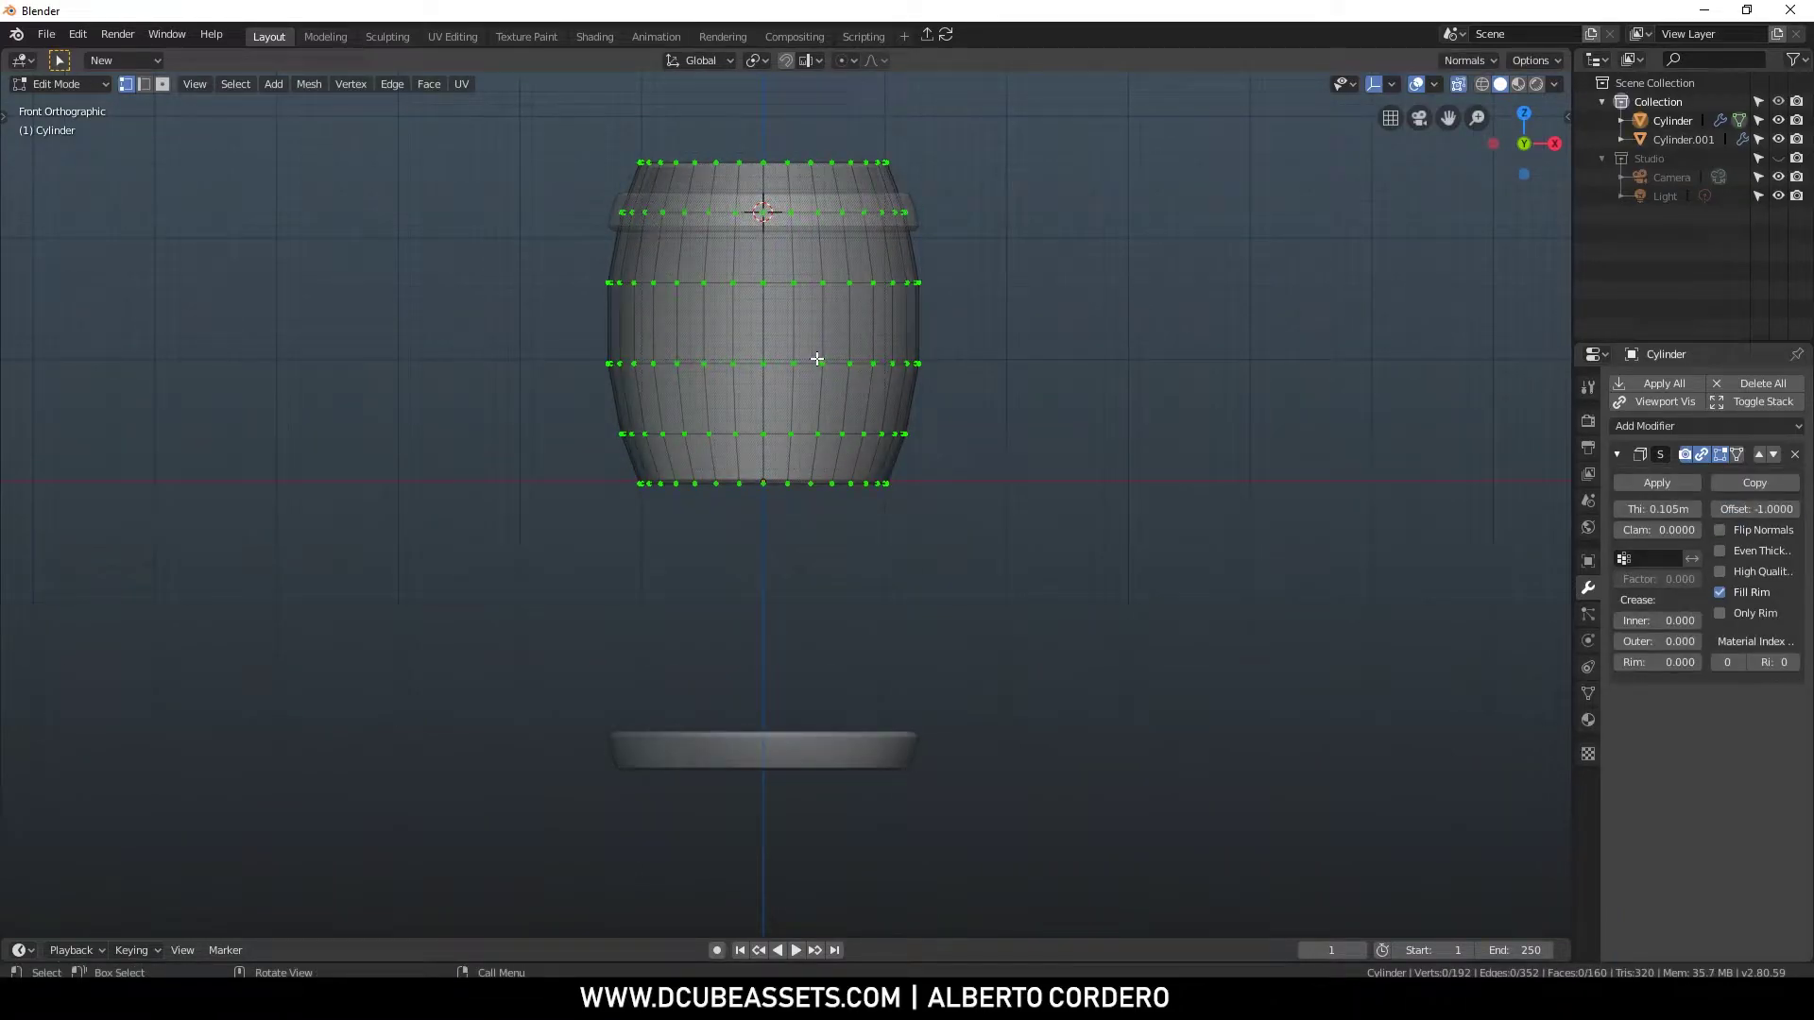
pyautogui.keyDown('alt'); pyautogui.click(764, 285); pyautogui.keyUp('alt')
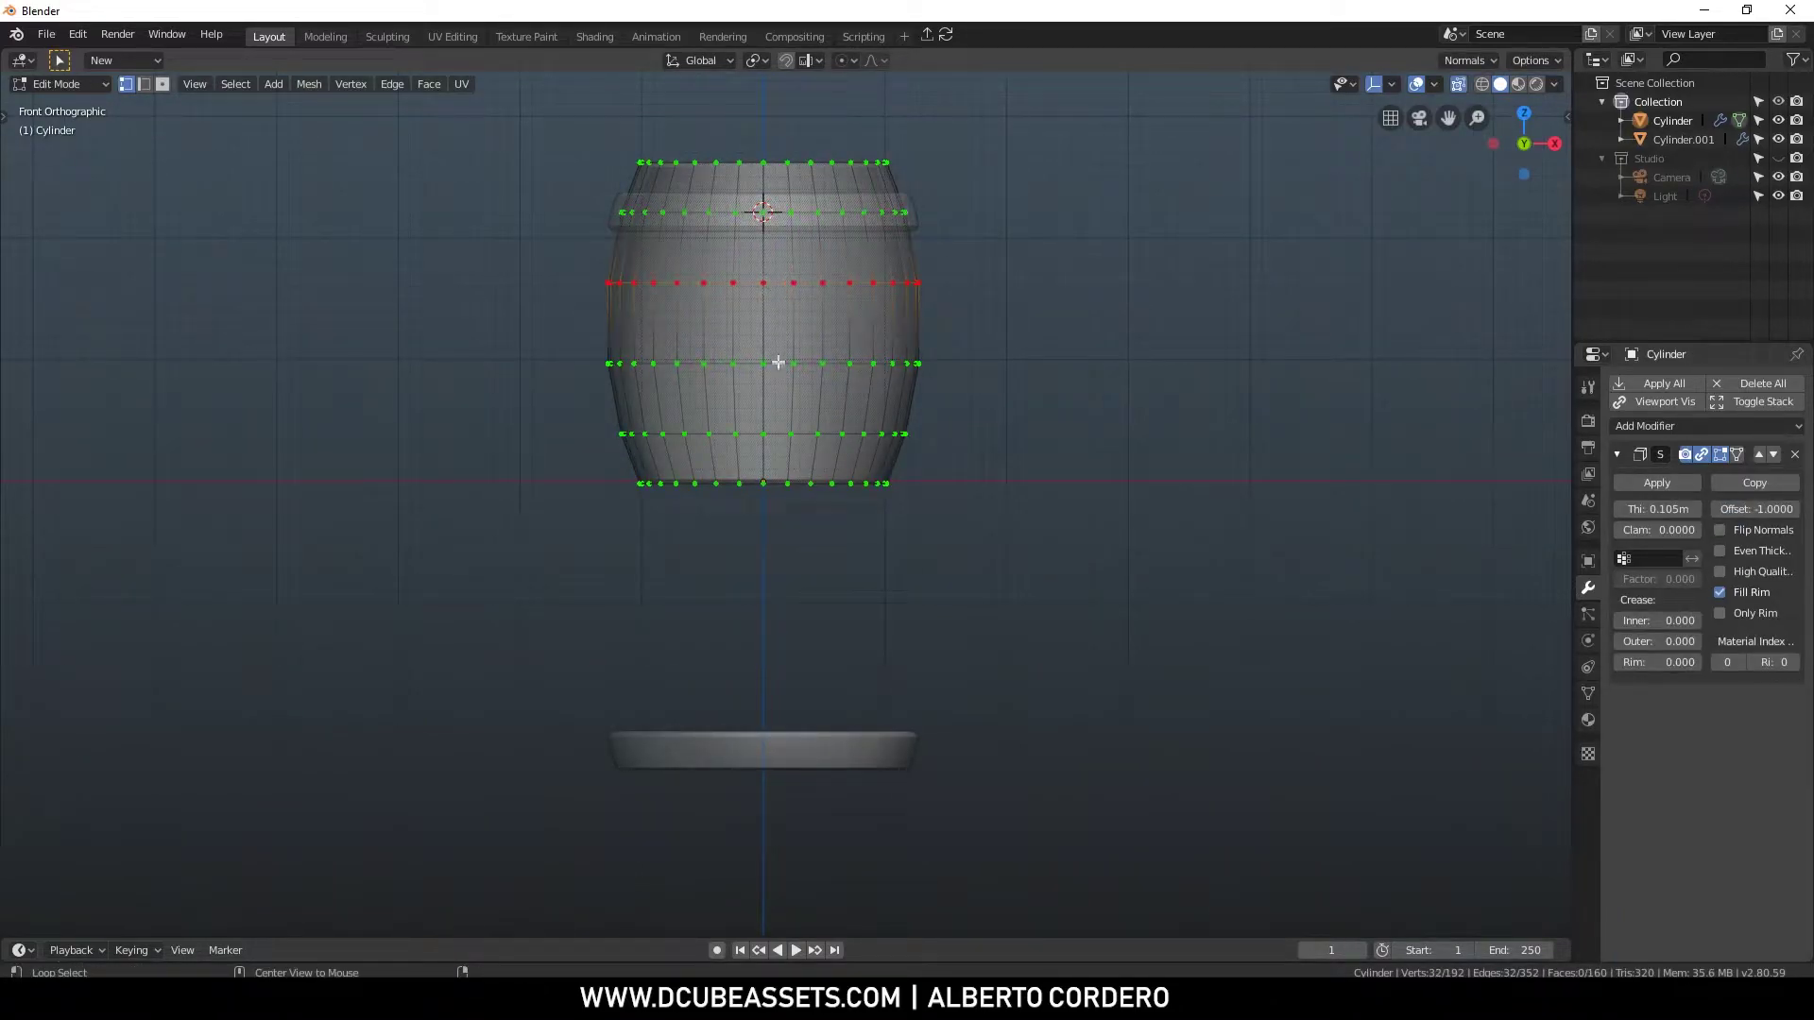
pyautogui.keyDown('alt'); pyautogui.keyDown('shift'); pyautogui.click(780, 361); pyautogui.keyUp('shift'); pyautogui.keyUp('alt')
pyautogui.hotkey('shift', 's')
pyautogui.click(925, 428)
# Set the barrel body's origin to the 3D cursor so the band mirrors across the barrel's middle
pyautogui.press('Tab')
pyautogui.rightClick(939, 291)
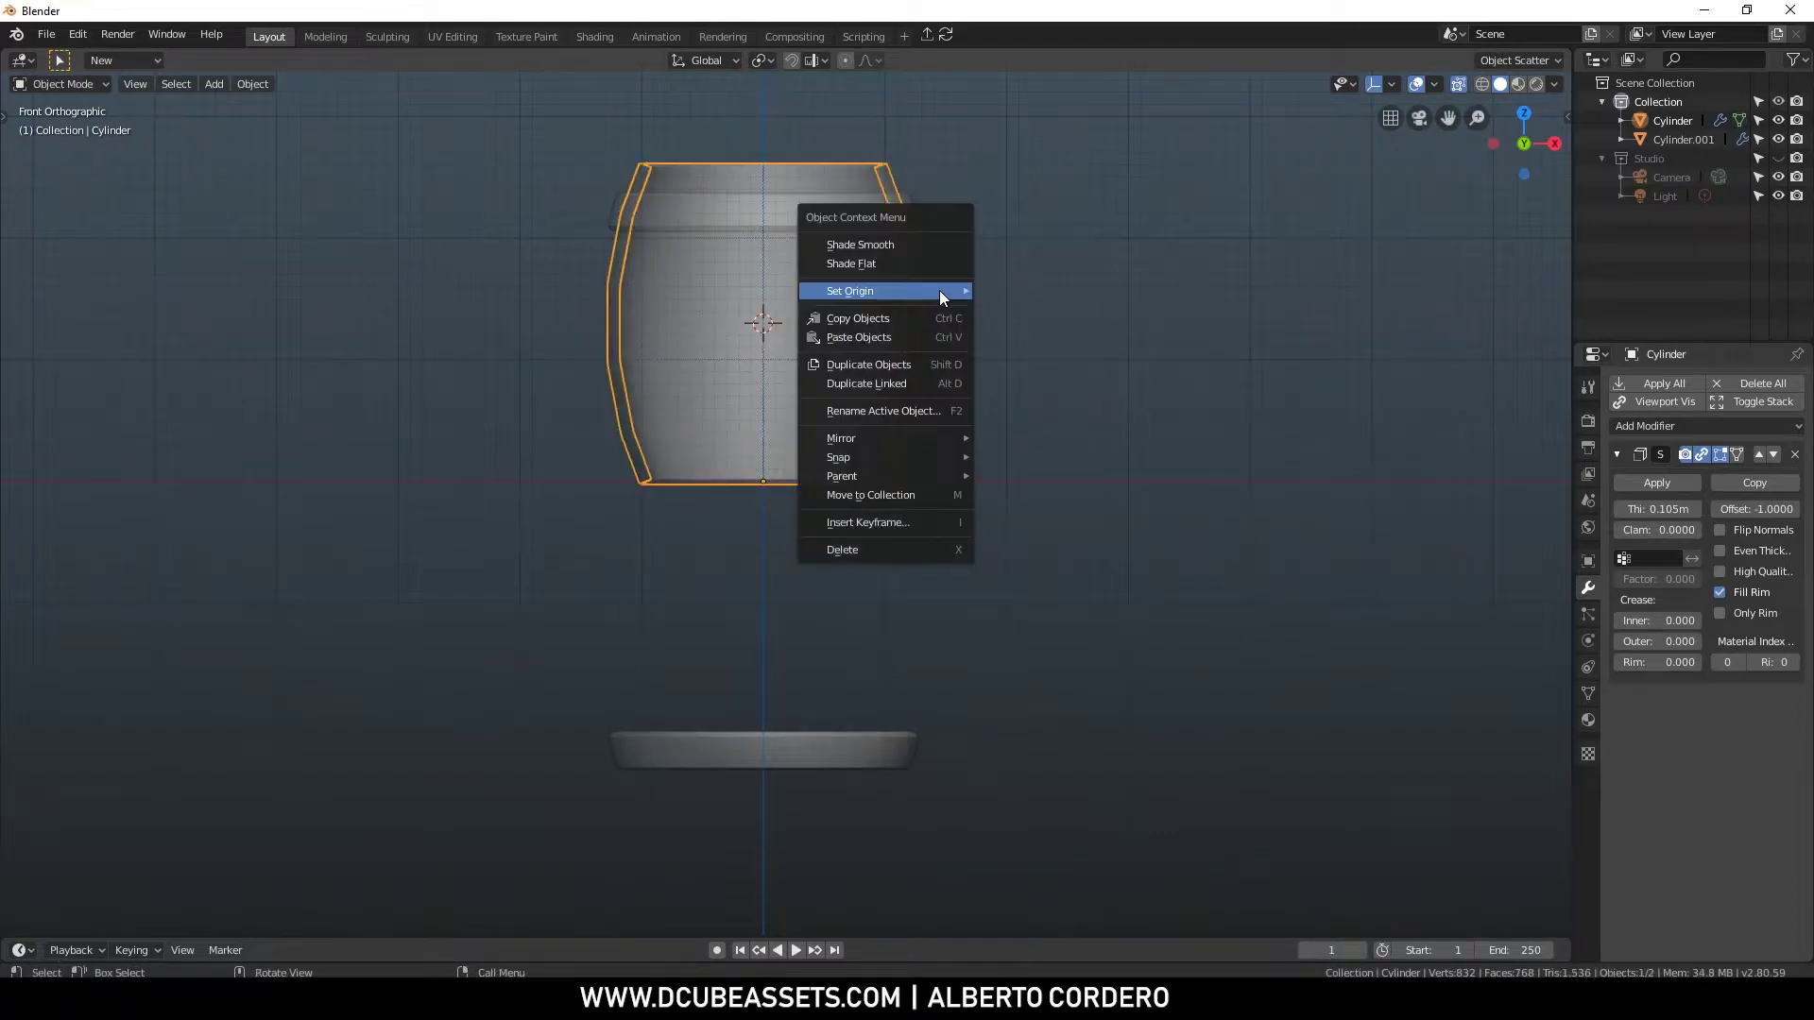
pyautogui.moveTo(954, 291)
pyautogui.click(1080, 331)
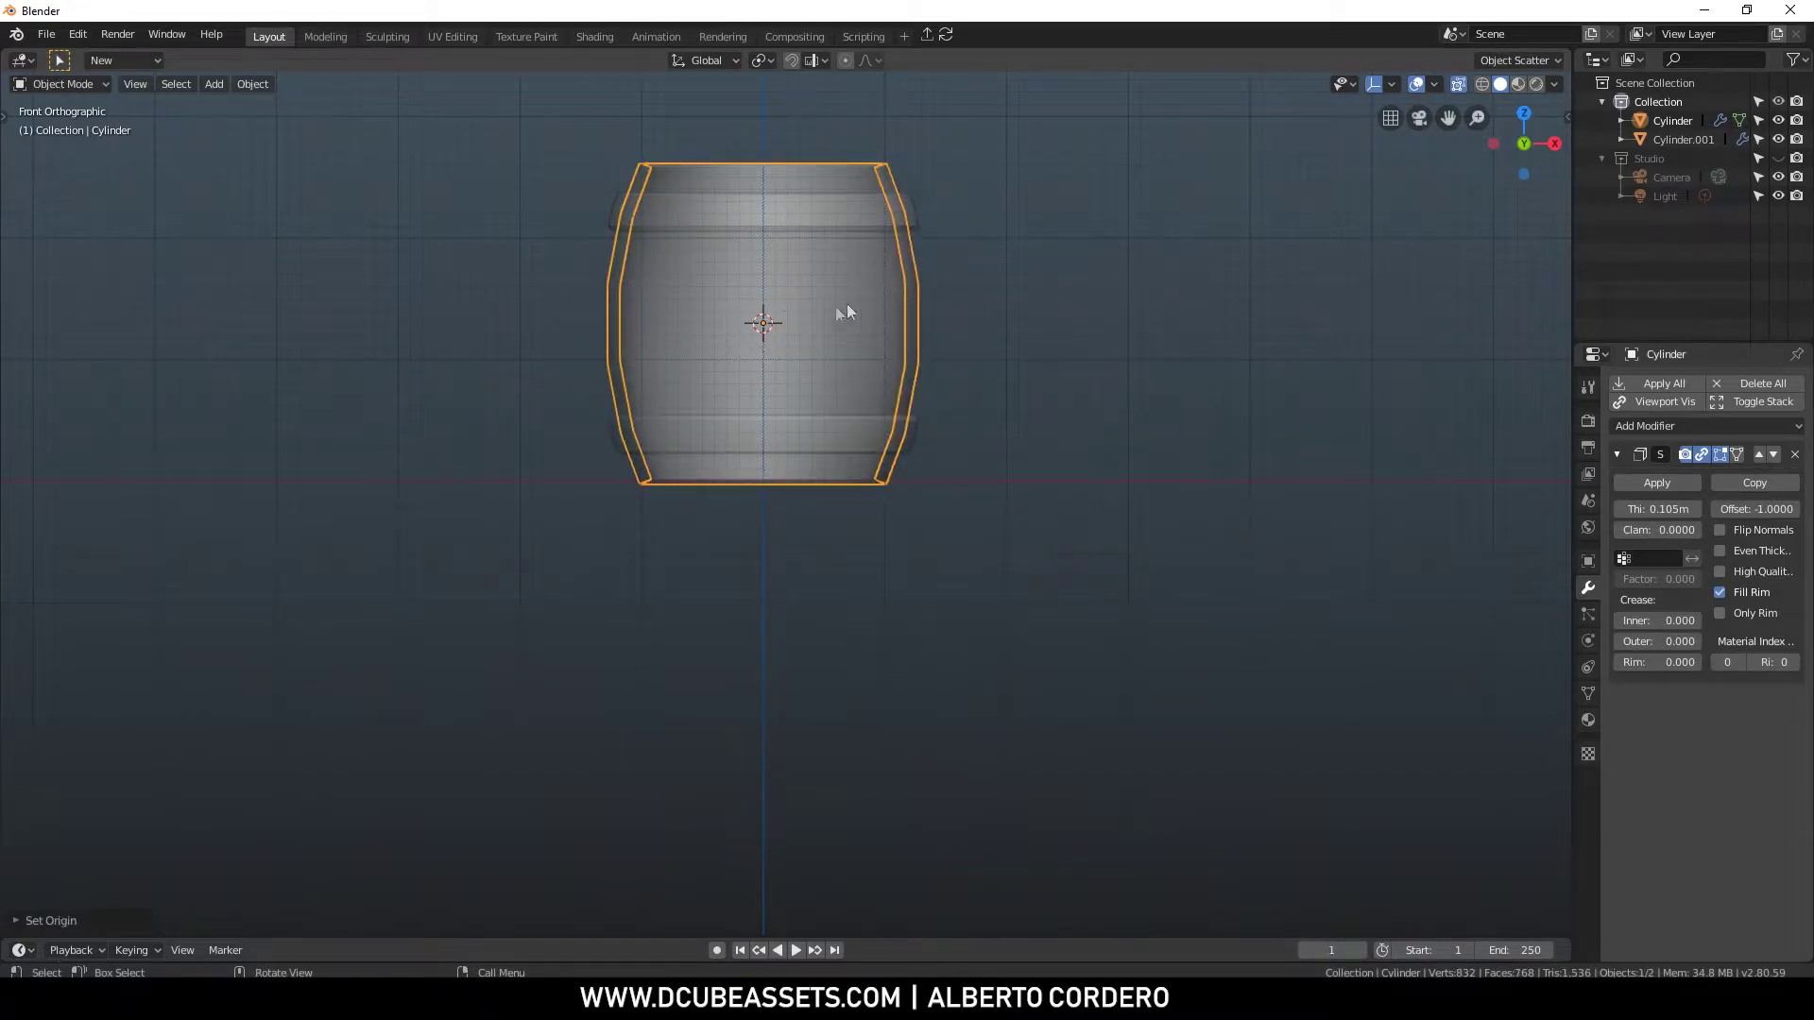
pyautogui.scroll(2, 955, 277)
pyautogui.moveTo(1080, 277); pyautogui.dragTo(913, 314, button='middle')
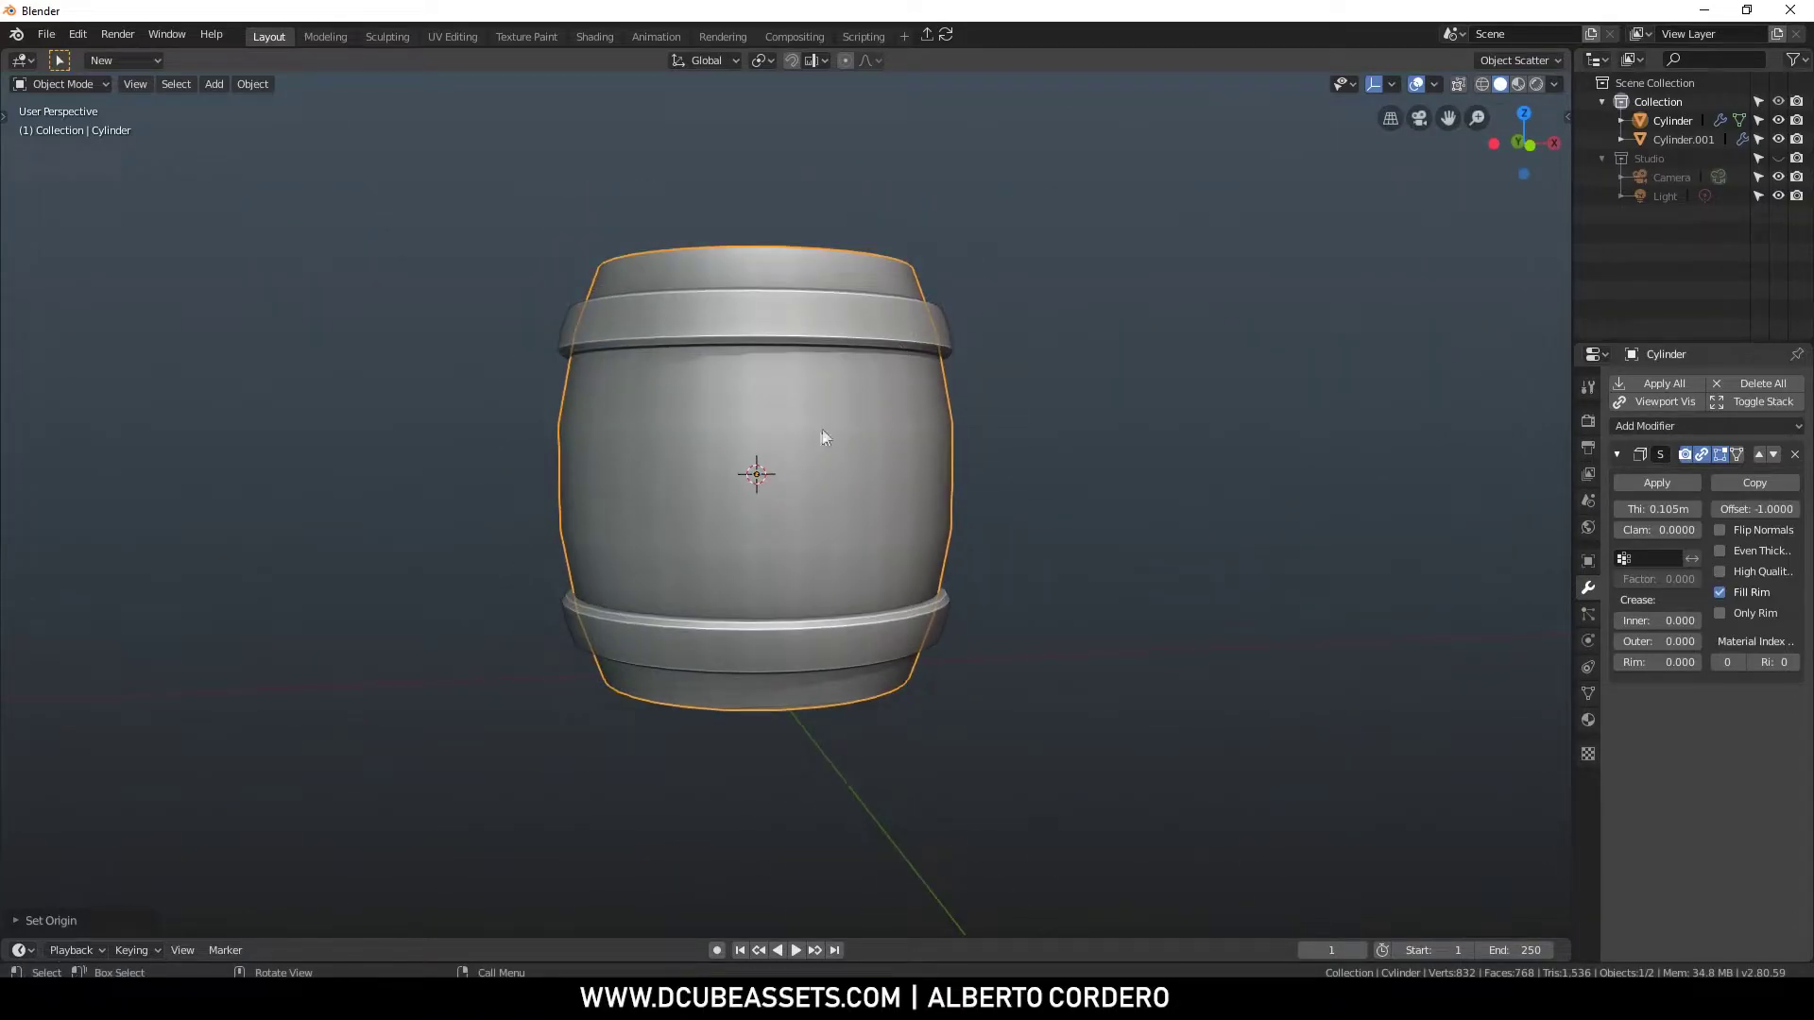
# Try moving and rotating the band to test how its mirrored copy follows
pyautogui.click(952, 338)
pyautogui.moveTo(952, 338)
pyautogui.mouseDown(button='middle')
pyautogui.moveTo(973, 338)
pyautogui.moveTo(951, 320)
pyautogui.mouseUp(button='middle')
pyautogui.press('g')
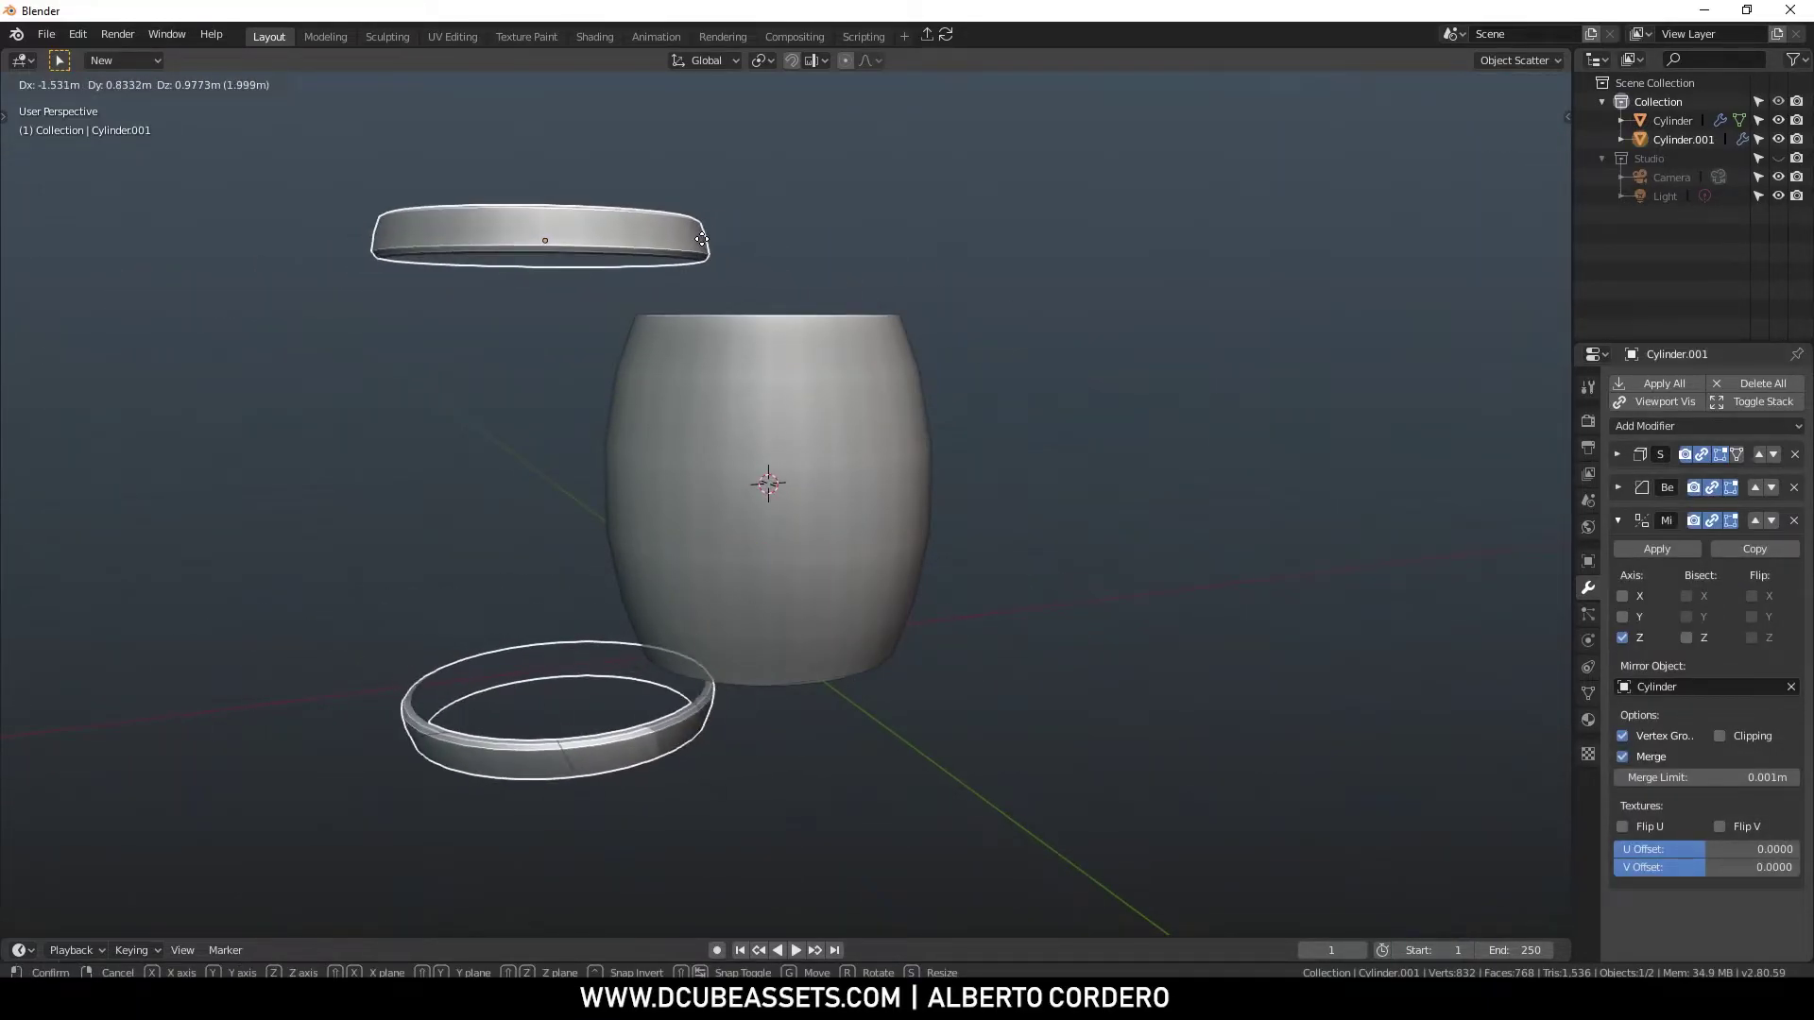
pyautogui.press('Escape')
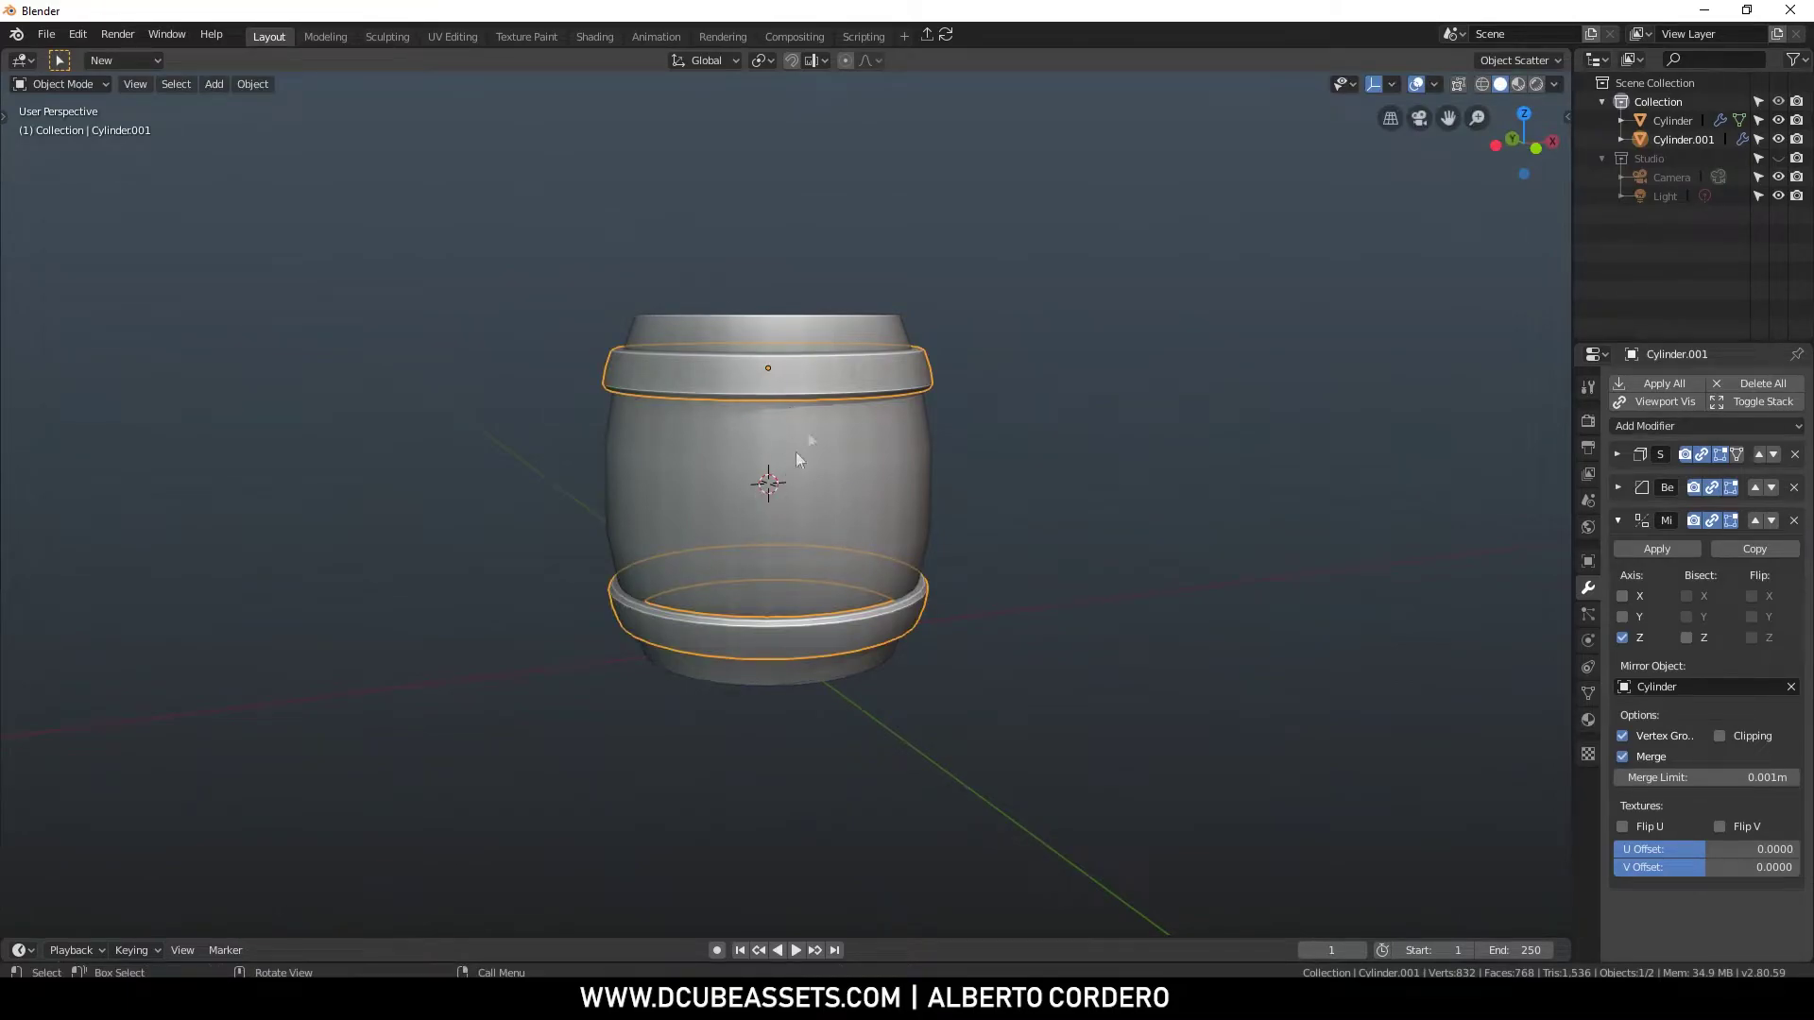
pyautogui.press('KP_1')
pyautogui.scroll(2, 875, 348)
pyautogui.scroll(-1, 875, 347)
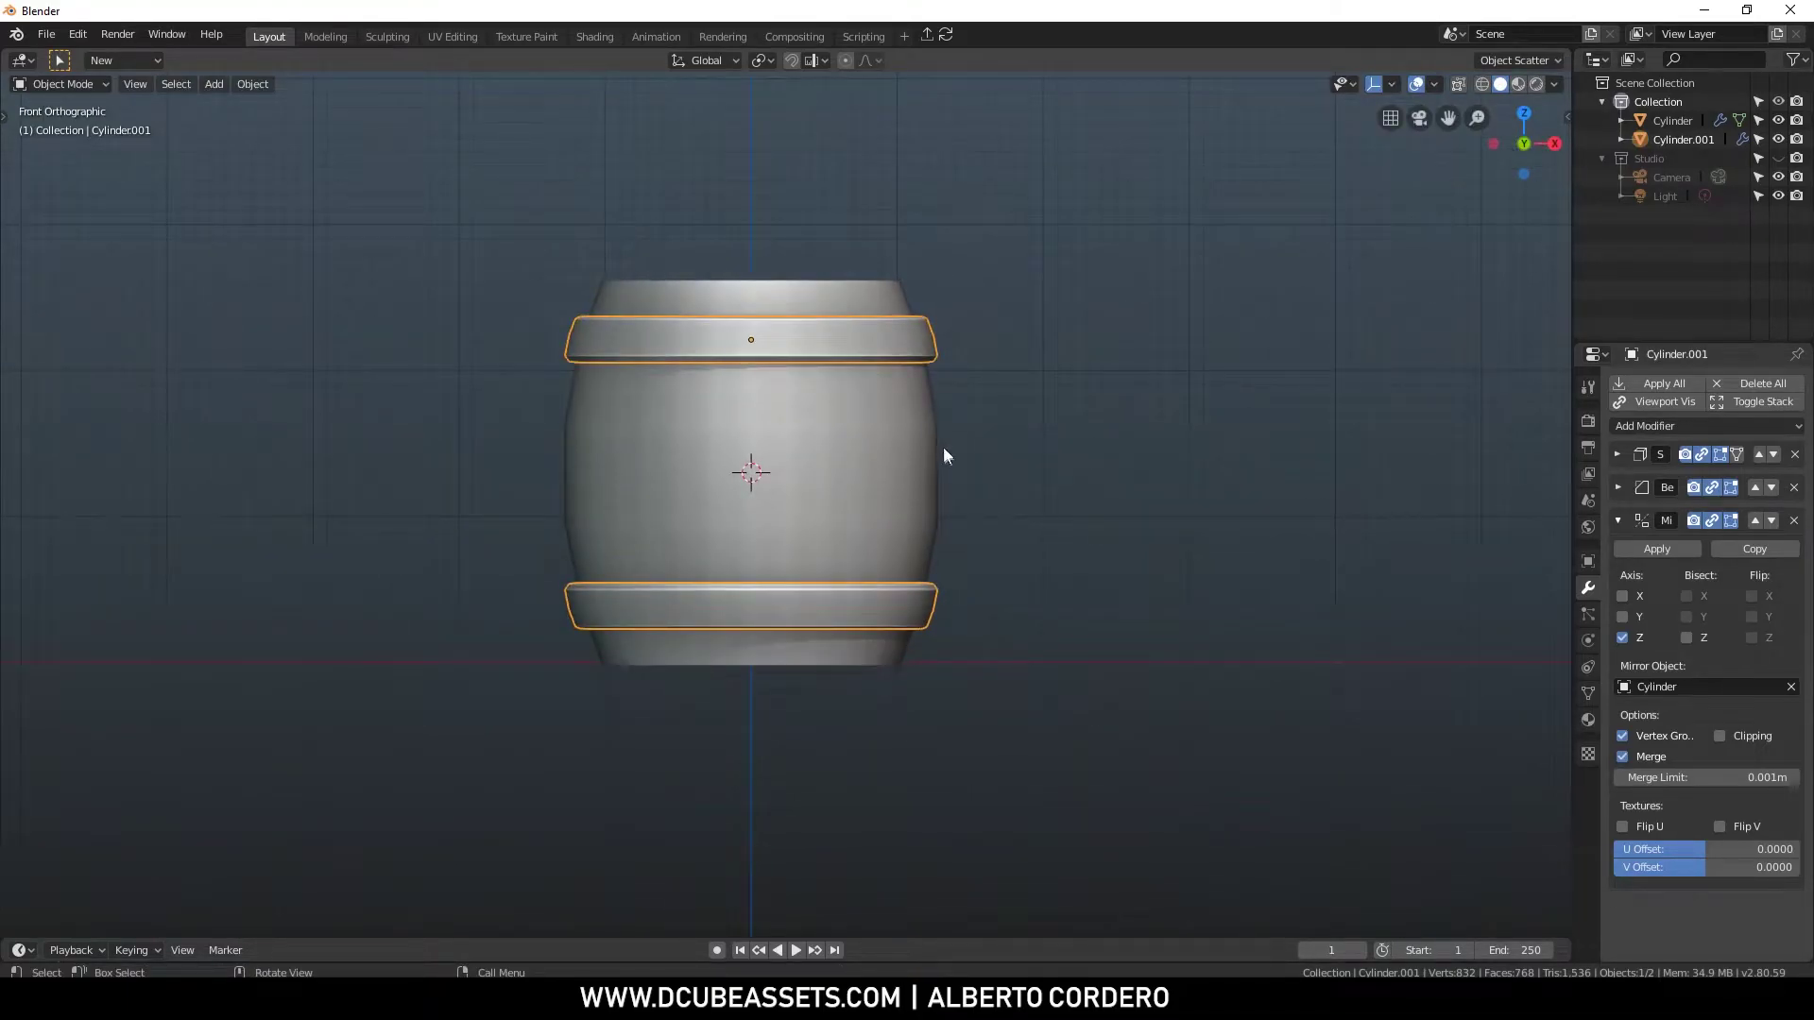
pyautogui.press('r')
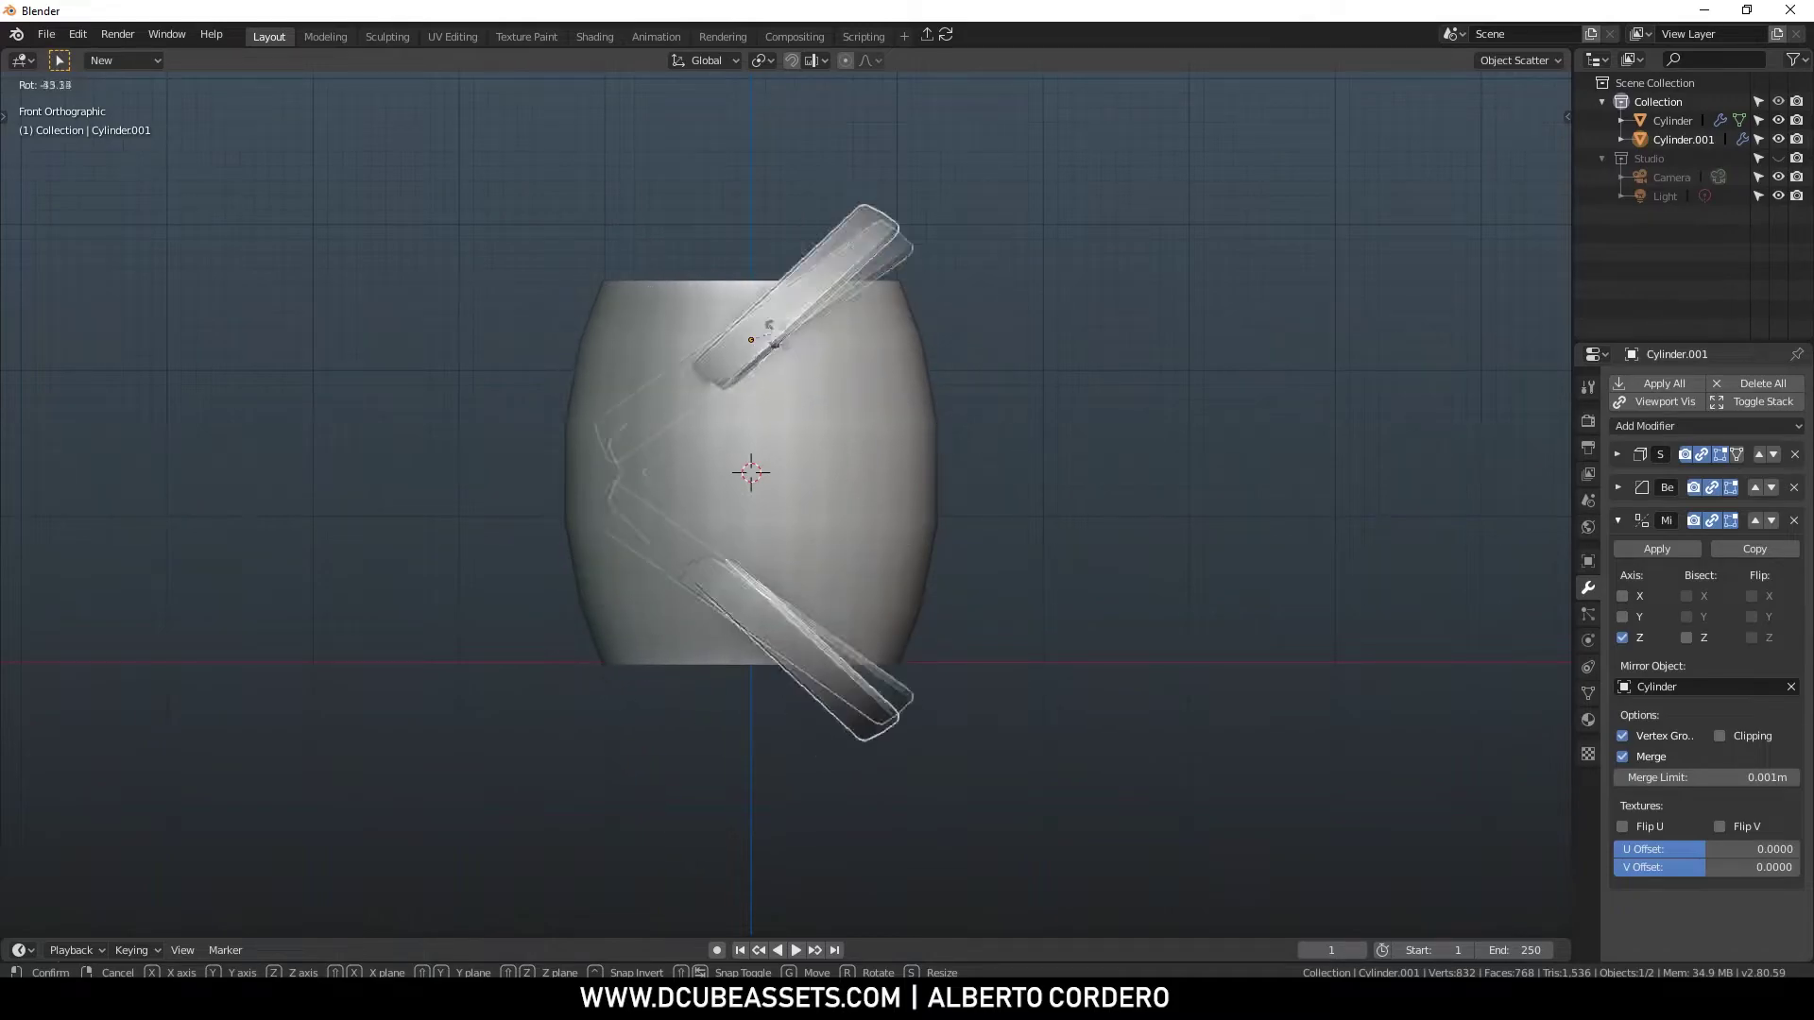
pyautogui.press('Escape')
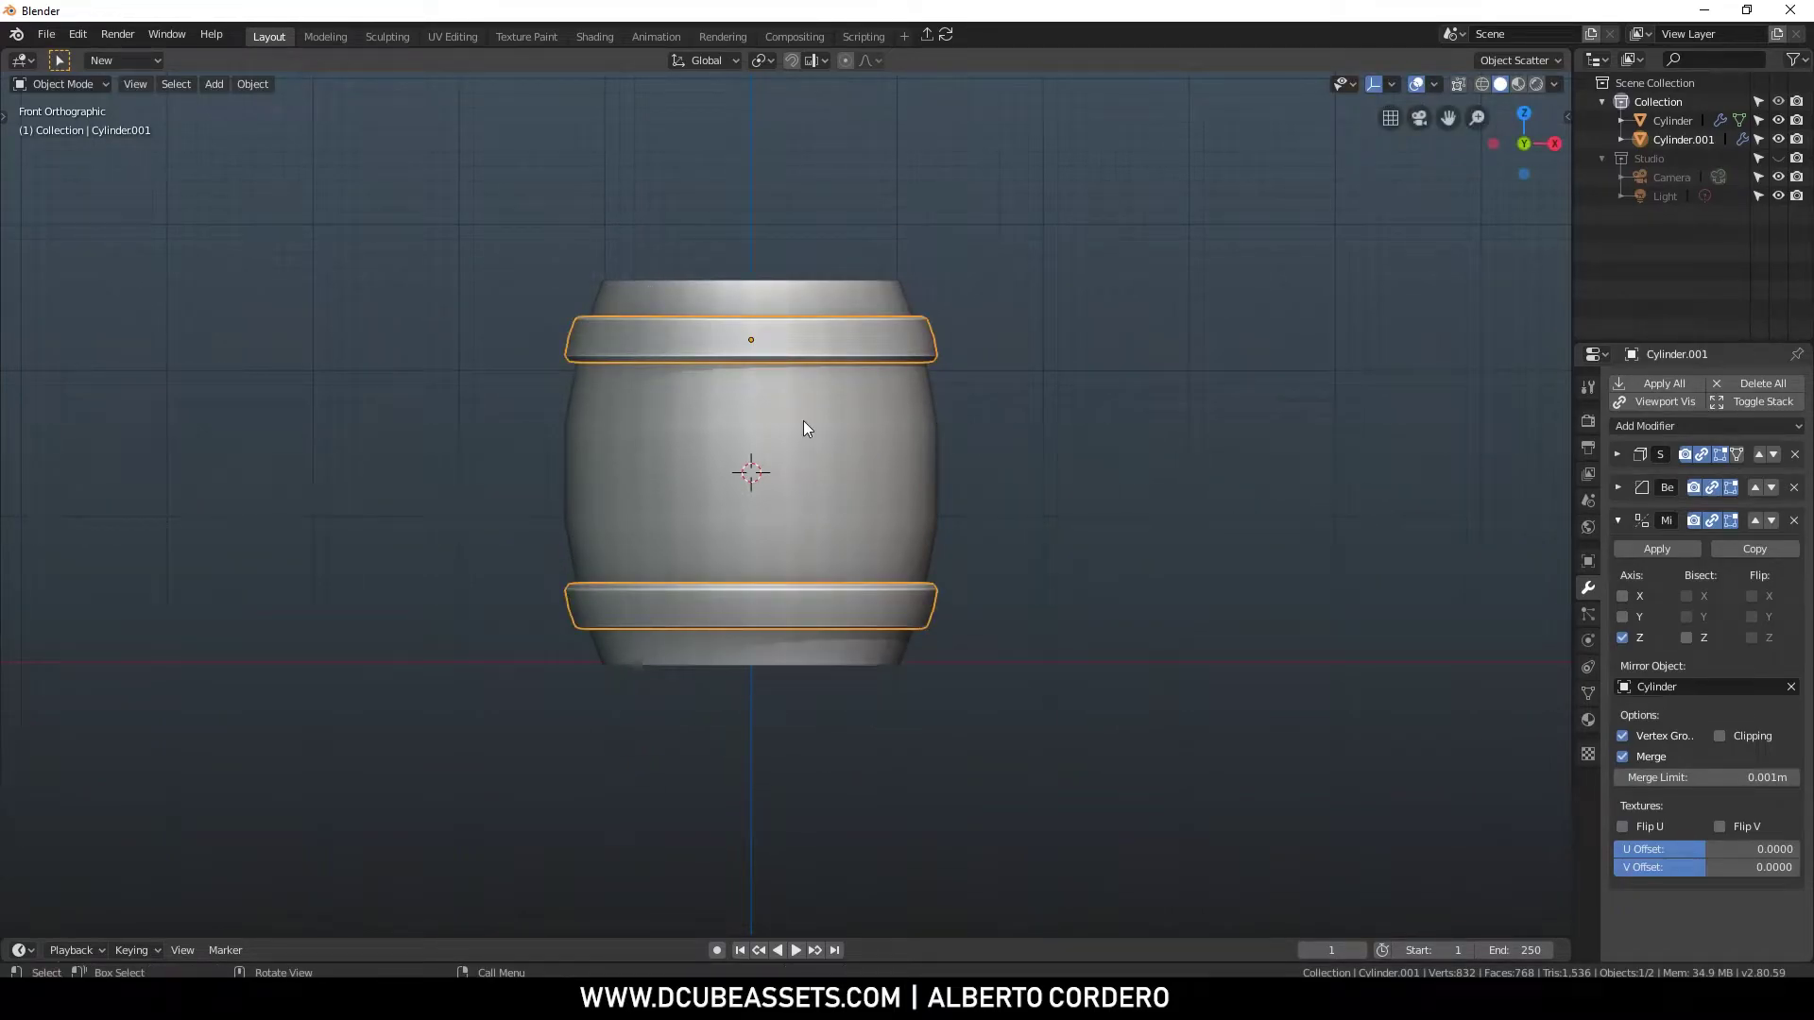
pyautogui.keyDown('shift'); pyautogui.moveTo(803, 421); pyautogui.dragTo(816, 413, button='middle'); pyautogui.keyUp('shift')
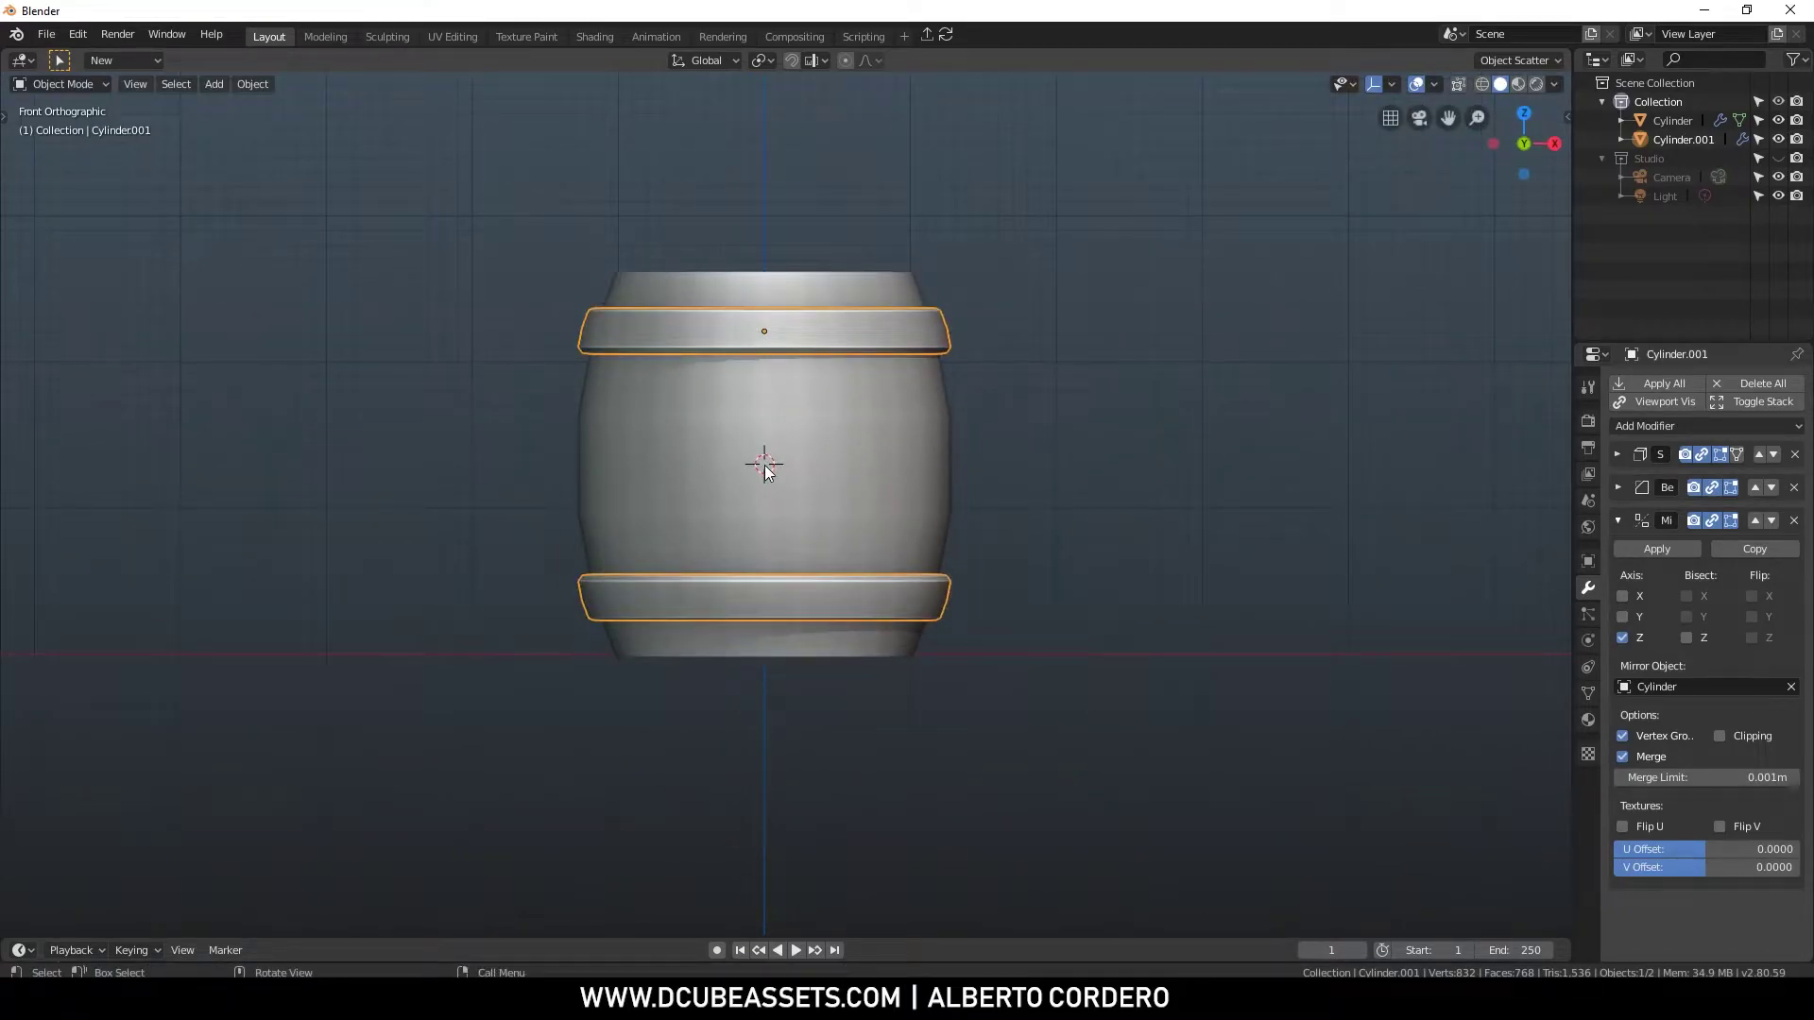
pyautogui.press('r')
pyautogui.press('Escape')
# Add a centered horizontal loop cut around the barrel body's middle and scale it slightly outward
pyautogui.hotkey('alt', 'a')
pyautogui.keyDown('shift'); pyautogui.moveTo(991, 315); pyautogui.dragTo(876, 278, button='middle'); pyautogui.keyUp('shift')
pyautogui.scroll(1, 677, 412)
pyautogui.click(677, 414)
pyautogui.press('Tab')
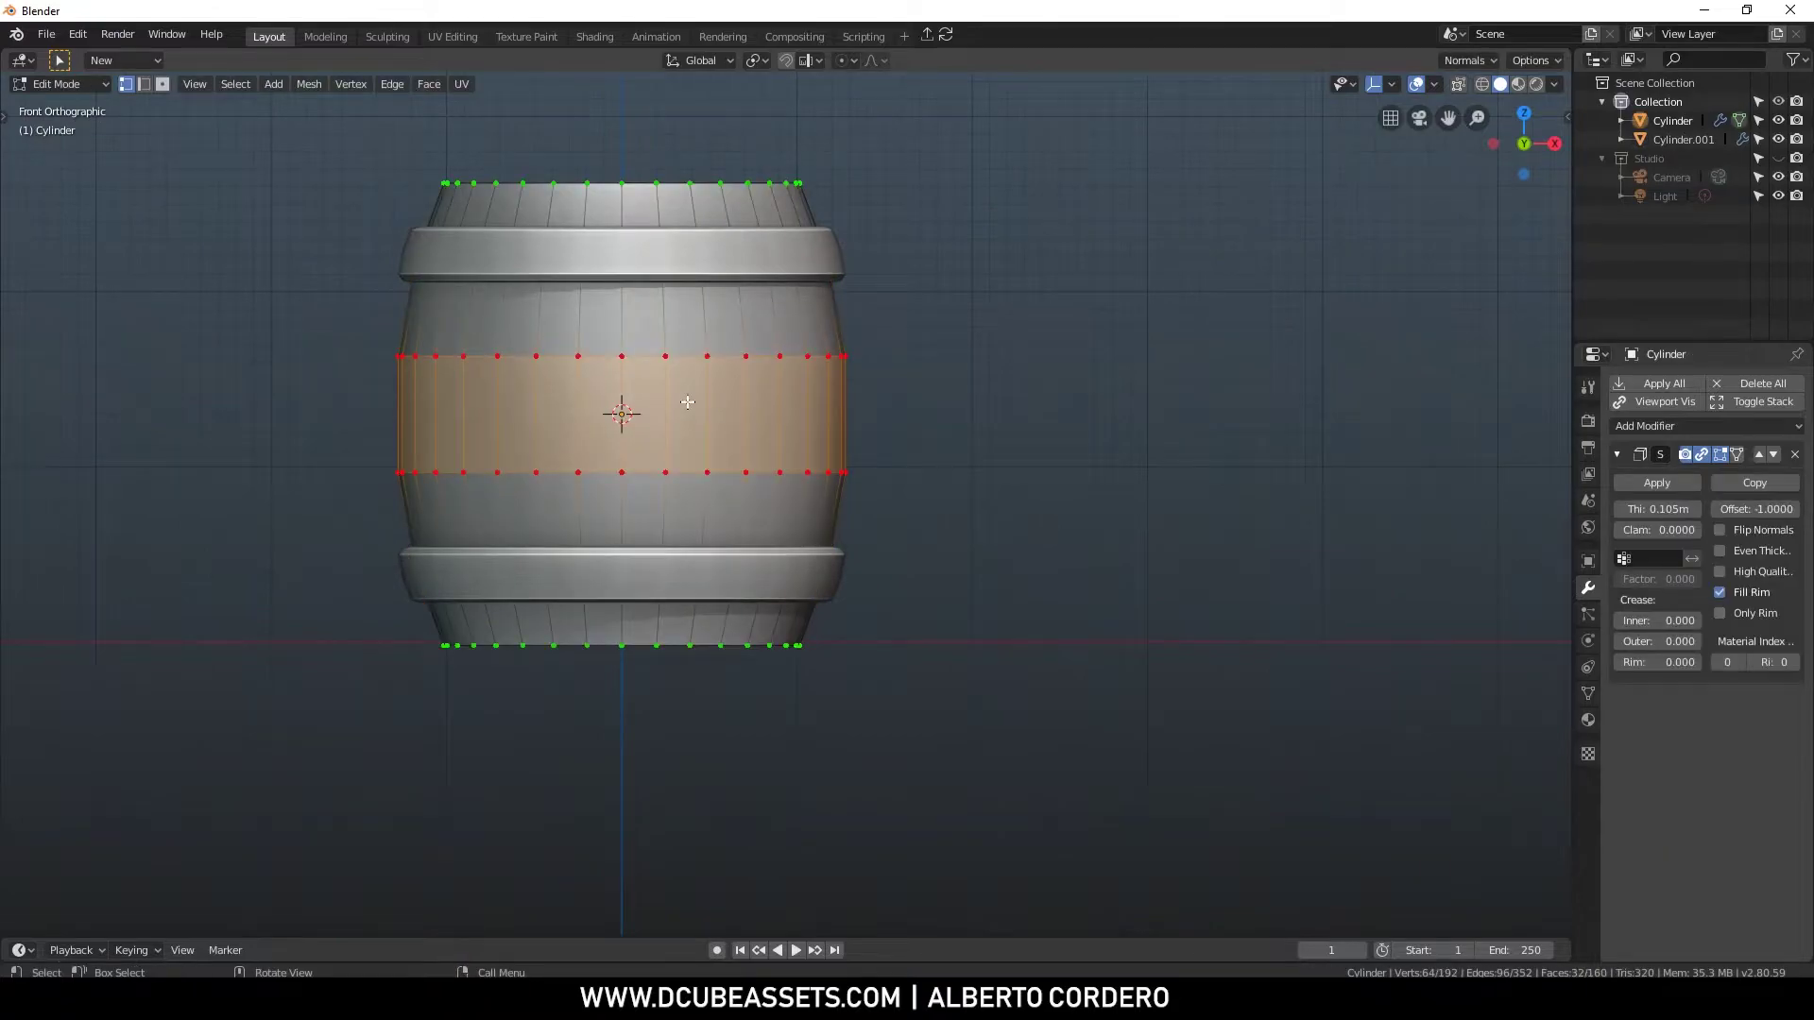
pyautogui.hotkey('ctrl', 'r')
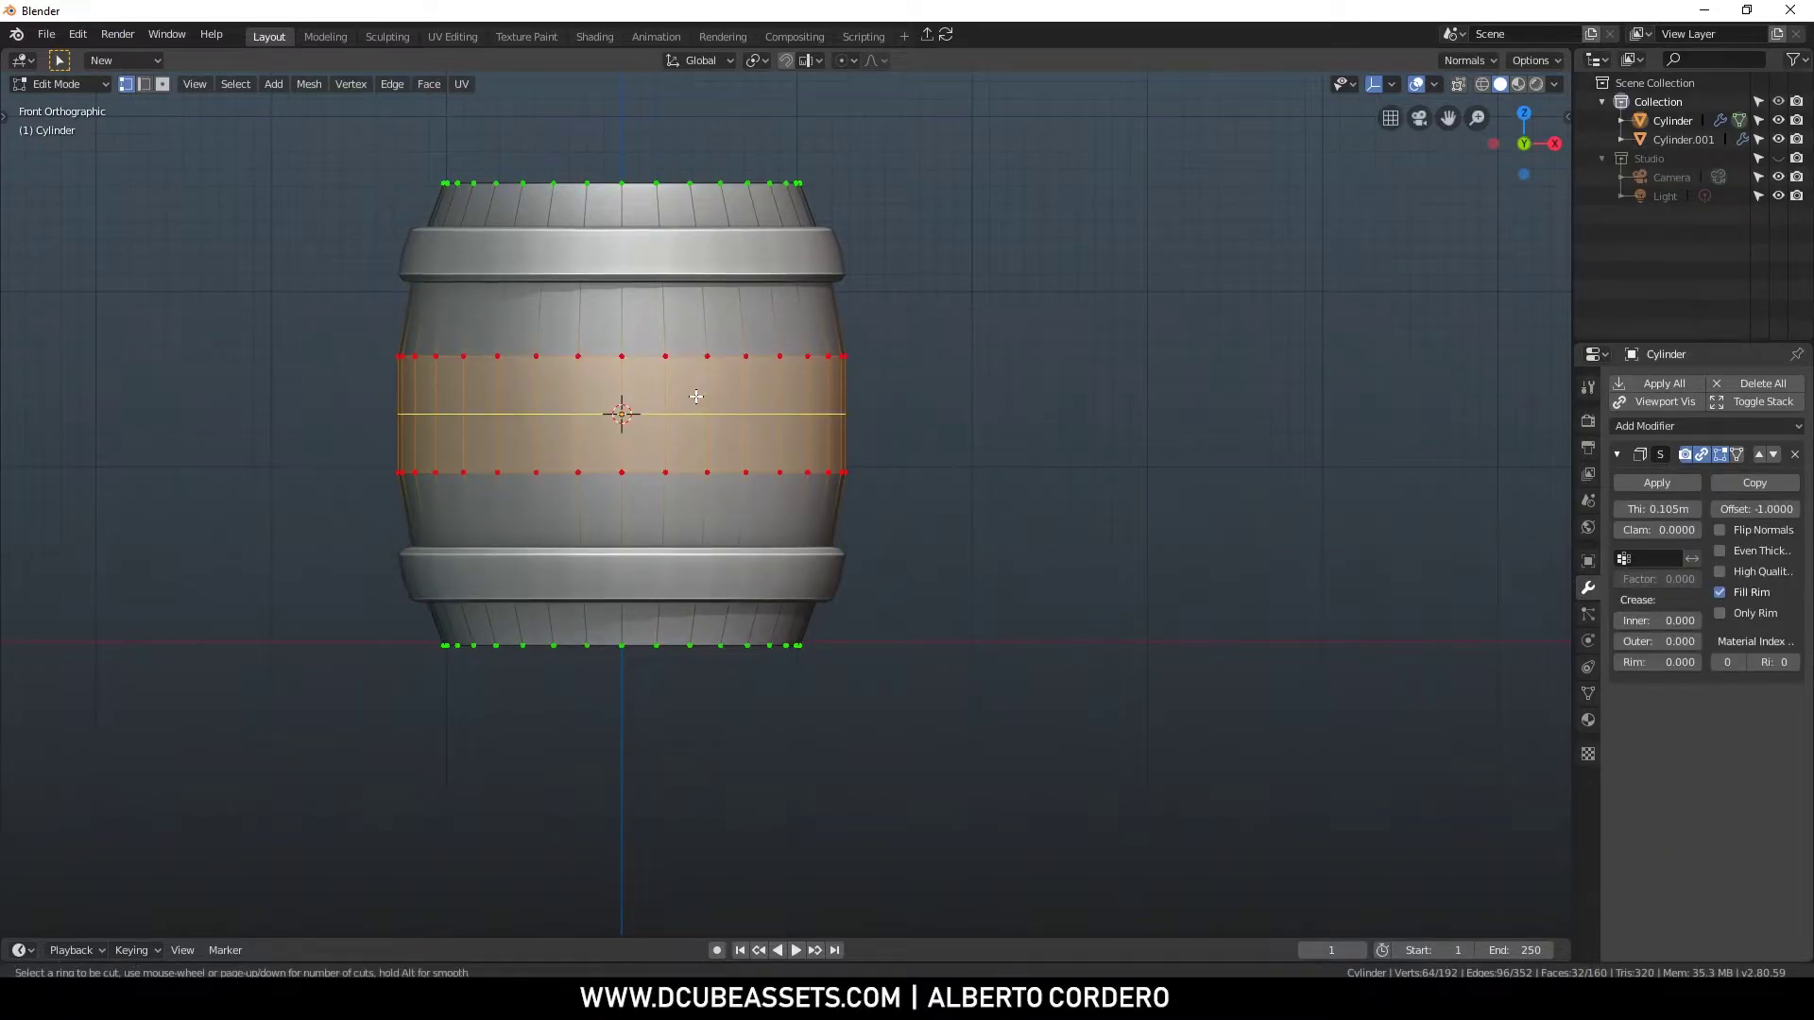
pyautogui.click(714, 386)
pyautogui.rightClick(718, 390)
pyautogui.scroll(1, 728, 378)
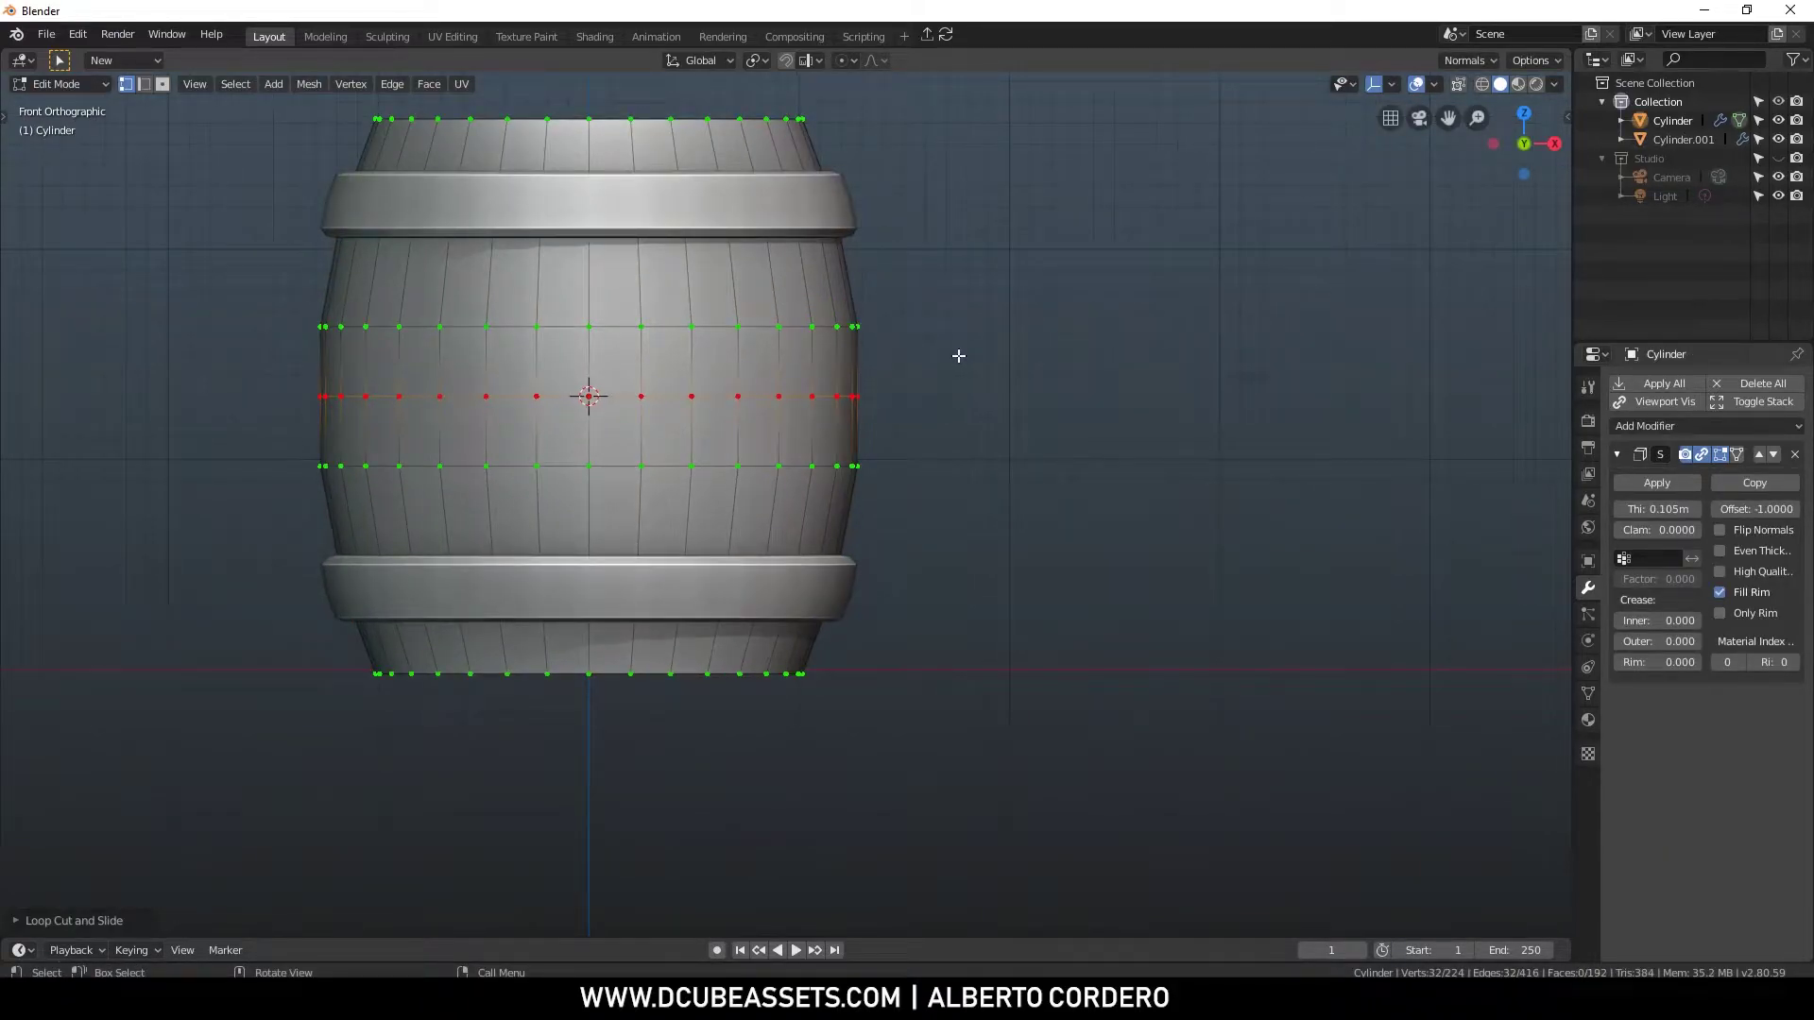
pyautogui.press('s')
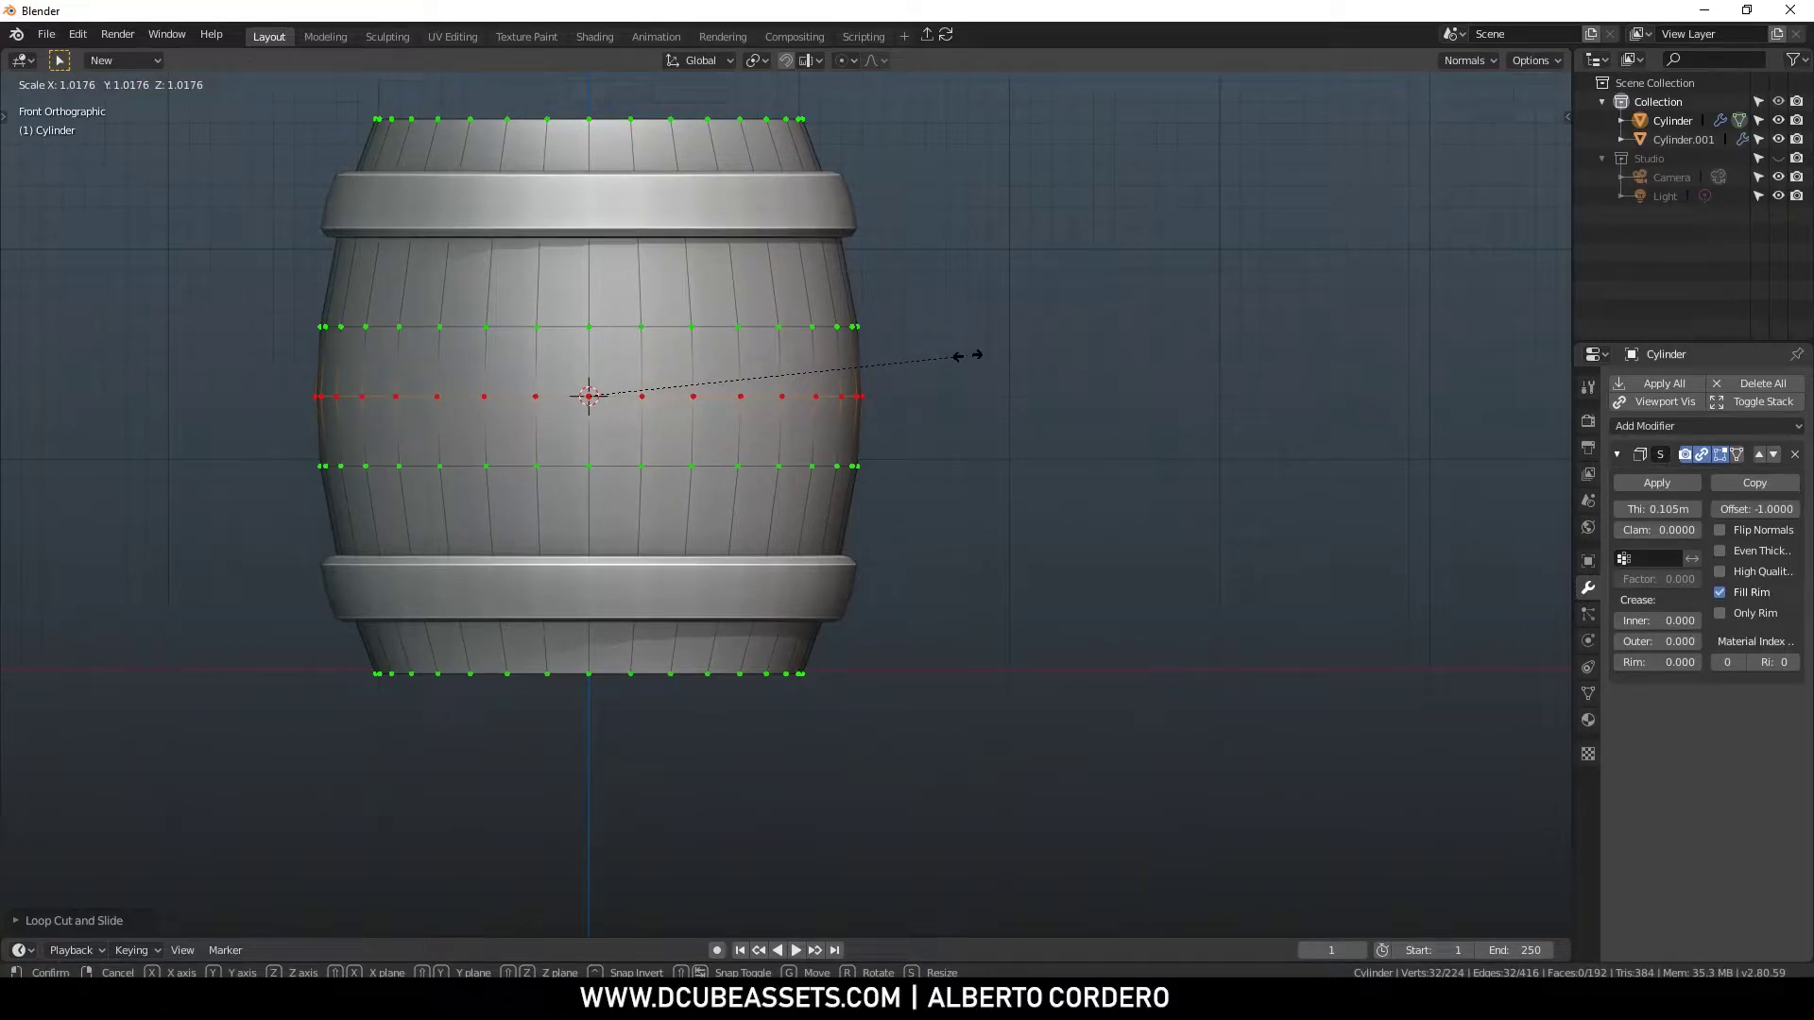
pyautogui.click(958, 356)
# Edge-slide the loops directly above and below the barrel's middle loop slightly away from it
pyautogui.keyDown('alt'); pyautogui.click(813, 325); pyautogui.keyUp('alt')
pyautogui.press('g')
pyautogui.press('g')
pyautogui.click(955, 284)
pyautogui.keyDown('alt'); pyautogui.click(769, 463); pyautogui.keyUp('alt')
pyautogui.press('g')
pyautogui.press('g')
pyautogui.click(834, 385)
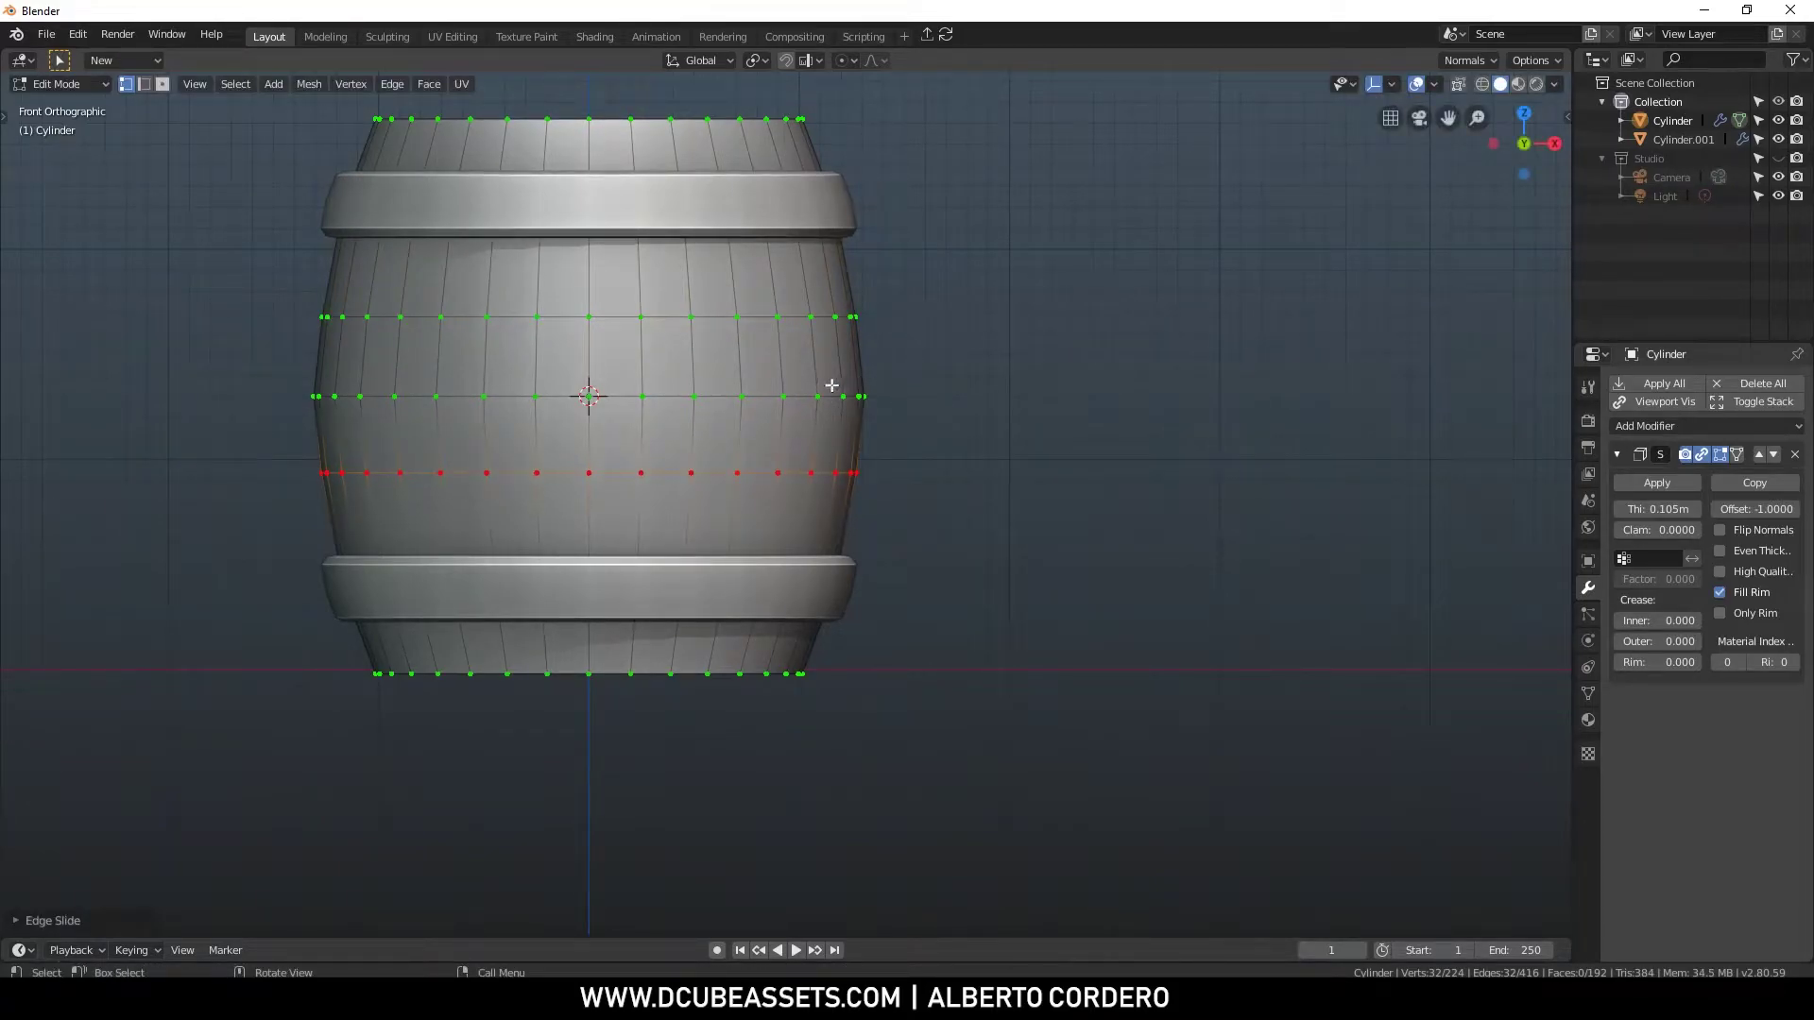
# Fine-tune the scale of the barrel's three central edge loops to smooth its bulging profile
pyautogui.press('s')
pyautogui.click(983, 373)
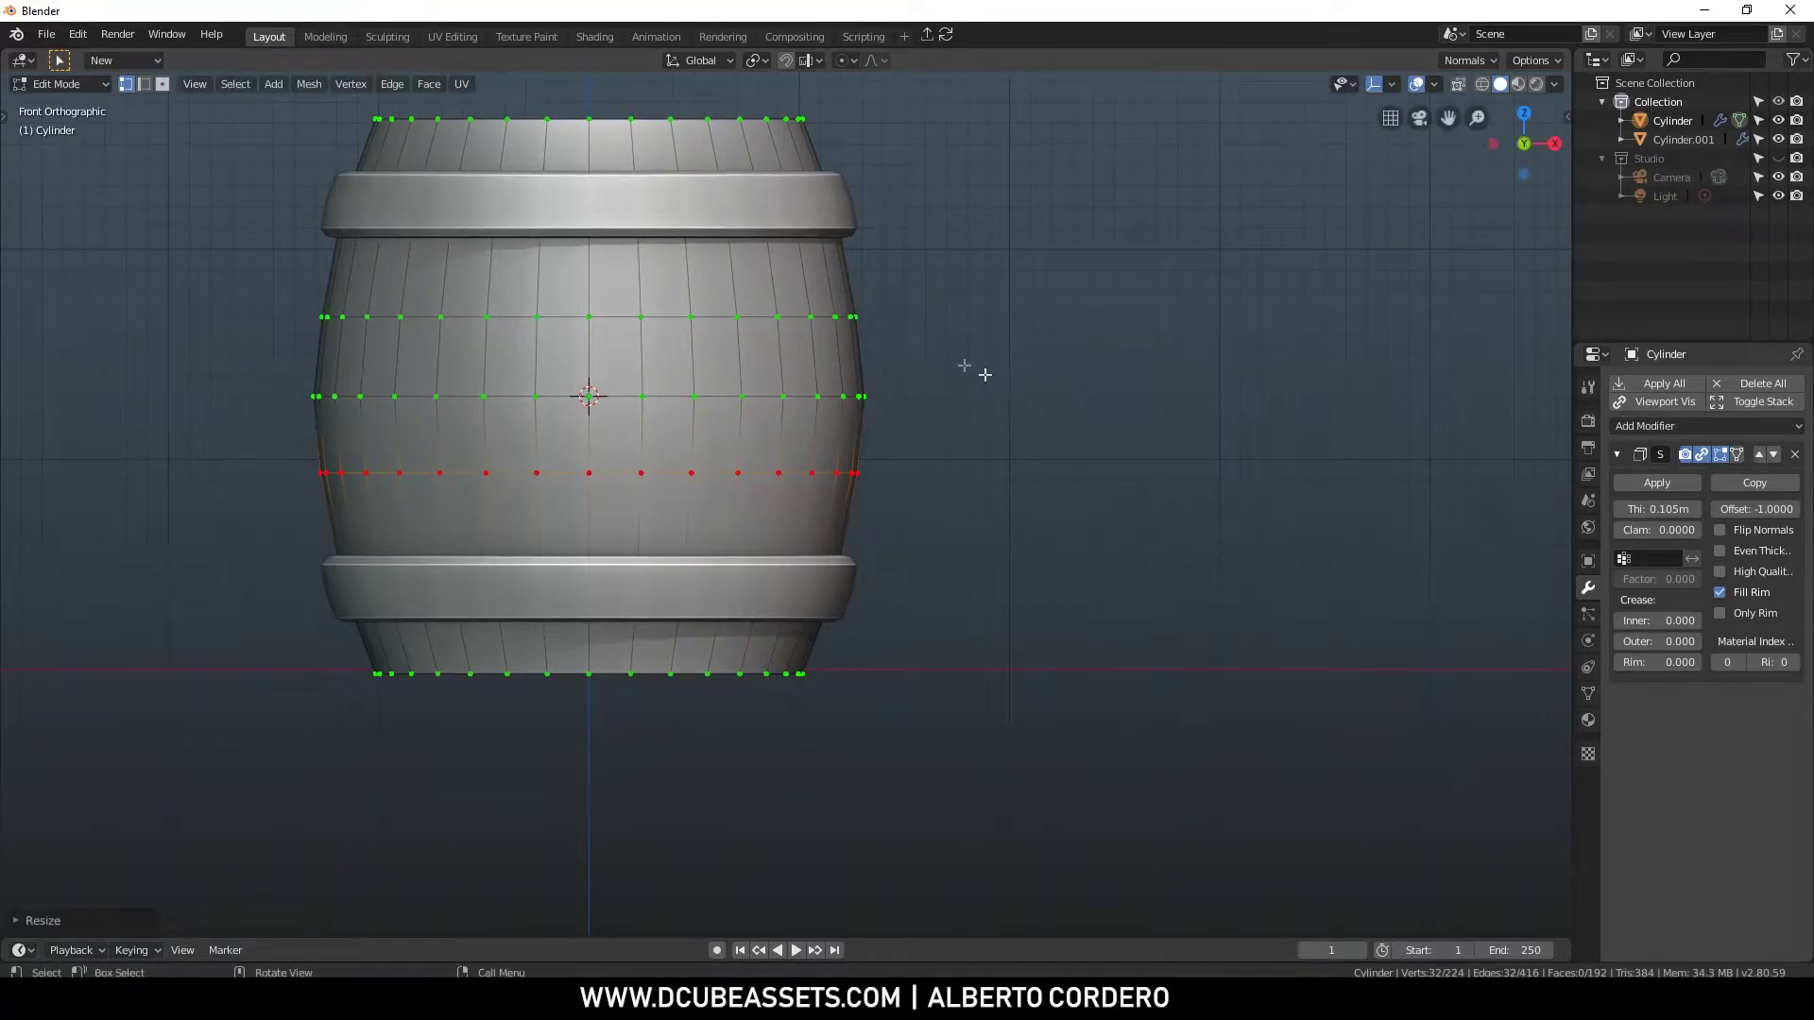
pyautogui.keyDown('alt'); pyautogui.keyDown('shift'); pyautogui.click(831, 318); pyautogui.keyUp('shift'); pyautogui.keyUp('alt')
pyautogui.press('s')
pyautogui.click(984, 324)
pyautogui.keyDown('alt'); pyautogui.click(862, 396); pyautogui.keyUp('alt')
pyautogui.press('s')
pyautogui.click(1017, 384)
# Duplicate the barrel's three central edge loops in place and separate the copy into its own object
pyautogui.scroll(-1, 1011, 385)
pyautogui.keyDown('alt'); pyautogui.click(753, 350); pyautogui.keyUp('alt')
pyautogui.keyDown('alt'); pyautogui.keyDown('shift'); pyautogui.click(768, 416); pyautogui.keyUp('shift'); pyautogui.keyUp('alt')
pyautogui.keyDown('alt'); pyautogui.keyDown('shift'); pyautogui.click(769, 478); pyautogui.keyUp('shift'); pyautogui.keyUp('alt')
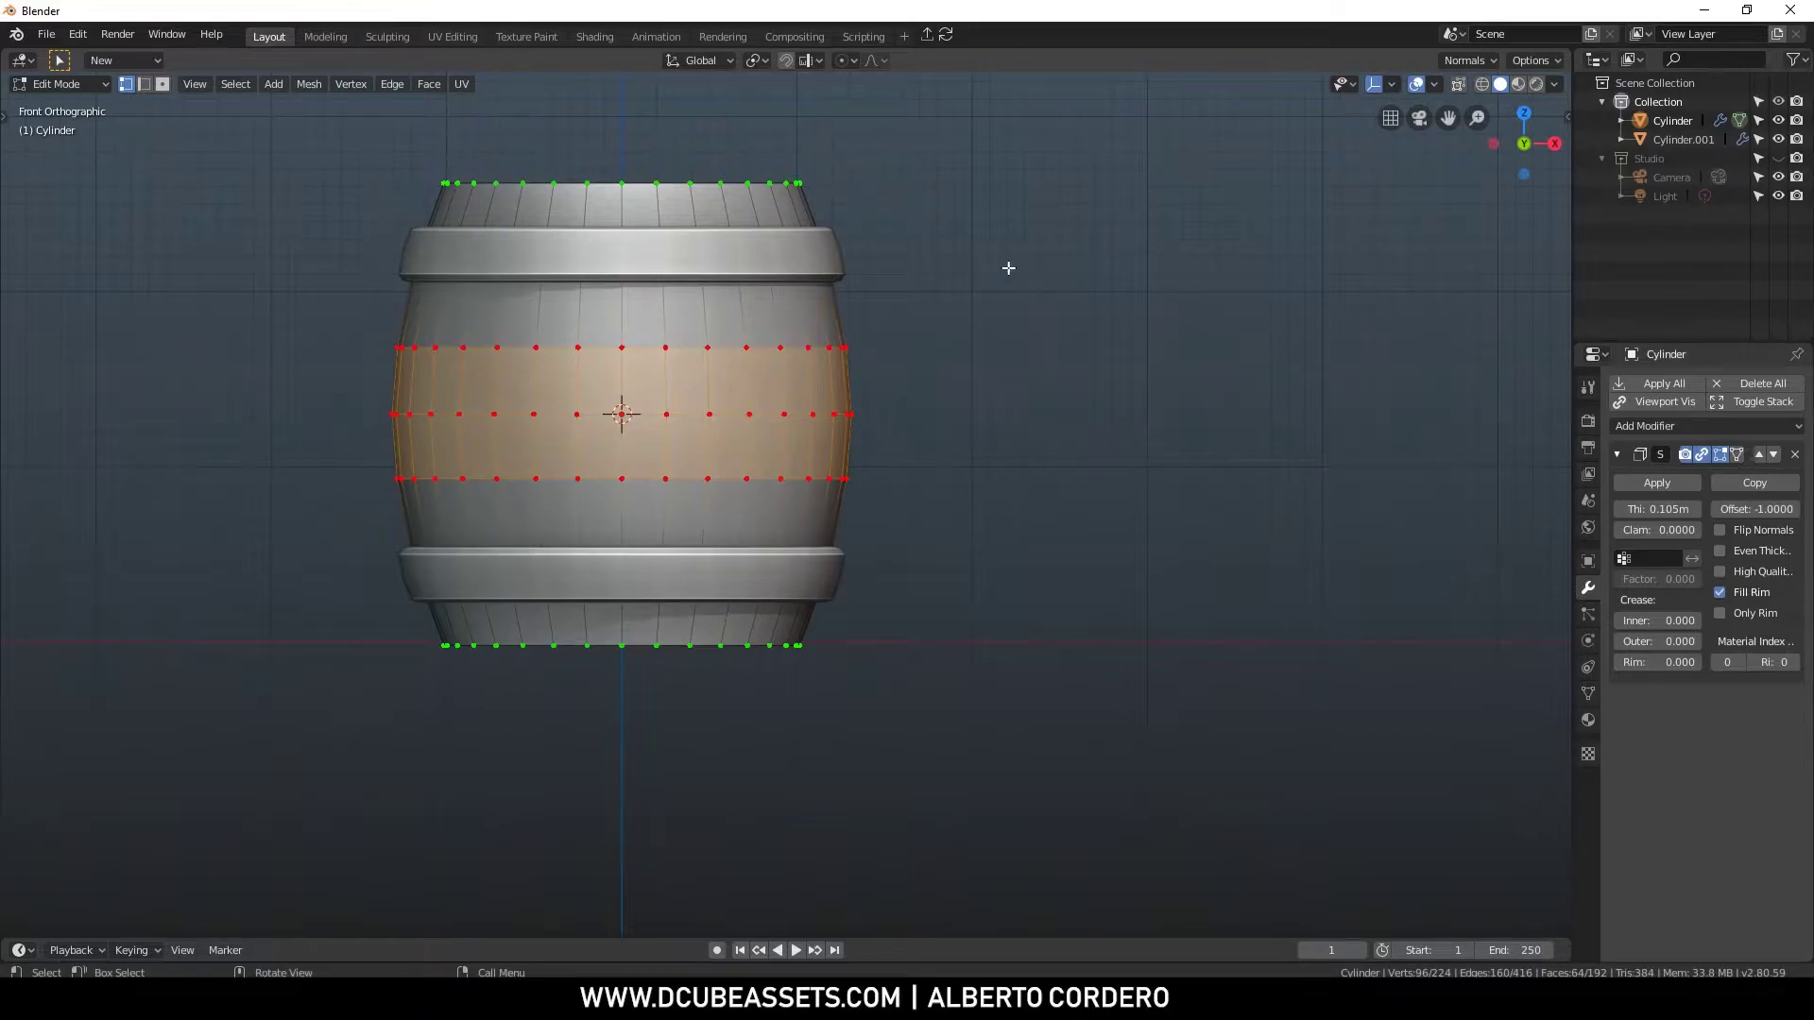
pyautogui.scroll(1, 923, 275)
pyautogui.hotkey('shift', 'd')
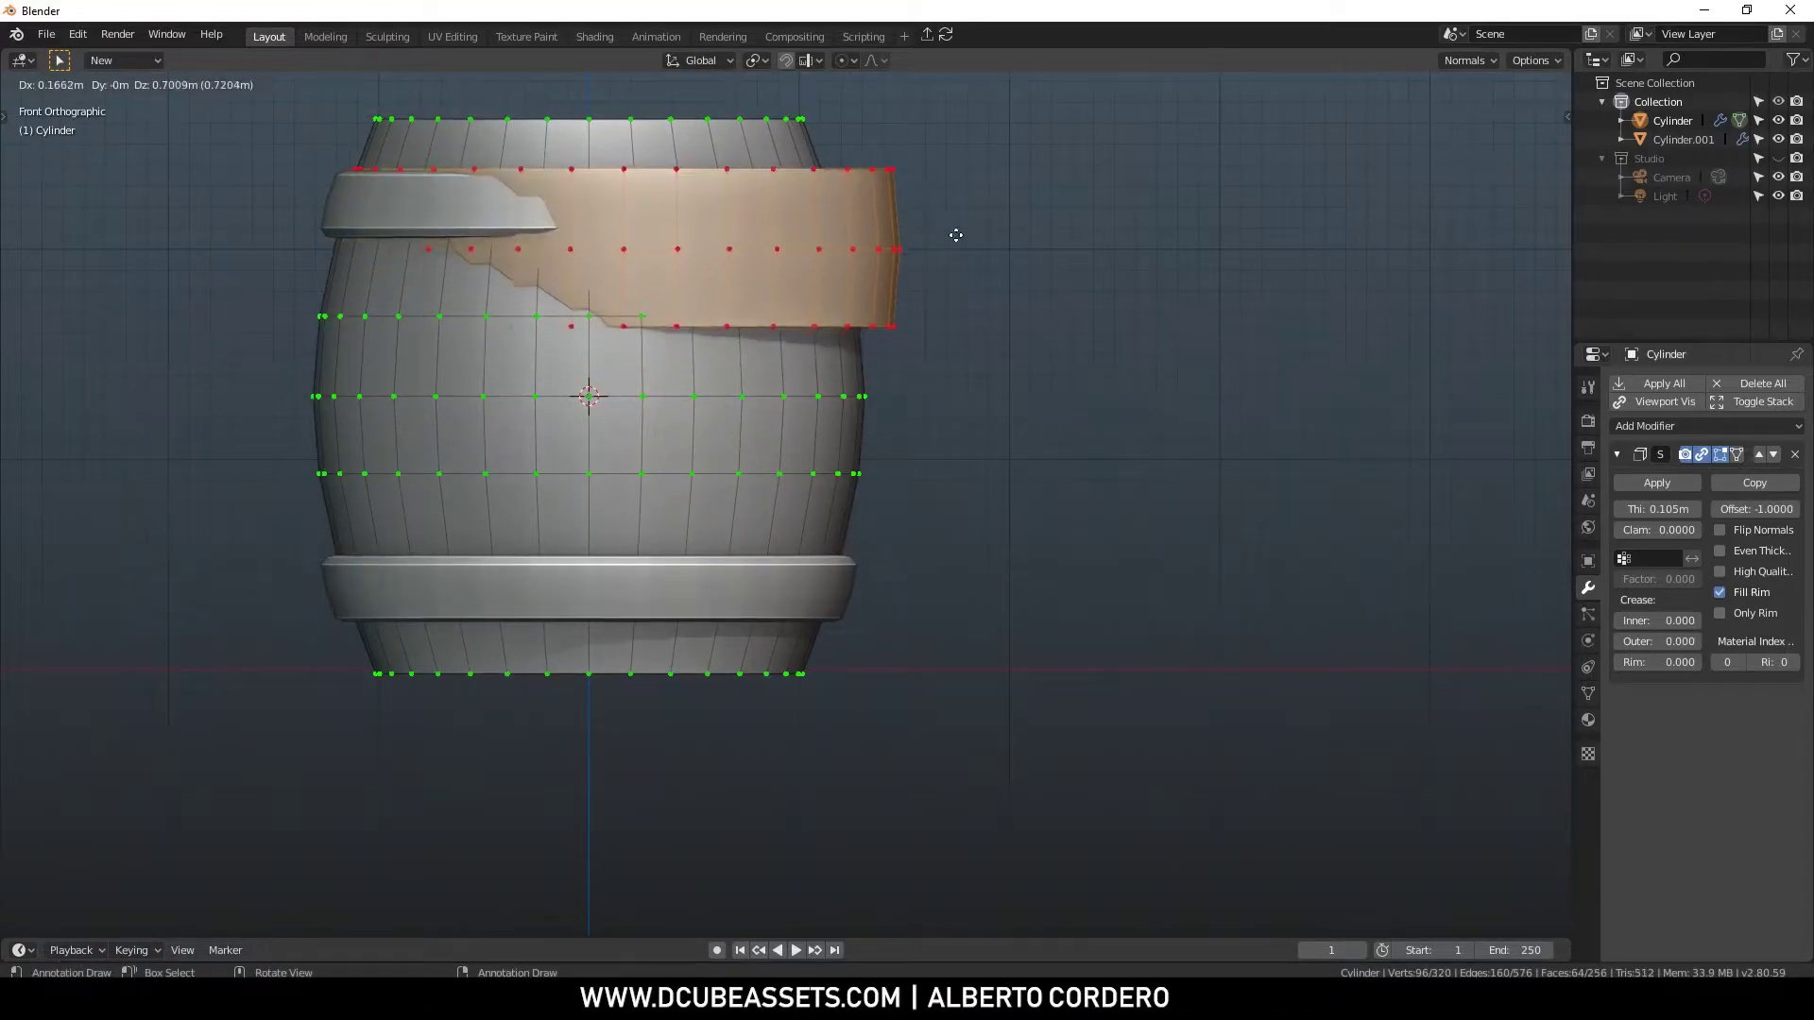
pyautogui.rightClick(873, 330)
pyautogui.press('p')
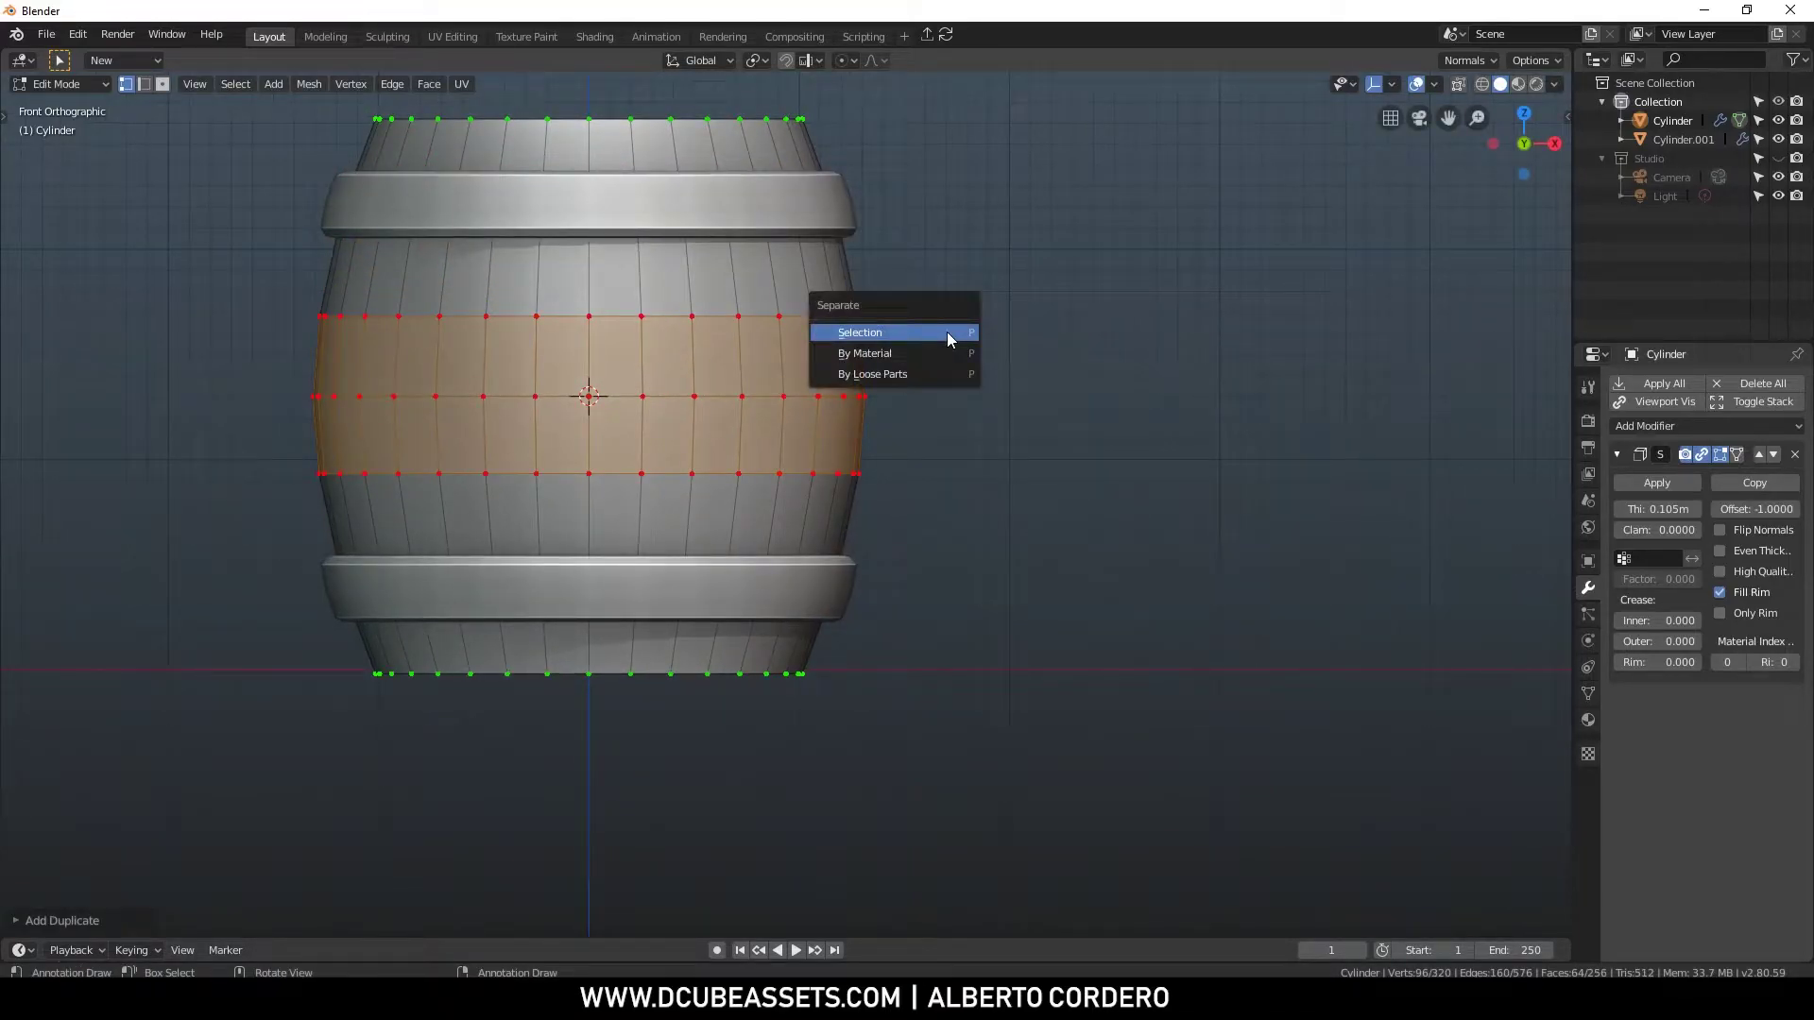
pyautogui.click(921, 333)
# Edge-slide the separated middle band's upper loop down towards its center loop by a factor of about 0.7
pyautogui.press('Tab')
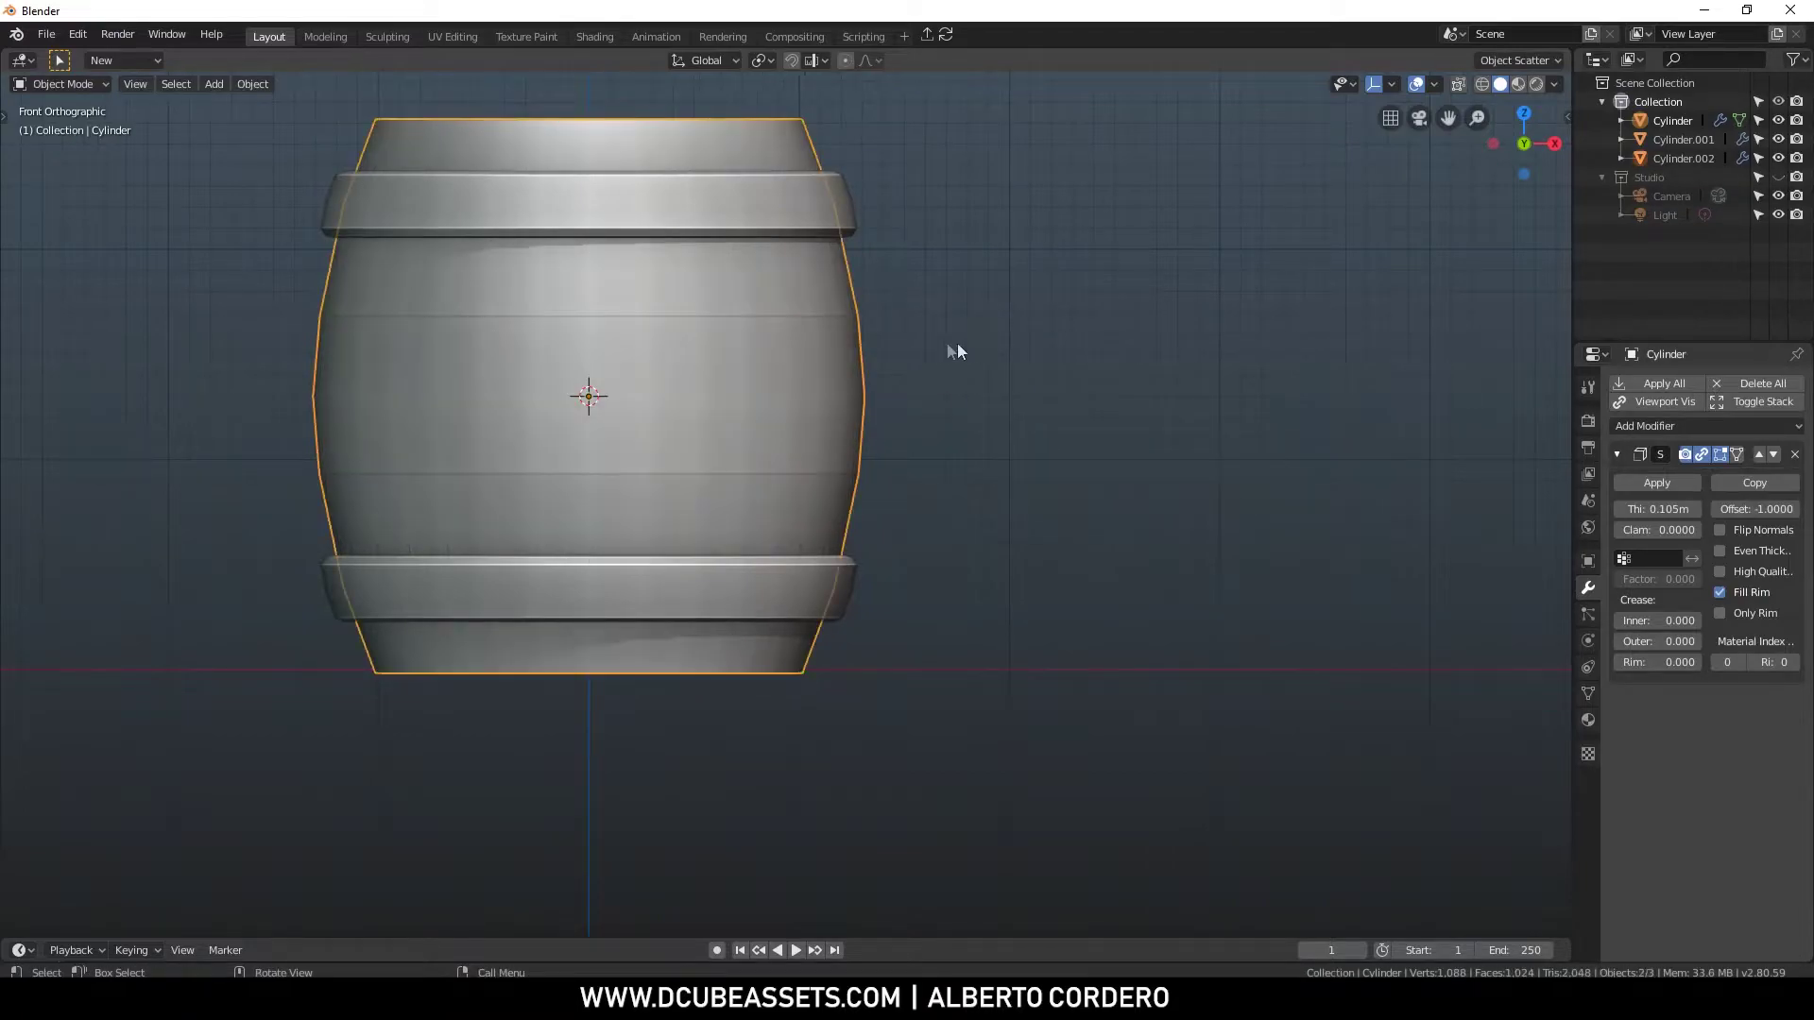
pyautogui.click(851, 348)
pyautogui.moveTo(855, 346); pyautogui.dragTo(905, 344, button='middle')
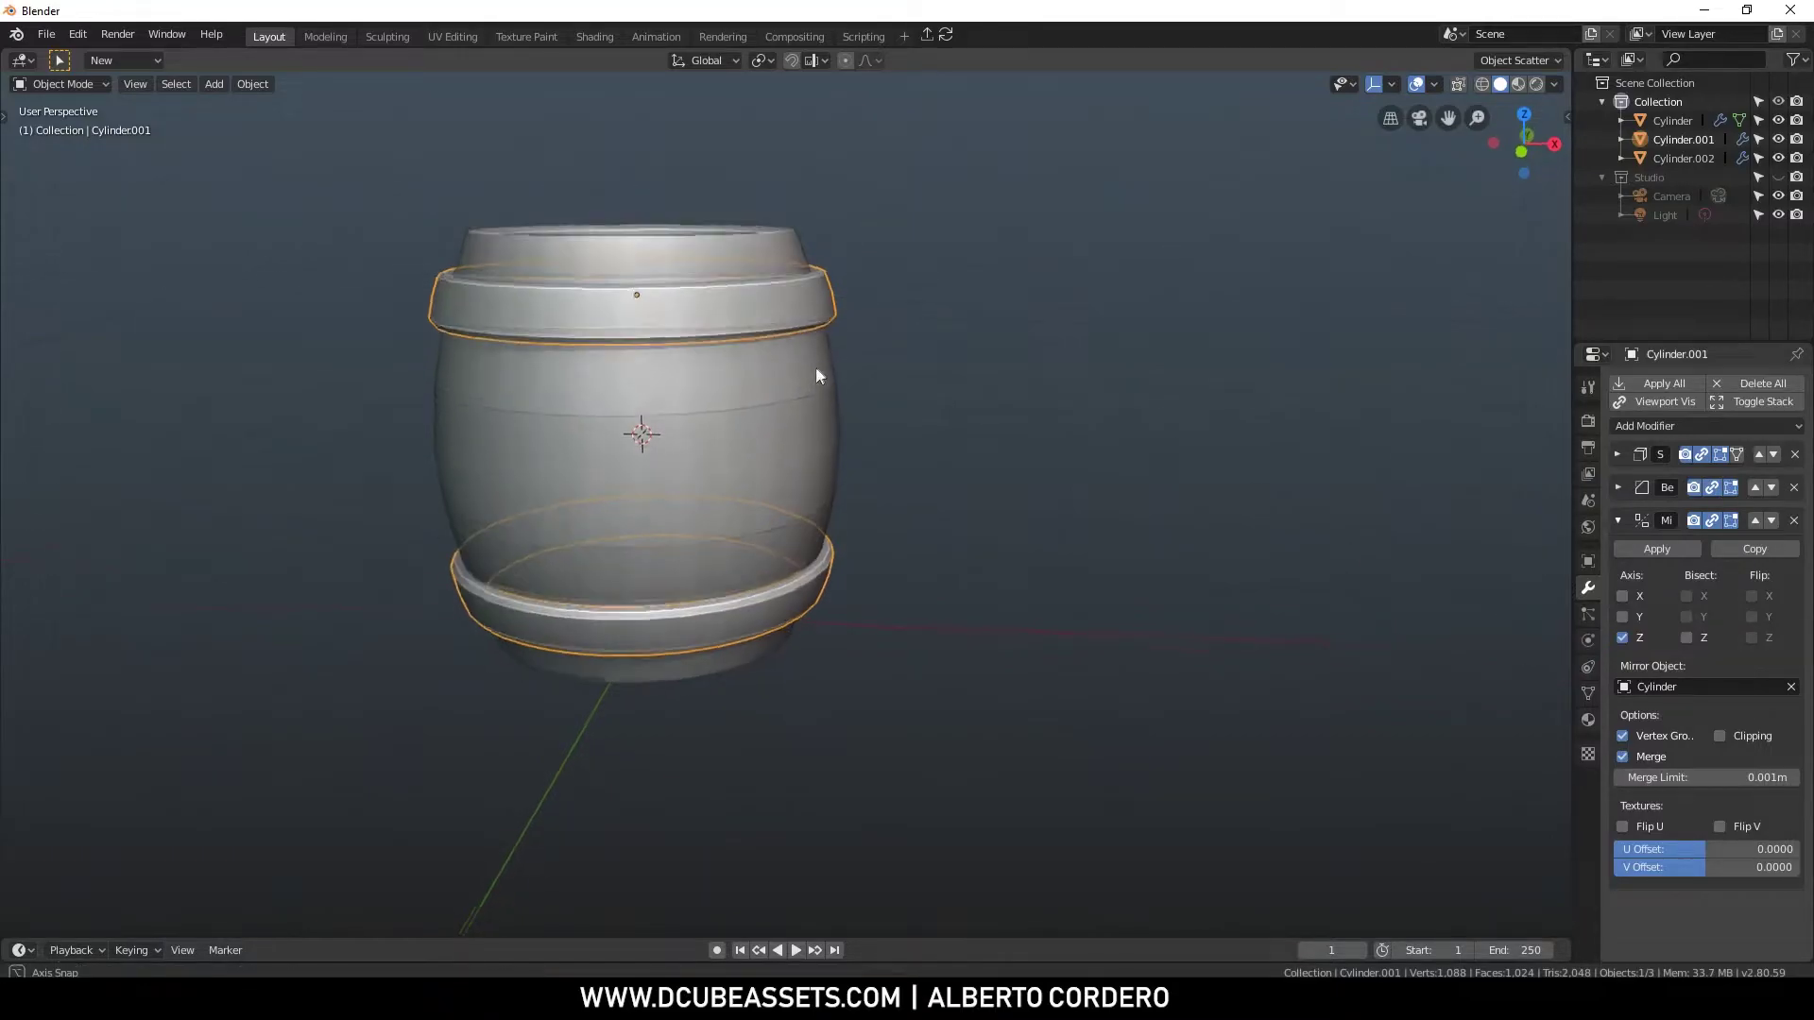
pyautogui.click(835, 408)
pyautogui.click(839, 416)
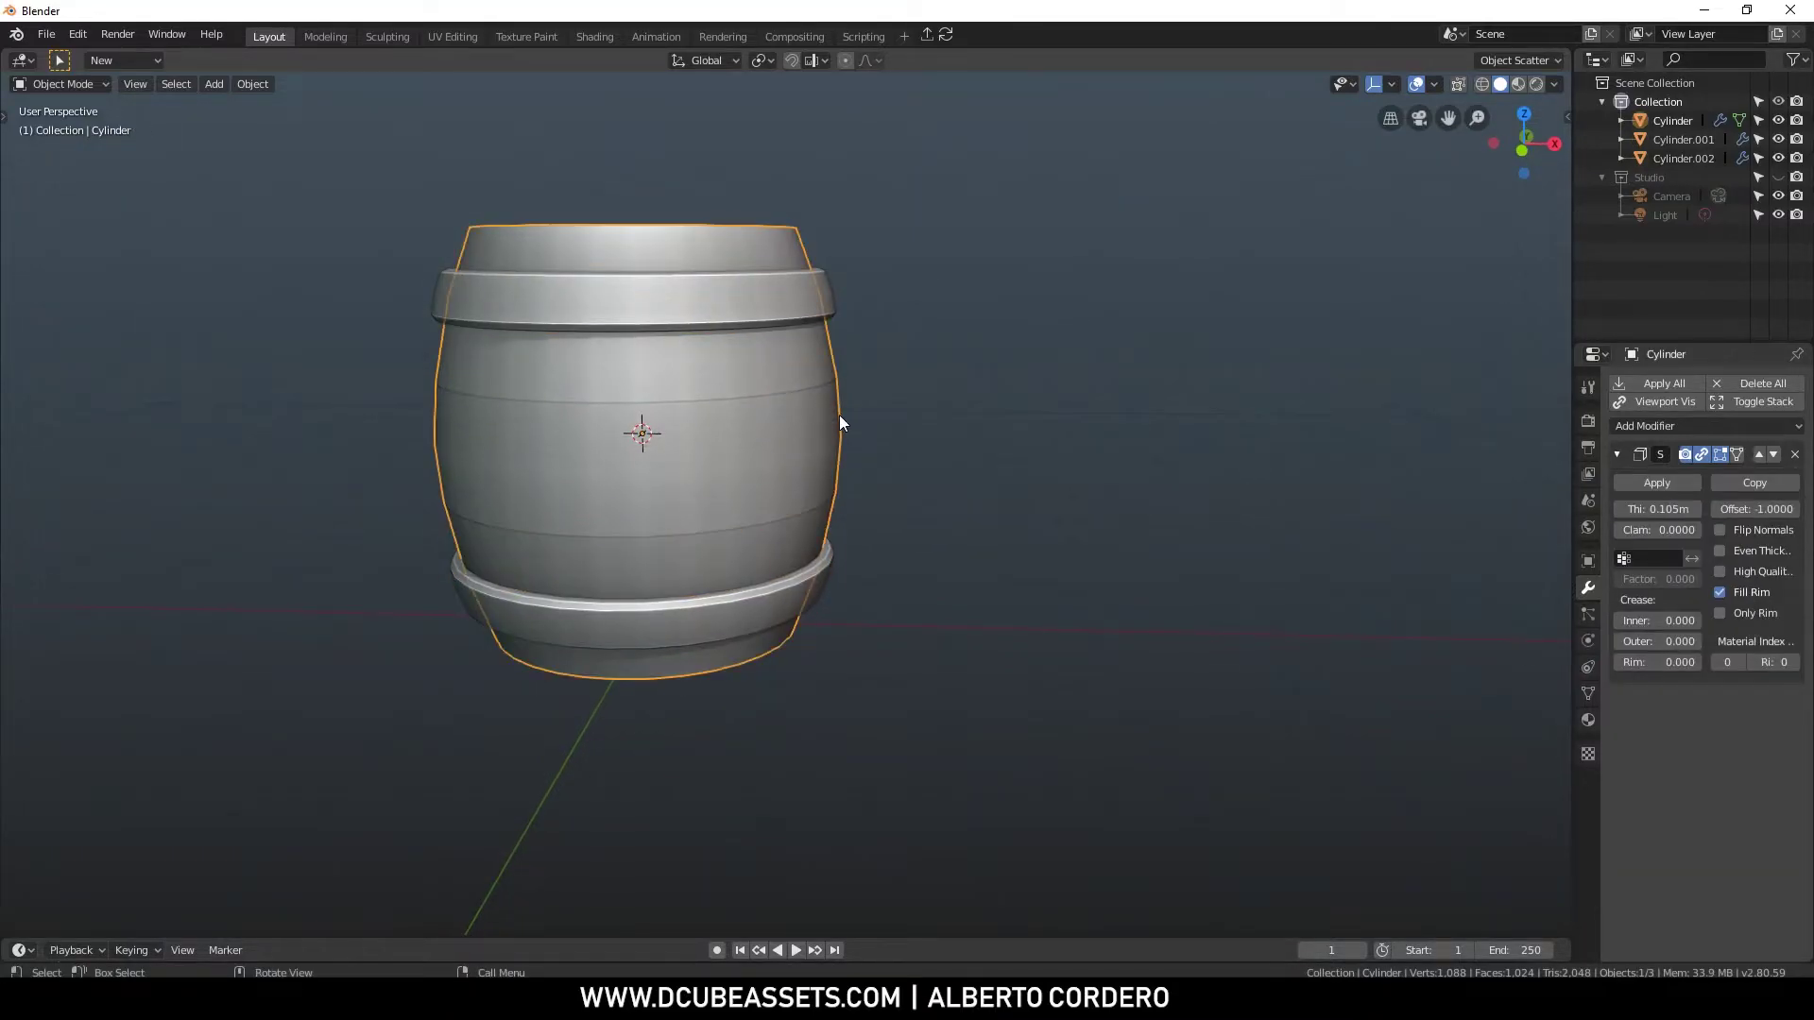
pyautogui.press('Tab')
pyautogui.keyDown('alt'); pyautogui.click(792, 393); pyautogui.keyUp('alt')
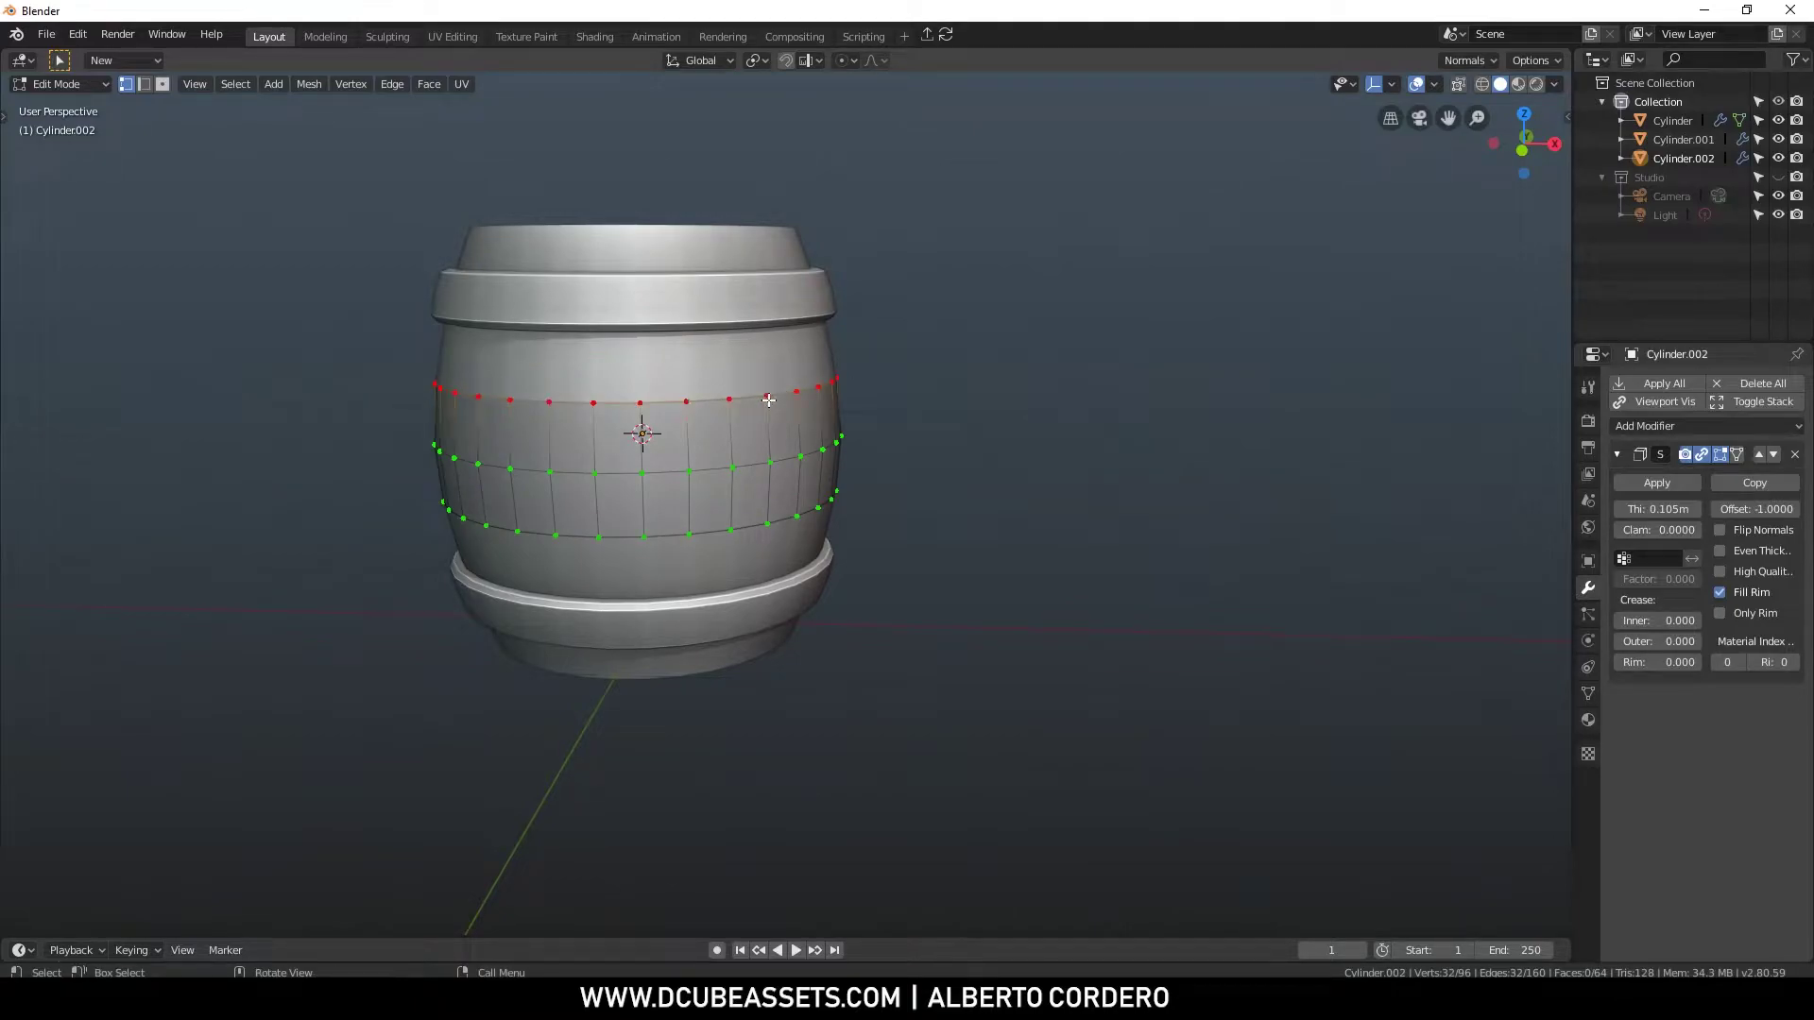
pyautogui.press('g')
pyautogui.press('g')
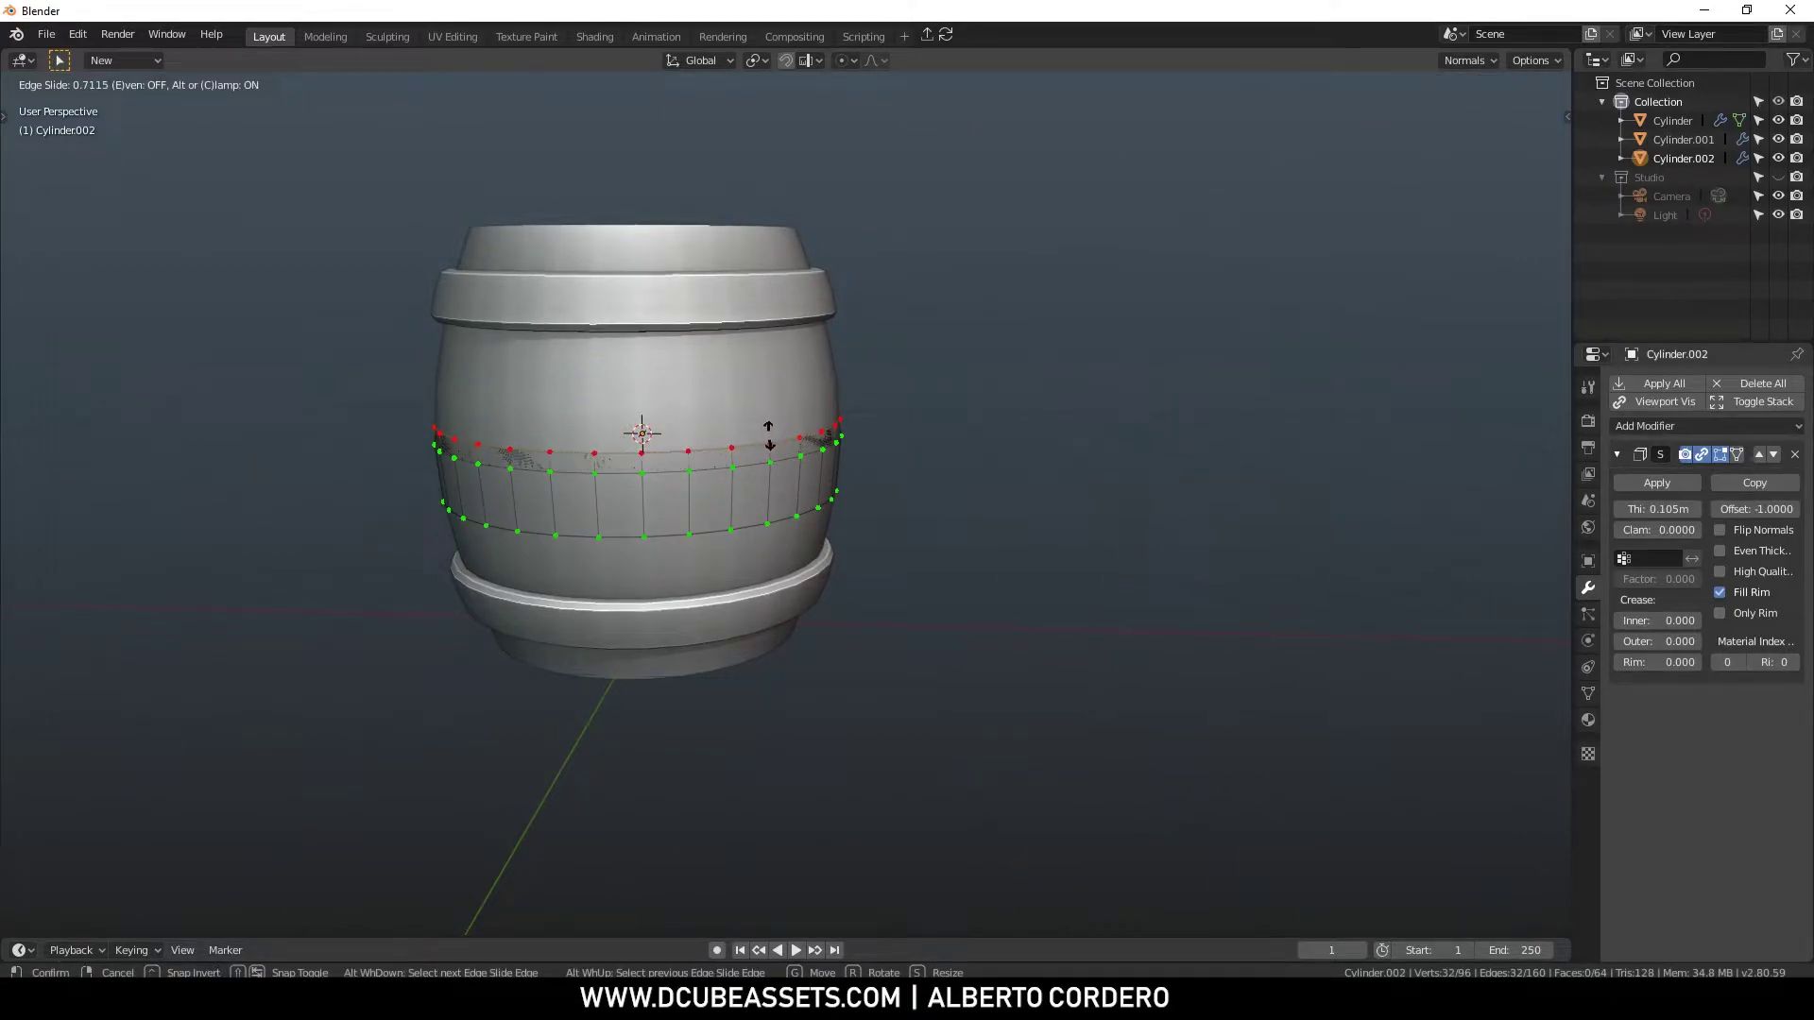
pyautogui.click(768, 437)
# Edge-slide the middle band's lower loop up towards its center loop by a factor of about 0.7
pyautogui.keyDown('alt'); pyautogui.click(751, 513); pyautogui.keyUp('alt')
pyautogui.press('g')
pyautogui.press('g')
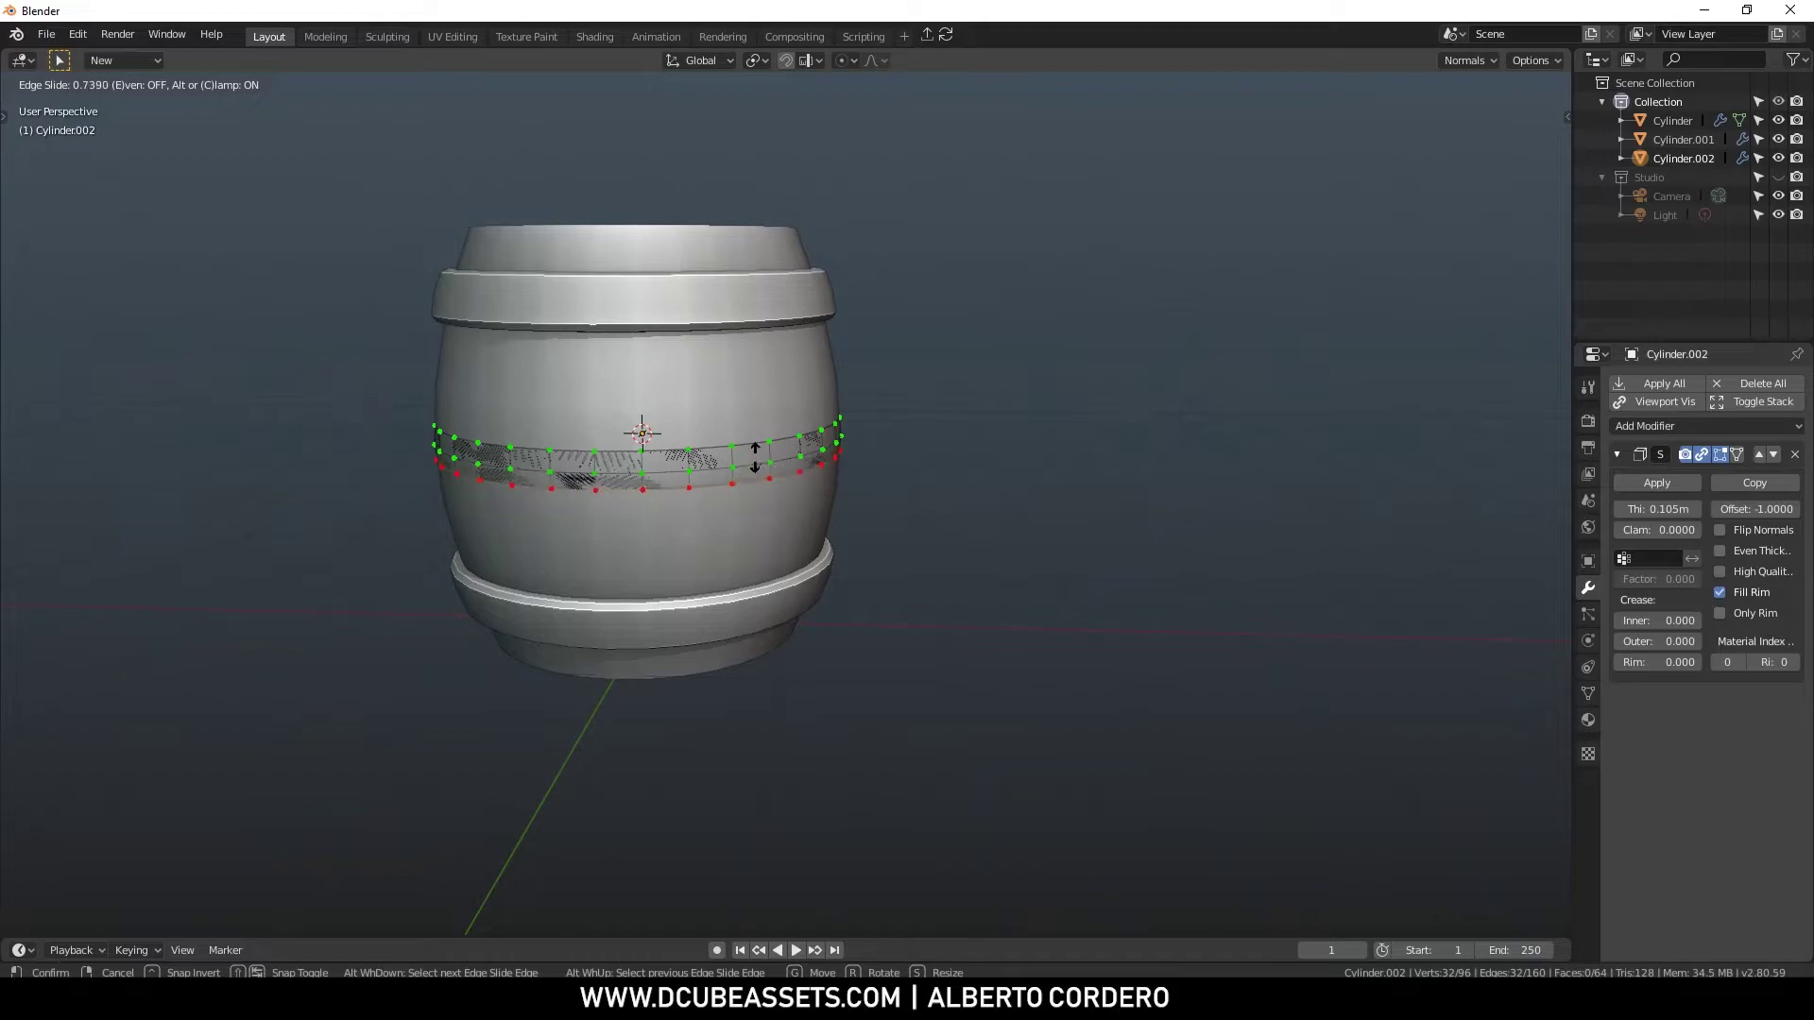
pyautogui.click(751, 474)
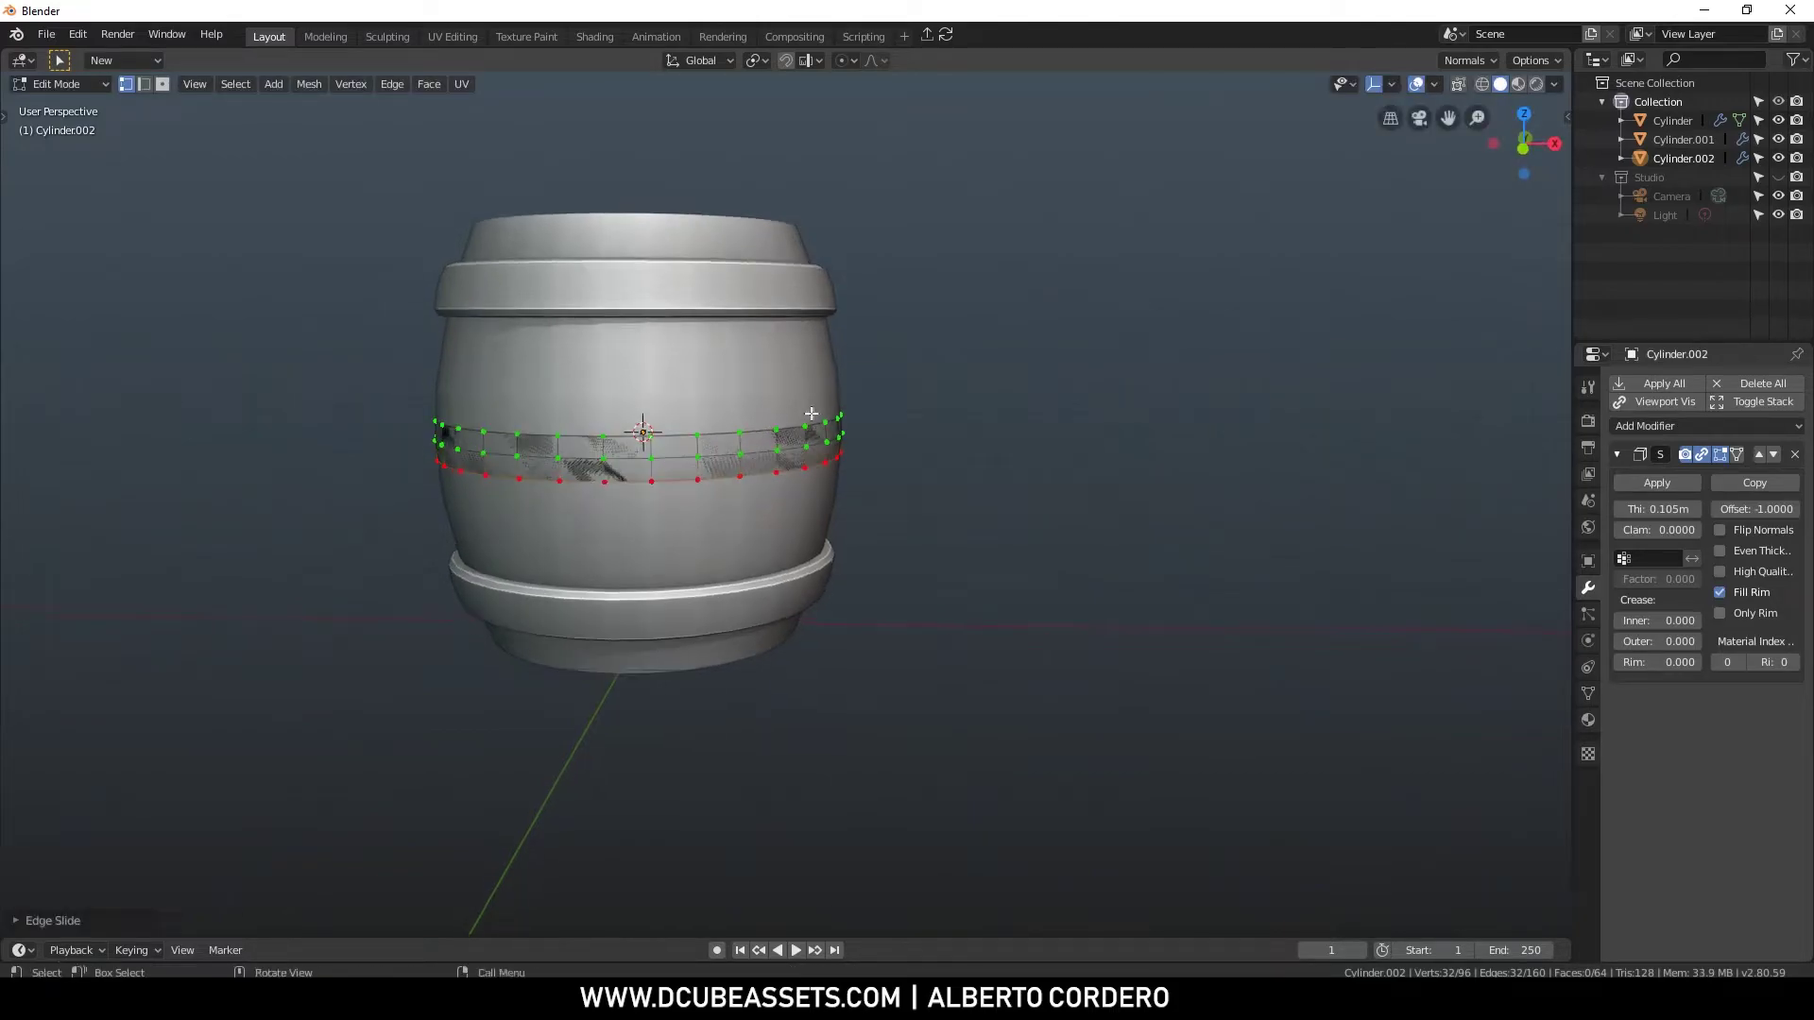
# Copy the modifiers from the upper mirrored band to the middle band by linking Modifiers
pyautogui.press('Tab')
pyautogui.keyDown('shift'); pyautogui.click(825, 301); pyautogui.keyUp('shift')
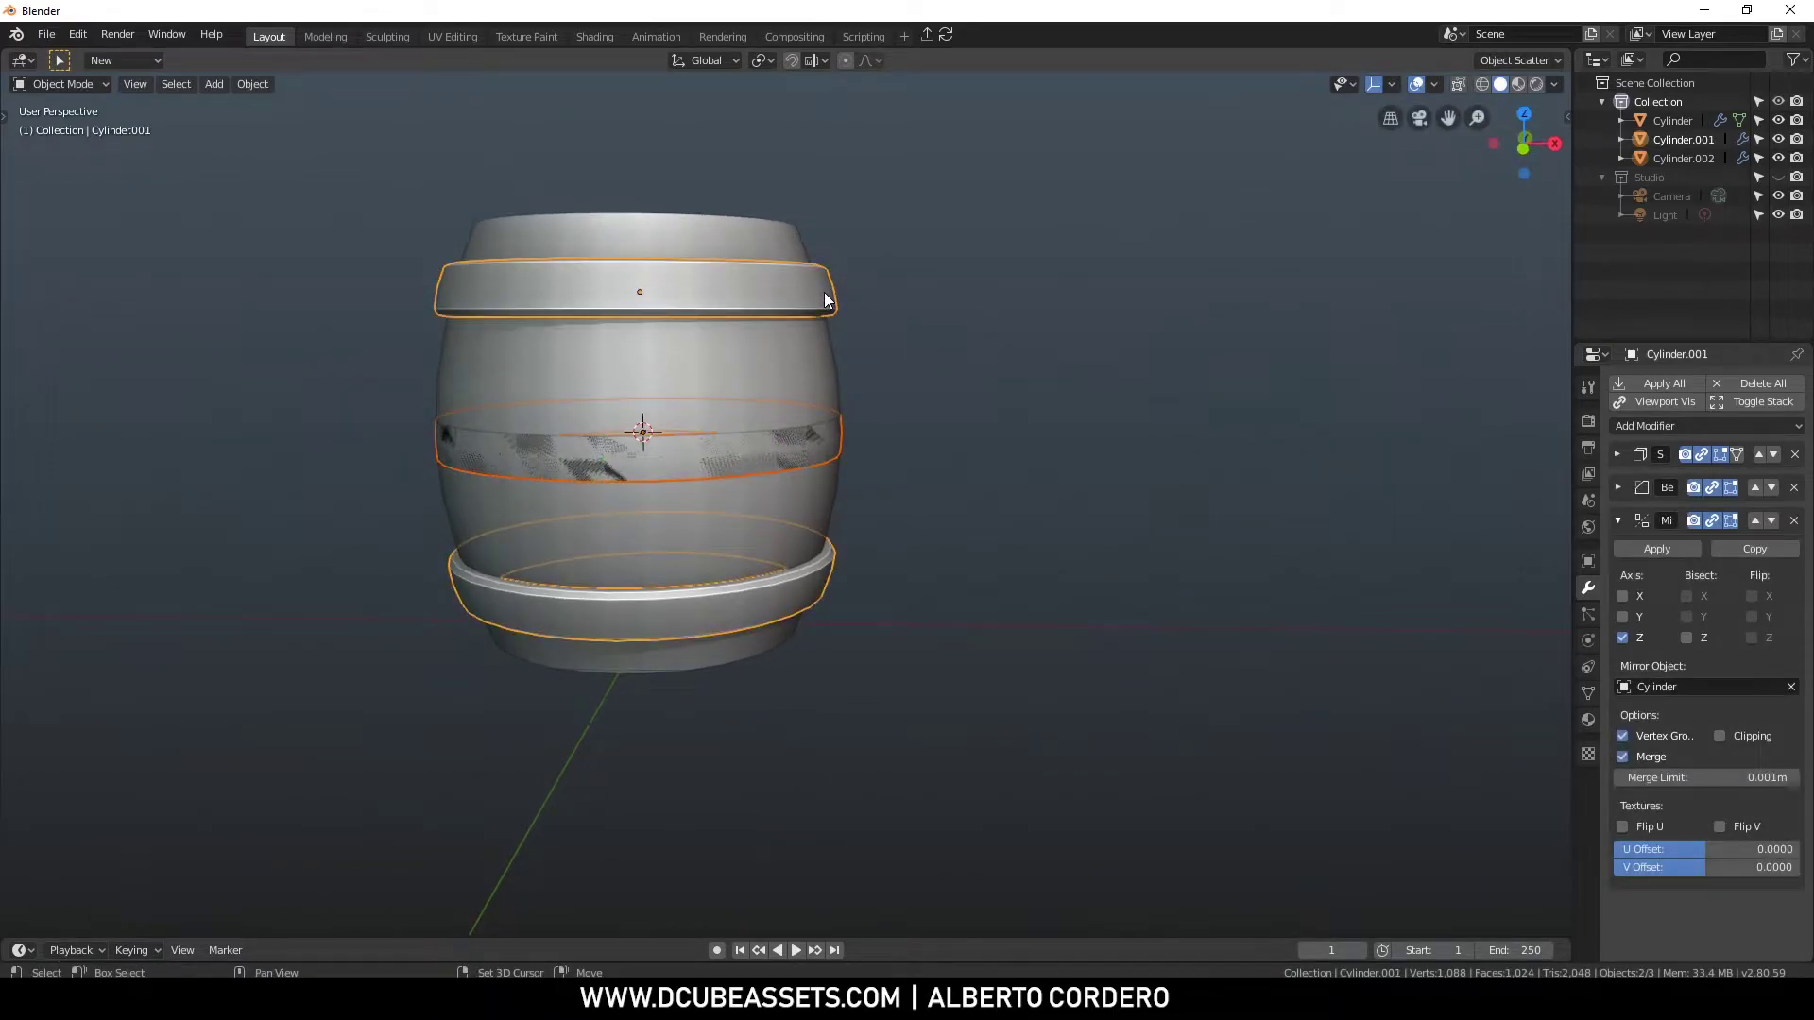
pyautogui.hotkey('ctrl', 'l')
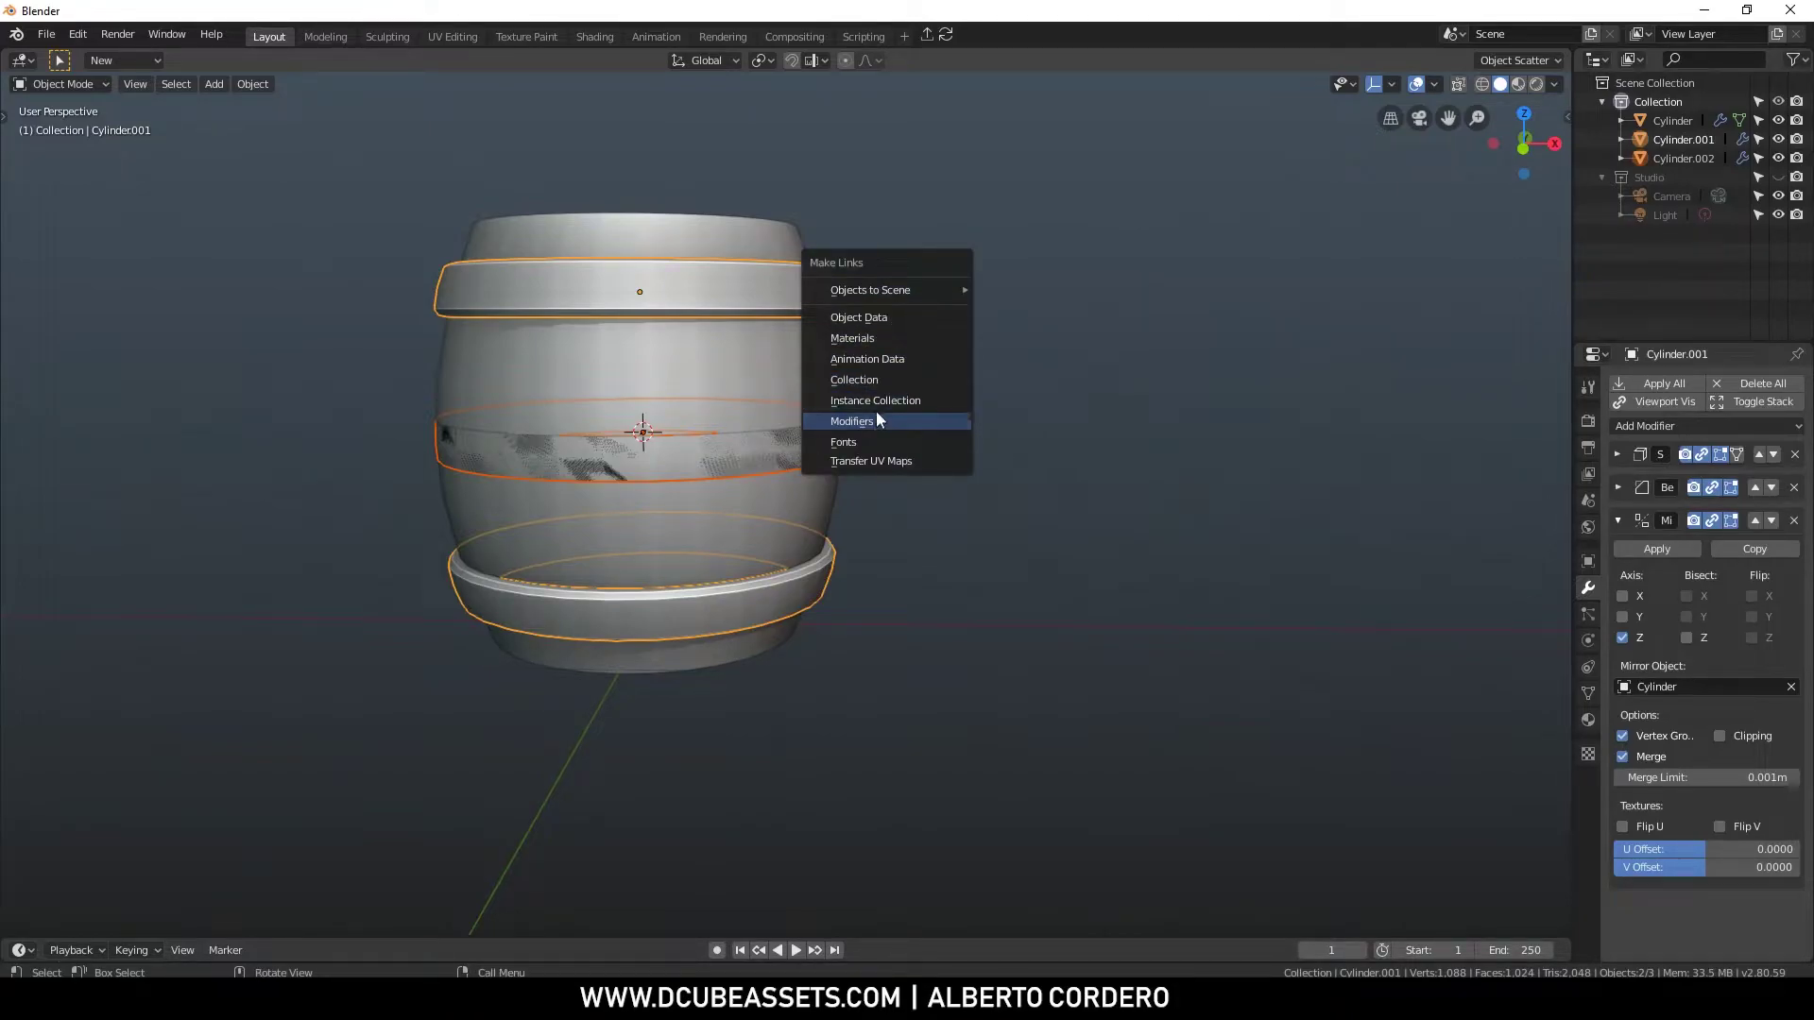
pyautogui.moveTo(864, 289)
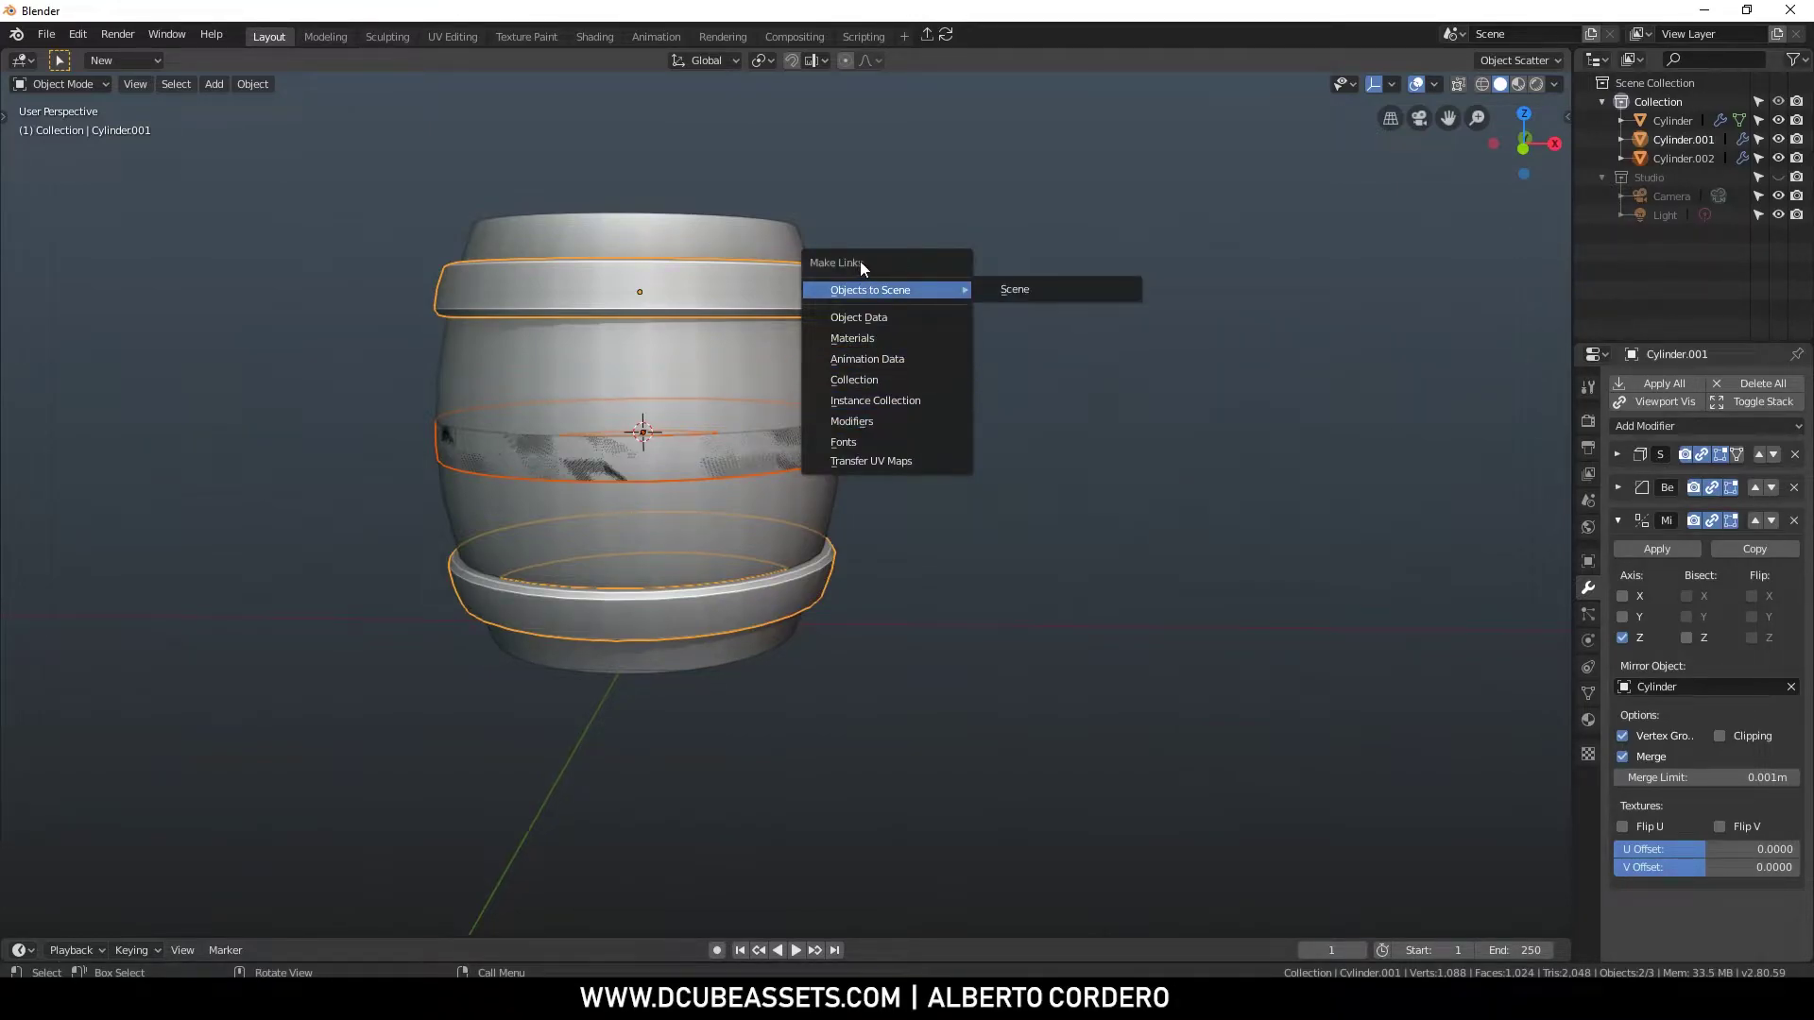
pyautogui.click(870, 426)
# Remove the Mirror modifier from the middle band, keeping its Solidify and Bevel modifiers
pyautogui.click(856, 434)
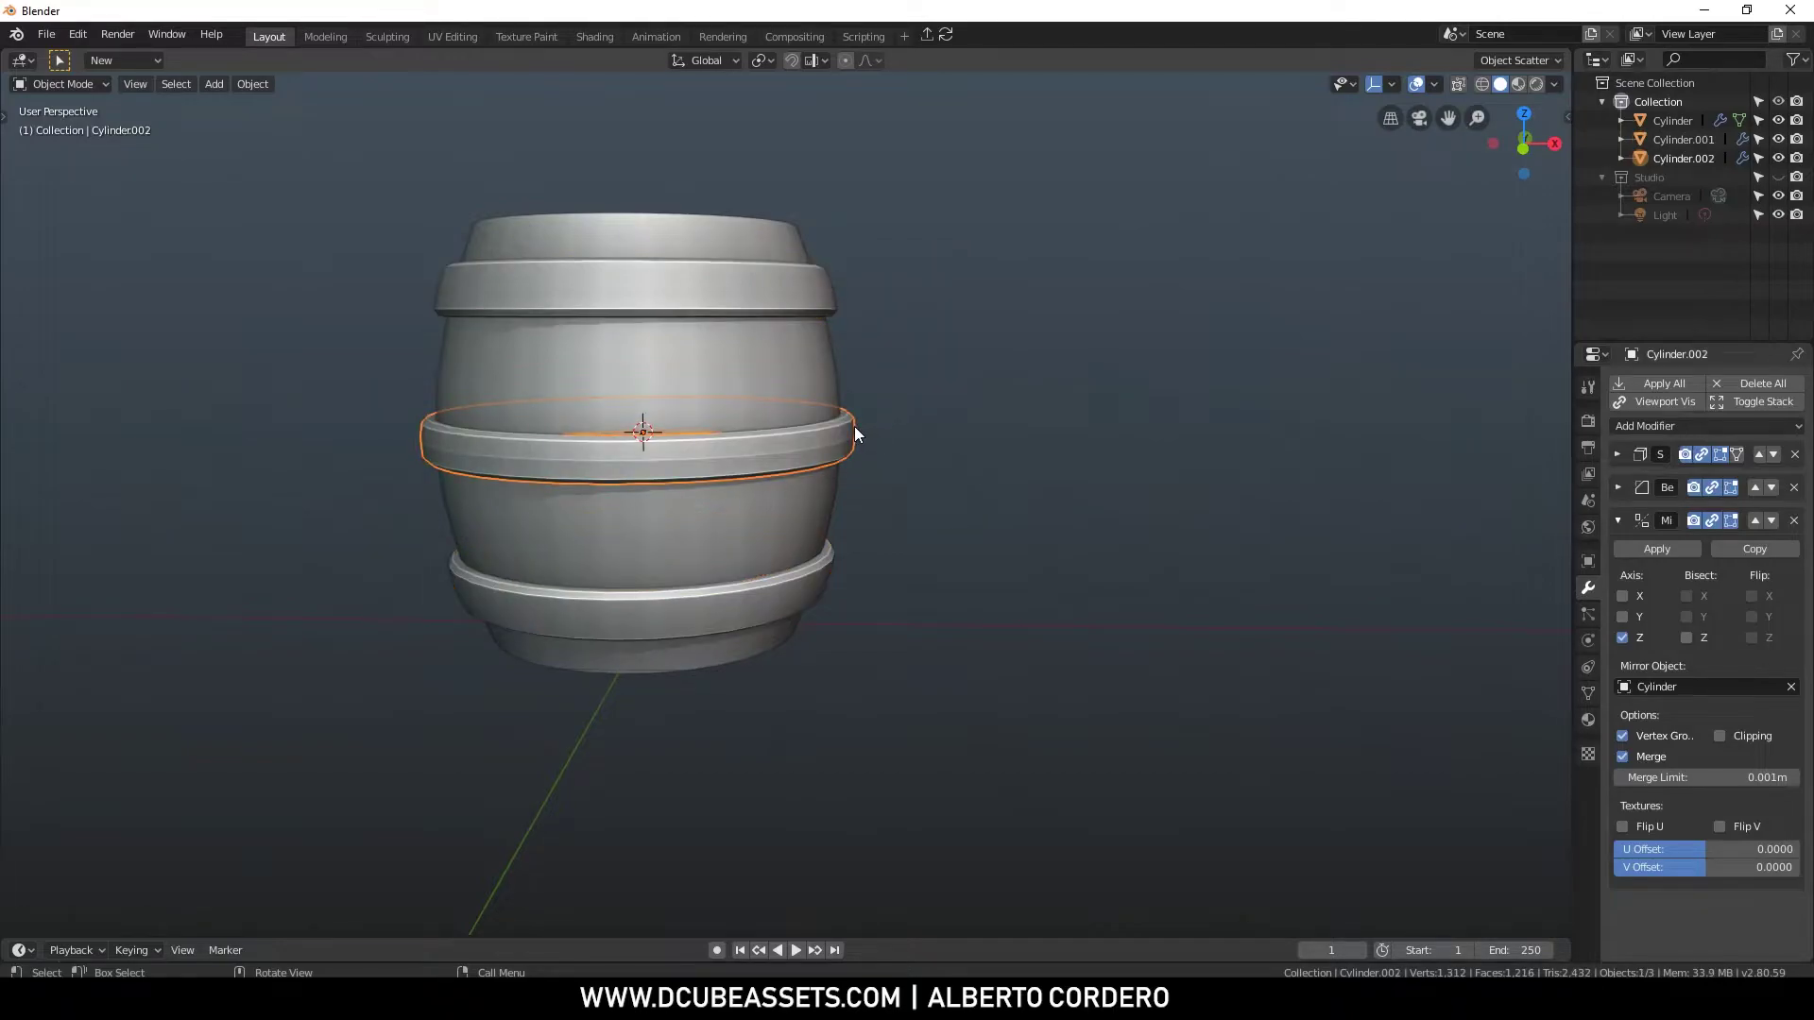
pyautogui.click(1794, 519)
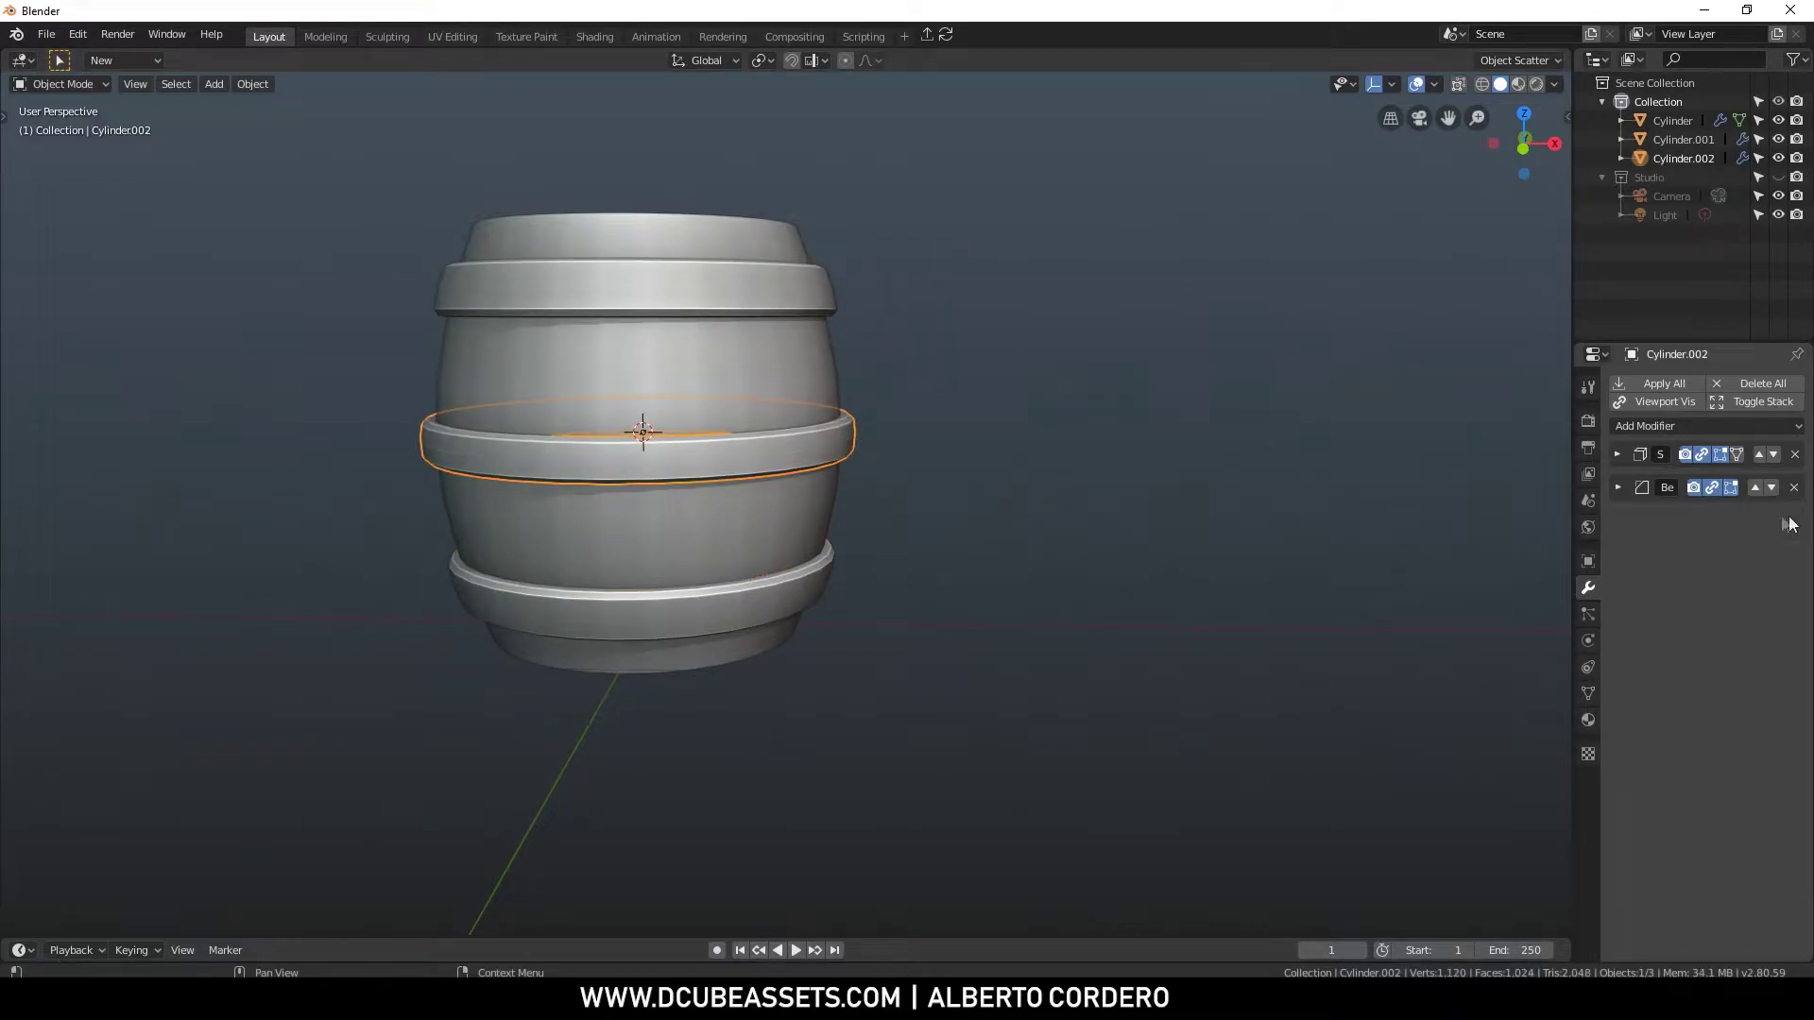
pyautogui.moveTo(1032, 444); pyautogui.dragTo(907, 417, button='middle')
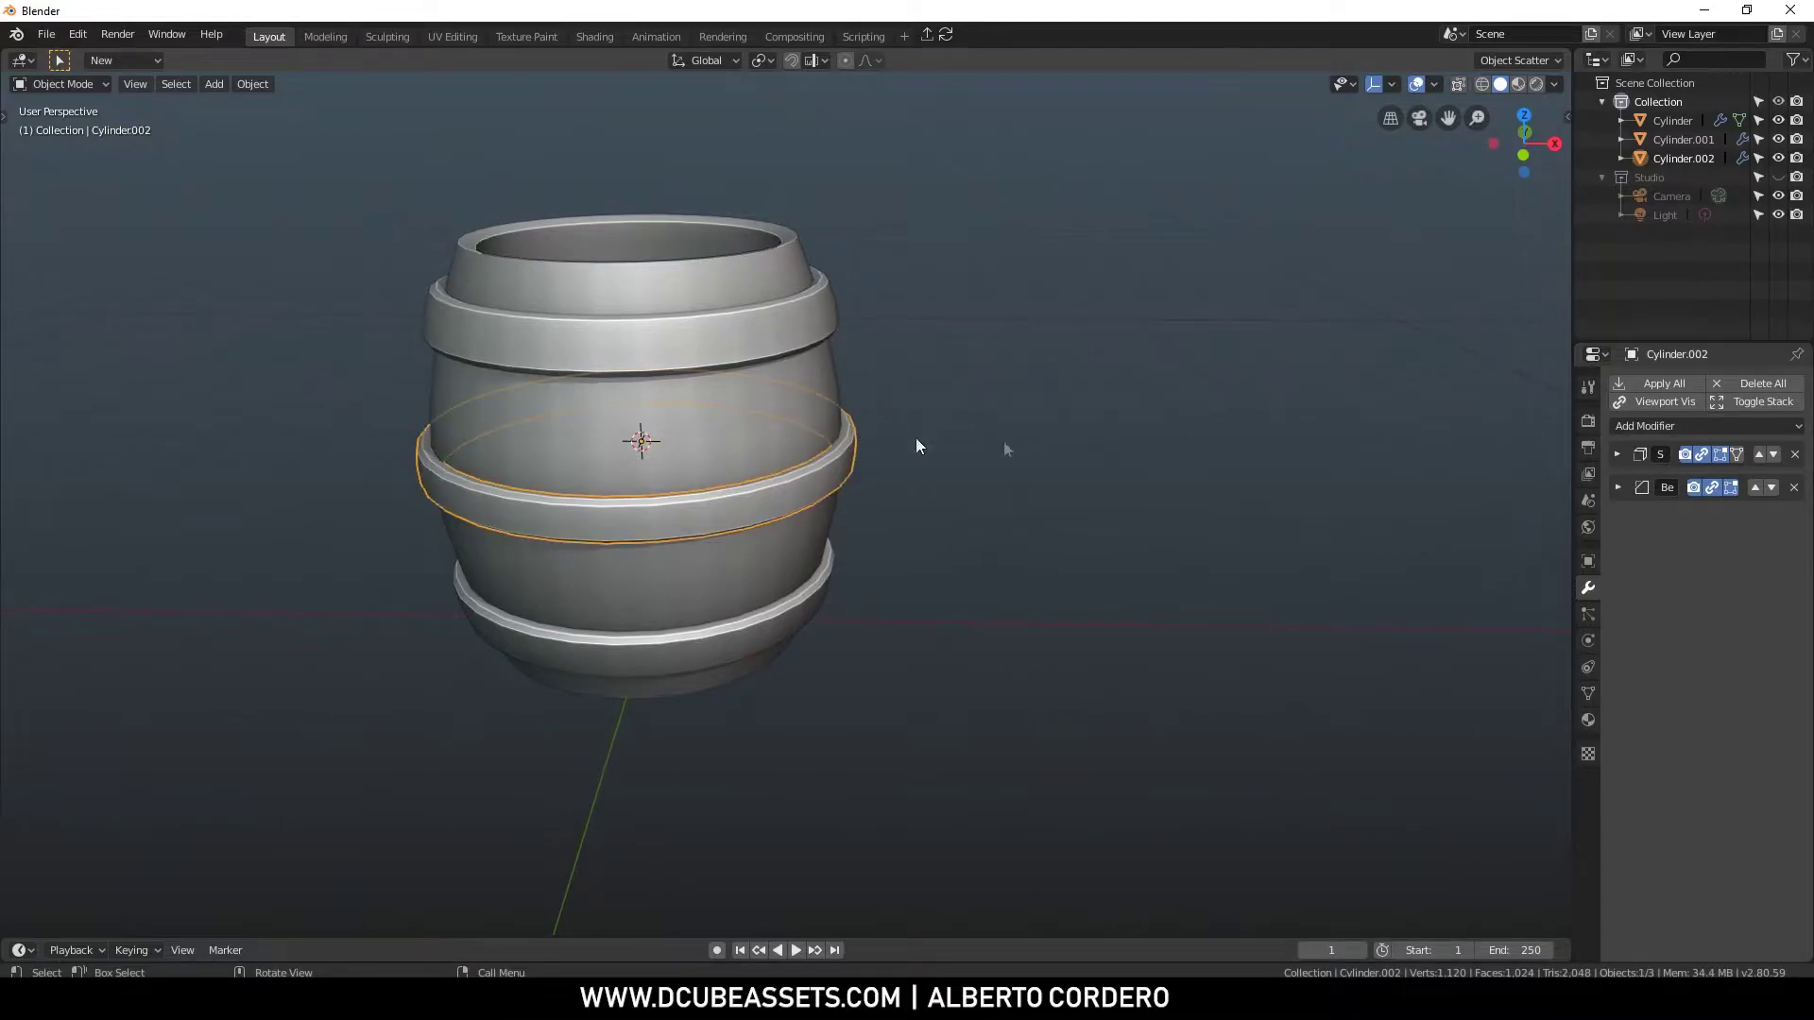
# Check the middle band's Solidify and Bevel modifier settings and inspect the barrel's overall shape
pyautogui.click(1618, 487)
pyautogui.click(1618, 486)
pyautogui.click(1619, 456)
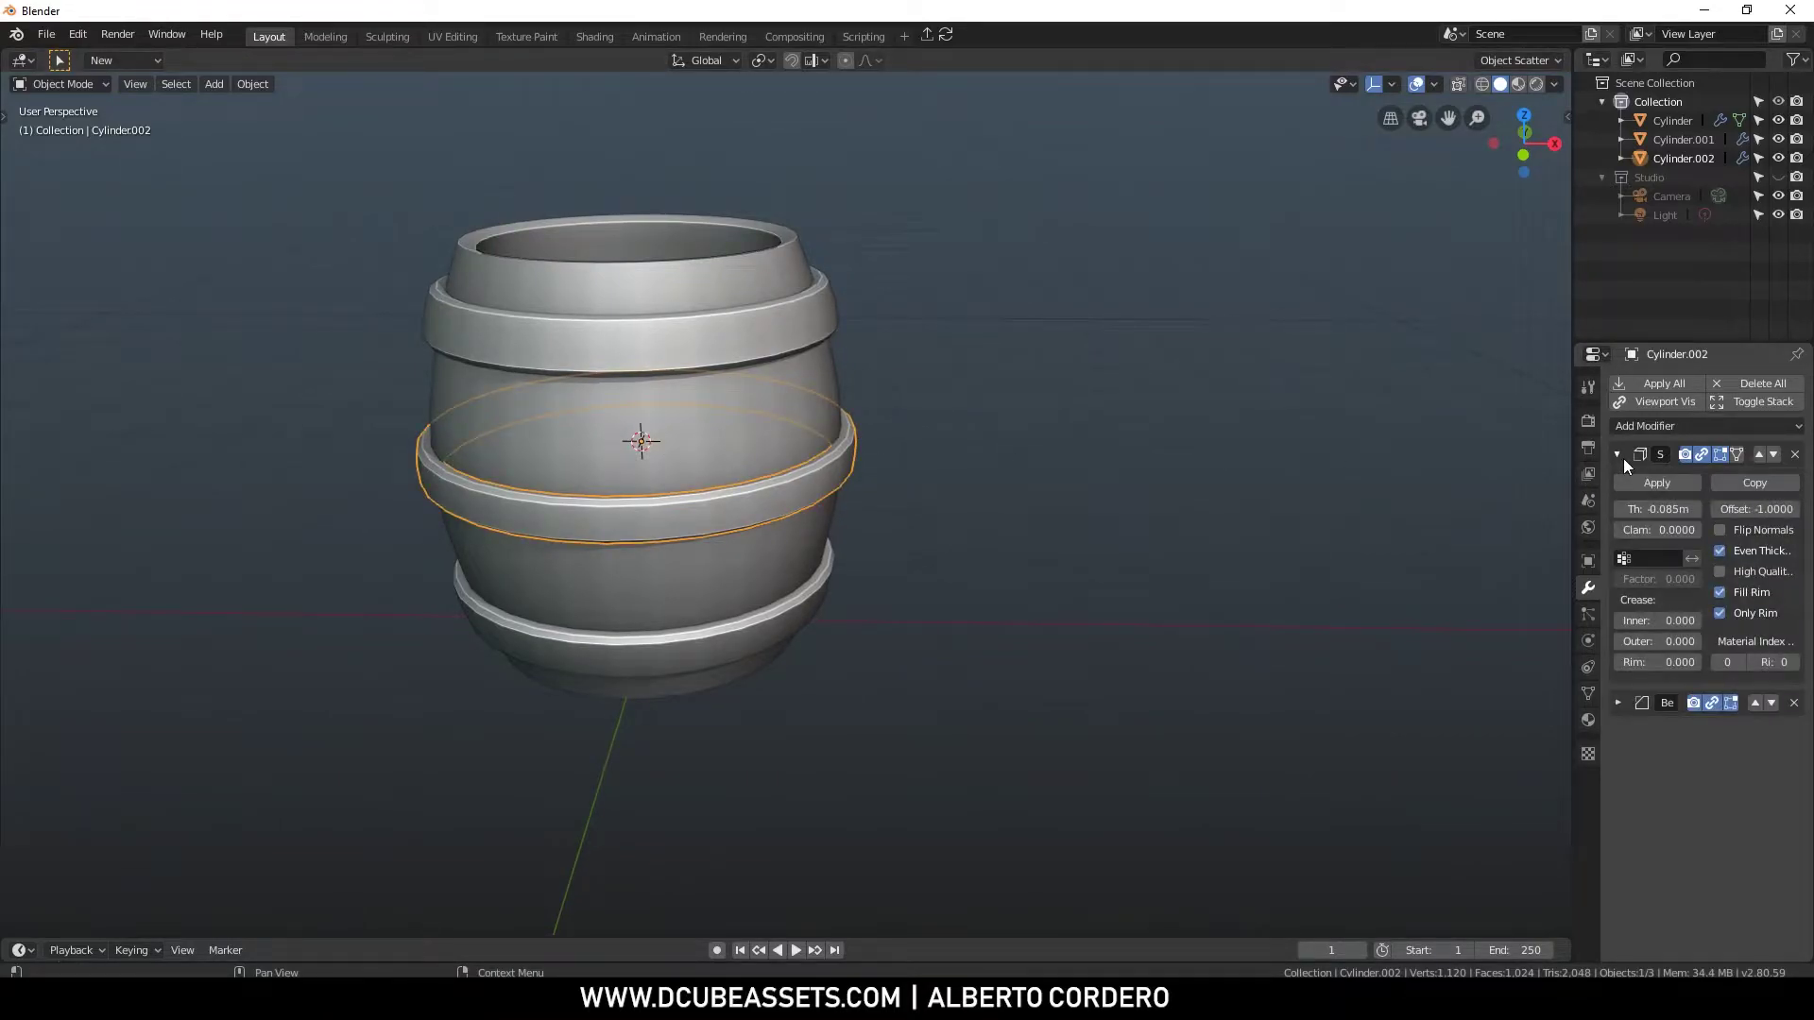
pyautogui.click(1623, 458)
pyautogui.moveTo(994, 471); pyautogui.dragTo(753, 428, button='middle')
pyautogui.click(989, 397)
pyautogui.scroll(-2, 936, 393)
pyautogui.scroll(1, 813, 394)
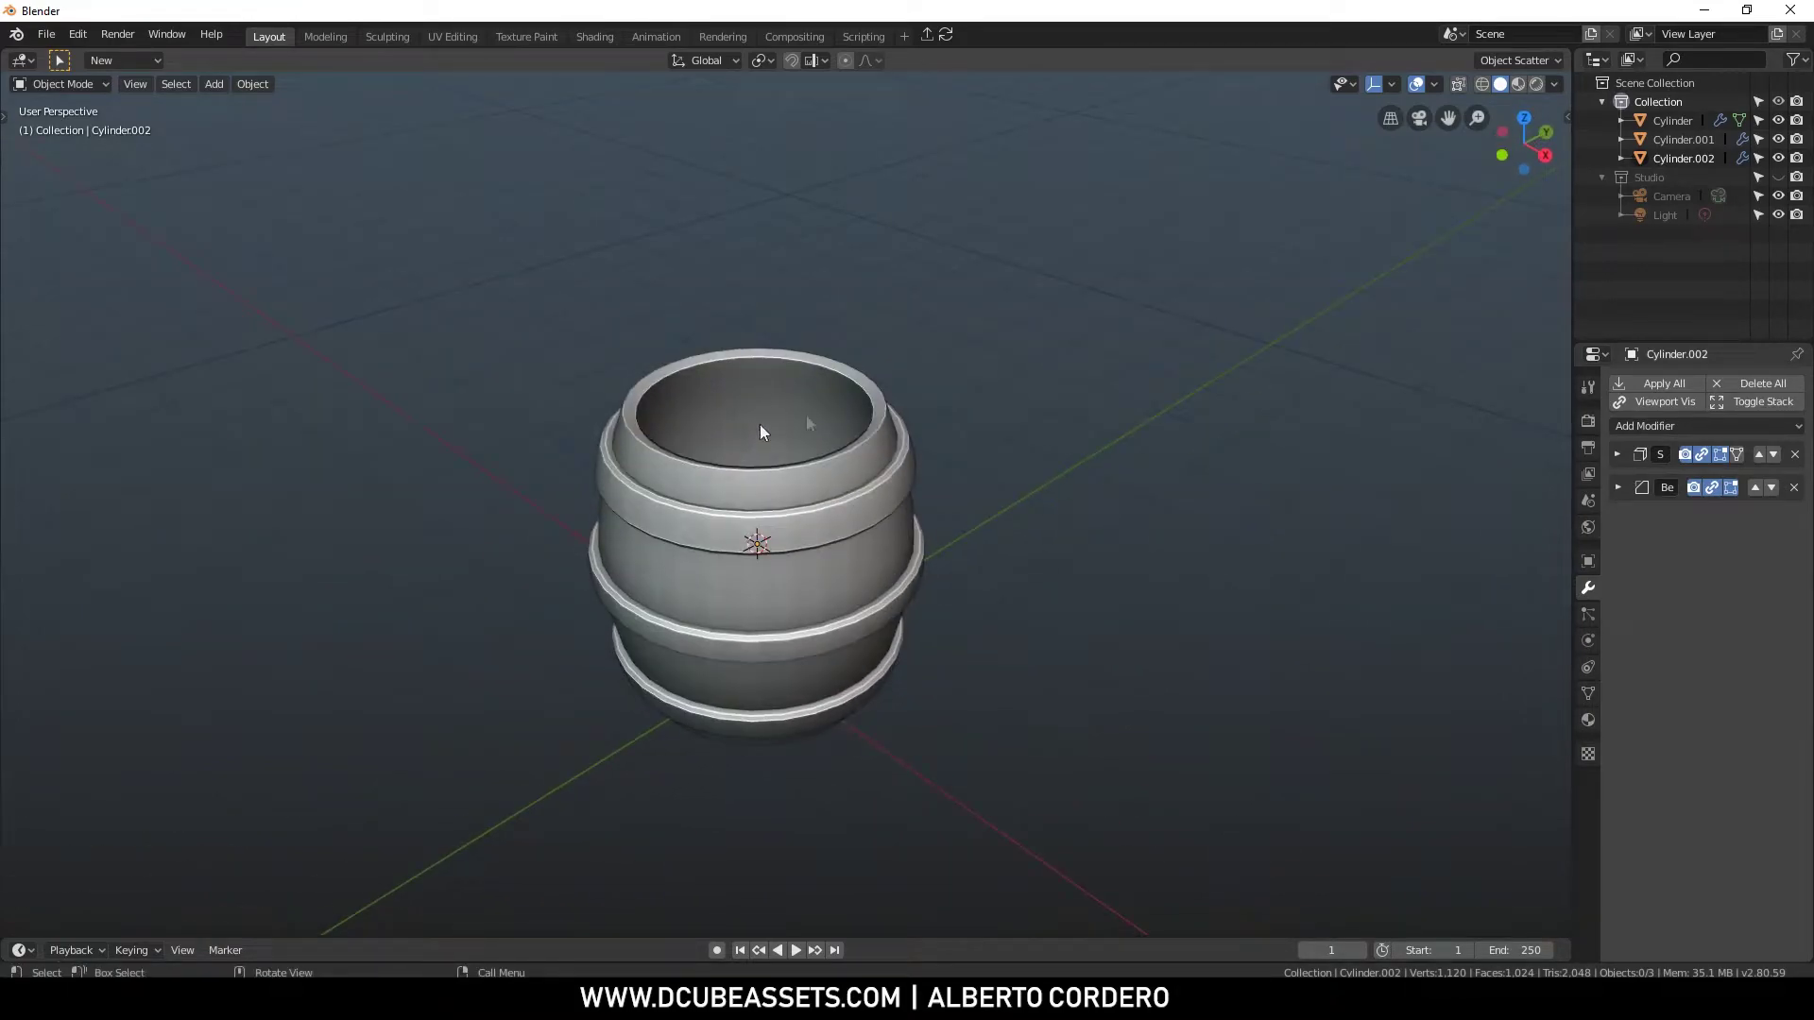
# Snap the 3D cursor to the center of the barrel body's top edge loop
pyautogui.click(815, 404)
pyautogui.press('Tab')
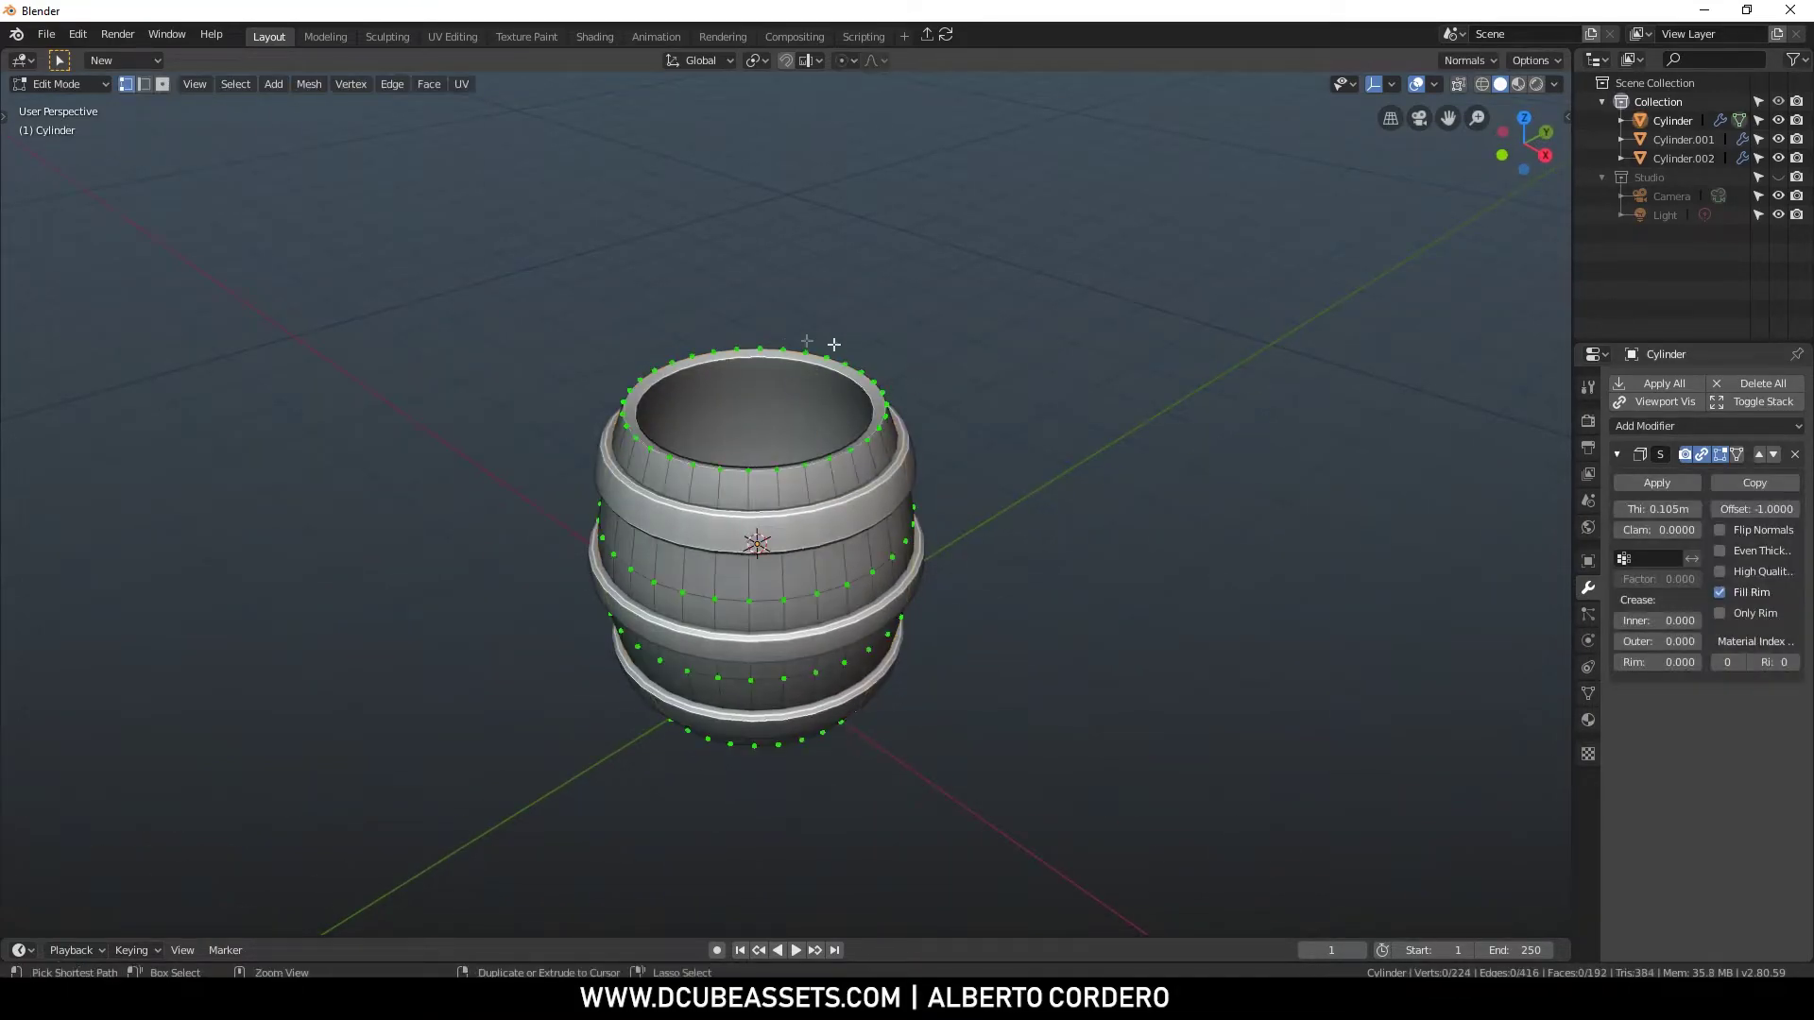
pyautogui.keyDown('alt'); pyautogui.click(696, 472); pyautogui.keyUp('alt')
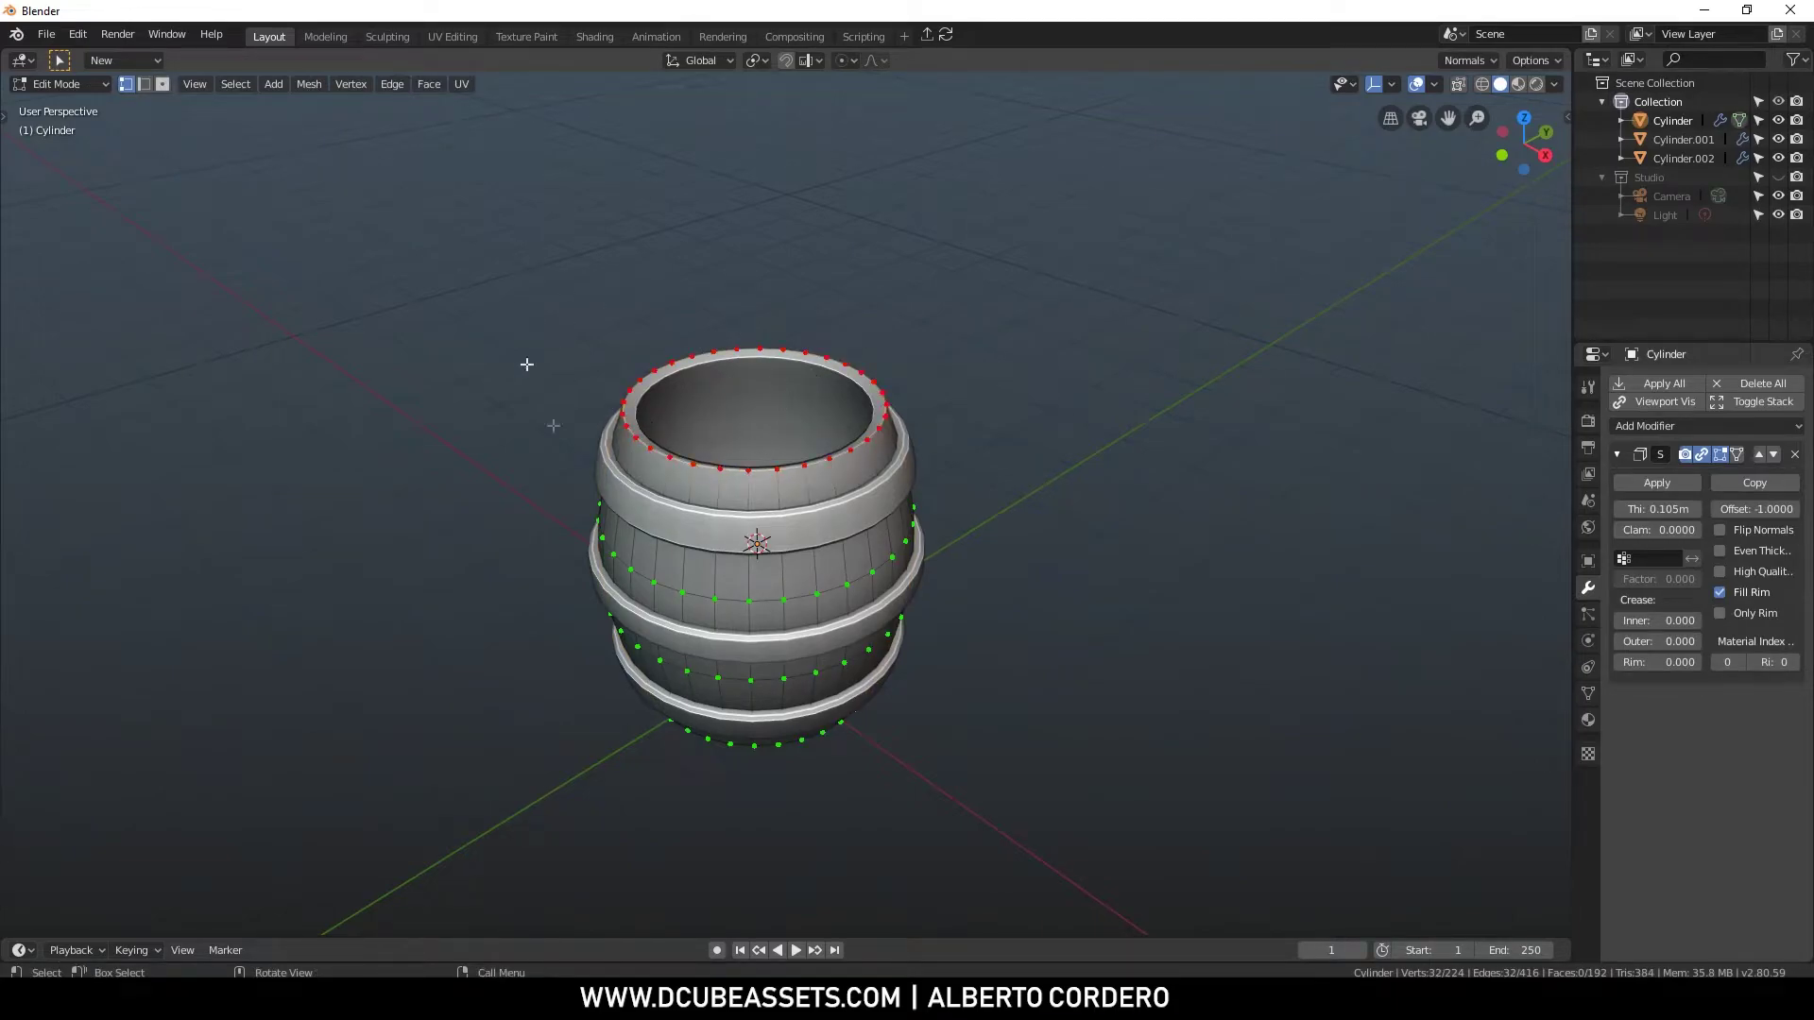
pyautogui.scroll(2, 931, 401)
pyautogui.moveTo(929, 400); pyautogui.dragTo(763, 435, button='middle')
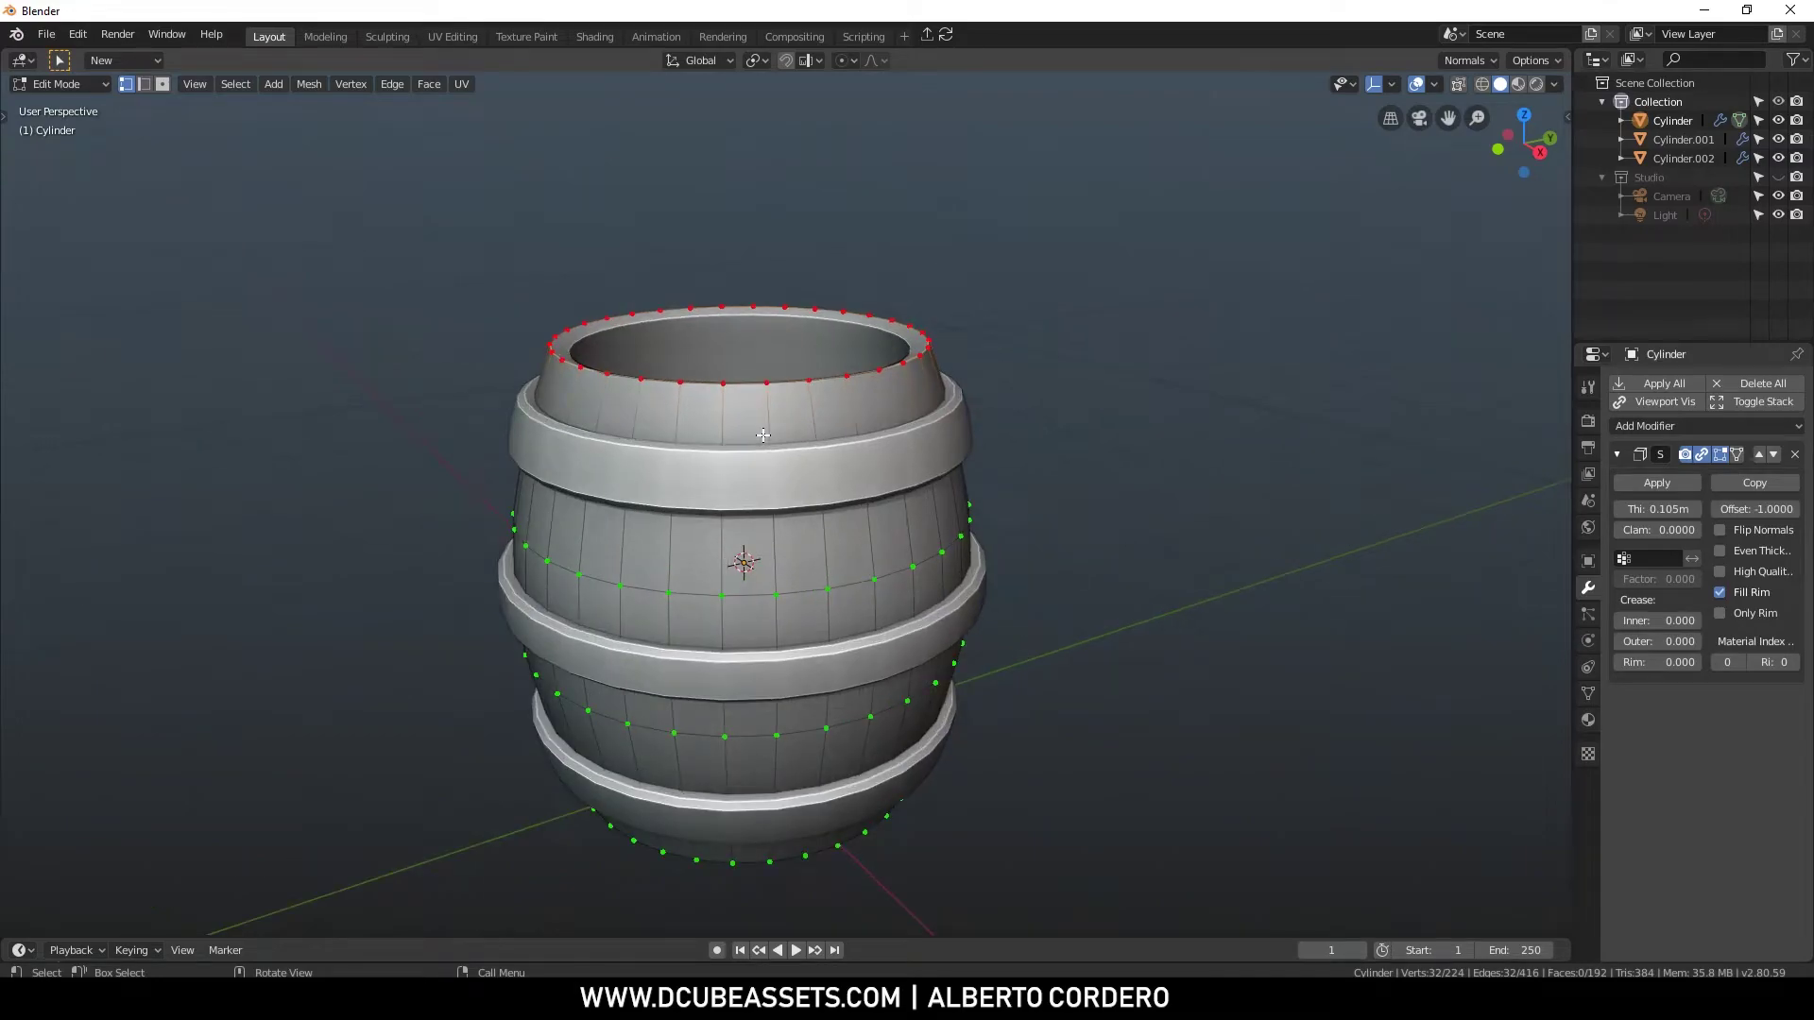
pyautogui.hotkey('shift', 's')
pyautogui.click(865, 474)
pyautogui.press('Tab')
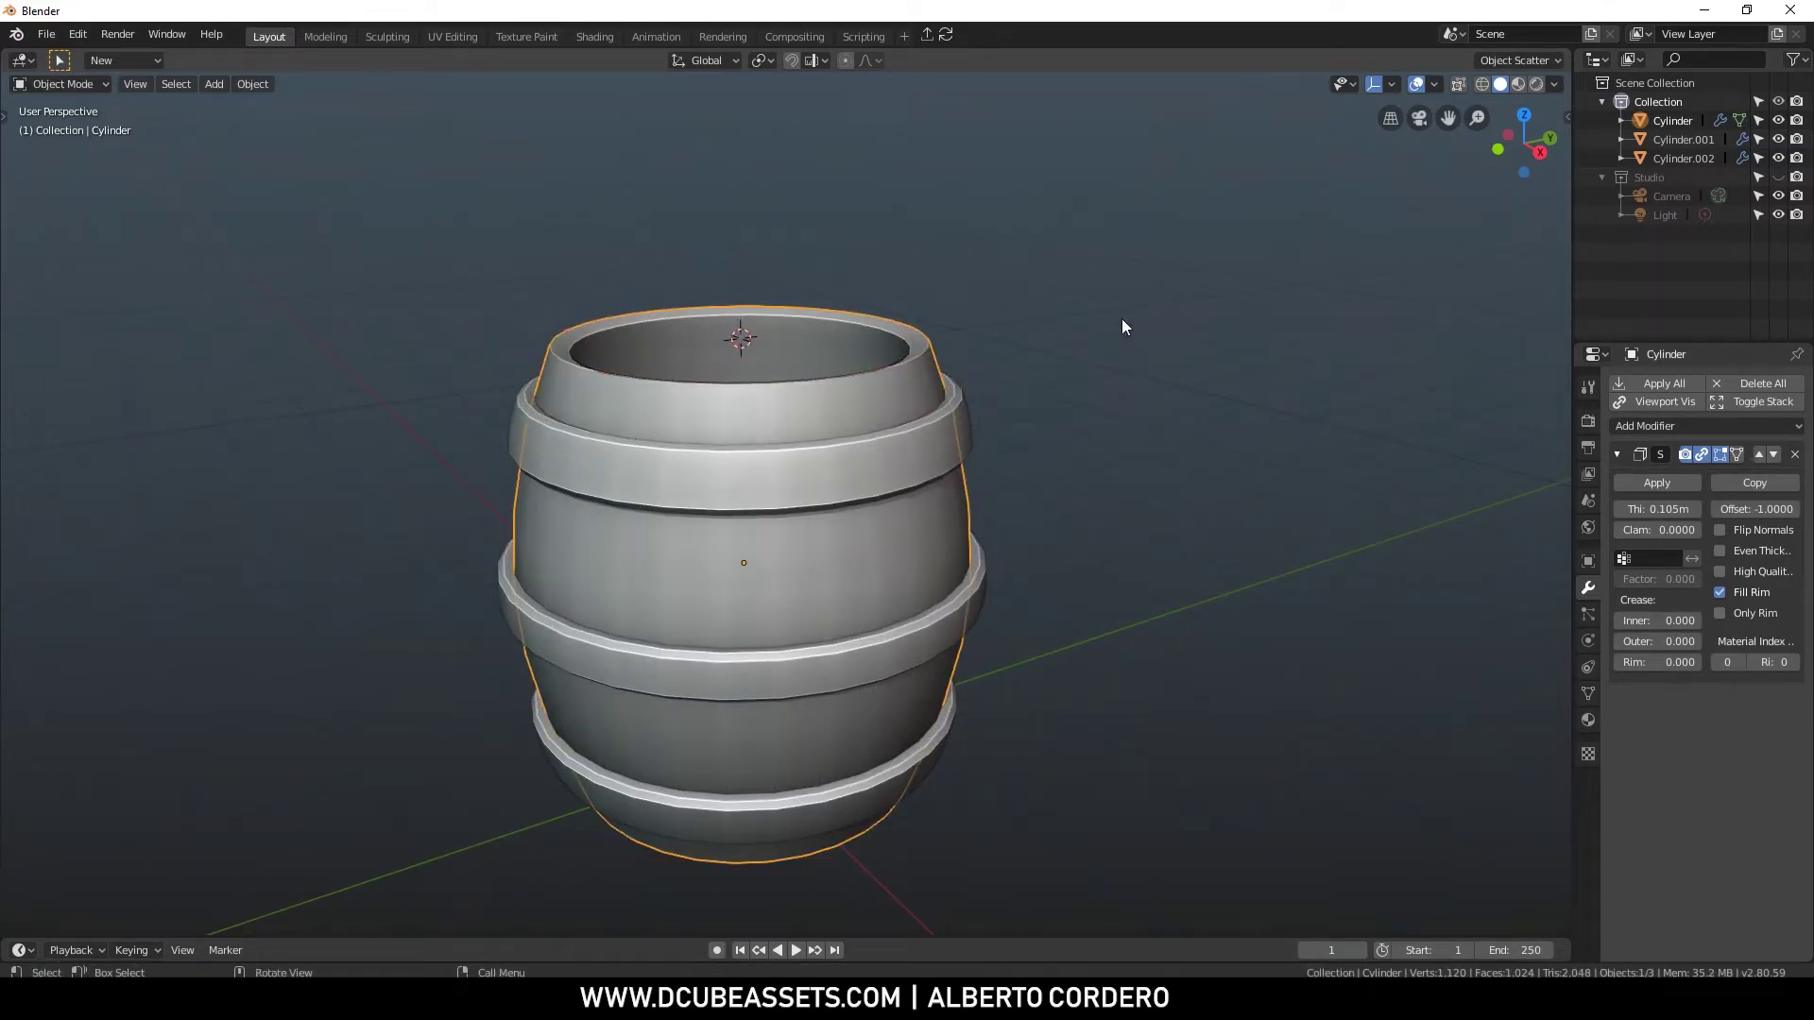
# Add a mesh circle at the 3D cursor and scale it to about 0.9 inside the rim
pyautogui.hotkey('shift', 'a')
pyautogui.moveTo(1121, 320)
pyautogui.click(1205, 353)
pyautogui.moveTo(926, 306); pyautogui.dragTo(968, 272, button='middle')
pyautogui.press('s')
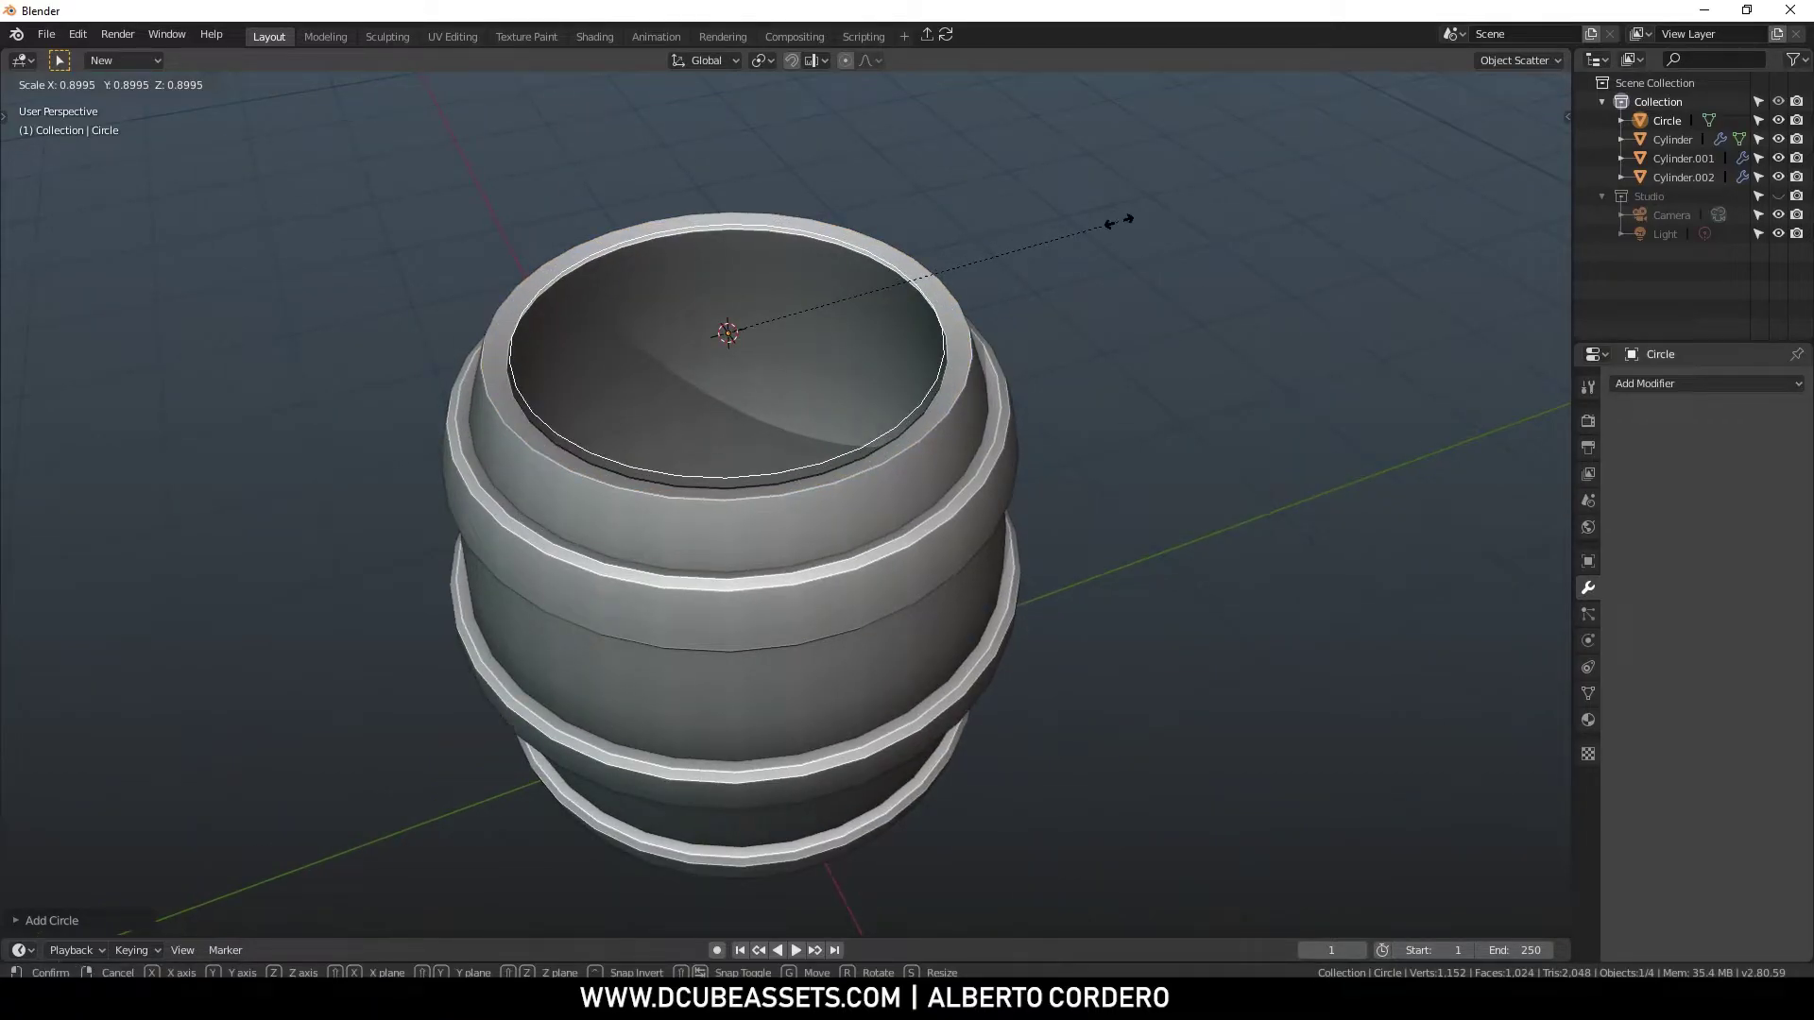
pyautogui.click(1120, 220)
# Lower the circle about 0.08 m along Z and enlarge it slightly to meet the barrel's inner wall
pyautogui.press('KP_1')
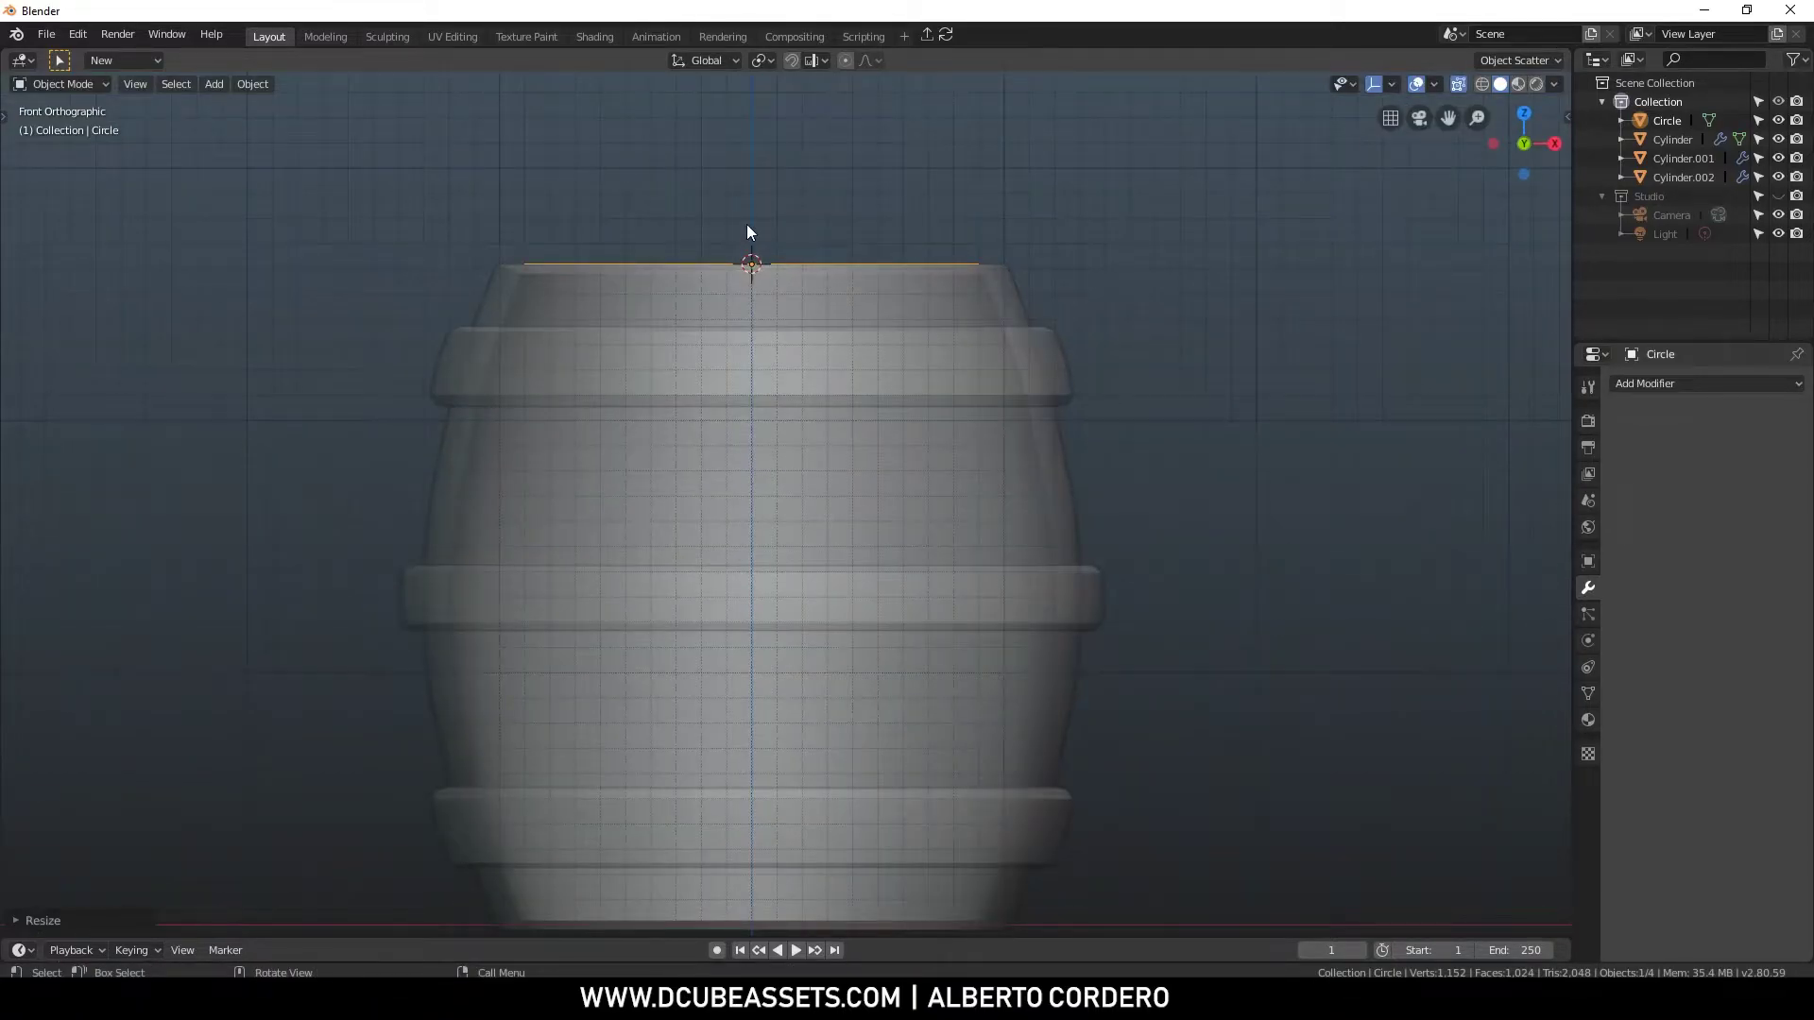
pyautogui.press('g')
pyautogui.press('z')
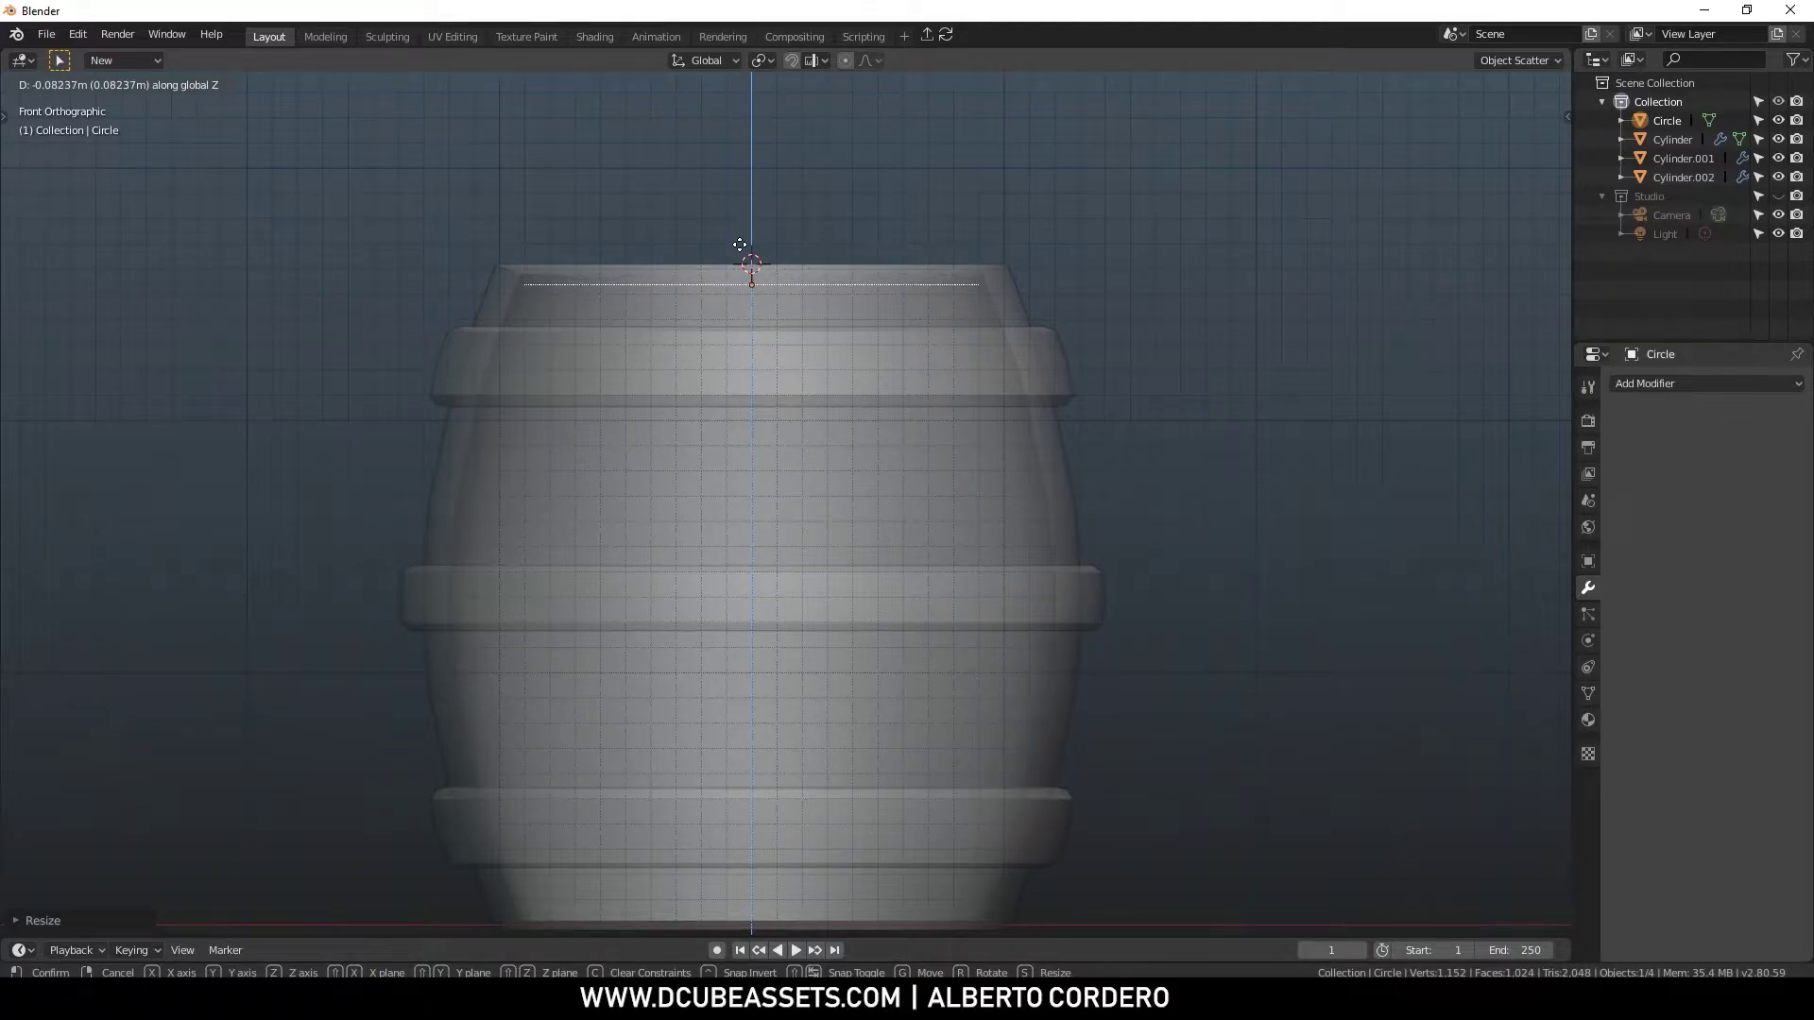
pyautogui.click(816, 189)
pyautogui.moveTo(818, 190); pyautogui.dragTo(1052, 227, button='middle')
pyautogui.press('s')
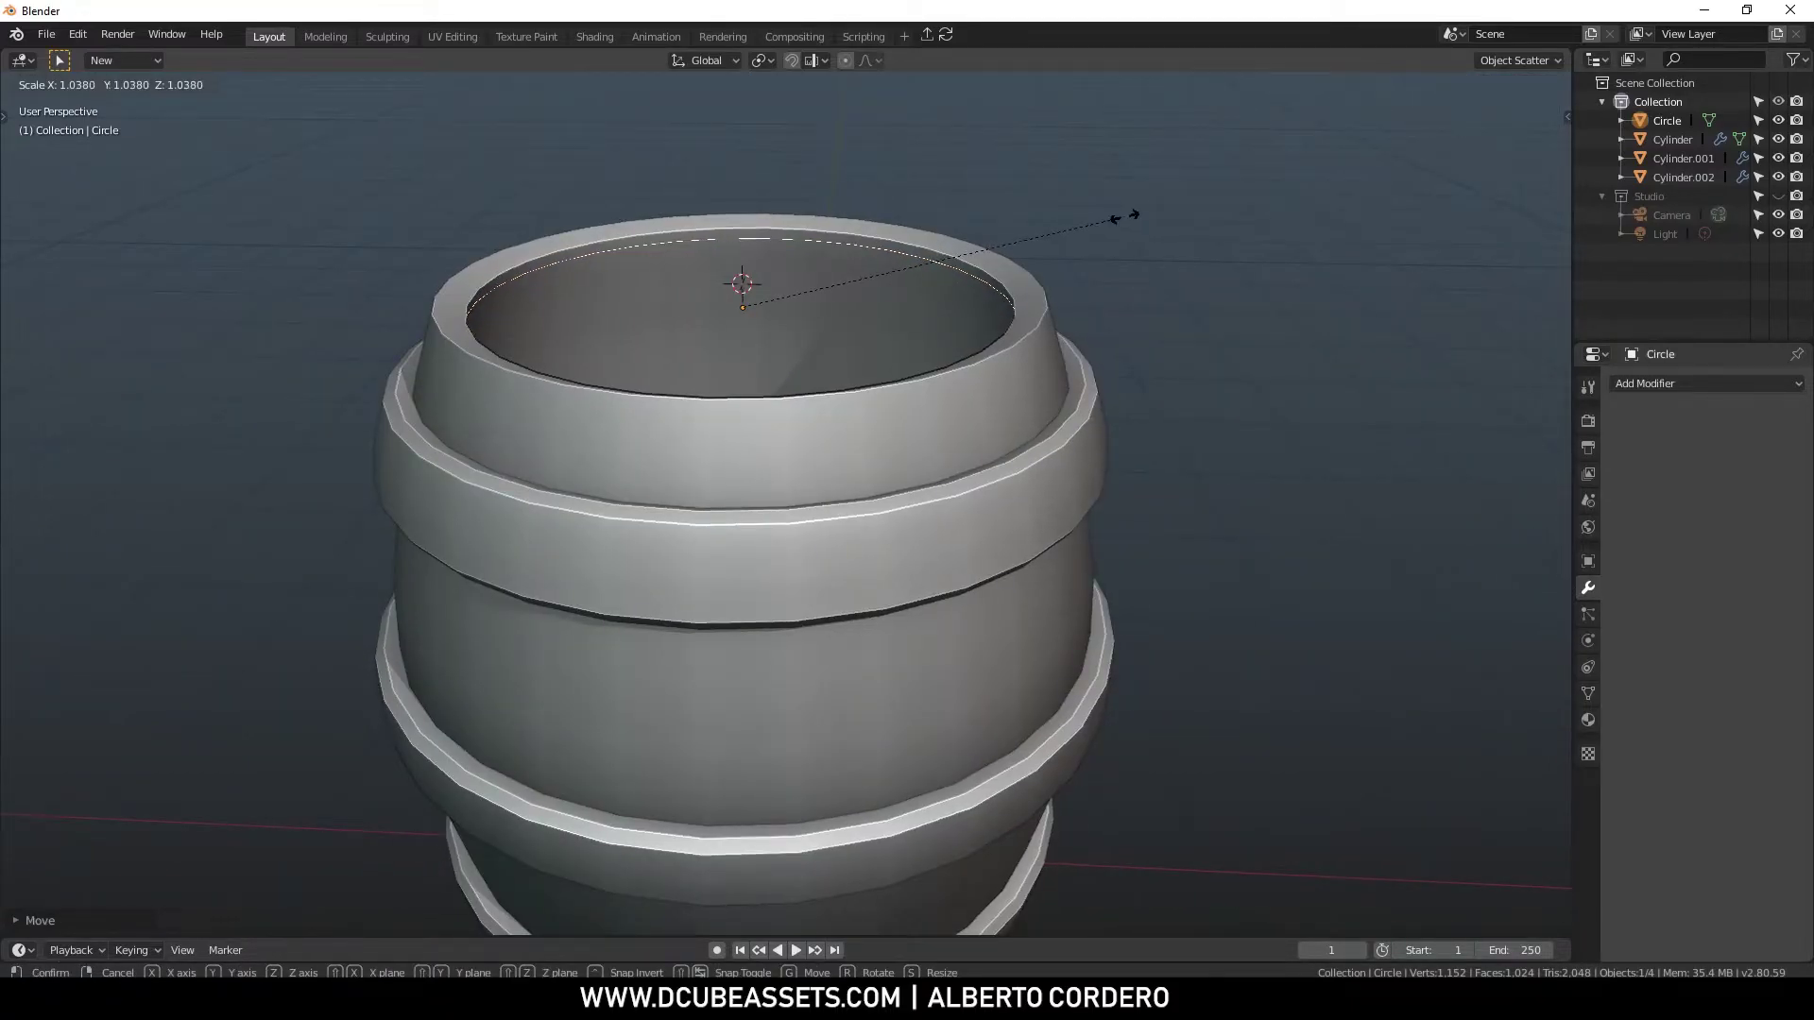
pyautogui.click(943, 221)
# Fill the circle's nine front vertices, seen in see-through top view, with a face and separate it as its own object
pyautogui.hotkey('alt', 'z')
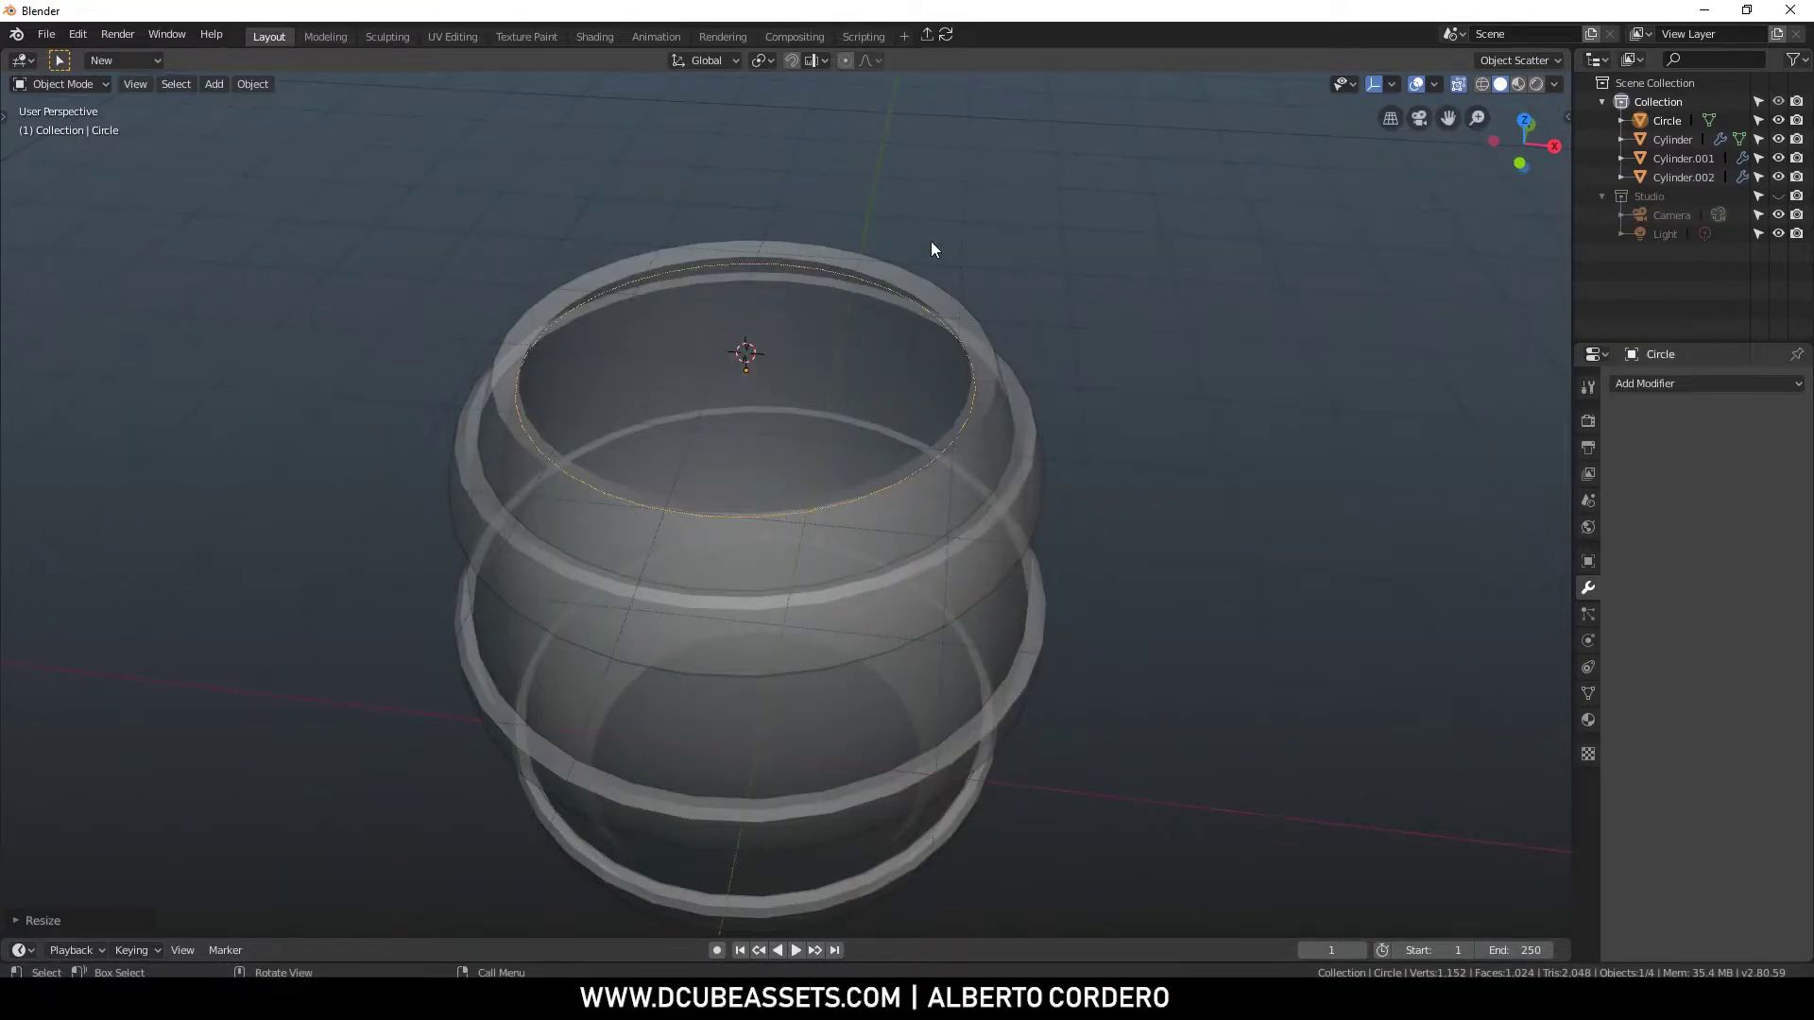
pyautogui.press('Tab')
pyautogui.press('KP_7')
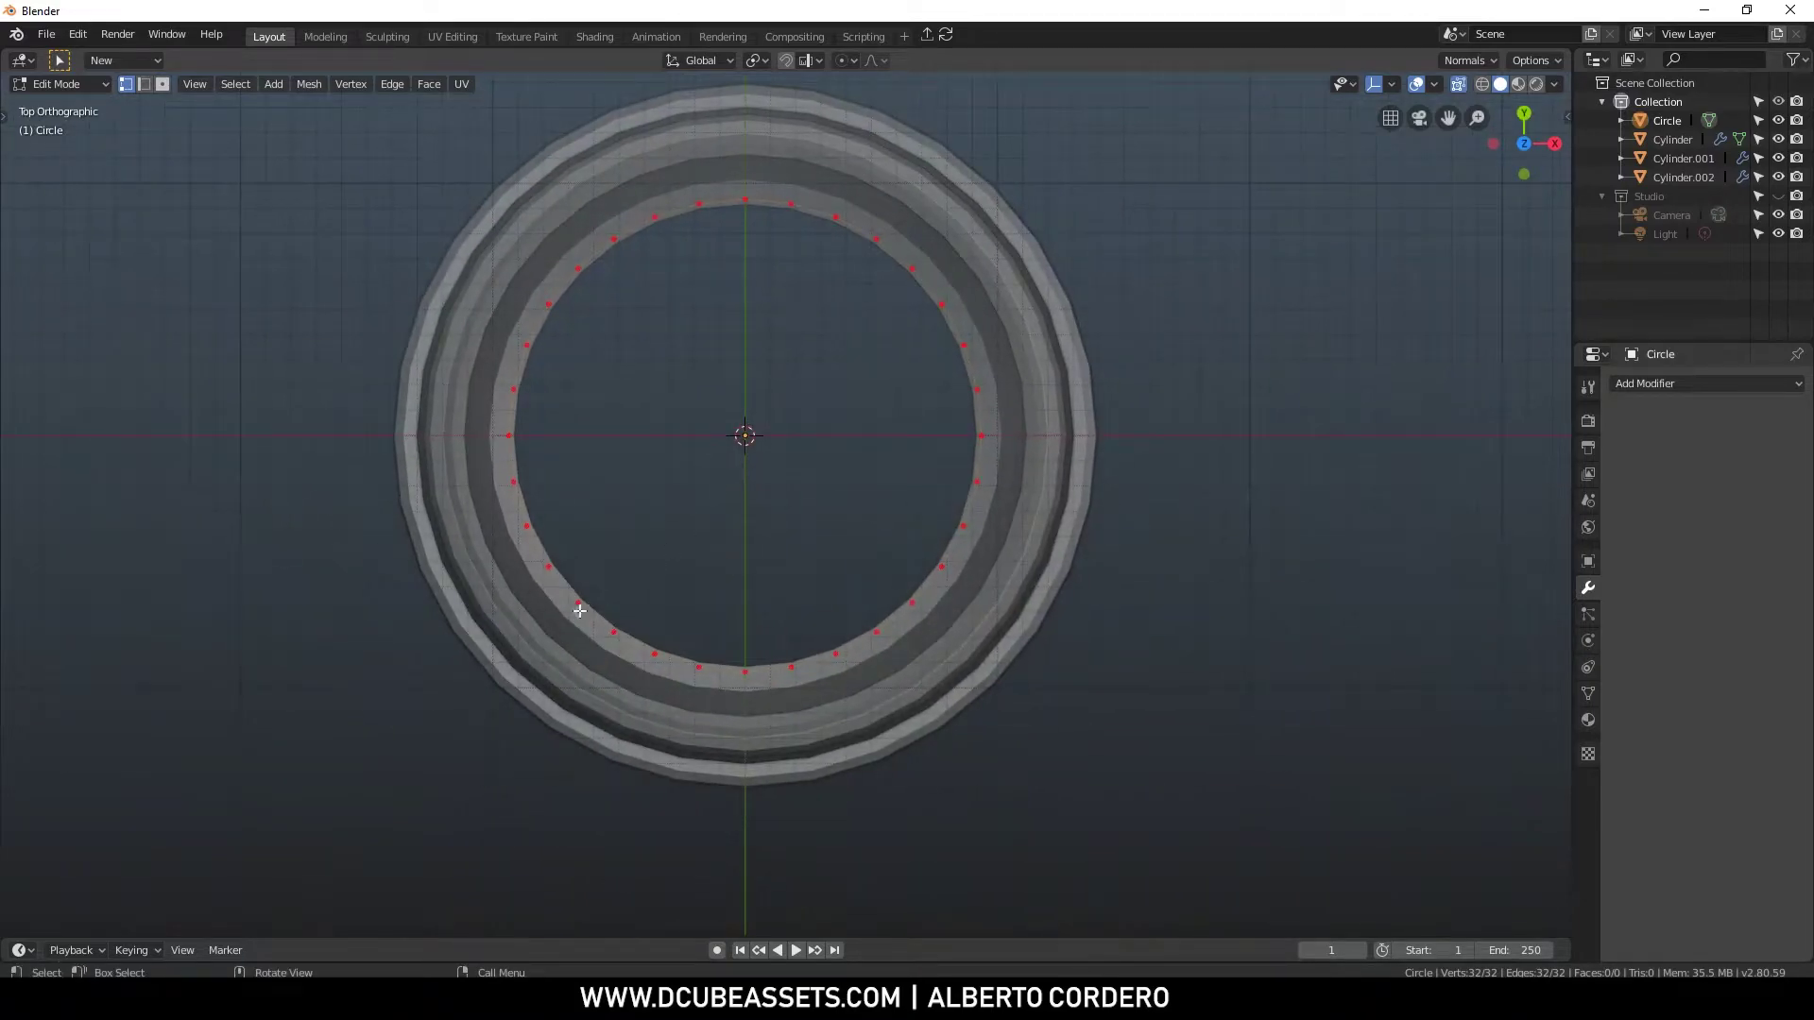
pyautogui.moveTo(554, 592); pyautogui.dragTo(1073, 716)
pyautogui.press('f')
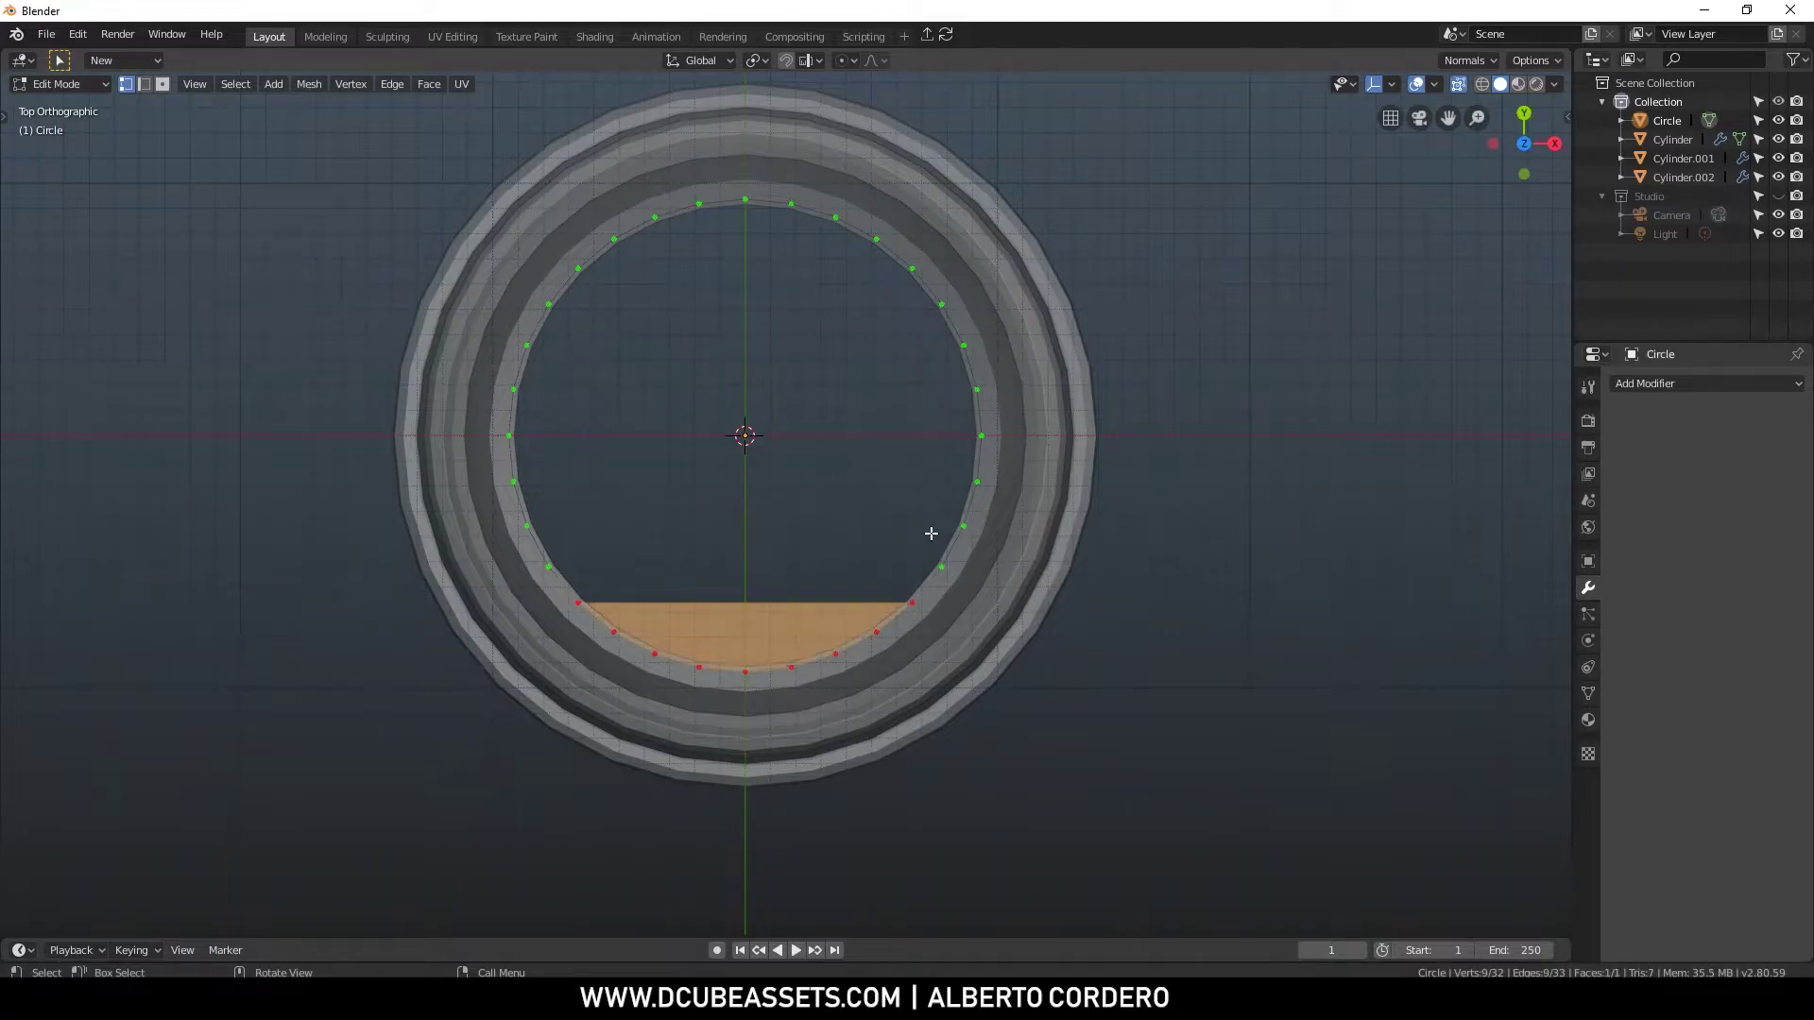
pyautogui.press('p')
pyautogui.click(933, 534)
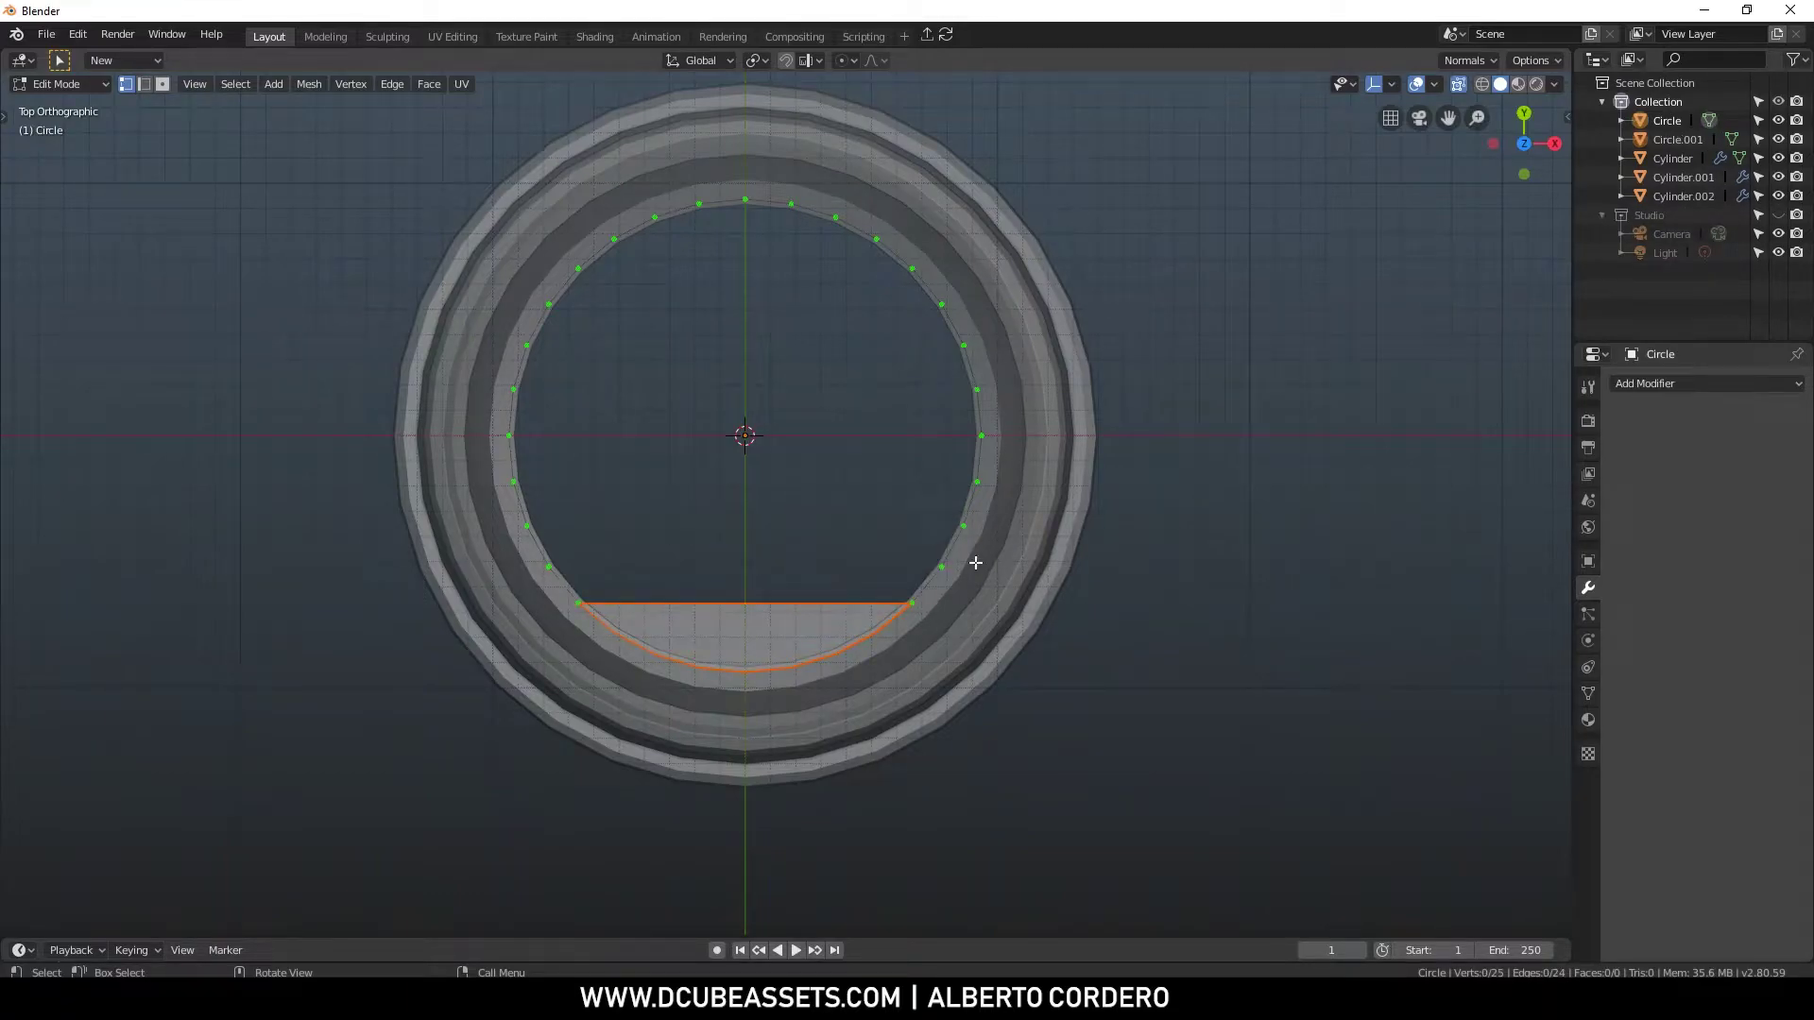
# Fill the section between the front plank and the circle's center line and separate it as its own object
pyautogui.moveTo(475, 434); pyautogui.dragTo(1049, 605)
pyautogui.press('f')
pyautogui.press('p')
pyautogui.click(1058, 592)
# Fill the rear segment of the circle with a face and separate it as its own object
pyautogui.keyDown('shift'); pyautogui.moveTo(568, 336); pyautogui.dragTo(579, 425, button='middle'); pyautogui.keyUp('shift')
pyautogui.press('b')
pyautogui.moveTo(461, 244); pyautogui.dragTo(1046, 373)
pyautogui.press('f')
pyautogui.press('p')
pyautogui.click(1046, 374)
# Fill the remaining gap between the center line and the rear plank with a face and return to Object Mode
pyautogui.press('b')
pyautogui.moveTo(413, 338); pyautogui.dragTo(1102, 571)
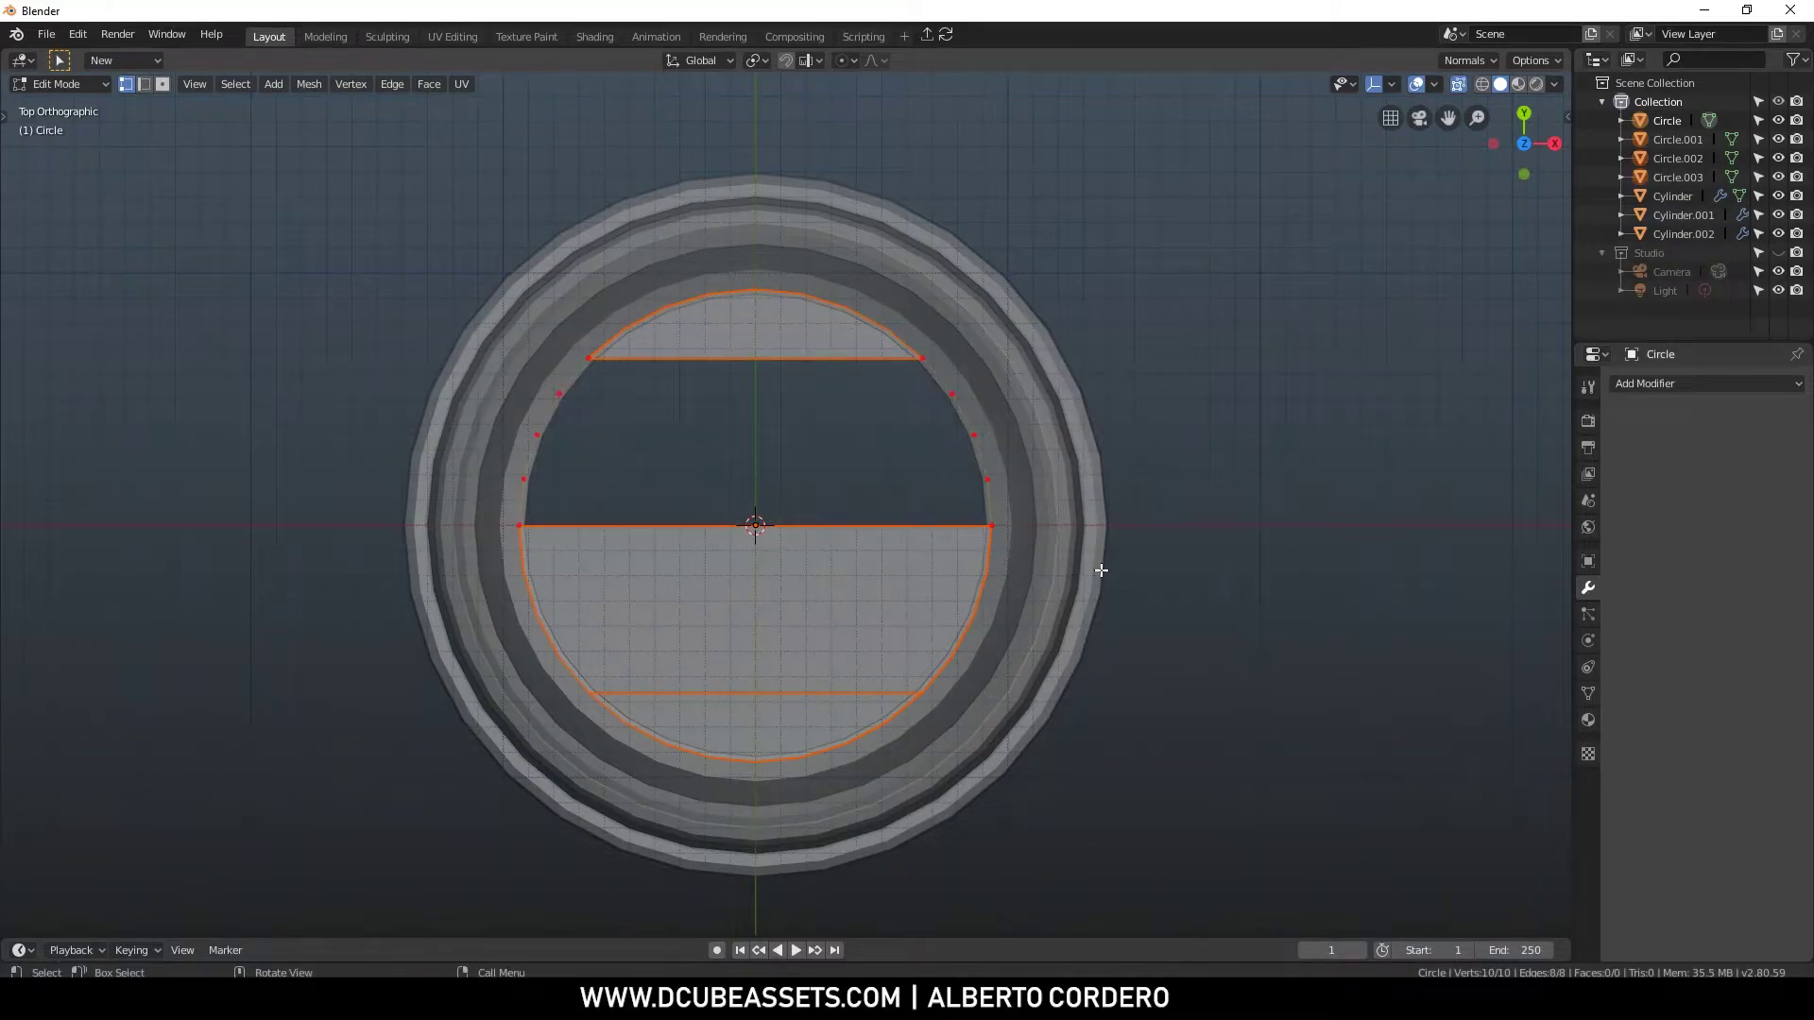
pyautogui.press('f')
pyautogui.press('Tab')
pyautogui.moveTo(1081, 569); pyautogui.dragTo(1150, 330, button='middle')
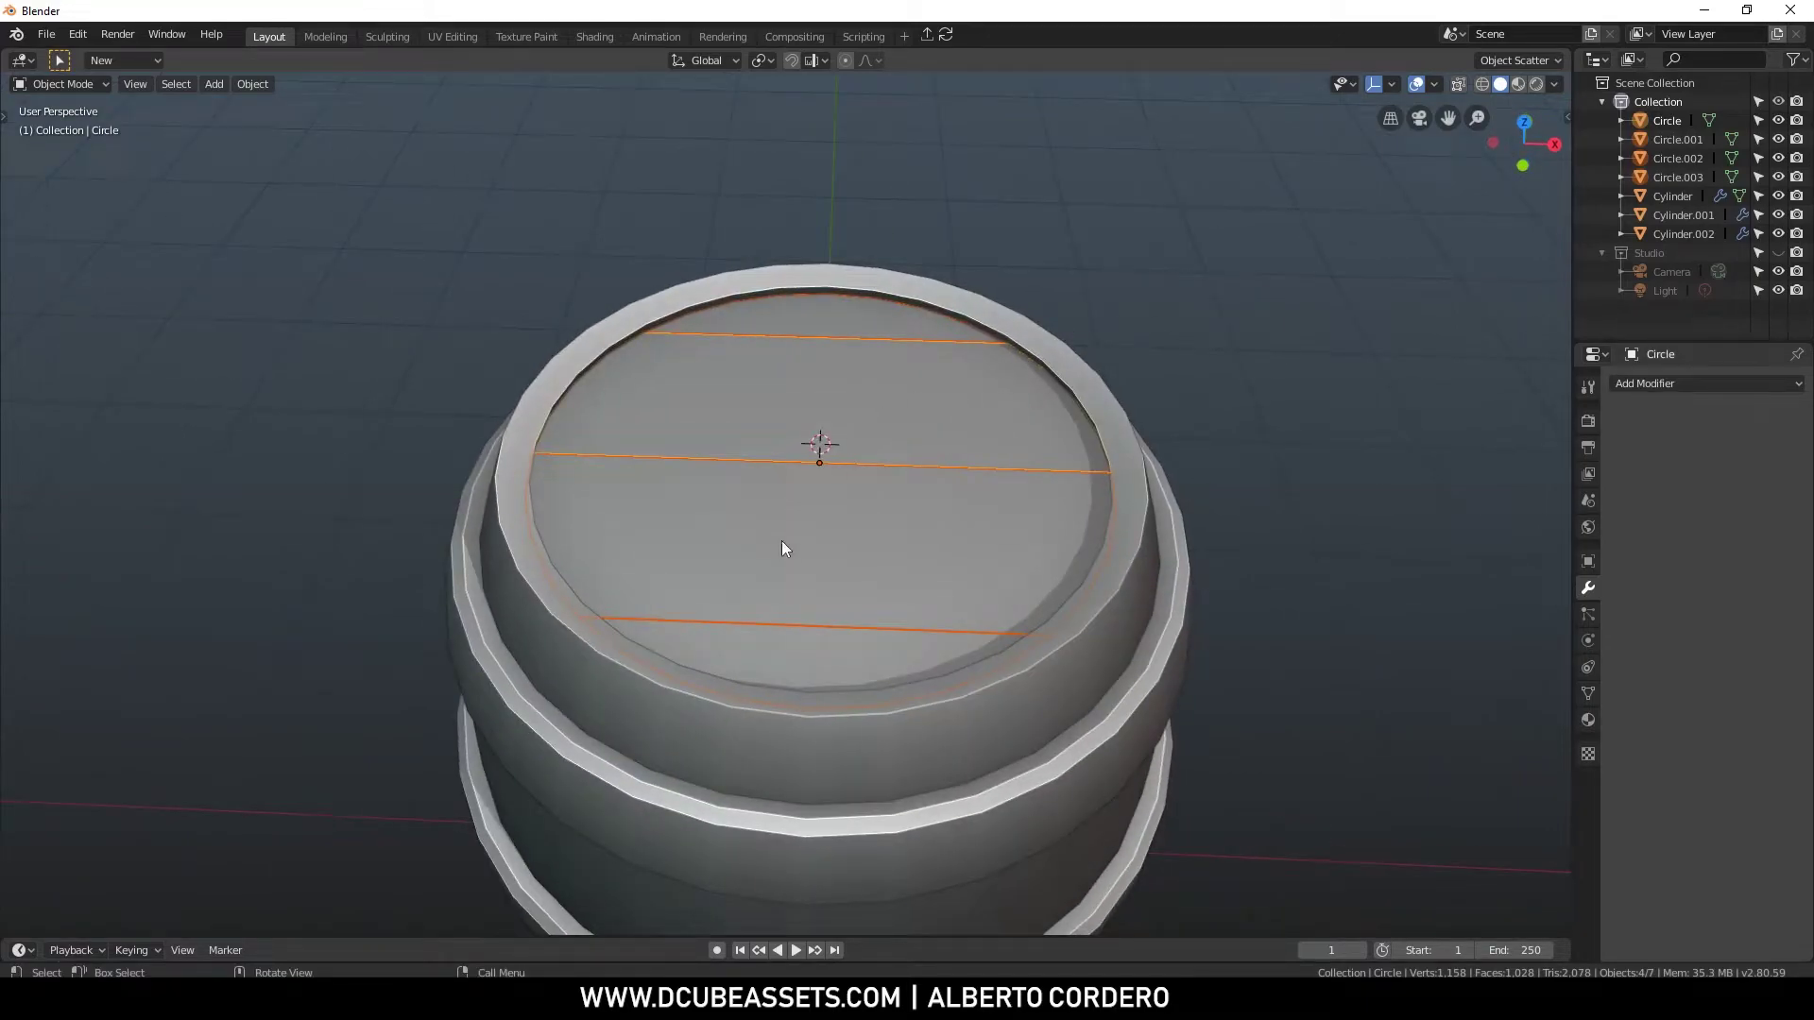
# Isolate the four lid planks by selecting them and hiding all other objects
pyautogui.click(790, 656)
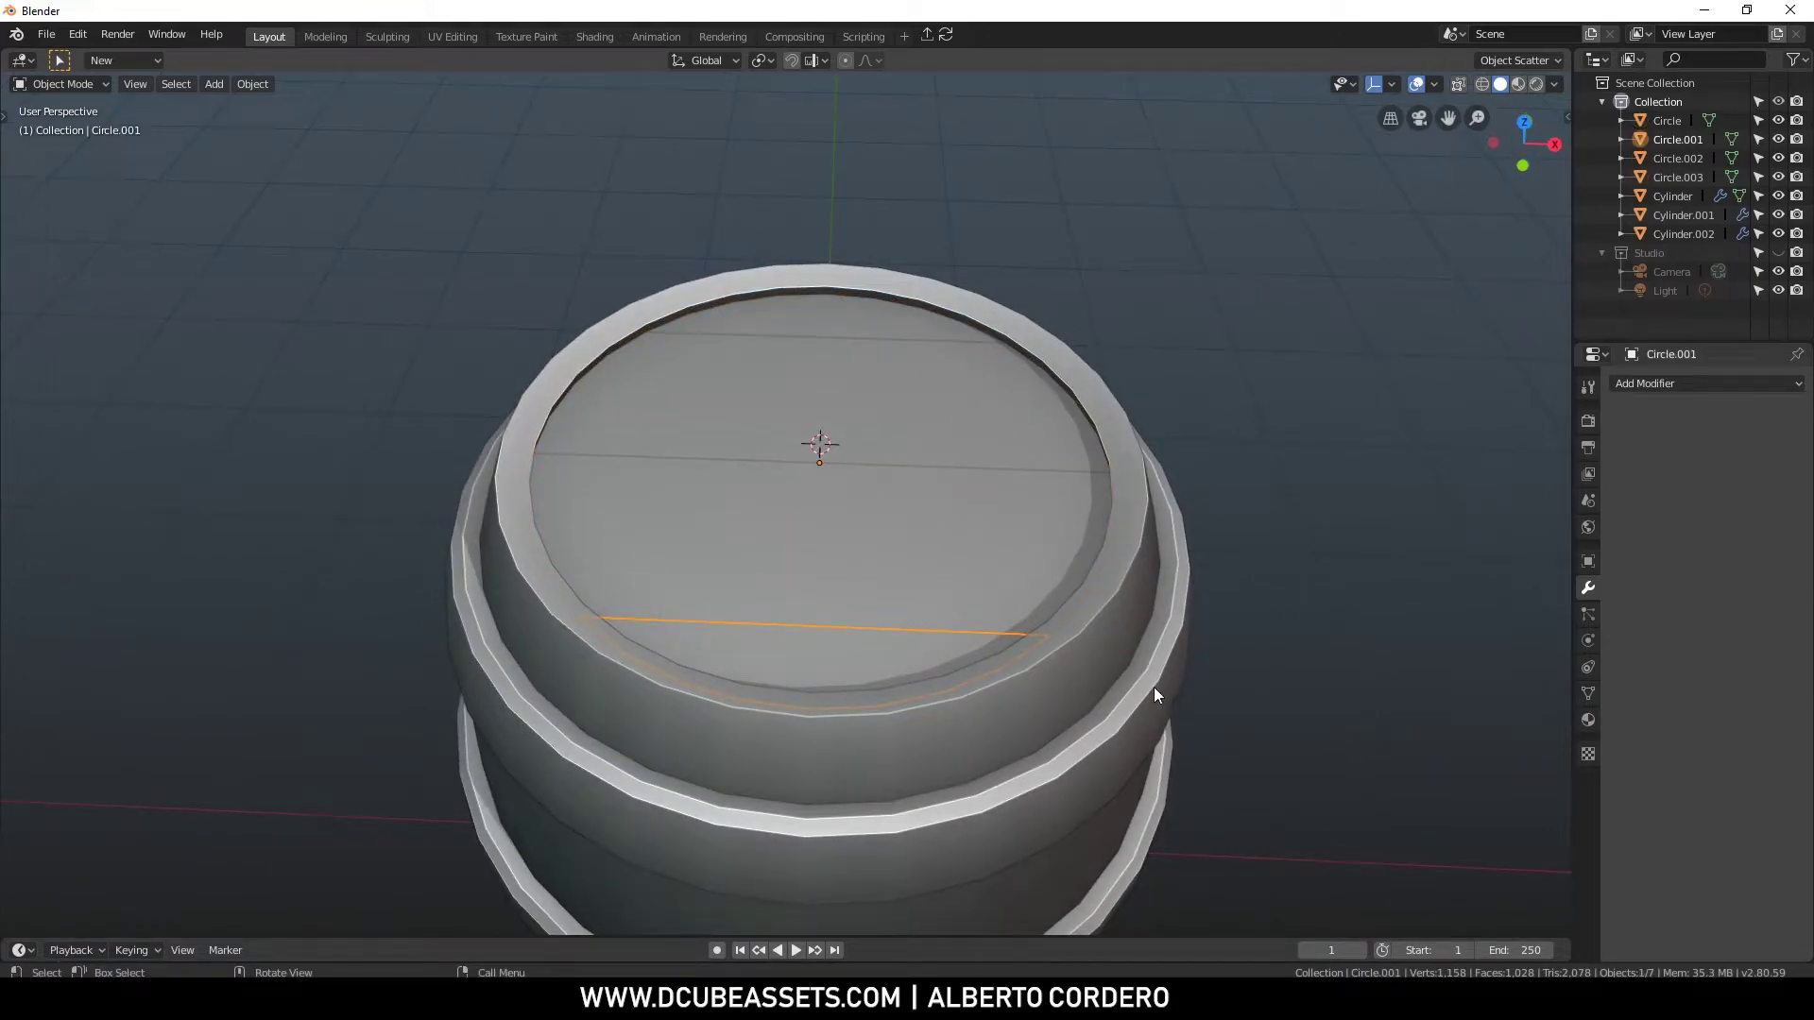
pyautogui.click(775, 501)
pyautogui.click(788, 372)
pyautogui.click(796, 328)
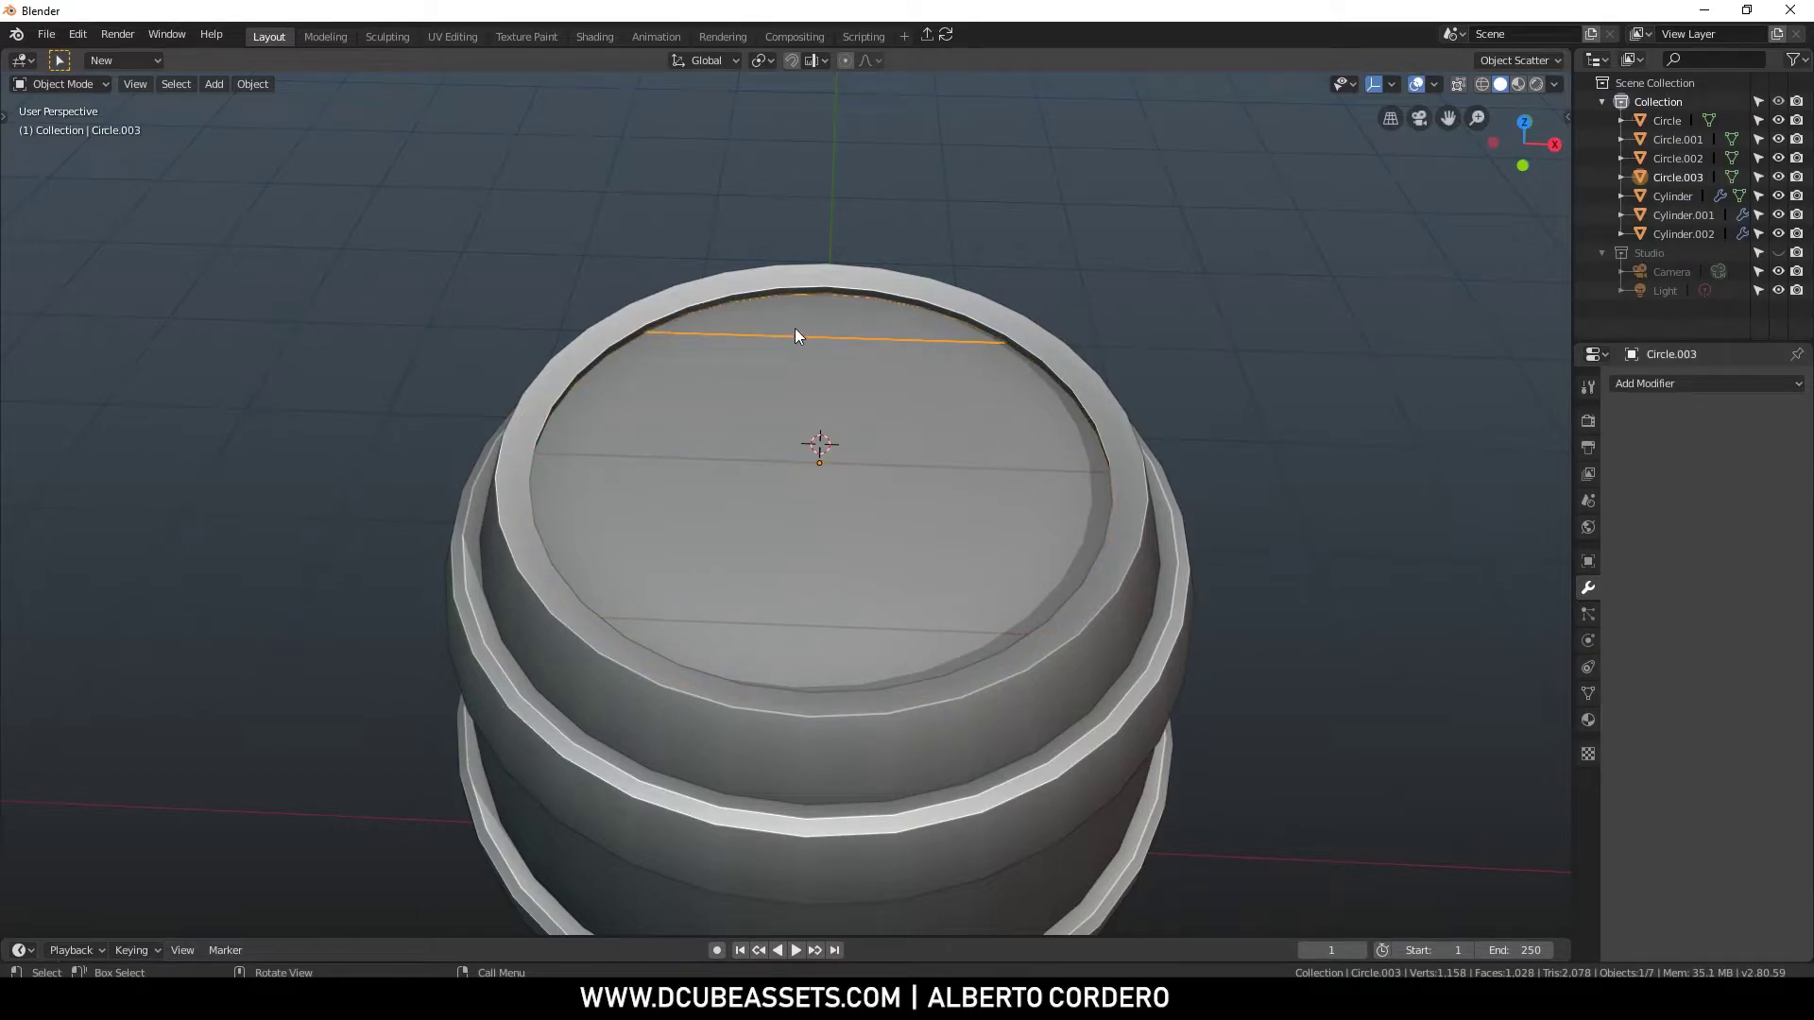
pyautogui.moveTo(810, 388); pyautogui.dragTo(787, 446, button='middle')
pyautogui.scroll(-1, 787, 446)
pyautogui.keyDown('shift'); pyautogui.click(787, 446); pyautogui.keyUp('shift')
pyautogui.keyDown('shift'); pyautogui.click(720, 572); pyautogui.keyUp('shift')
pyautogui.keyDown('shift'); pyautogui.click(728, 657); pyautogui.keyUp('shift')
pyautogui.moveTo(728, 658); pyautogui.dragTo(722, 321, button='middle')
pyautogui.hotkey('shift', 'h')
pyautogui.moveTo(1060, 295); pyautogui.dragTo(1053, 424, button='middle')
pyautogui.hotkey('alt', 'a')
pyautogui.click(614, 558)
pyautogui.moveTo(631, 543); pyautogui.dragTo(698, 559, button='middle')
pyautogui.click(711, 543)
pyautogui.click(805, 406)
pyautogui.click(812, 367)
pyautogui.hotkey('alt', 'a')
pyautogui.click(790, 637)
pyautogui.hotkey('ctrl', 'z')
pyautogui.hotkey('ctrl', 'z')
pyautogui.hotkey('ctrl', 'z')
pyautogui.hotkey('ctrl', 'z')
pyautogui.hotkey('ctrl', 'z')
pyautogui.hotkey('ctrl', 'z')
pyautogui.hotkey('ctrl', 'z')
# Add a Solidify modifier to the front lid plank and set its thickness to 0.075 m
pyautogui.click(813, 577)
pyautogui.click(729, 637)
pyautogui.keyDown('shift'); pyautogui.scroll(-3, 1073, 559); pyautogui.keyUp('shift')
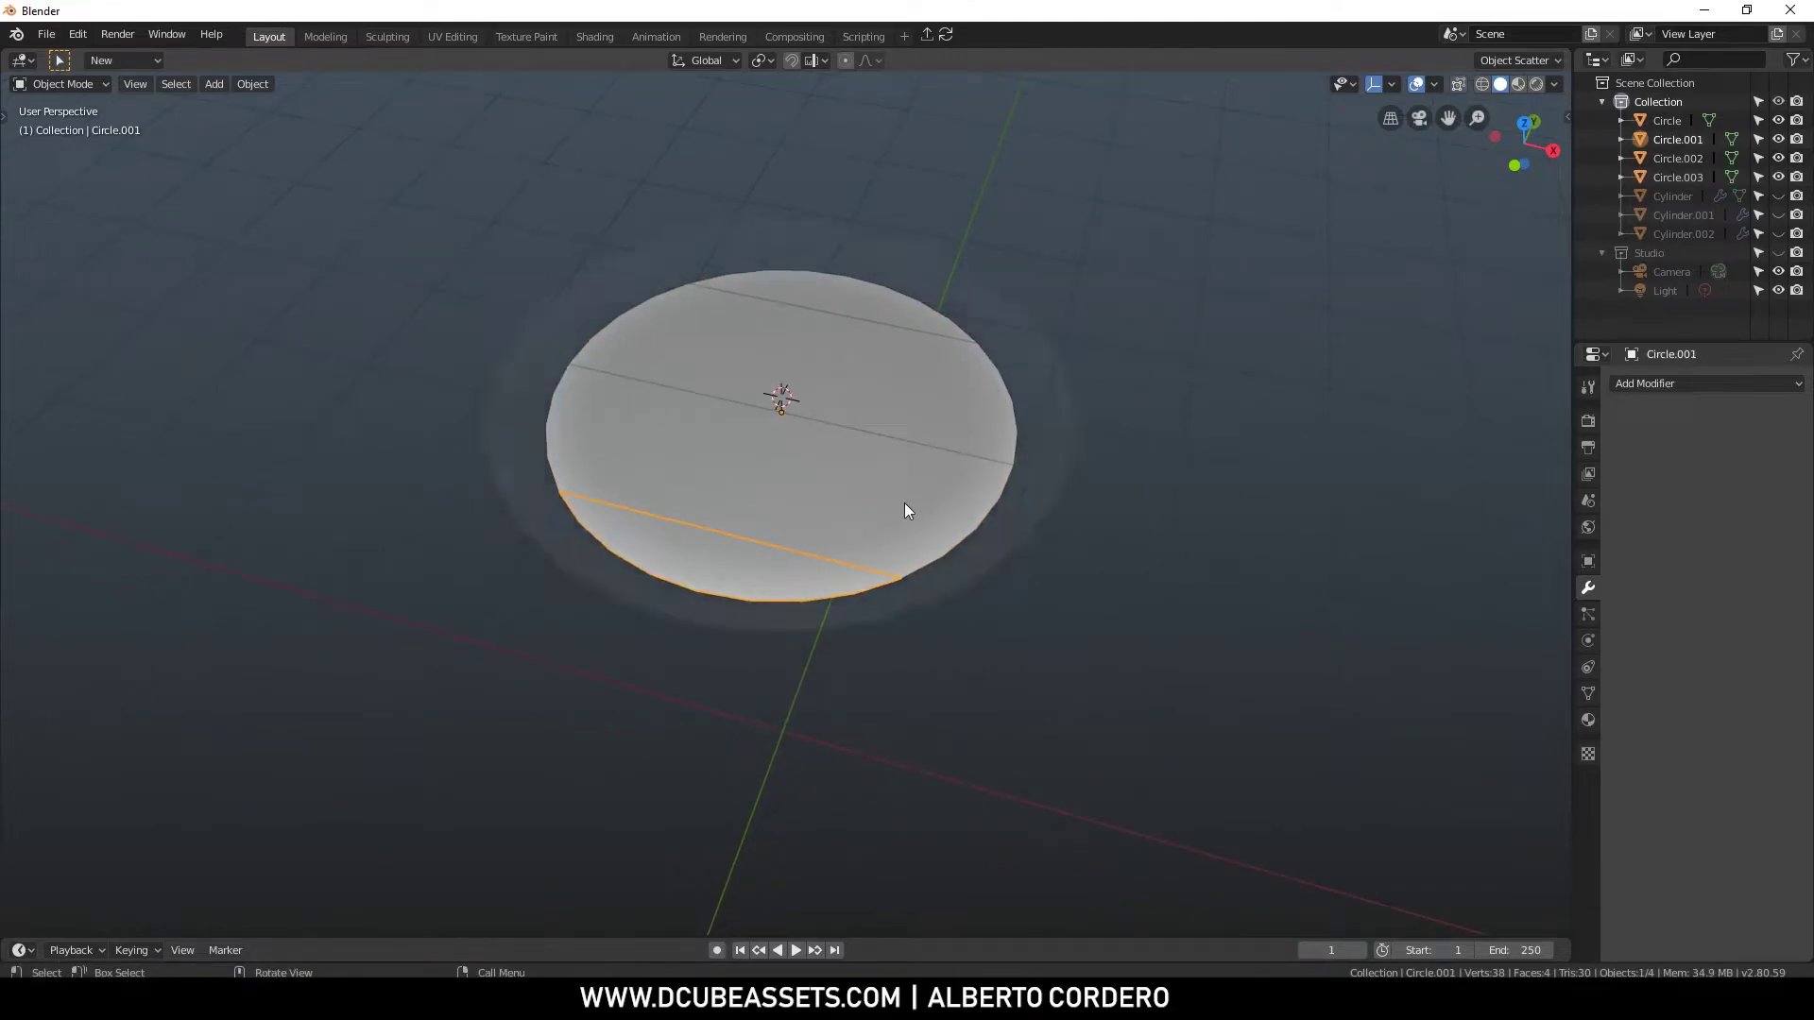
pyautogui.scroll(2, 904, 510)
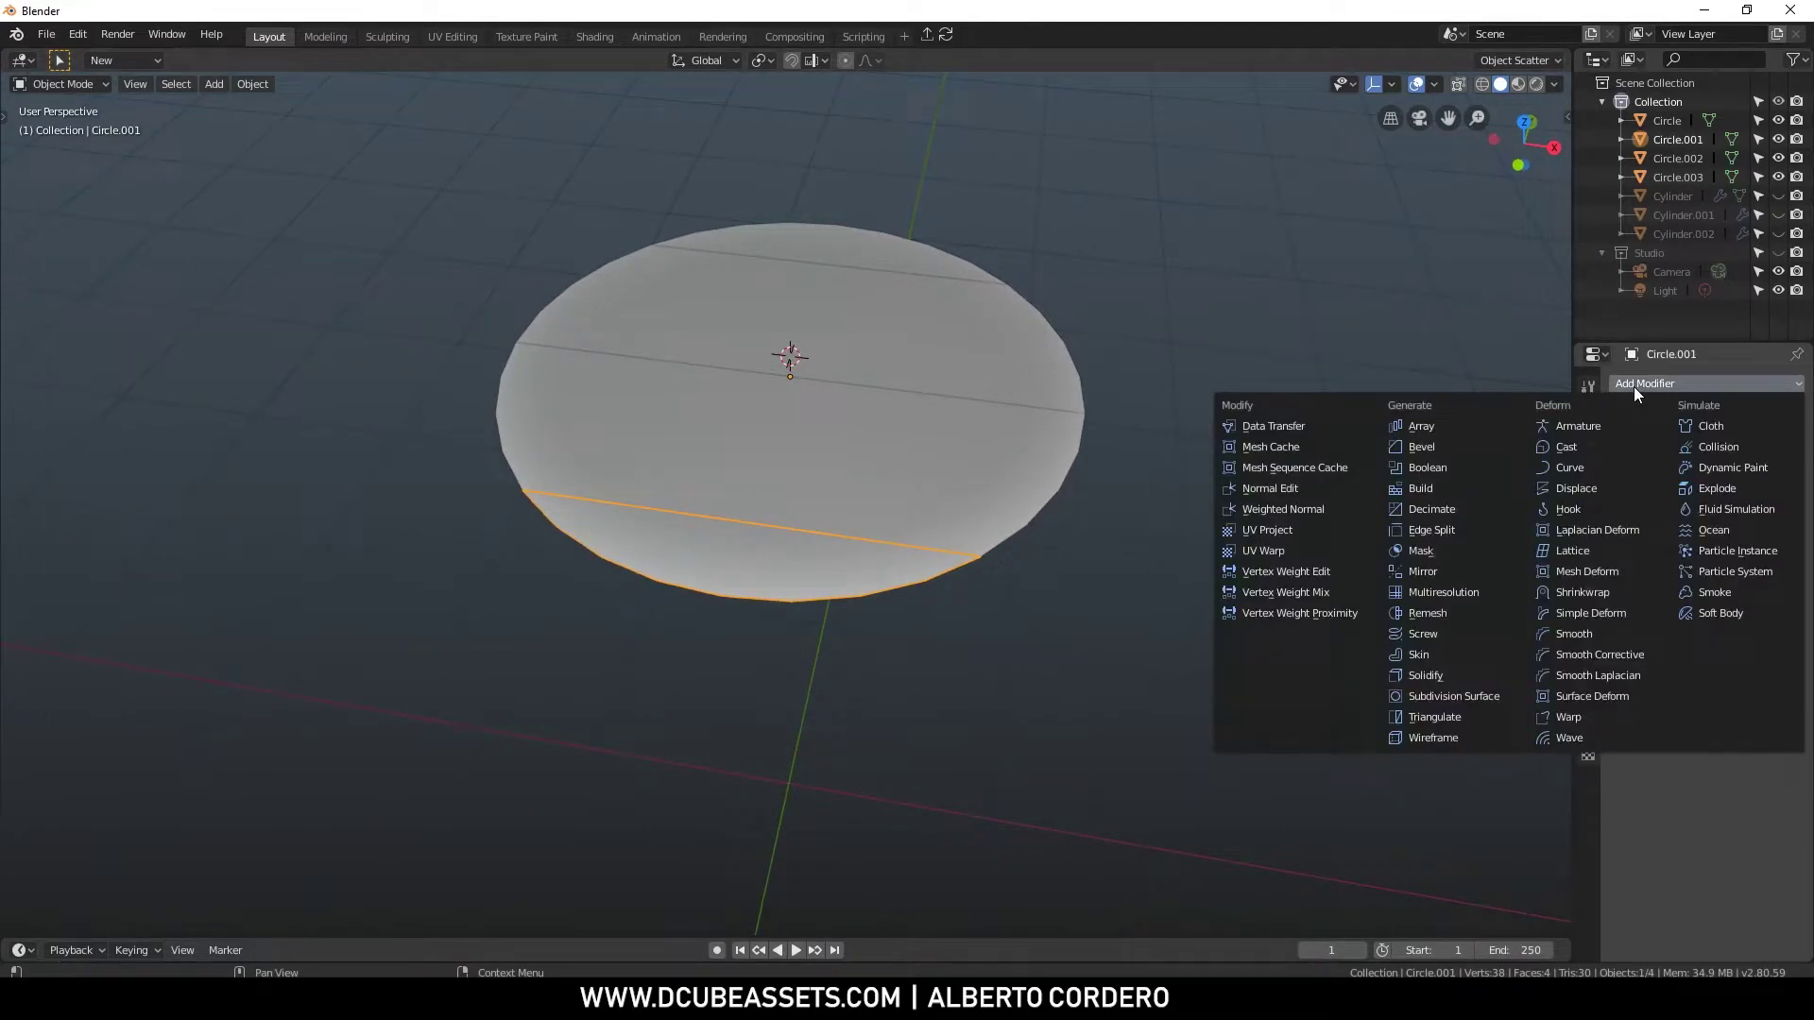
pyautogui.click(1428, 677)
pyautogui.moveTo(1009, 565); pyautogui.dragTo(892, 463, button='middle')
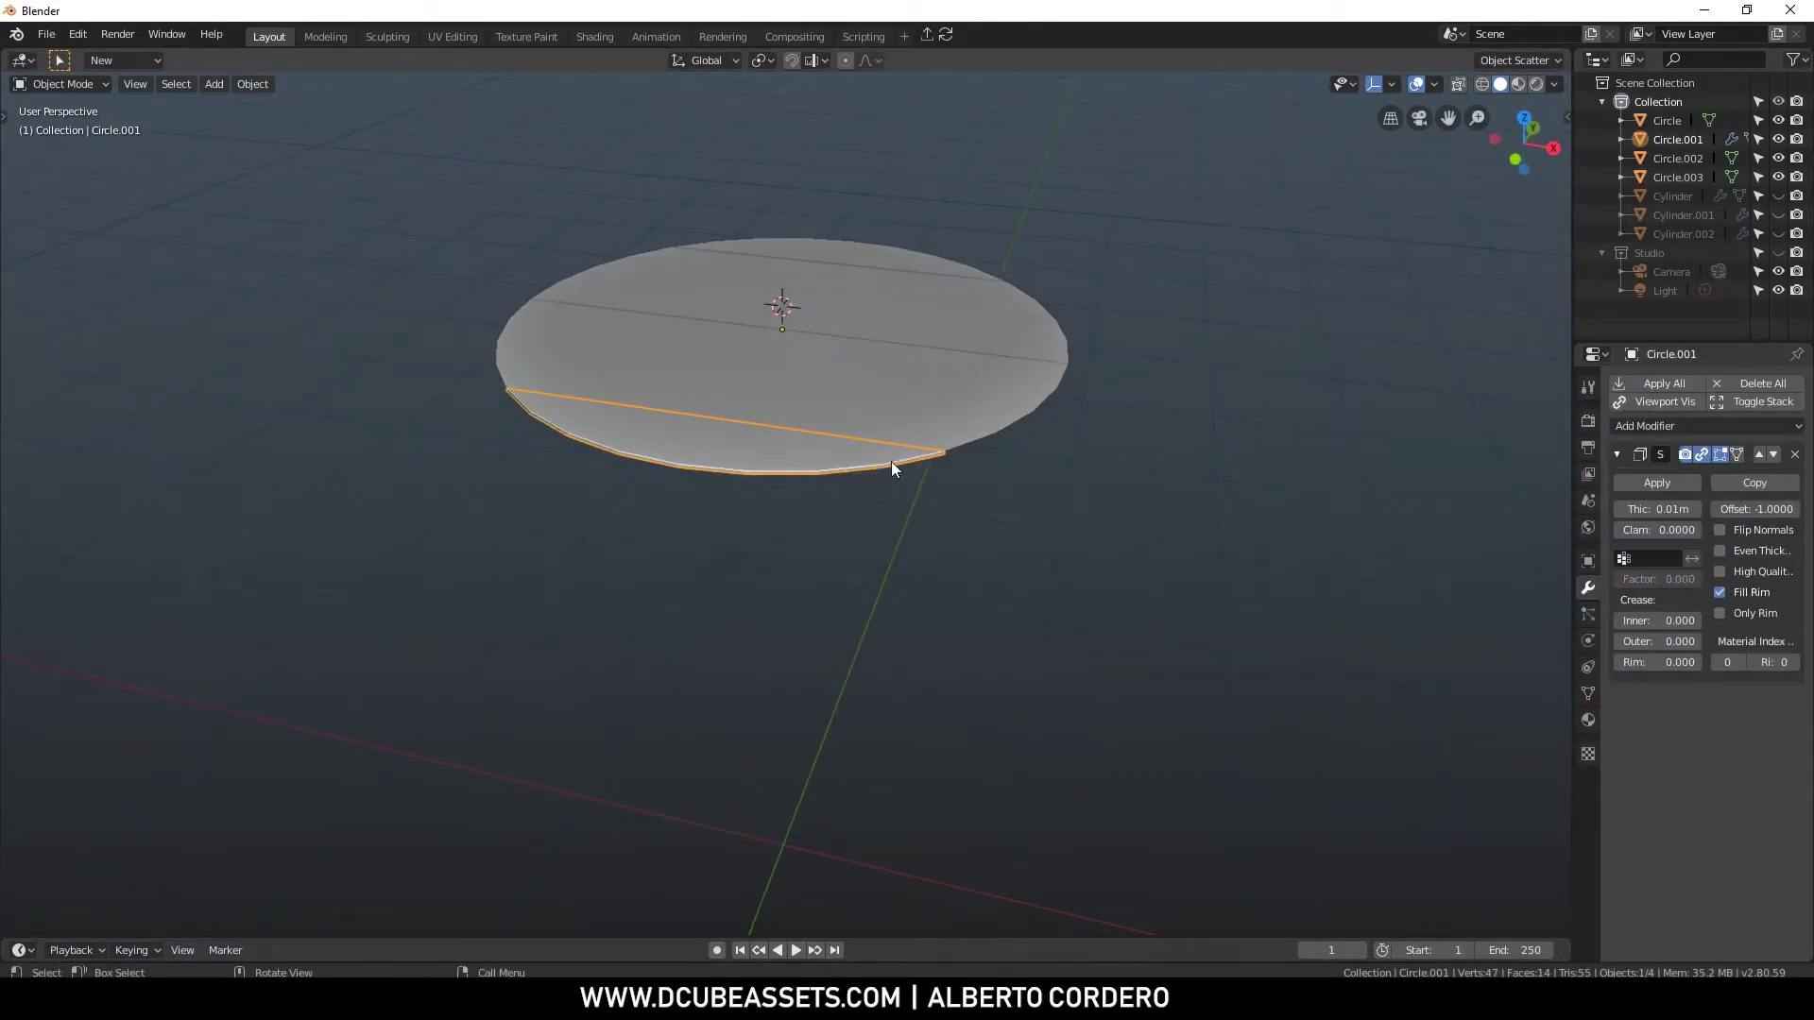
pyautogui.scroll(1, 892, 463)
pyautogui.moveTo(1662, 508); pyautogui.dragTo(992, 507)
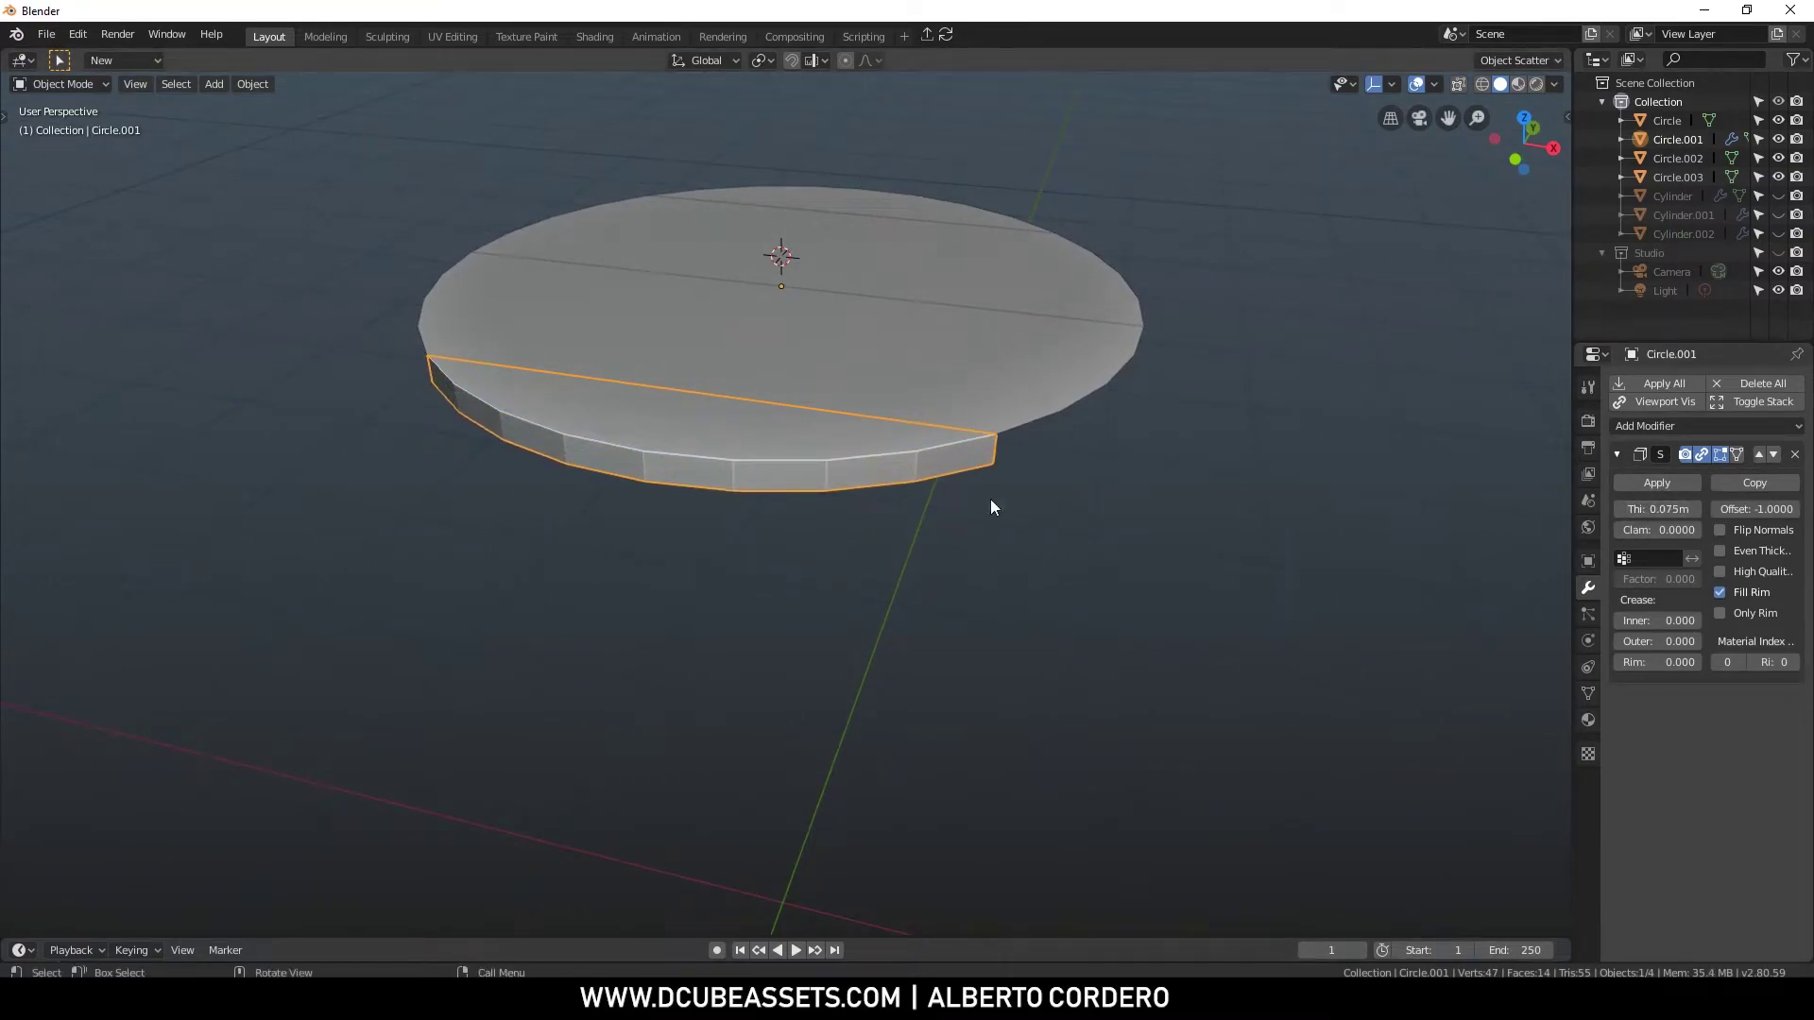
# Enable Only Rim with Fill Rim kept on in the front plank's Solidify modifier, and inspect the plank
pyautogui.click(1719, 593)
pyautogui.click(1719, 592)
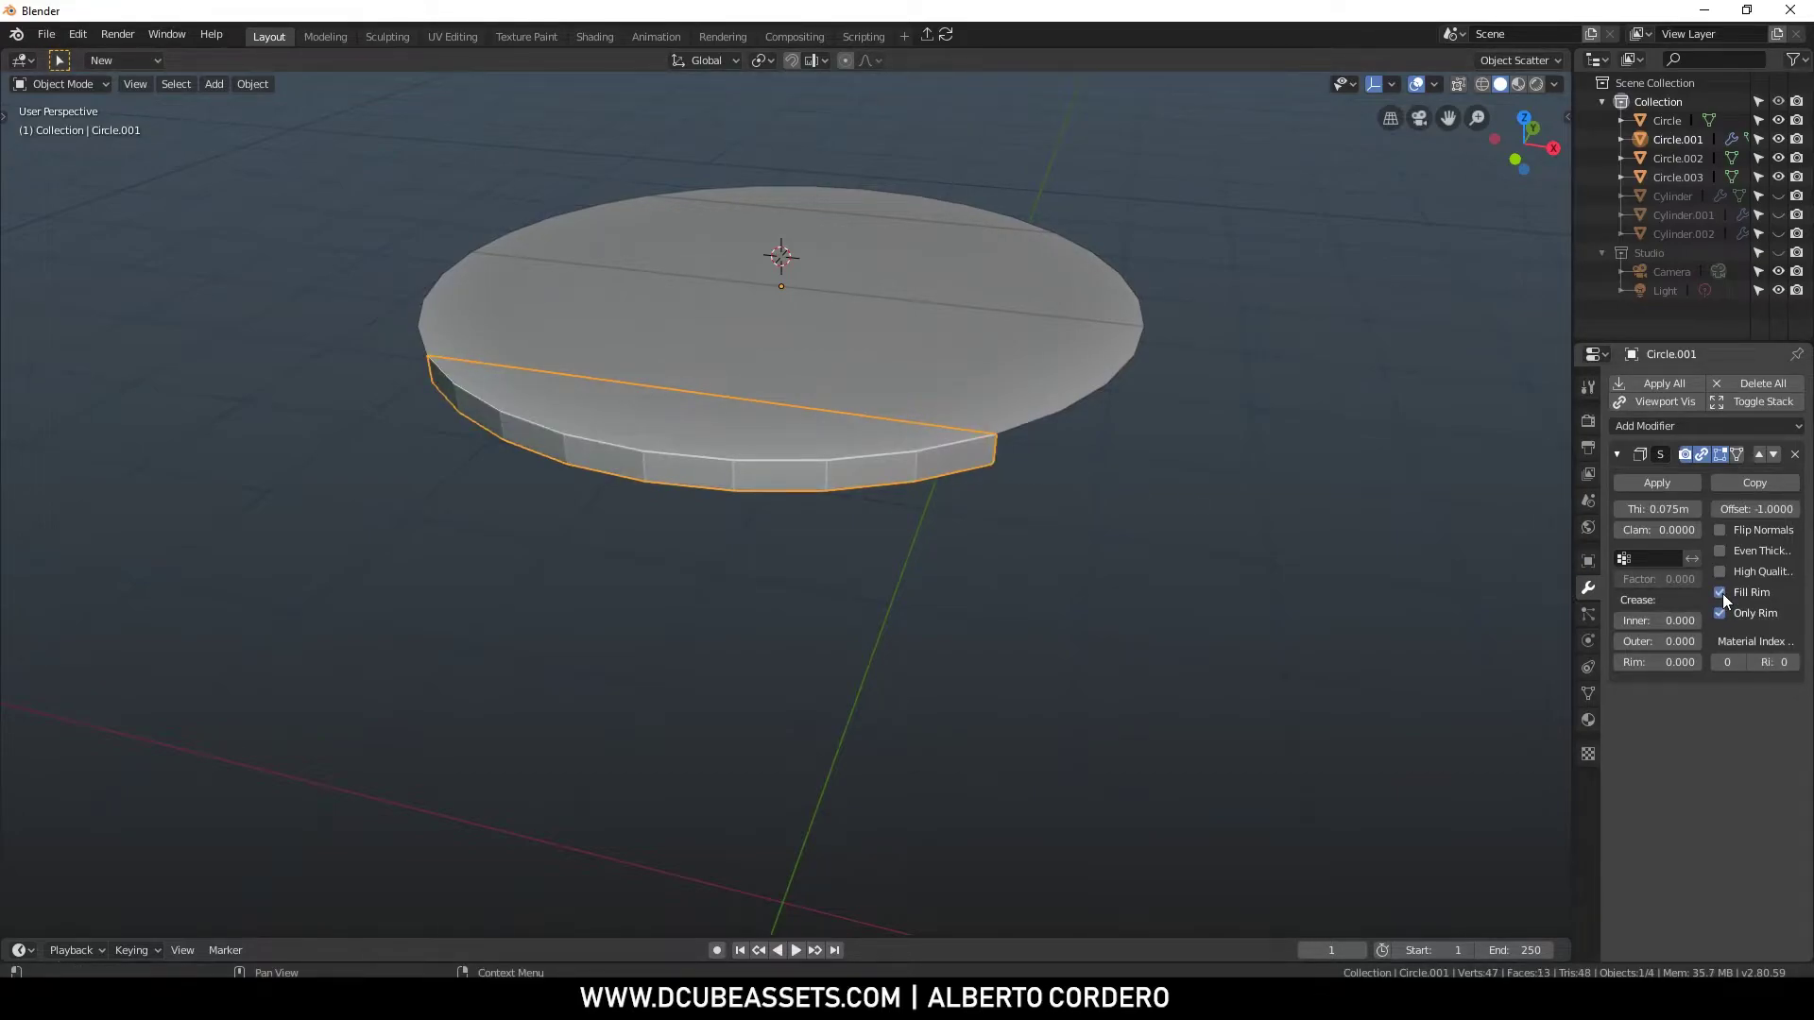
pyautogui.moveTo(814, 295); pyautogui.dragTo(989, 483, button='middle')
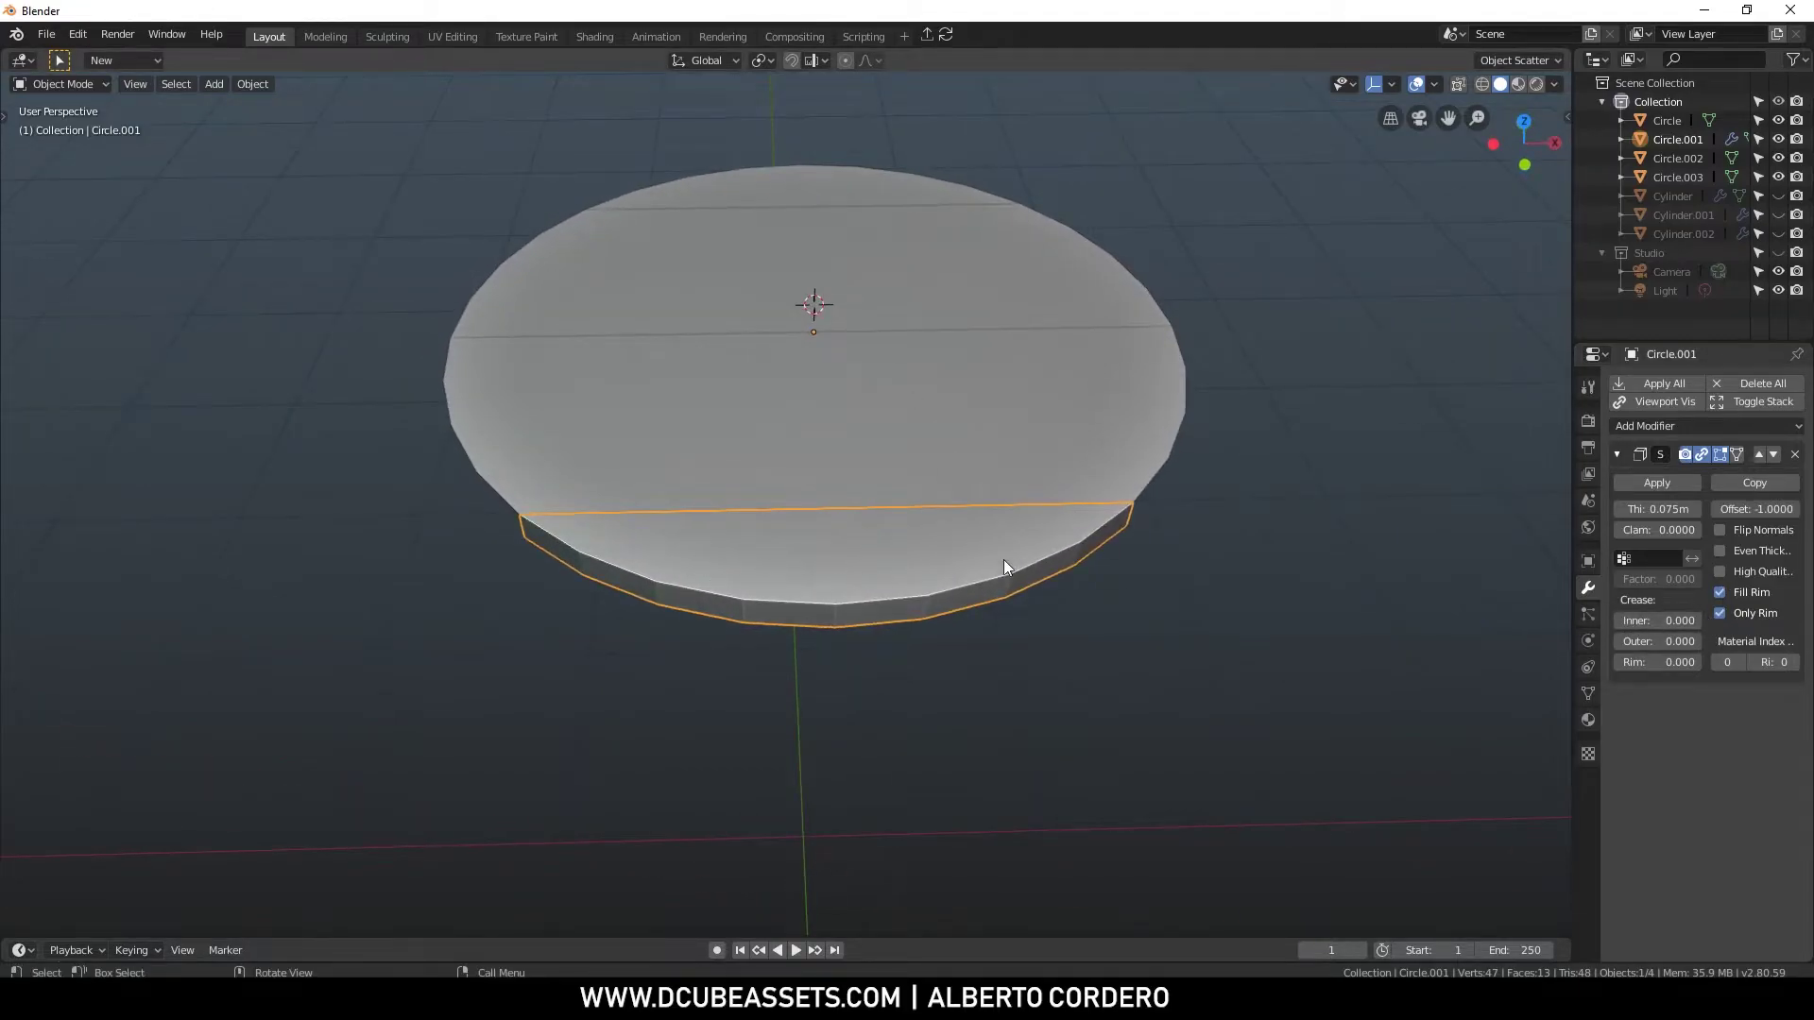
pyautogui.moveTo(879, 473); pyautogui.dragTo(880, 386, button='middle')
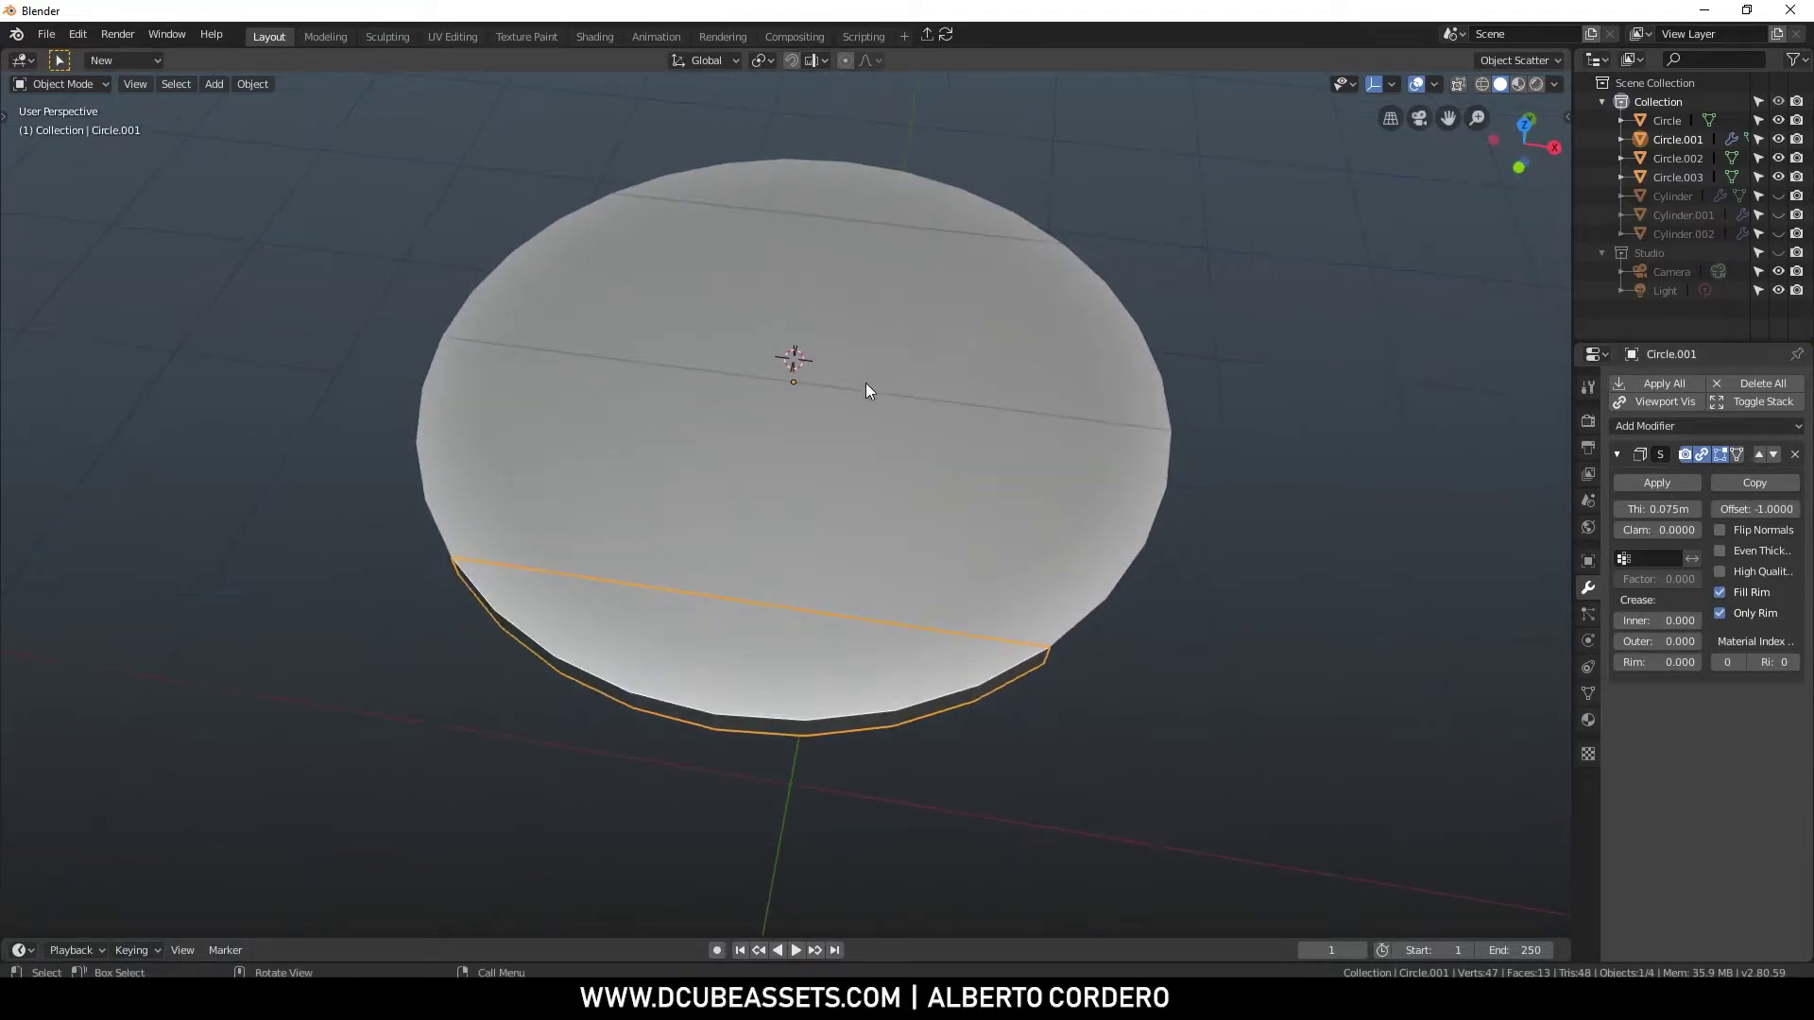
pyautogui.moveTo(691, 412); pyautogui.dragTo(863, 372, button='middle')
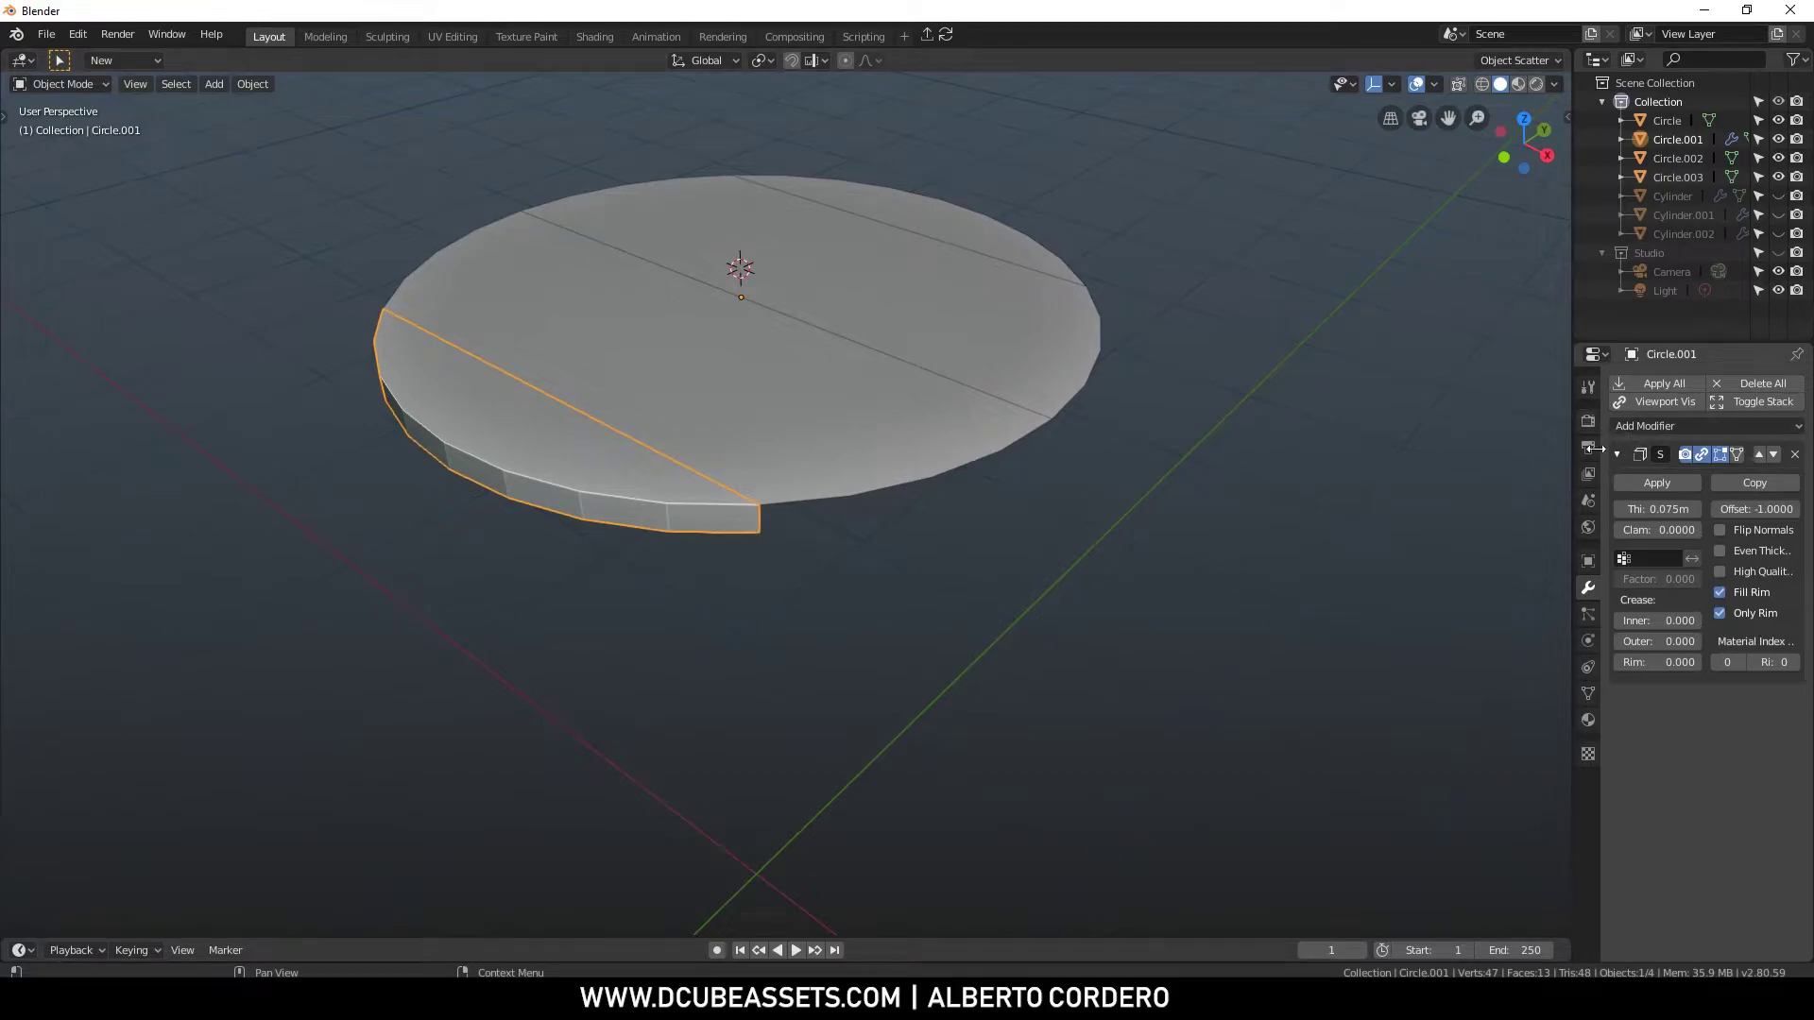
# Add a Bevel modifier to the front plank with Angle limit, Width method and a width of 0.03 m
pyautogui.click(1644, 430)
pyautogui.click(1417, 486)
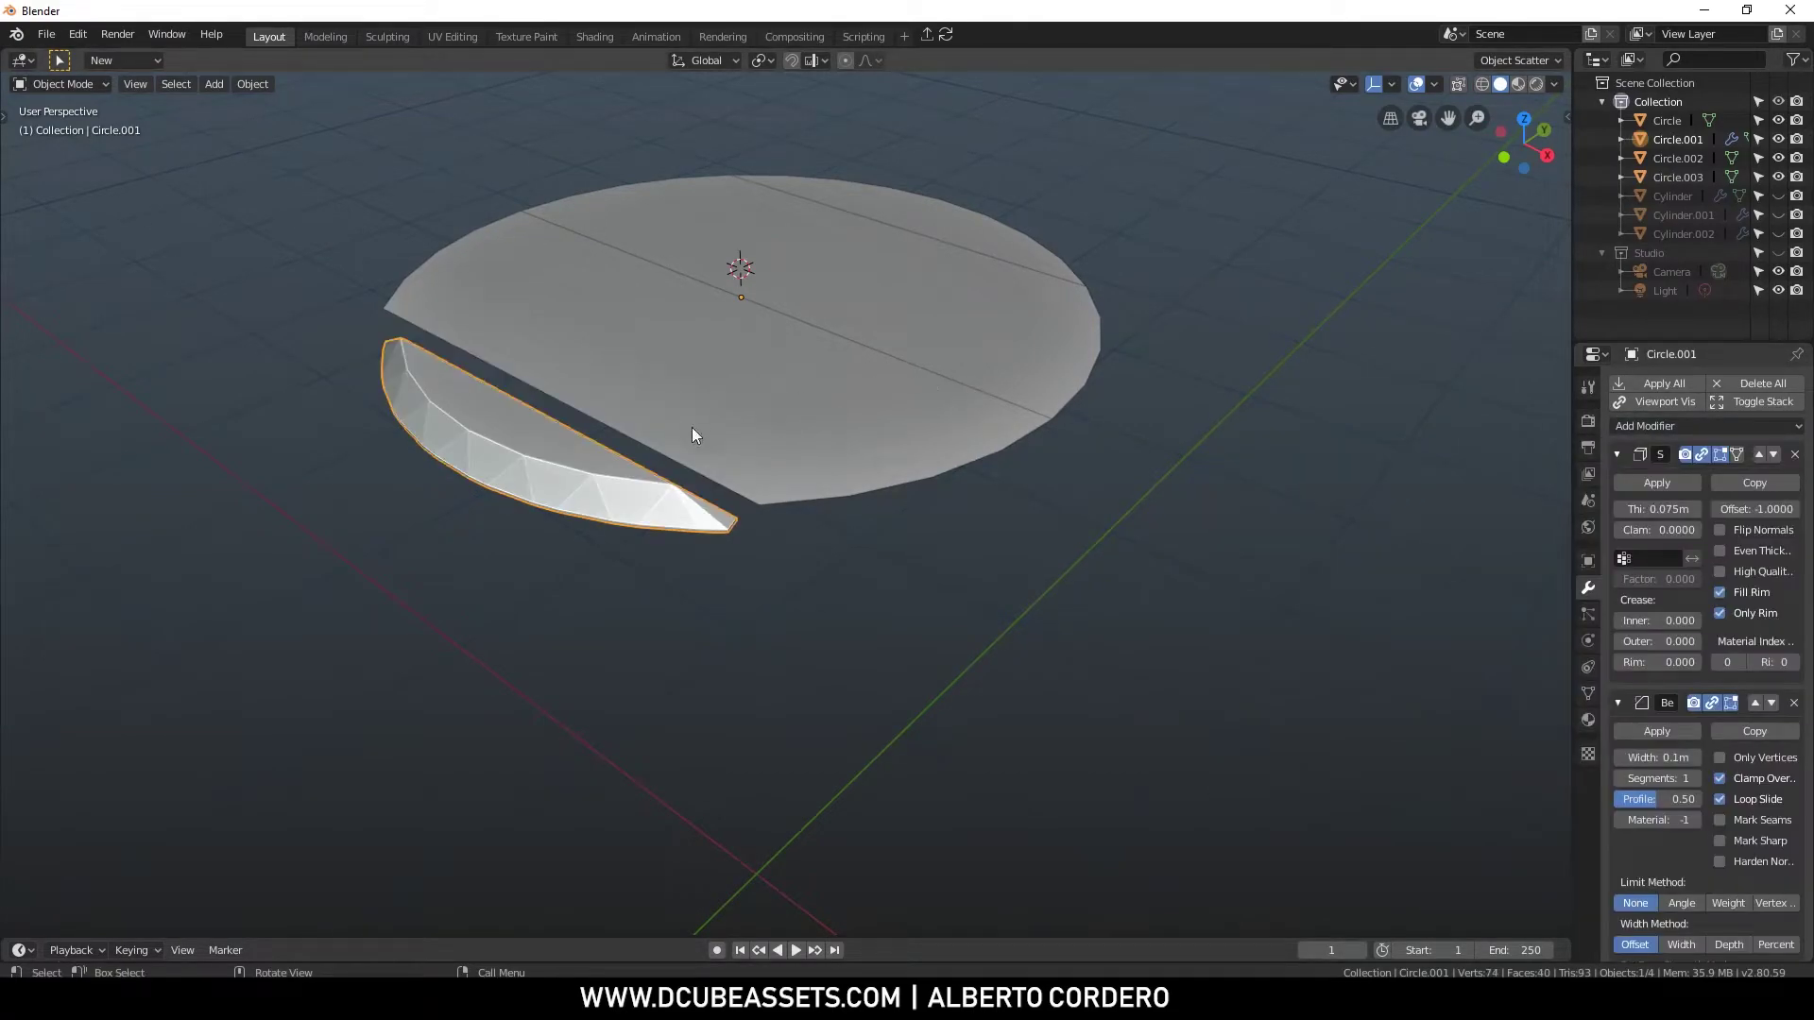
pyautogui.click(1618, 453)
pyautogui.click(1671, 687)
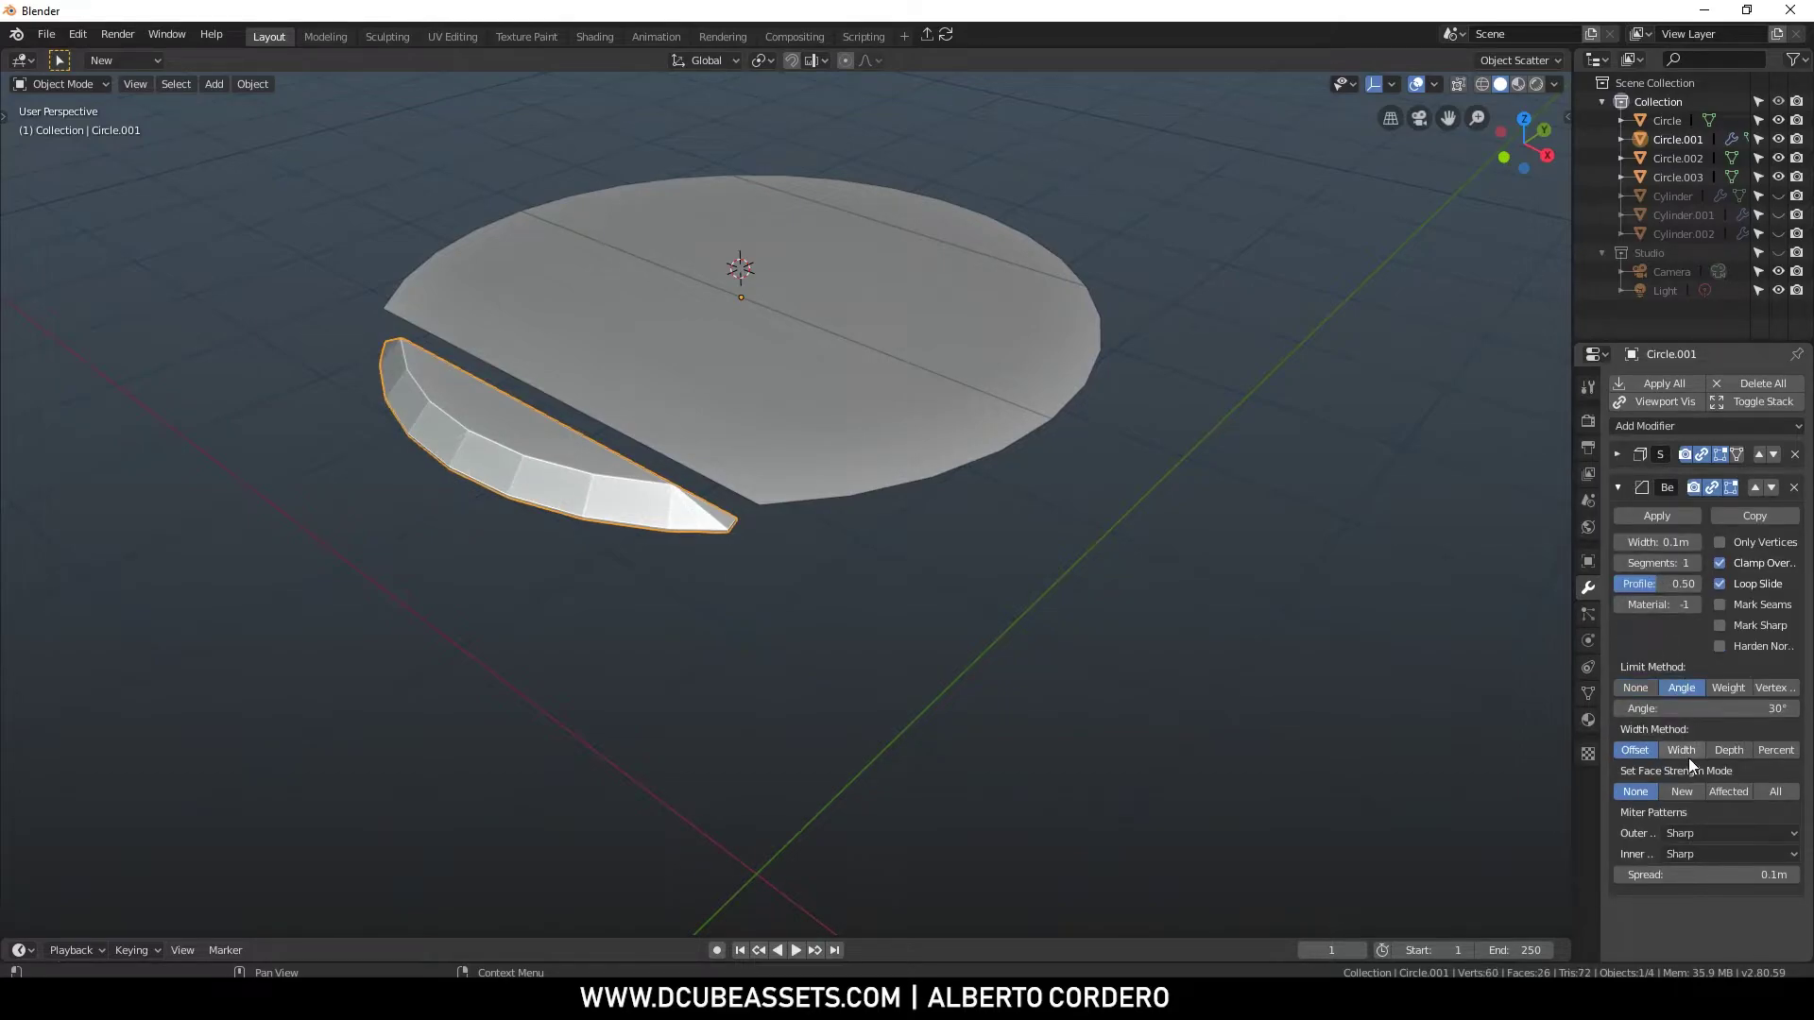
pyautogui.click(1686, 752)
pyautogui.moveTo(1659, 543); pyautogui.dragTo(1593, 542)
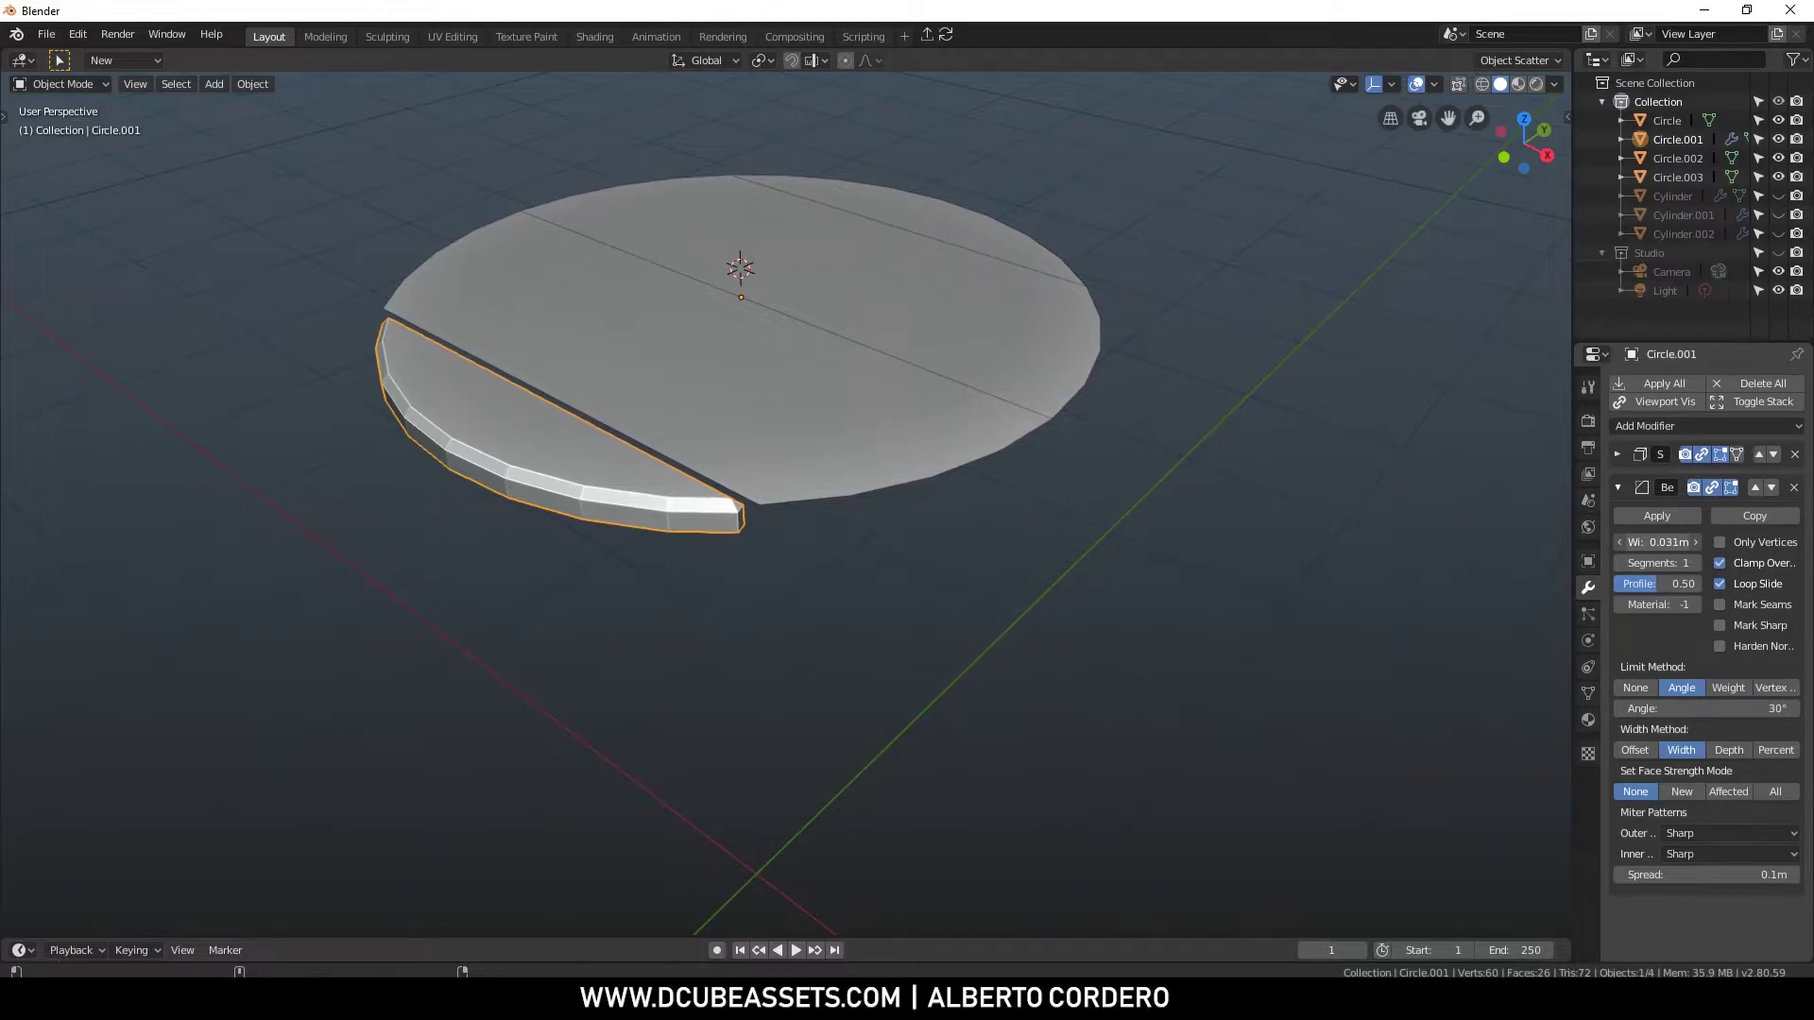
pyautogui.click(1649, 542)
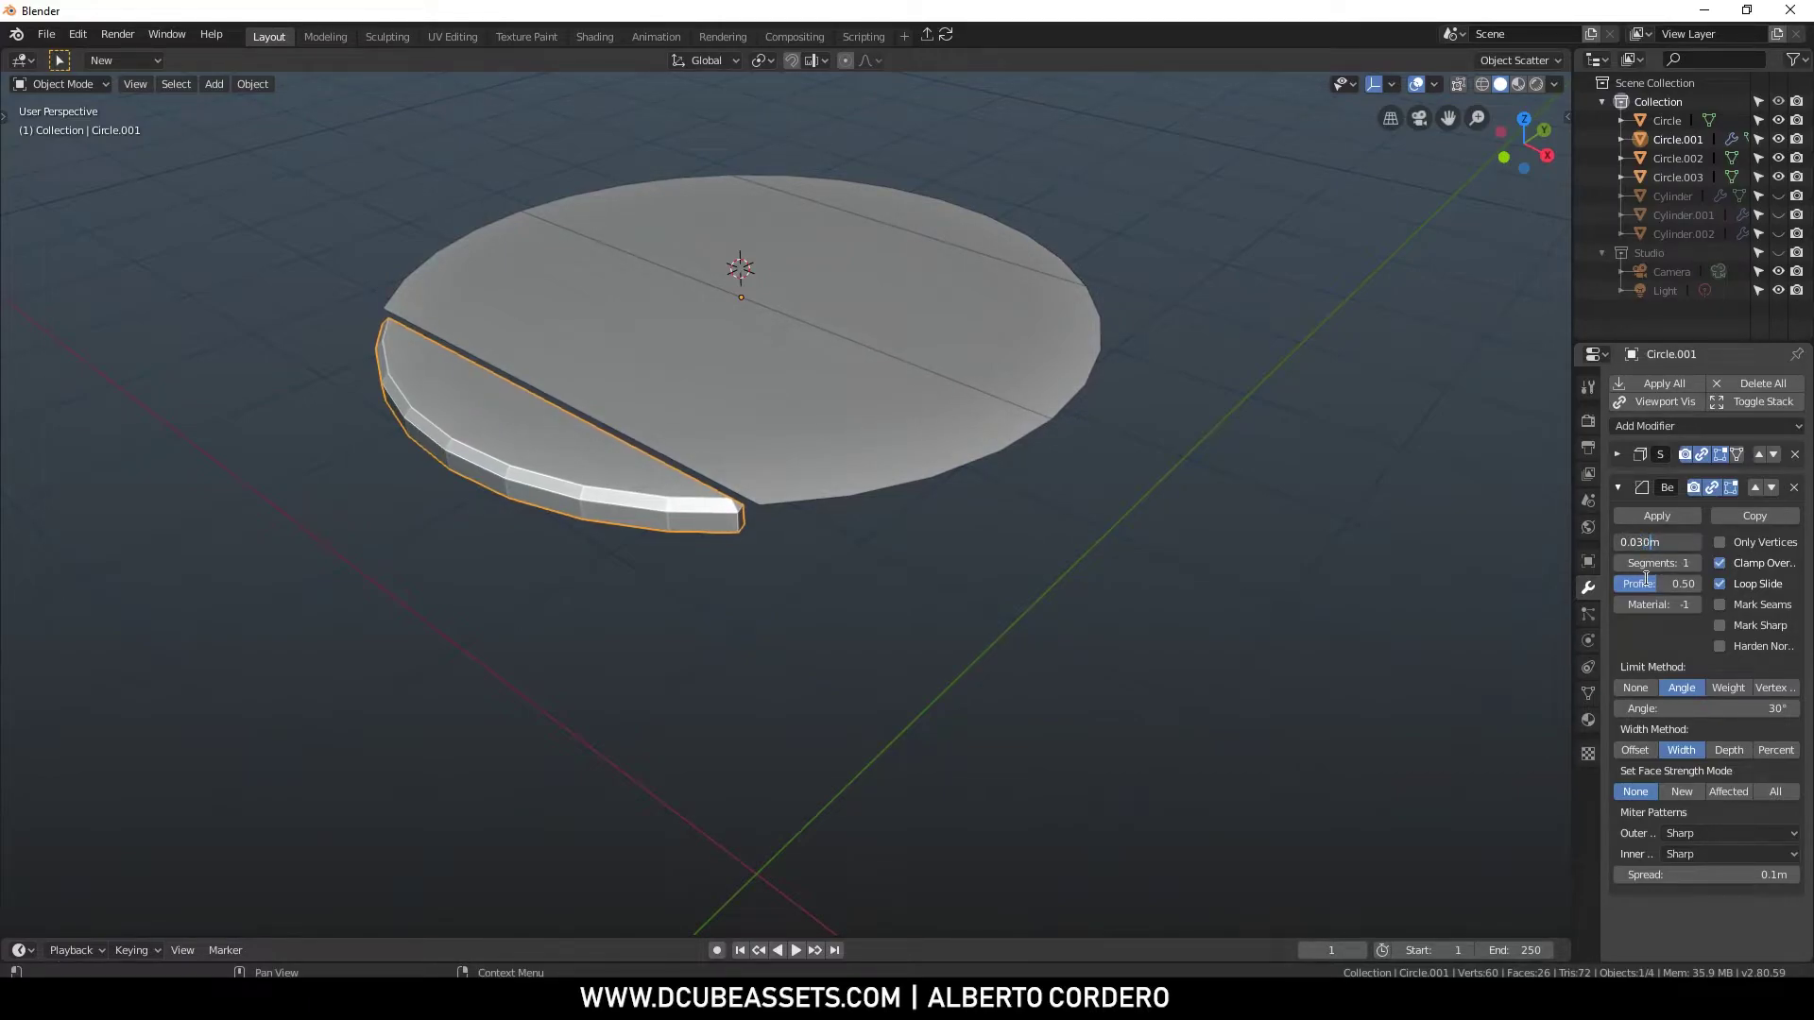
# Copy the front plank's modifiers to the other three lid planks by linking Modifiers
pyautogui.click(622, 333)
pyautogui.moveTo(770, 364); pyautogui.dragTo(718, 370, button='middle')
pyautogui.keyDown('shift'); pyautogui.click(858, 268); pyautogui.keyUp('shift')
pyautogui.keyDown('shift'); pyautogui.click(924, 246); pyautogui.keyUp('shift')
pyautogui.keyDown('shift'); pyautogui.click(631, 470); pyautogui.keyUp('shift')
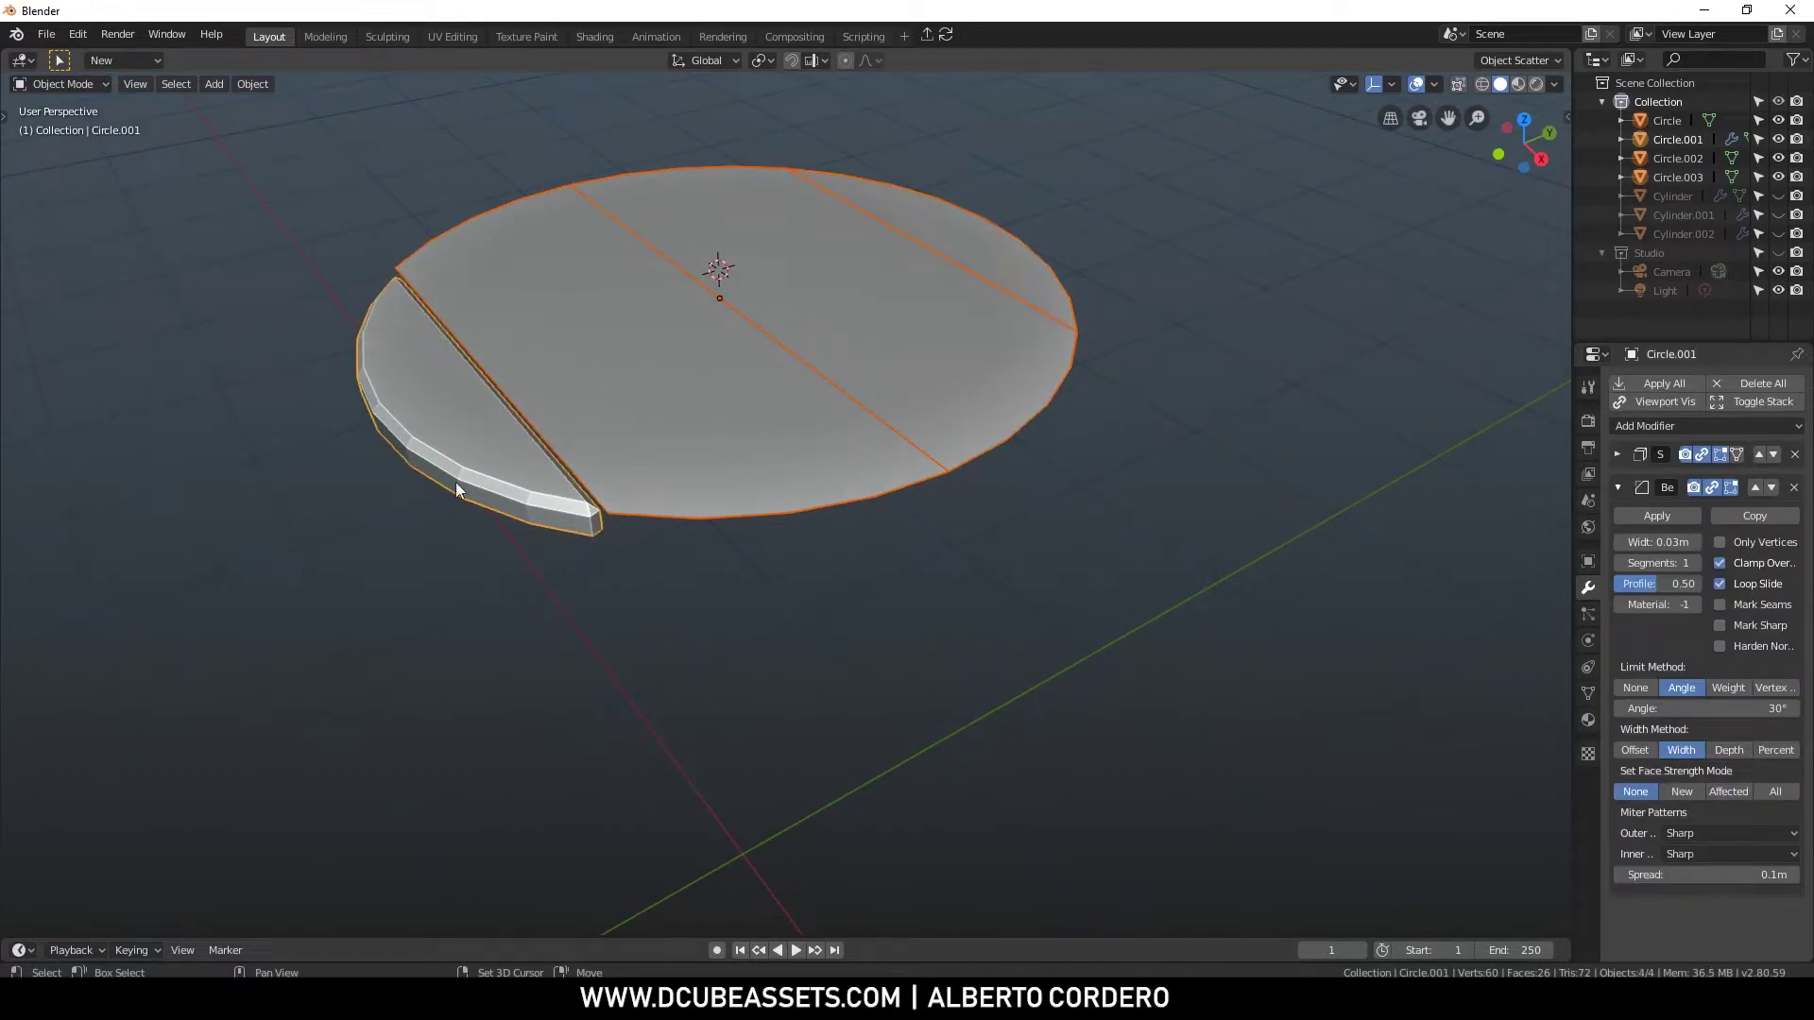
pyautogui.hotkey('ctrl', 'l')
pyautogui.click(1038, 479)
pyautogui.click(1086, 476)
# Enable Auto Smooth in the normals settings of the lid's rear plank
pyautogui.moveTo(803, 313); pyautogui.dragTo(917, 328, button='middle')
pyautogui.click(776, 529)
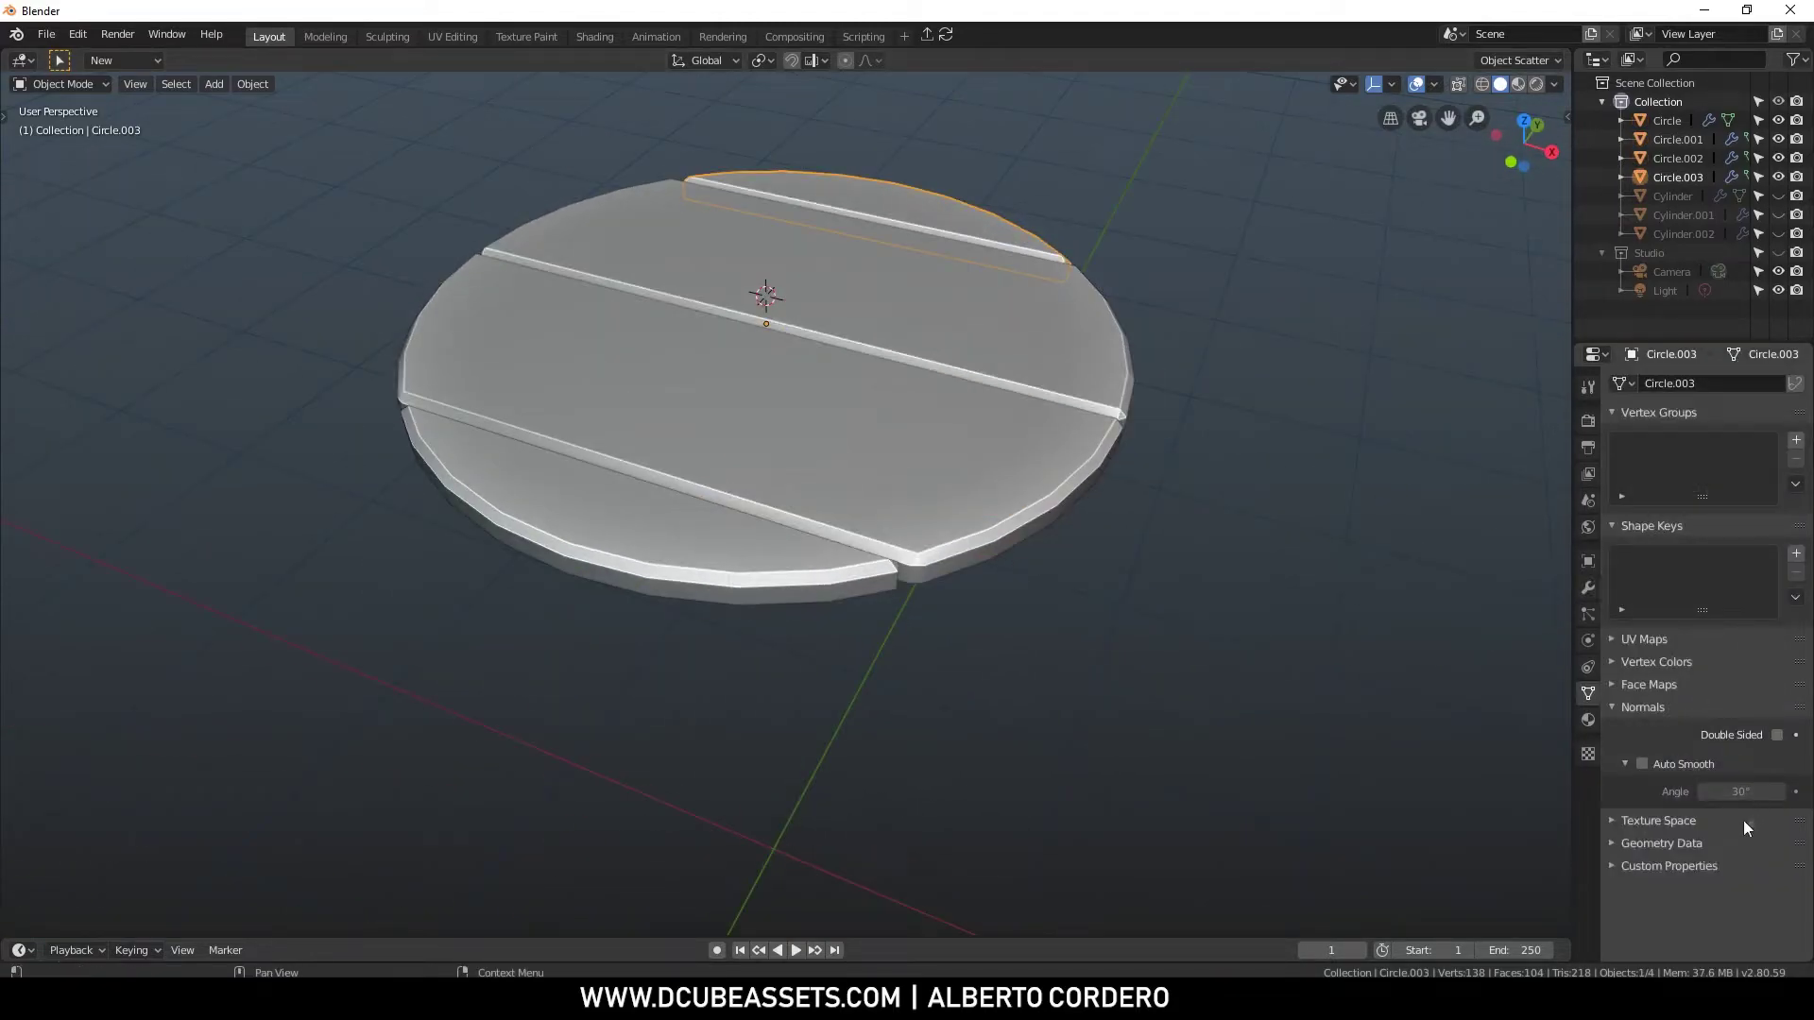
pyautogui.click(1642, 764)
pyautogui.click(1173, 266)
pyautogui.moveTo(1174, 266); pyautogui.dragTo(958, 342, button='middle')
# Apply smooth shading to two of the lid planks, one after the other, and clear the selection
pyautogui.click(757, 395)
pyautogui.rightClick(756, 394)
pyautogui.click(757, 397)
pyautogui.click(973, 354)
pyautogui.rightClick(983, 348)
pyautogui.click(983, 351)
pyautogui.click(1125, 376)
pyautogui.moveTo(1125, 376); pyautogui.dragTo(1059, 413, button='middle')
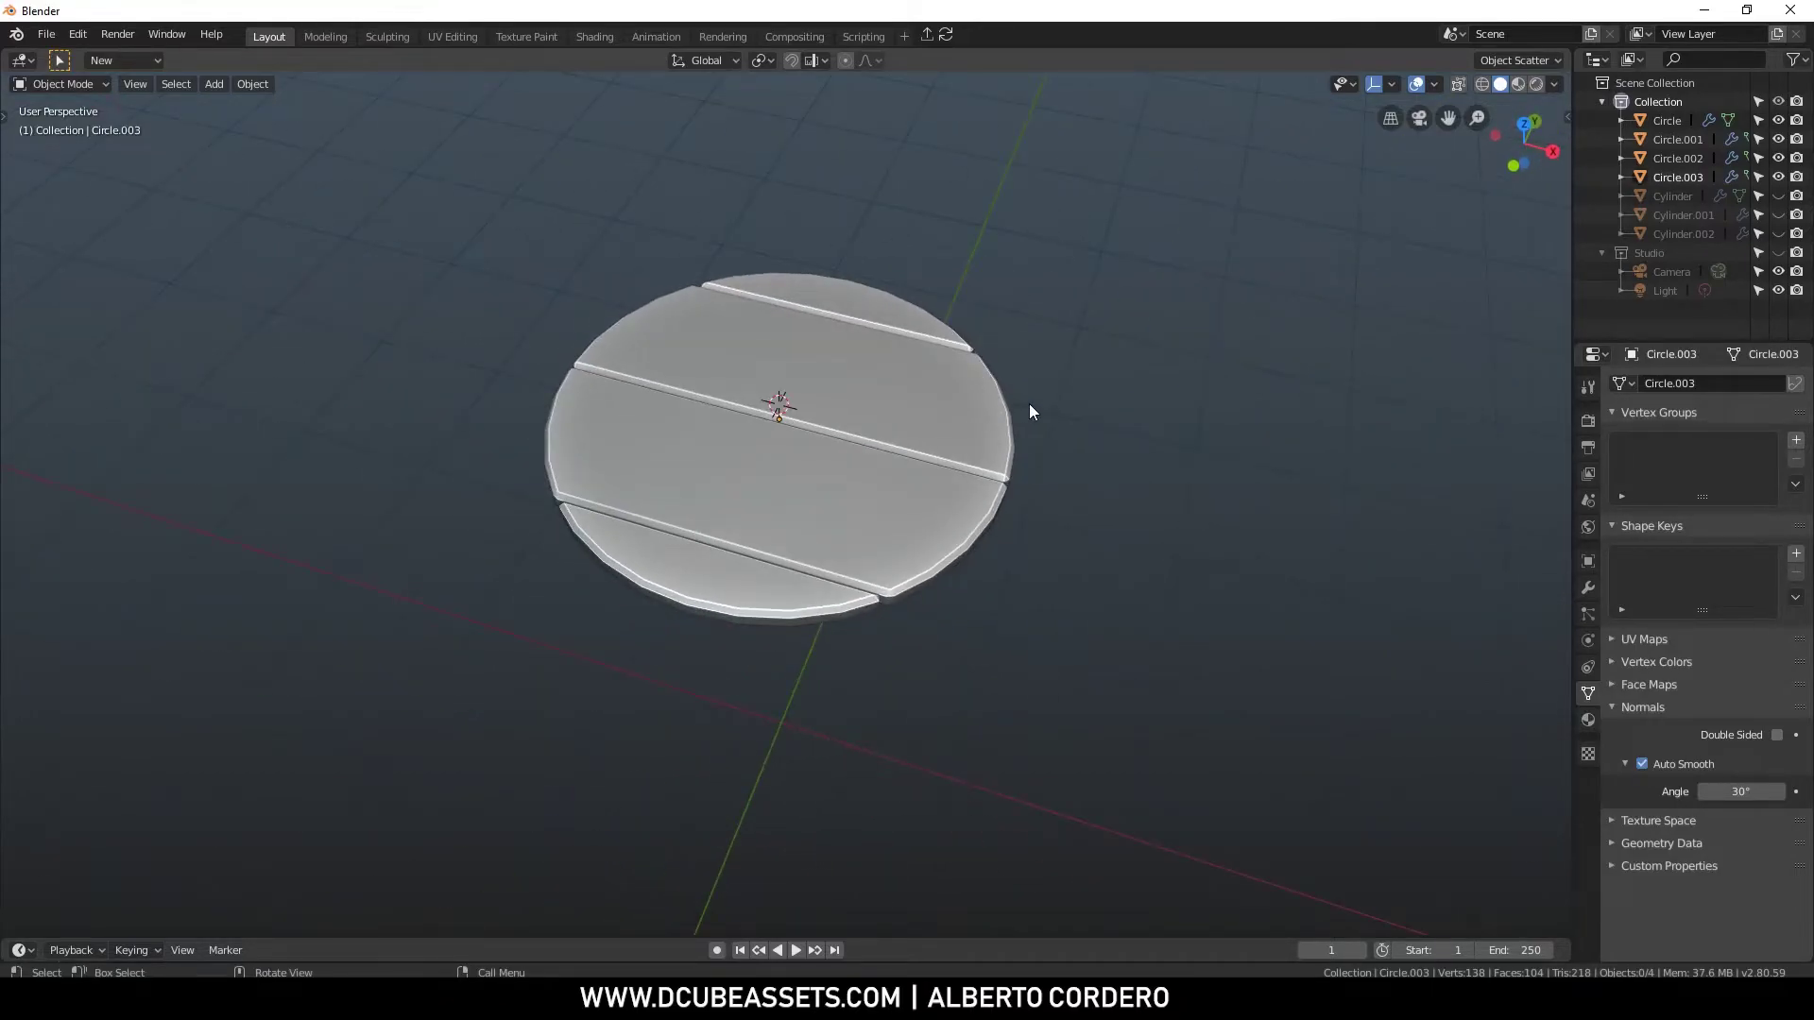
# Unhide the barrel body and bands, clear the selection, and view the planked lid in place
pyautogui.scroll(-3, 935, 444)
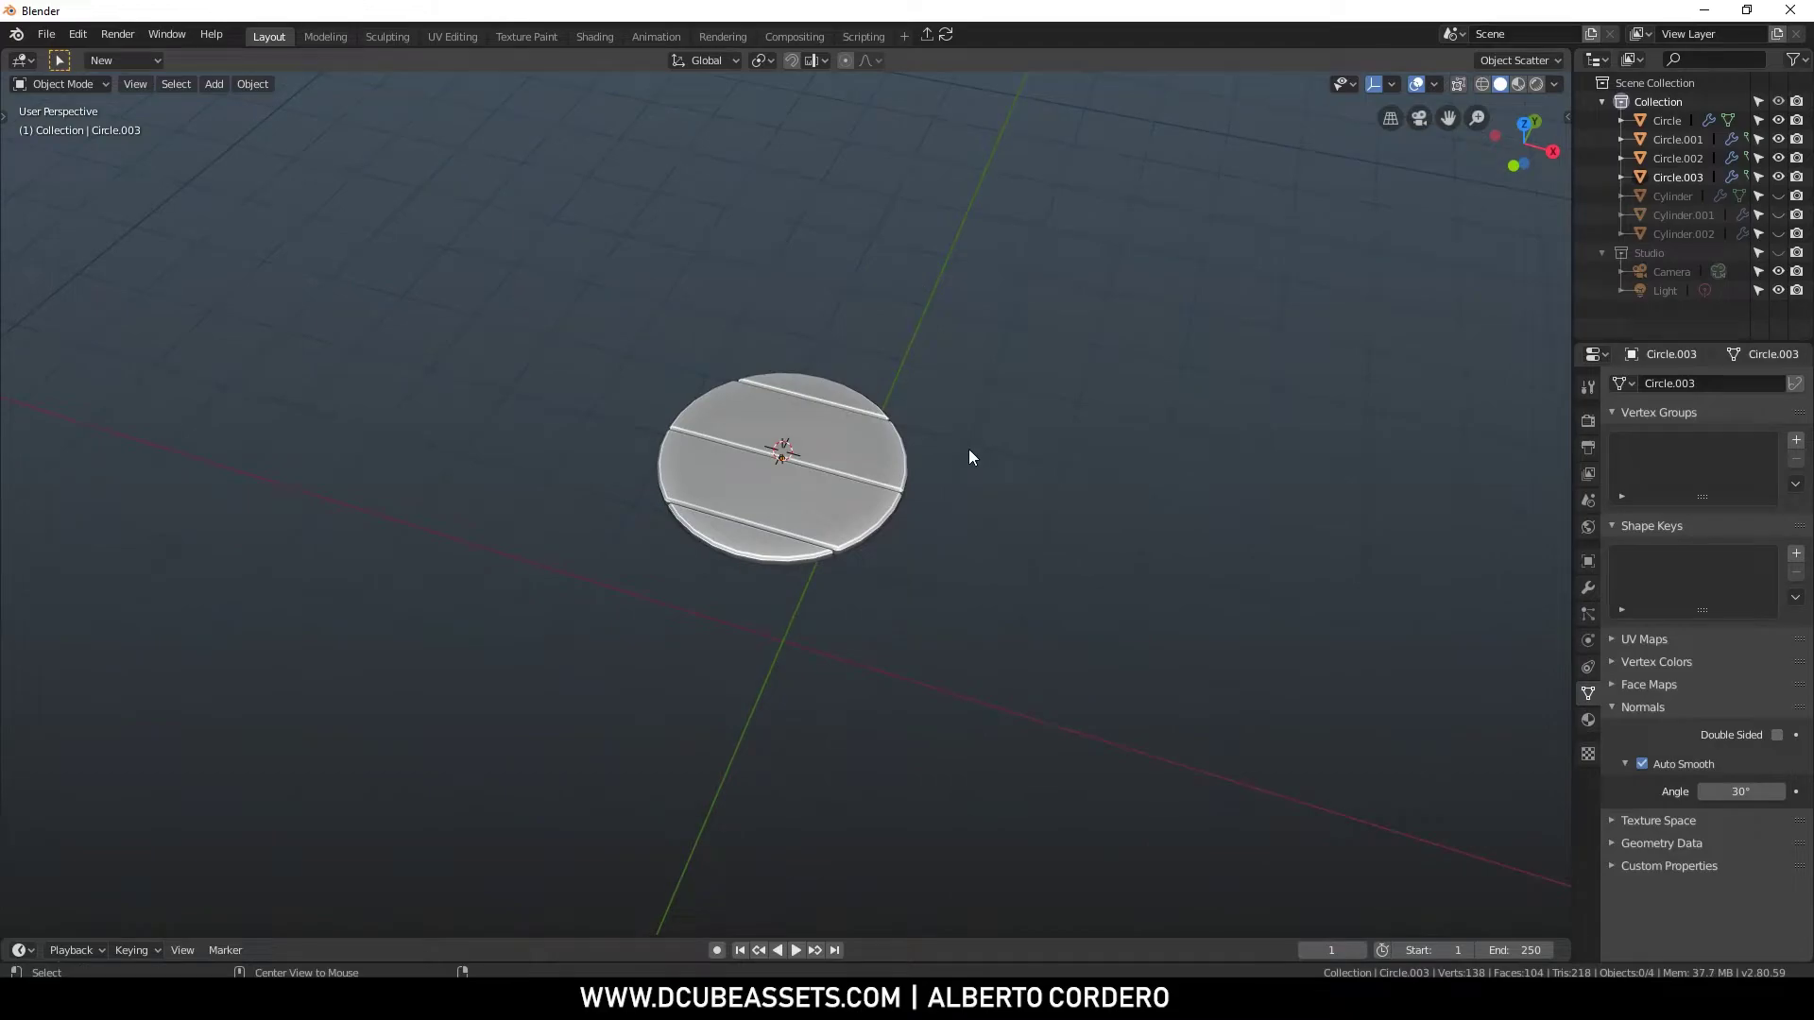
pyautogui.hotkey('alt', 'h')
pyautogui.click(1058, 395)
pyautogui.moveTo(1058, 395); pyautogui.dragTo(859, 473, button='middle')
pyautogui.scroll(2, 875, 380)
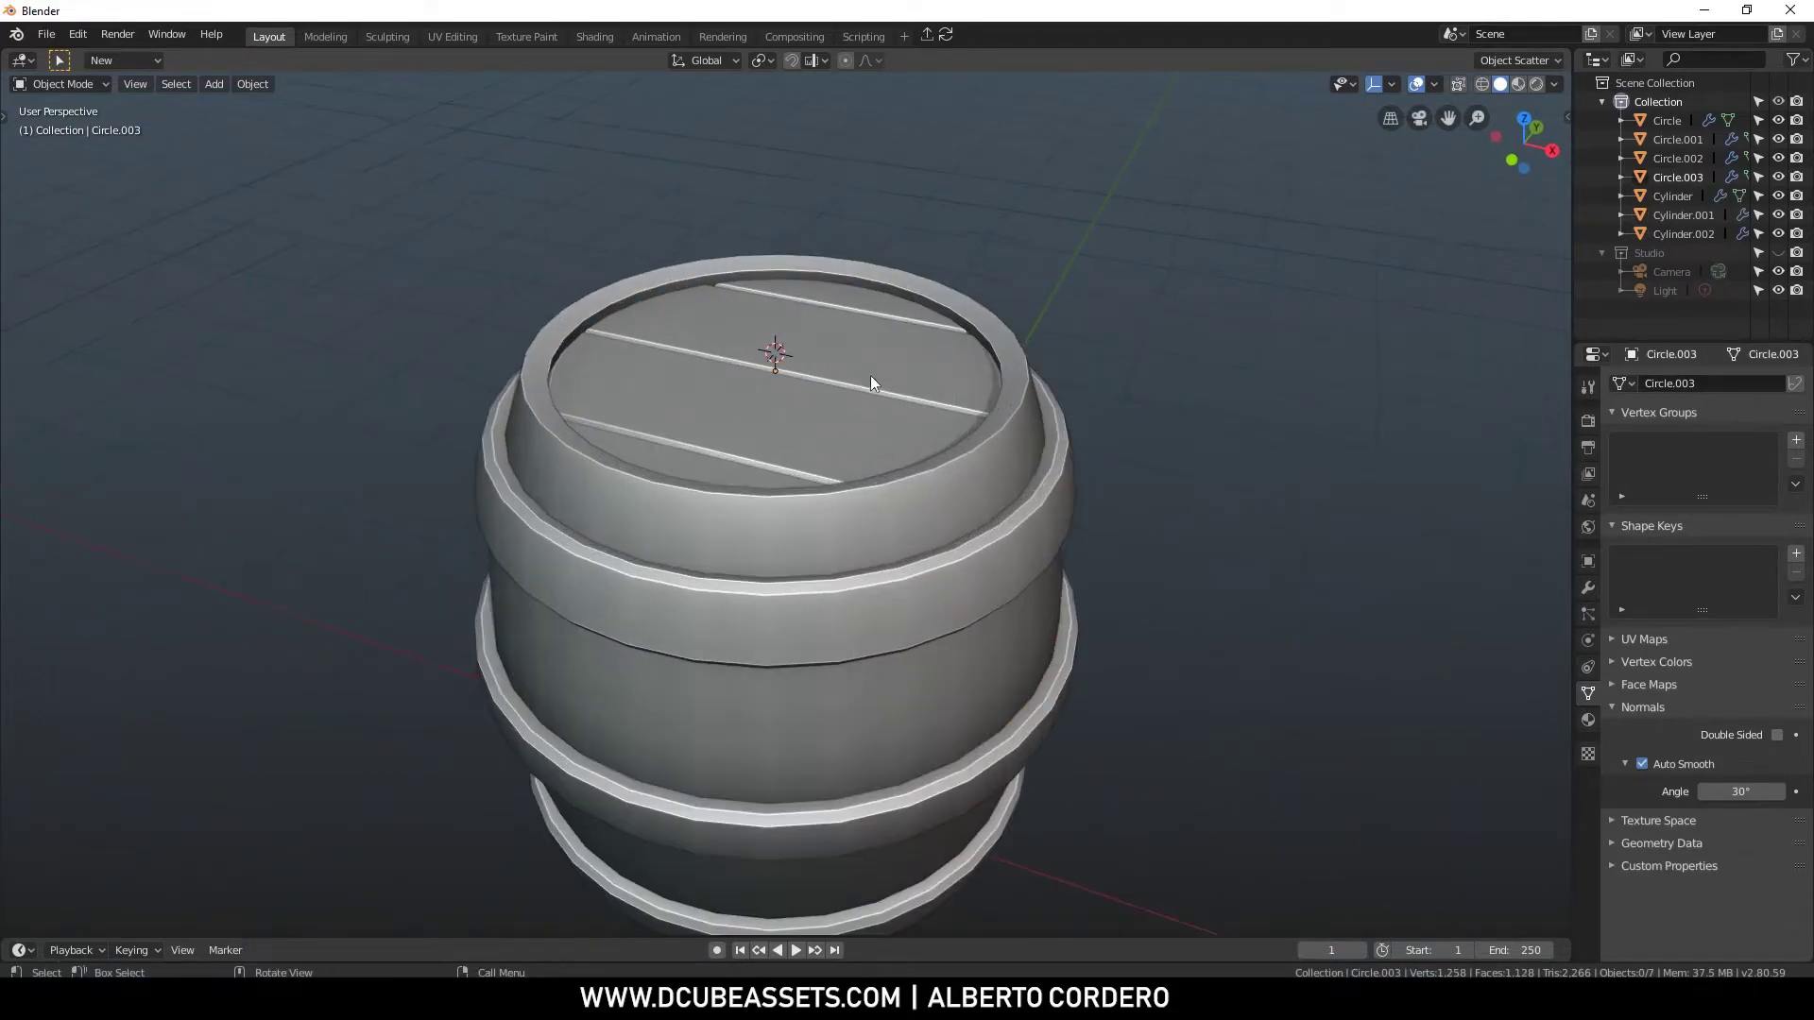
# Select all four lid planks and lower them along Z so they sit inside the barrel's rim
pyautogui.keyDown('shift'); pyautogui.click(765, 335); pyautogui.keyUp('shift')
pyautogui.keyDown('shift'); pyautogui.click(707, 389); pyautogui.keyUp('shift')
pyautogui.keyDown('shift'); pyautogui.click(661, 448); pyautogui.keyUp('shift')
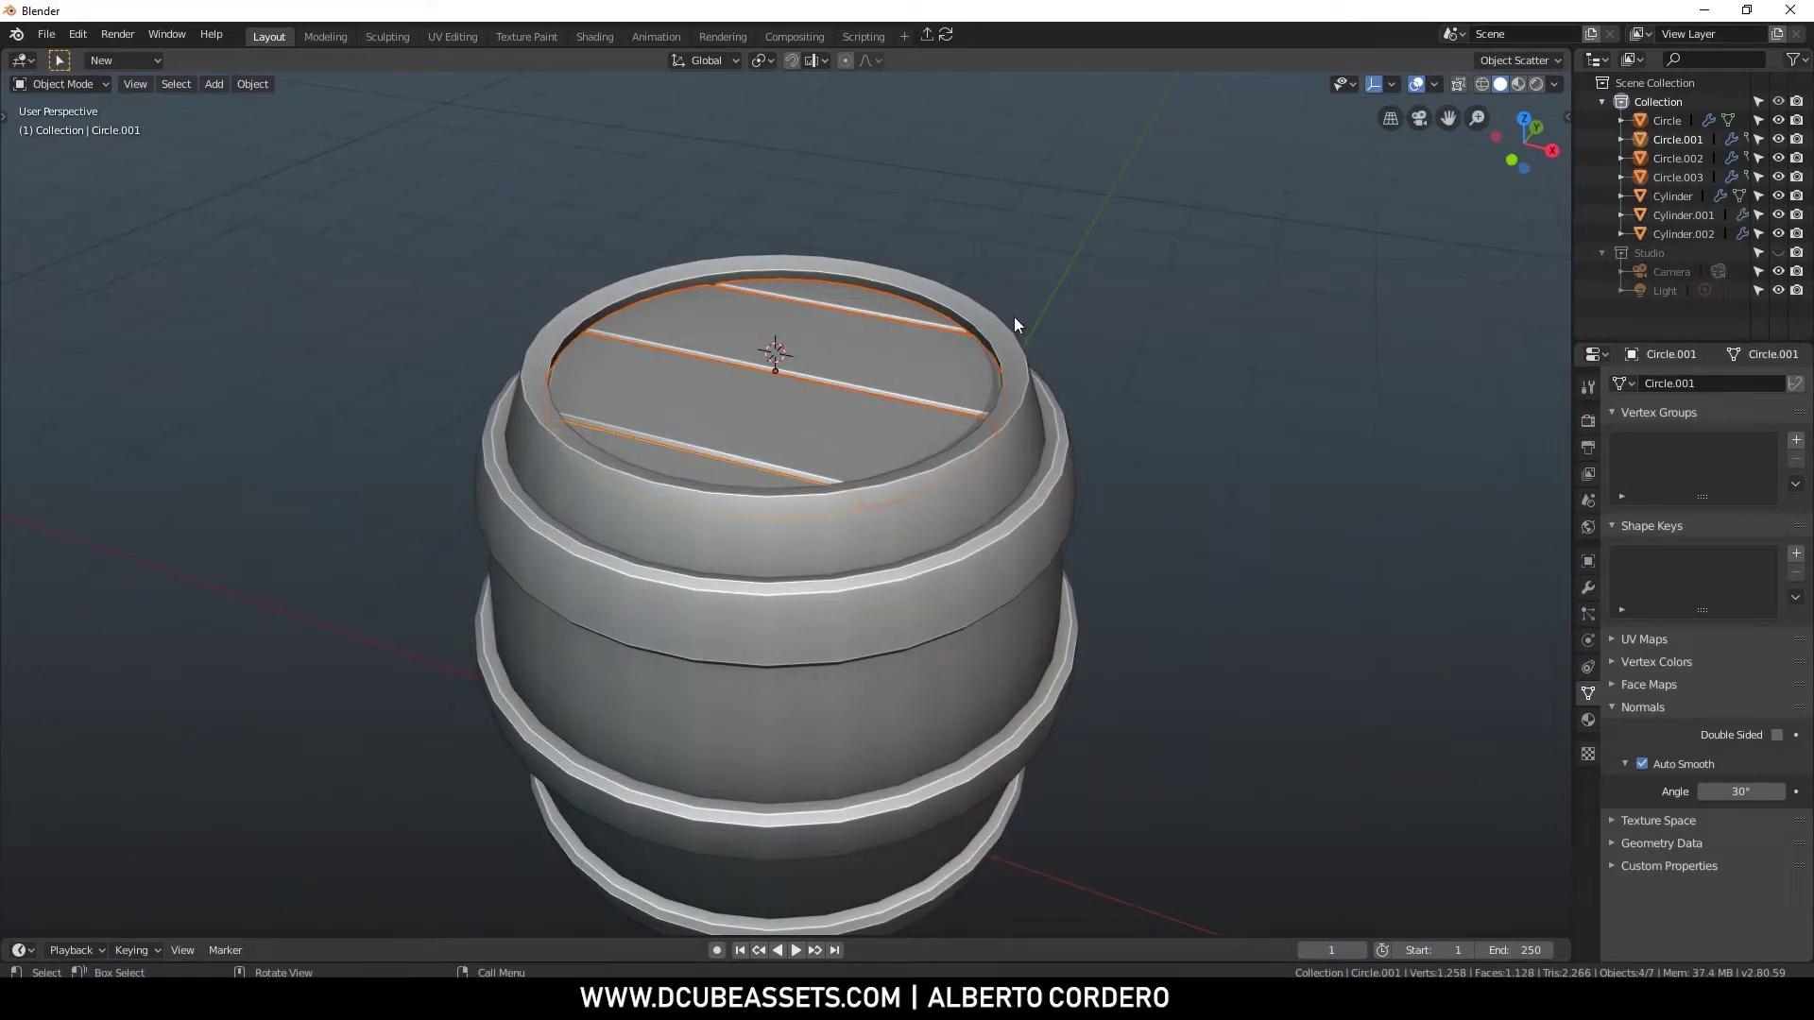
pyautogui.press('g')
pyautogui.press('z')
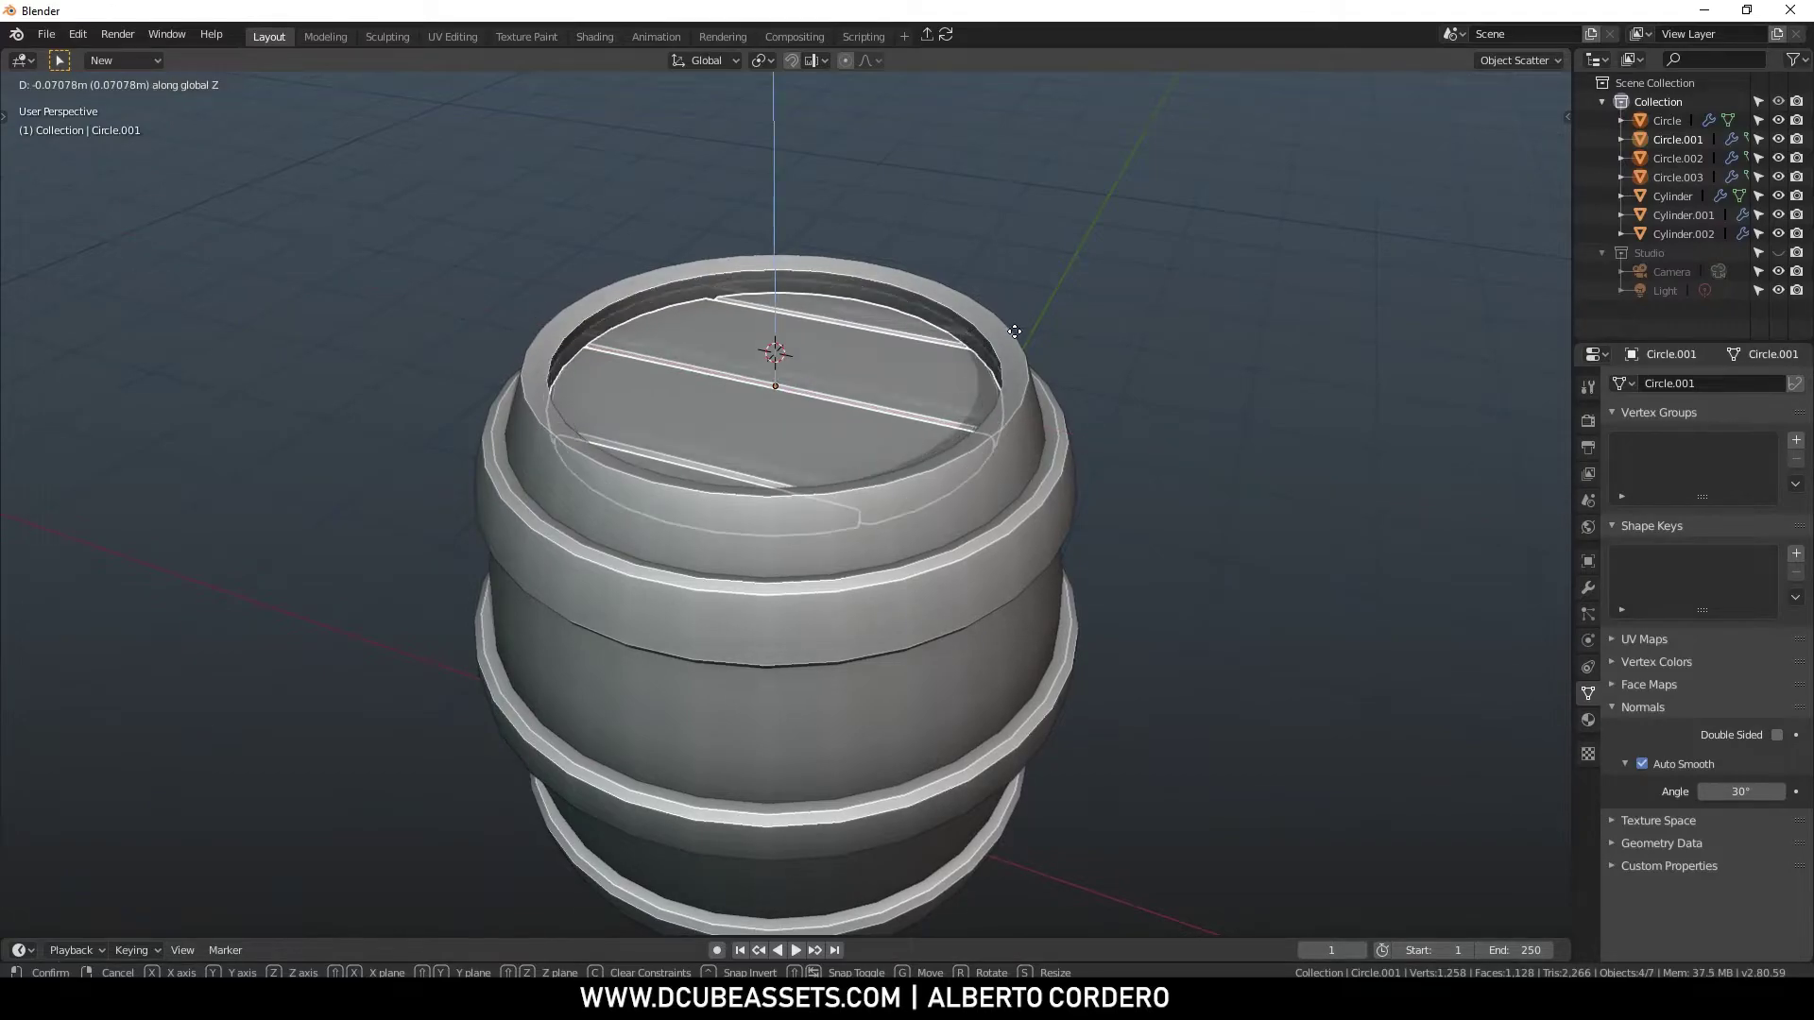
pyautogui.click(1016, 259)
# Scale the four lid planks up uniformly by about 1.04, apply their object transform, and clear the selection
pyautogui.moveTo(1017, 259); pyautogui.dragTo(1159, 286, button='middle')
pyautogui.press('s')
pyautogui.press('z')
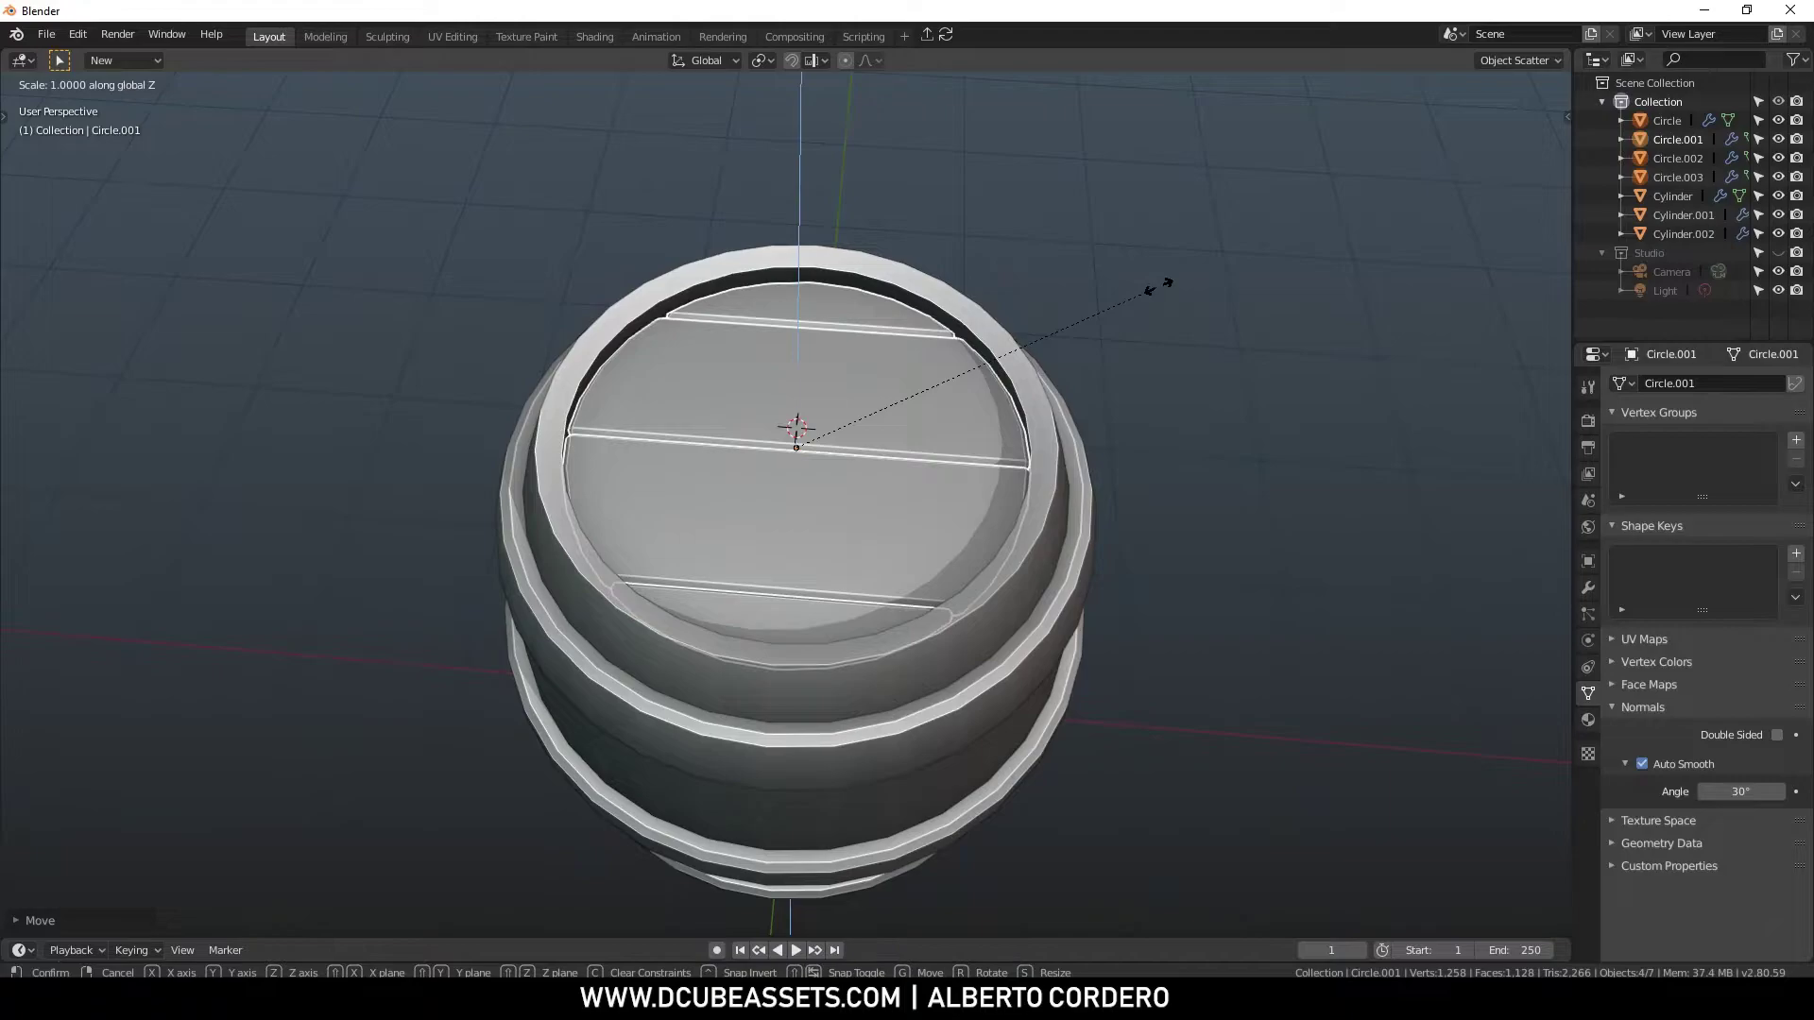
pyautogui.press('Escape')
pyautogui.press('s')
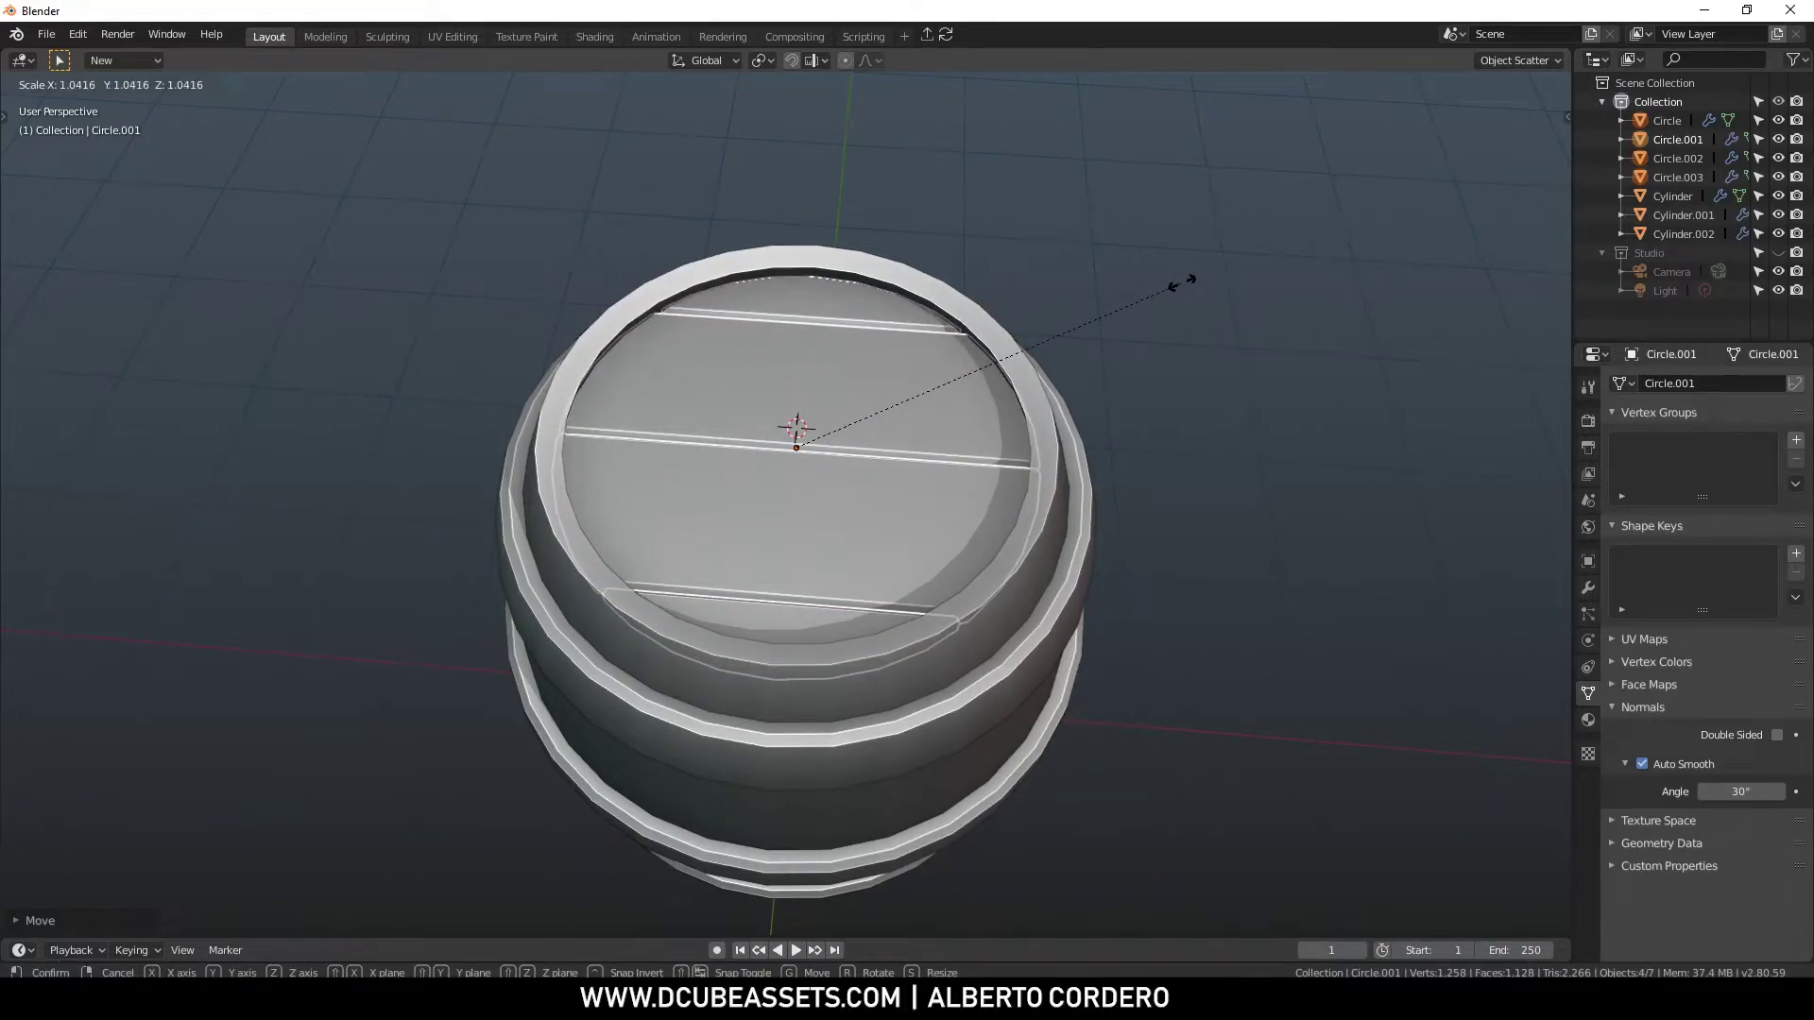
pyautogui.click(1183, 283)
pyautogui.hotkey('ctrl', 'a')
pyautogui.click(1170, 270)
pyautogui.click(1122, 291)
pyautogui.moveTo(1106, 345); pyautogui.dragTo(1047, 292, button='middle')
pyautogui.scroll(-2, 1047, 292)
pyautogui.moveTo(964, 412); pyautogui.dragTo(761, 480, button='middle')
pyautogui.scroll(3, 818, 414)
pyautogui.keyDown('shift'); pyautogui.click(708, 501); pyautogui.keyUp('shift')
pyautogui.keyDown('shift'); pyautogui.click(820, 401); pyautogui.keyUp('shift')
pyautogui.keyDown('shift'); pyautogui.click(887, 309); pyautogui.keyUp('shift')
pyautogui.hotkey('alt', 'z')
pyautogui.click(1077, 282)
pyautogui.hotkey('alt', 'z')
# Select the four lid planks, duplicate them in front view with X-ray on, and move the copies down along Z near the barrel's base
pyautogui.click(881, 331)
pyautogui.keyDown('shift'); pyautogui.click(741, 393); pyautogui.keyUp('shift')
pyautogui.keyDown('shift'); pyautogui.click(658, 489); pyautogui.keyUp('shift')
pyautogui.keyDown('shift'); pyautogui.click(582, 583); pyautogui.keyUp('shift')
pyautogui.hotkey('alt', 'z')
pyautogui.moveTo(774, 456); pyautogui.dragTo(814, 393, button='middle')
pyautogui.press('KP_1')
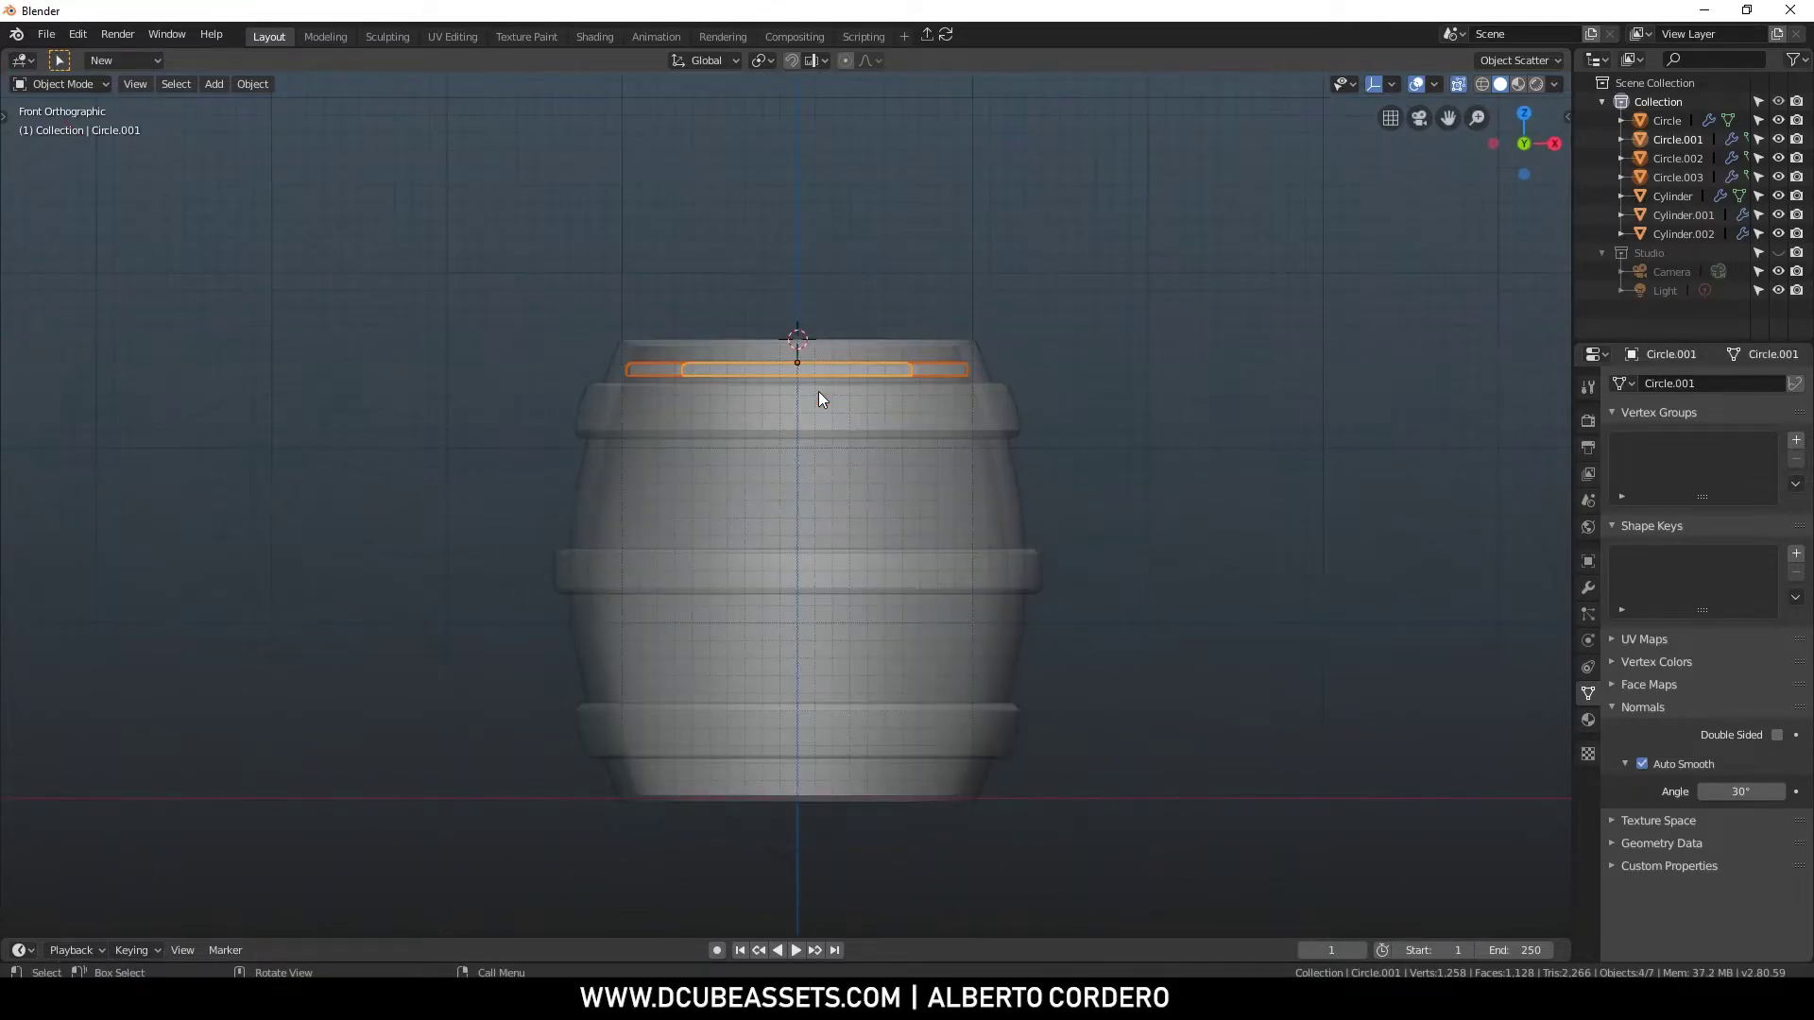
pyautogui.keyDown('shift'); pyautogui.moveTo(800, 535); pyautogui.dragTo(782, 446, button='middle'); pyautogui.keyUp('shift')
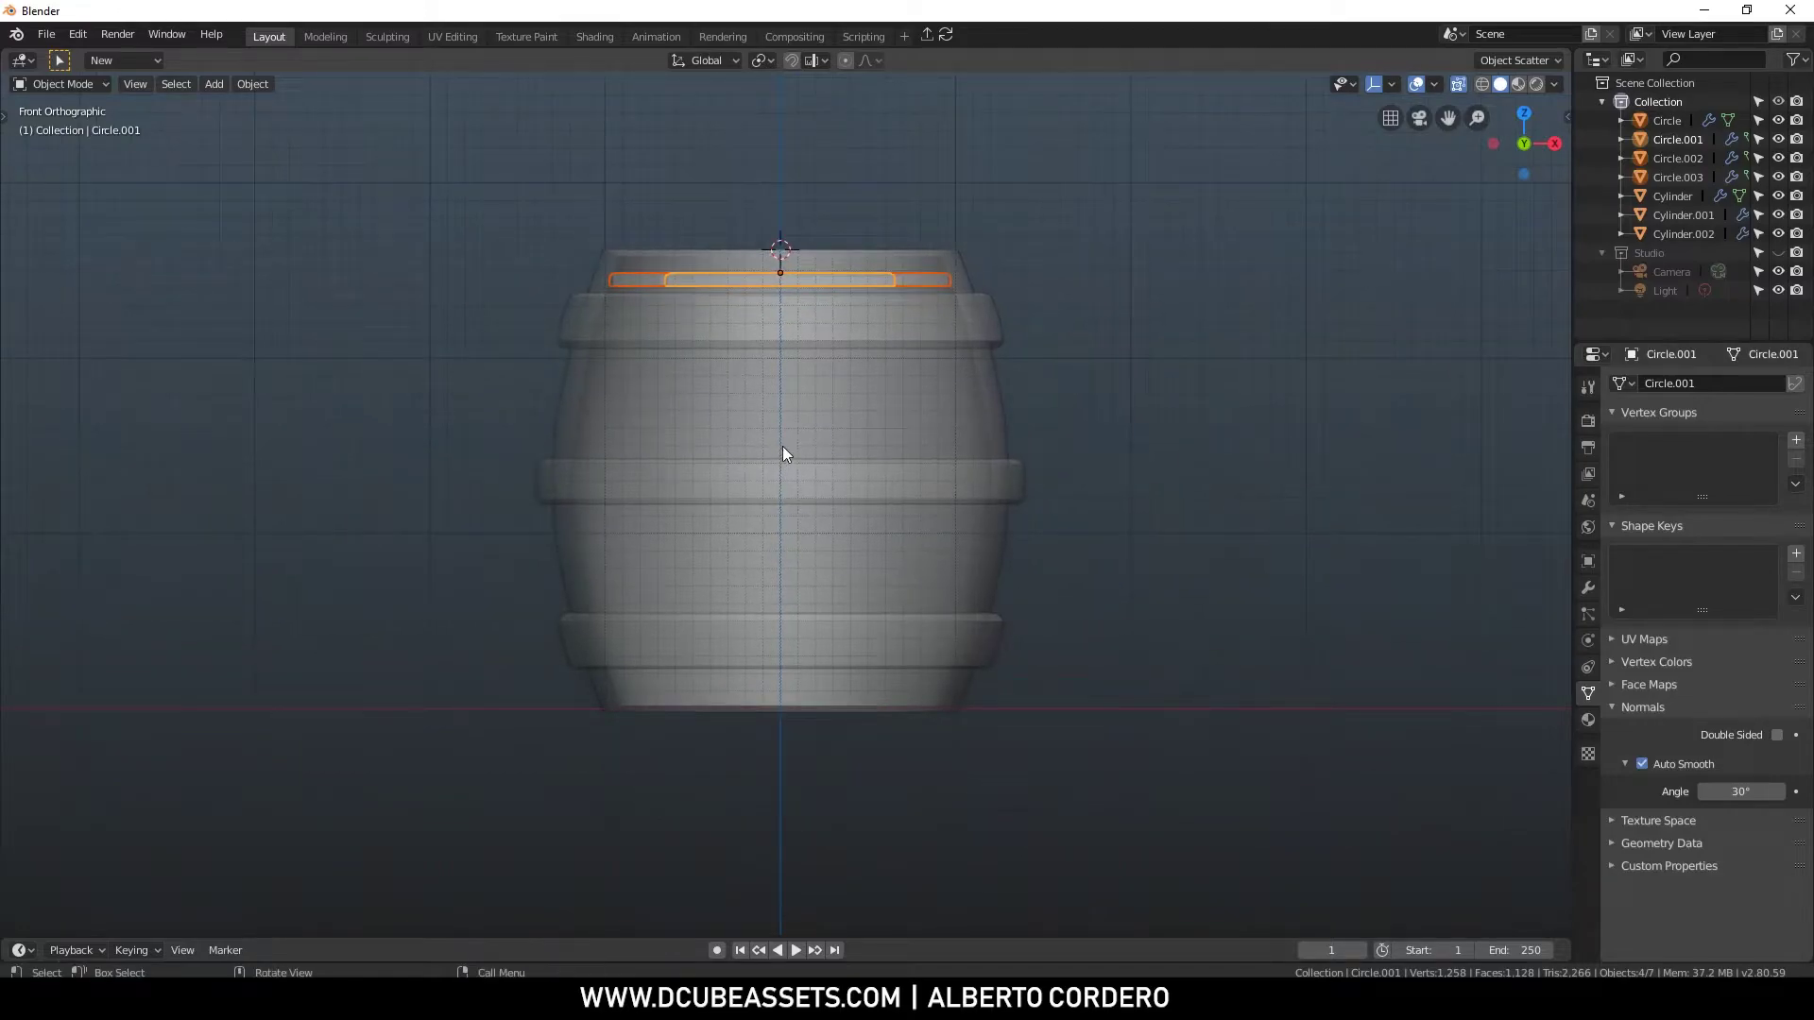
pyautogui.keyDown('shift'); pyautogui.moveTo(840, 314); pyautogui.dragTo(835, 355, button='middle'); pyautogui.keyUp('shift')
pyautogui.keyDown('shift'); pyautogui.moveTo(850, 418); pyautogui.dragTo(836, 298, button='middle'); pyautogui.keyUp('shift')
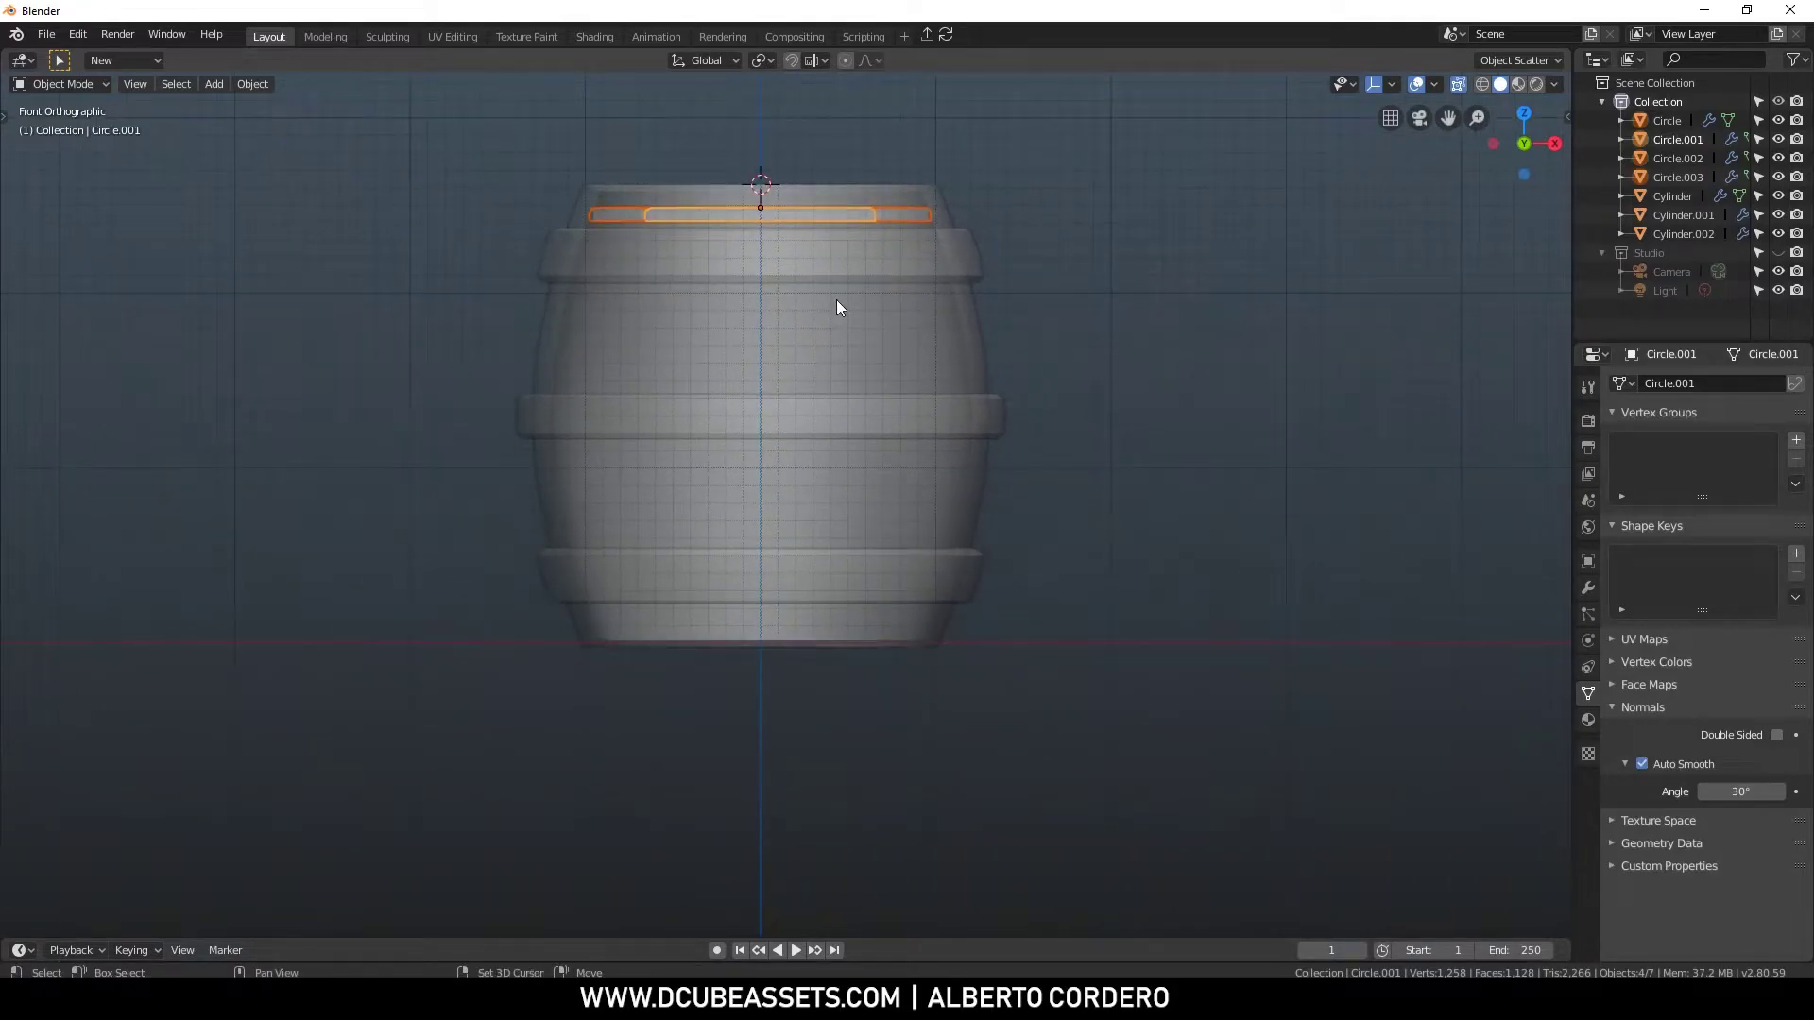
pyautogui.hotkey('shift', 'd')
pyautogui.press('z')
pyautogui.click(818, 697)
# Flip the copied planks upside down by rotating them about the global Y axis
pyautogui.keyDown('shift'); pyautogui.moveTo(811, 598); pyautogui.dragTo(830, 540, button='middle'); pyautogui.keyUp('shift')
pyautogui.write('r90')
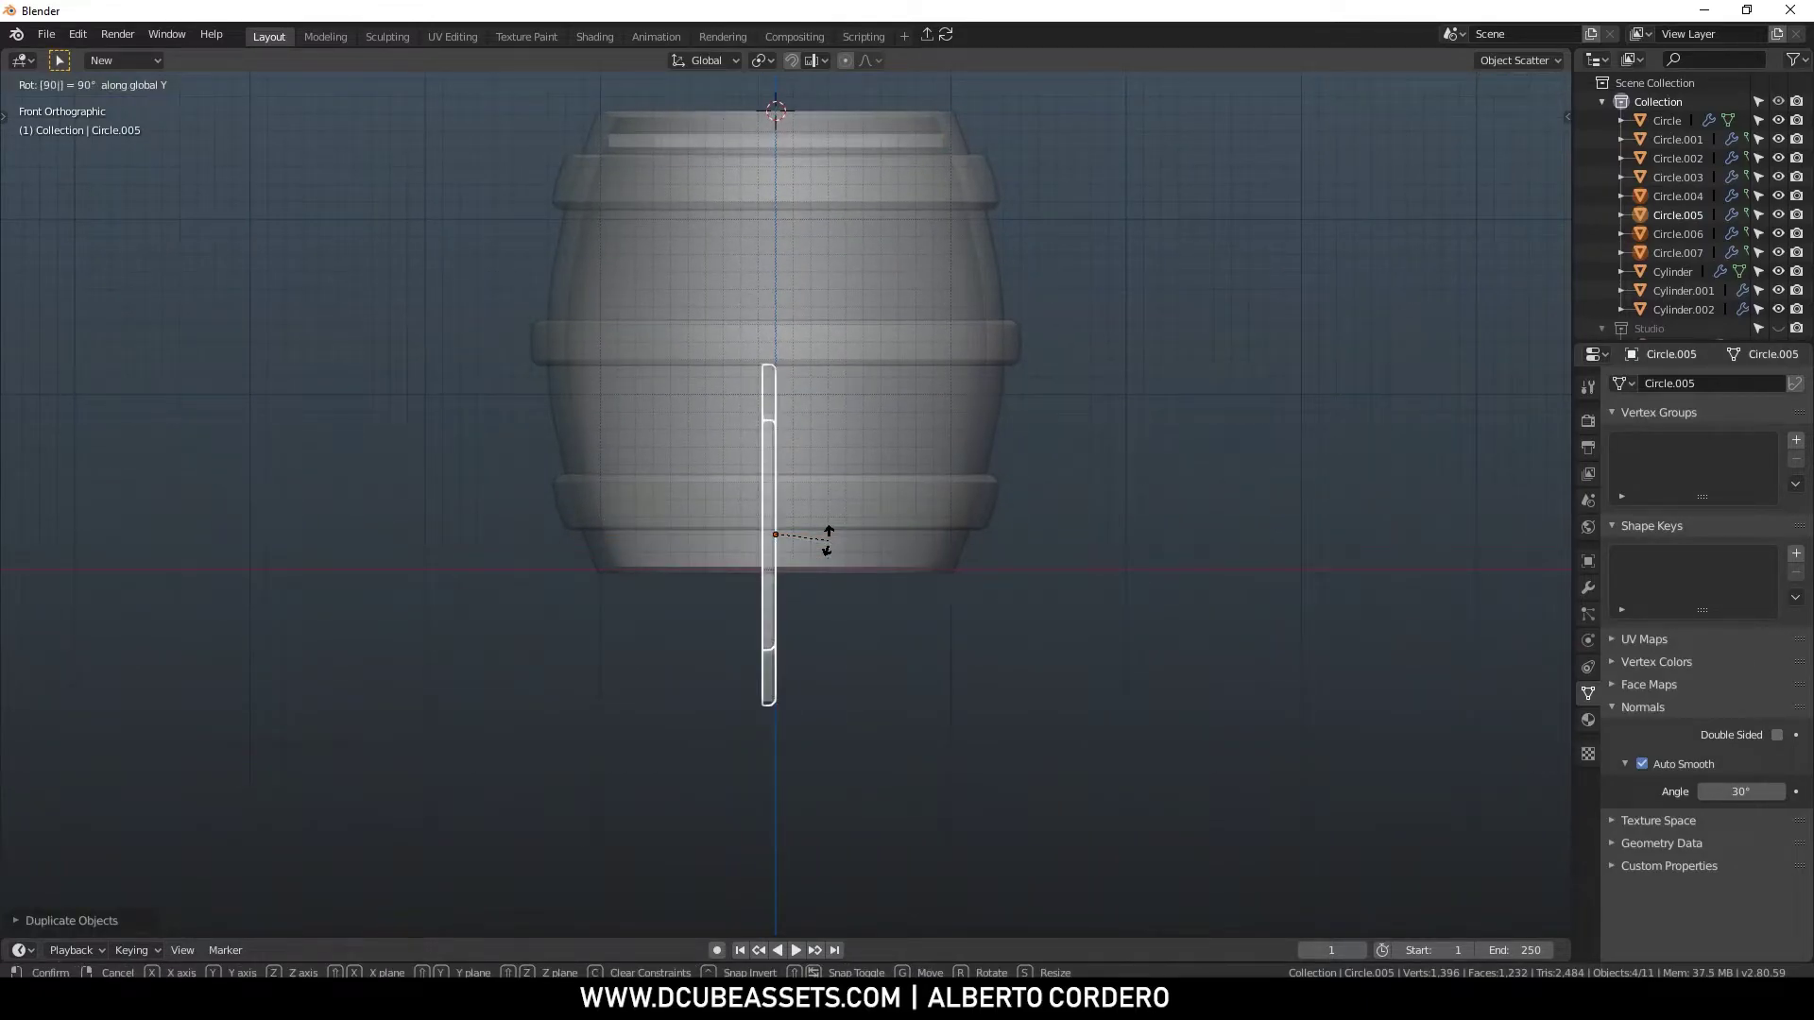
pyautogui.press('Return')
pyautogui.hotkey('ctrl', 'z')
# Lower the flipped planks along Z to sit just inside the barrel's bottom rim, and clear the selection
pyautogui.scroll(3, 826, 542)
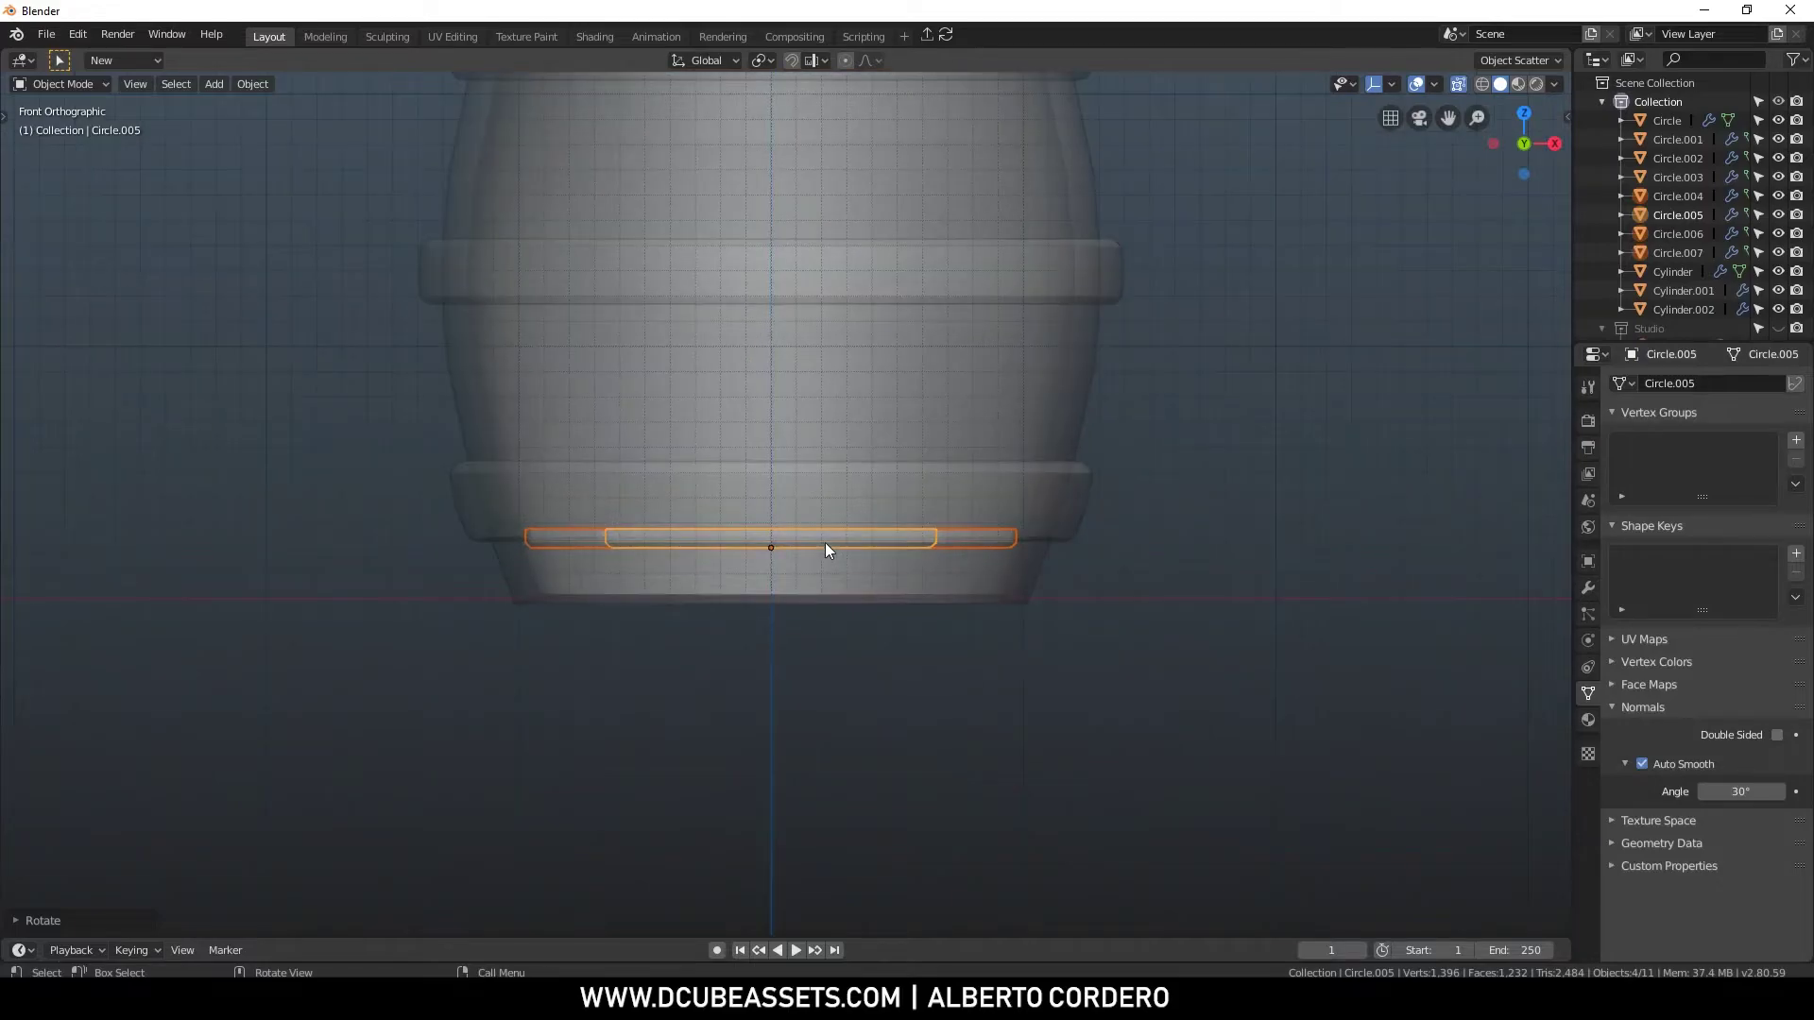
pyautogui.press('g')
pyautogui.press('z')
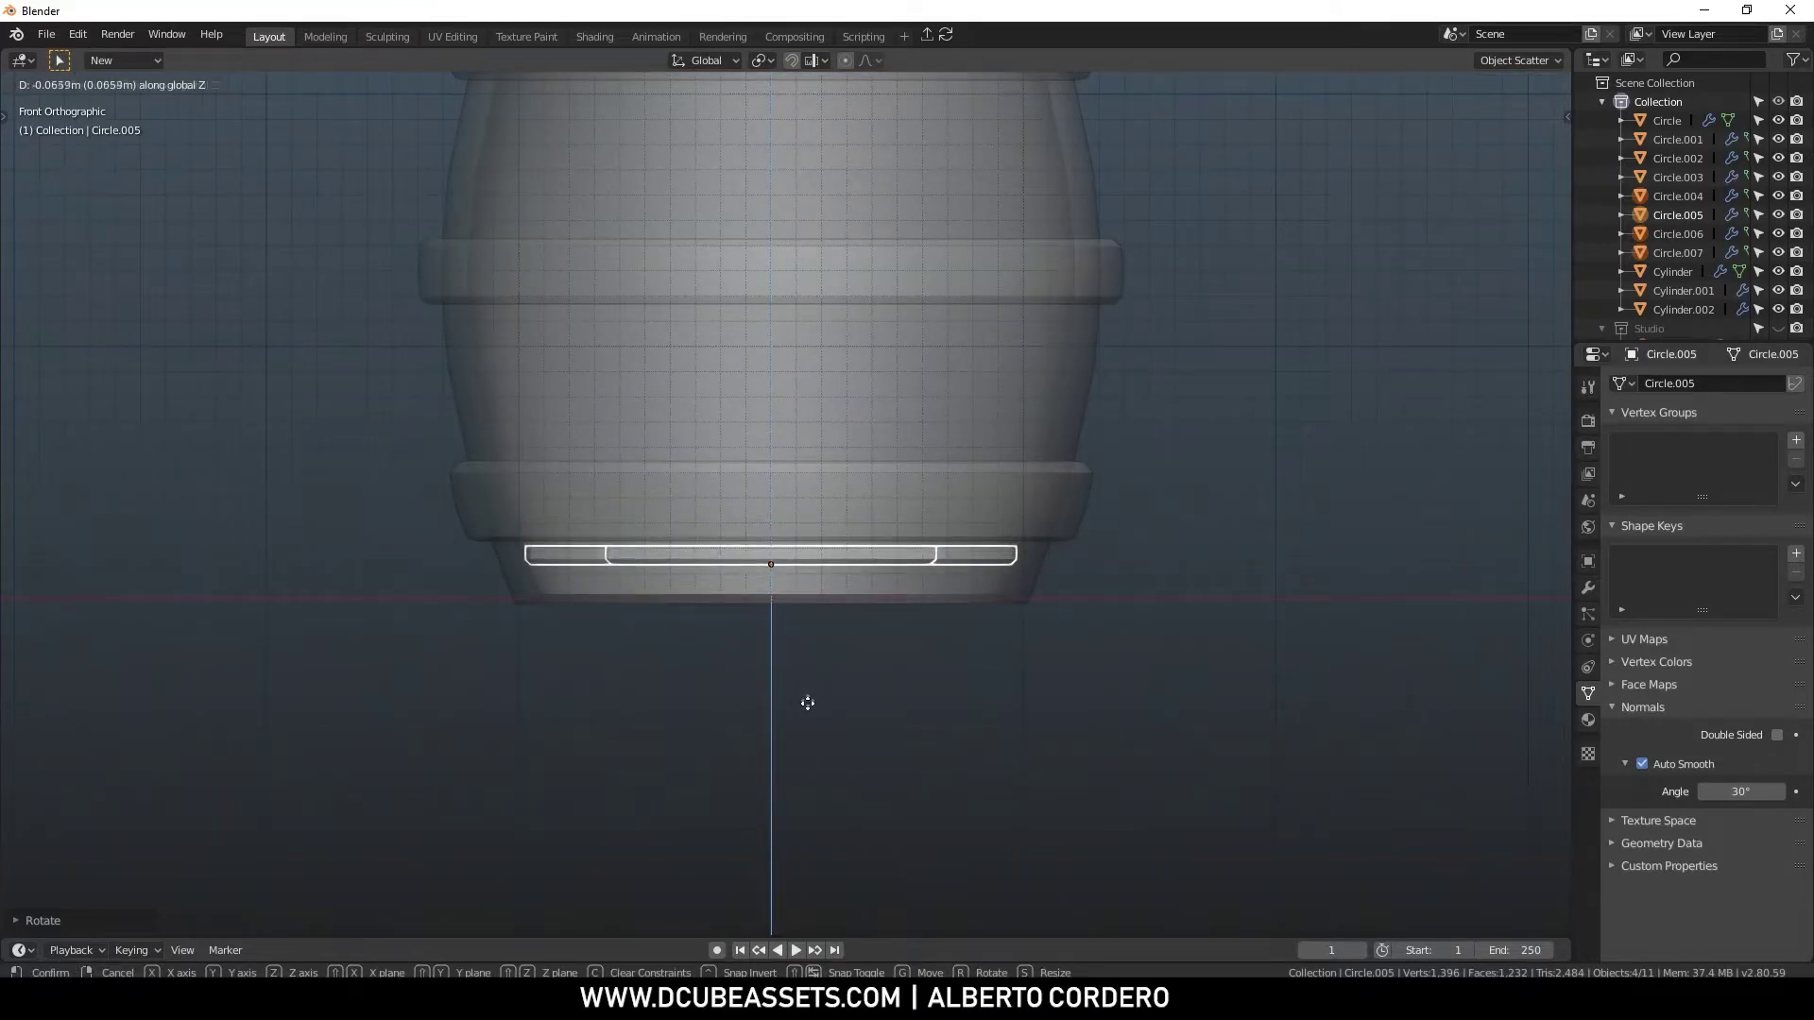
pyautogui.click(811, 754)
pyautogui.moveTo(811, 754); pyautogui.dragTo(1192, 462, button='middle')
pyautogui.click(1193, 462)
# Select the barrel body and hide all other objects so it is isolated in top view
pyautogui.moveTo(1007, 378); pyautogui.dragTo(860, 701, button='middle')
pyautogui.moveTo(880, 350); pyautogui.dragTo(873, 283, button='middle')
pyautogui.scroll(-2, 820, 350)
pyautogui.moveTo(820, 350); pyautogui.dragTo(888, 434, button='middle')
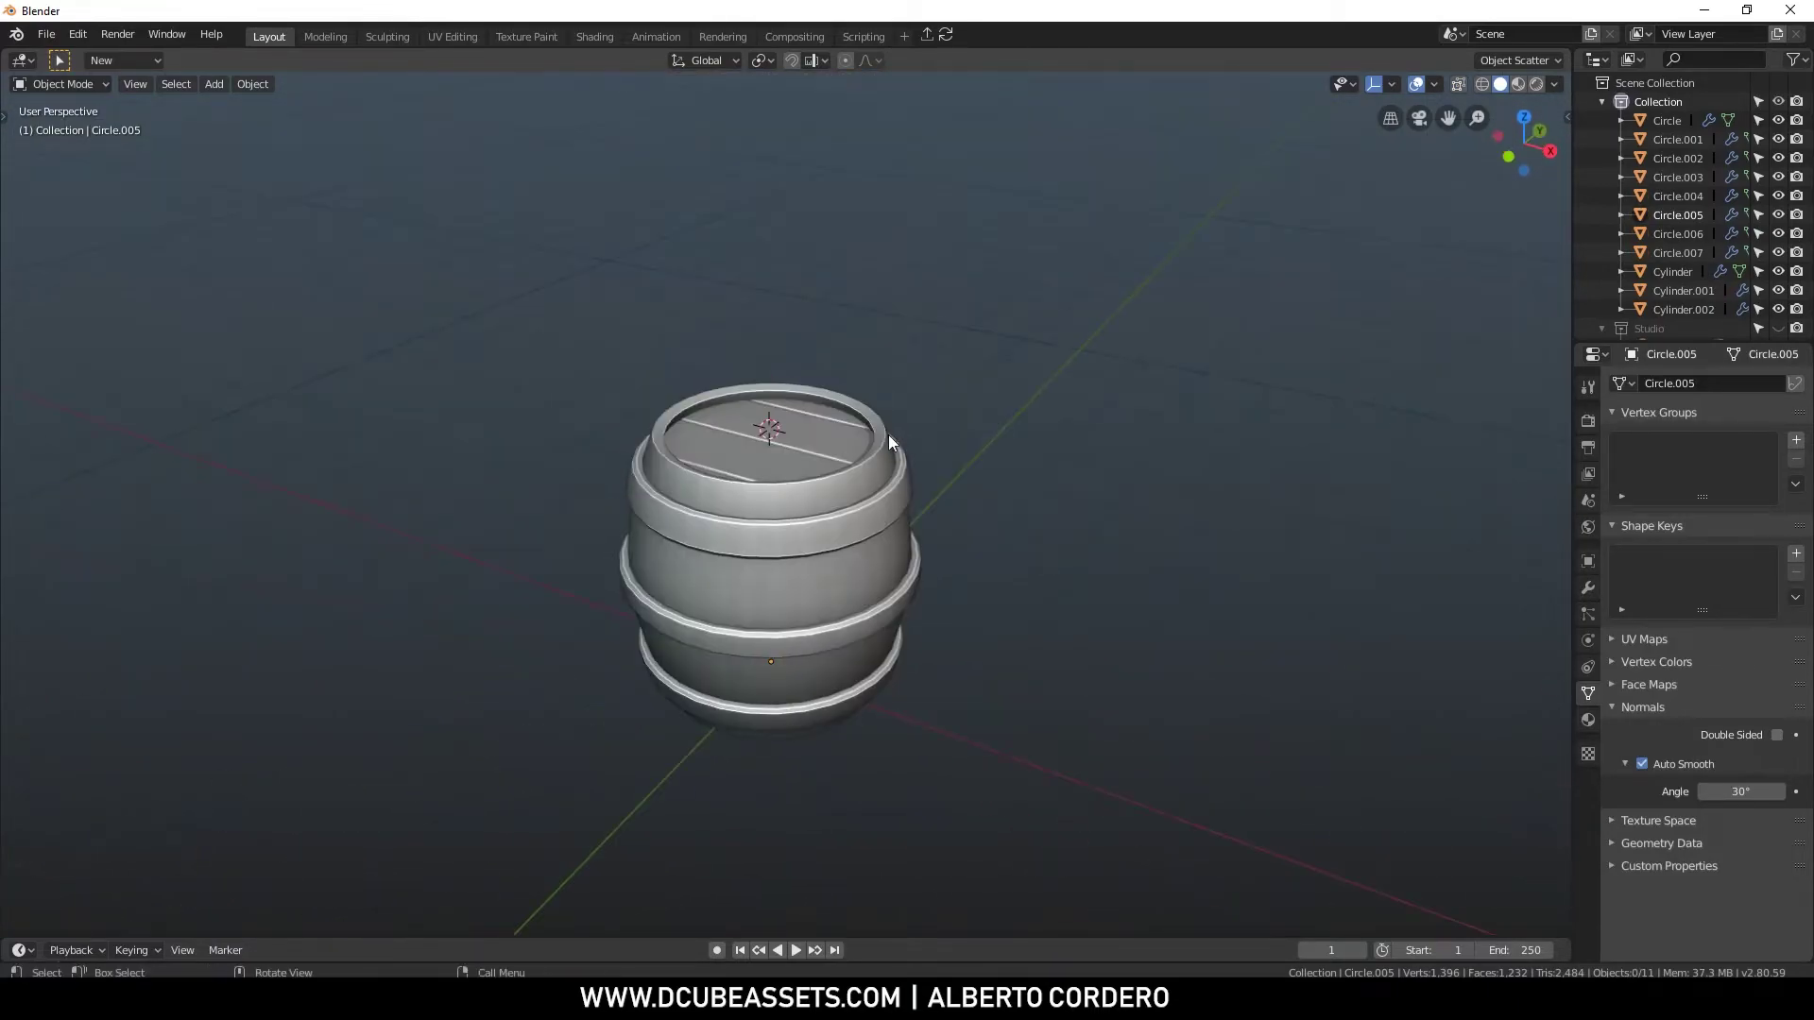
pyautogui.scroll(3, 888, 434)
pyautogui.click(920, 327)
pyautogui.moveTo(920, 327); pyautogui.dragTo(939, 388, button='middle')
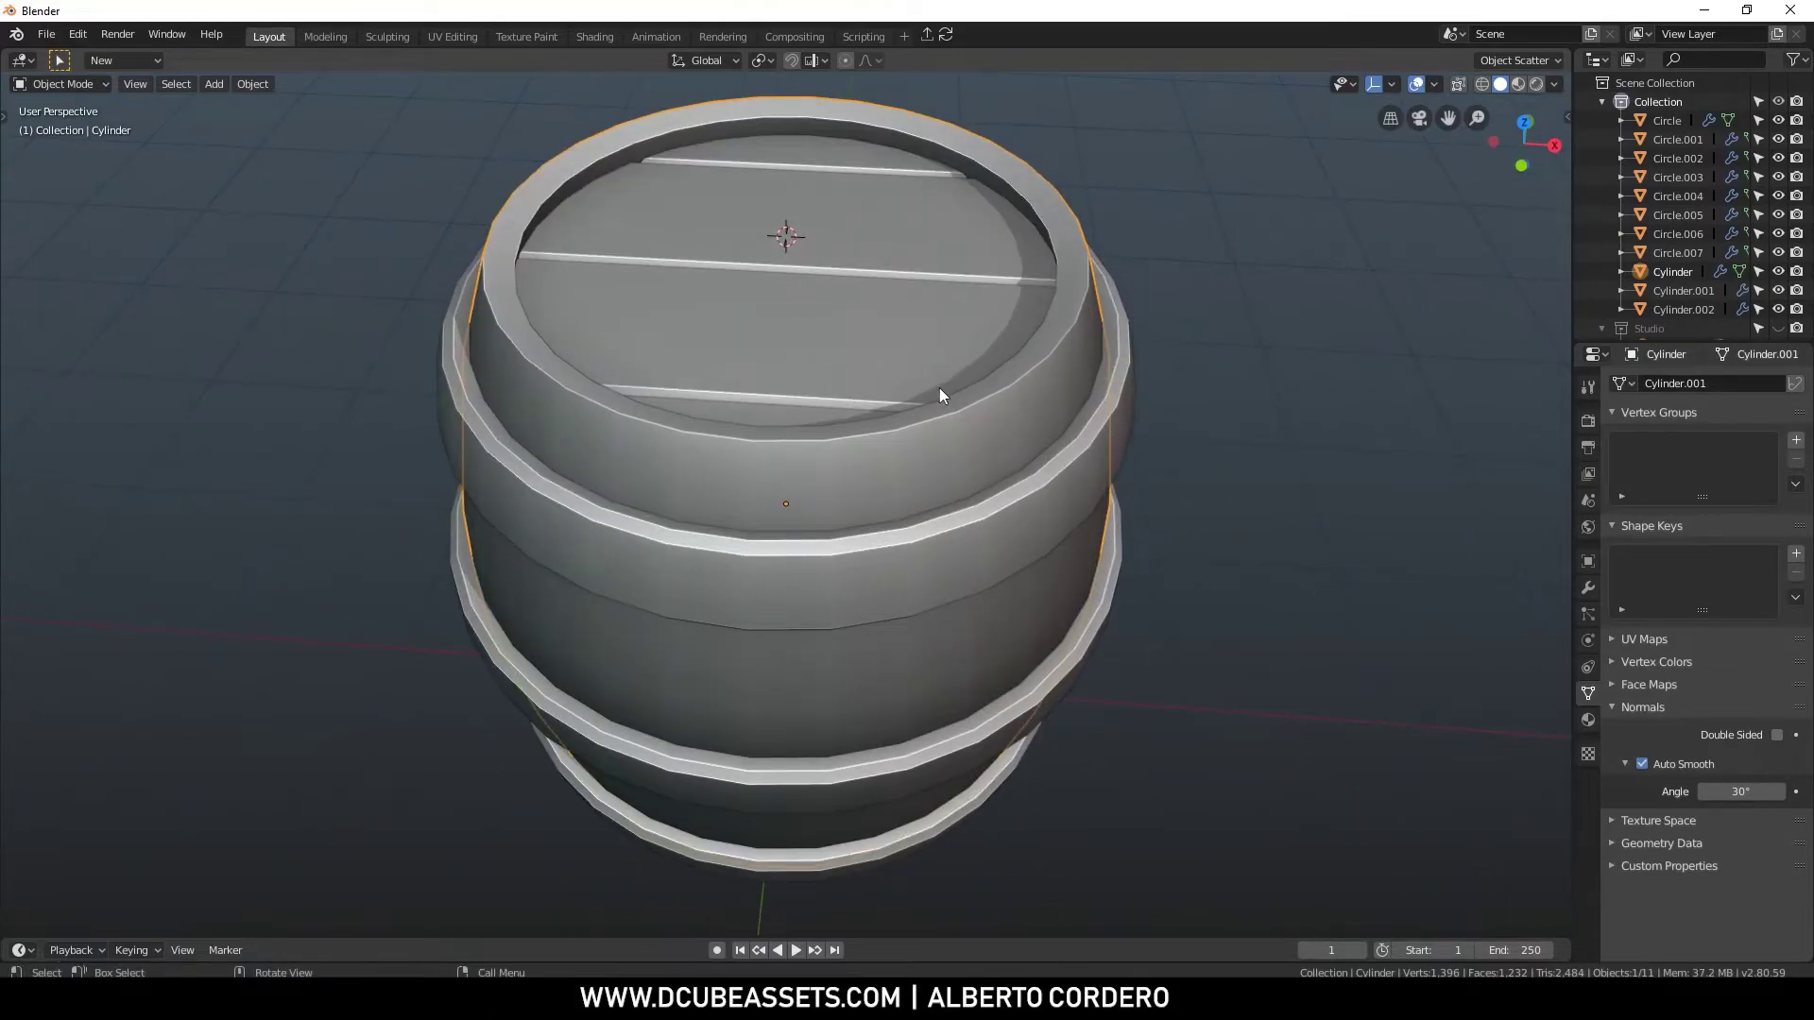
pyautogui.press('KP_7')
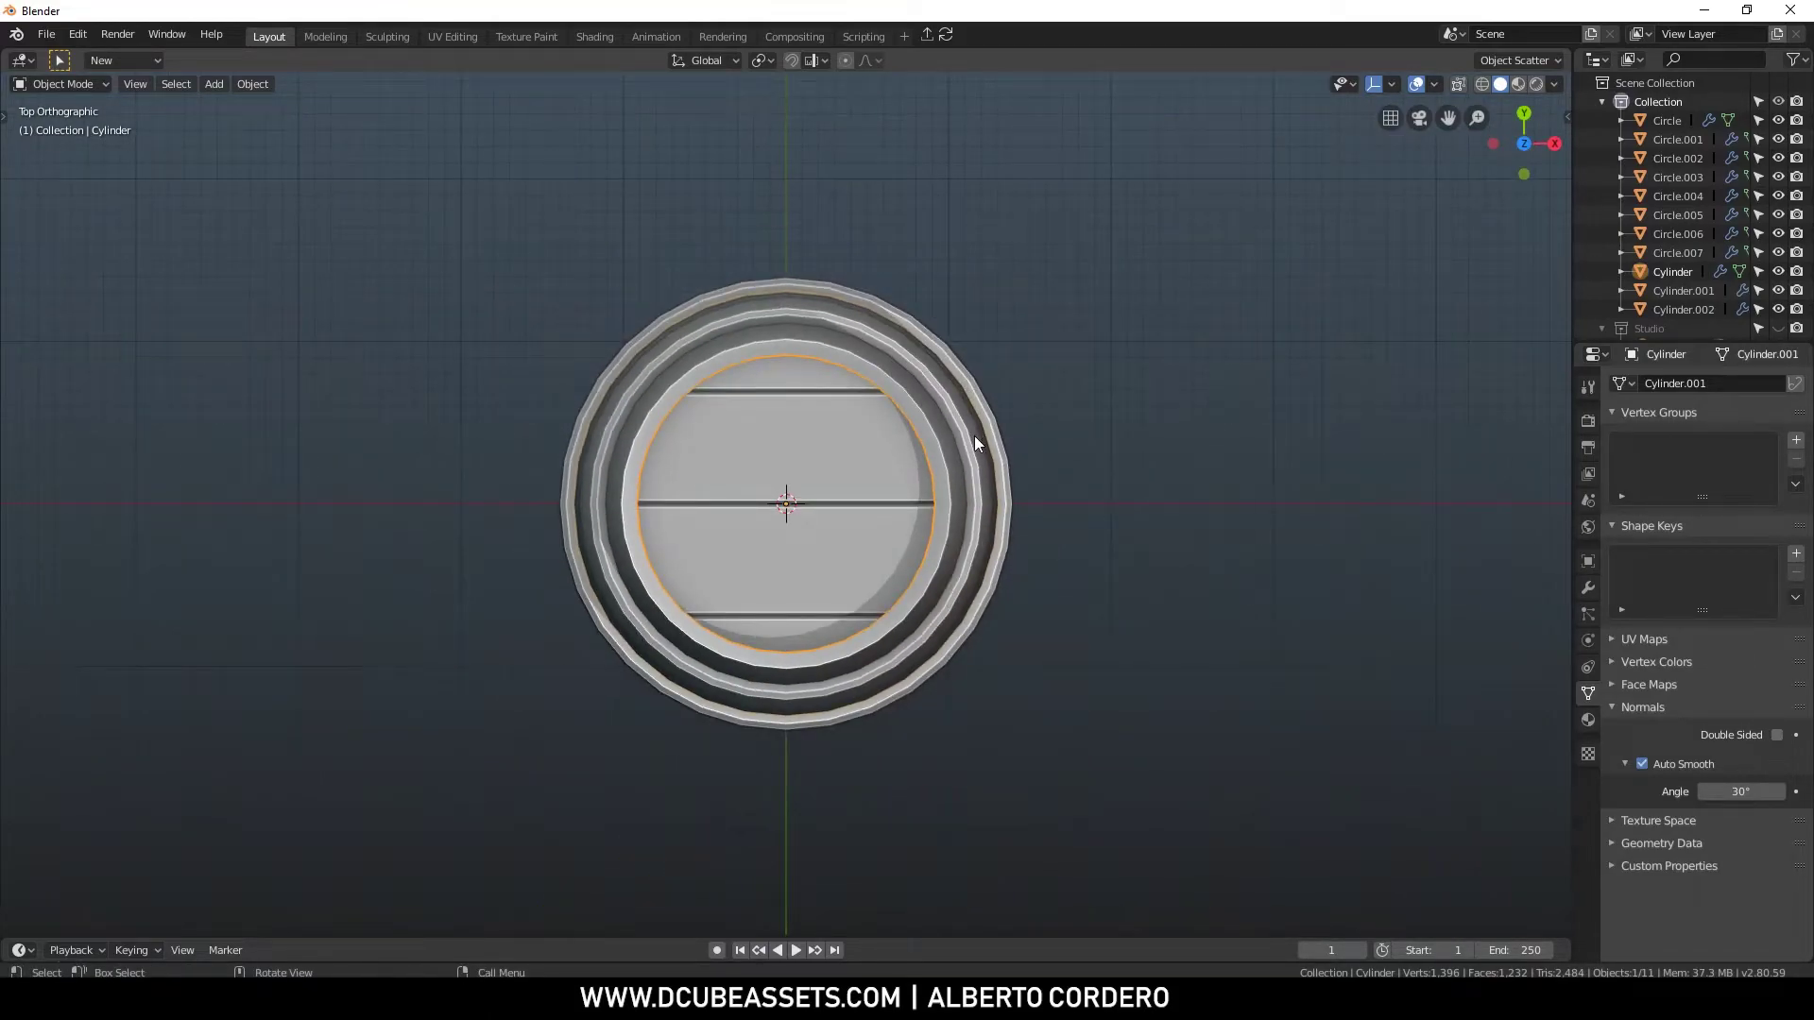
pyautogui.click(767, 387)
pyautogui.click(796, 649)
pyautogui.click(924, 441)
pyautogui.hotkey('shift', 'h')
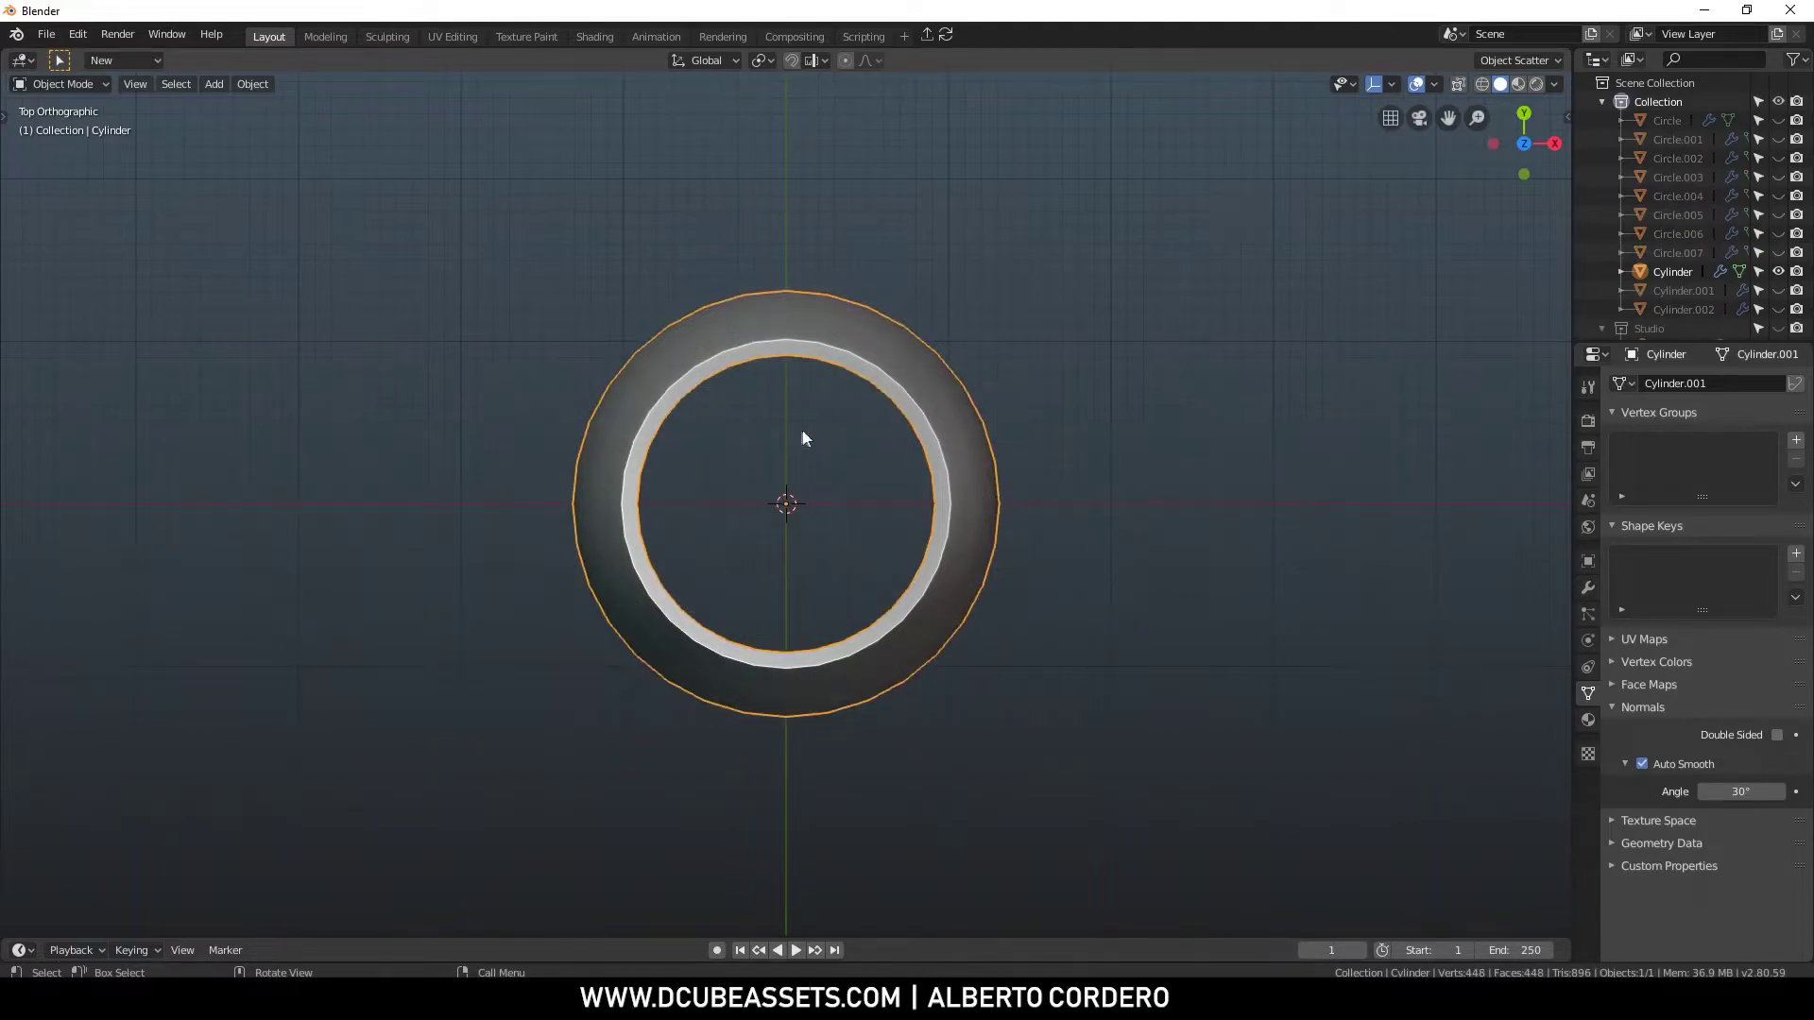
pyautogui.hotkey('ctrl', 'z')
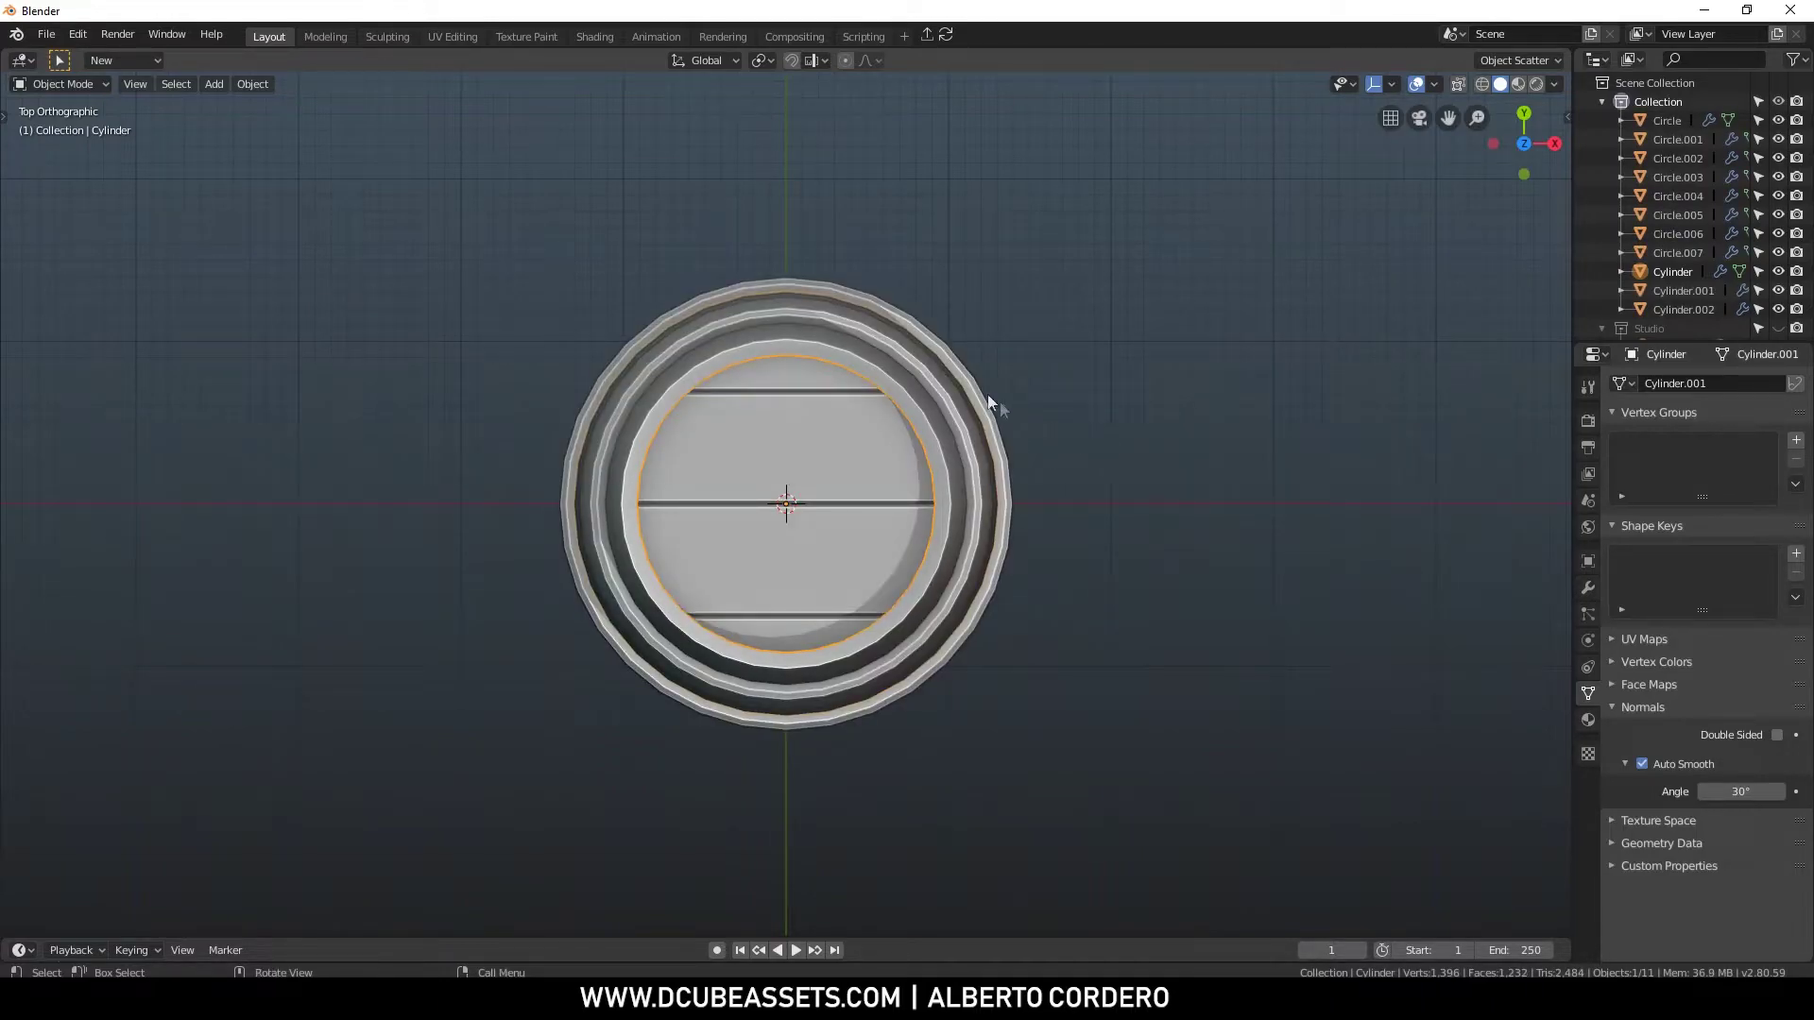
pyautogui.press('shift')
pyautogui.hotkey('shift', 'h')
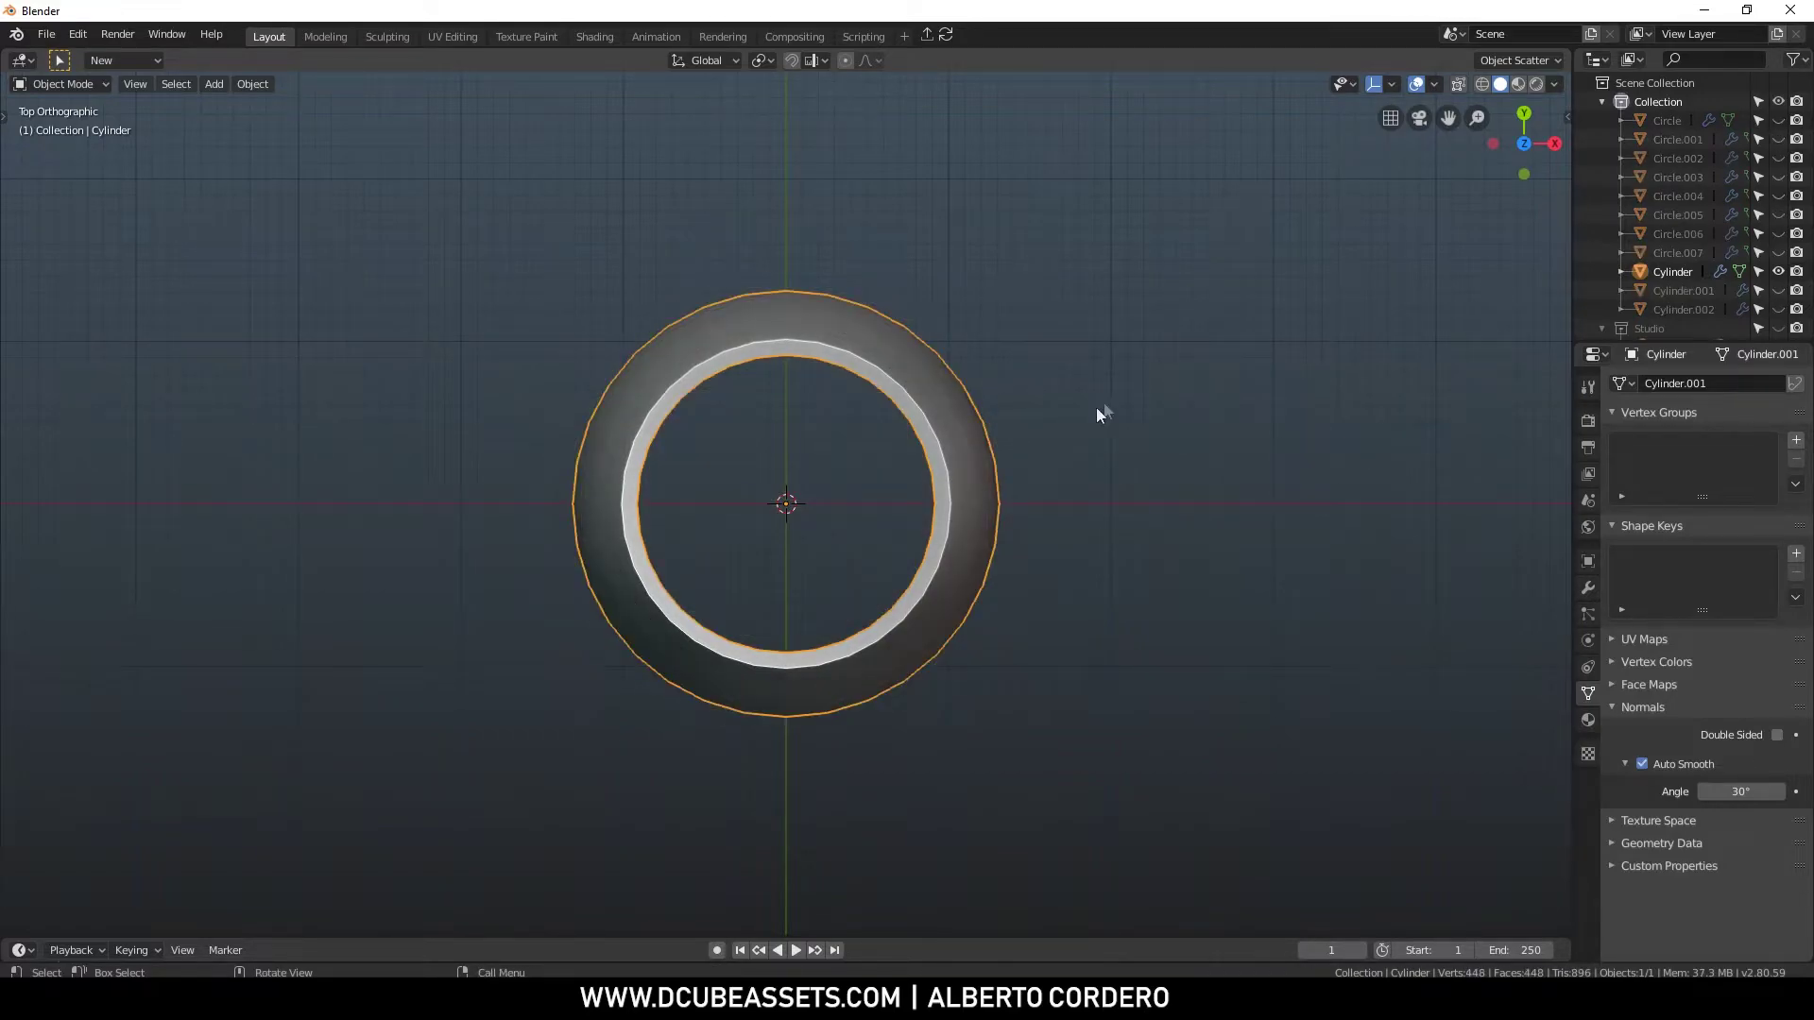
# In Edit Mode with X-ray face selection, separate the eighth of the body just right of the front Y axis into its own object
pyautogui.moveTo(1104, 401); pyautogui.dragTo(1041, 338, button='middle')
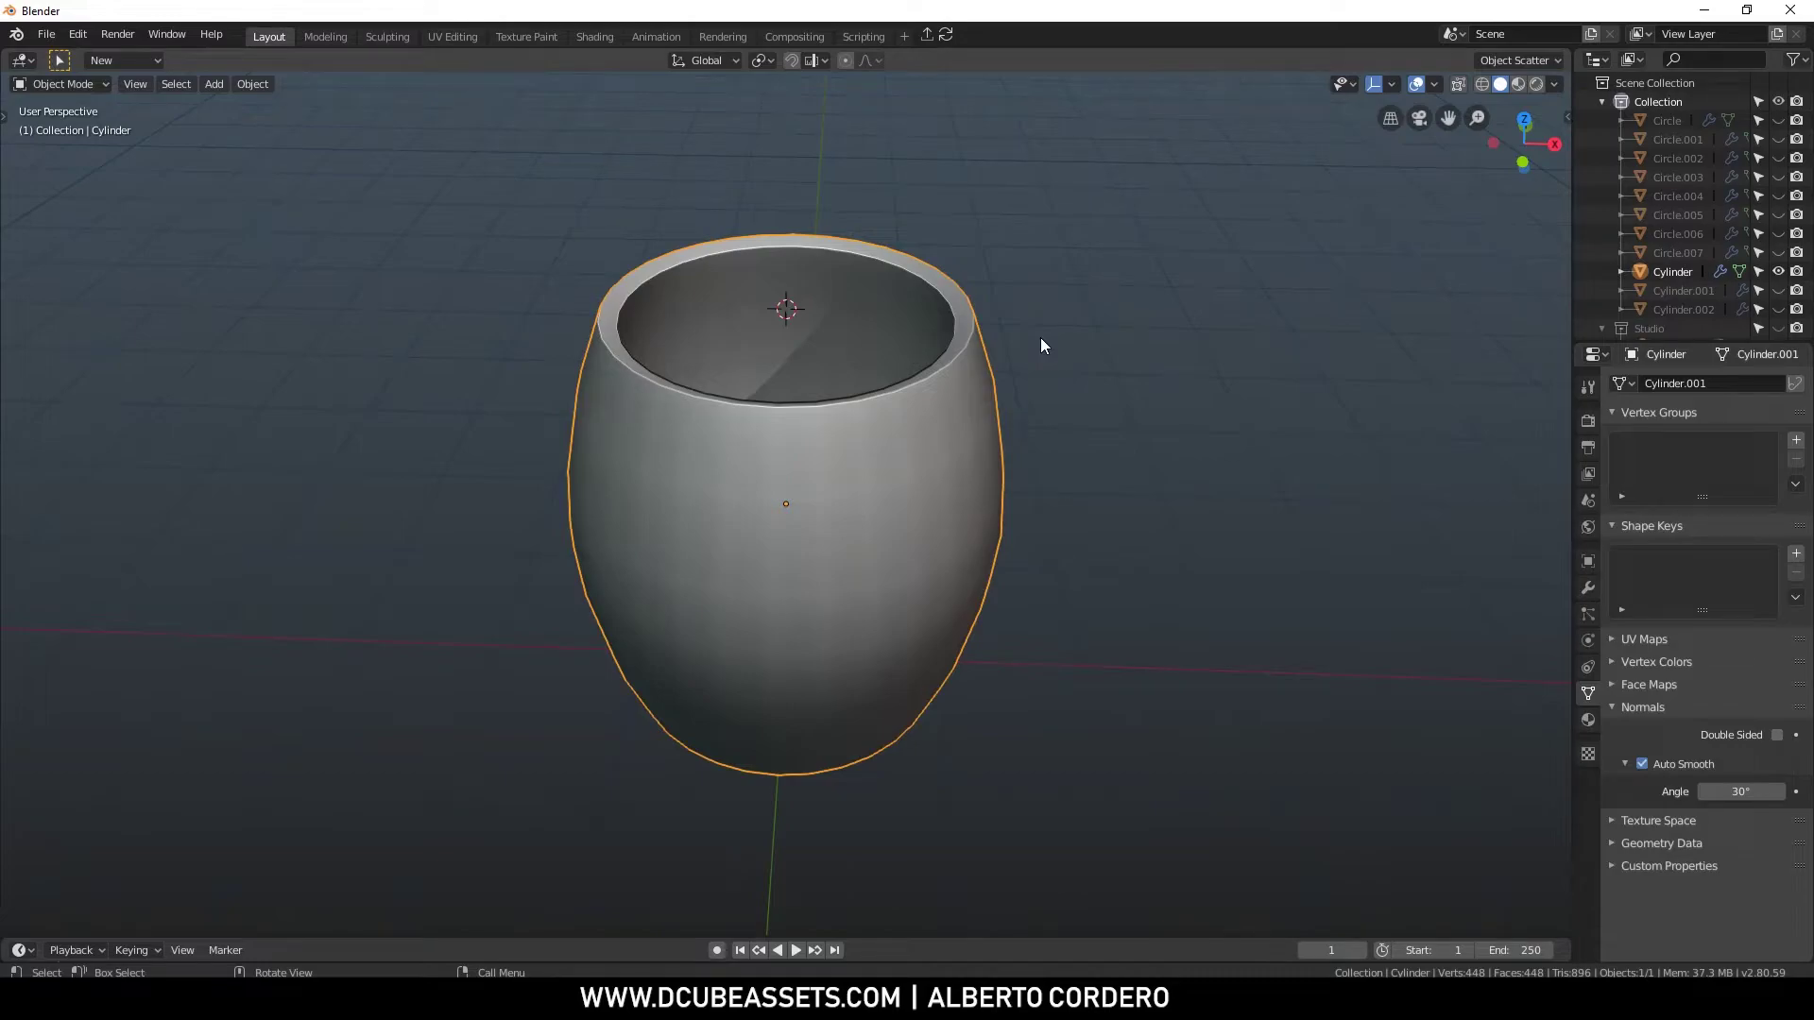
pyautogui.press('KP_Decimal')
pyautogui.press('KP_7')
pyautogui.moveTo(933, 431)
pyautogui.keyDown('shift'); pyautogui.mouseDown(button='middle')
pyautogui.moveTo(921, 346)
pyautogui.moveTo(941, 405)
pyautogui.mouseUp(button='middle'); pyautogui.keyUp('shift')
pyautogui.press('Tab')
pyautogui.hotkey('alt', 'a')
pyautogui.moveTo(778, 633); pyautogui.dragTo(983, 825)
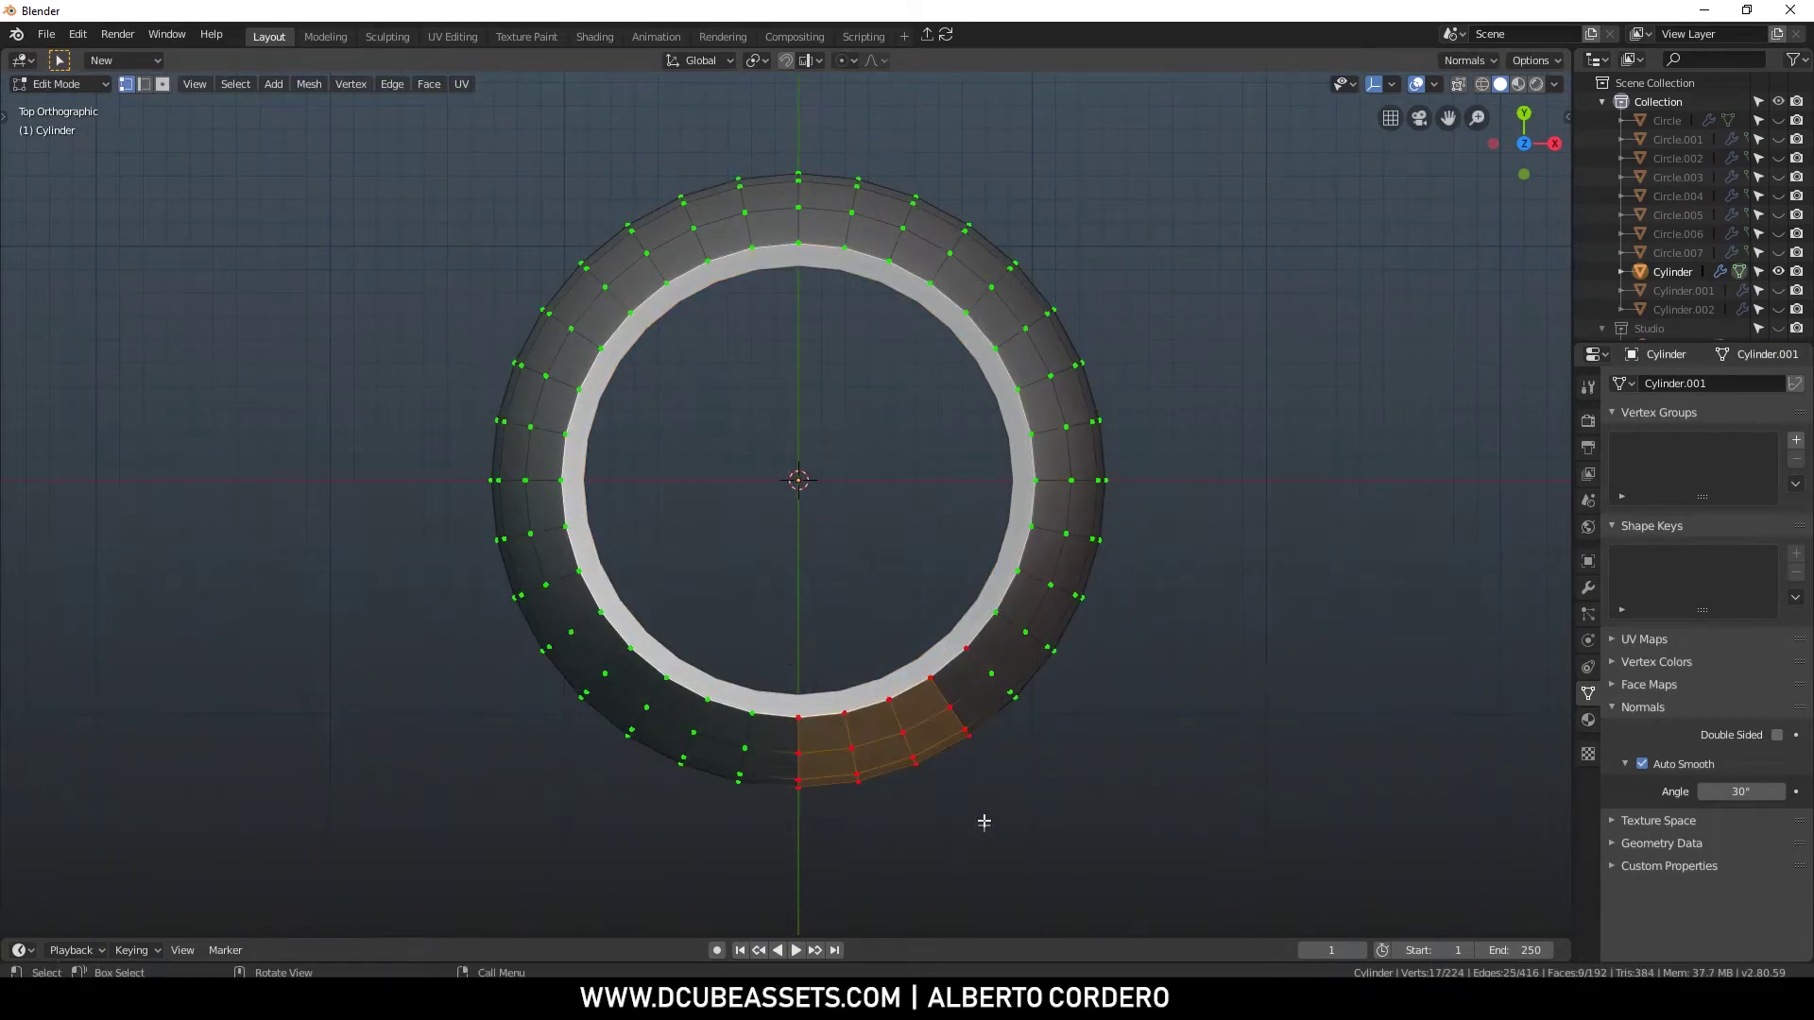
pyautogui.press('3')
pyautogui.hotkey('alt', 'z')
pyautogui.keyDown('shift'); pyautogui.moveTo(826, 671); pyautogui.dragTo(990, 844); pyautogui.keyUp('shift')
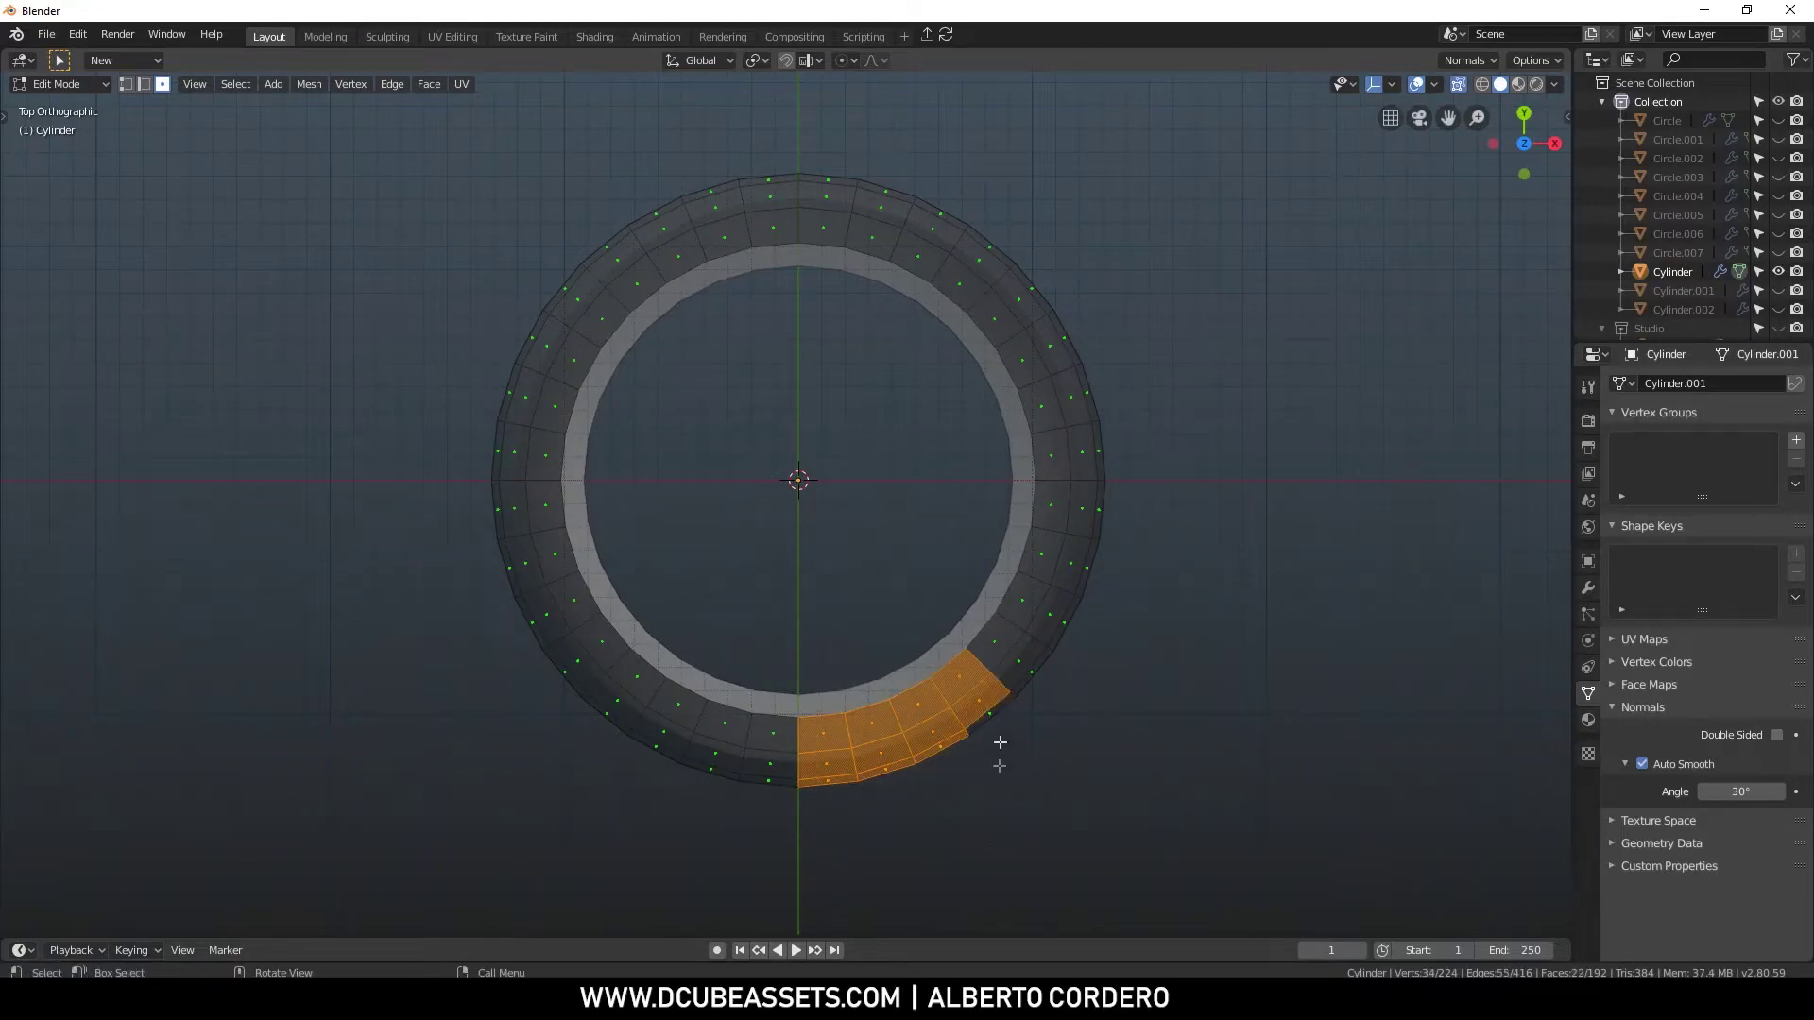
pyautogui.keyDown('shift'); pyautogui.moveTo(972, 709); pyautogui.dragTo(995, 739); pyautogui.keyUp('shift')
pyautogui.keyDown('shift'); pyautogui.moveTo(1034, 505); pyautogui.dragTo(999, 393, button='middle'); pyautogui.keyUp('shift')
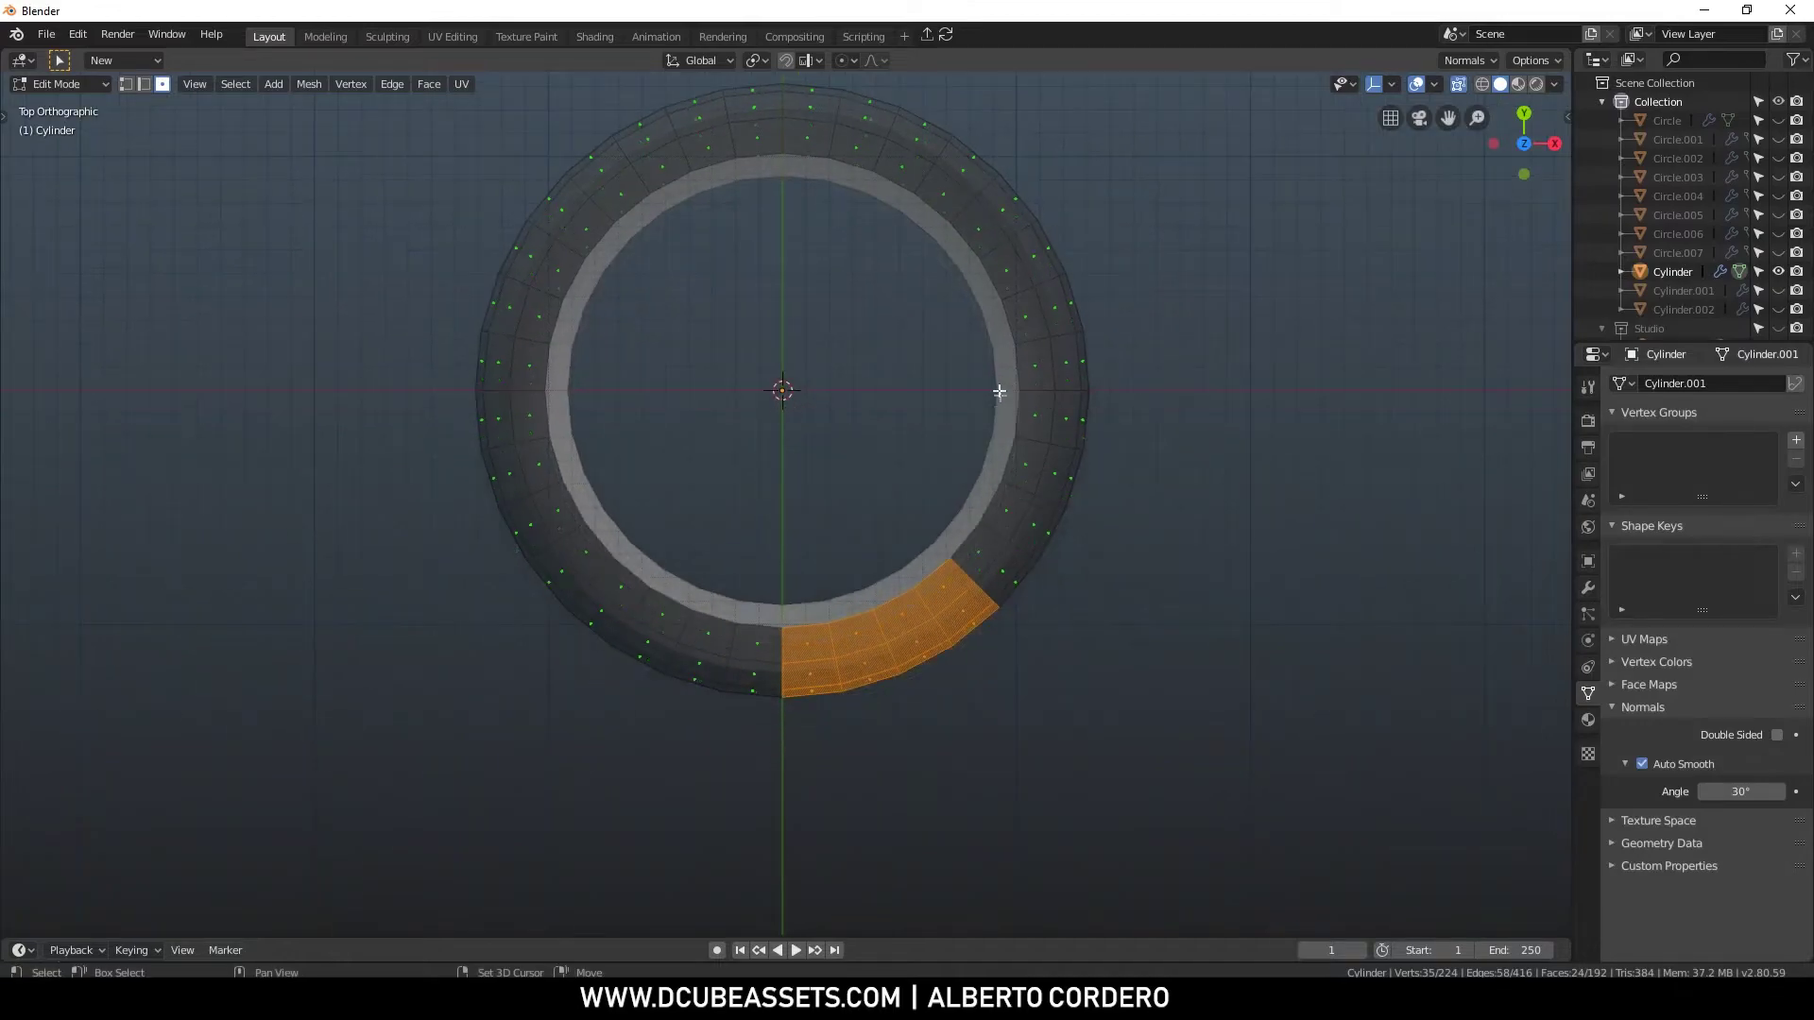
pyautogui.press('p')
pyautogui.click(992, 575)
# Separate the adjoining eighth of the body, just in front of the positive X axis, into its own object
pyautogui.keyDown('shift'); pyautogui.moveTo(1028, 583); pyautogui.dragTo(993, 555, button='middle'); pyautogui.keyUp('shift')
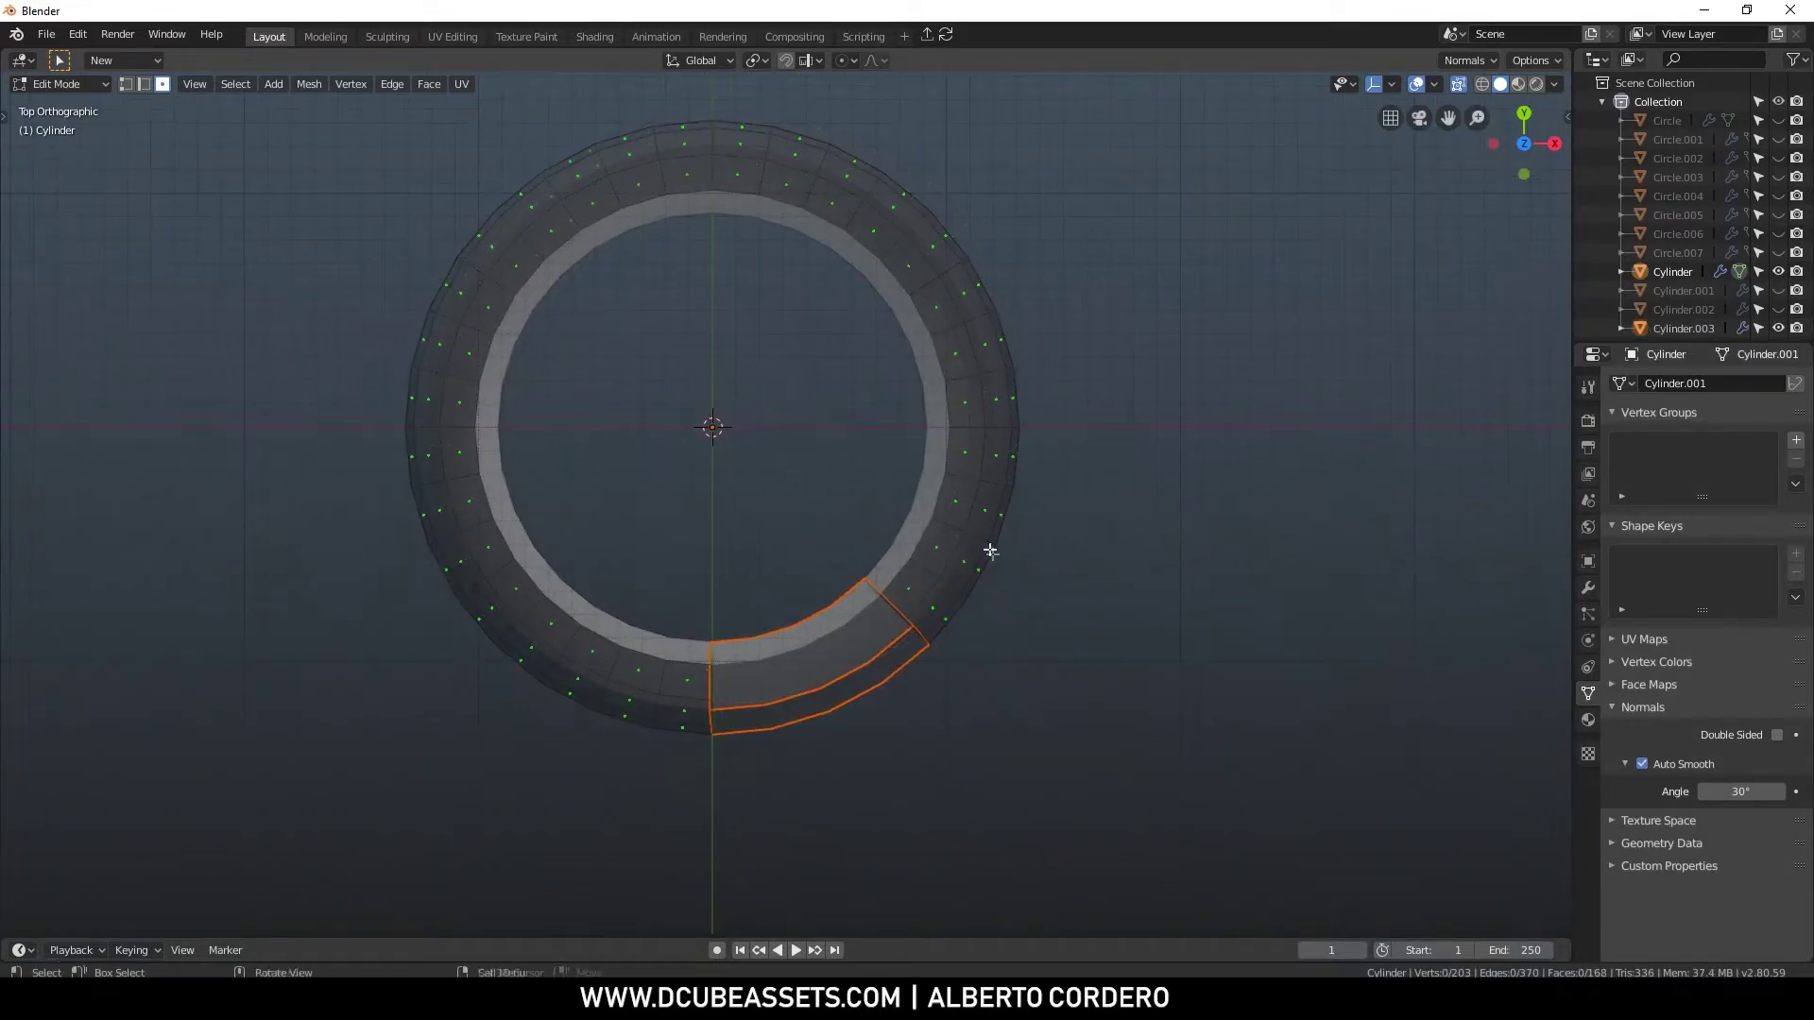
pyautogui.moveTo(848, 427); pyautogui.dragTo(1193, 718)
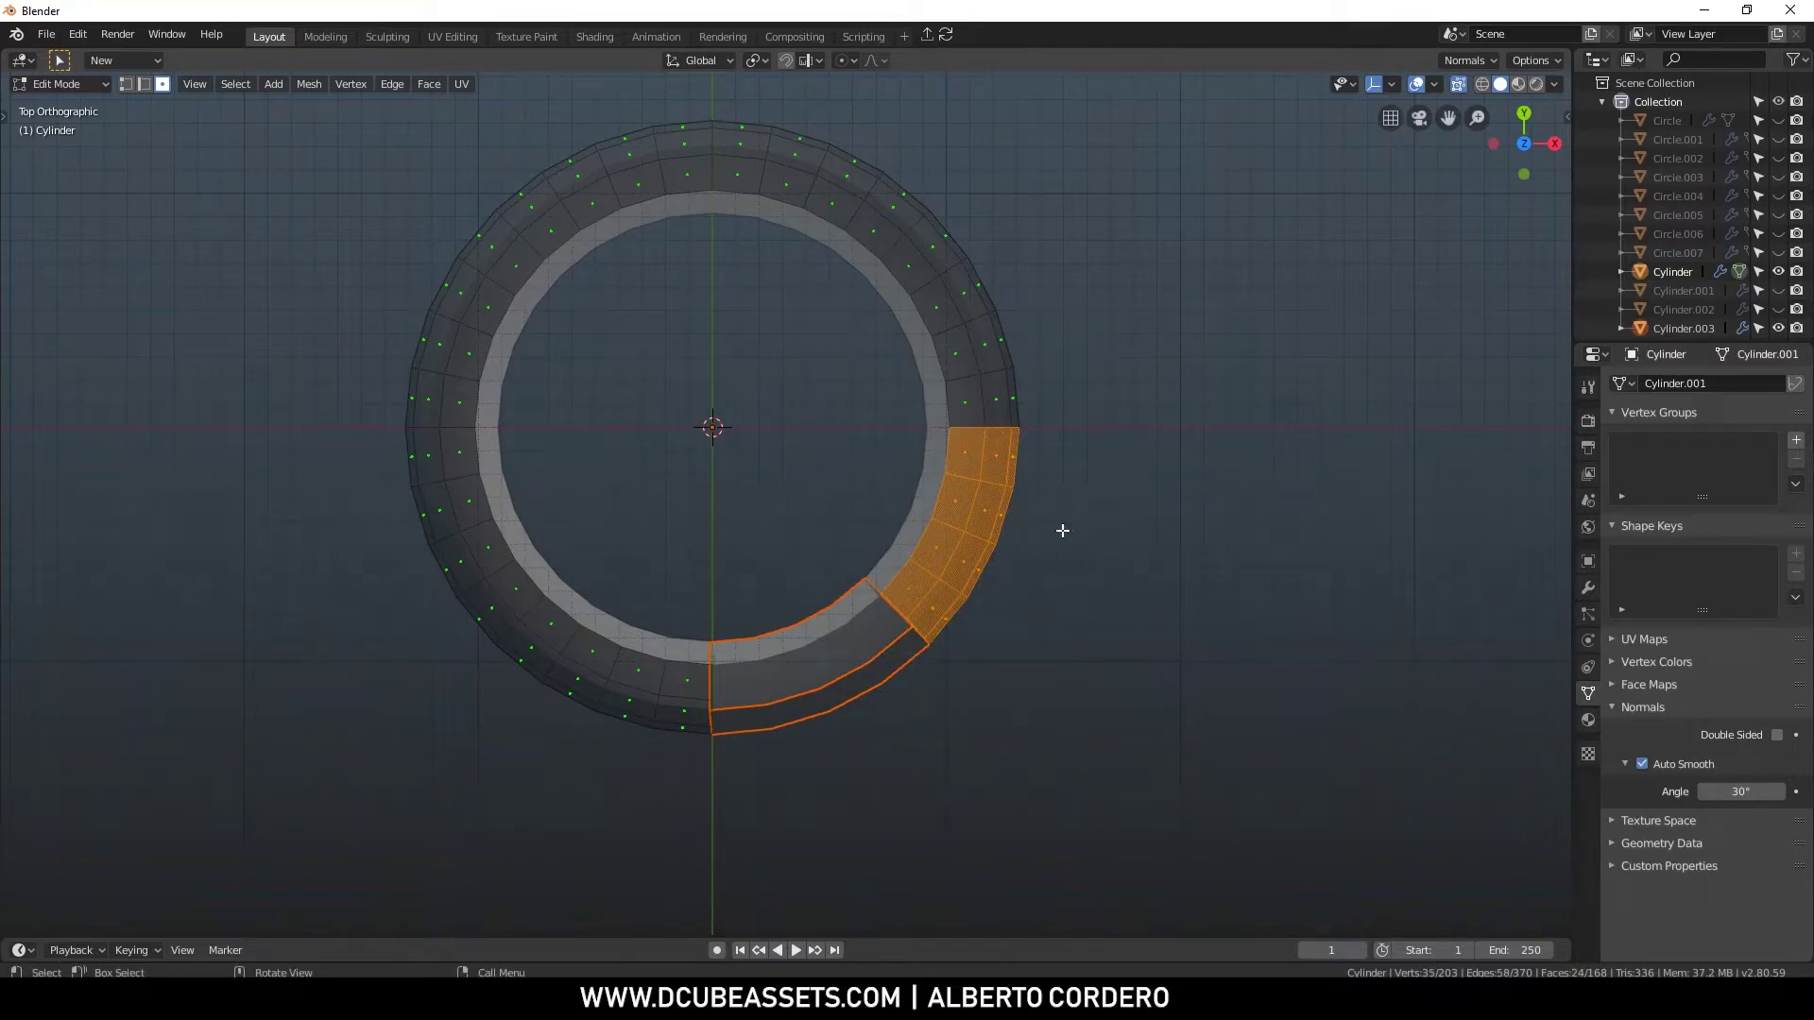
pyautogui.press('p')
pyautogui.click(1057, 524)
# Select the faces of the eighth just behind the positive X axis and separate them into their own object
pyautogui.keyDown('shift'); pyautogui.moveTo(1057, 524); pyautogui.dragTo(1064, 596, button='middle'); pyautogui.keyUp('shift')
pyautogui.moveTo(1078, 321); pyautogui.dragTo(911, 515)
pyautogui.keyDown('shift'); pyautogui.moveTo(952, 350); pyautogui.dragTo(983, 311); pyautogui.keyUp('shift')
pyautogui.keyDown('shift'); pyautogui.moveTo(984, 312); pyautogui.dragTo(980, 329, button='middle'); pyautogui.keyUp('shift')
pyautogui.press('p')
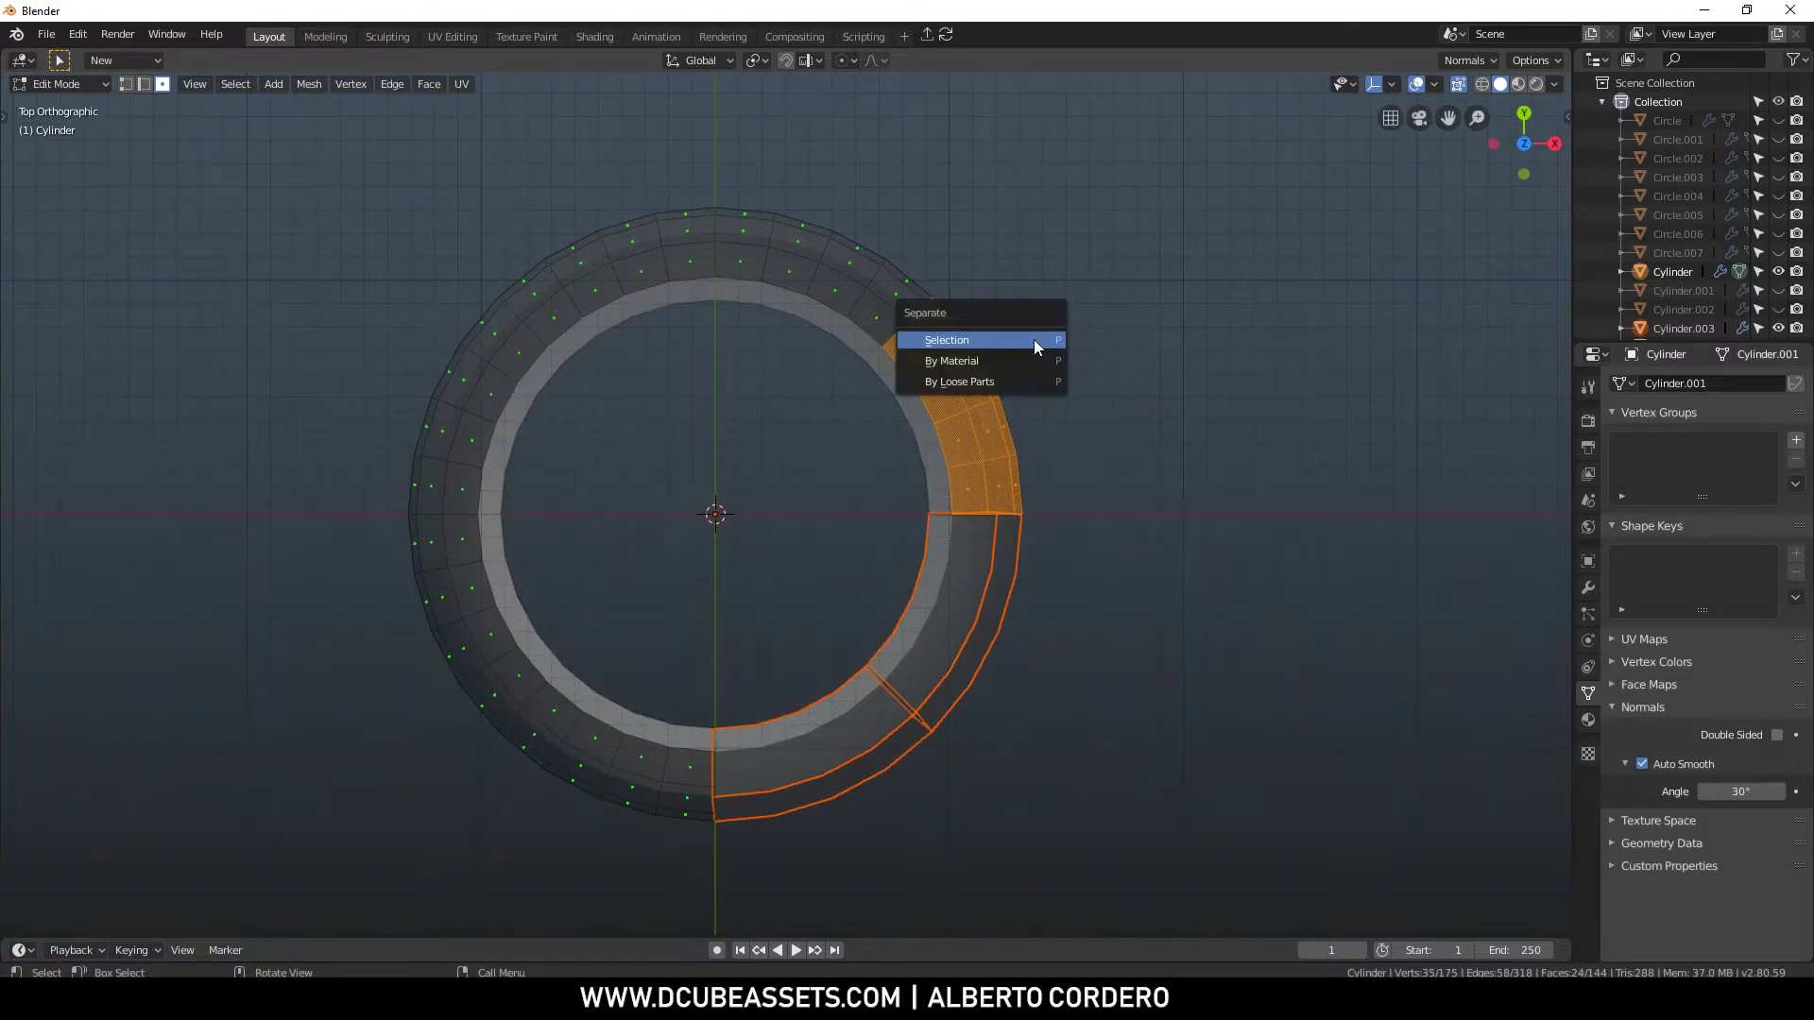
pyautogui.click(1033, 338)
# Separate the two rear eighths on either side of the Y axis, one after the other, into individual objects
pyautogui.keyDown('shift'); pyautogui.moveTo(939, 251); pyautogui.dragTo(983, 308, button='middle'); pyautogui.keyUp('shift')
pyautogui.moveTo(1061, 195); pyautogui.dragTo(764, 421)
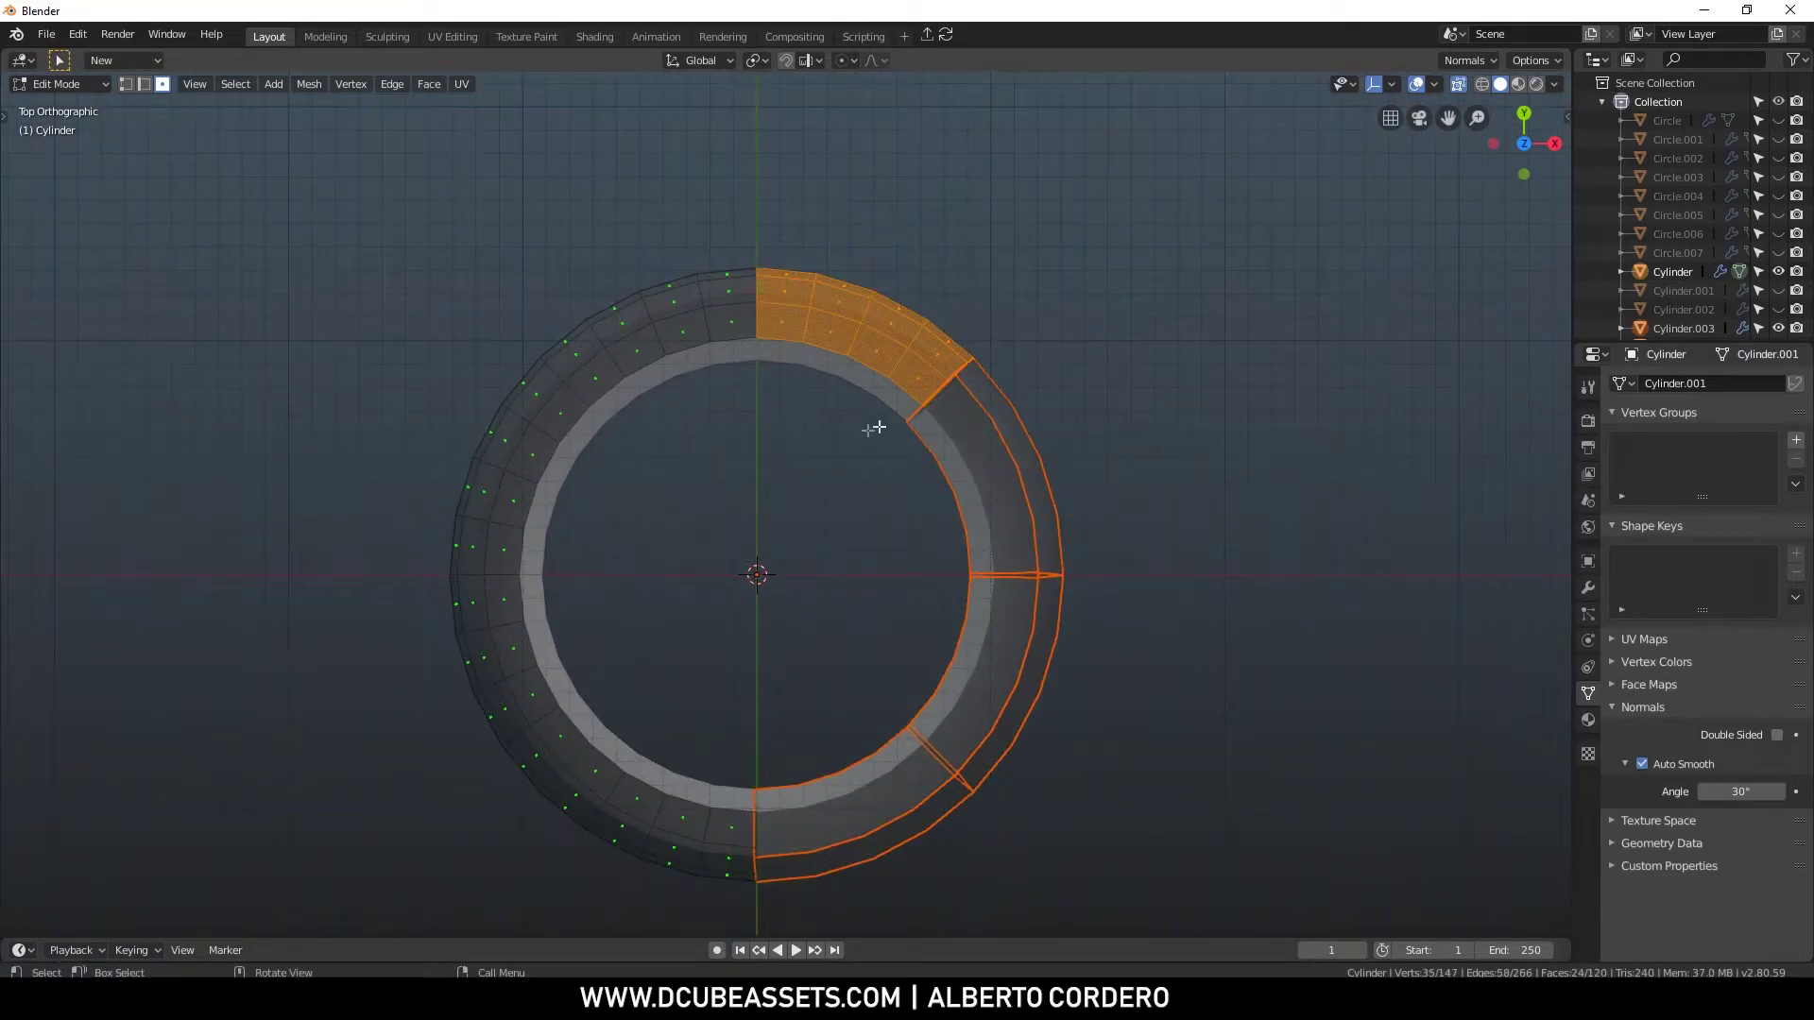
pyautogui.press('p')
pyautogui.click(890, 423)
pyautogui.moveTo(819, 187); pyautogui.dragTo(574, 384)
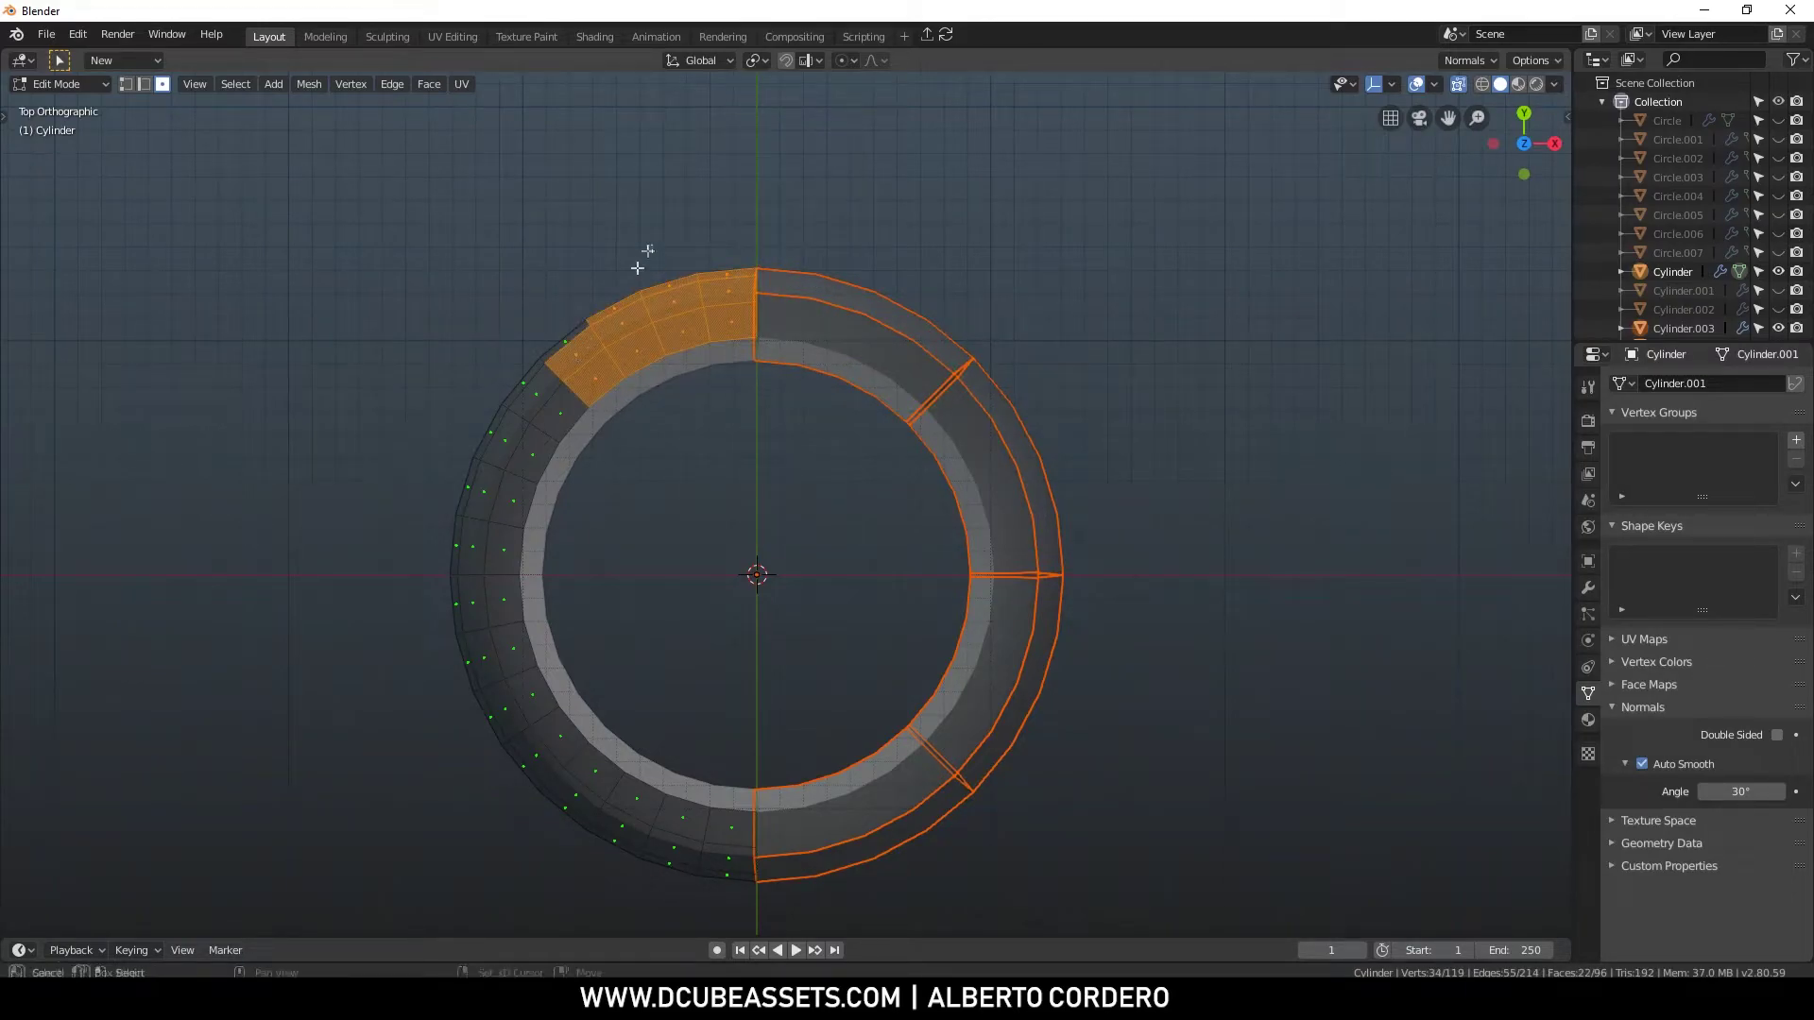
pyautogui.press('p')
pyautogui.click(750, 282)
# Separate the eighth of the body just behind the negative X axis into its own object
pyautogui.keyDown('shift'); pyautogui.moveTo(636, 368); pyautogui.dragTo(720, 317, button='middle'); pyautogui.keyUp('shift')
pyautogui.moveTo(321, 207); pyautogui.dragTo(790, 502)
pyautogui.keyDown('shift'); pyautogui.moveTo(728, 401); pyautogui.dragTo(752, 382, button='middle'); pyautogui.keyUp('shift')
pyautogui.press('p')
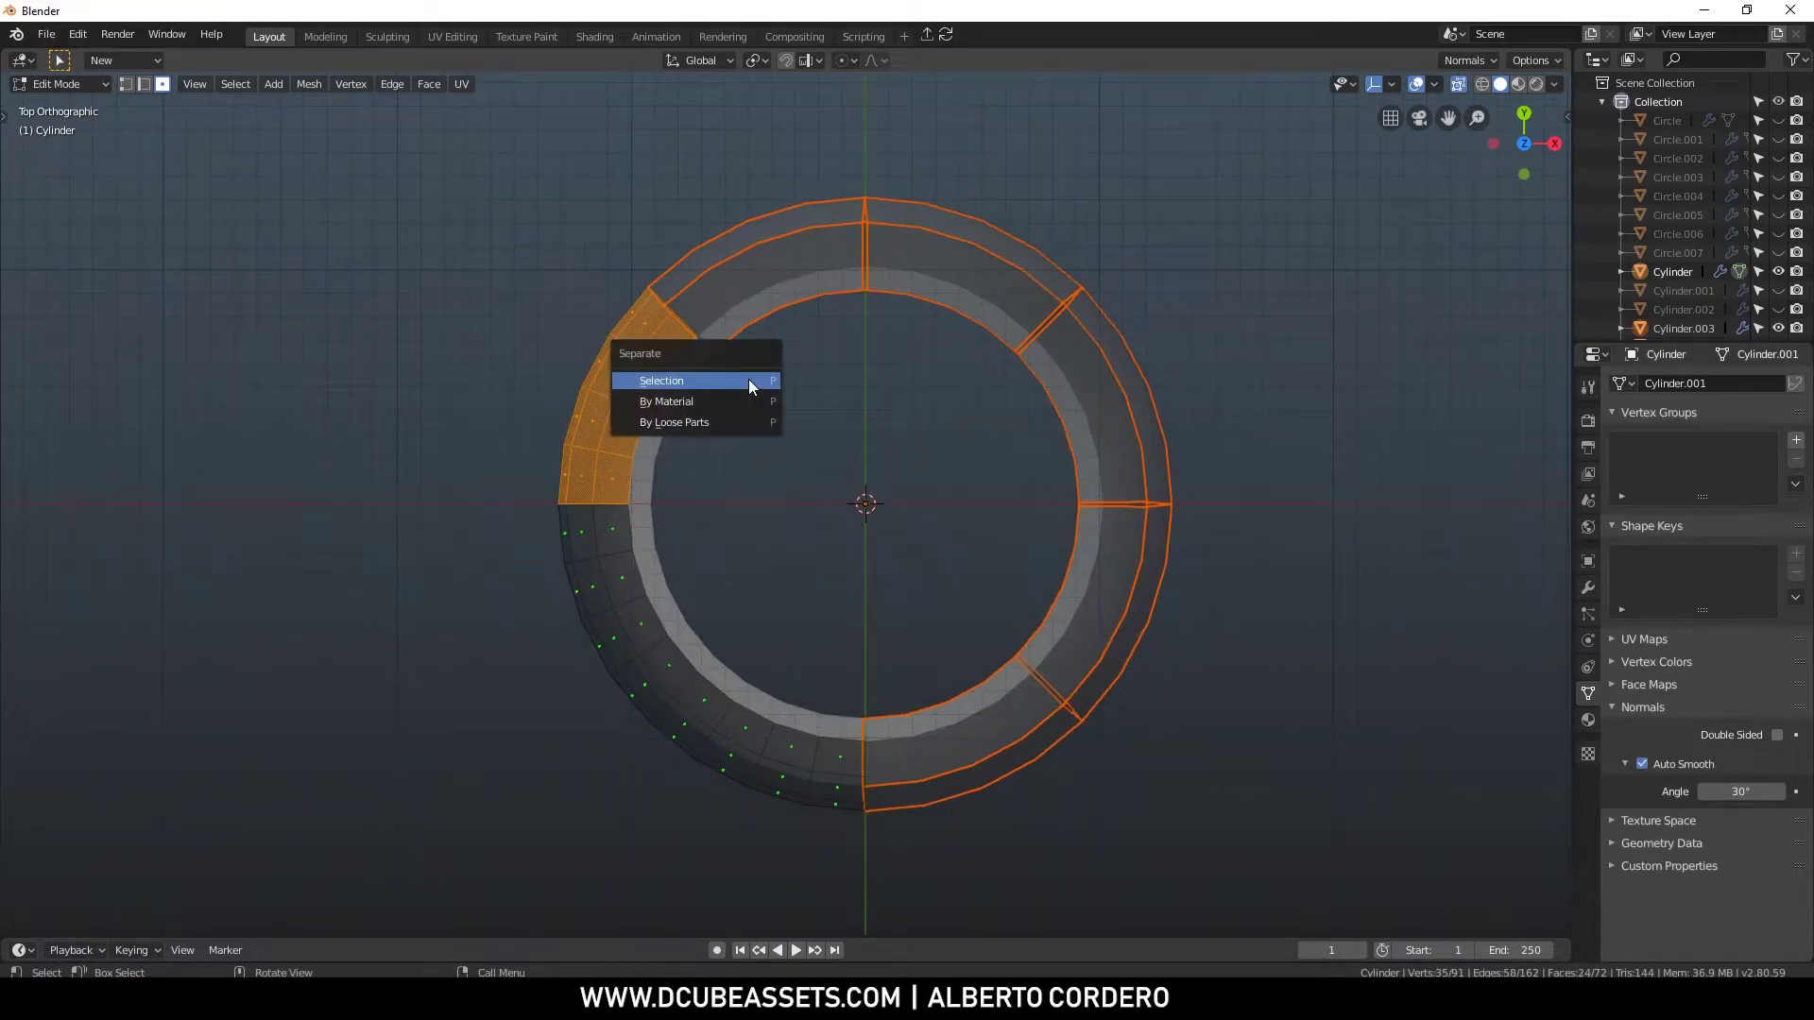
pyautogui.click(753, 385)
# Separate the eighth just in front of the negative X axis, leaving one last eighth in the original mesh, and exit Edit Mode
pyautogui.keyDown('shift'); pyautogui.moveTo(651, 497); pyautogui.dragTo(655, 409, button='middle'); pyautogui.keyUp('shift')
pyautogui.moveTo(445, 348); pyautogui.dragTo(673, 604)
pyautogui.keyDown('shift'); pyautogui.moveTo(559, 546); pyautogui.dragTo(703, 612); pyautogui.keyUp('shift')
pyautogui.keyDown('shift'); pyautogui.moveTo(567, 578); pyautogui.dragTo(660, 638); pyautogui.keyUp('shift')
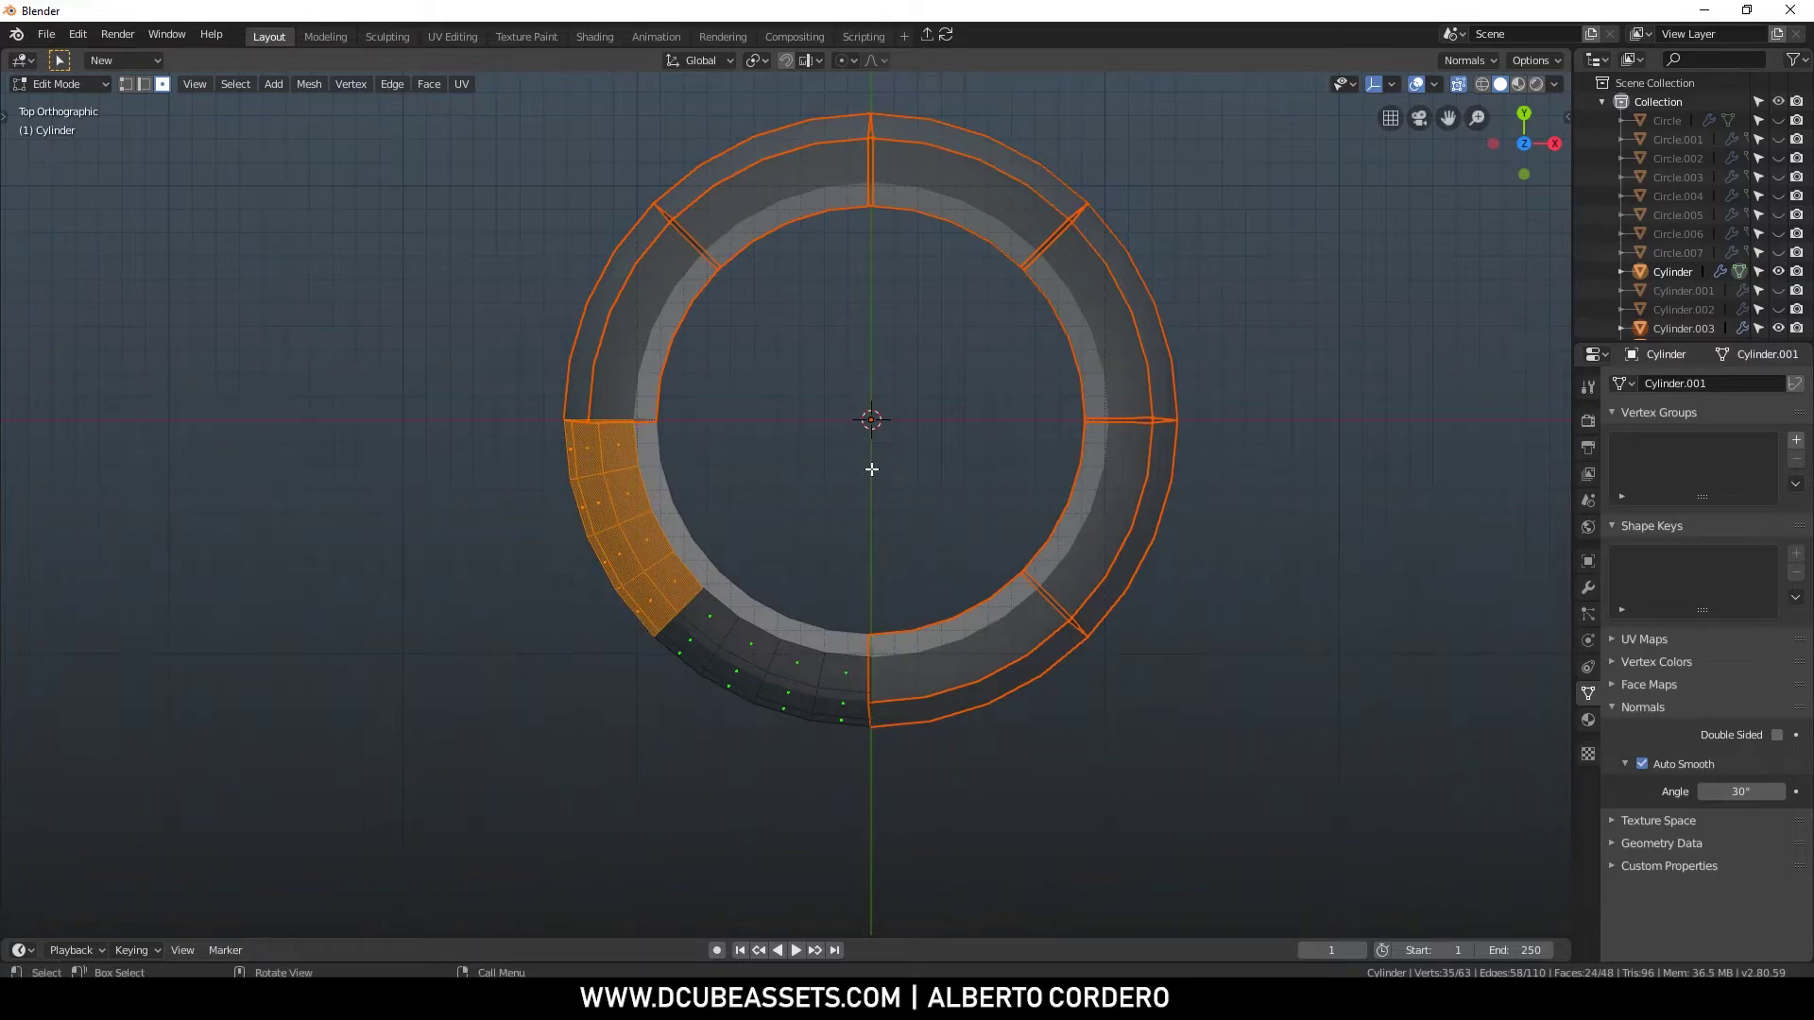
pyautogui.press('p')
pyautogui.click(738, 535)
pyautogui.moveTo(456, 460); pyautogui.dragTo(927, 778)
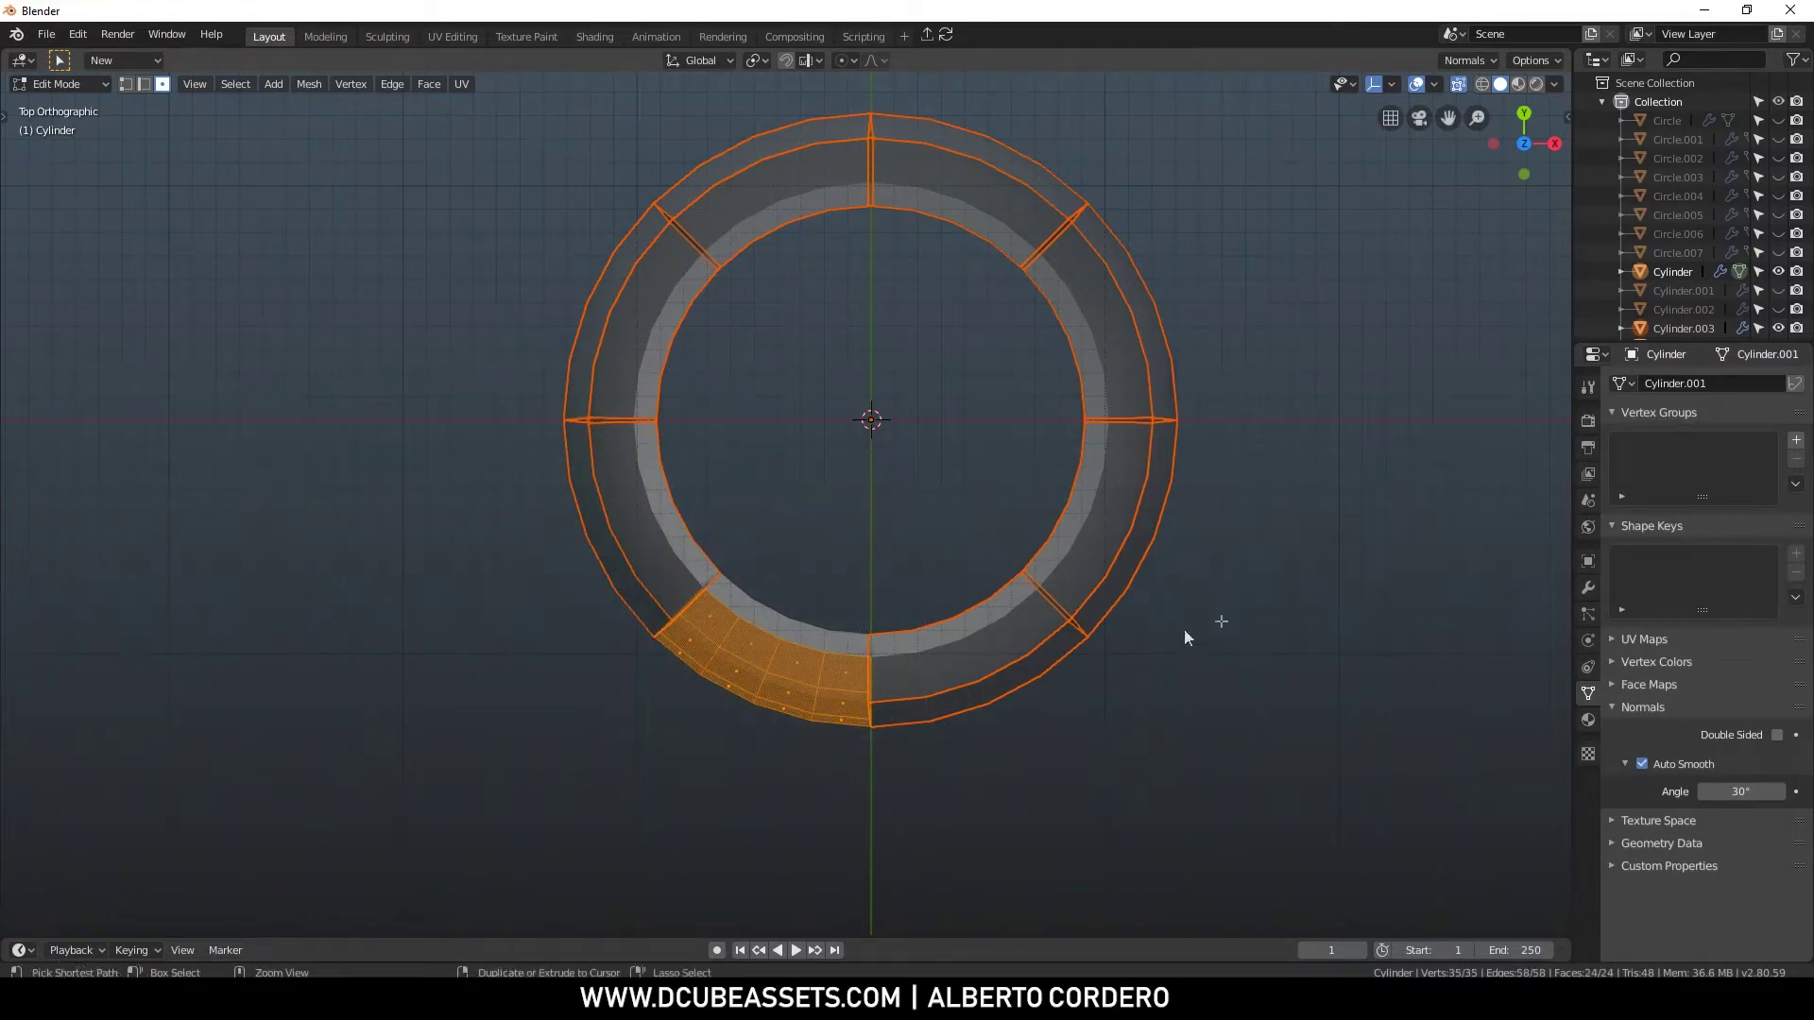
pyautogui.press('Tab')
# Check the separated barrel staves by selecting them individually around the ring
pyautogui.moveTo(938, 500); pyautogui.dragTo(789, 427, button='middle')
pyautogui.click(865, 417)
pyautogui.click(899, 276)
pyautogui.click(822, 196)
pyautogui.click(601, 214)
pyautogui.click(529, 247)
pyautogui.click(503, 359)
pyautogui.click(644, 461)
# Select all eight staves and apply their object transform
pyautogui.moveTo(789, 441); pyautogui.dragTo(923, 393, button='middle')
pyautogui.press('a')
pyautogui.hotkey('ctrl', 'a')
pyautogui.click(1189, 350)
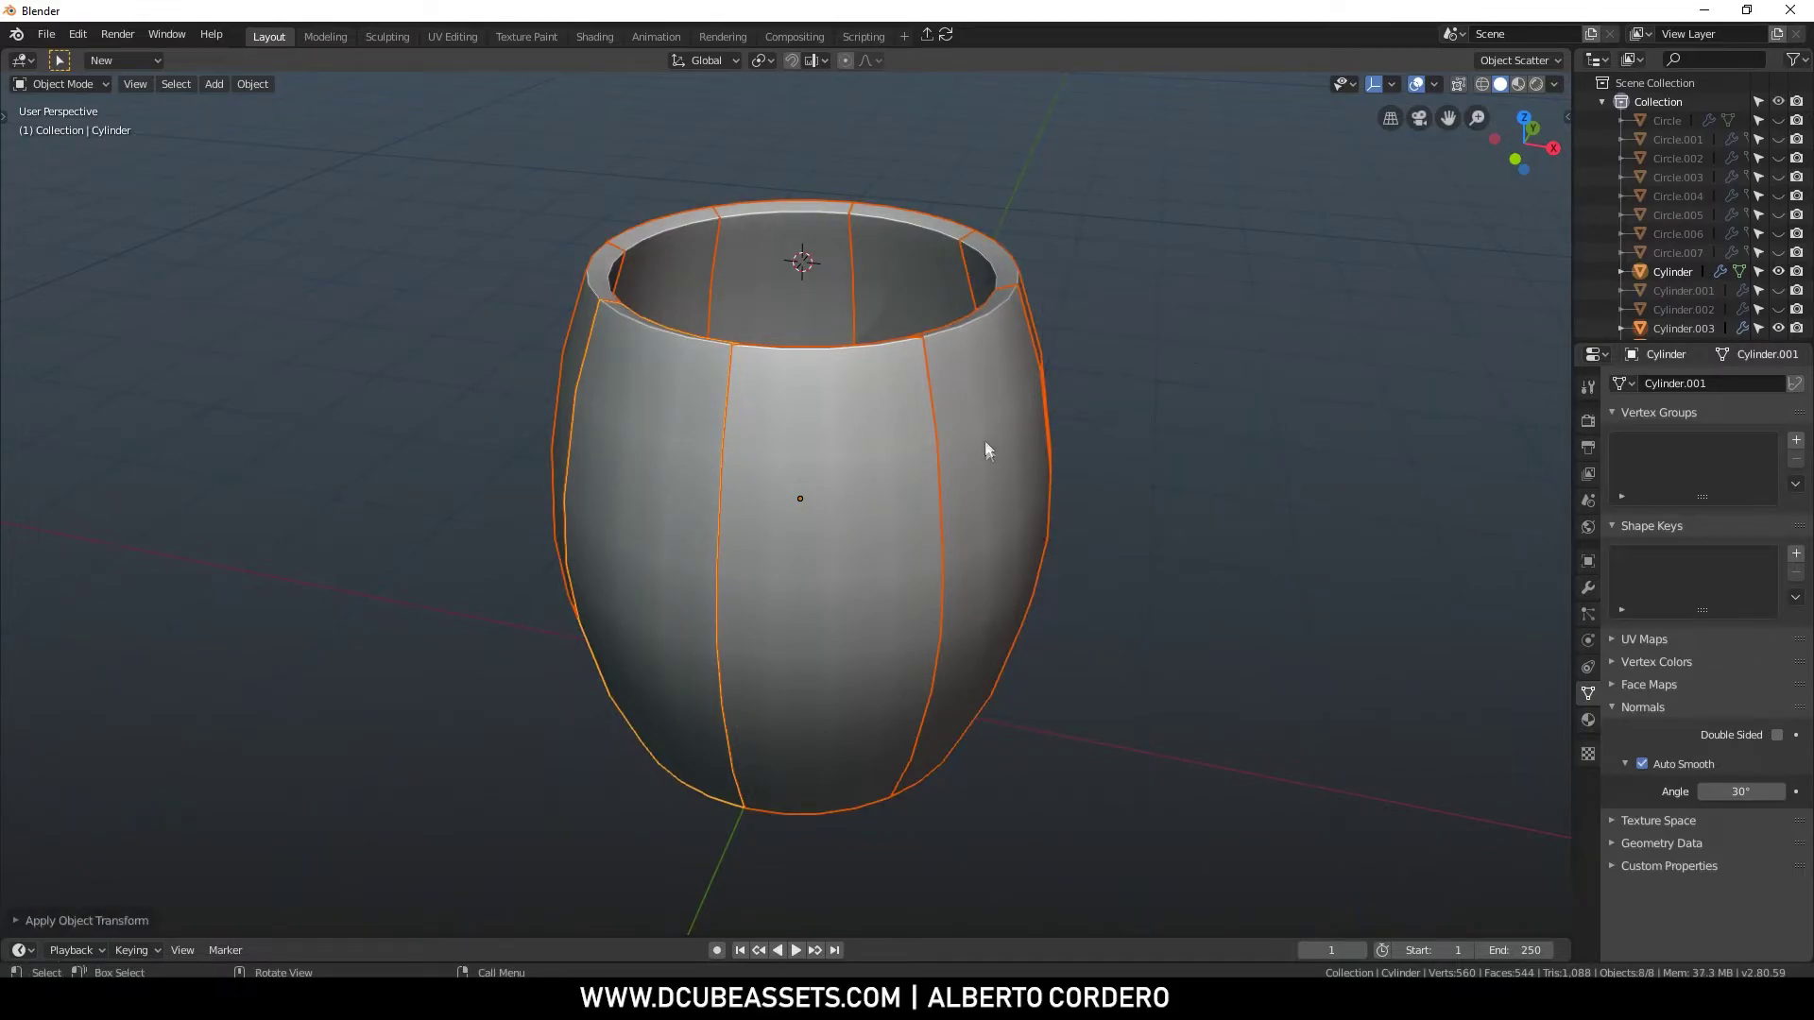
# Add a Bevel modifier after the collapsed Solidify modifier on the front stave
pyautogui.click(853, 427)
pyautogui.moveTo(854, 427); pyautogui.dragTo(894, 422, button='middle')
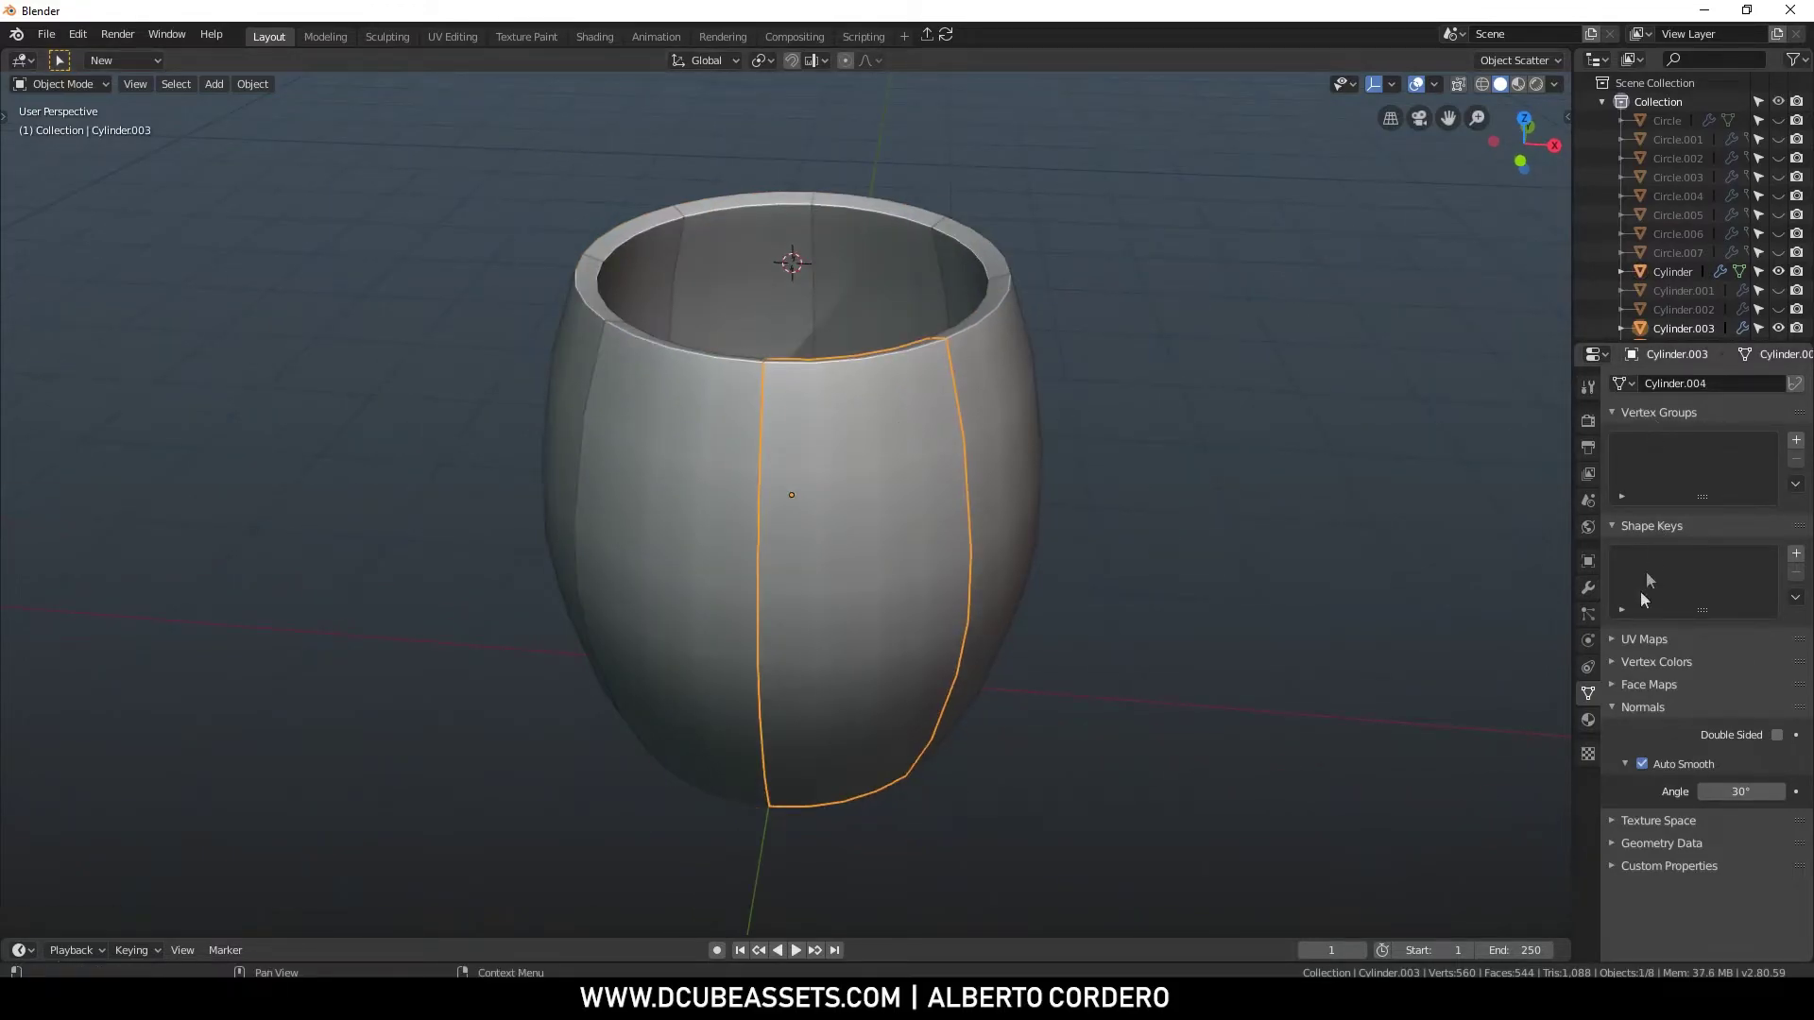
pyautogui.click(1588, 587)
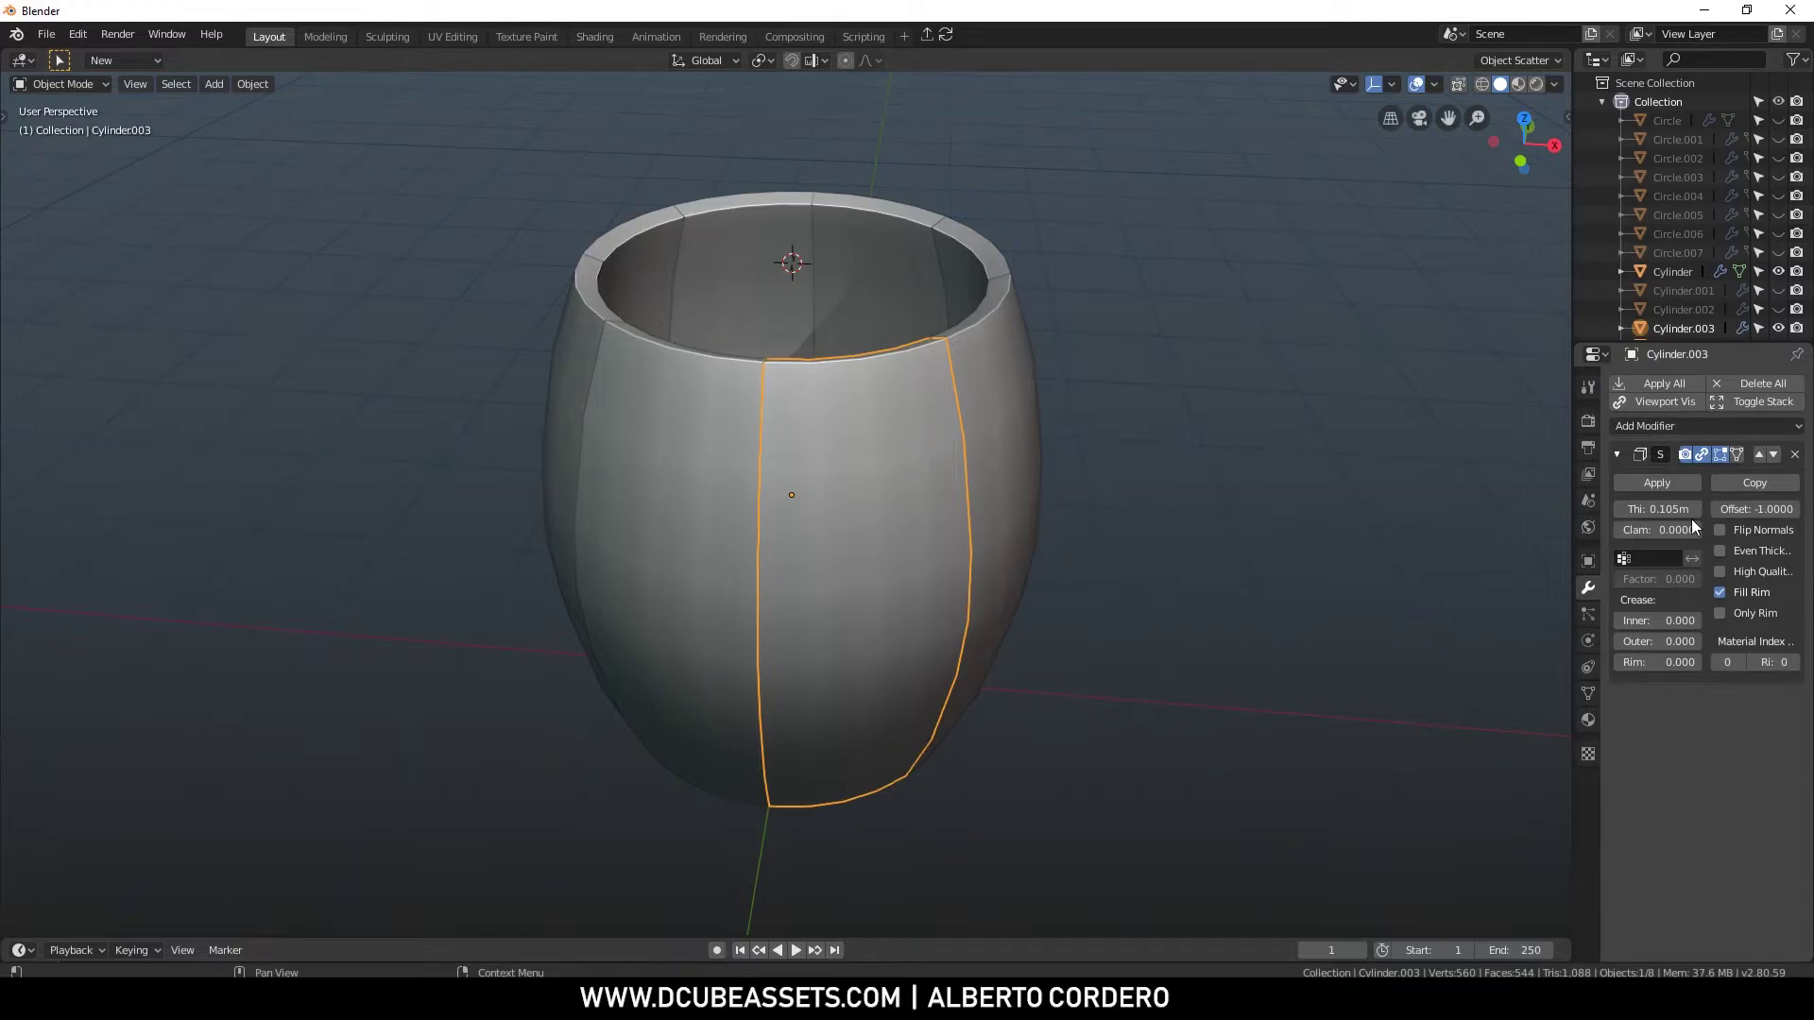
pyautogui.click(1617, 455)
pyautogui.click(1652, 426)
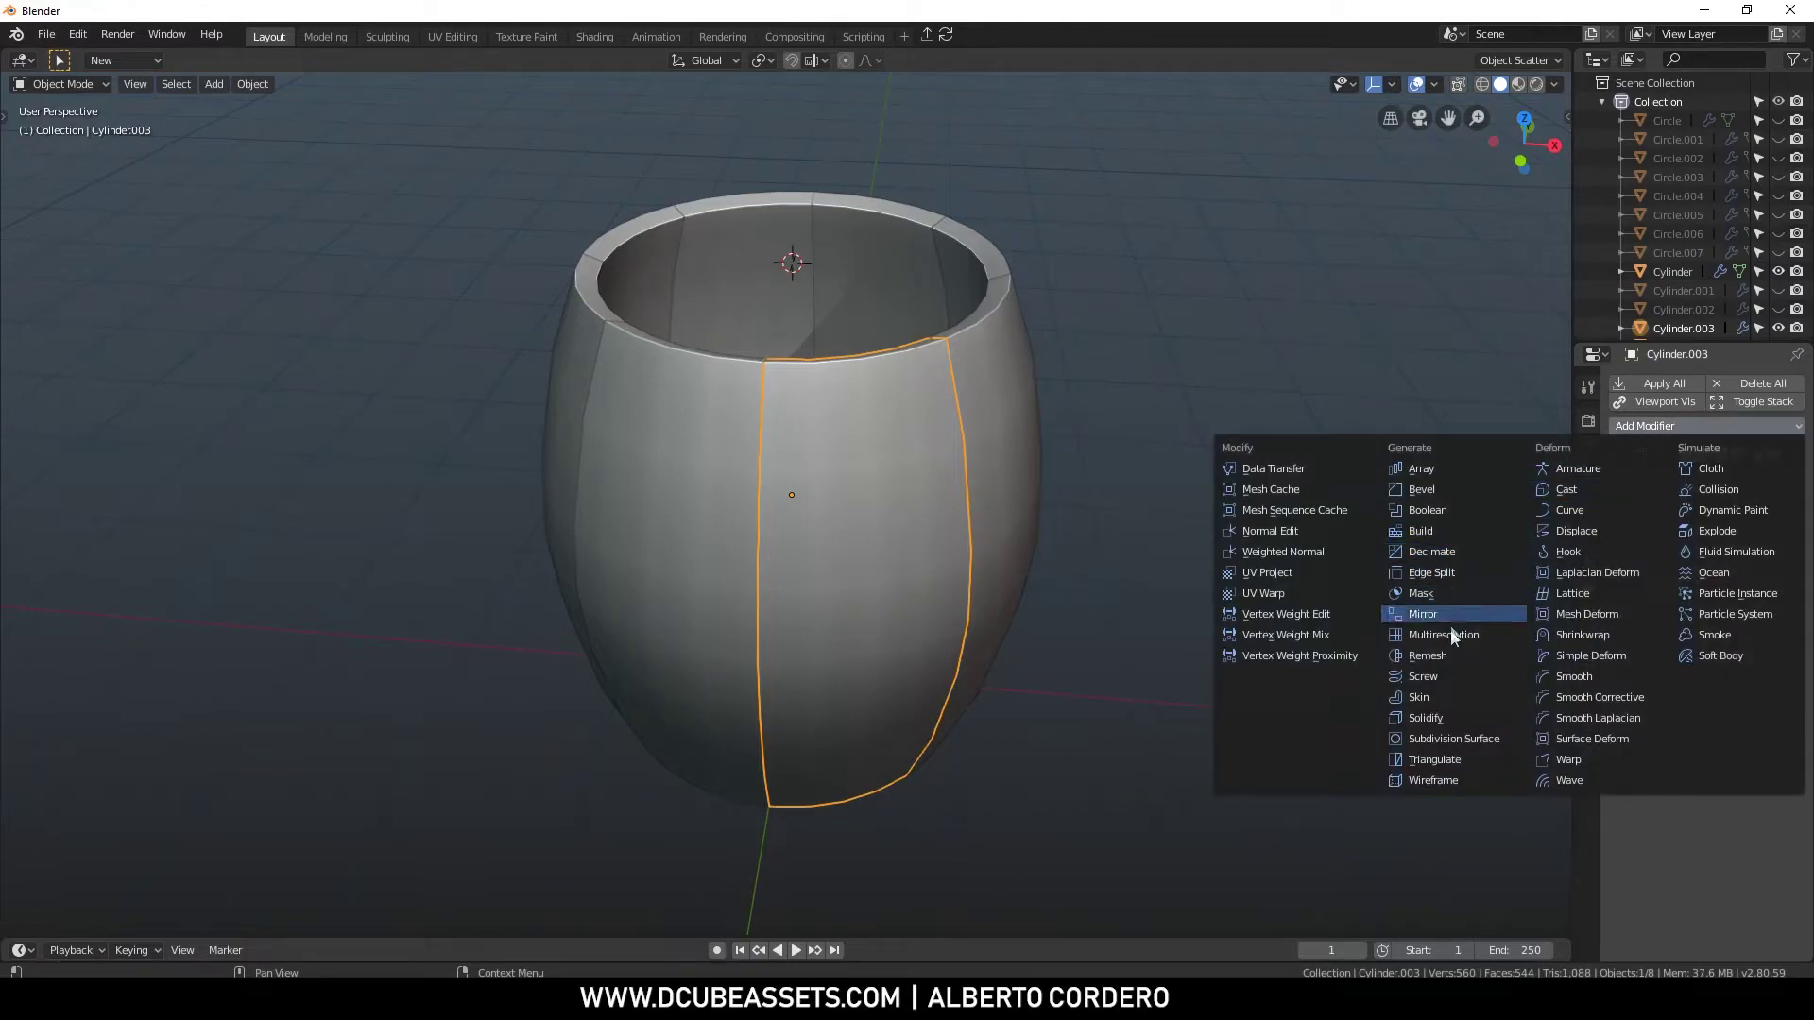
pyautogui.click(1421, 489)
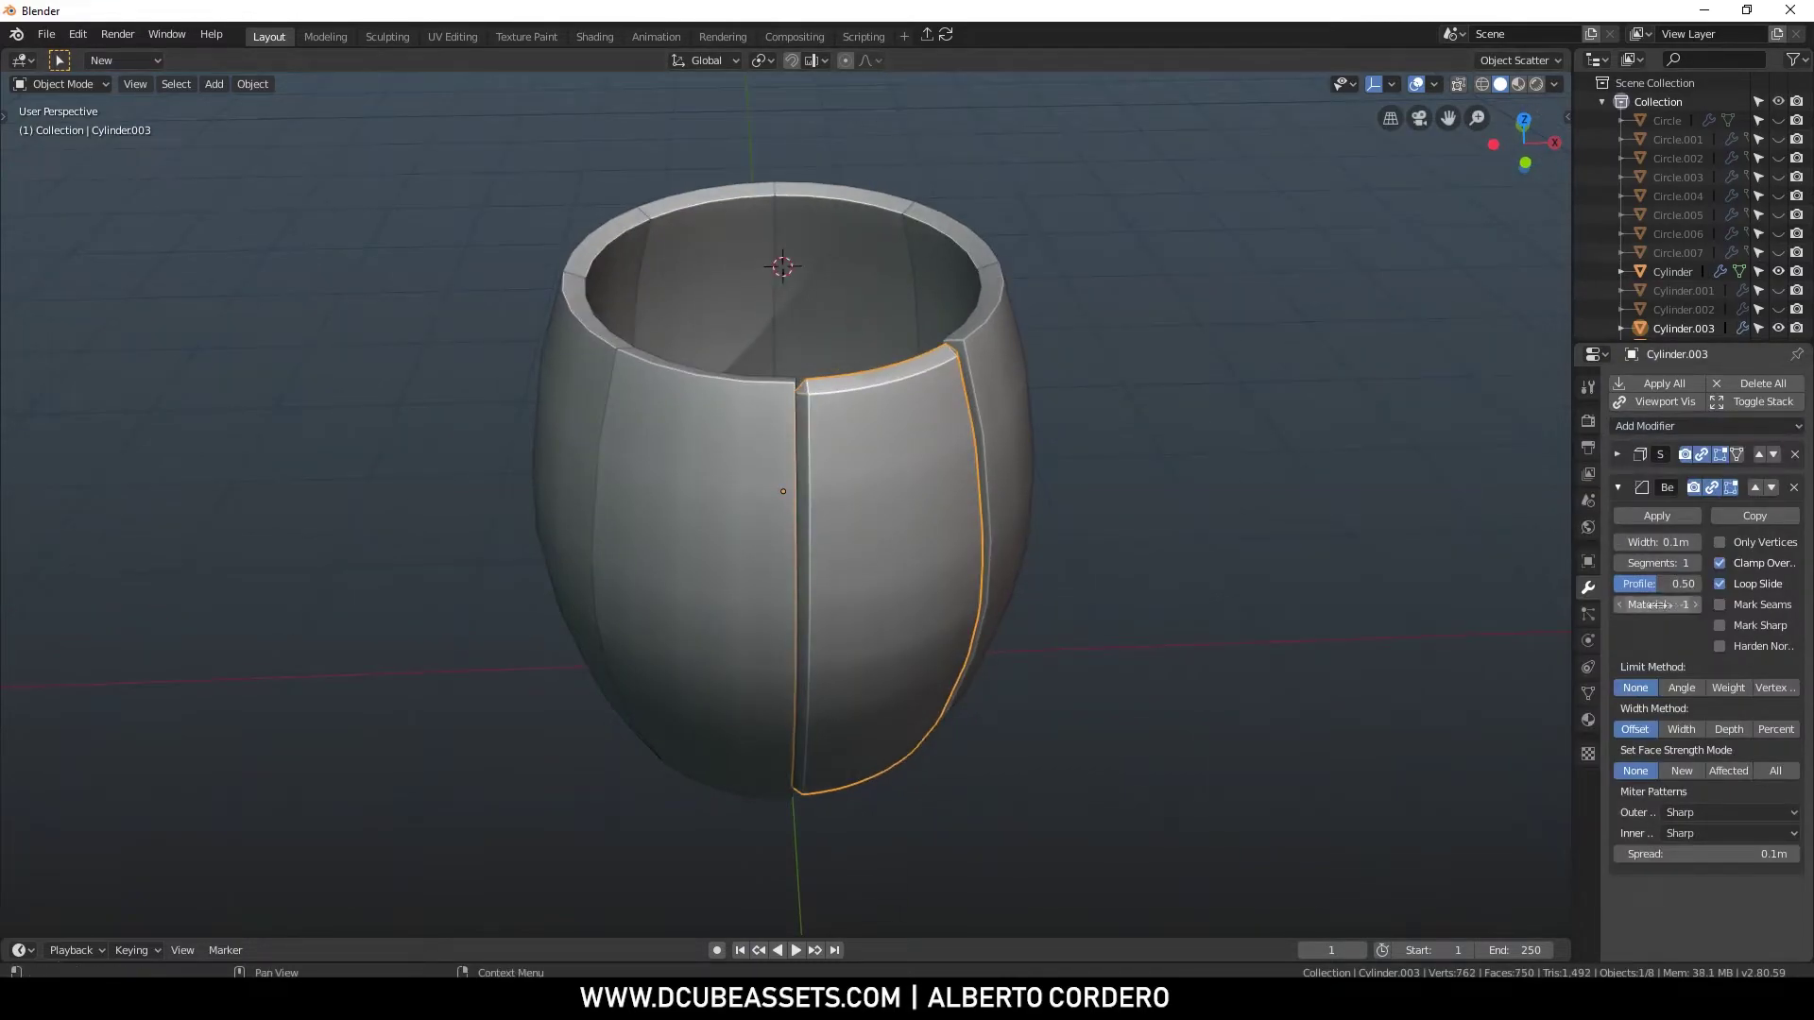
# Limit the front stave's bevel by Angle, use the Width method, and set its width to 0.042 m
pyautogui.click(1681, 687)
pyautogui.click(1682, 750)
pyautogui.moveTo(1657, 542); pyautogui.dragTo(1606, 543)
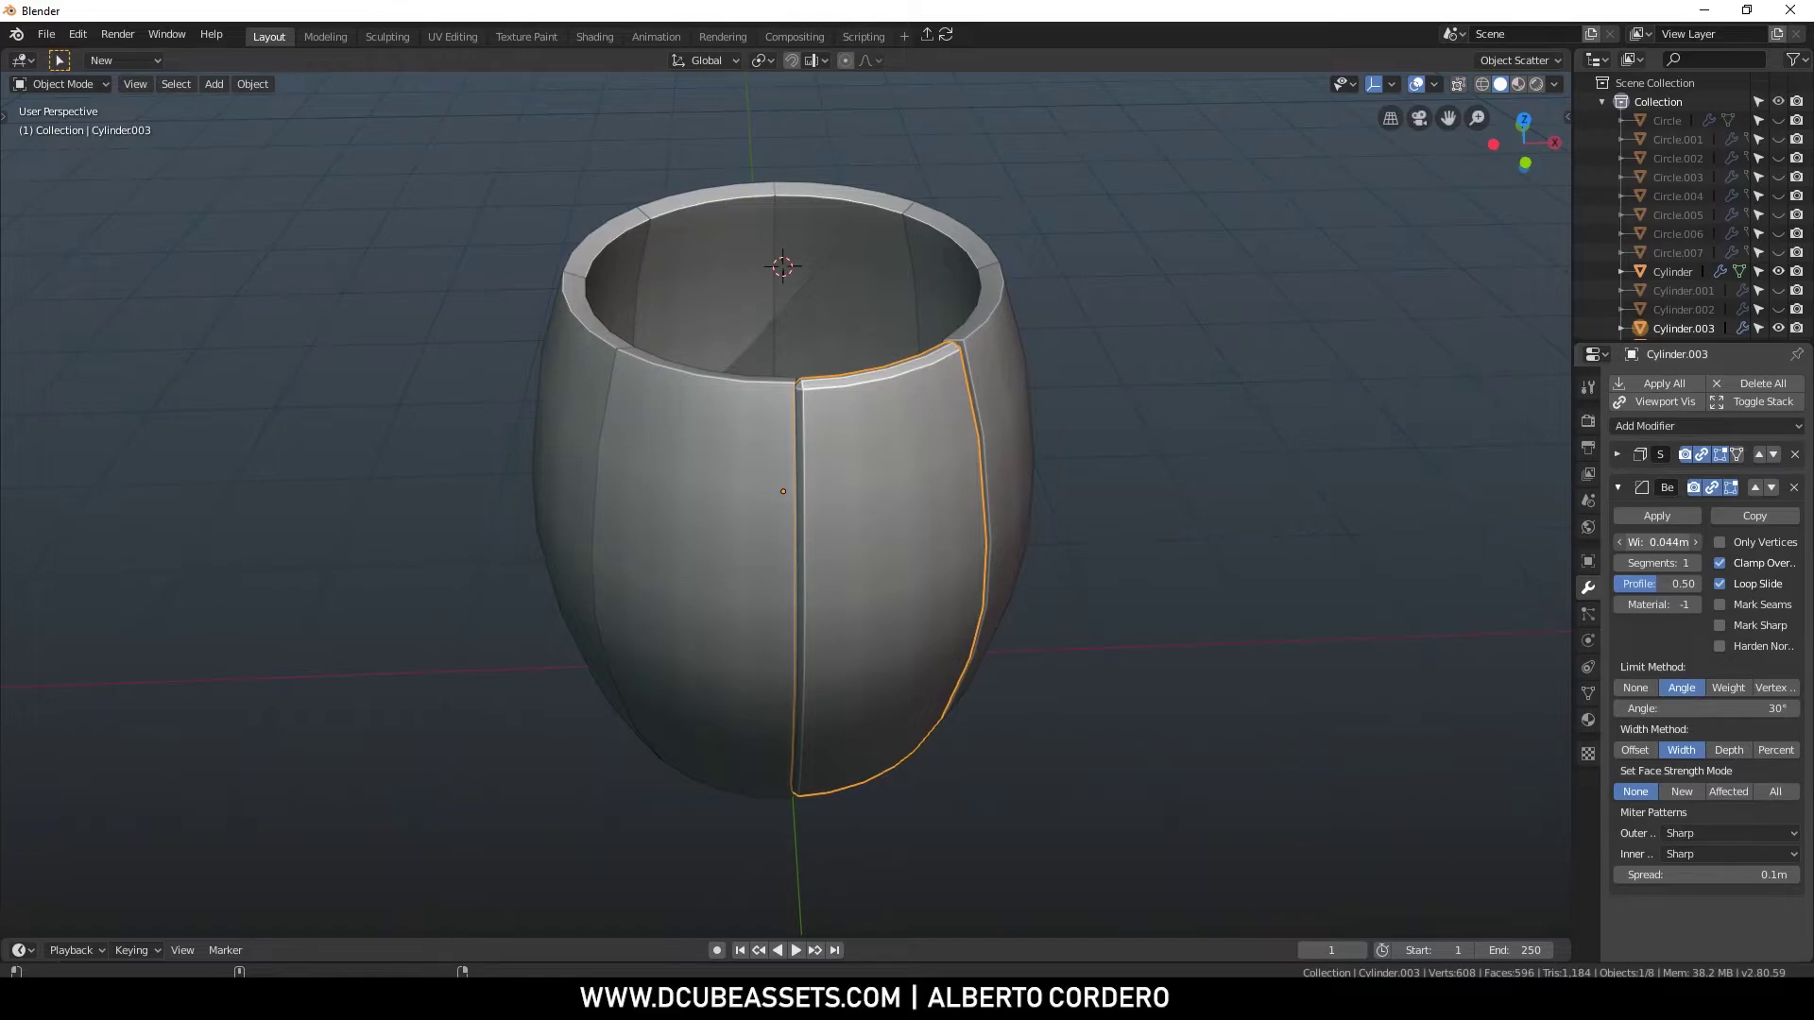
# Copy the front stave's modifiers to all the other staves
pyautogui.moveTo(1093, 337); pyautogui.dragTo(1026, 355, button='middle')
pyautogui.press('a')
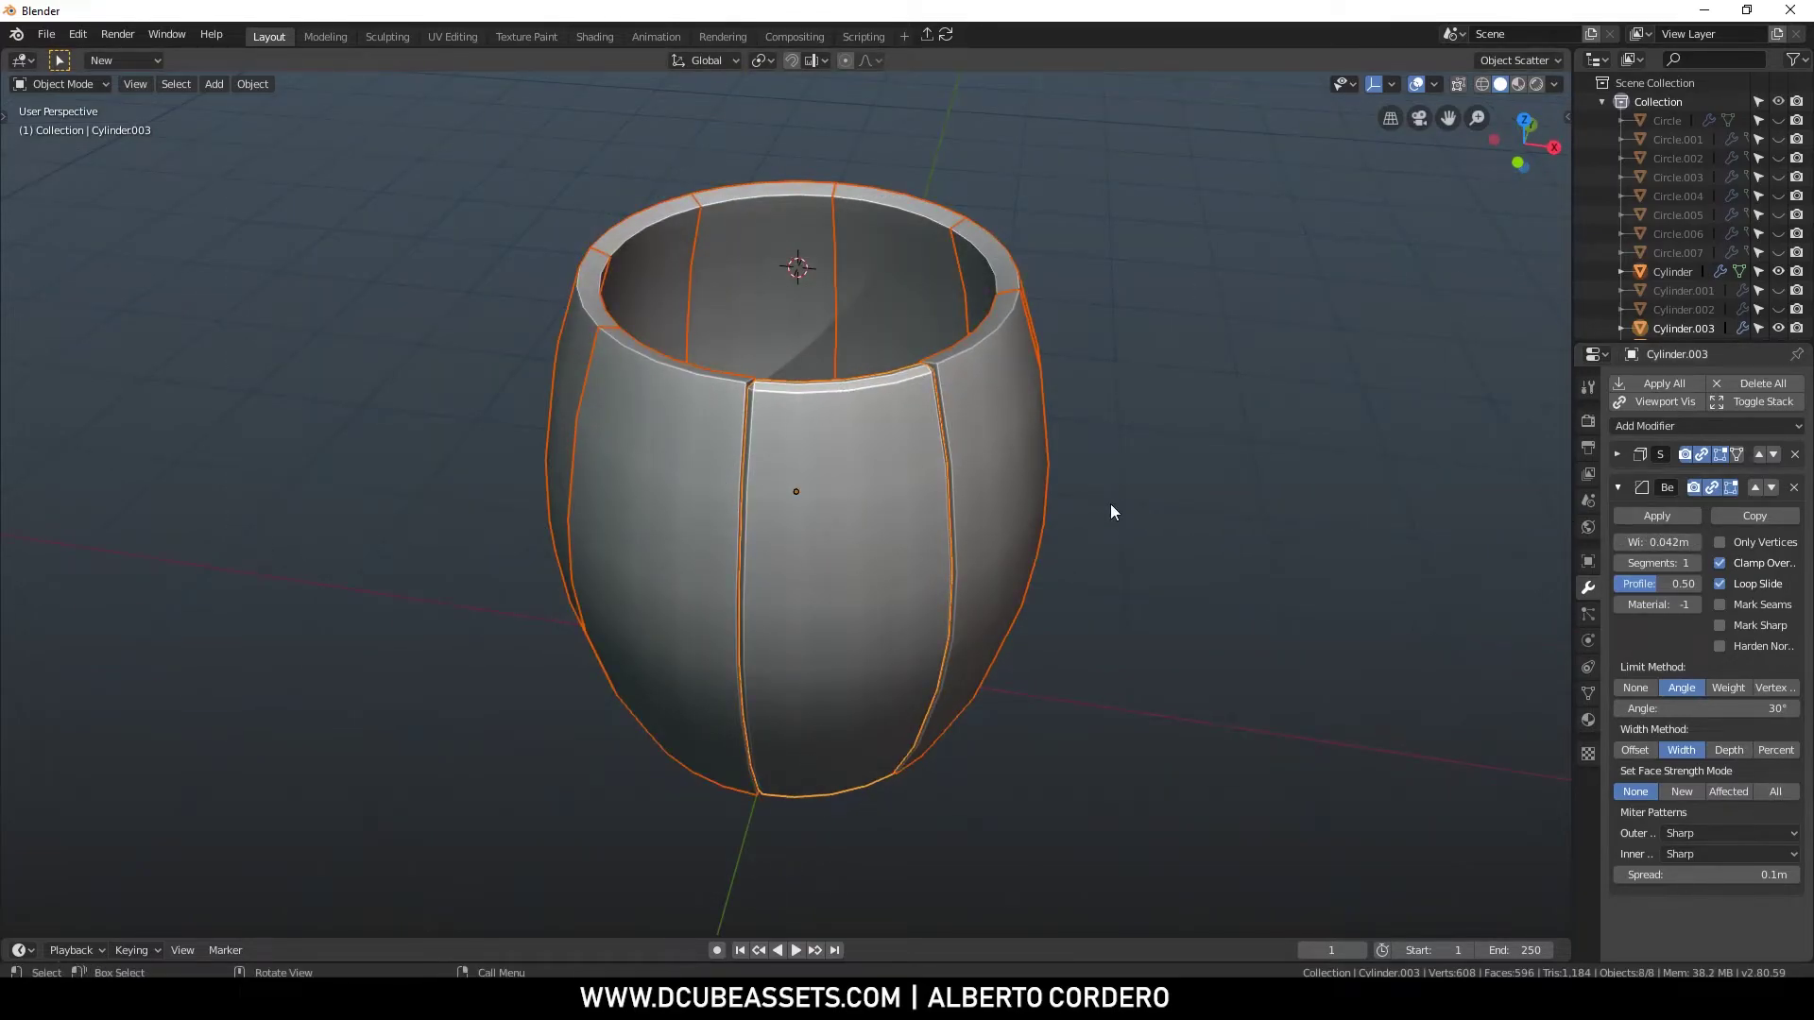
pyautogui.hotkey('ctrl', 'l')
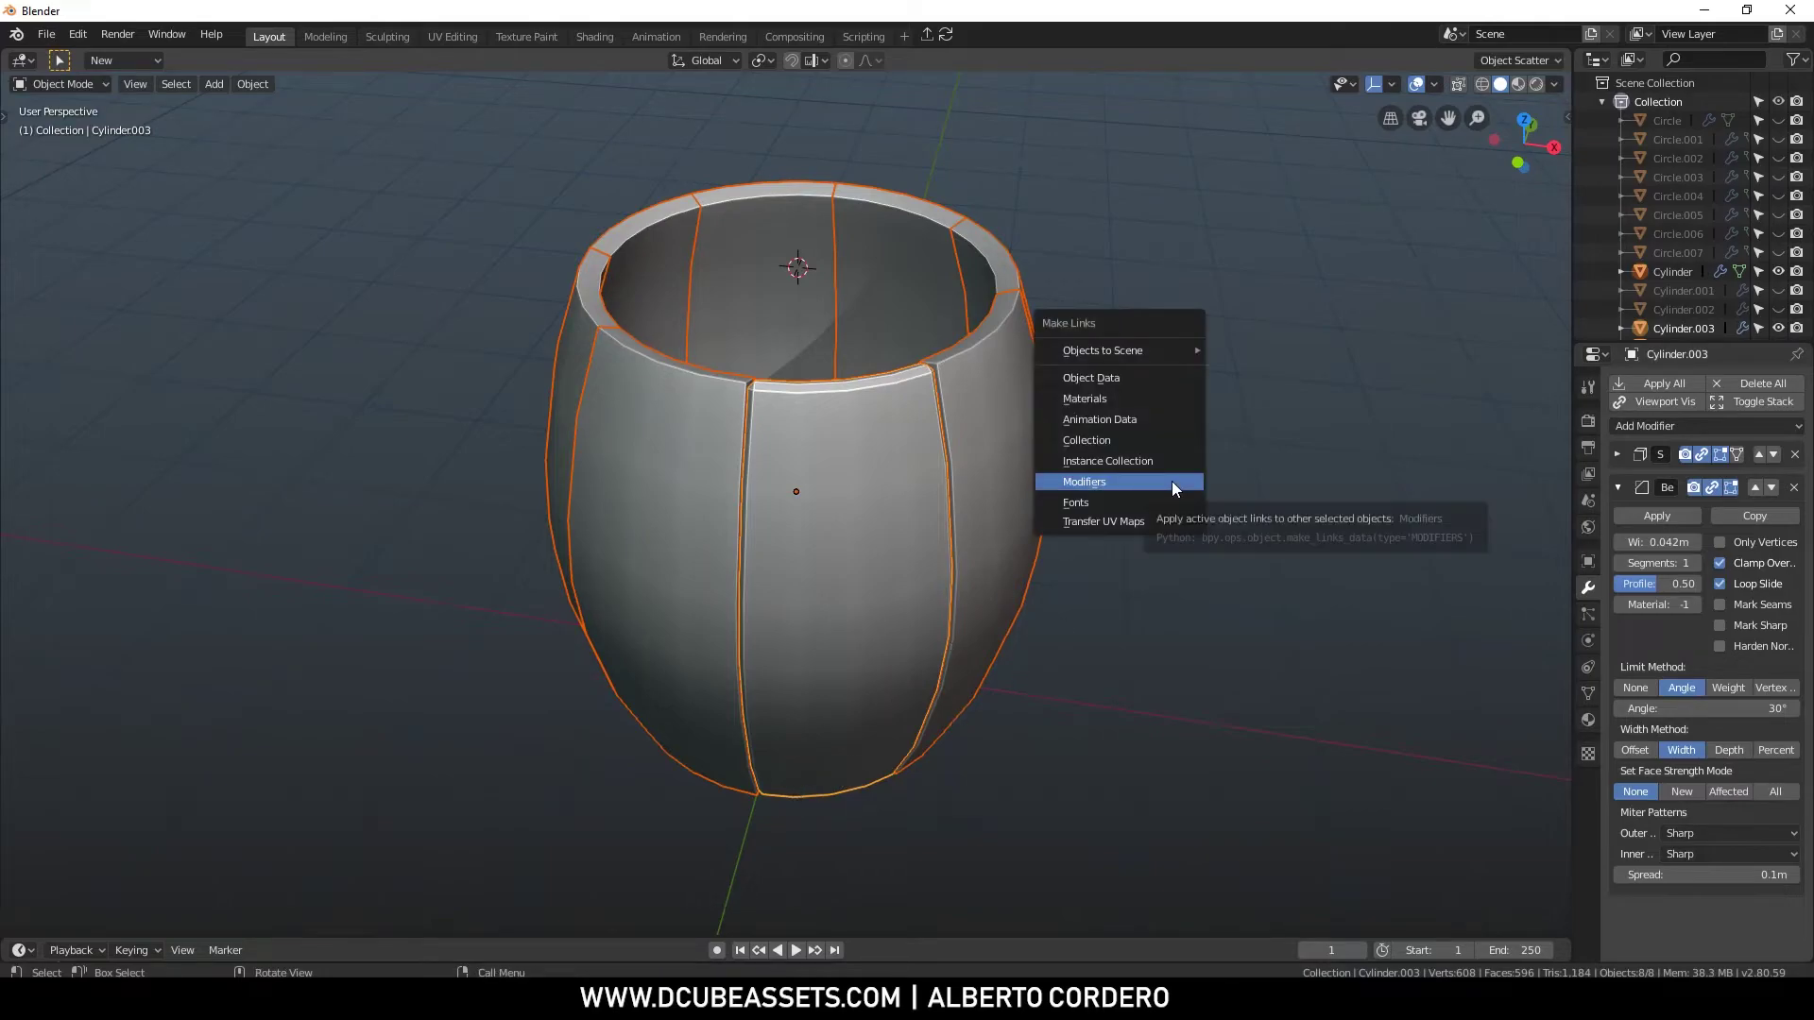
pyautogui.click(1172, 484)
pyautogui.hotkey('alt', 'a')
# Shift the top-end vertices of two opposite staves vertically to make the barrel's rim uneven
pyautogui.keyDown('alt'); pyautogui.moveTo(1151, 444); pyautogui.dragTo(879, 326, button='middle'); pyautogui.keyUp('alt')
pyautogui.moveTo(880, 299); pyautogui.dragTo(784, 575, button='middle')
pyautogui.press('KP_1')
pyautogui.scroll(3, 976, 337)
pyautogui.click(784, 575)
pyautogui.keyDown('shift'); pyautogui.click(858, 342); pyautogui.keyUp('shift')
pyautogui.press('Tab')
pyautogui.moveTo(849, 369)
pyautogui.mouseDown(button='middle')
pyautogui.moveTo(840, 344)
pyautogui.moveTo(860, 374)
pyautogui.moveTo(830, 356)
pyautogui.mouseUp(button='middle')
pyautogui.hotkey('alt', 'z')
pyautogui.hotkey('alt', 'z')
pyautogui.hotkey('alt', 'z')
pyautogui.moveTo(474, 340); pyautogui.dragTo(1043, 415)
pyautogui.hotkey('alt', 'z')
pyautogui.moveTo(1043, 416); pyautogui.dragTo(977, 376, button='middle')
pyautogui.press('g')
pyautogui.press('z')
pyautogui.click(923, 291)
pyautogui.press('Tab')
# Lower the top-end vertices of another pair of staves along the Z axis
pyautogui.click(987, 529)
pyautogui.moveTo(987, 529); pyautogui.dragTo(974, 550, button='middle')
pyautogui.keyDown('shift'); pyautogui.click(845, 353); pyautogui.keyUp('shift')
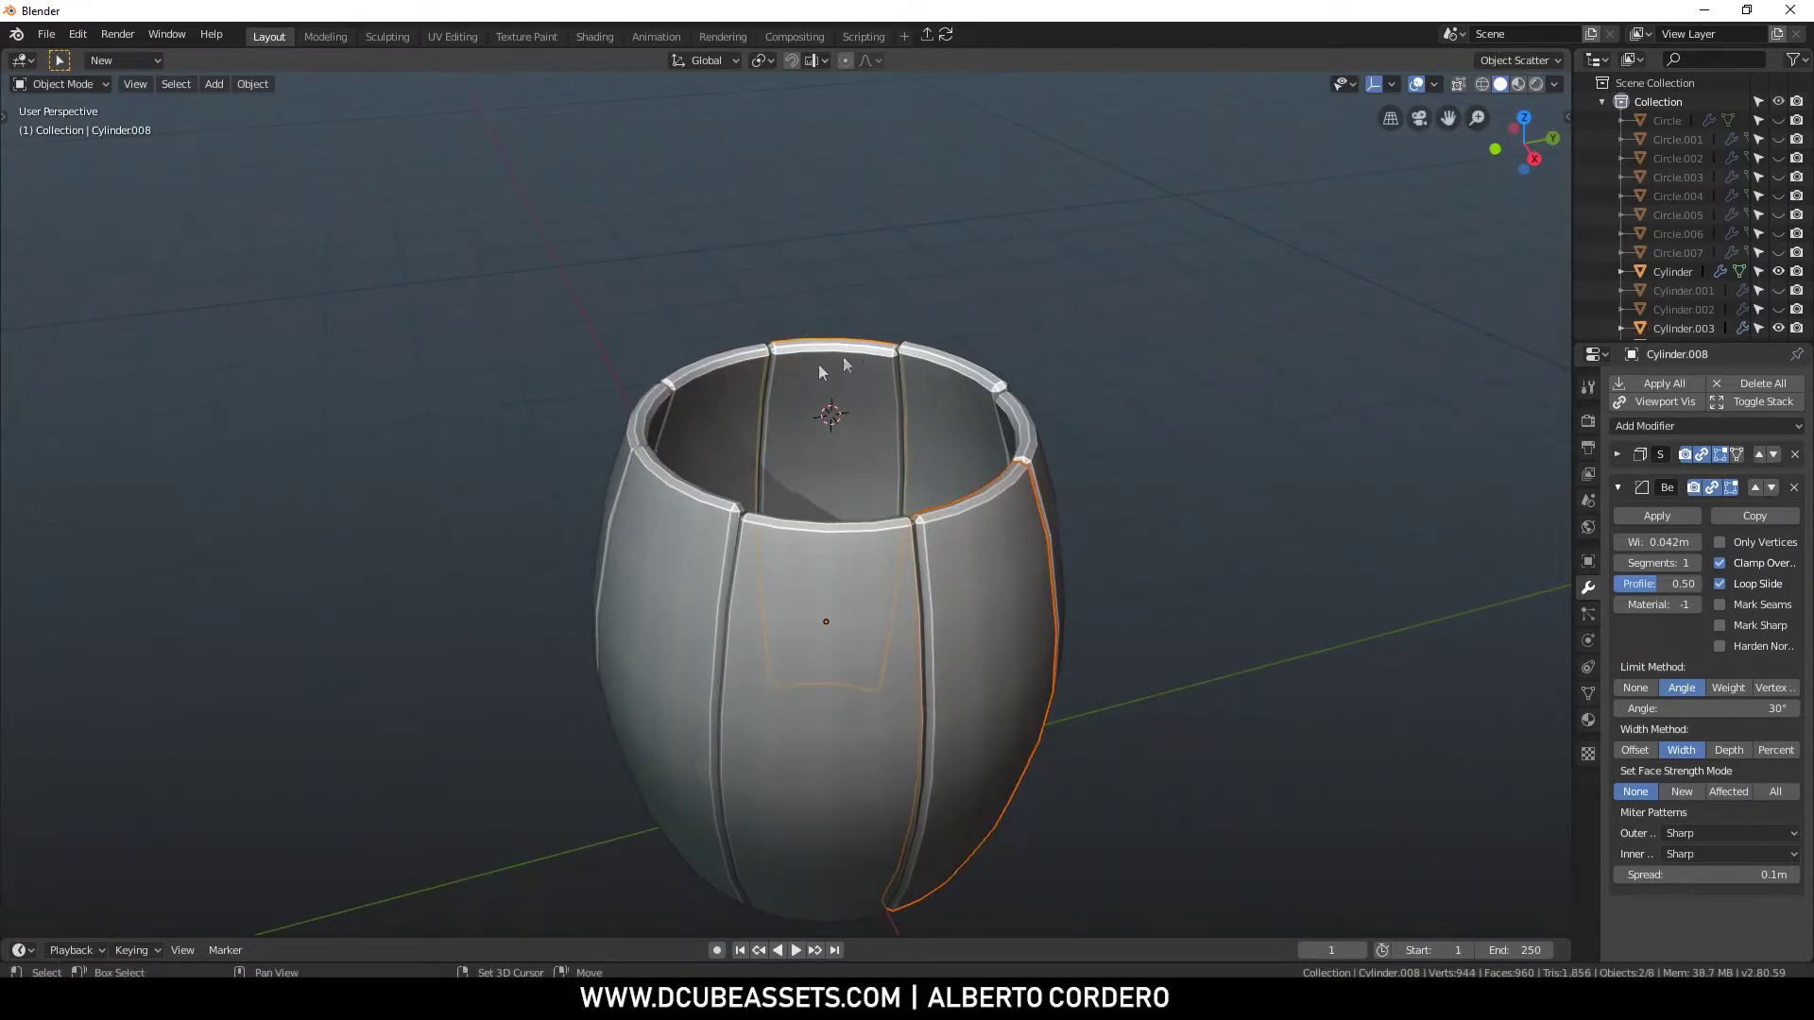
pyautogui.click(656, 423)
pyautogui.keyDown('shift'); pyautogui.click(1011, 510); pyautogui.keyUp('shift')
pyautogui.press('Tab')
pyautogui.moveTo(1009, 503); pyautogui.dragTo(982, 453, button='middle')
pyautogui.hotkey('alt', 'z')
pyautogui.moveTo(590, 348); pyautogui.dragTo(1056, 467)
pyautogui.hotkey('alt', 'z')
pyautogui.press('g')
pyautogui.press('z')
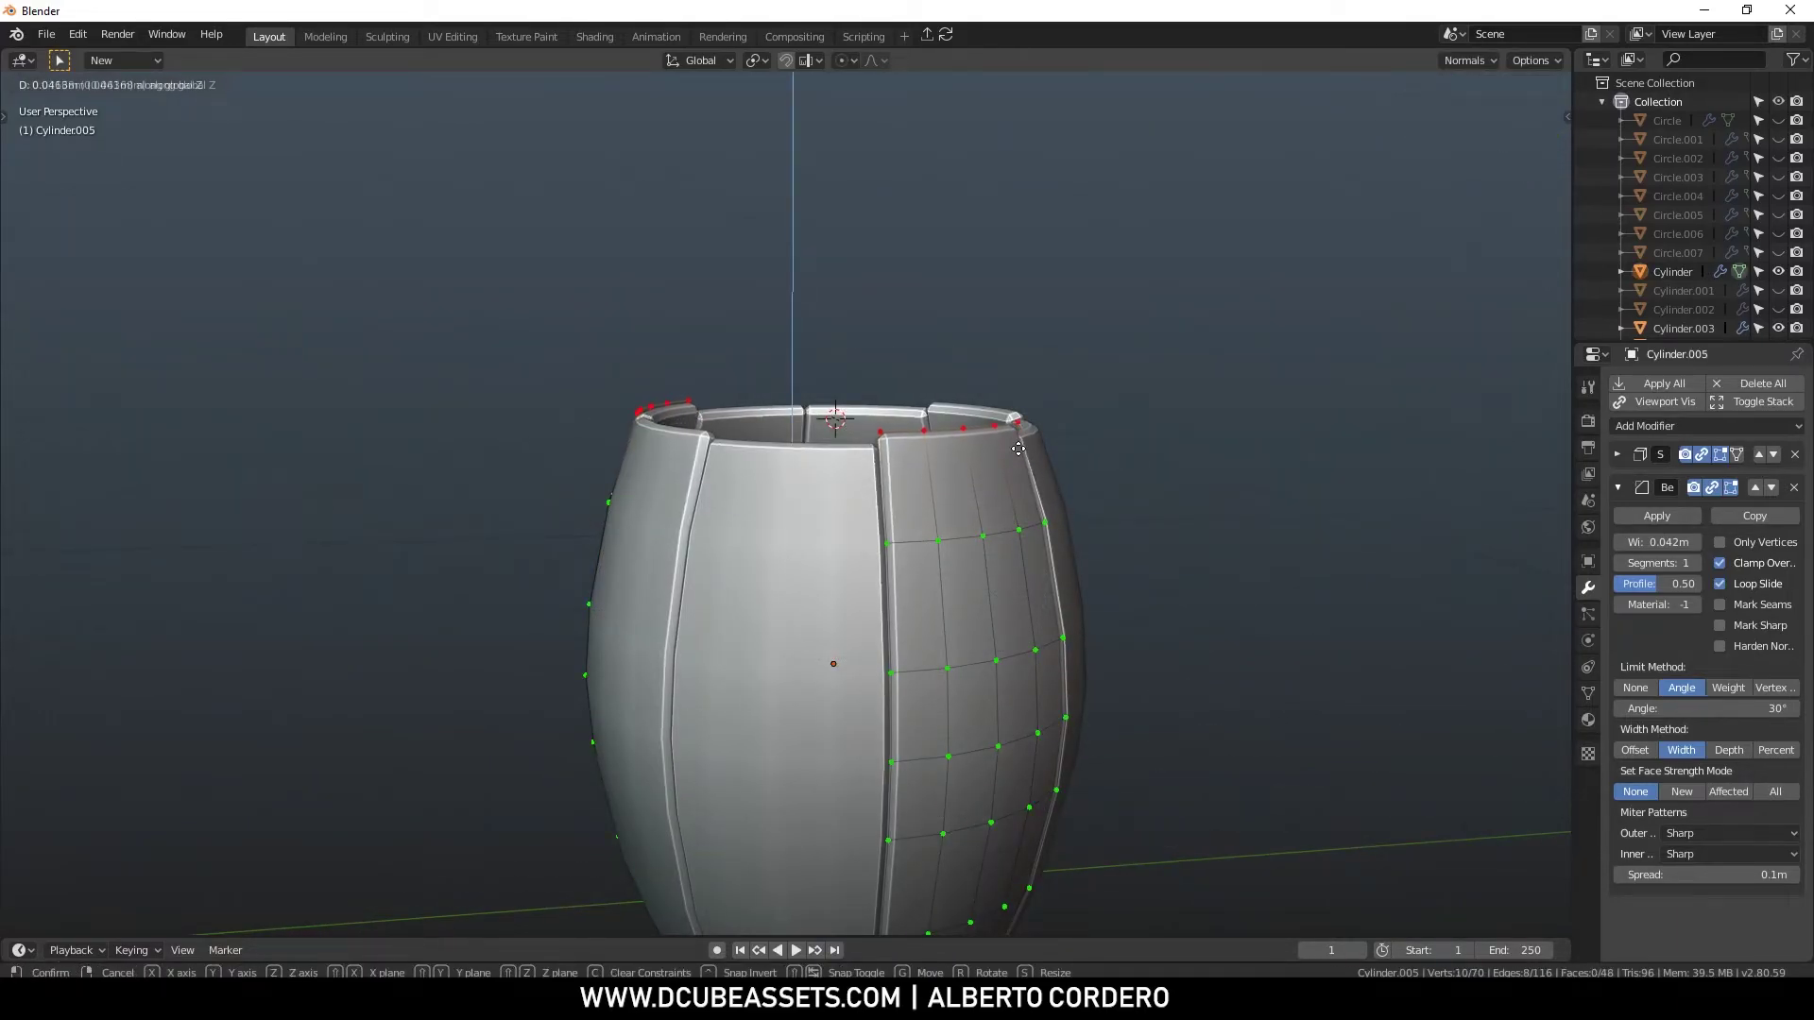
pyautogui.click(1020, 463)
pyautogui.press('Tab')
# Shift the bottom-end vertices of the same two staves along the Z axis
pyautogui.moveTo(1158, 378); pyautogui.dragTo(780, 563, button='middle')
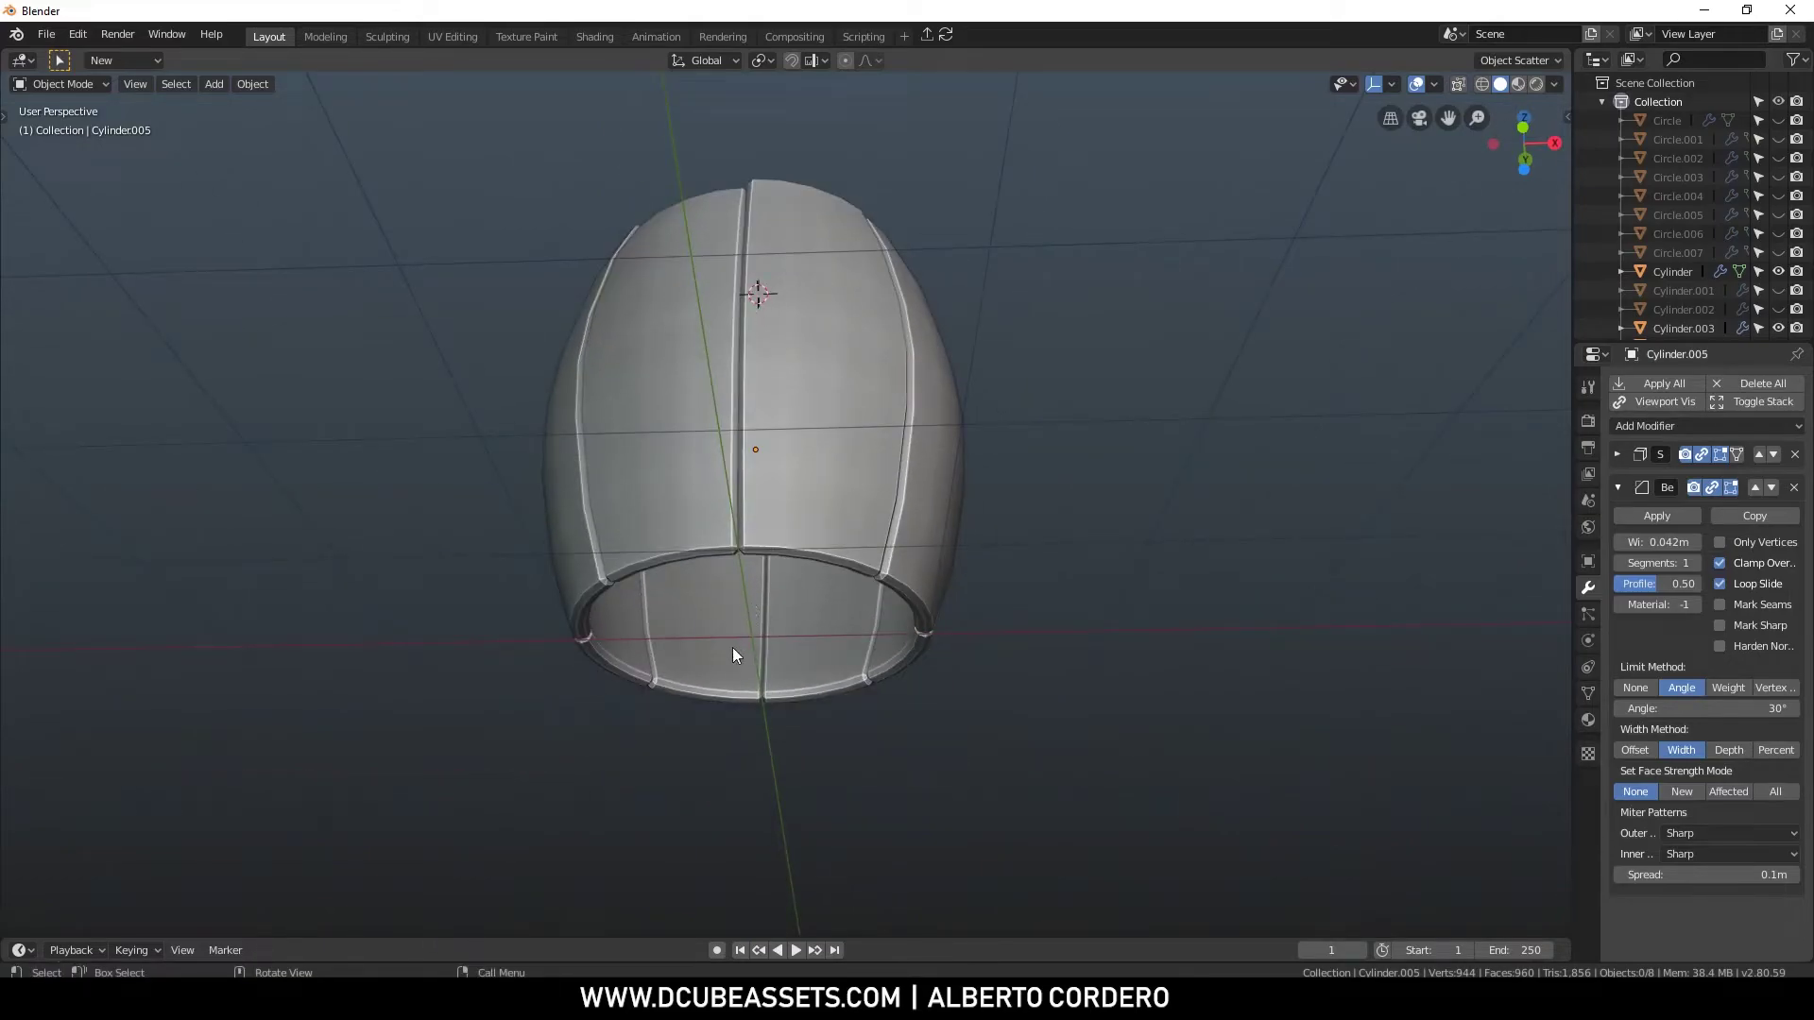
pyautogui.press('Tab')
pyautogui.moveTo(922, 564); pyautogui.dragTo(627, 608, button='middle')
pyautogui.moveTo(1011, 763); pyautogui.dragTo(886, 649, button='middle')
pyautogui.press('g')
pyautogui.press('z')
pyautogui.click(909, 659)
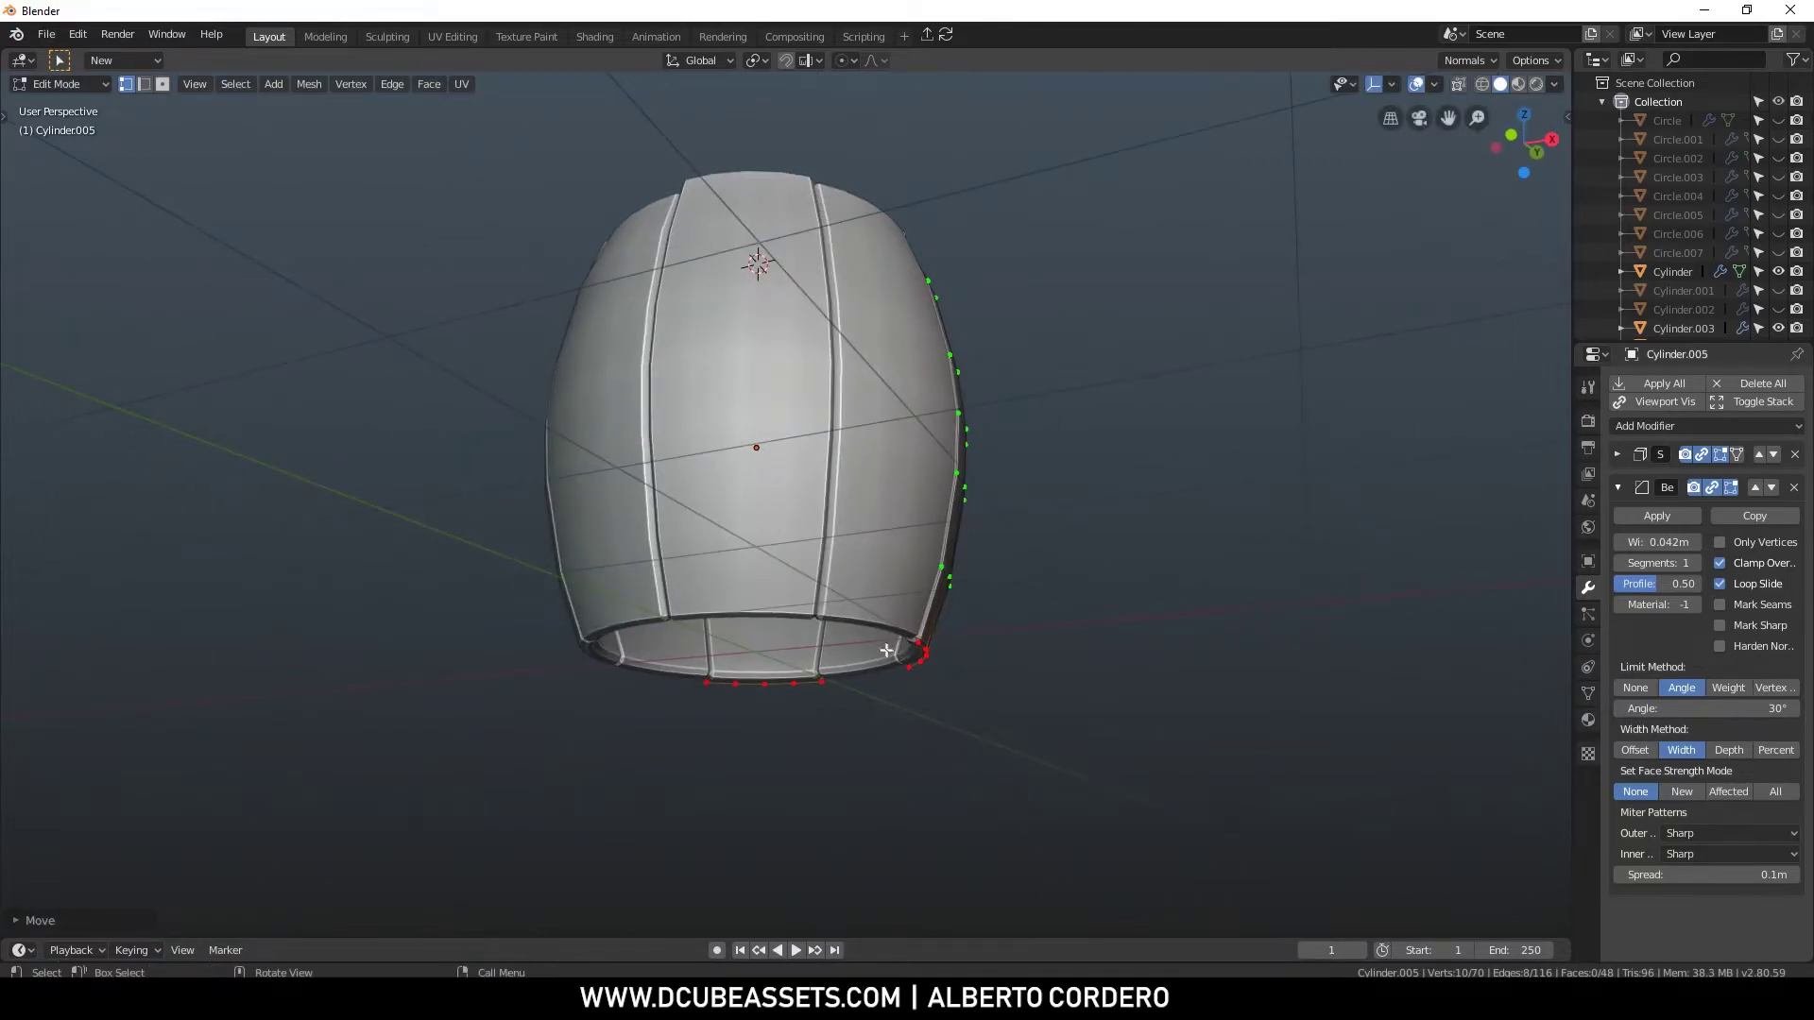
pyautogui.press('Tab')
# Slide the lower end vertices of a single stave along its edges to vary its length
pyautogui.click(739, 588)
pyautogui.press('Tab')
pyautogui.hotkey('alt', 'z')
pyautogui.hotkey('alt', 'z')
pyautogui.press('g')
pyautogui.press('z')
pyautogui.rightClick(851, 625)
pyautogui.press('g')
pyautogui.press('g')
pyautogui.click(854, 567)
pyautogui.press('Tab')
pyautogui.moveTo(855, 567); pyautogui.dragTo(990, 604, button='middle')
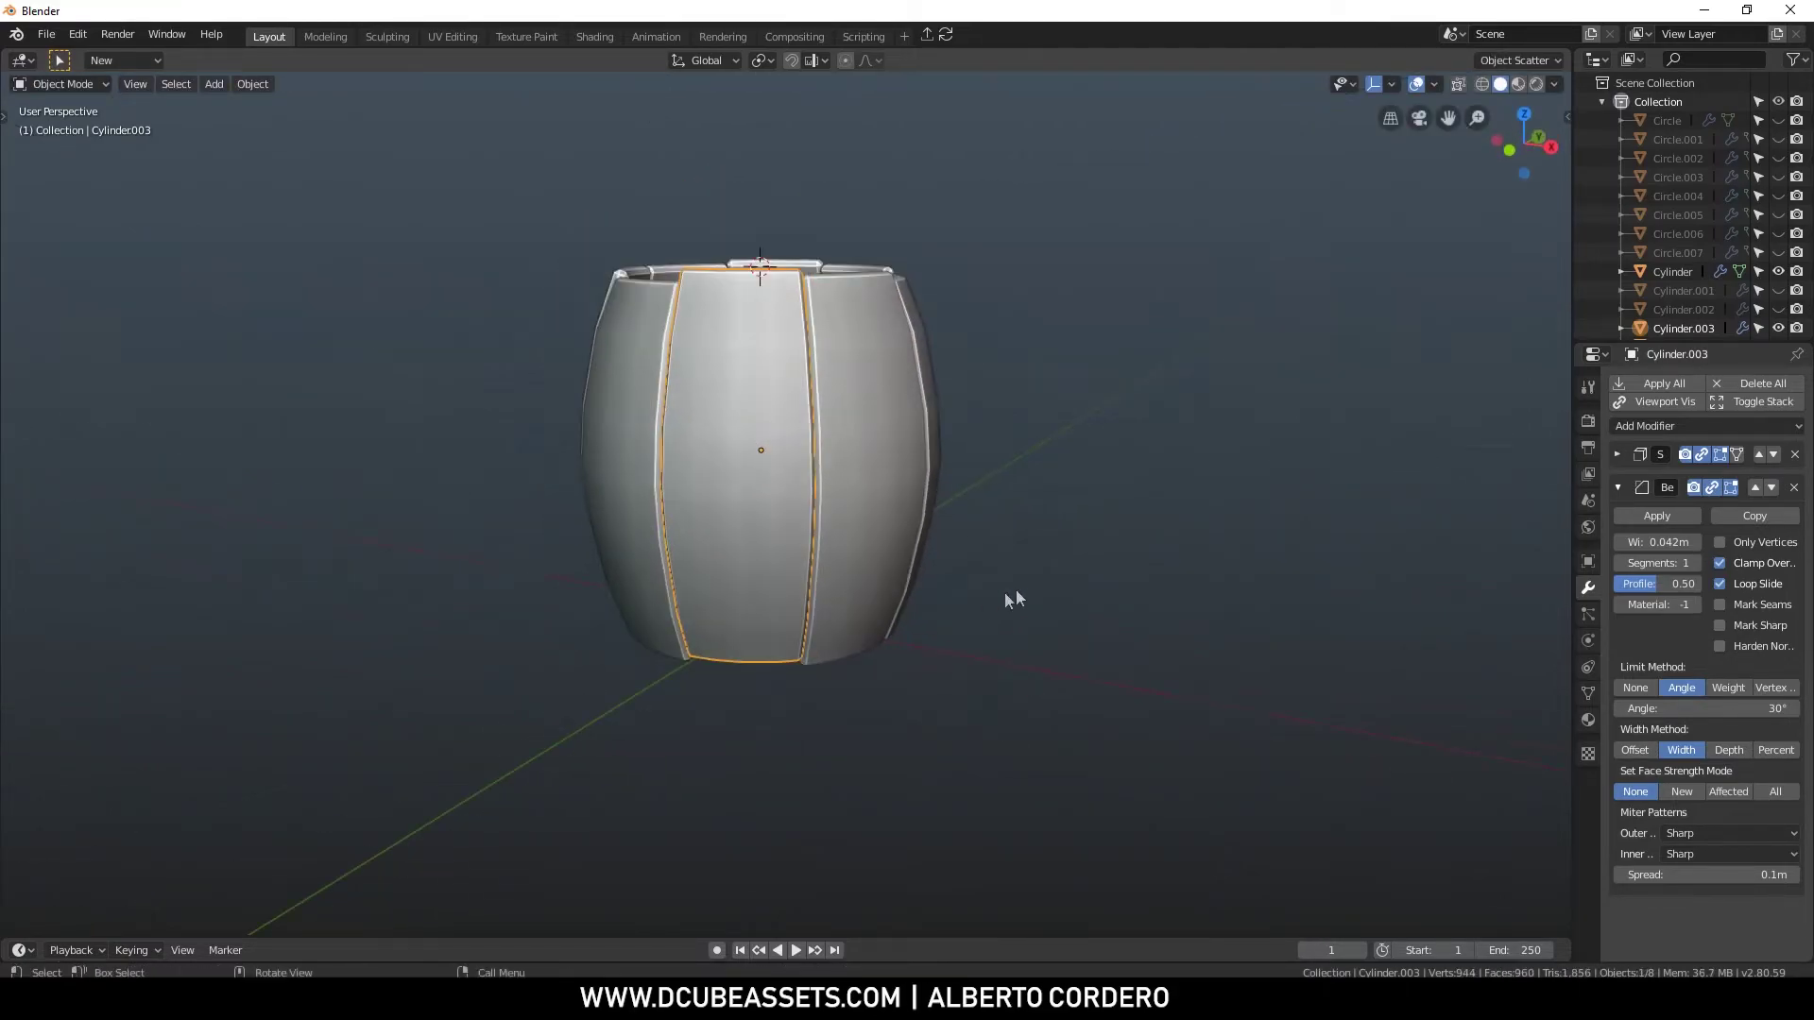
# Unhide all the barrel parts, clear the selection and check the assembled barrel
pyautogui.hotkey('alt', 'h')
pyautogui.hotkey('alt', 'a')
pyautogui.moveTo(972, 422); pyautogui.dragTo(849, 412, button='middle')
pyautogui.scroll(3, 852, 412)
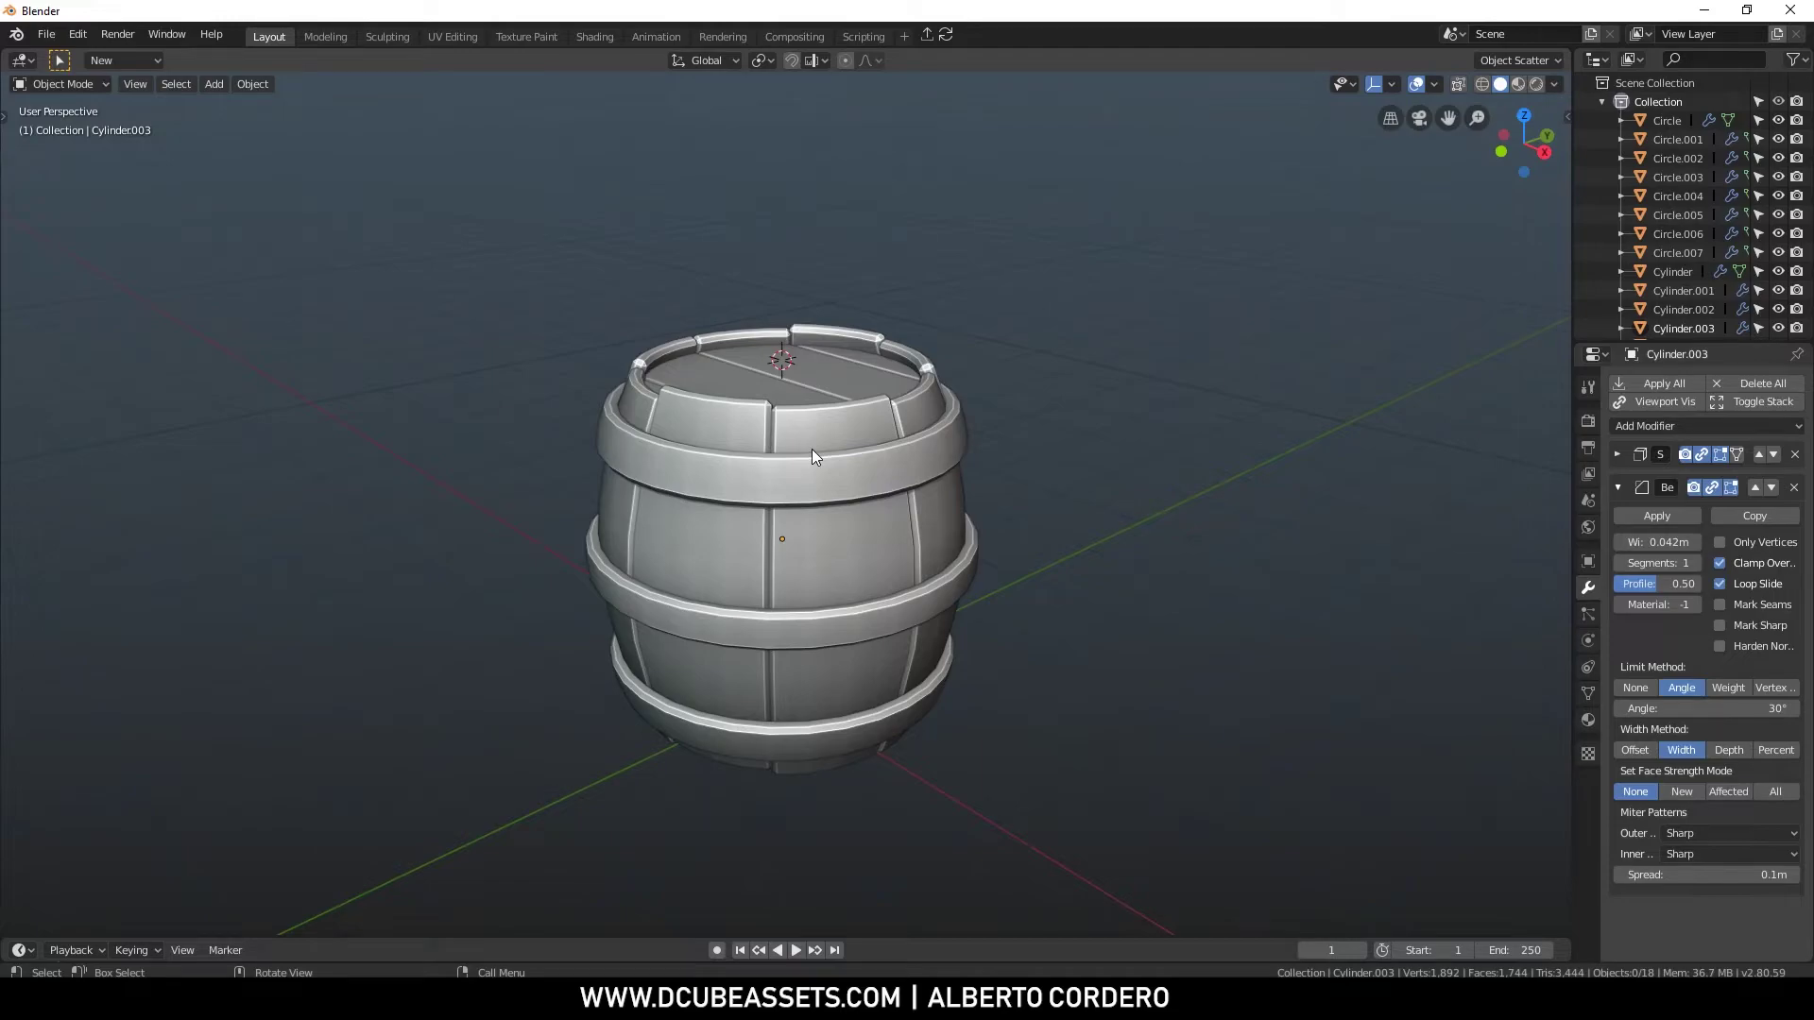
pyautogui.moveTo(802, 449); pyautogui.dragTo(808, 408, button='middle')
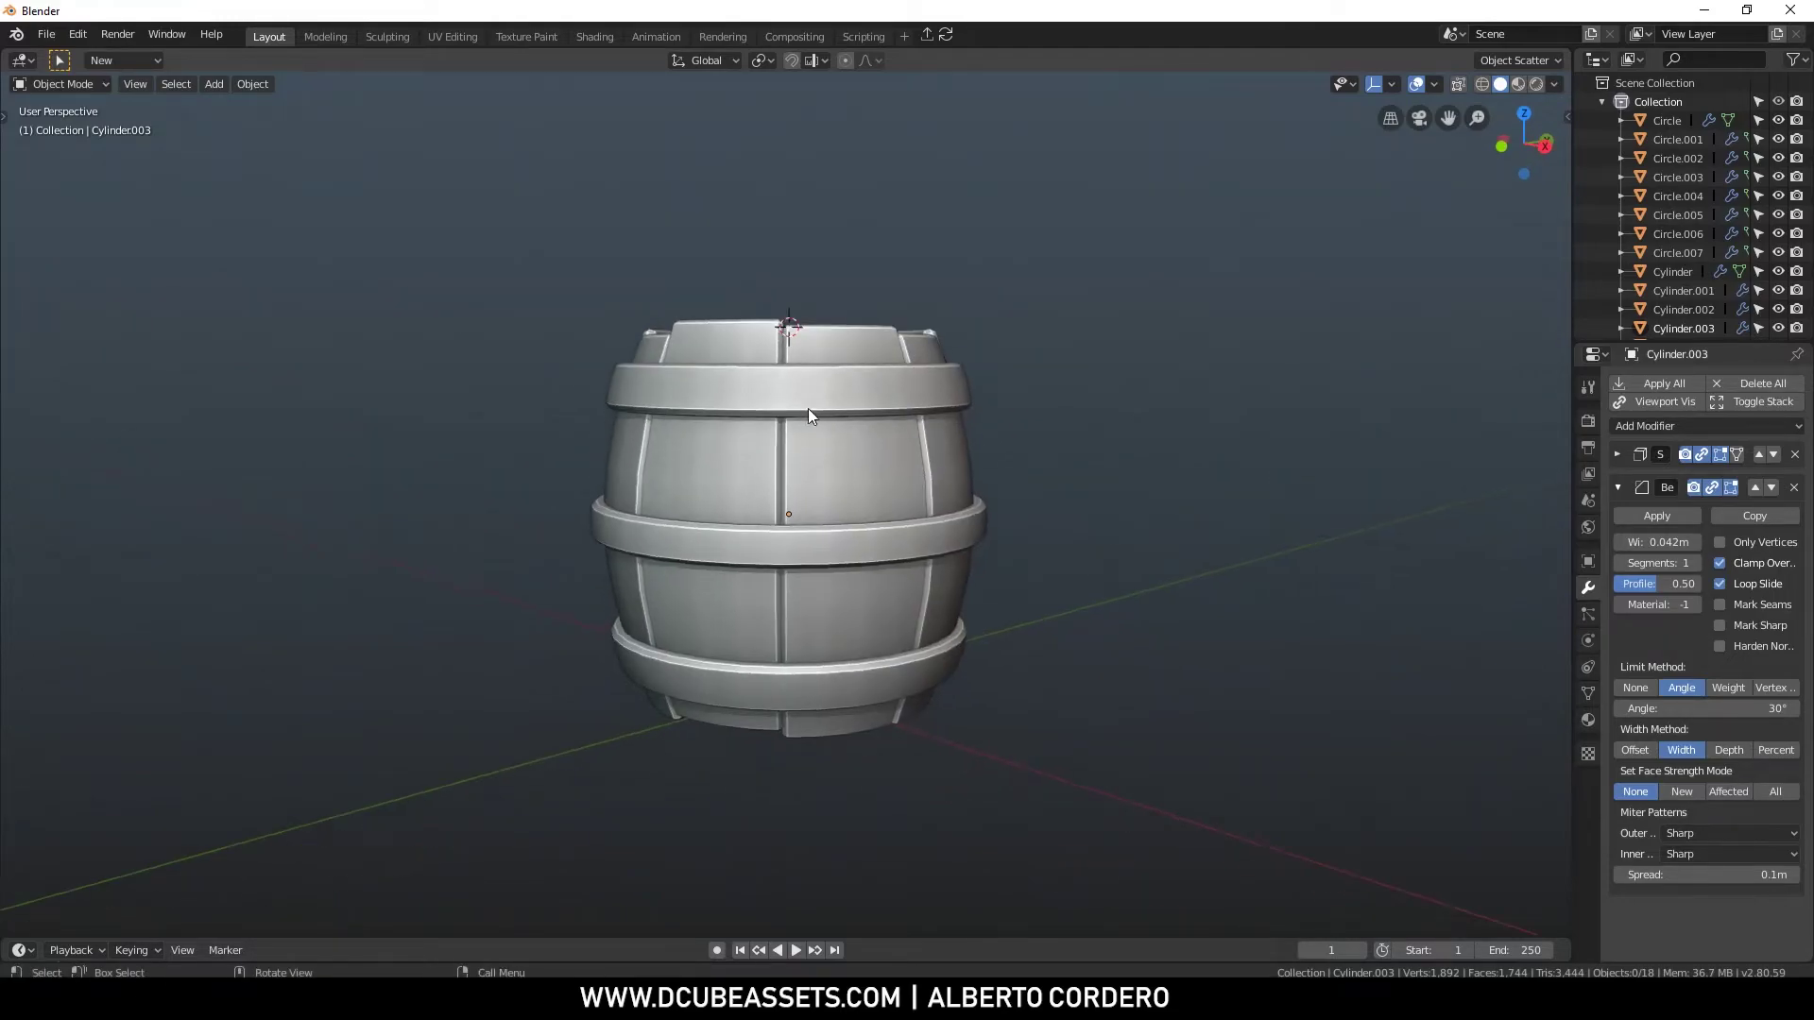
pyautogui.moveTo(904, 485); pyautogui.dragTo(945, 391, button='middle')
# Scale the upper mirrored band's mesh down to about 0.99 for a tighter fit
pyautogui.click(1002, 389)
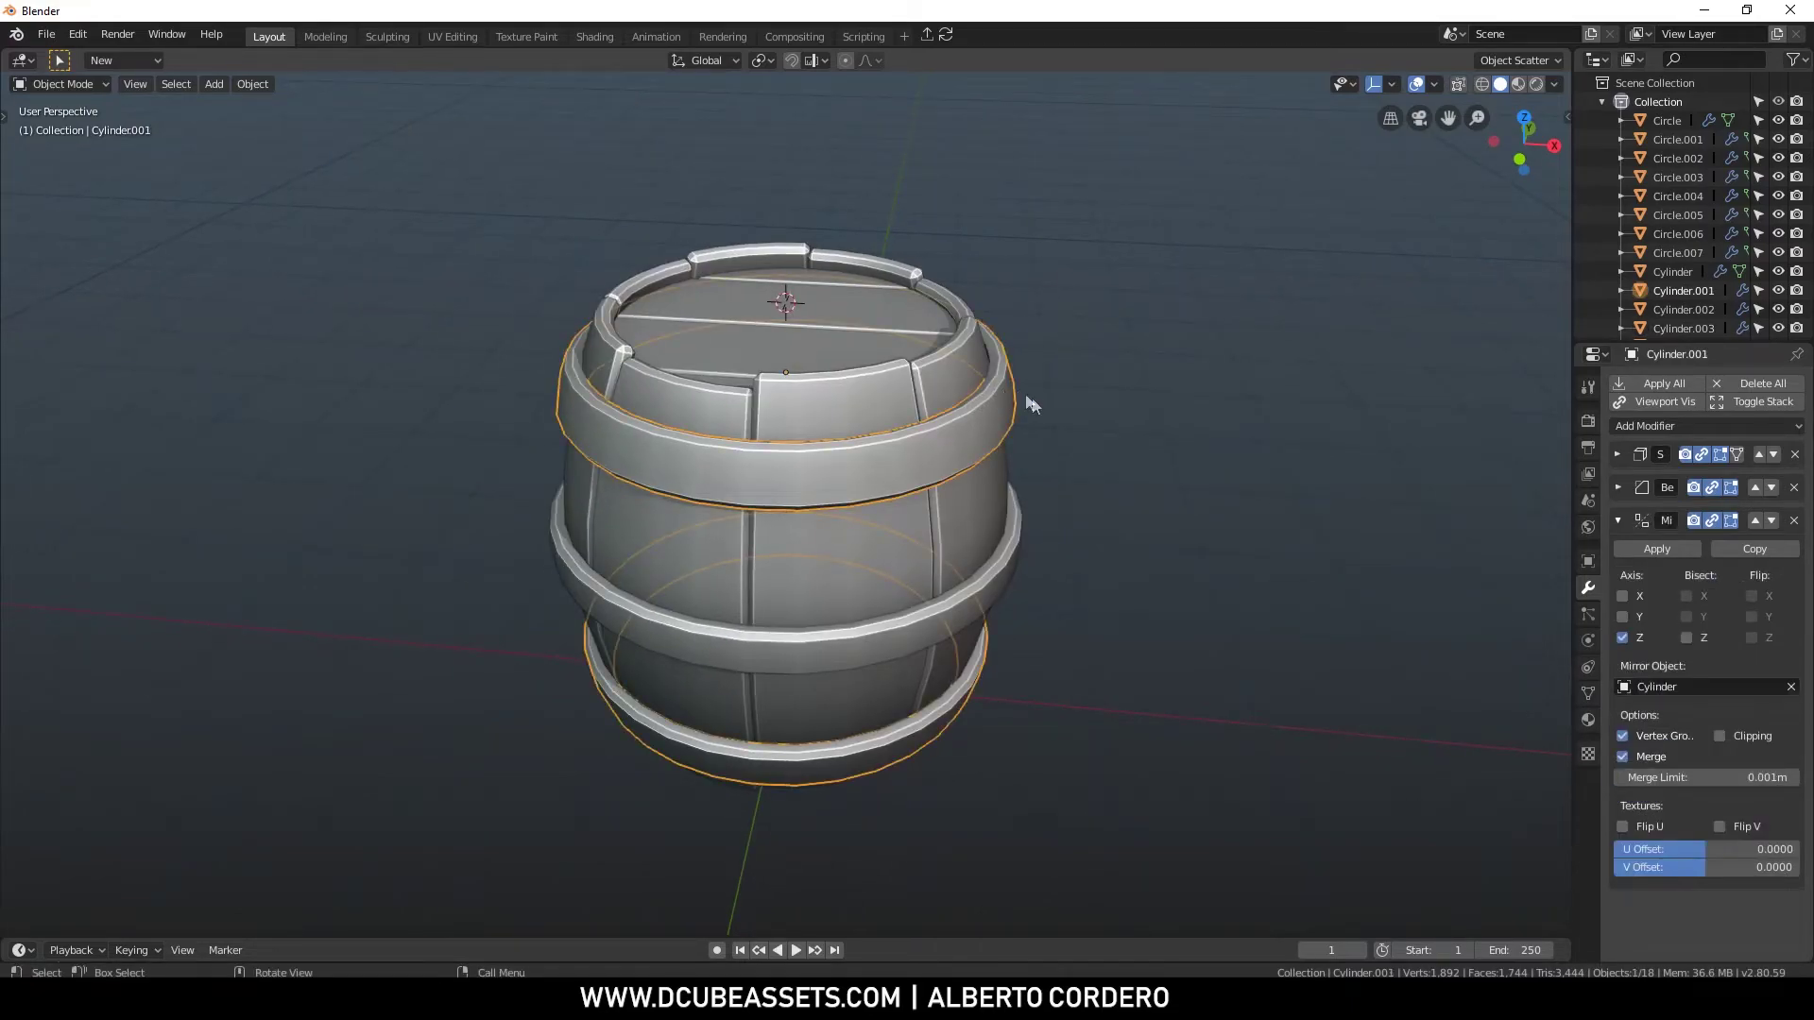
pyautogui.scroll(3, 1034, 394)
pyautogui.press('Tab')
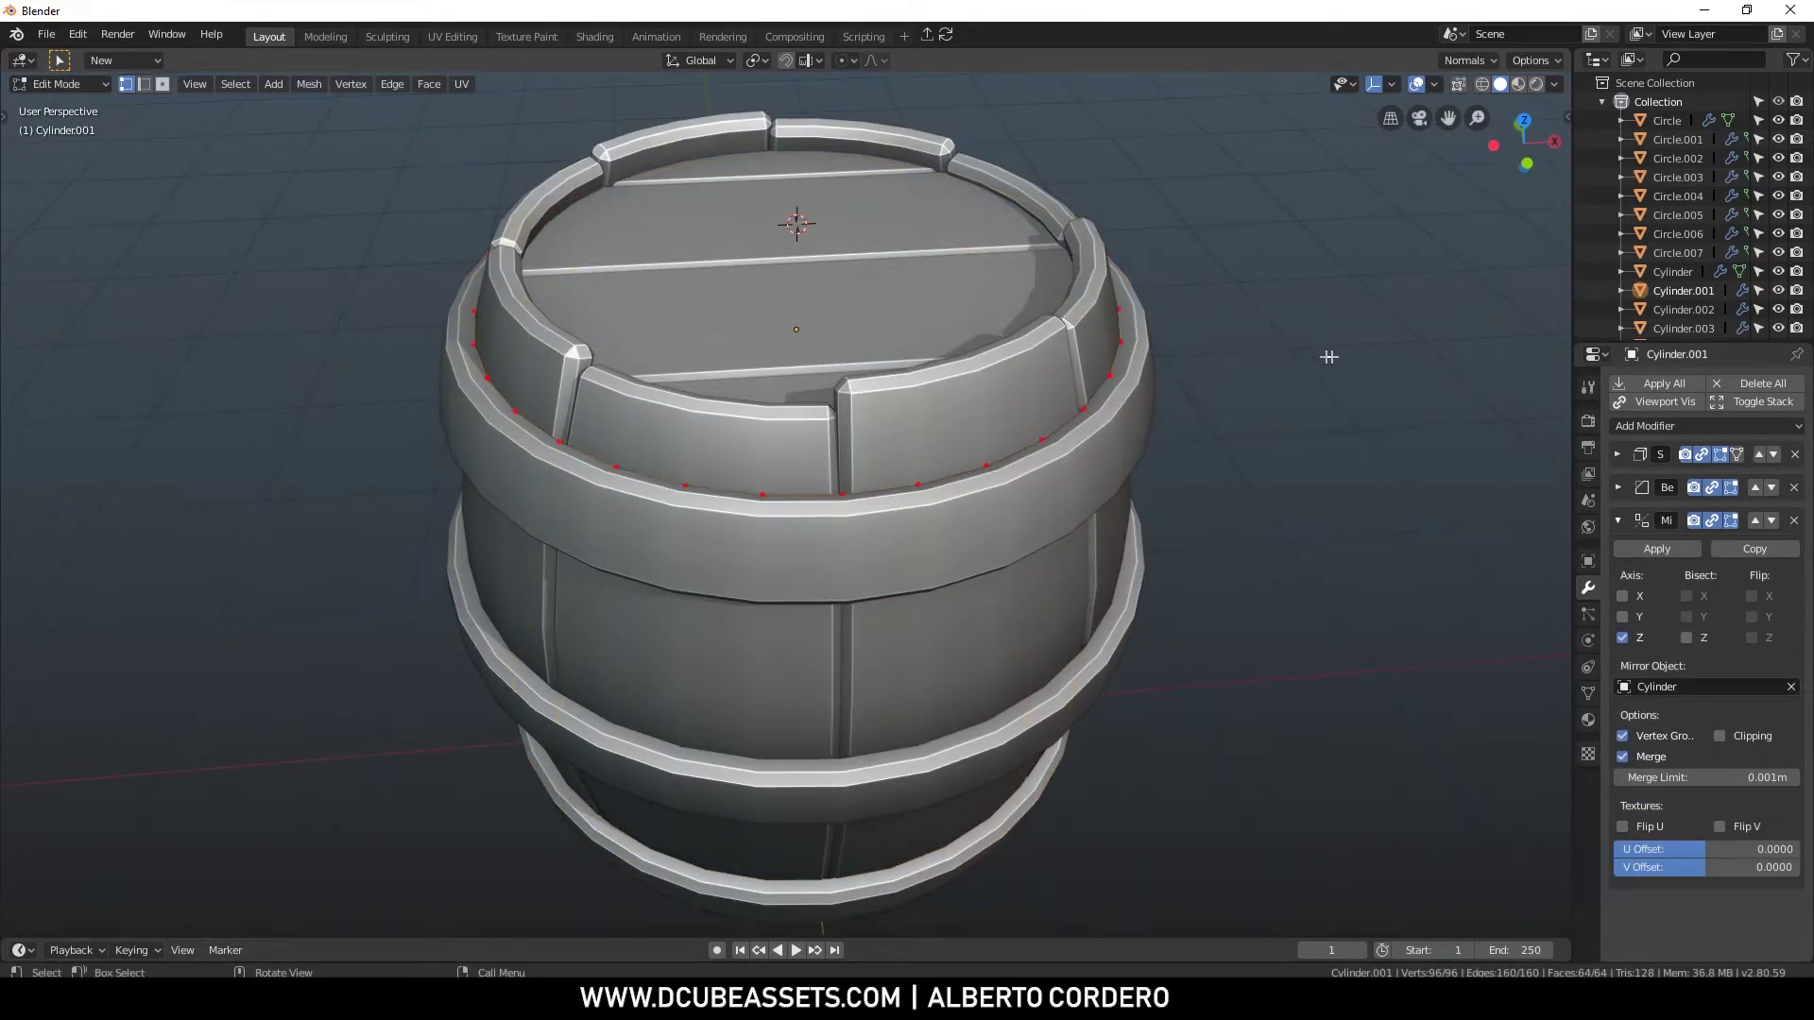
pyautogui.press('s')
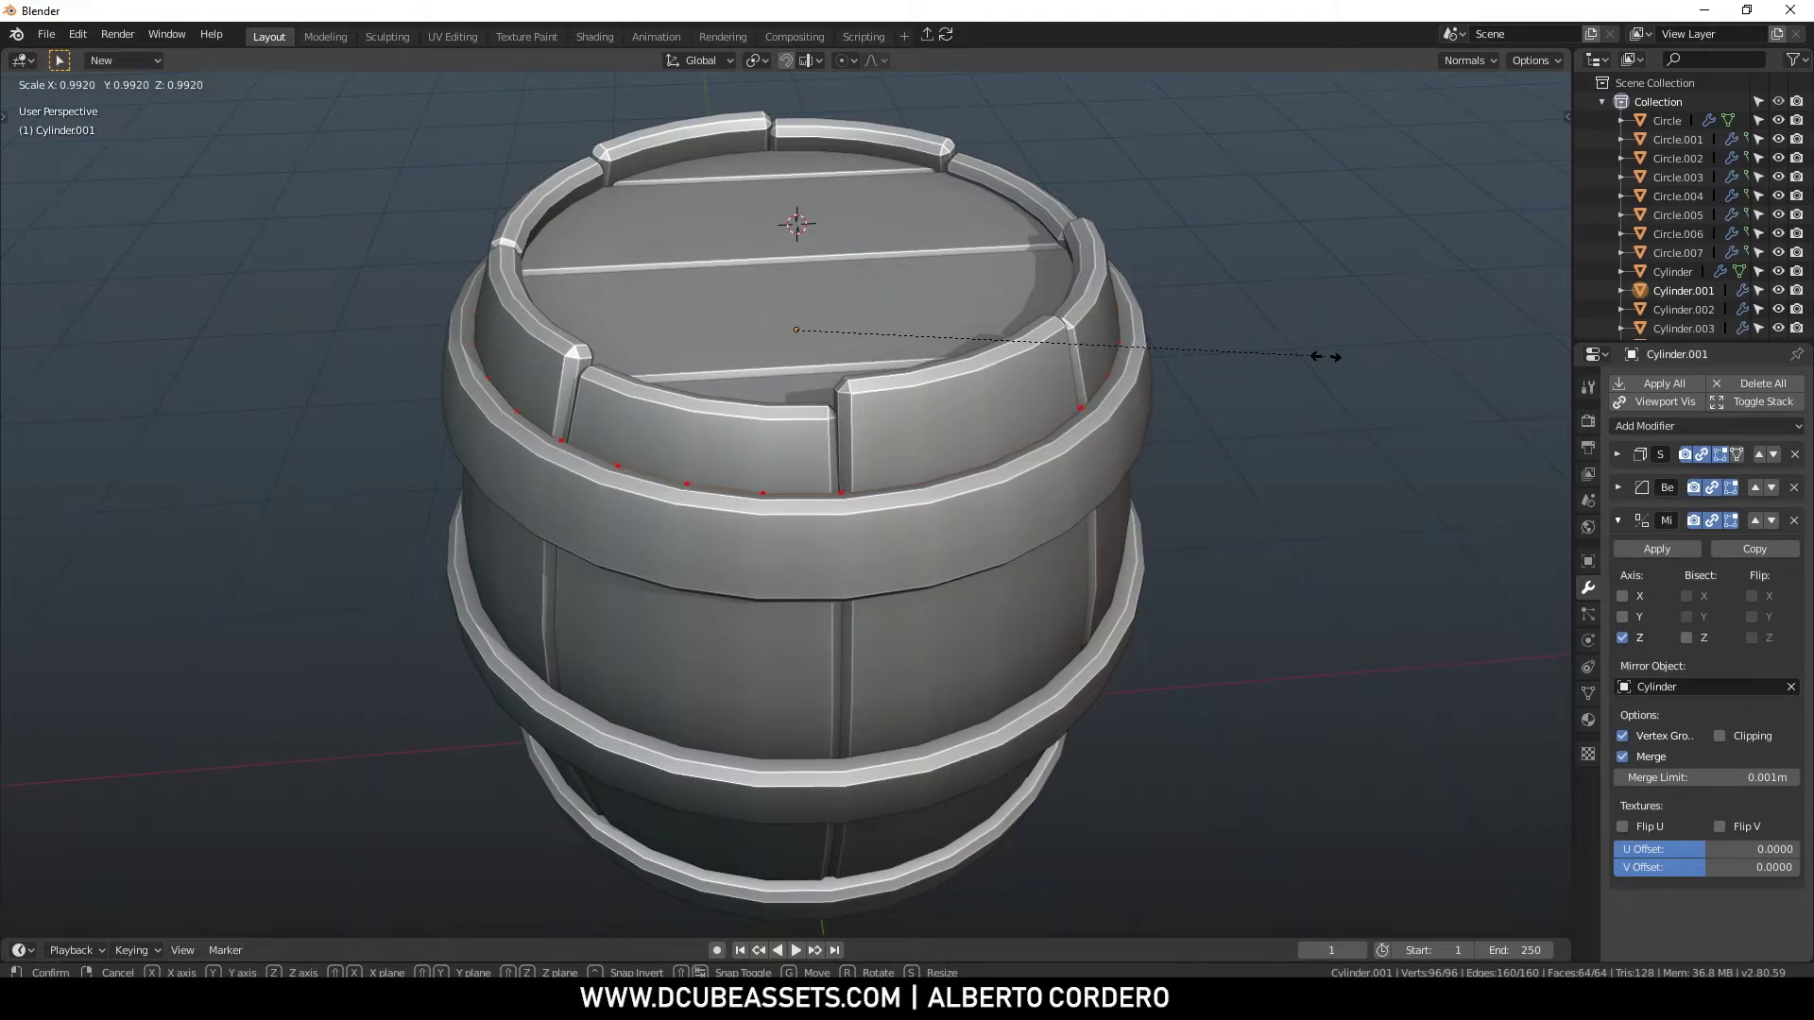
pyautogui.click(1323, 357)
pyautogui.scroll(-5, 1047, 527)
pyautogui.press('Tab')
# Scale the middle band's whole mesh down slightly so it fits closer to the staves
pyautogui.click(1013, 536)
pyautogui.press('Tab')
pyautogui.scroll(1, 1218, 478)
pyautogui.press('a')
pyautogui.press('s')
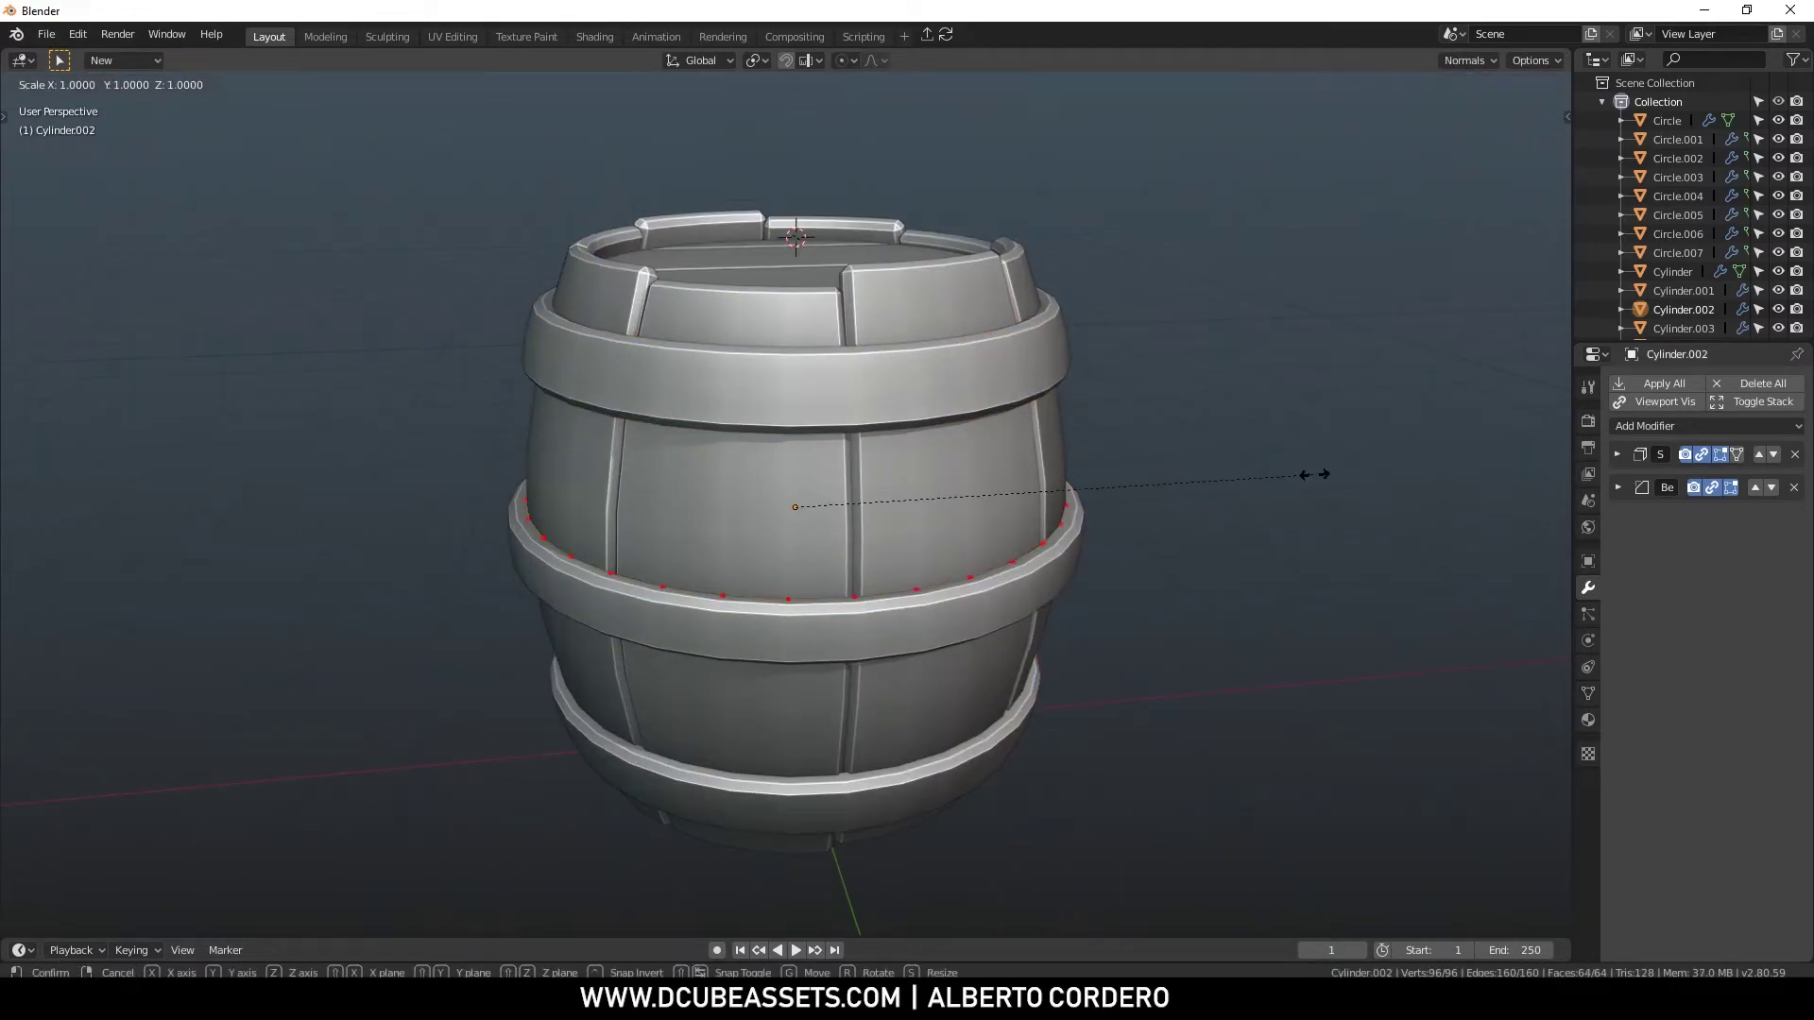
pyautogui.click(1249, 495)
pyautogui.press('Tab')
pyautogui.scroll(-5, 1142, 489)
pyautogui.hotkey('alt', 'a')
pyautogui.moveTo(871, 502); pyautogui.dragTo(843, 396, button='middle')
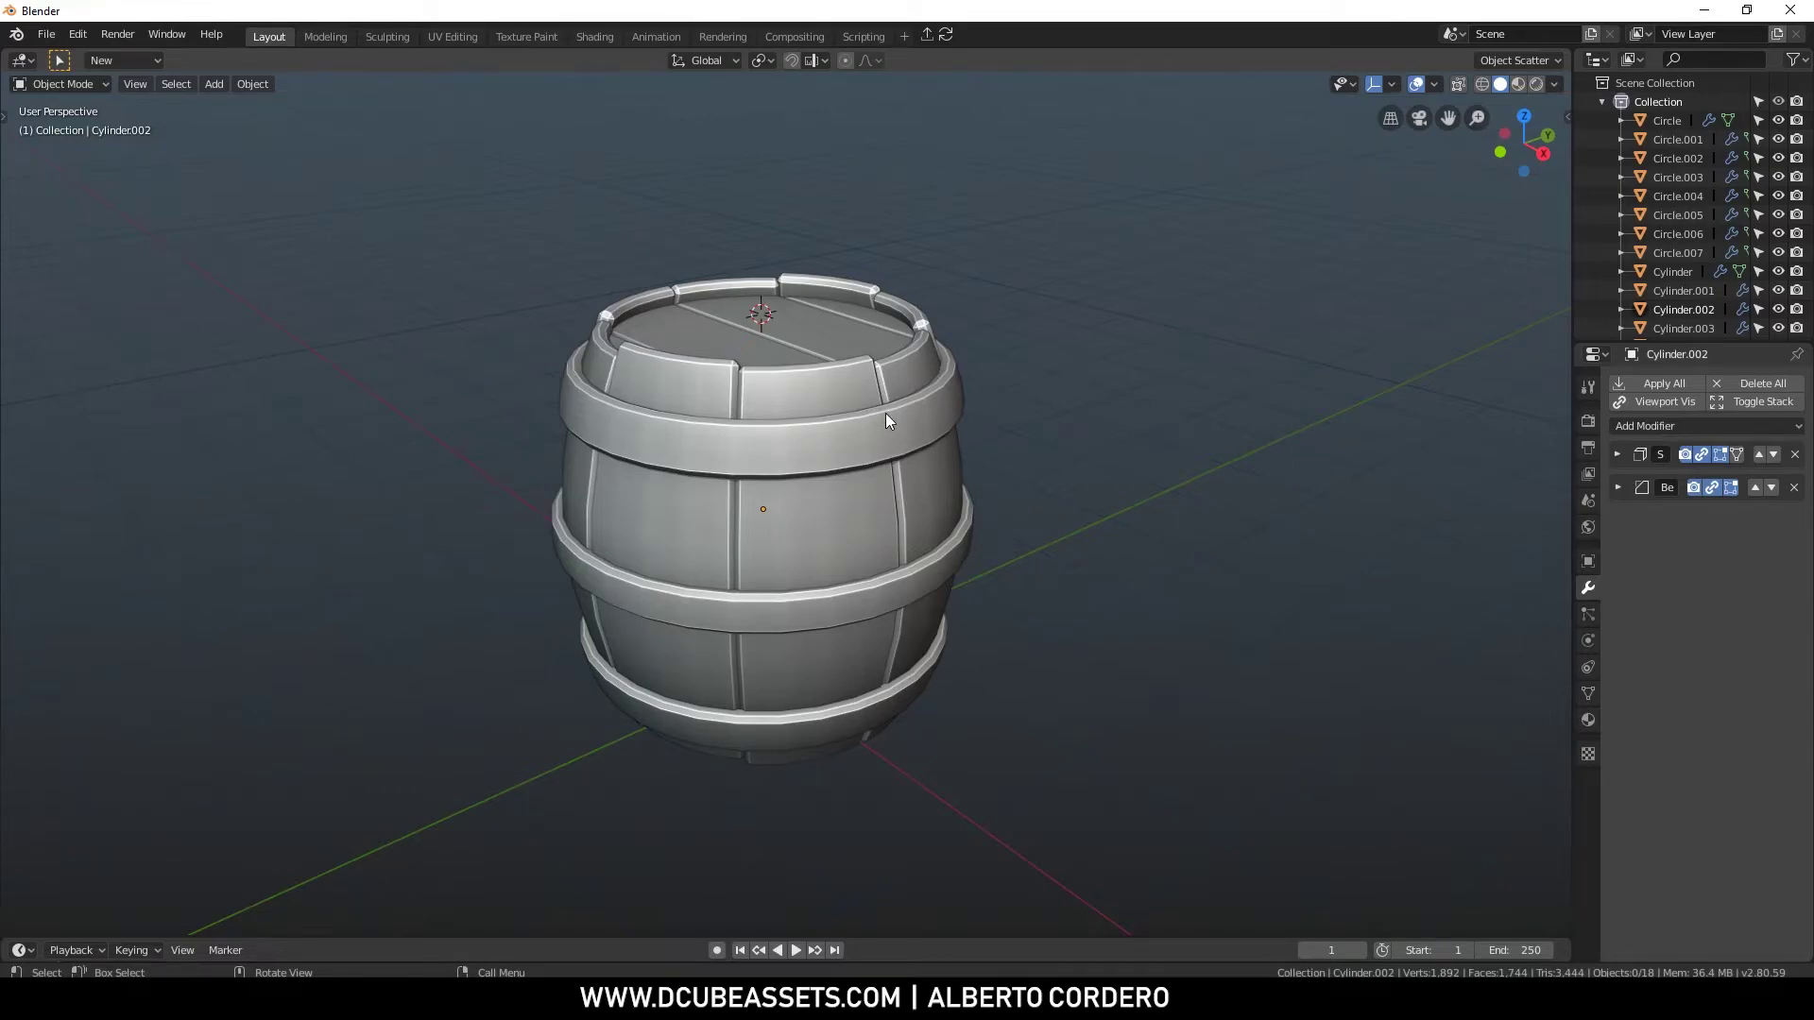
# Snap the 3D cursor to the middle vertex at the front of the upper band
pyautogui.press('KP_7')
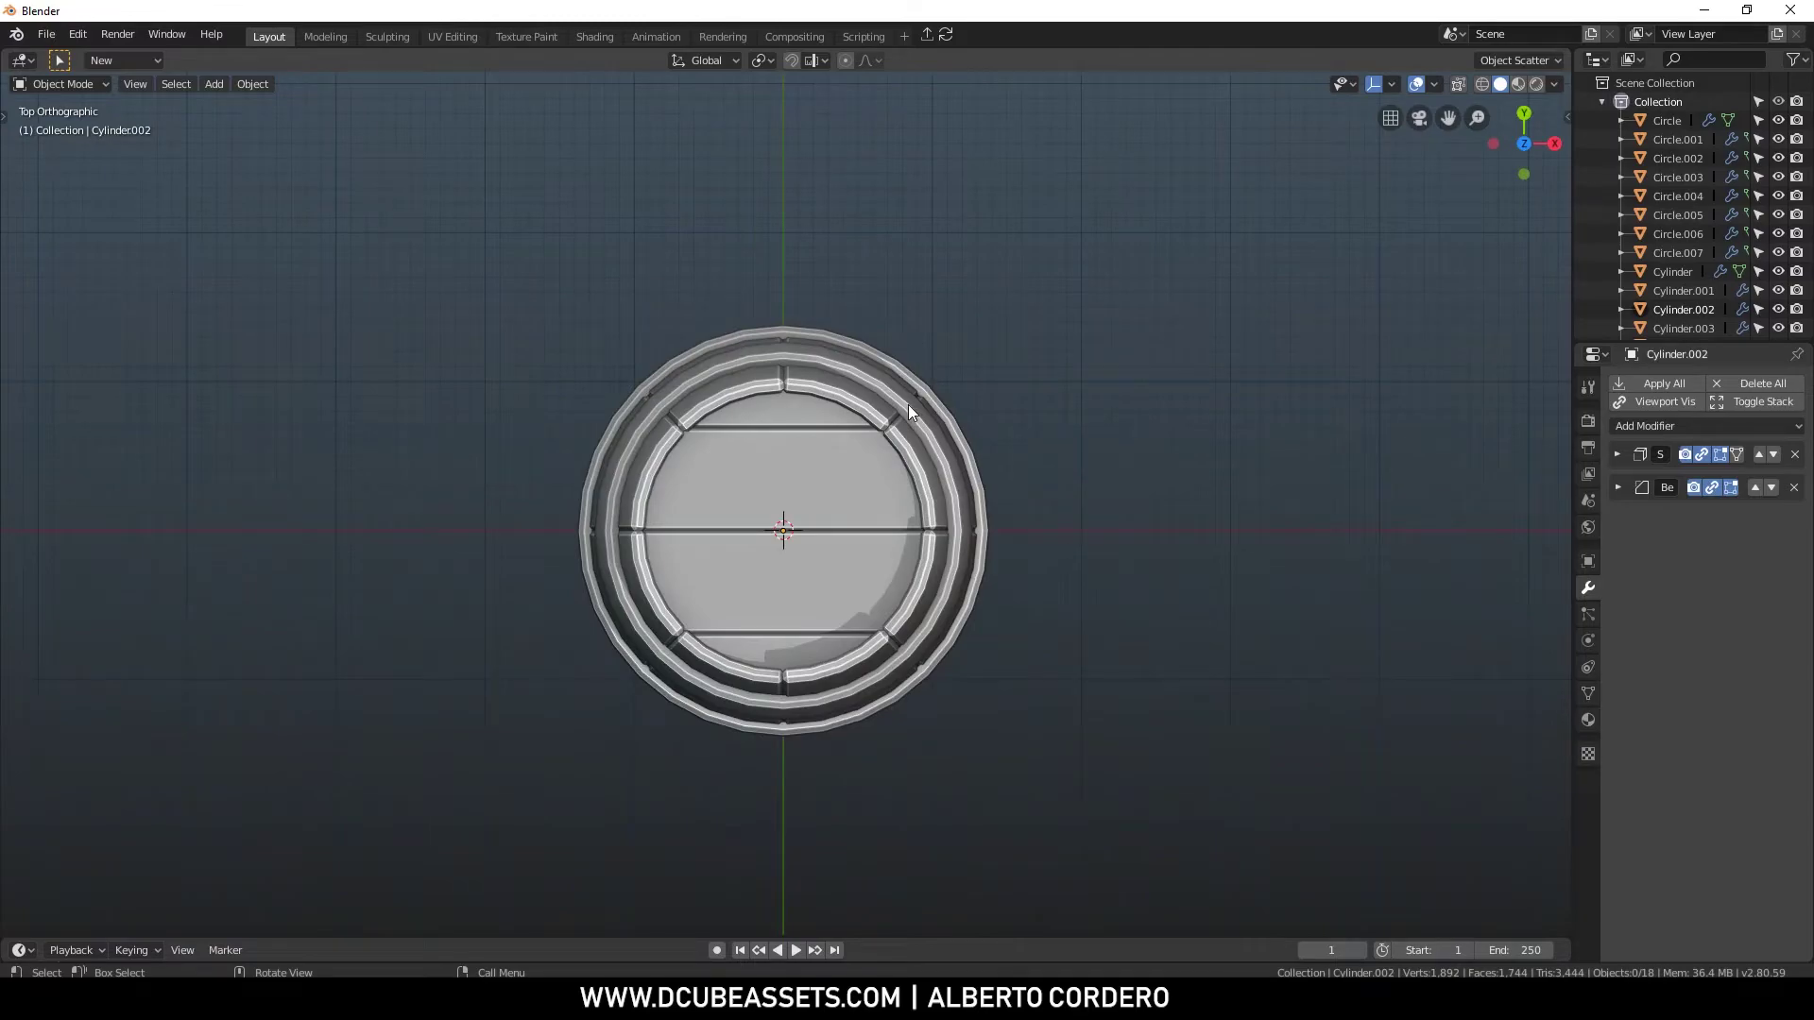
pyautogui.moveTo(819, 499); pyautogui.dragTo(795, 440, button='middle')
pyautogui.scroll(-2, 775, 448)
pyautogui.press('KP_3')
pyautogui.scroll(3, 775, 446)
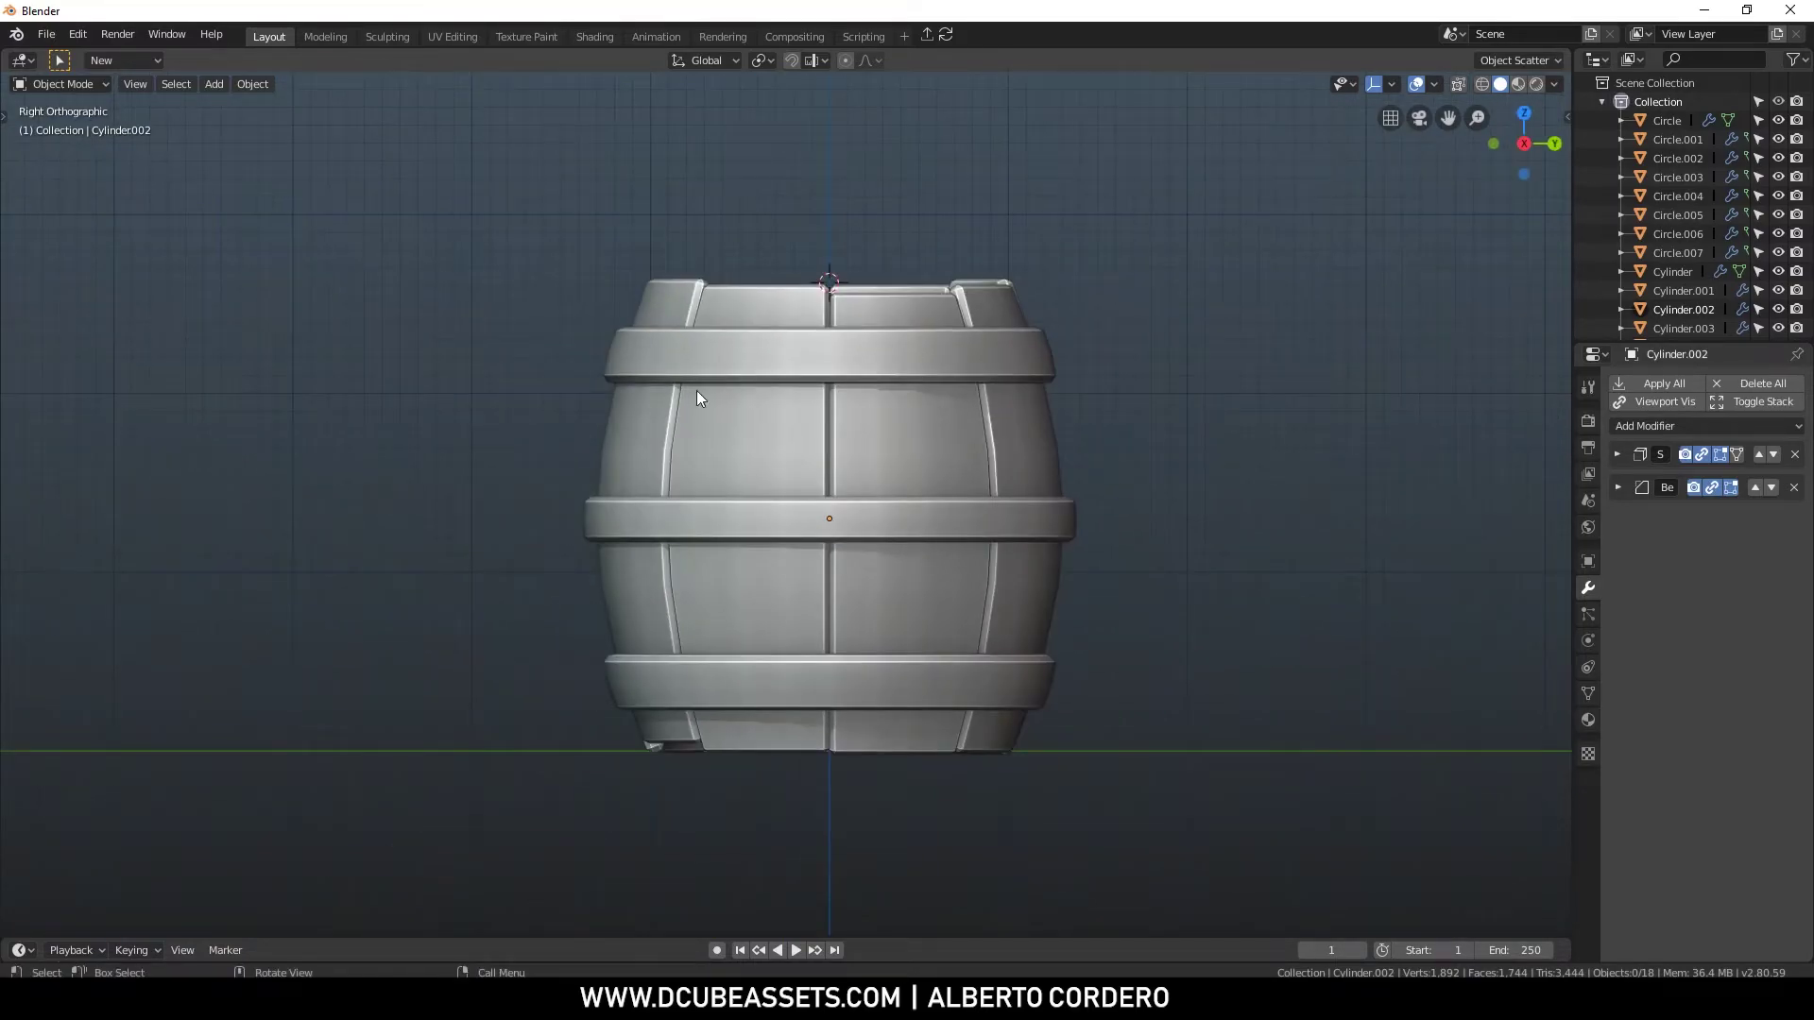
pyautogui.press('KP_1')
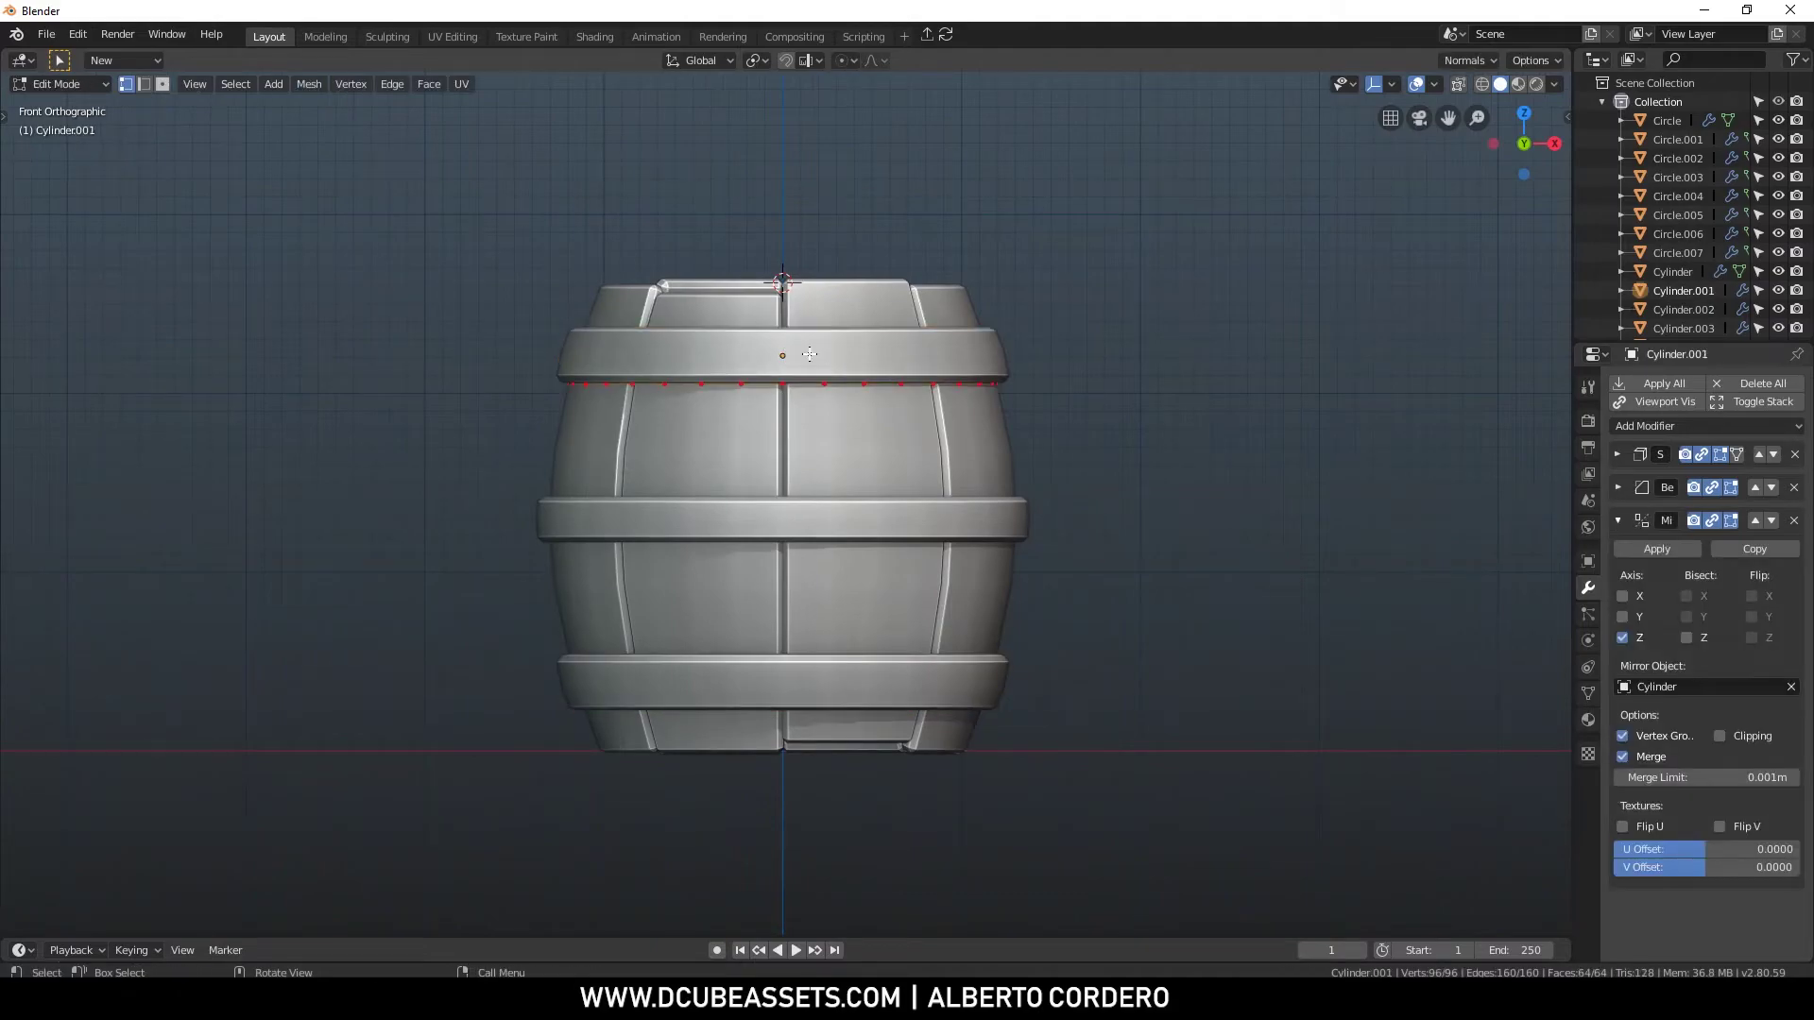
pyautogui.hotkey('alt', 'z')
pyautogui.keyDown('alt'); pyautogui.keyDown('shift'); pyautogui.click(791, 361); pyautogui.keyUp('shift'); pyautogui.keyUp('alt')
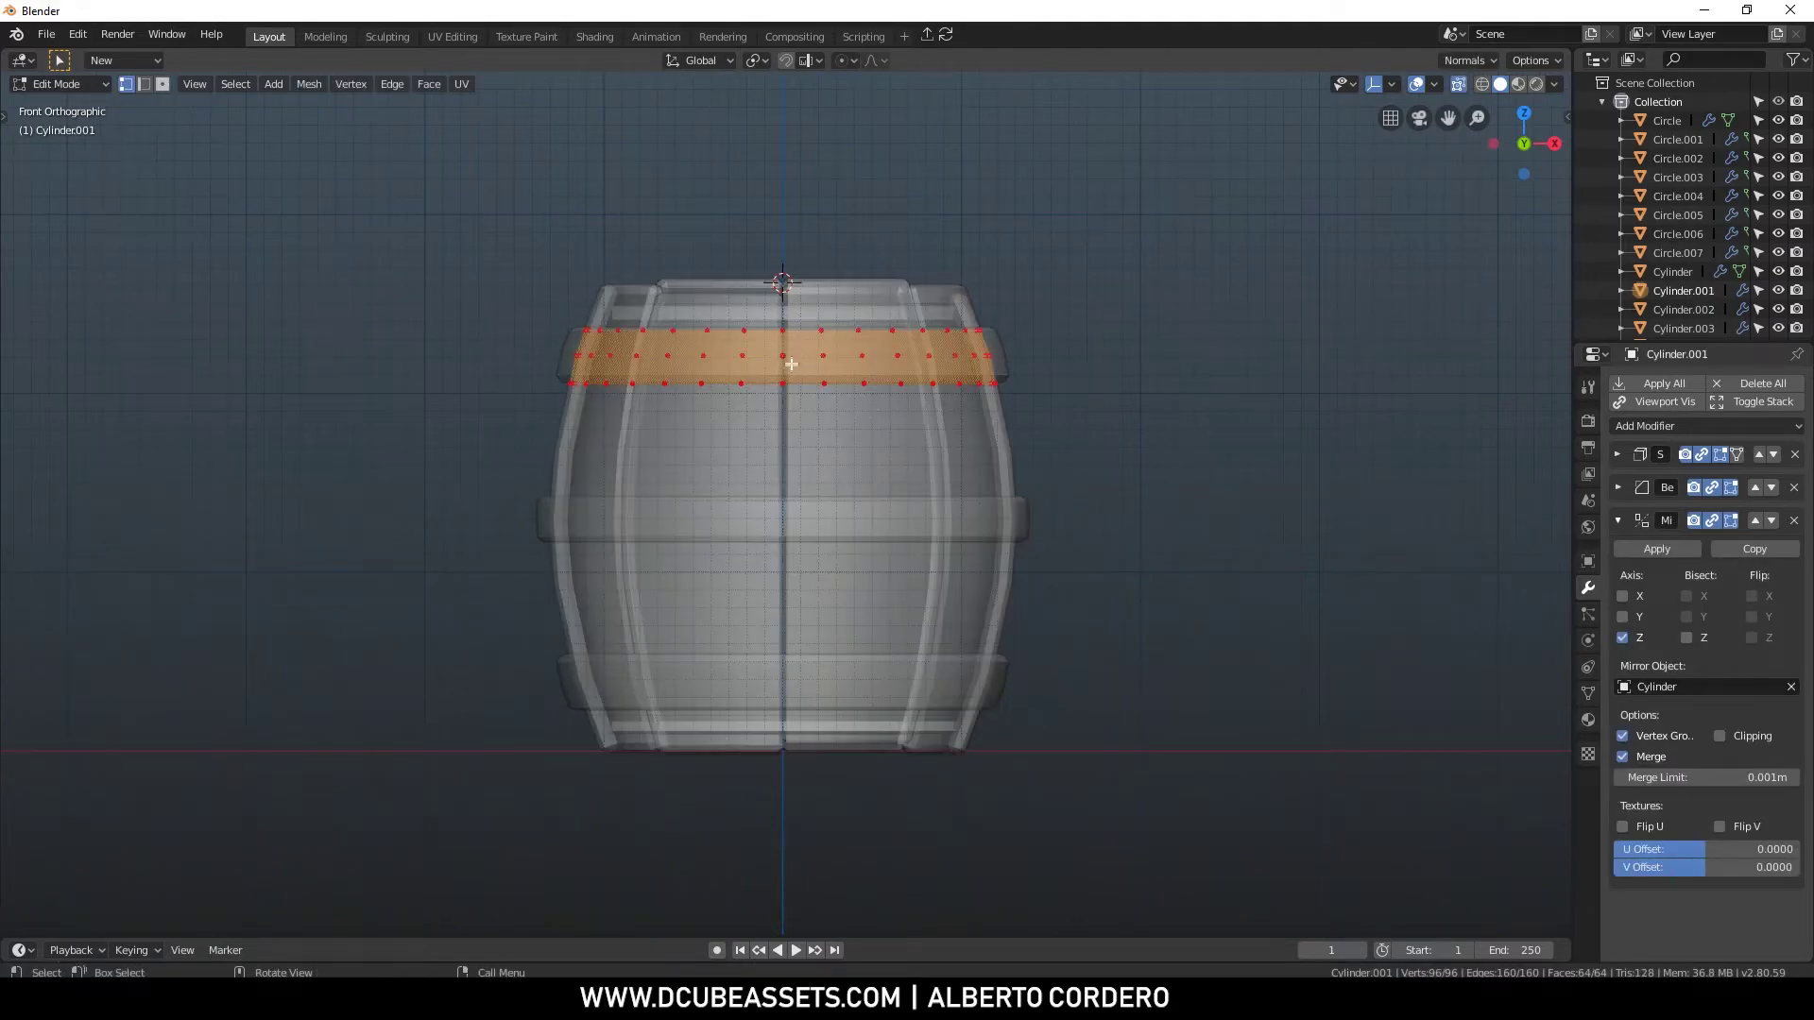
pyautogui.click(783, 354)
pyautogui.hotkey('shift', 's')
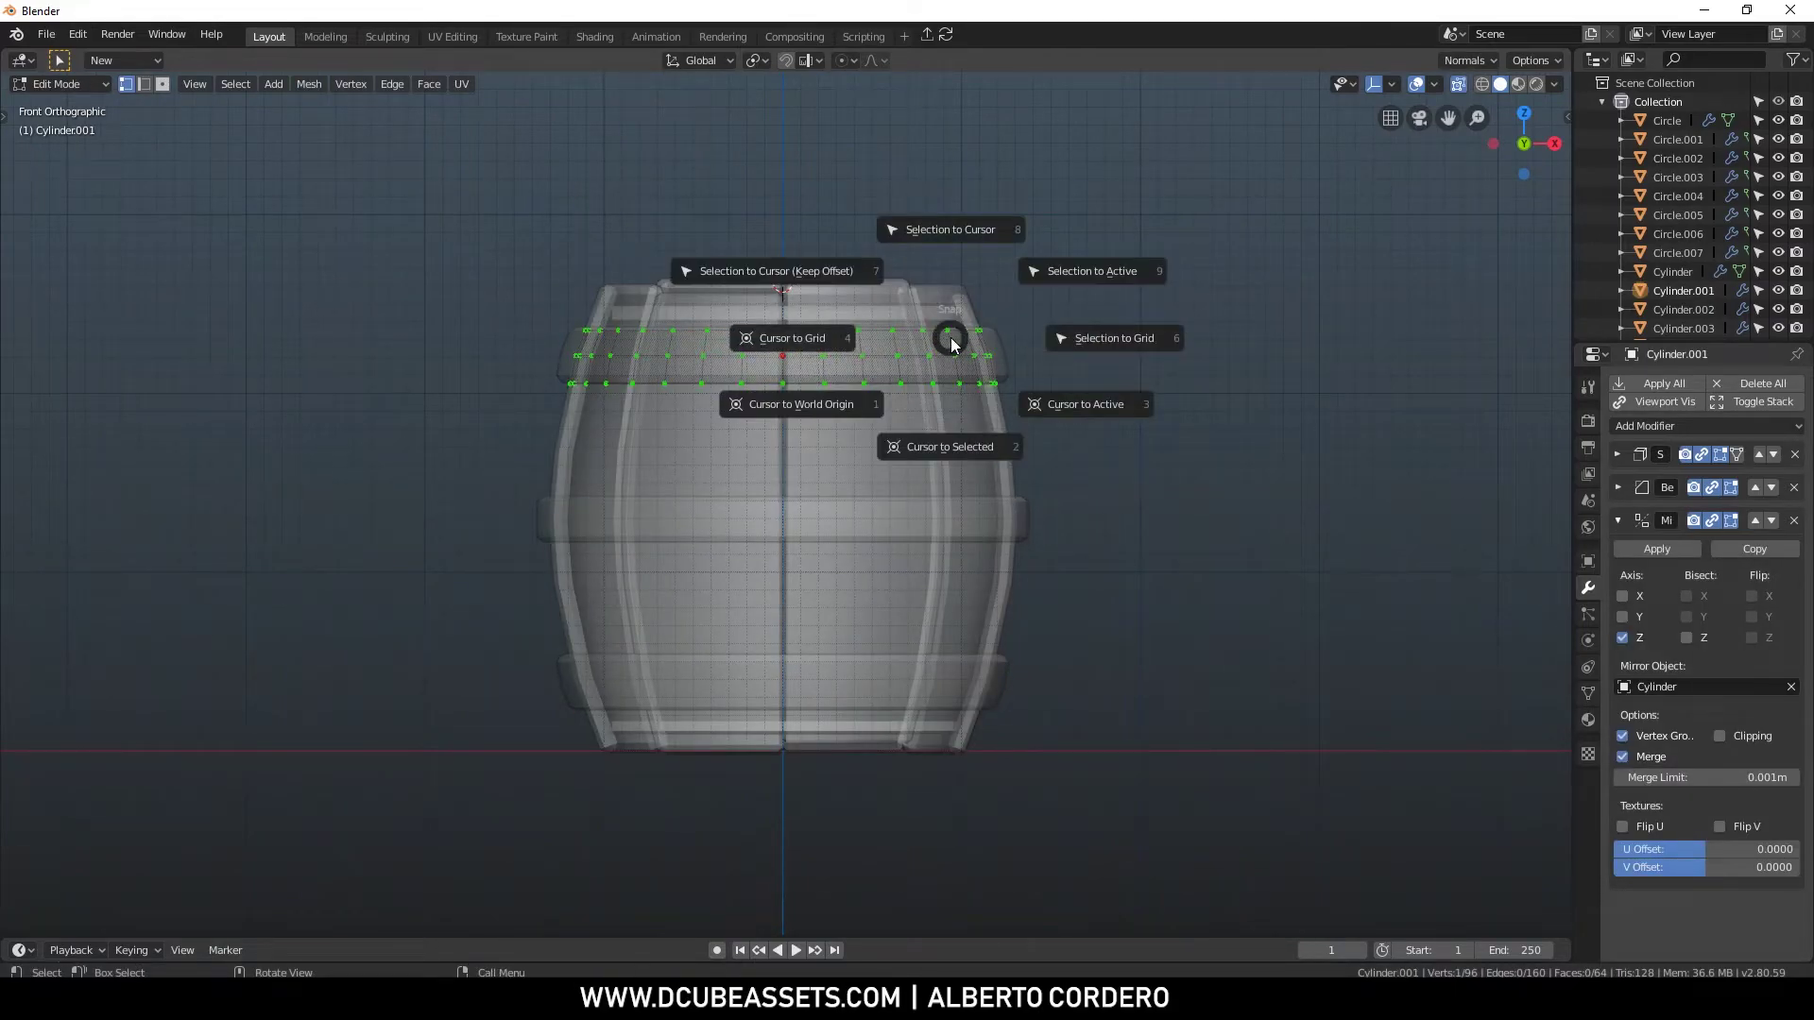
pyautogui.click(950, 446)
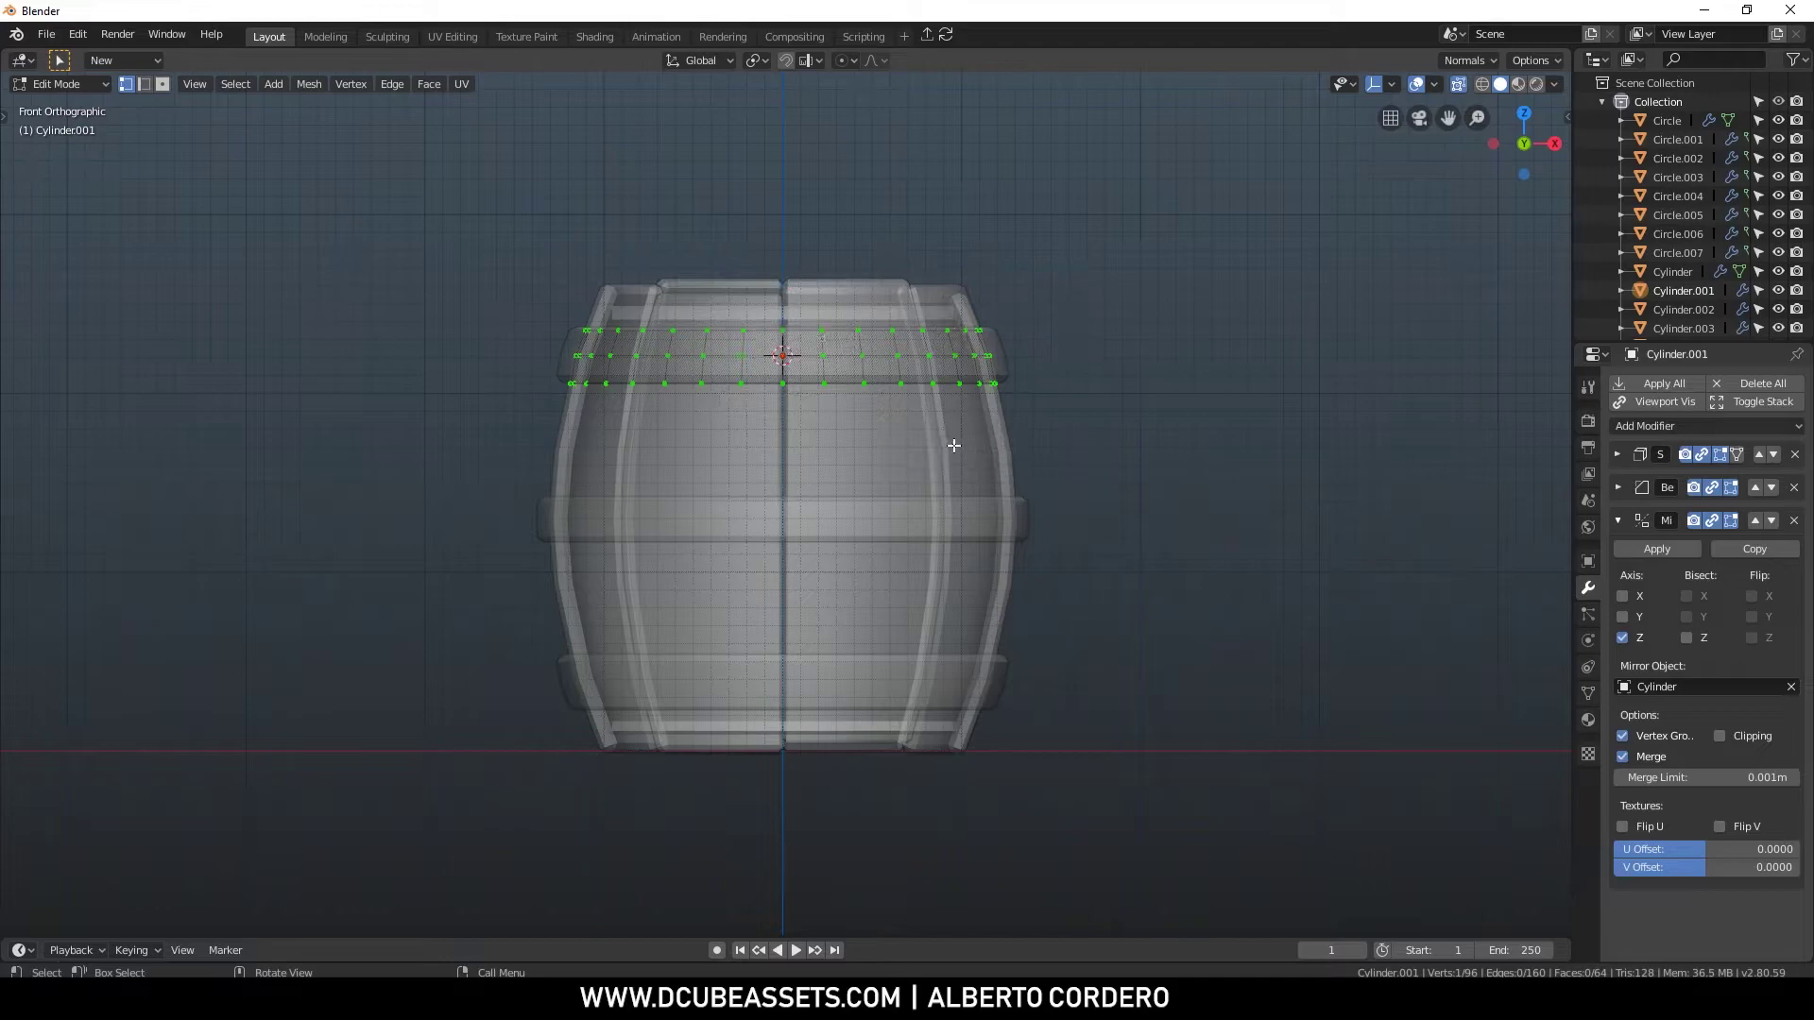
pyautogui.press('Tab')
# Add a cube at the 3D cursor, shrink it to rivet size and place it just outside the upper band
pyautogui.press('KP_3')
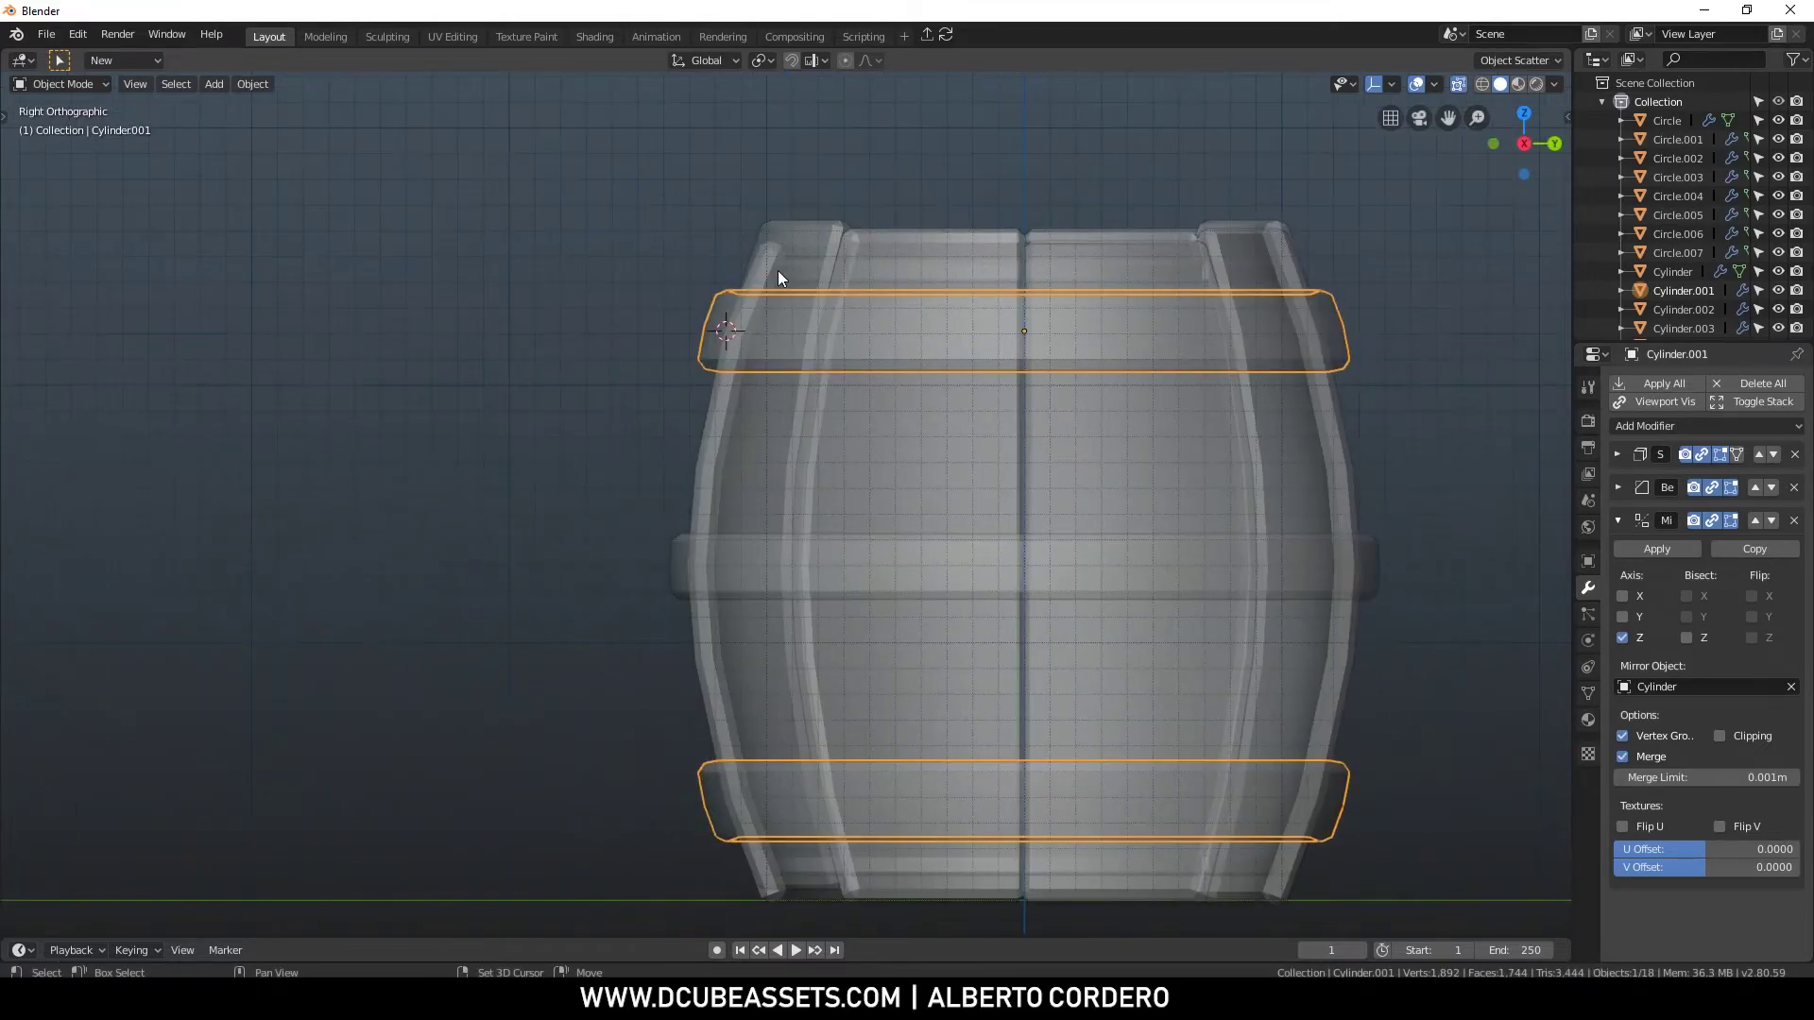
pyautogui.hotkey('shift', 'a')
pyautogui.moveTo(775, 271)
pyautogui.click(904, 297)
pyautogui.press('s')
pyautogui.click(797, 303)
pyautogui.keyDown('shift'); pyautogui.moveTo(797, 302); pyautogui.dragTo(810, 403, button='middle'); pyautogui.keyUp('shift')
pyautogui.scroll(2, 810, 403)
pyautogui.press('g')
pyautogui.click(733, 344)
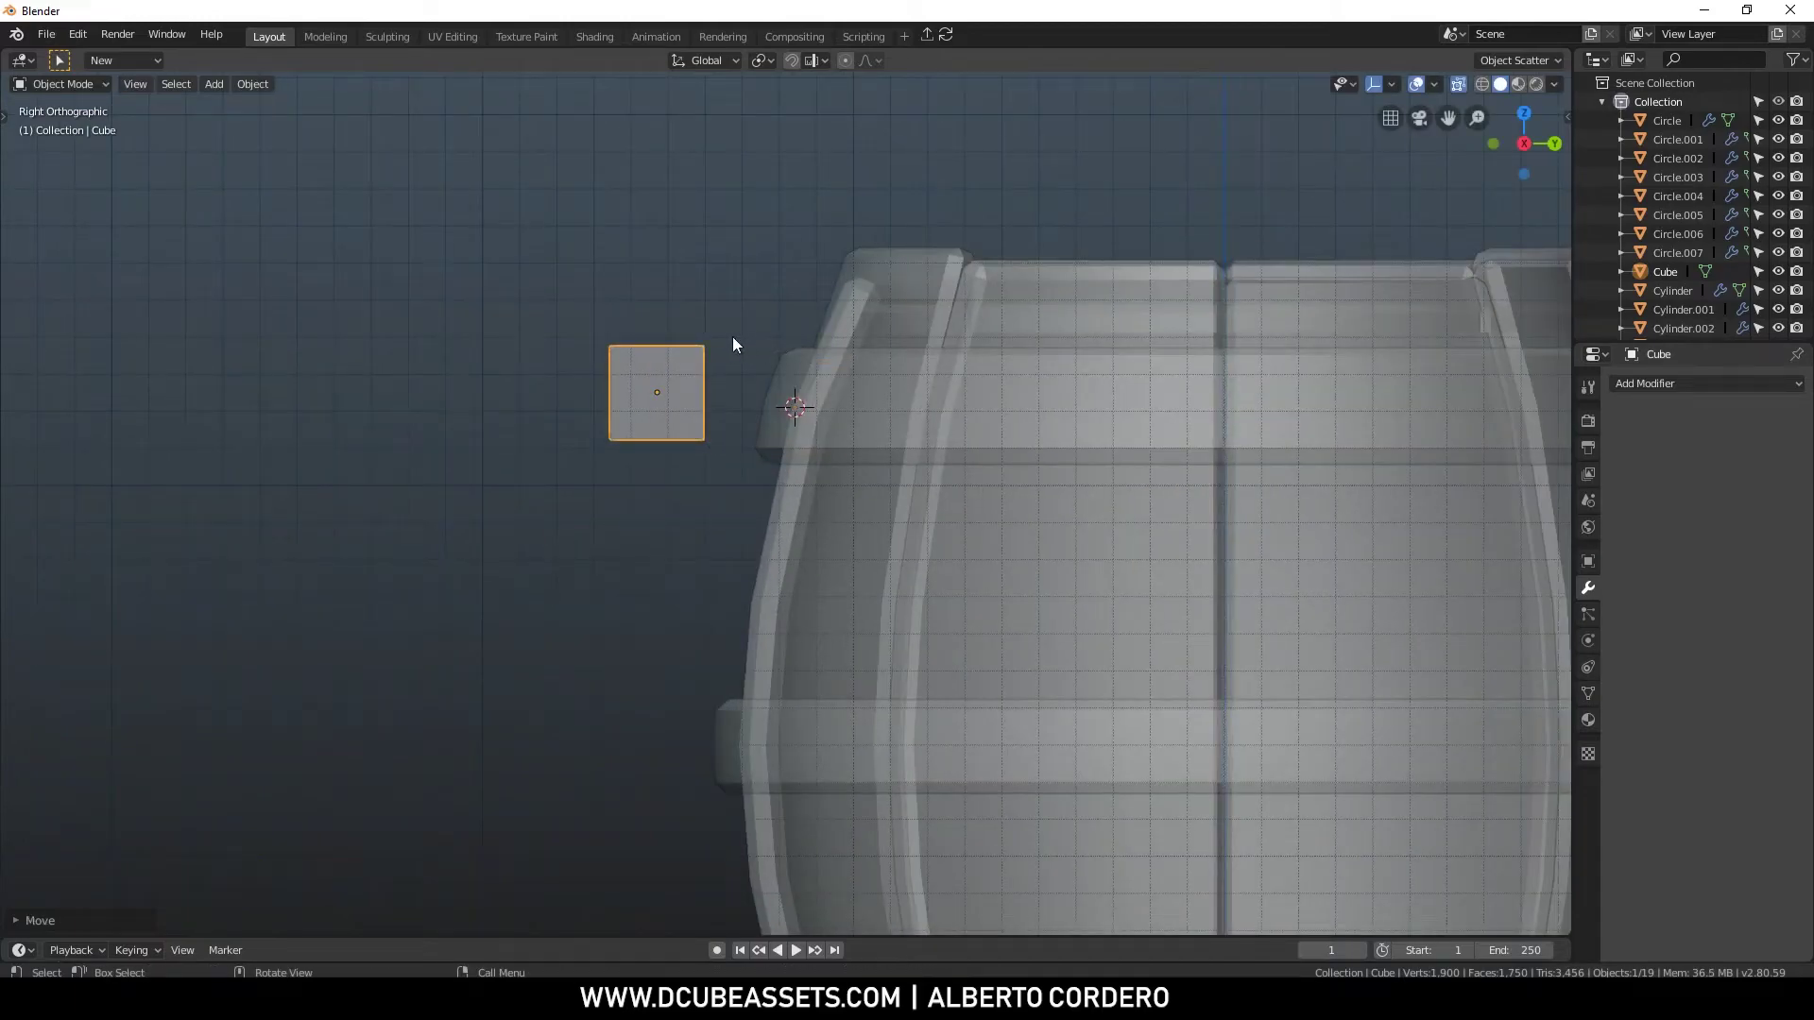
pyautogui.scroll(2, 733, 344)
pyautogui.press('s')
pyautogui.click(773, 288)
# Delete the cube's face on the side facing the barrel
pyautogui.press('Tab')
pyautogui.moveTo(633, 279); pyautogui.dragTo(692, 385)
pyautogui.press('x')
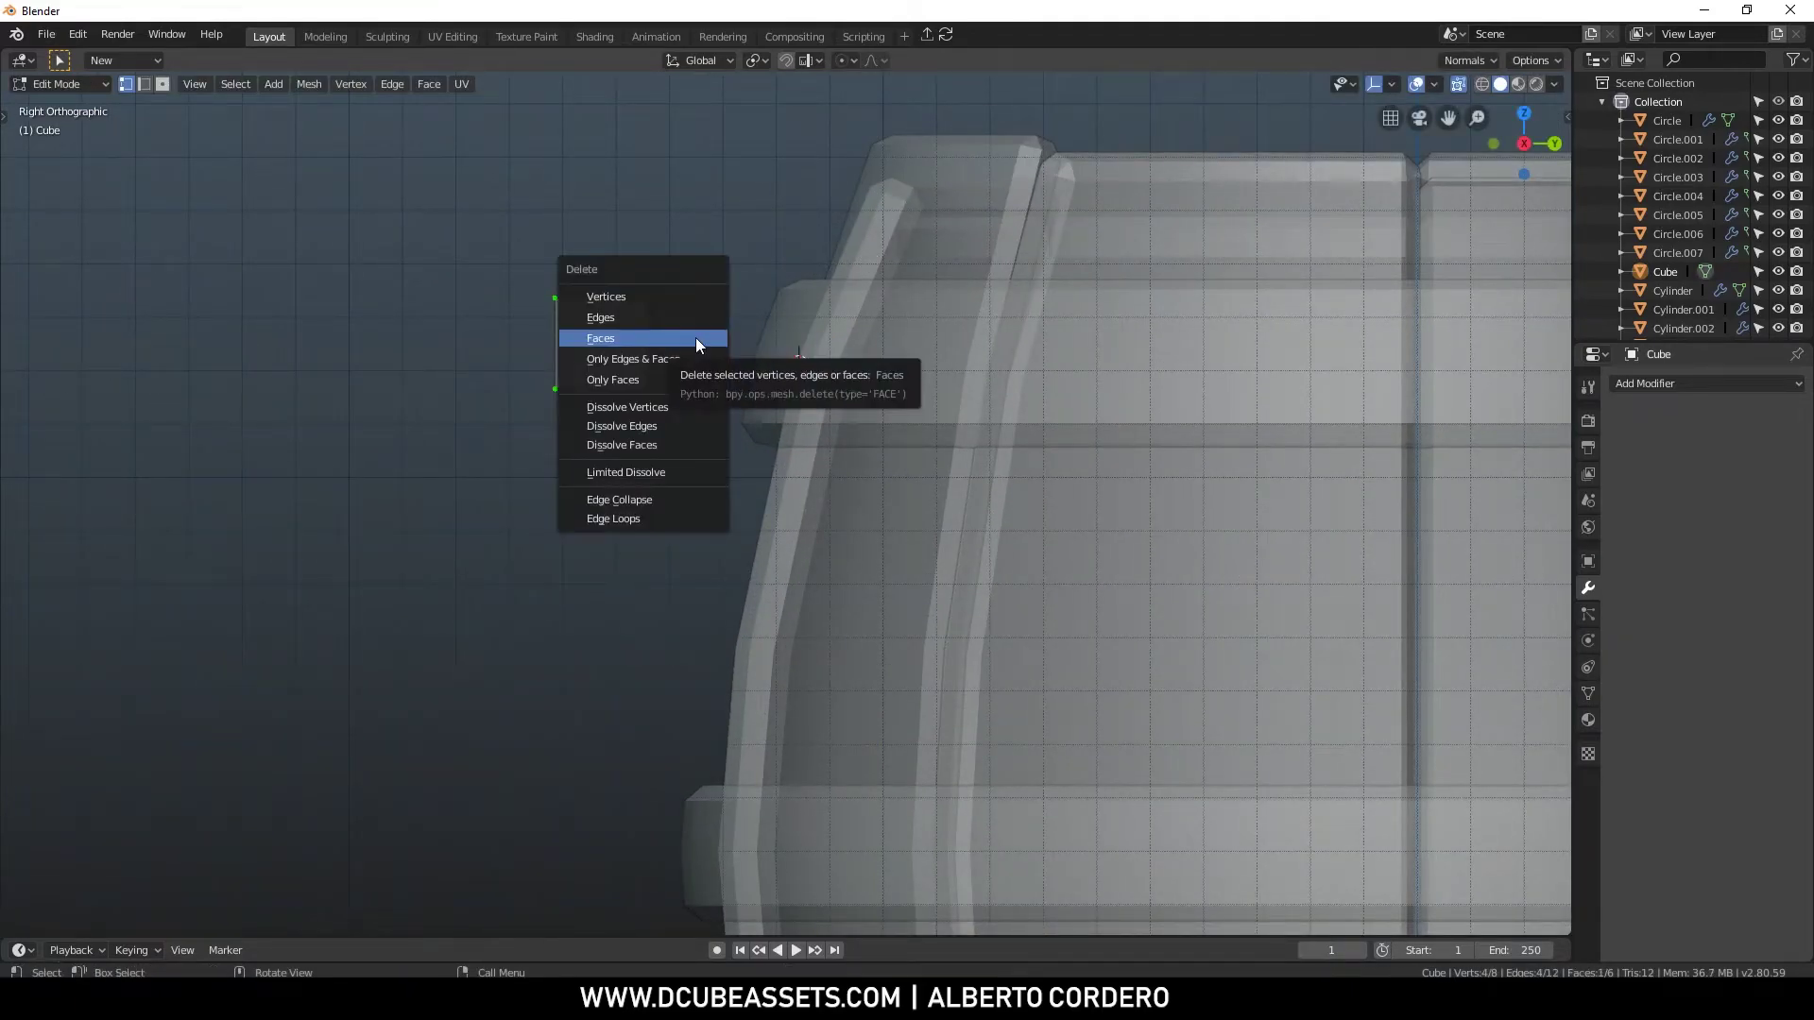
pyautogui.click(695, 337)
pyautogui.scroll(1, 710, 312)
pyautogui.moveTo(575, 255); pyautogui.dragTo(728, 518)
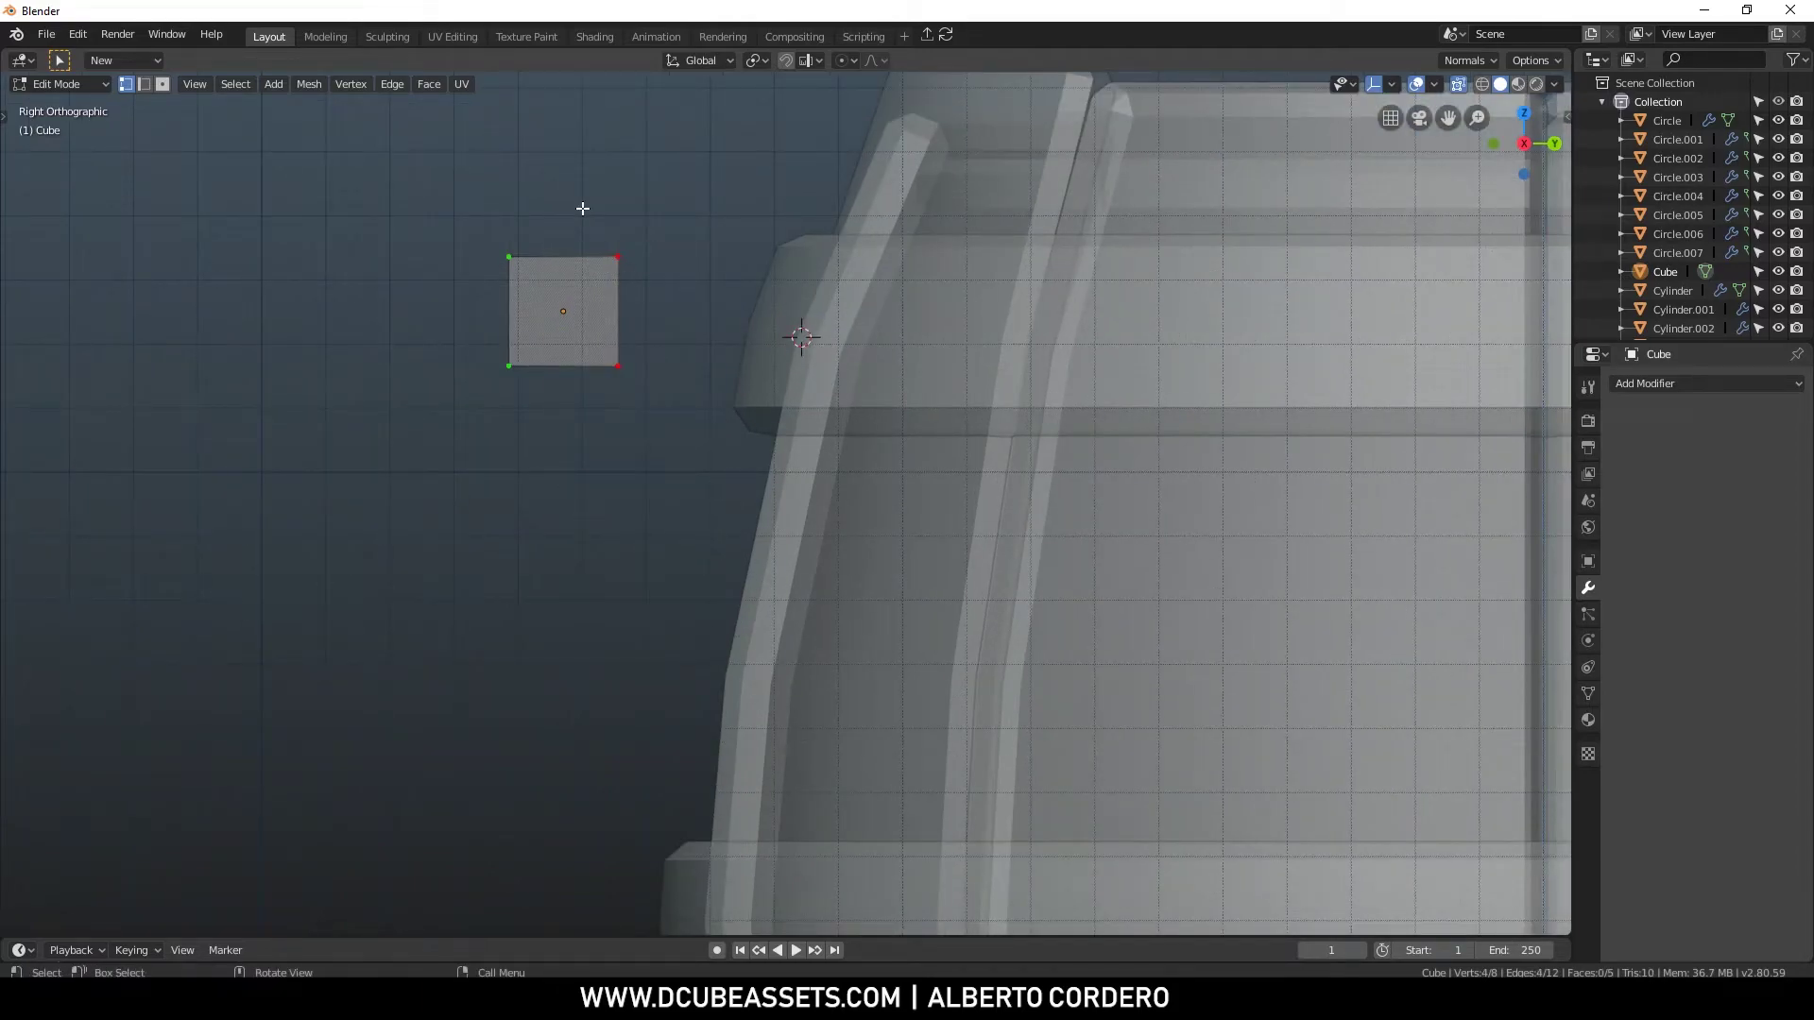
pyautogui.press('Tab')
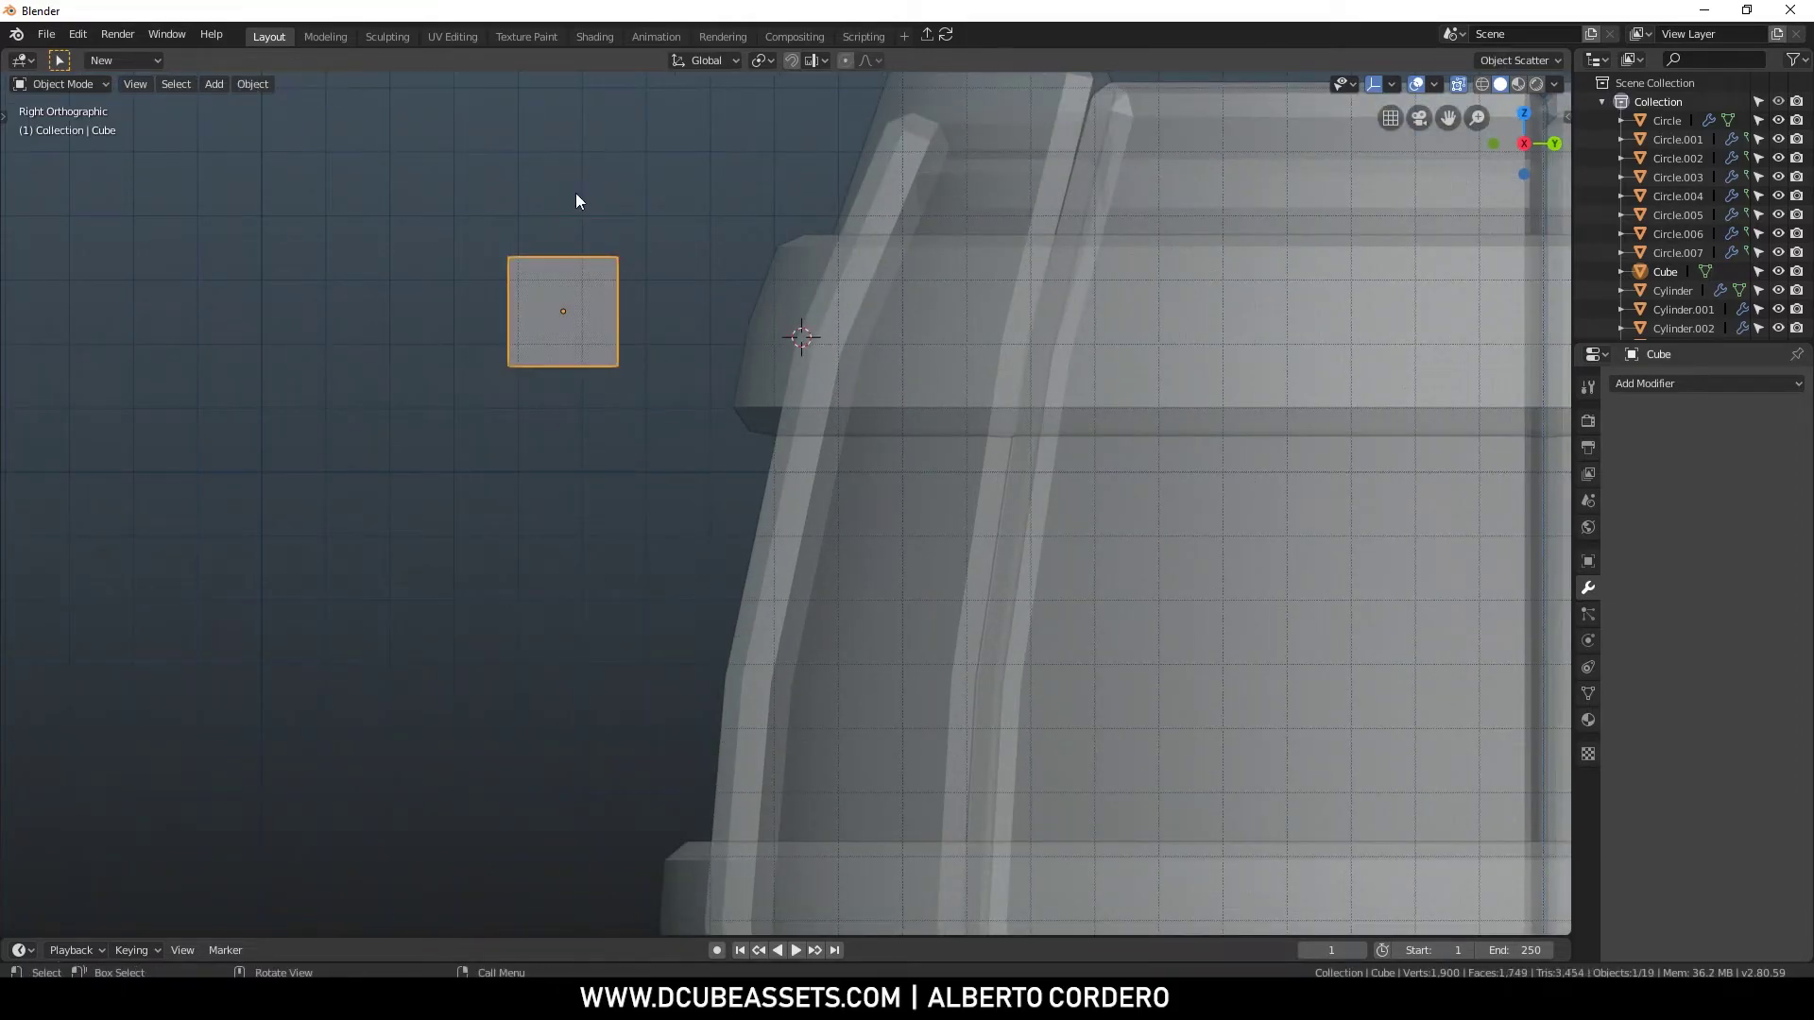
# Scale the open cube down further and add a level 2 Subdivision Surface modifier
pyautogui.press('s')
pyautogui.click(701, 244)
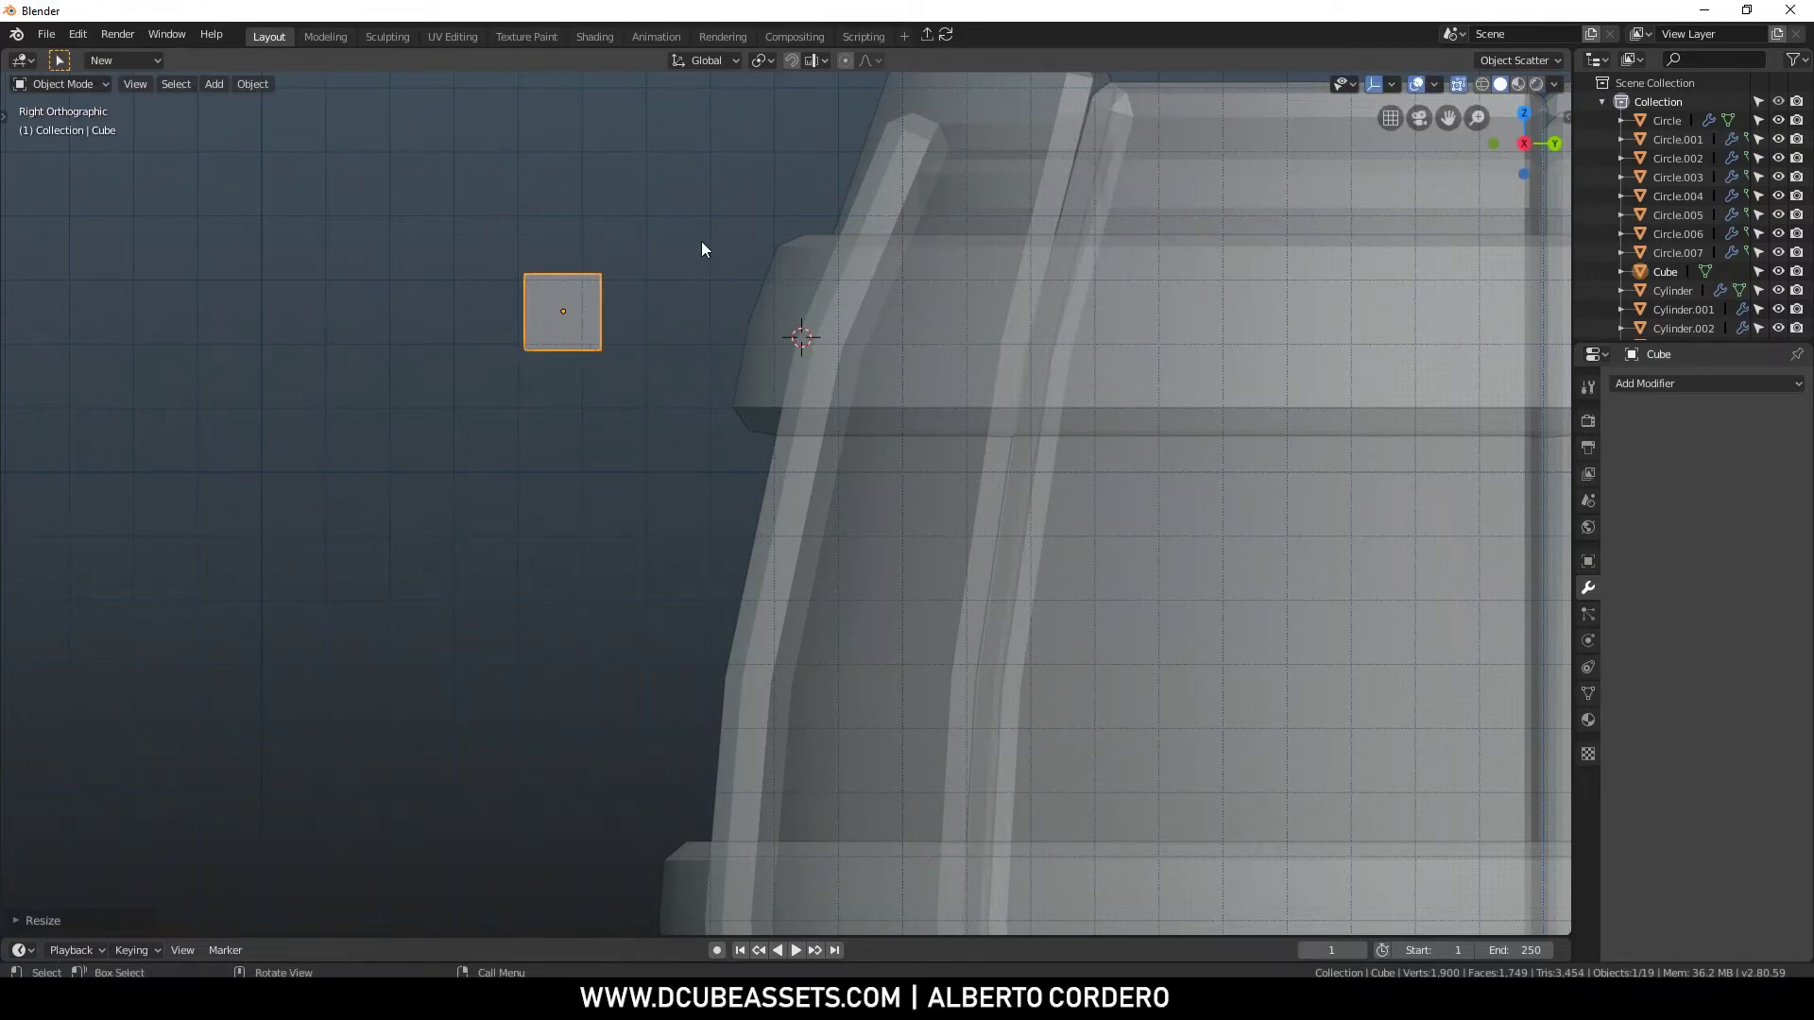
pyautogui.hotkey('ctrl', '2')
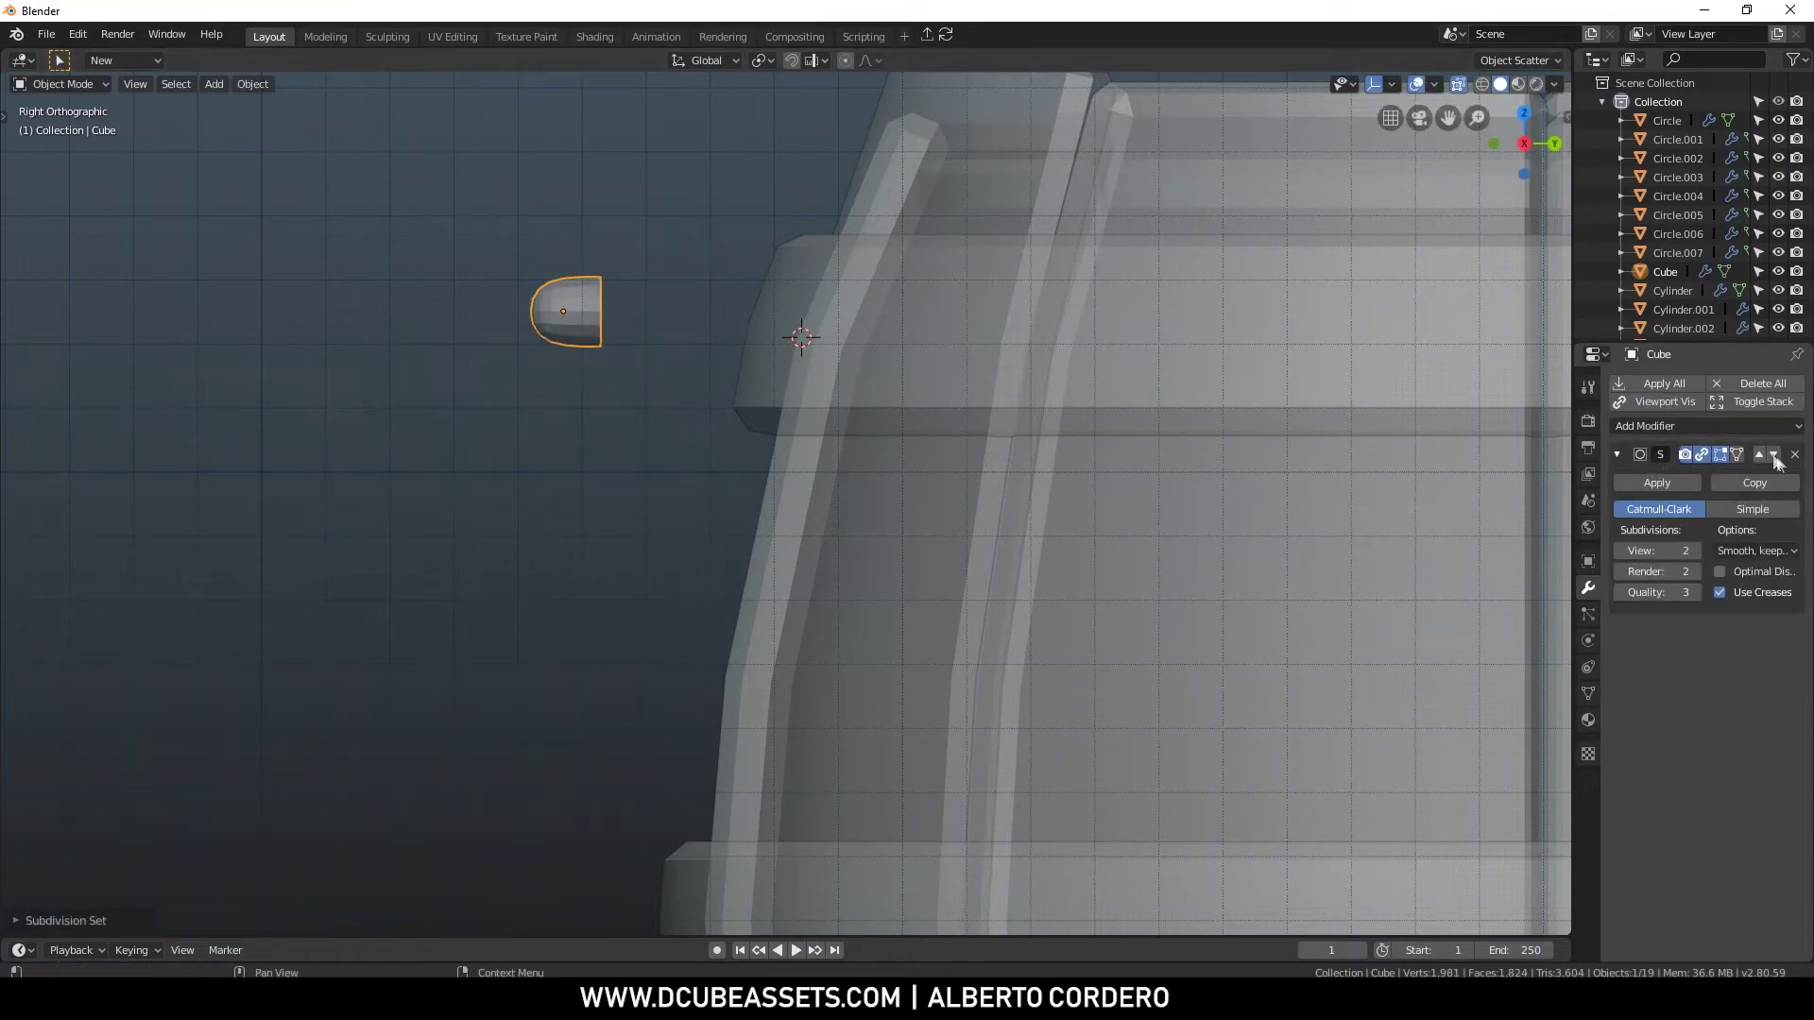
# Add a centred loop cut to the cube and slide its open-end edges inward to shorten the rivet
pyautogui.scroll(1, 607, 308)
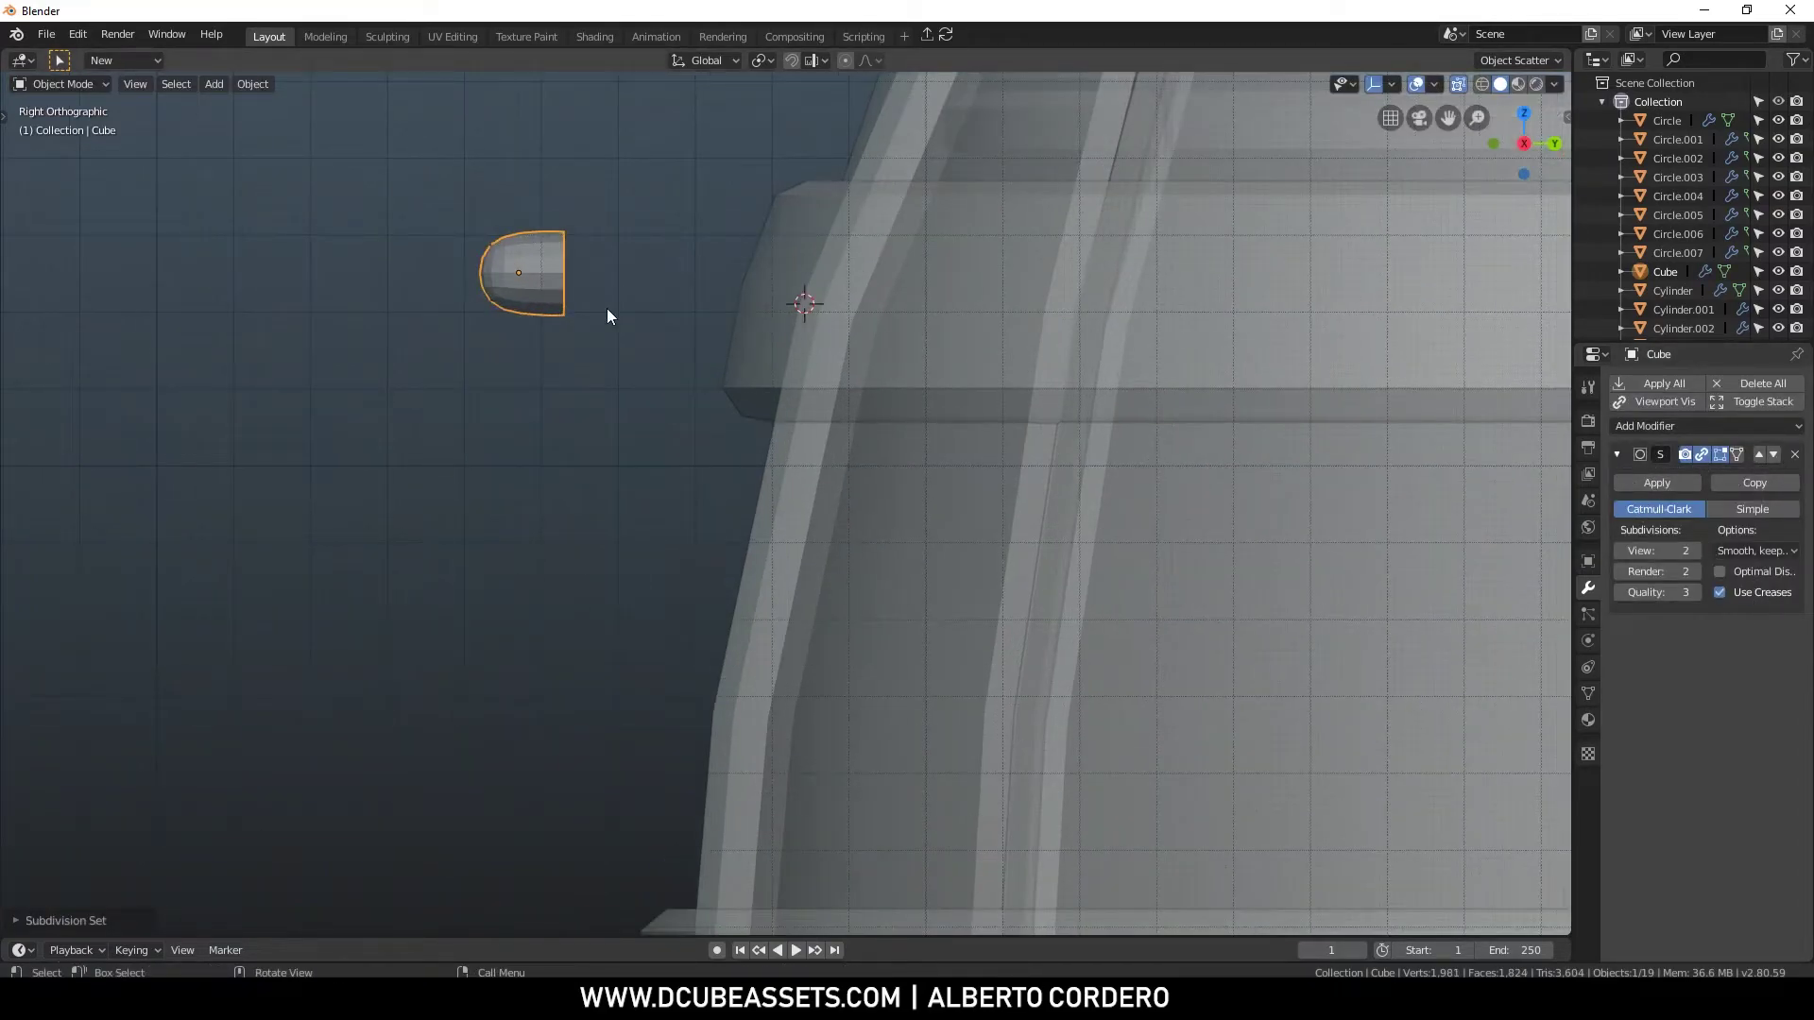
pyautogui.keyDown('shift'); pyautogui.moveTo(607, 308); pyautogui.dragTo(588, 381, button='middle'); pyautogui.keyUp('shift')
pyautogui.press('Tab')
pyautogui.hotkey('ctrl', 'r')
pyautogui.click(508, 321)
pyautogui.rightClick(508, 320)
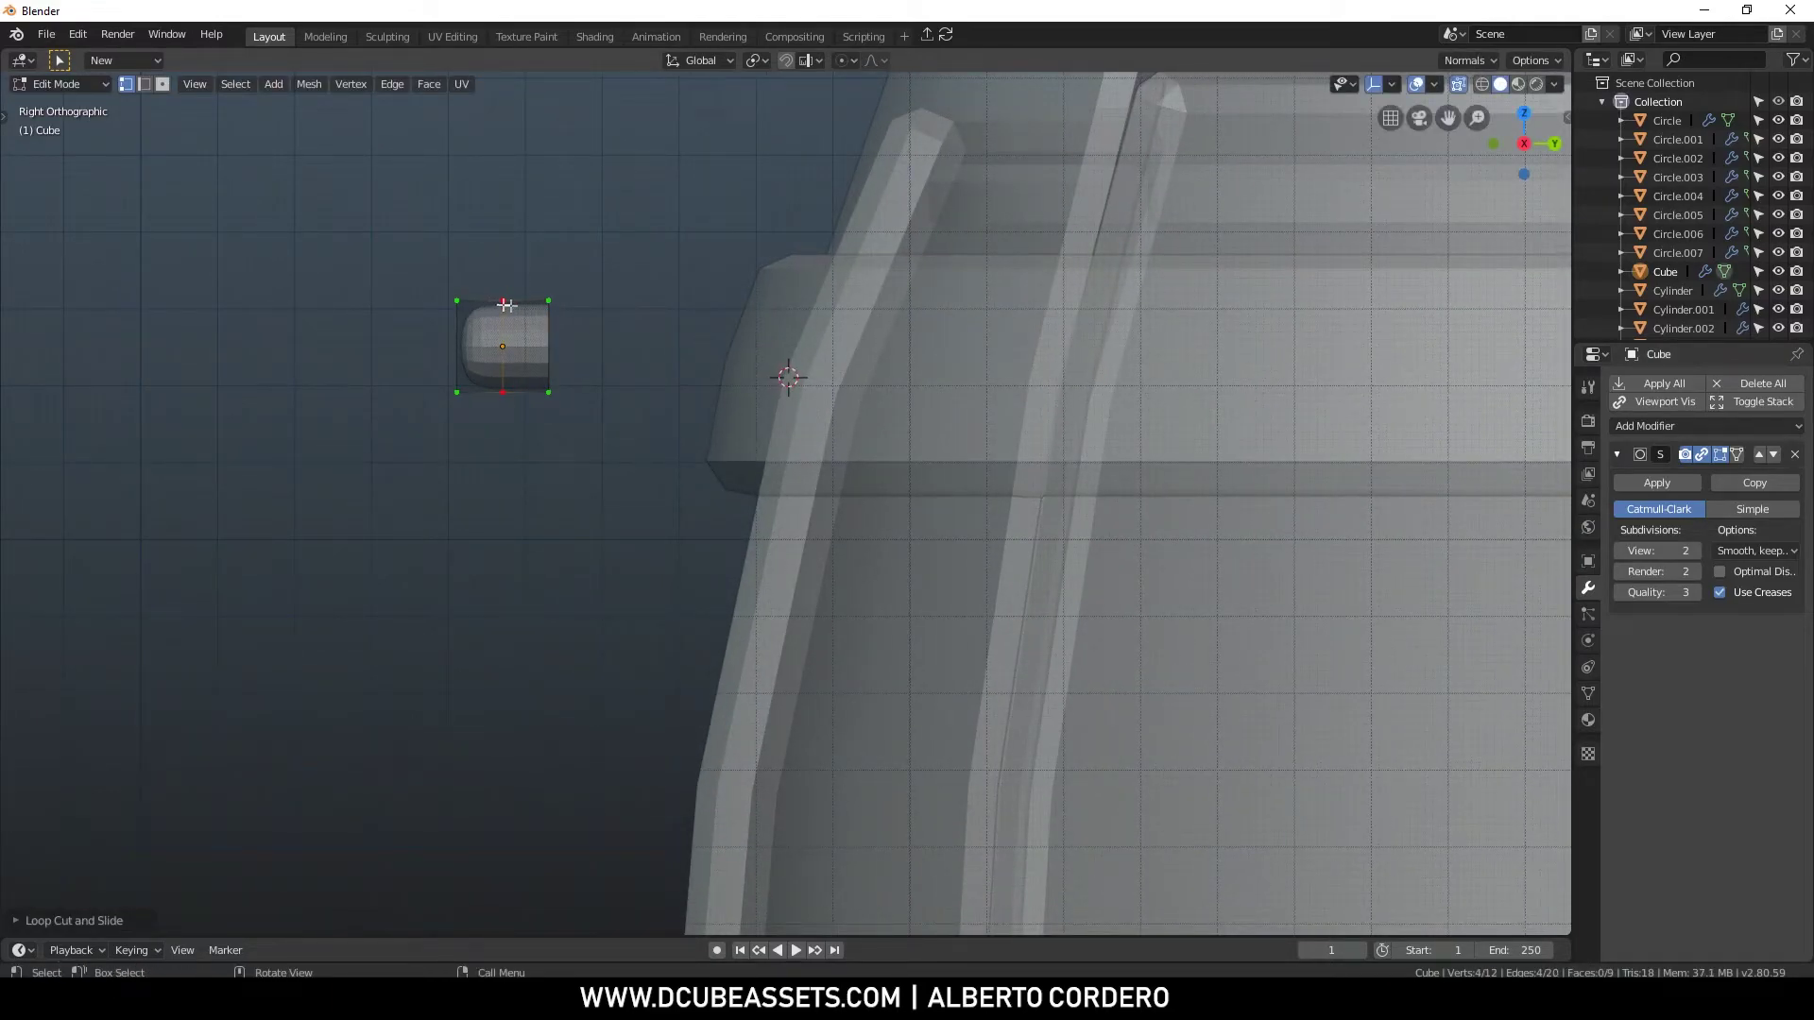
pyautogui.moveTo(533, 284); pyautogui.dragTo(588, 455)
pyautogui.press('g')
pyautogui.press('g')
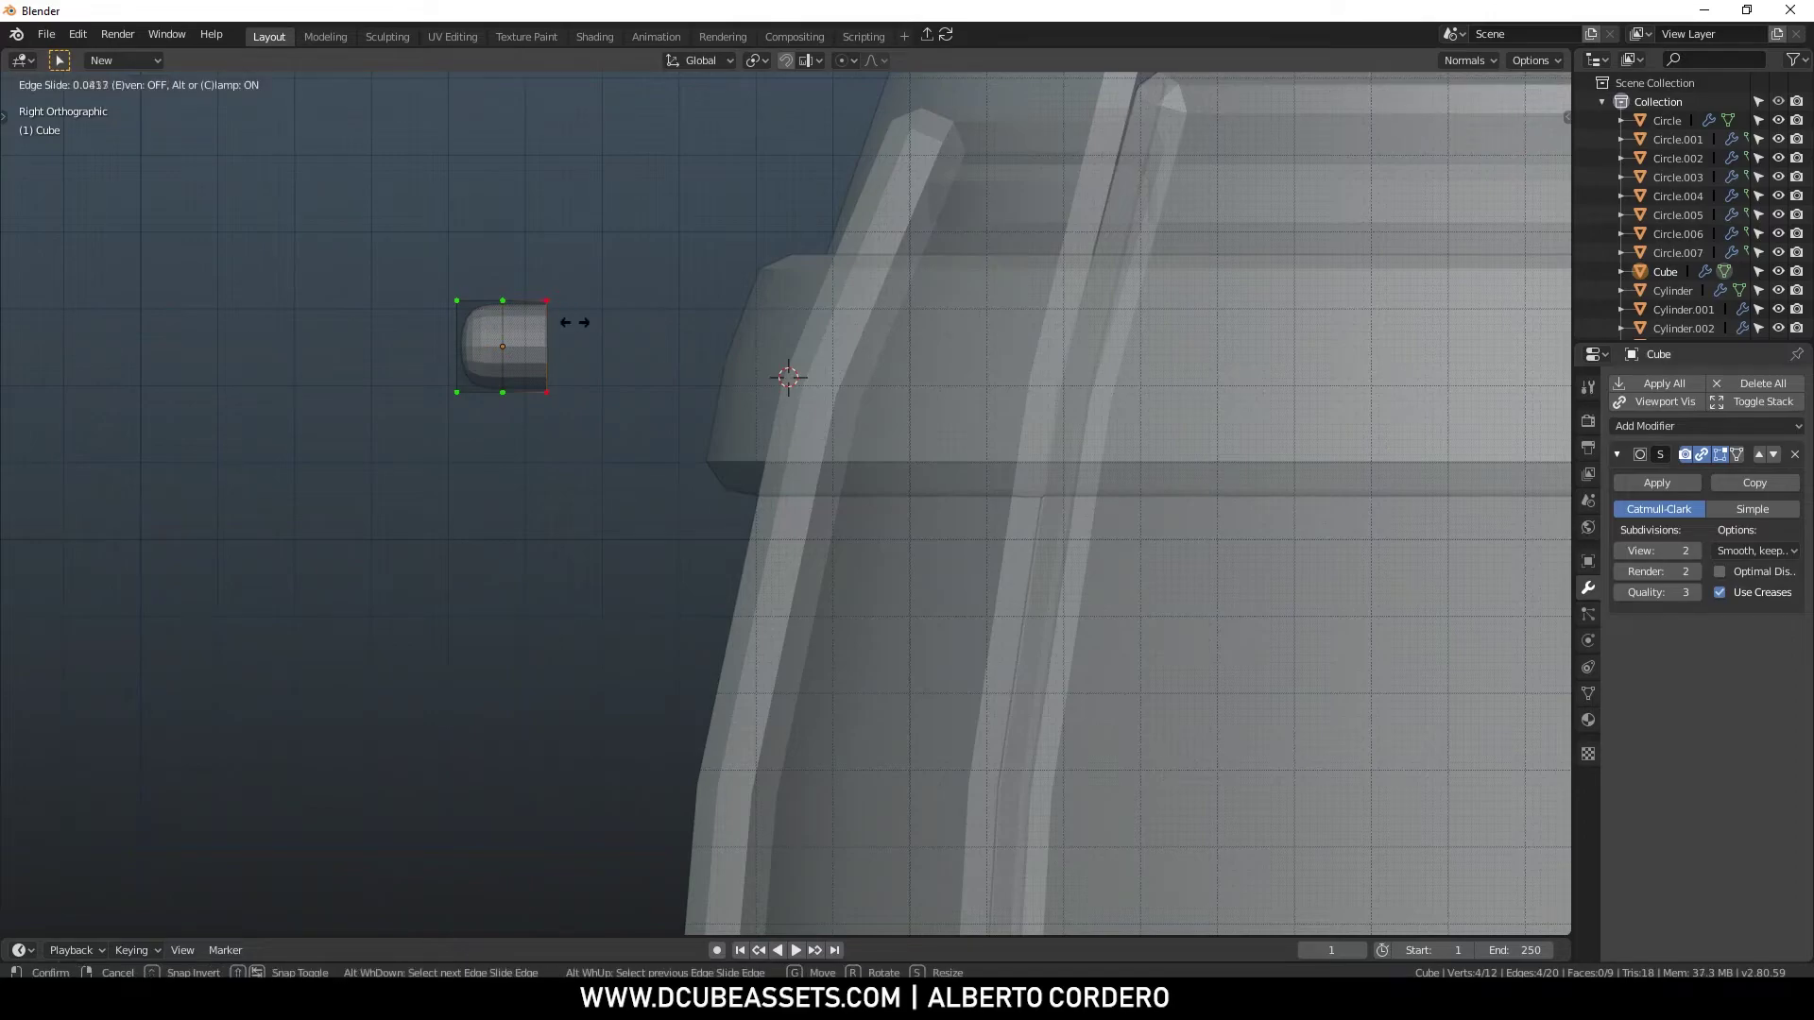
pyautogui.click(563, 322)
pyautogui.press('Tab')
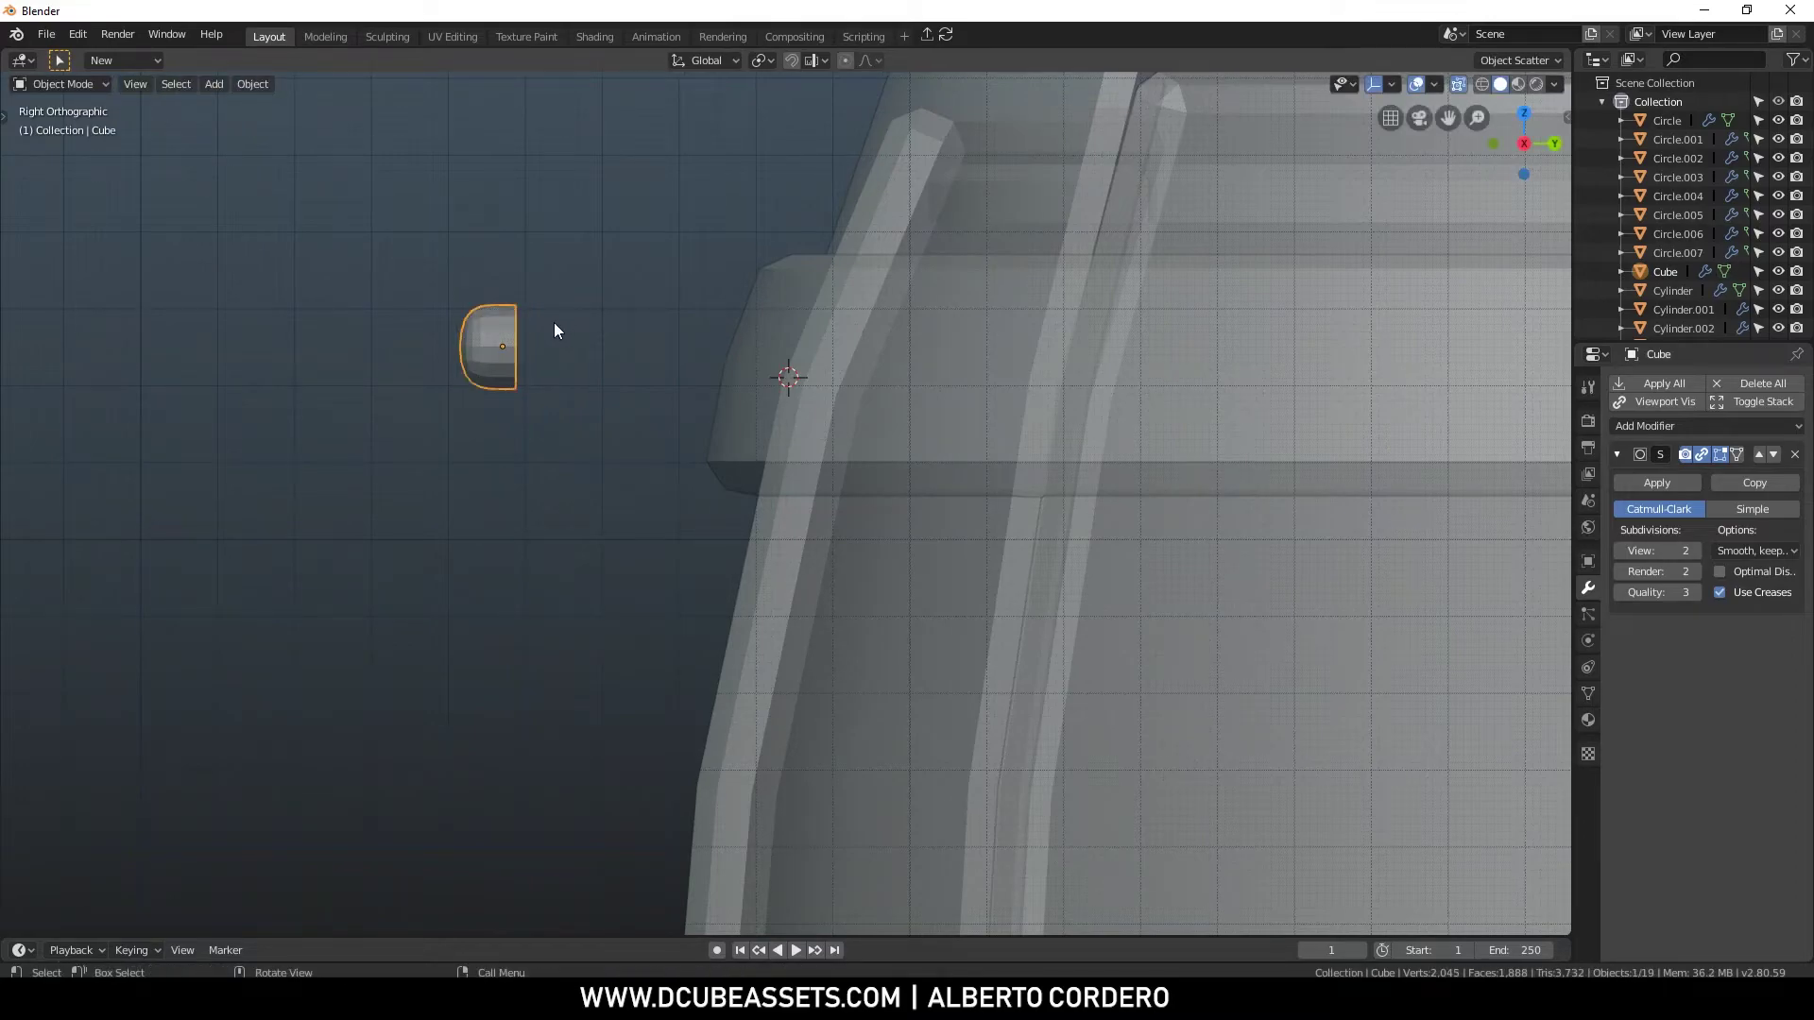
# Move the rivet onto the upper band's outer surface and rotate it to match the band's slope
pyautogui.press('g')
pyautogui.click(776, 322)
pyautogui.keyDown('shift'); pyautogui.moveTo(774, 323); pyautogui.dragTo(620, 410, button='middle'); pyautogui.keyUp('shift')
pyautogui.scroll(2, 657, 343)
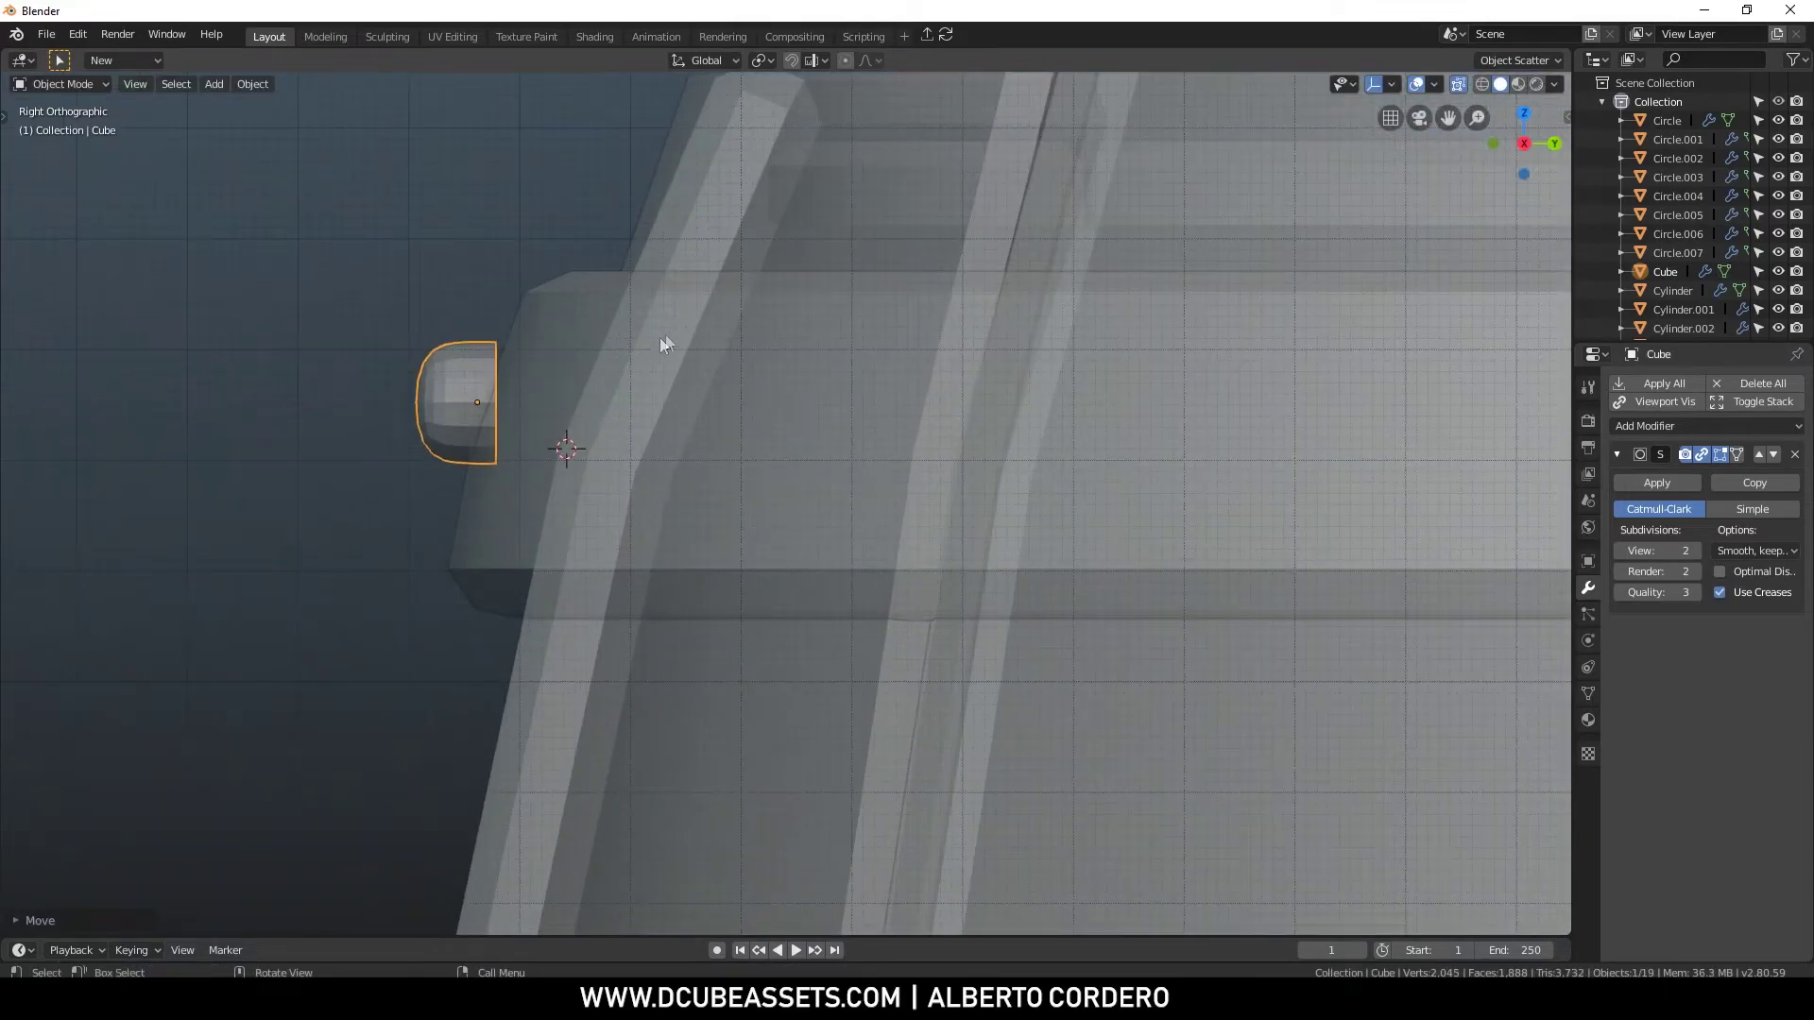
pyautogui.press('r')
pyautogui.click(737, 387)
# Slide the rivet's outer end edges toward the band to flatten its head
pyautogui.press('Tab')
pyautogui.scroll(3, 349, 289)
pyautogui.scroll(-1, 125, 187)
pyautogui.keyDown('shift'); pyautogui.moveTo(189, 203); pyautogui.dragTo(569, 293, button='middle'); pyautogui.keyUp('shift')
pyautogui.moveTo(482, 250); pyautogui.dragTo(652, 367)
pyautogui.keyDown('shift'); pyautogui.moveTo(534, 436); pyautogui.dragTo(620, 561); pyautogui.keyUp('shift')
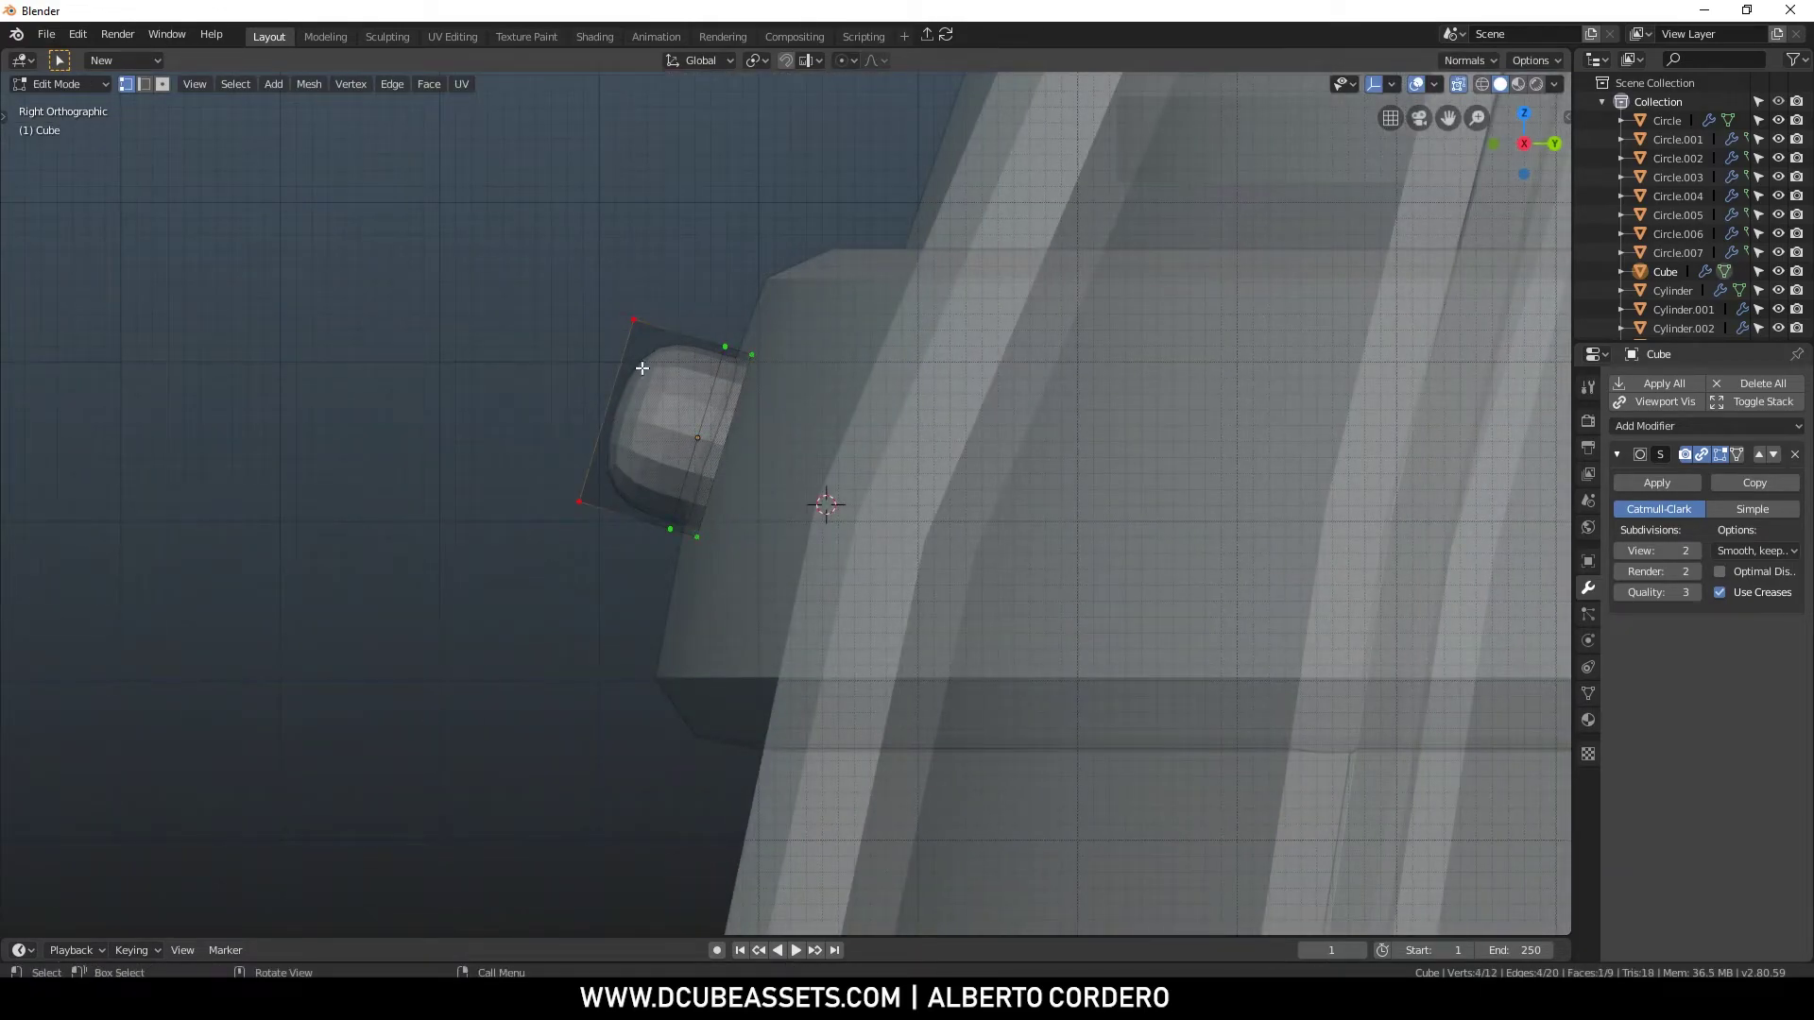
pyautogui.press('g')
pyautogui.press('g')
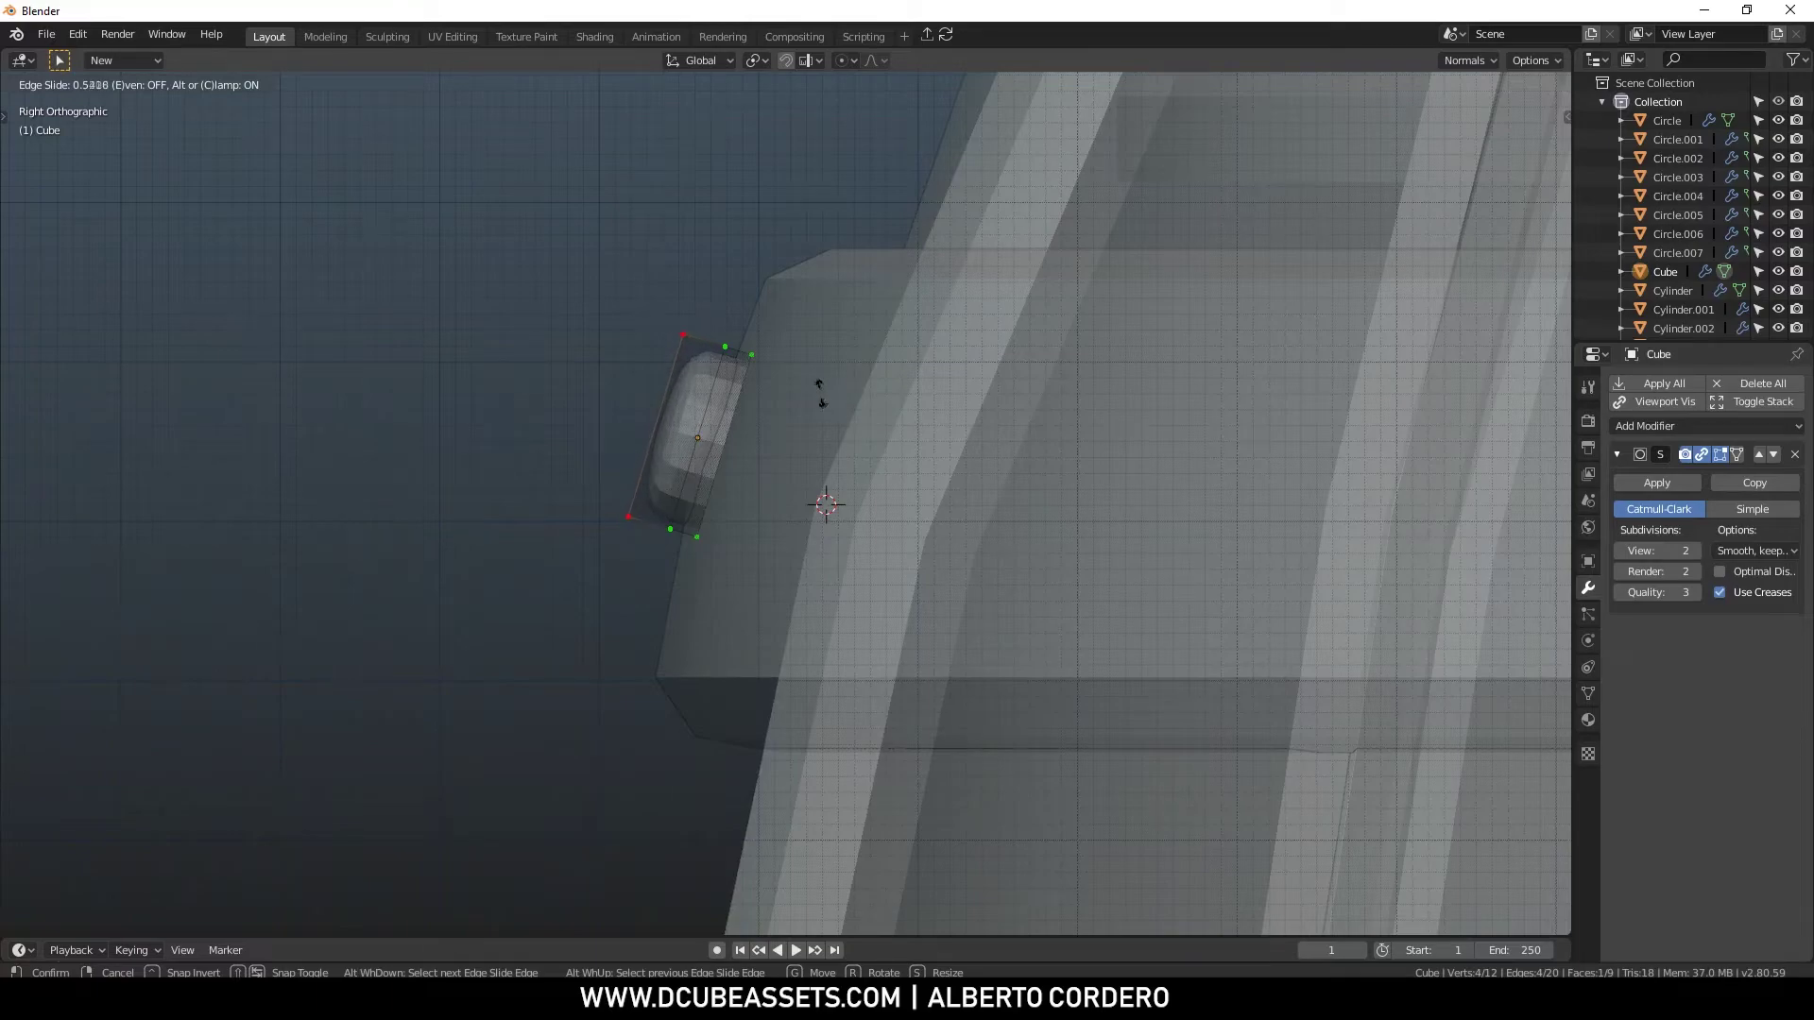
pyautogui.click(814, 388)
pyautogui.press('Tab')
# Reposition the rivet against the upper band's outer surface and fine-tune its rotation to follow the band's slope
pyautogui.press('g')
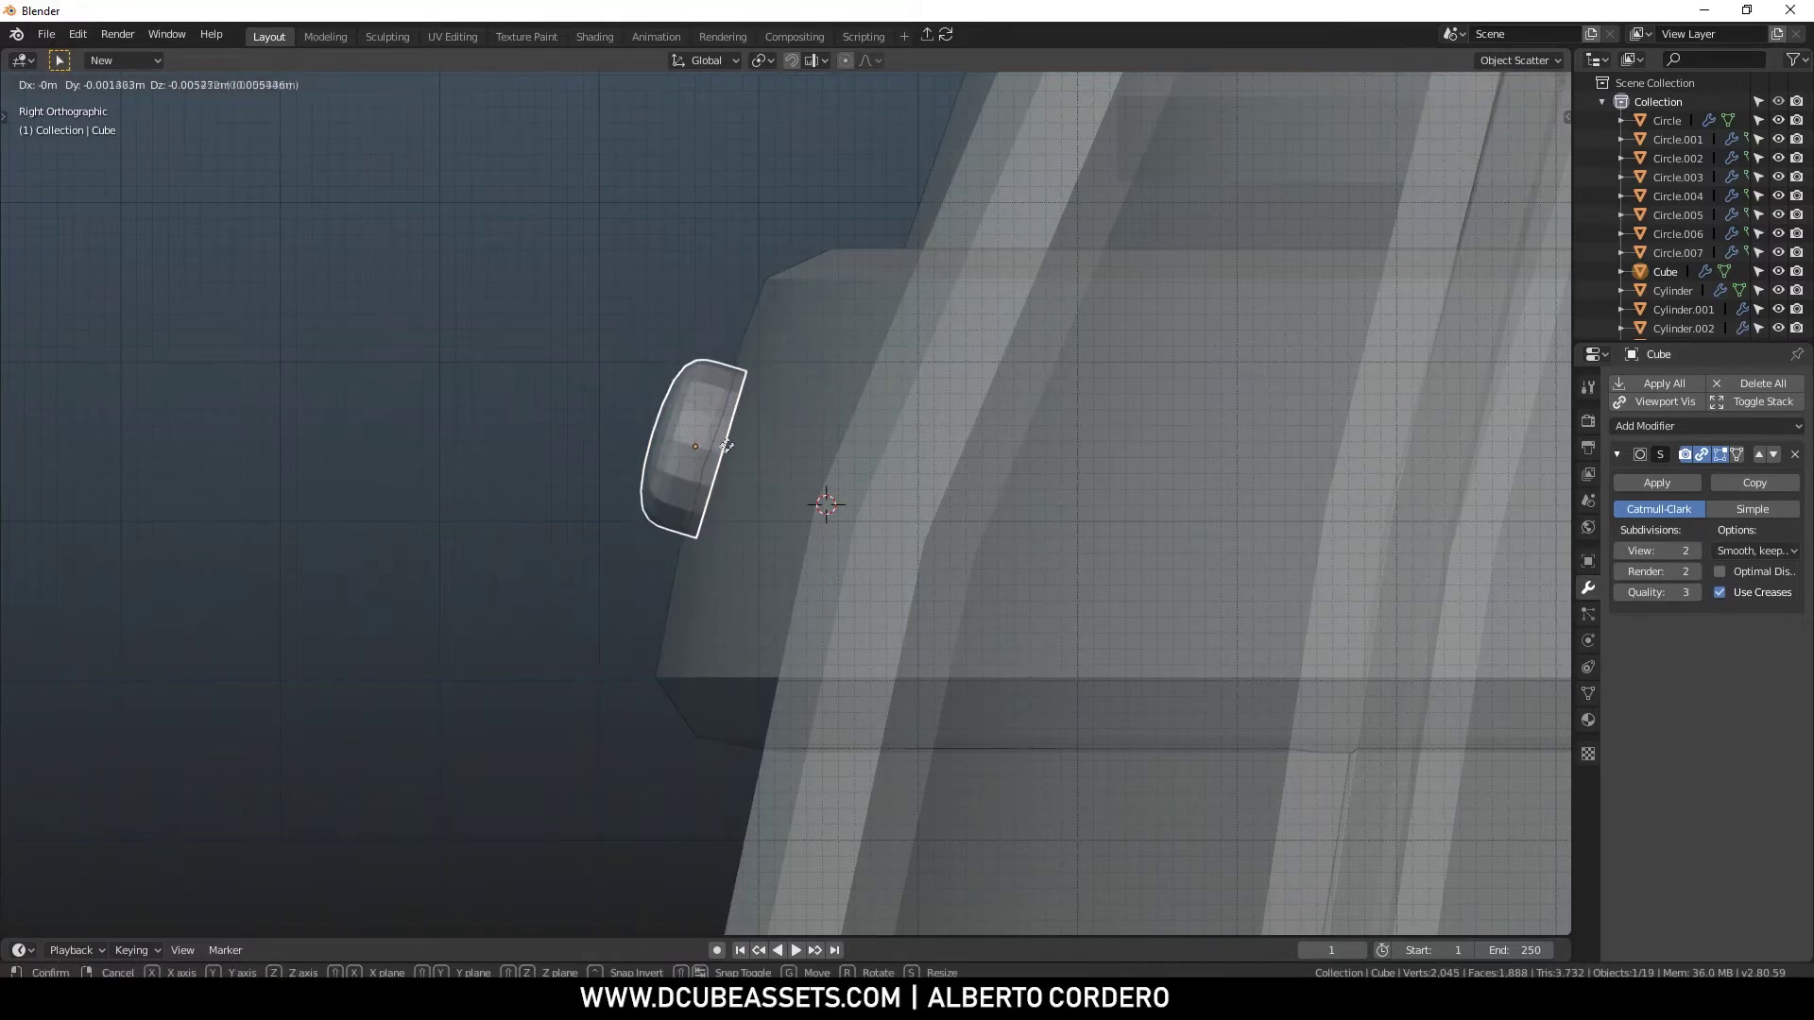
pyautogui.click(666, 672)
pyautogui.keyDown('shift'); pyautogui.moveTo(774, 389); pyautogui.dragTo(726, 366, button='middle'); pyautogui.keyUp('shift')
pyautogui.press('r')
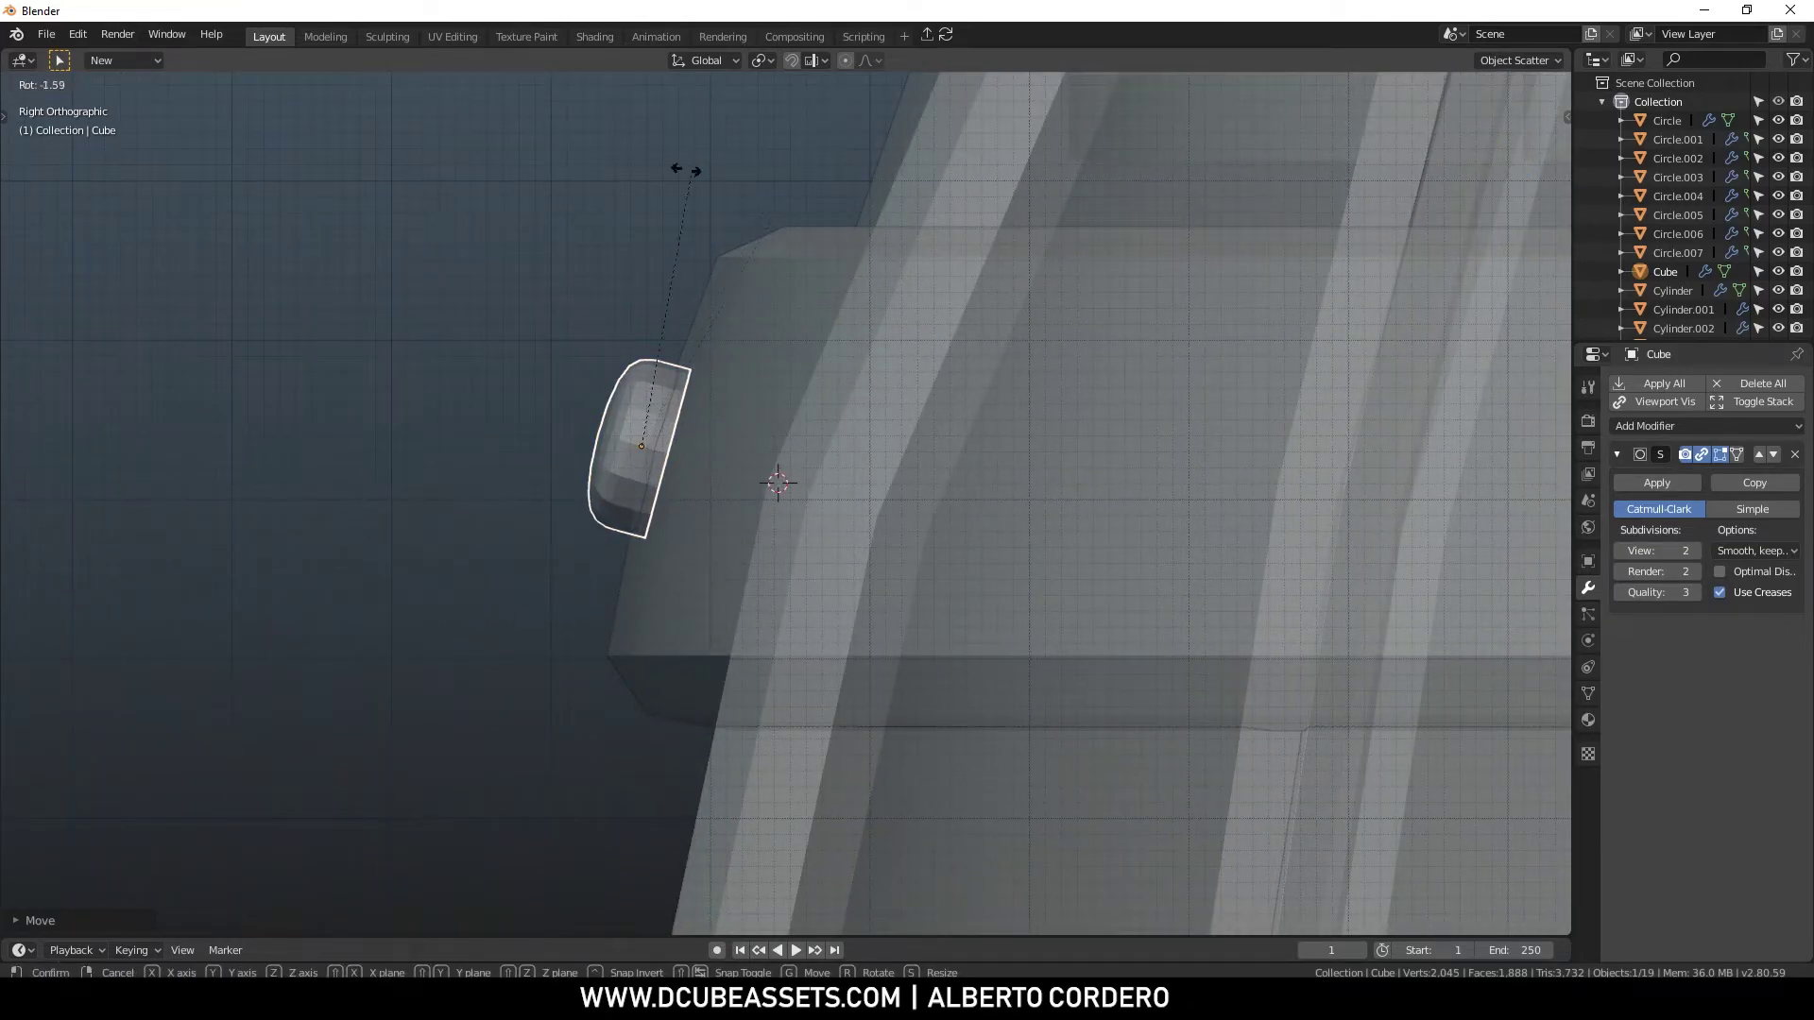
pyautogui.click(671, 174)
pyautogui.scroll(-4, 682, 227)
pyautogui.moveTo(688, 236); pyautogui.dragTo(766, 469, button='middle')
pyautogui.scroll(-4, 833, 321)
pyautogui.hotkey('alt', 'z')
pyautogui.rightClick(946, 360)
pyautogui.click(923, 356)
pyautogui.scroll(-3, 765, 470)
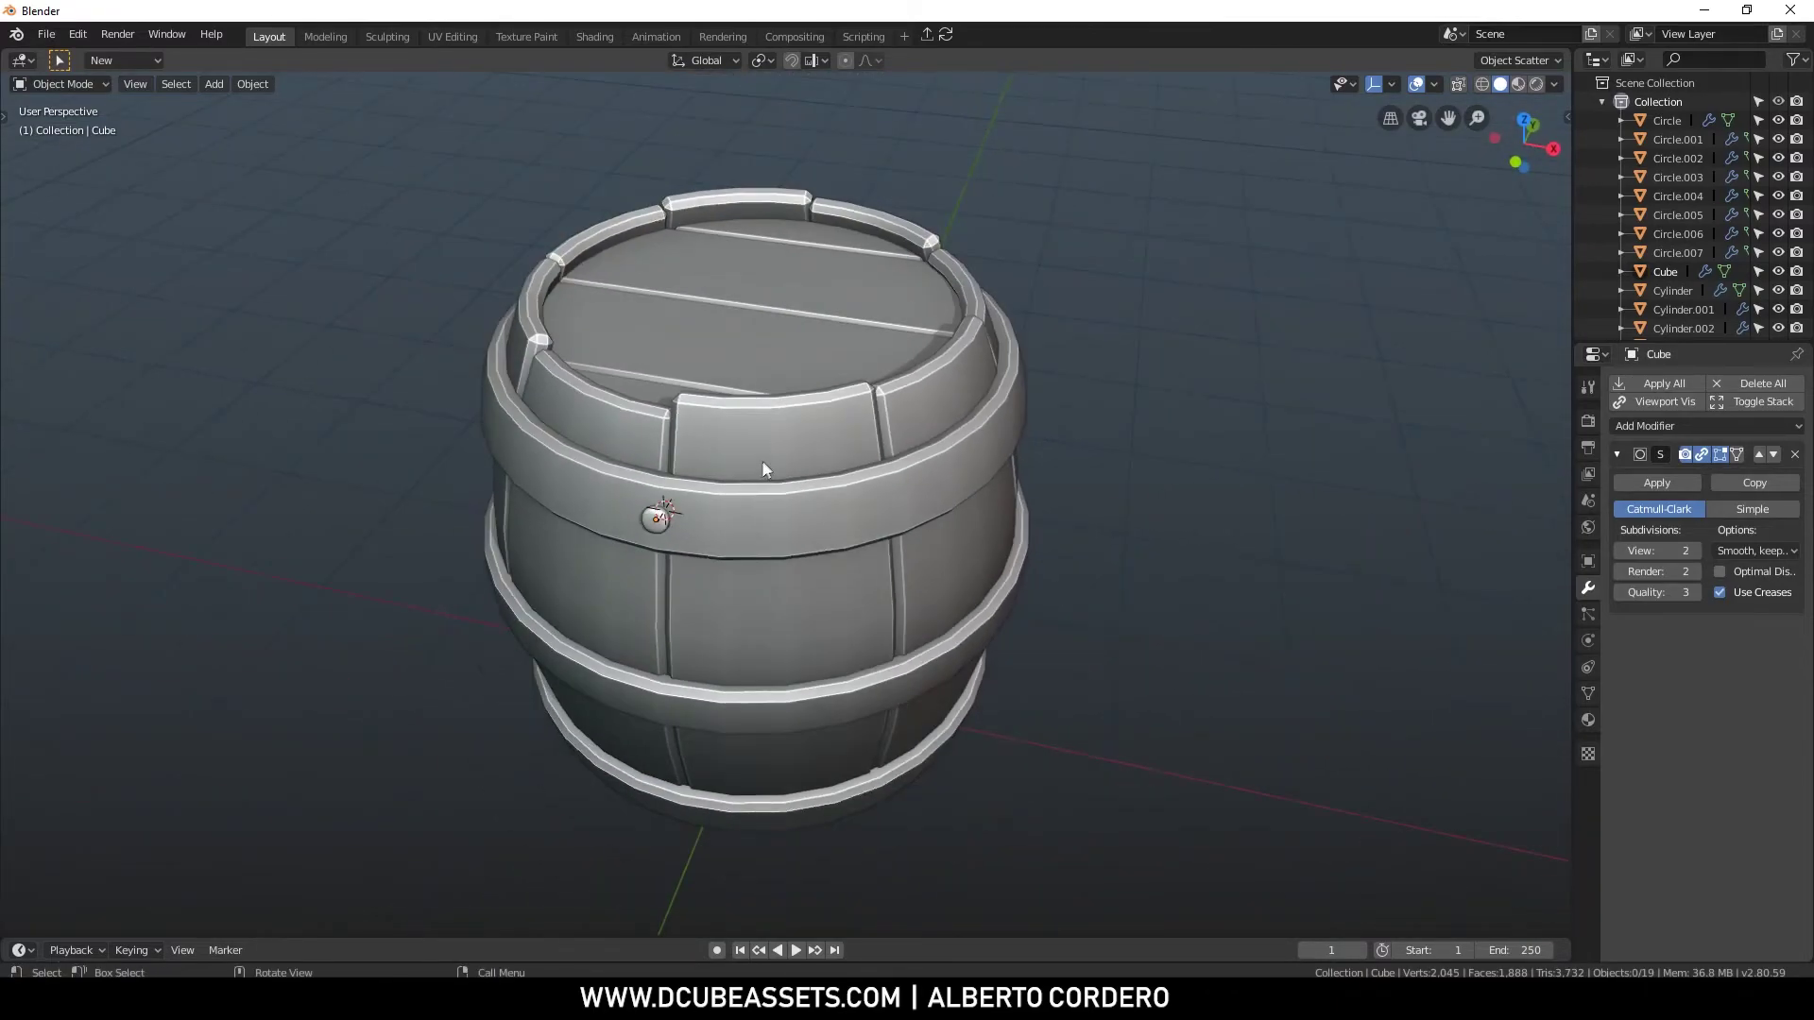
# Add a Mirror modifier to the rivet with the upper band (Cylinder.001) as the mirror object
pyautogui.moveTo(770, 349); pyautogui.dragTo(792, 436, button='middle')
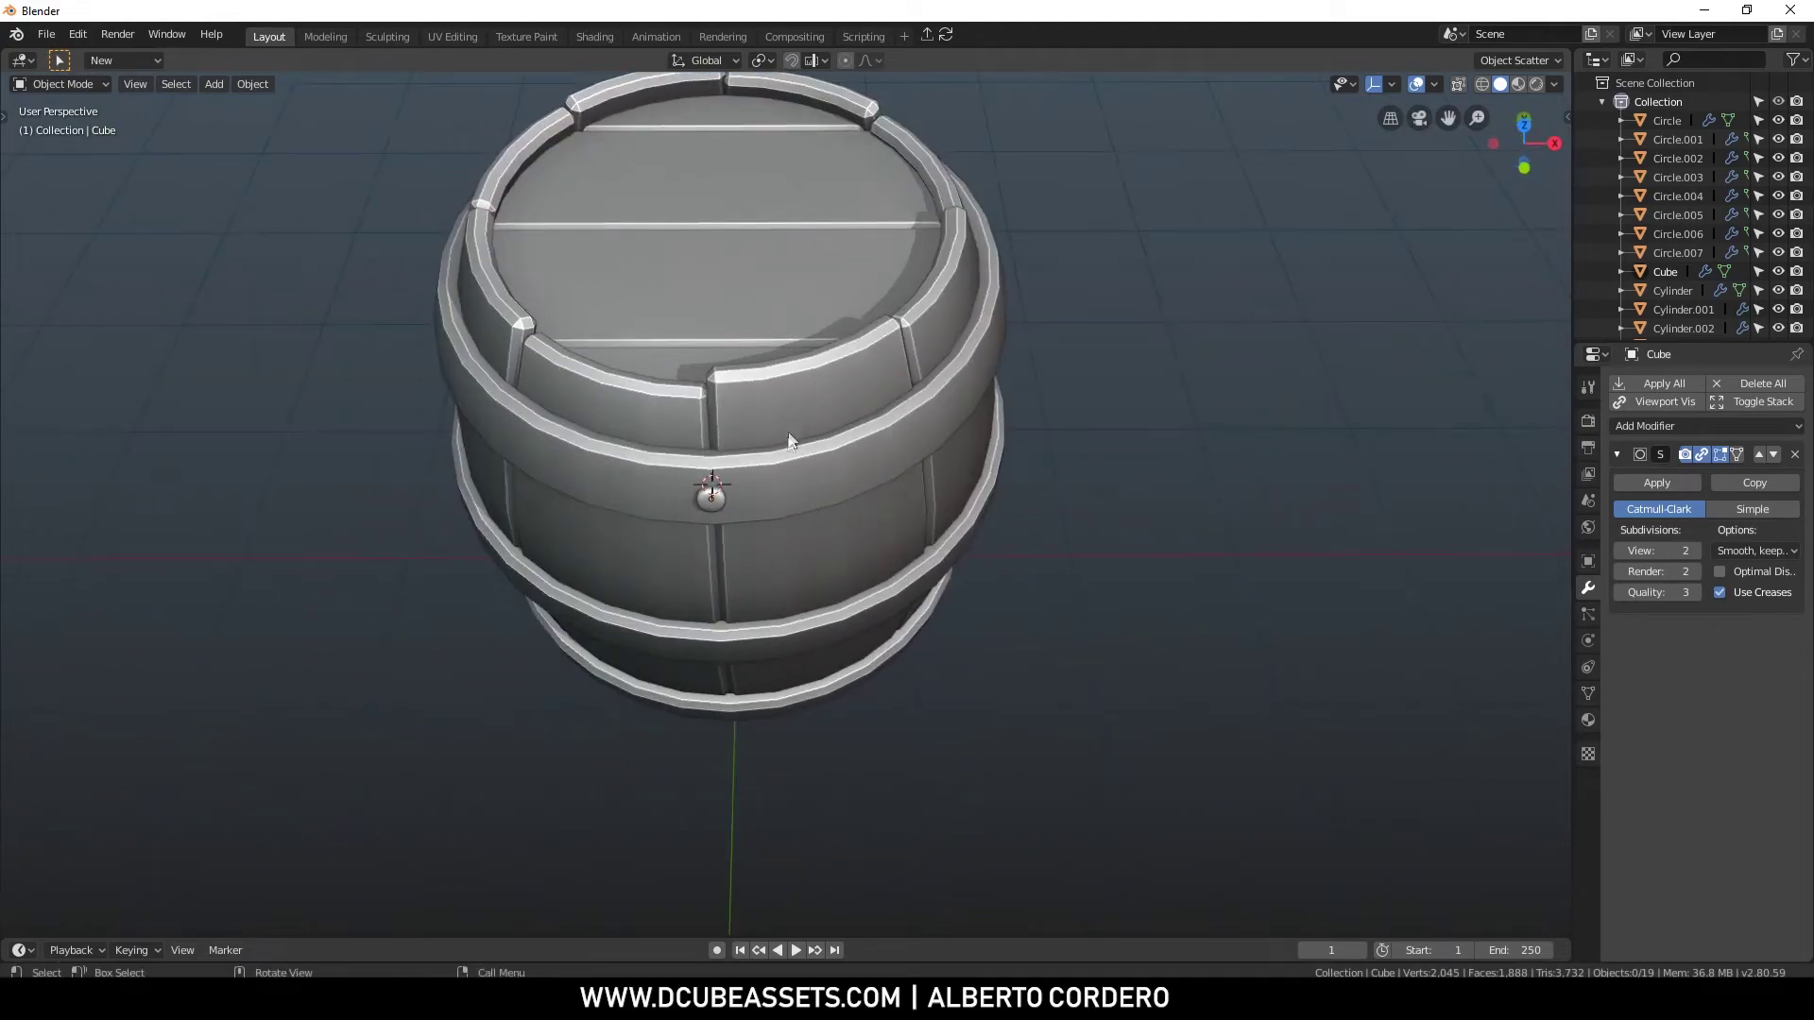
pyautogui.press('KP_7')
pyautogui.scroll(-2, 782, 470)
pyautogui.moveTo(846, 459); pyautogui.dragTo(928, 393, button='middle')
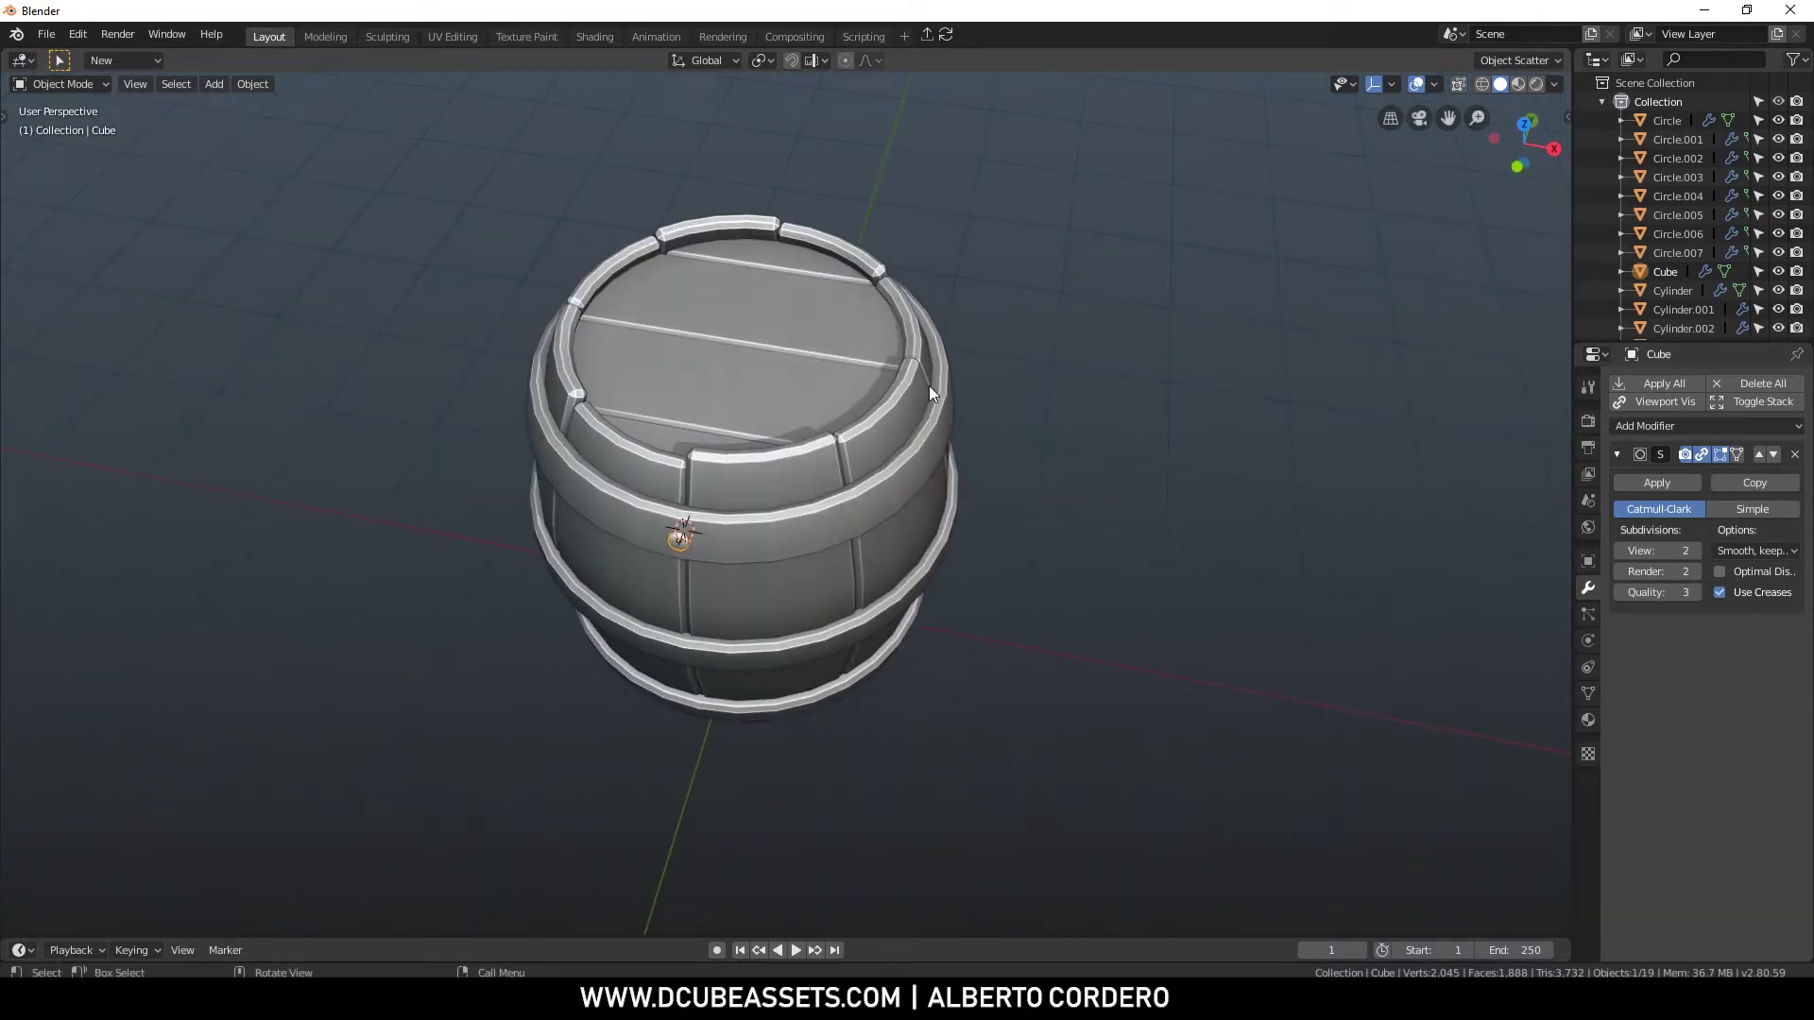
pyautogui.press('space')
pyautogui.moveTo(929, 393)
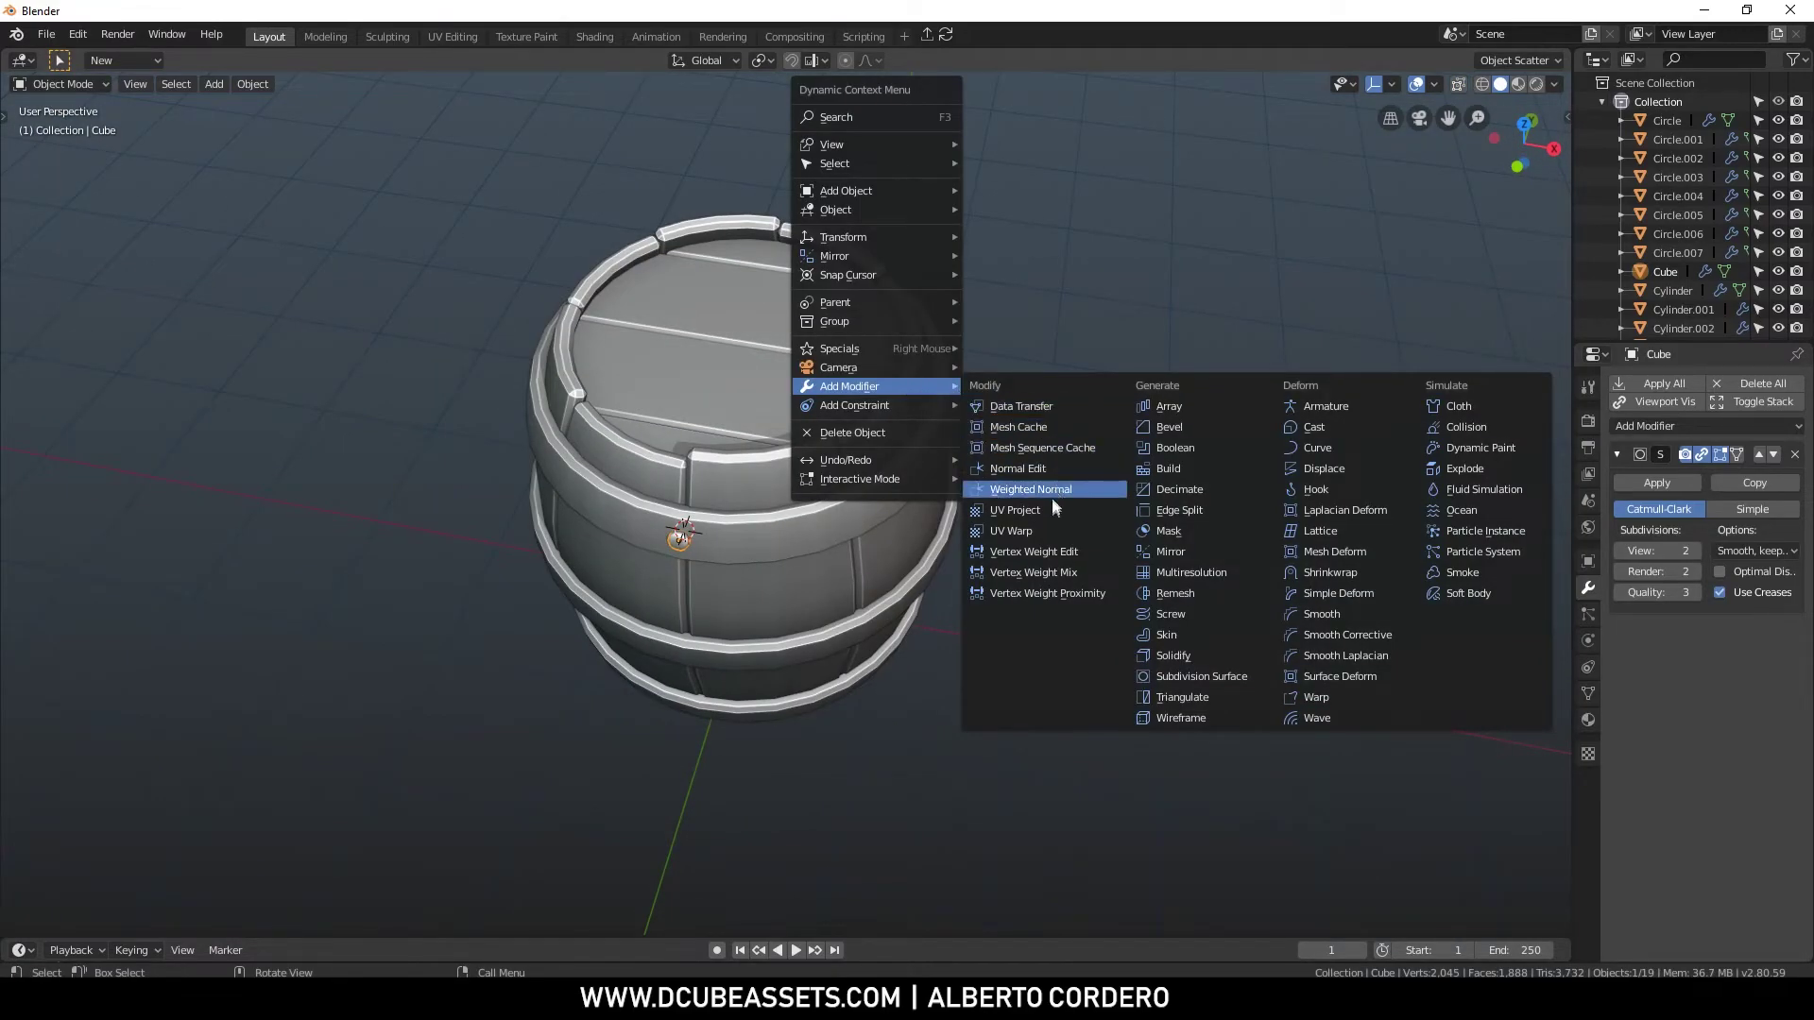
pyautogui.click(1178, 551)
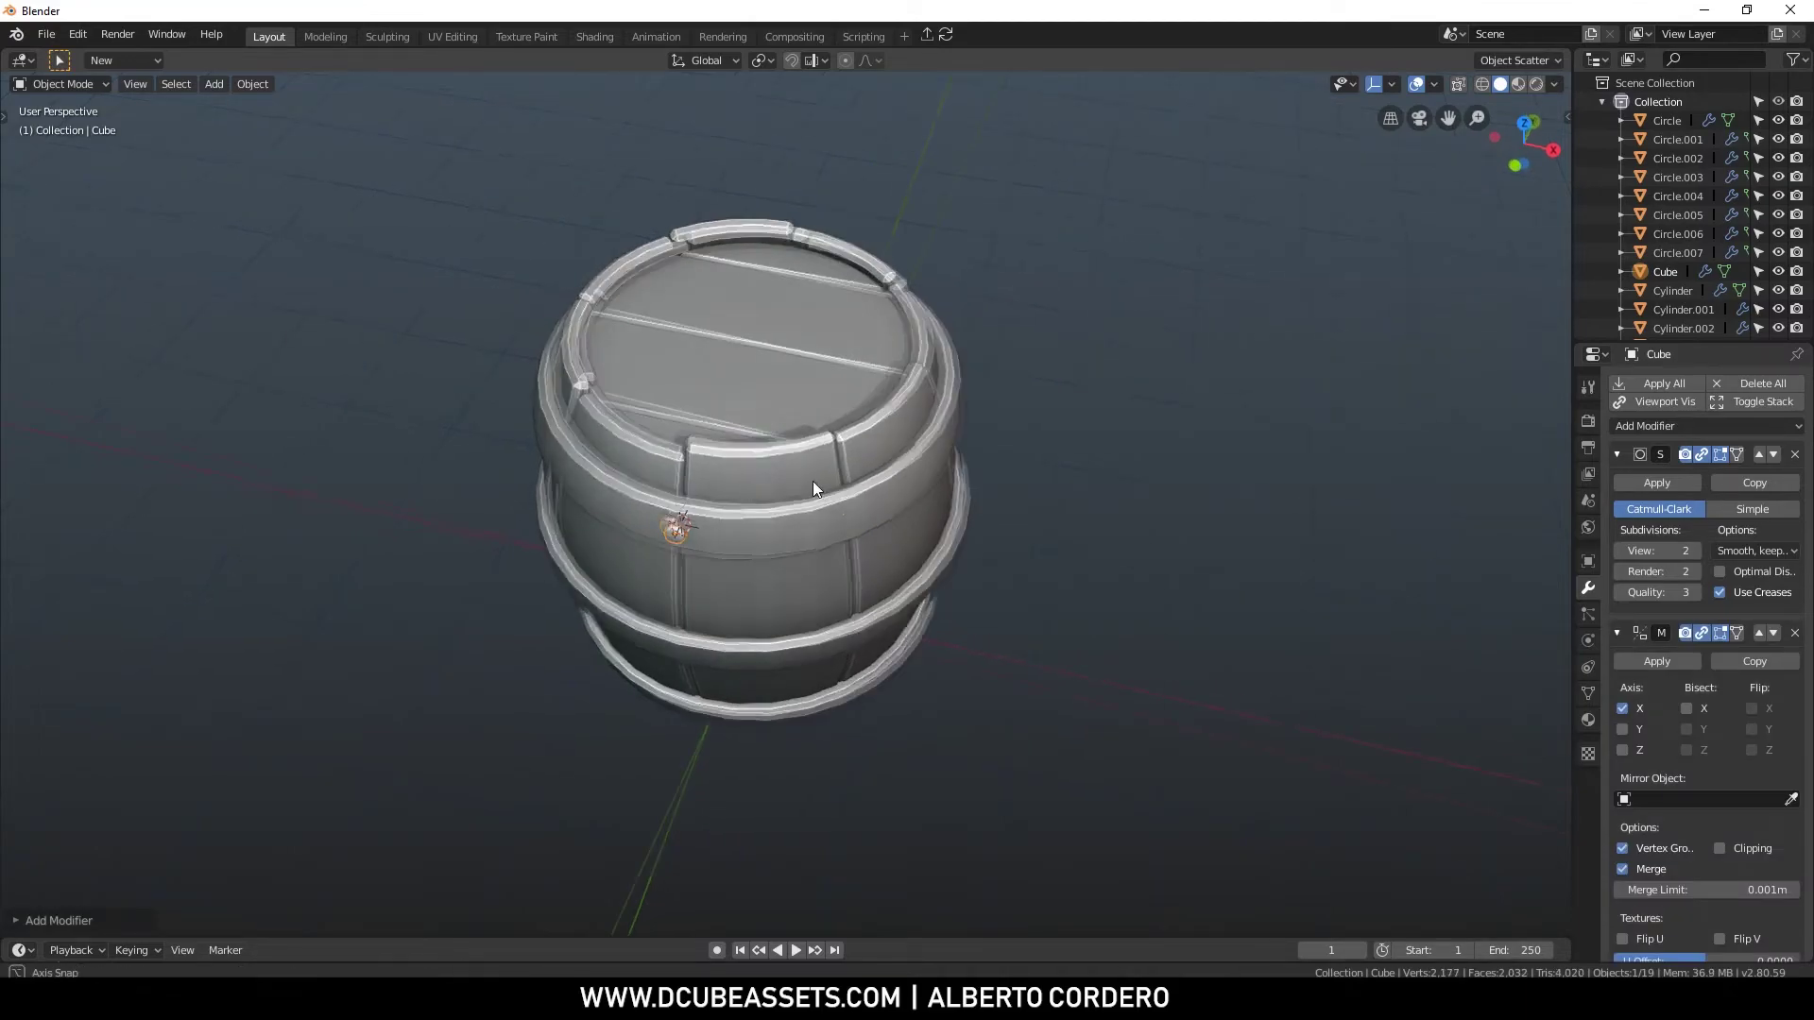
pyautogui.click(1616, 455)
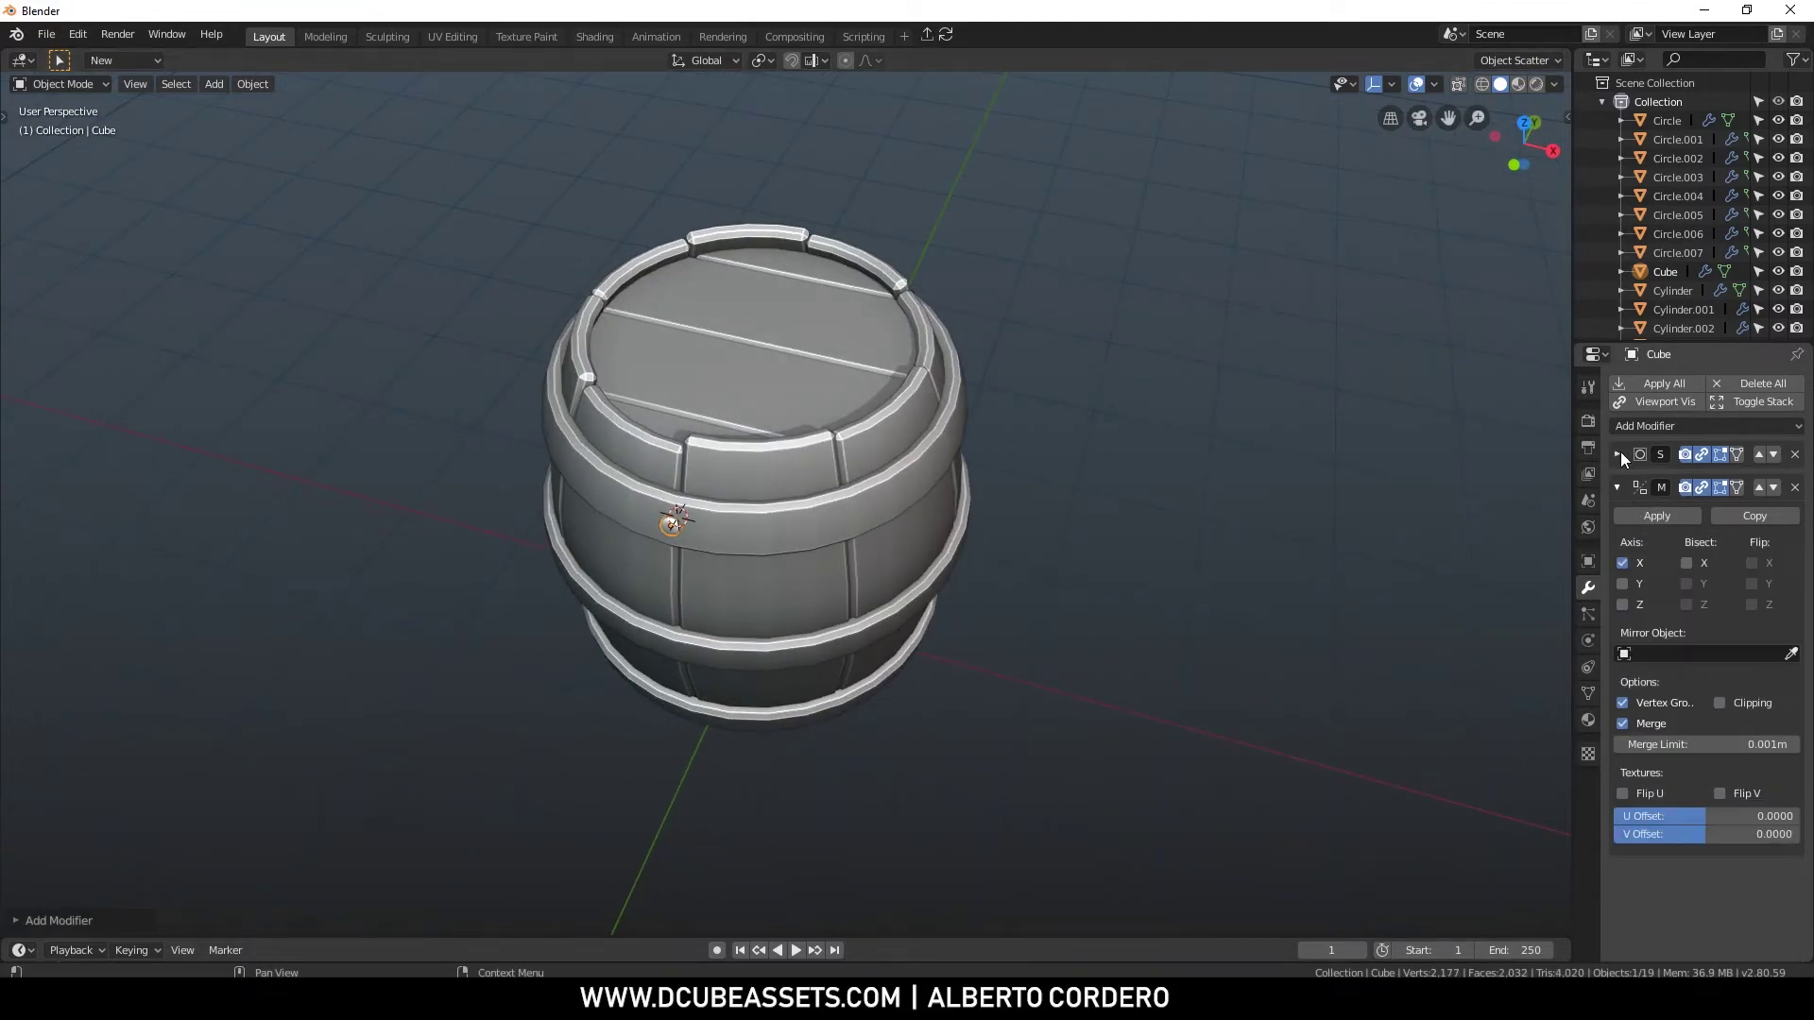
pyautogui.click(1790, 654)
pyautogui.click(1028, 376)
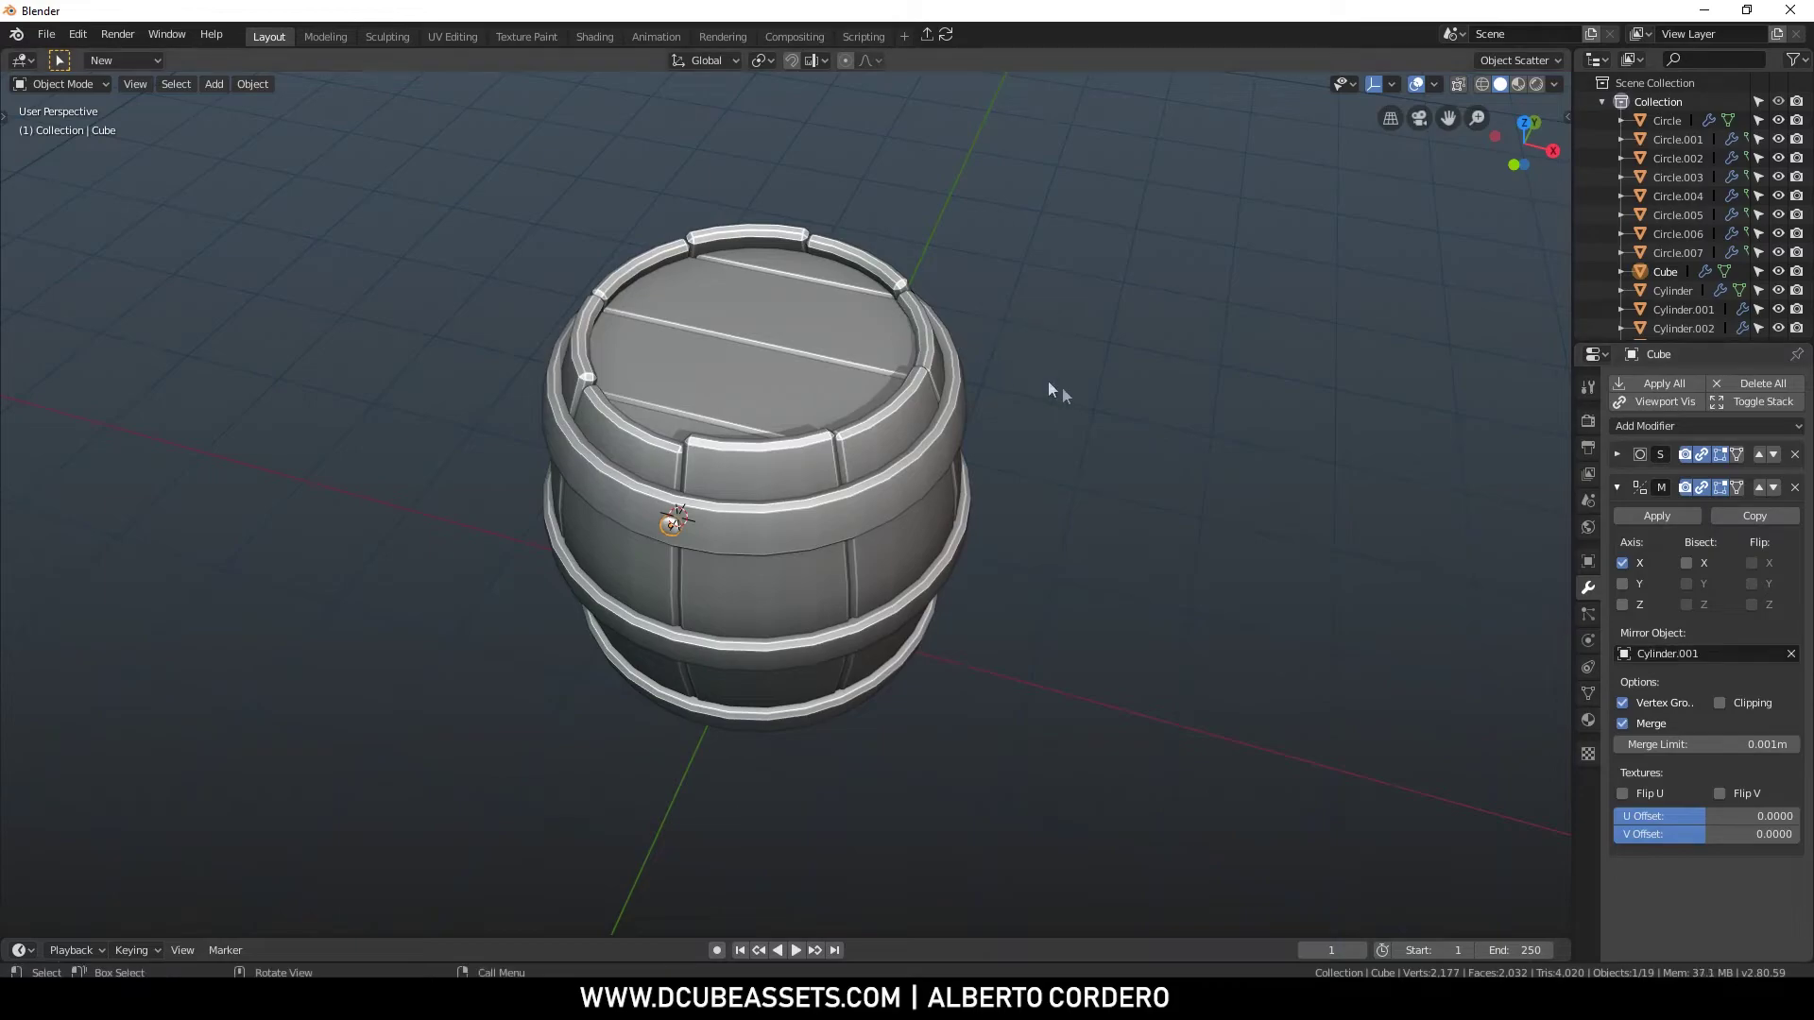
pyautogui.moveTo(1068, 393); pyautogui.dragTo(1515, 563, button='middle')
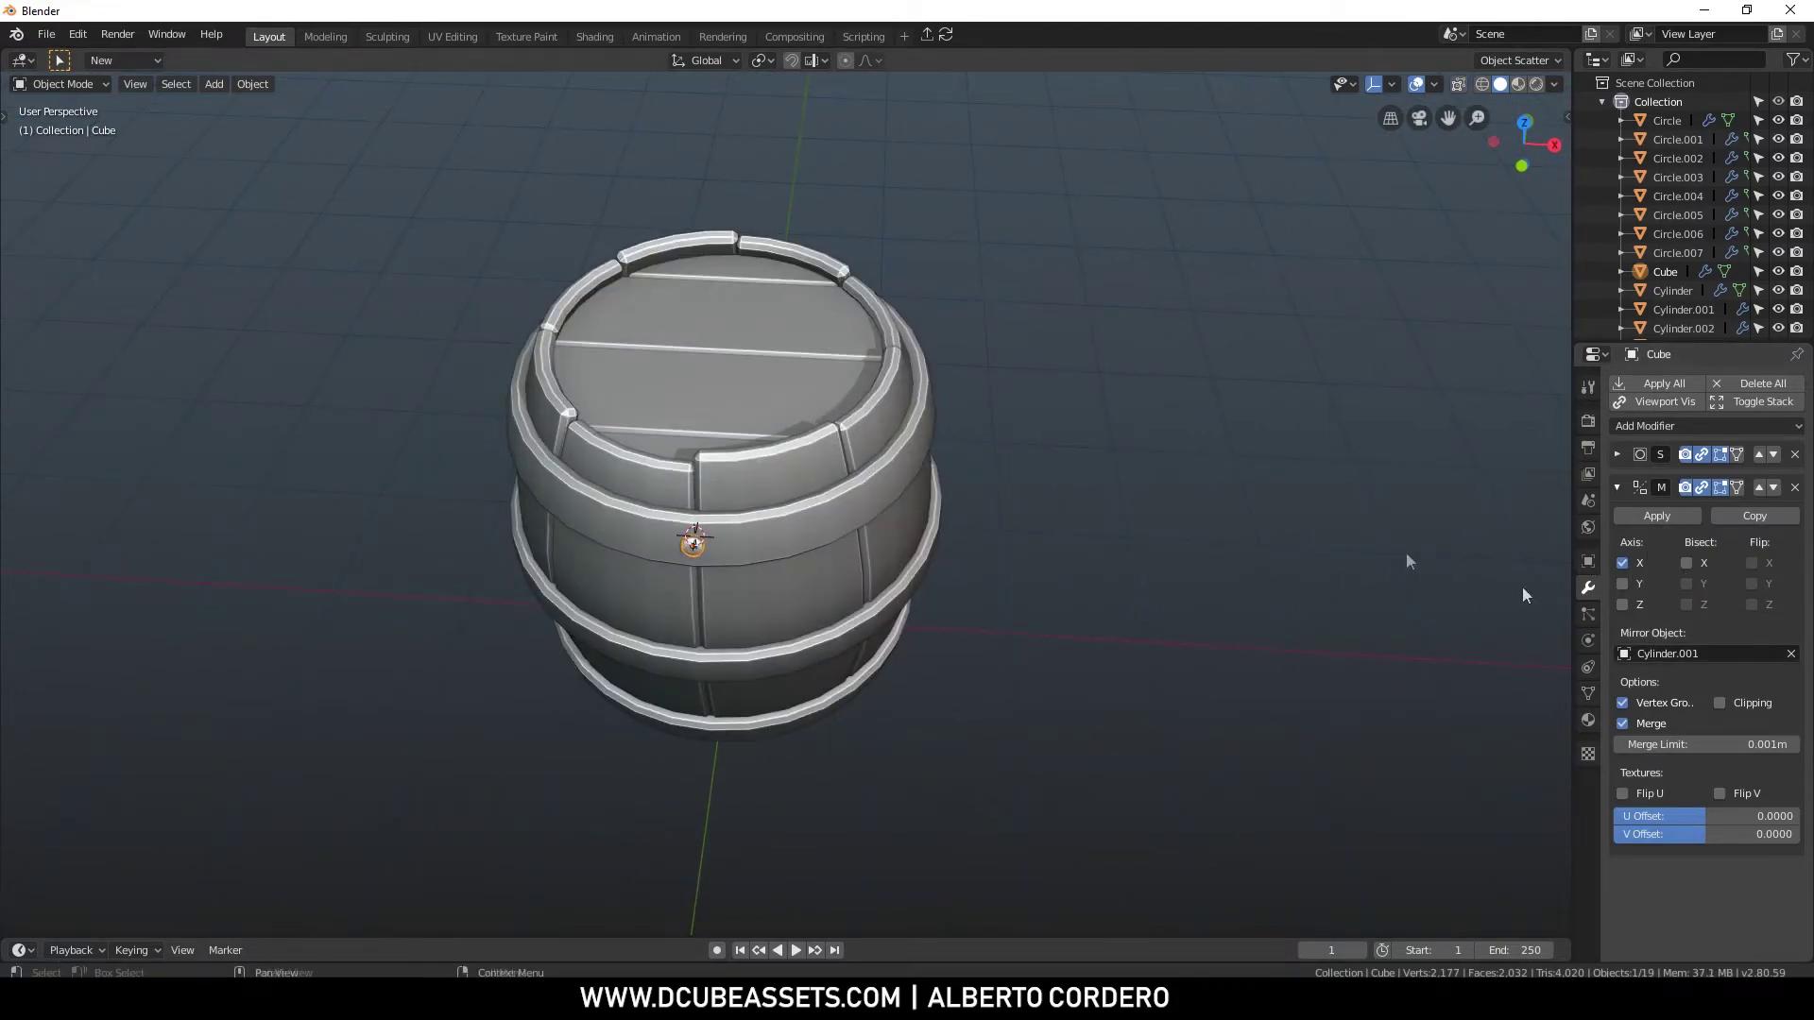
pyautogui.click(930, 382)
pyautogui.hotkey('alt', 'z')
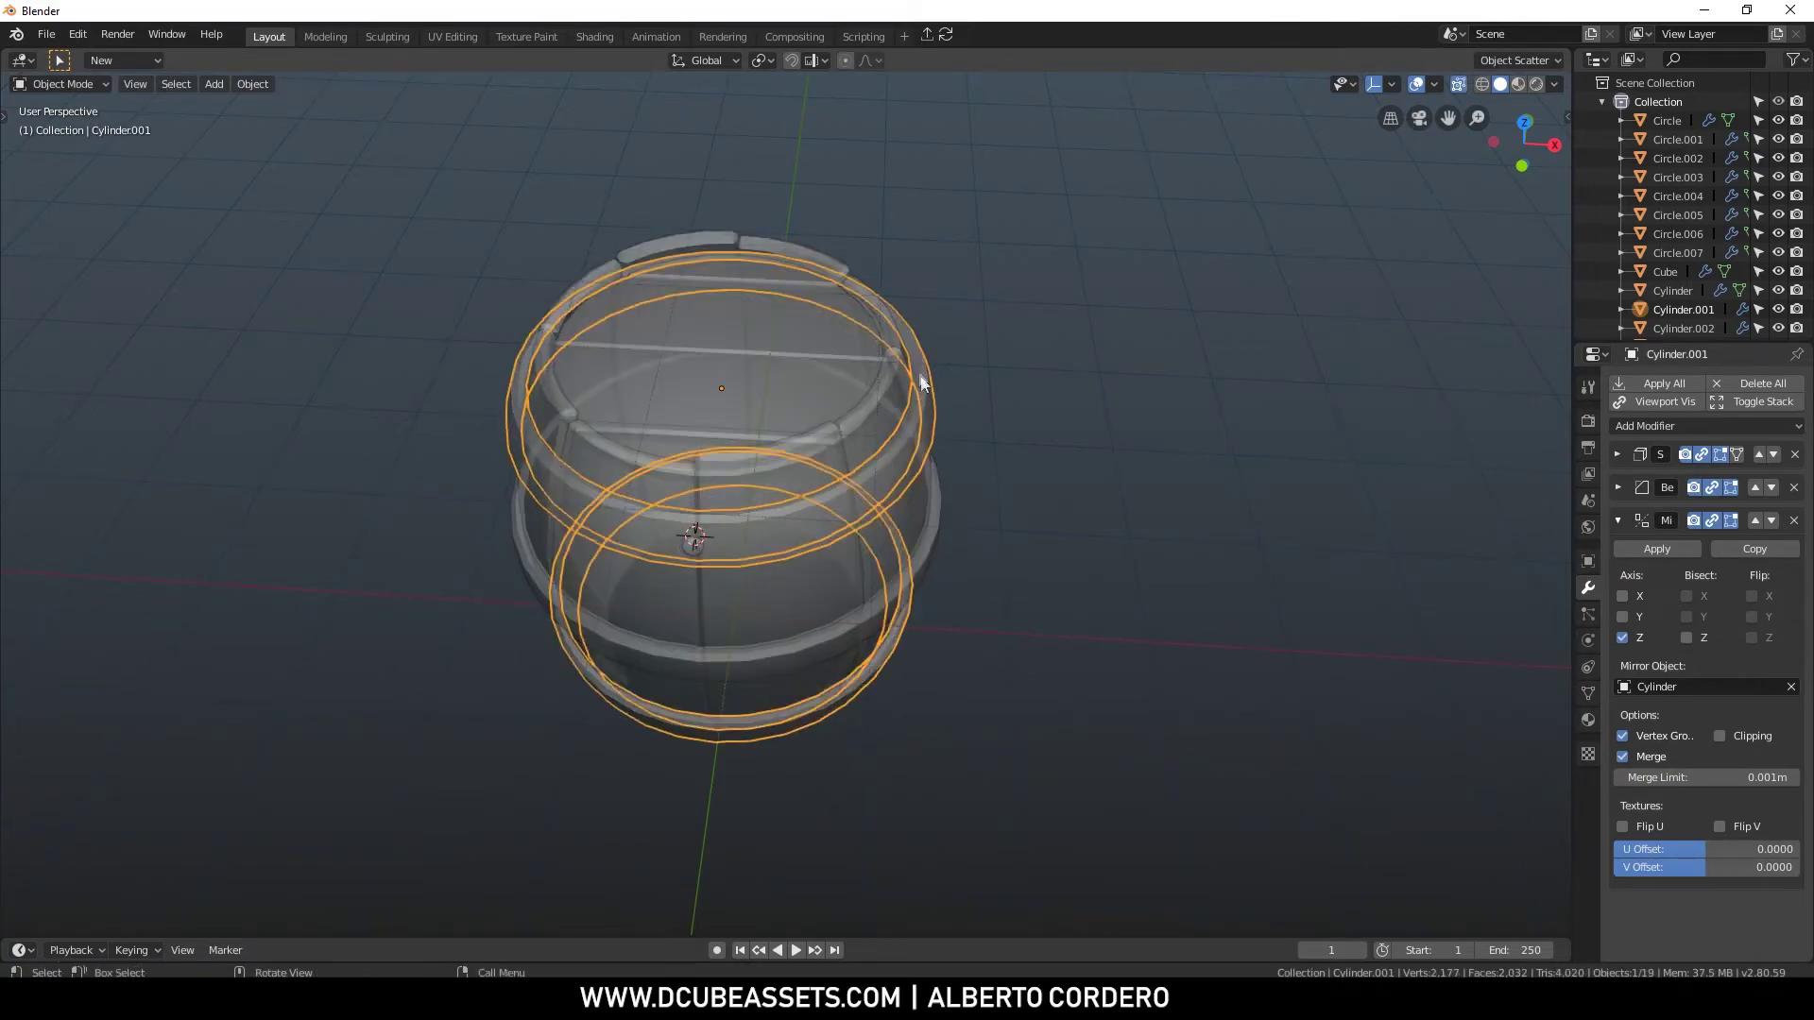
pyautogui.click(1625, 617)
pyautogui.click(1639, 618)
pyautogui.hotkey('alt', 'z')
# Set the rivet's Mirror modifier to the Y axis only and check the mirrored copy from above in X-ray
pyautogui.click(693, 550)
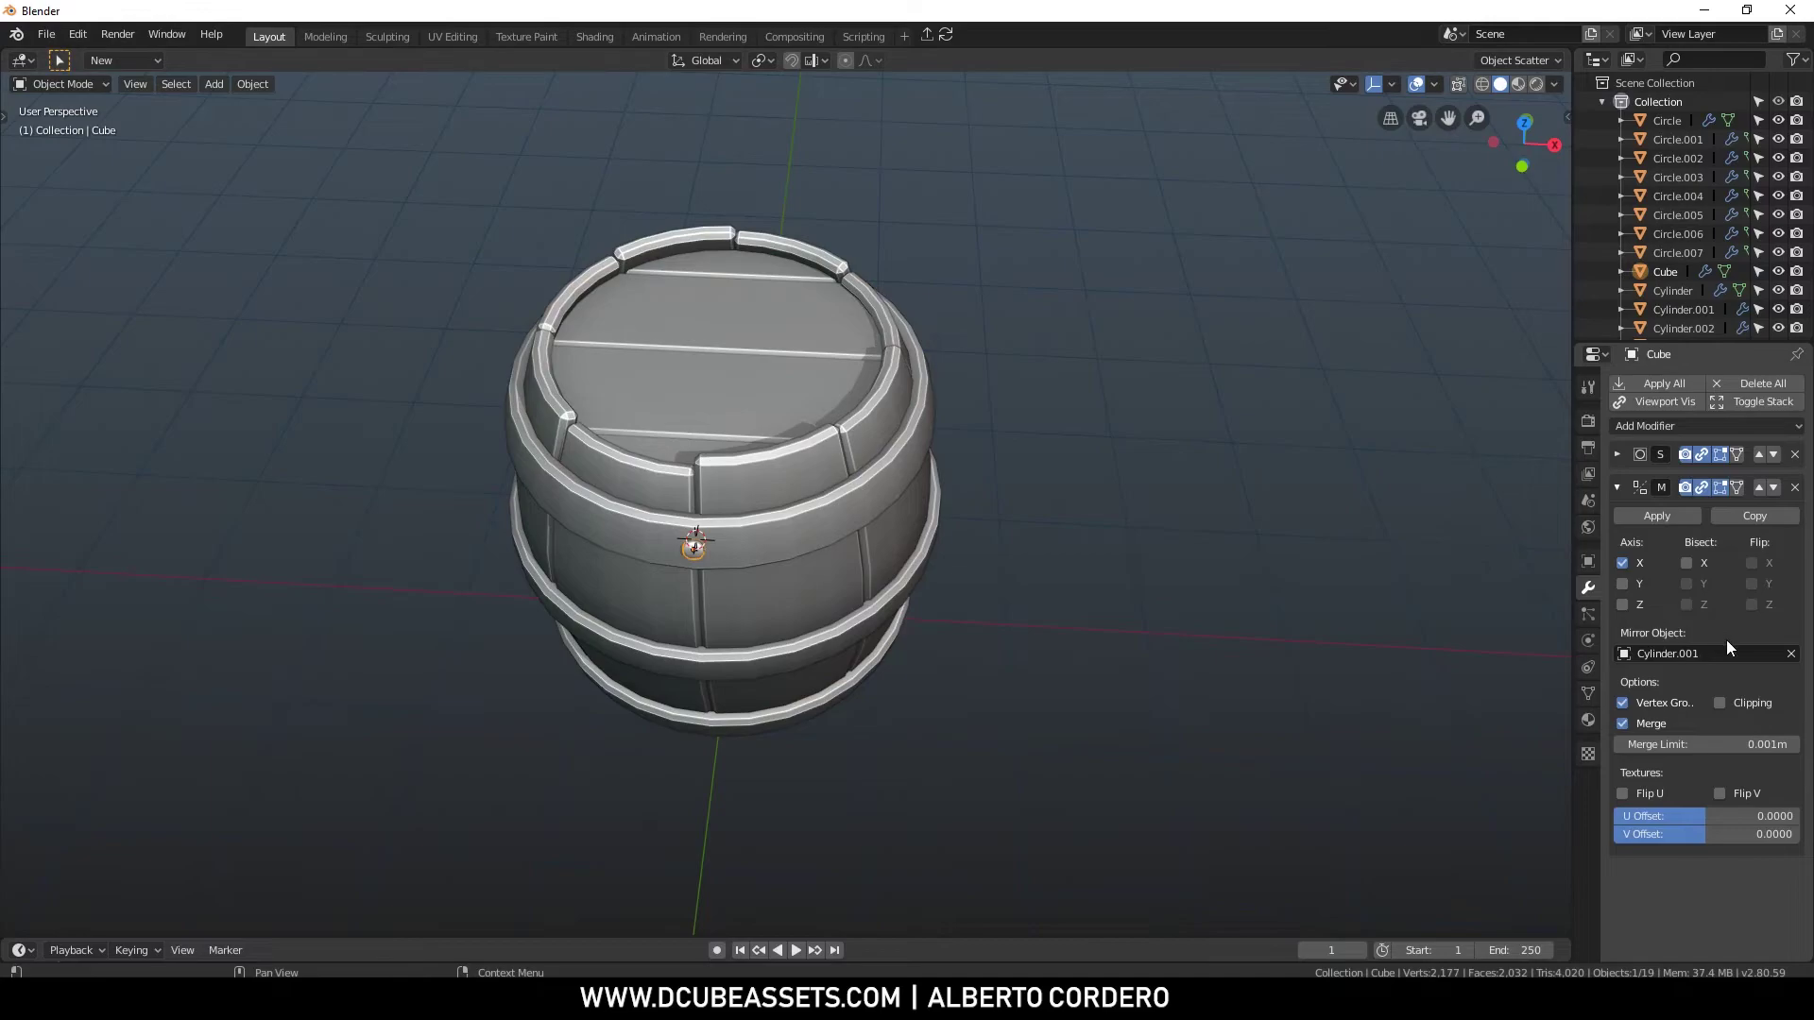
pyautogui.click(1624, 563)
pyautogui.hotkey('alt', 'z')
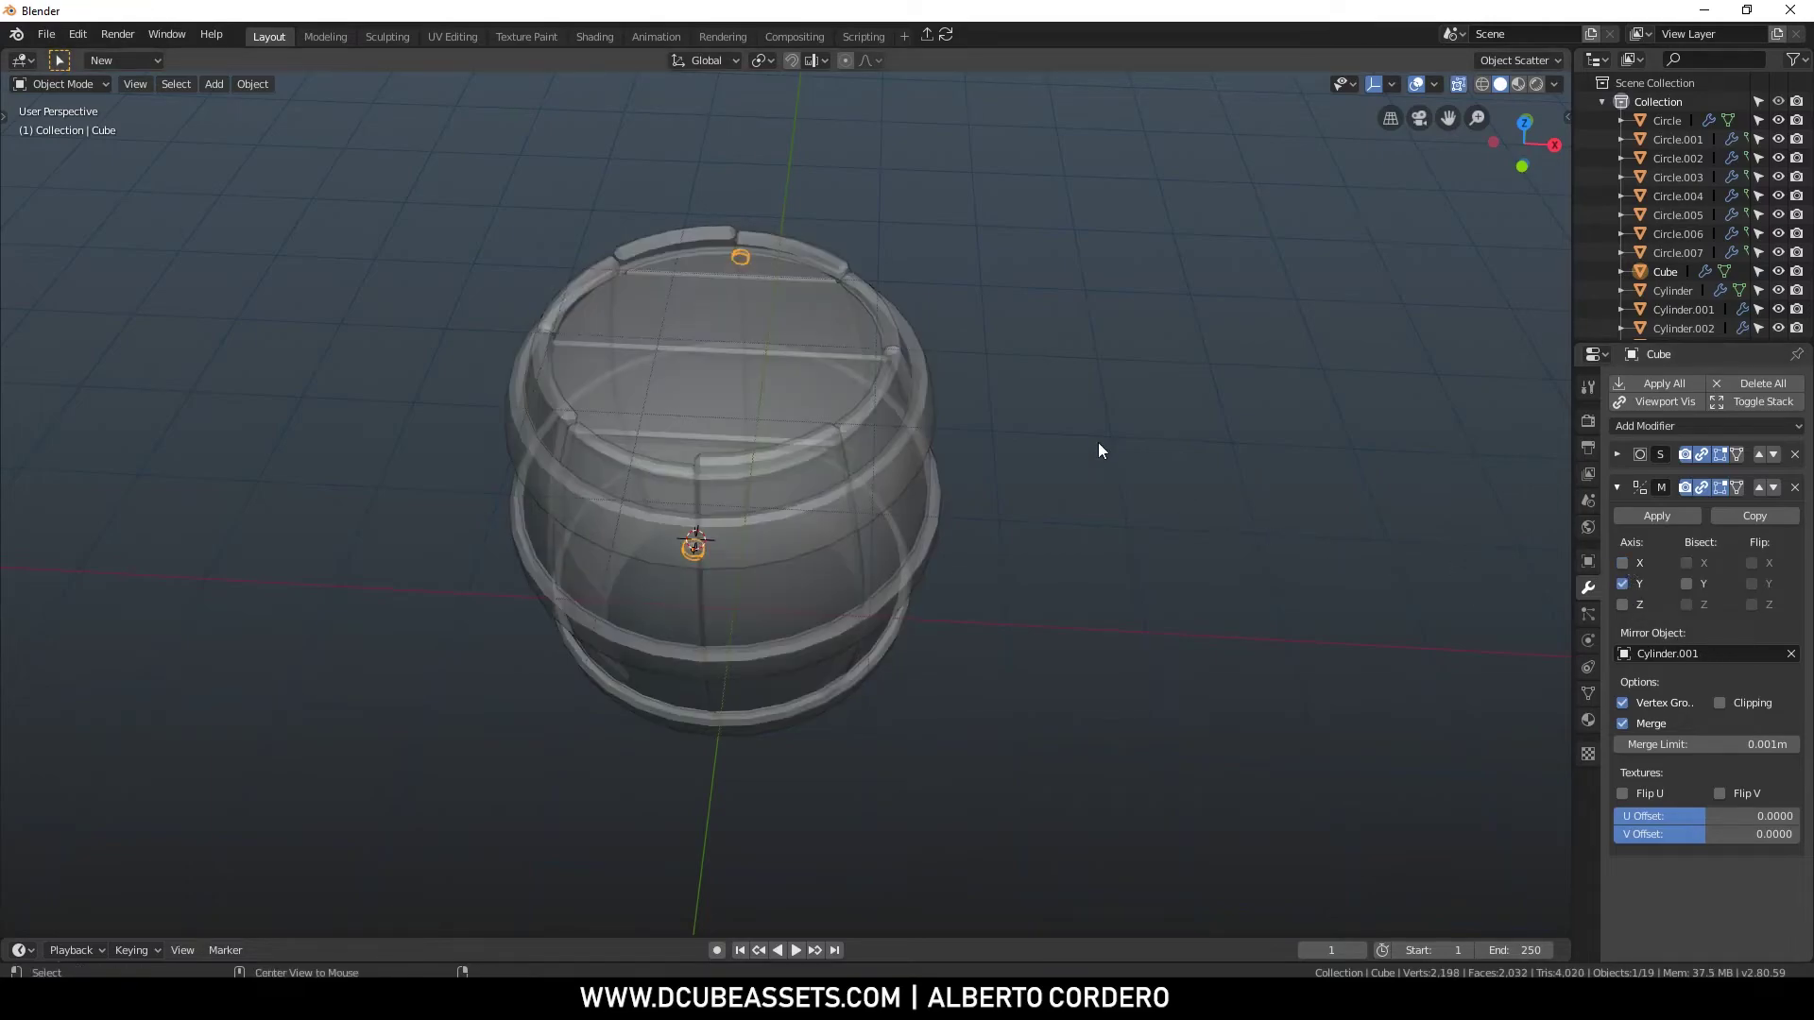
pyautogui.press('KP_7')
pyautogui.hotkey('alt', 'z')
pyautogui.moveTo(1125, 494); pyautogui.dragTo(909, 321, button='middle')
pyautogui.press('KP_7')
pyautogui.hotkey('alt', 'z')
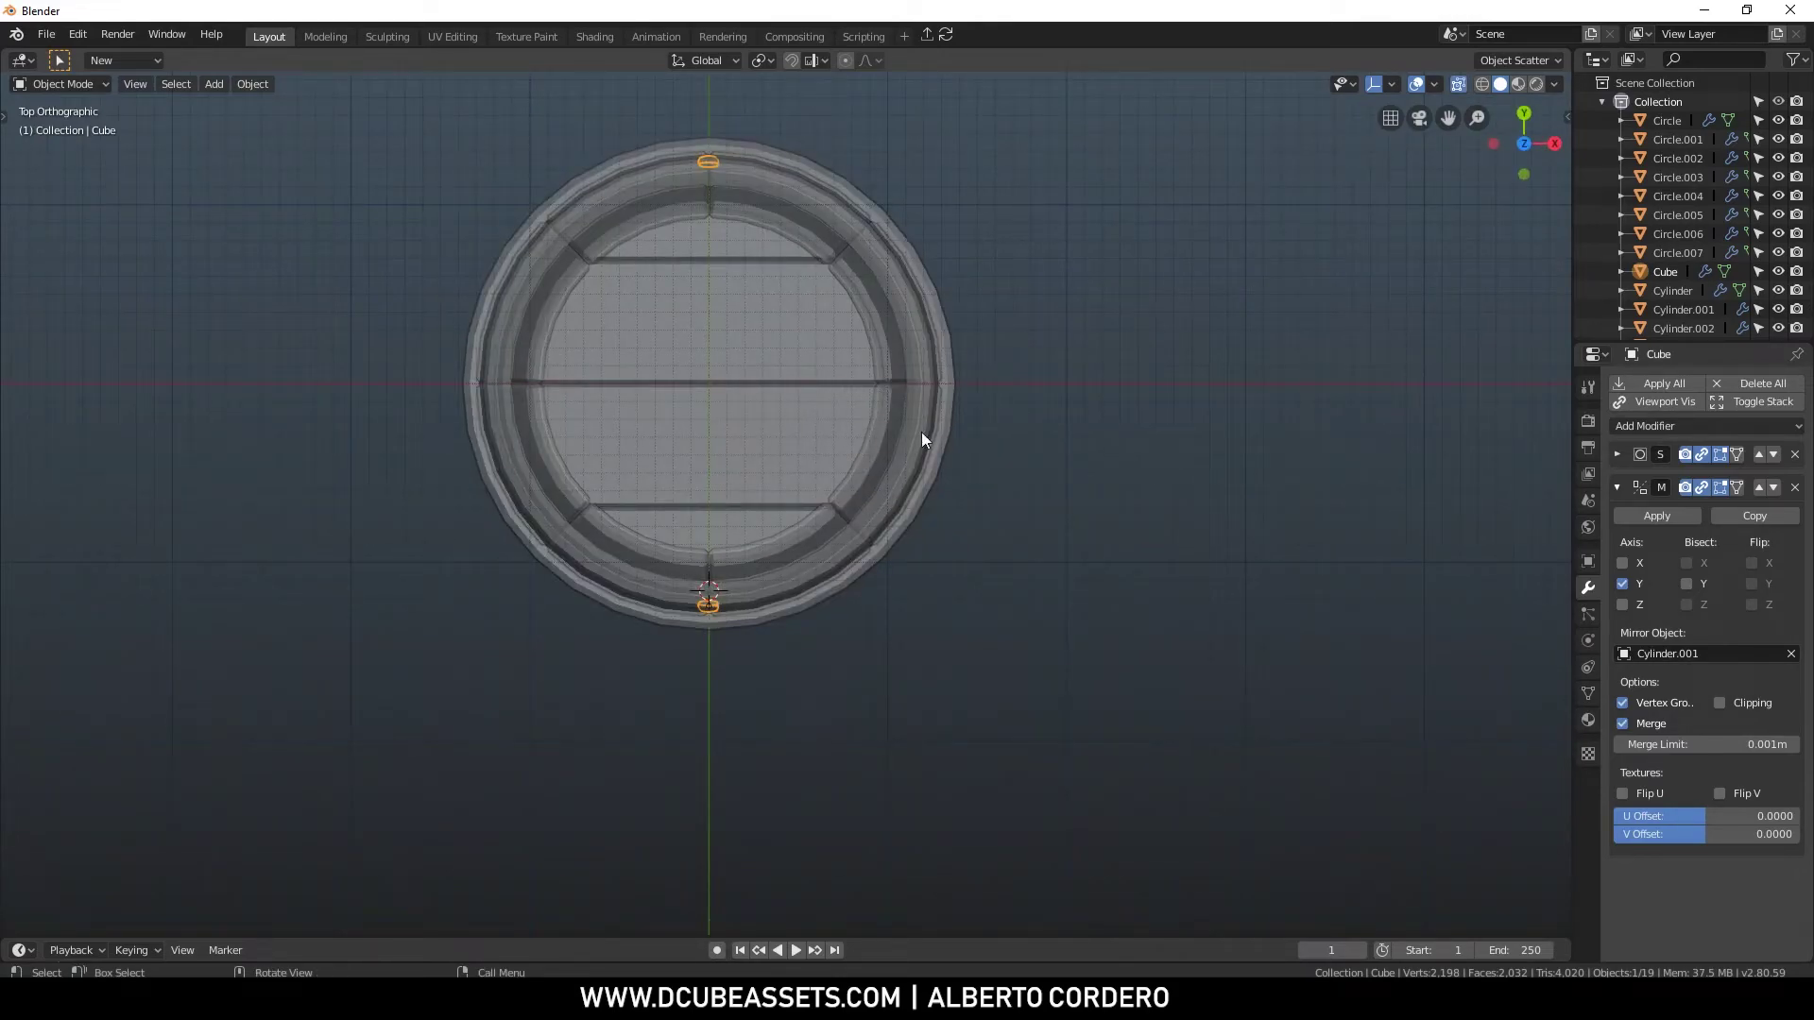
pyautogui.moveTo(971, 396); pyautogui.dragTo(949, 461, button='middle')
pyautogui.hotkey('alt', 'z')
# Snap the 3D cursor to the upper band's origin and set the pivot point to 3D Cursor
pyautogui.click(949, 461)
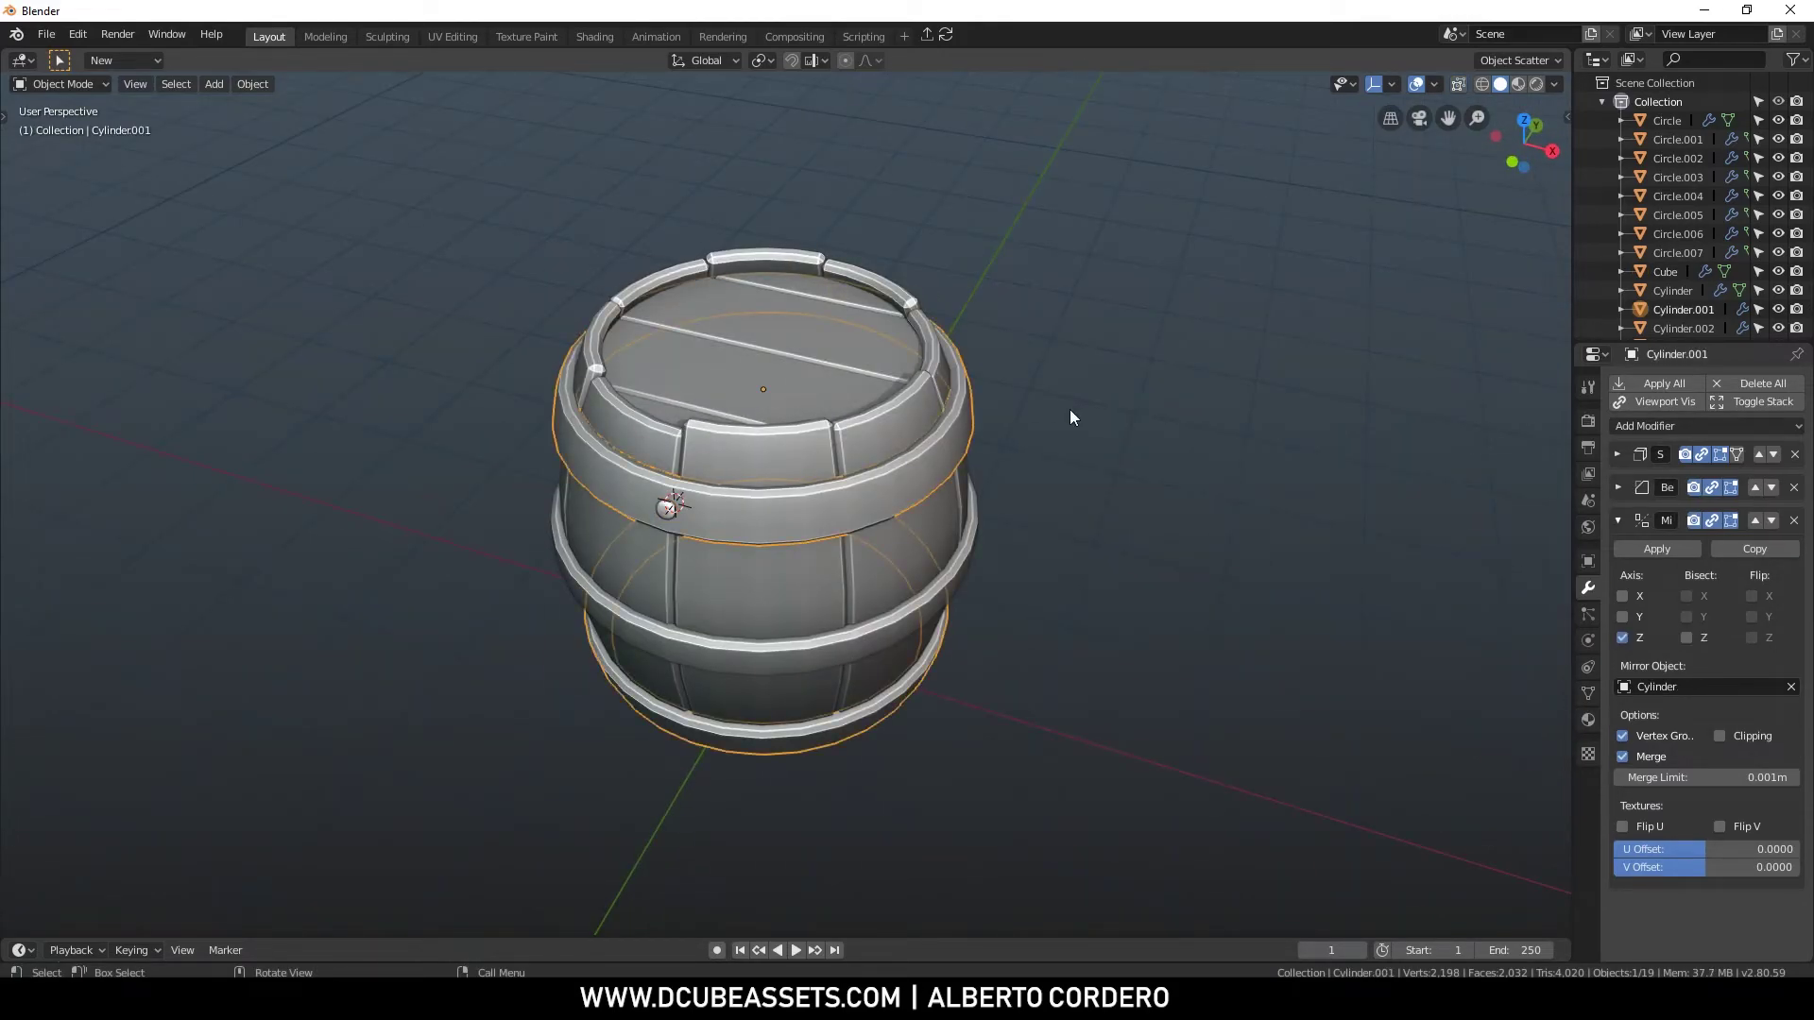
pyautogui.hotkey('shift', 's')
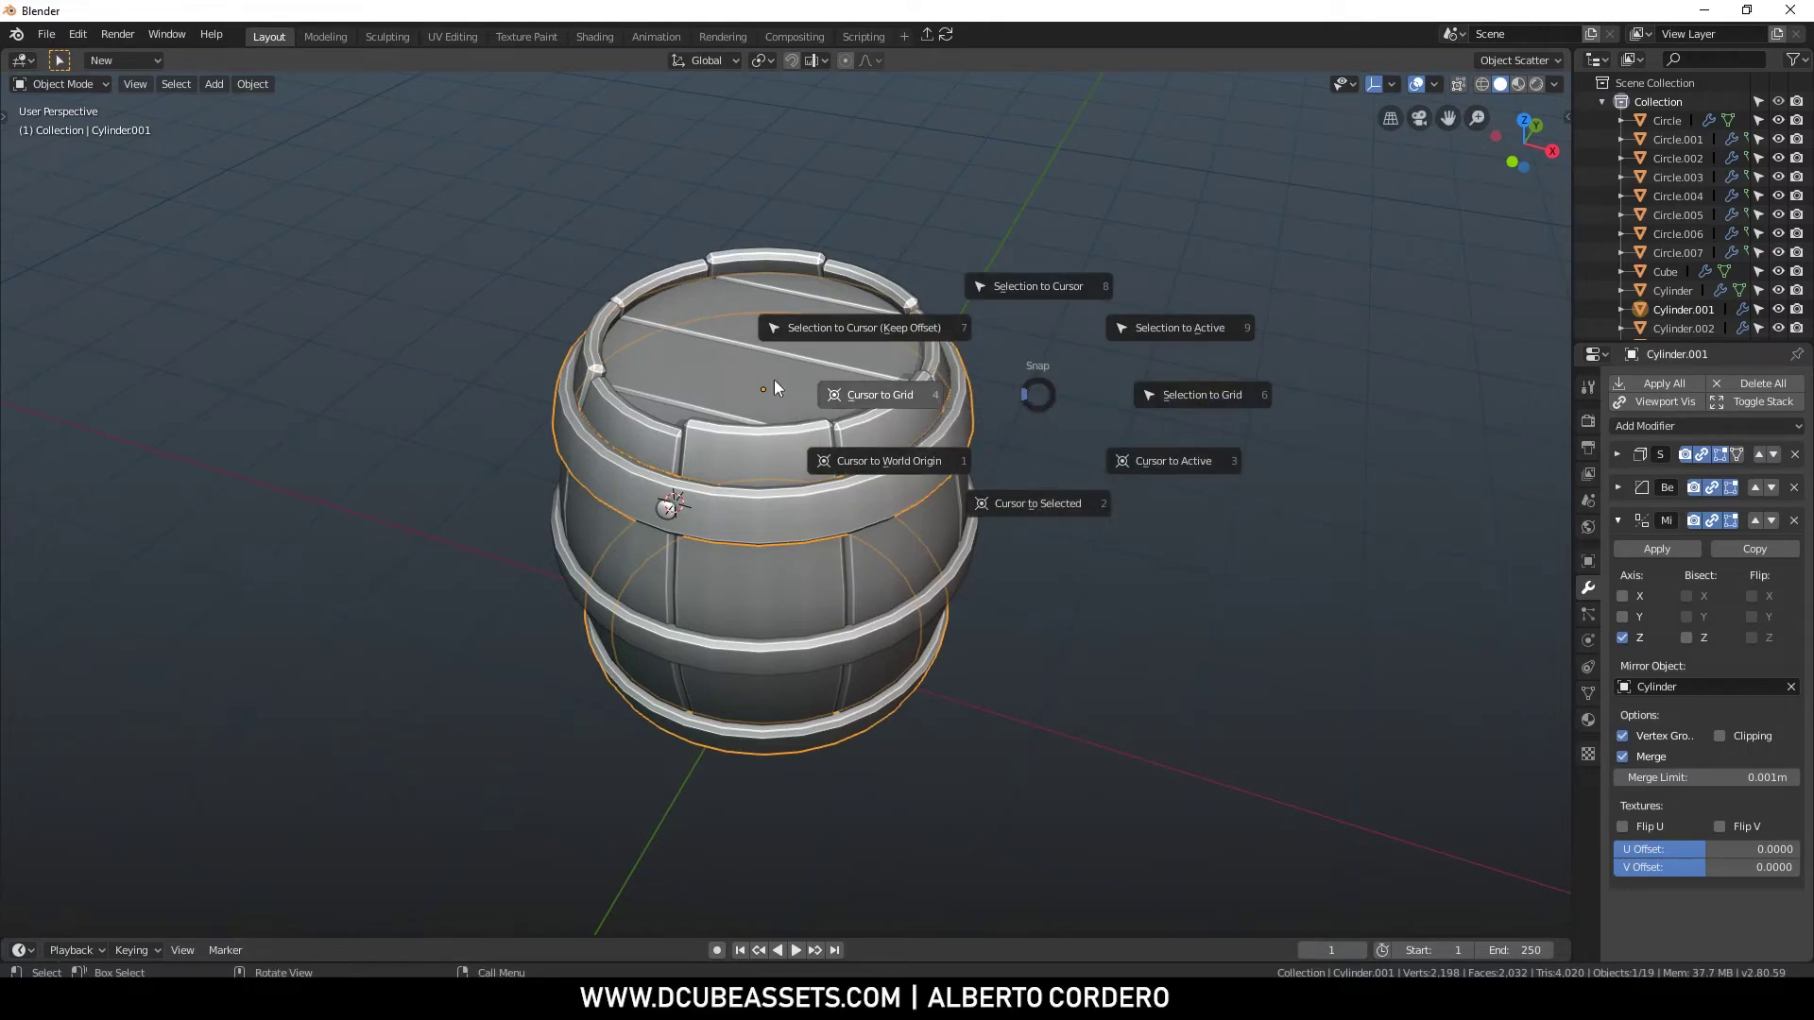
pyautogui.click(1024, 507)
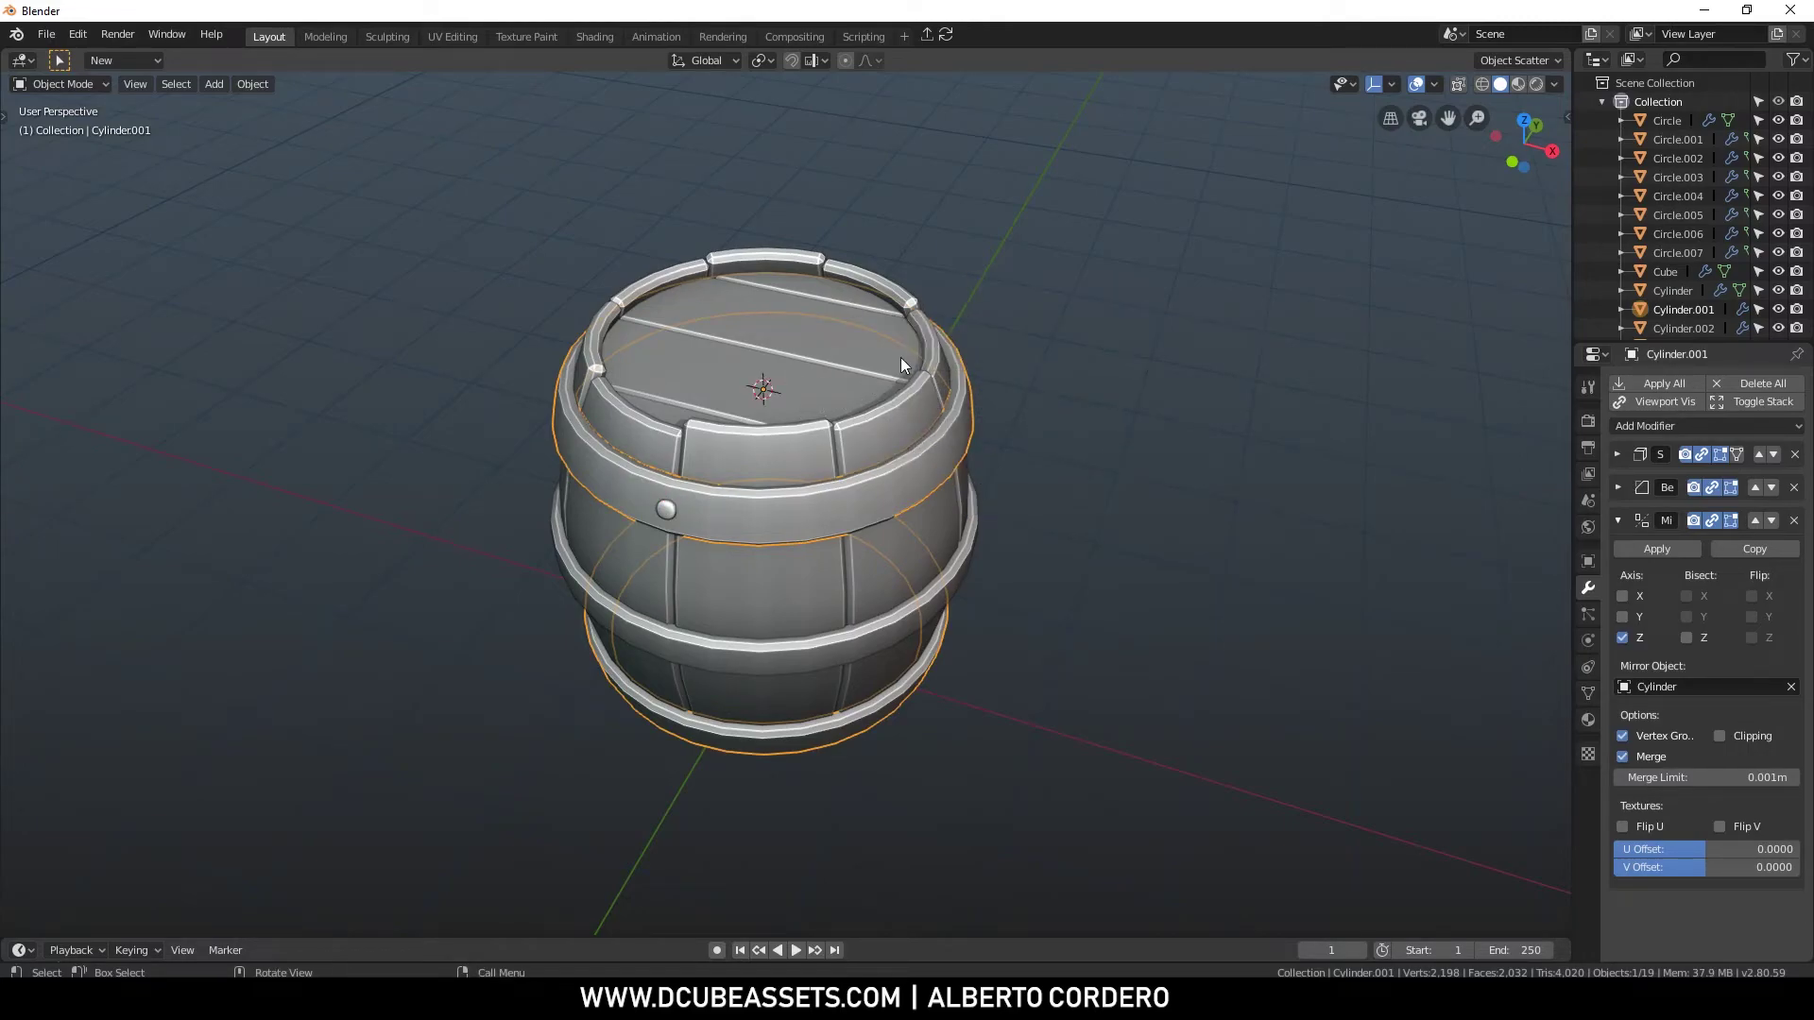
pyautogui.press('.')
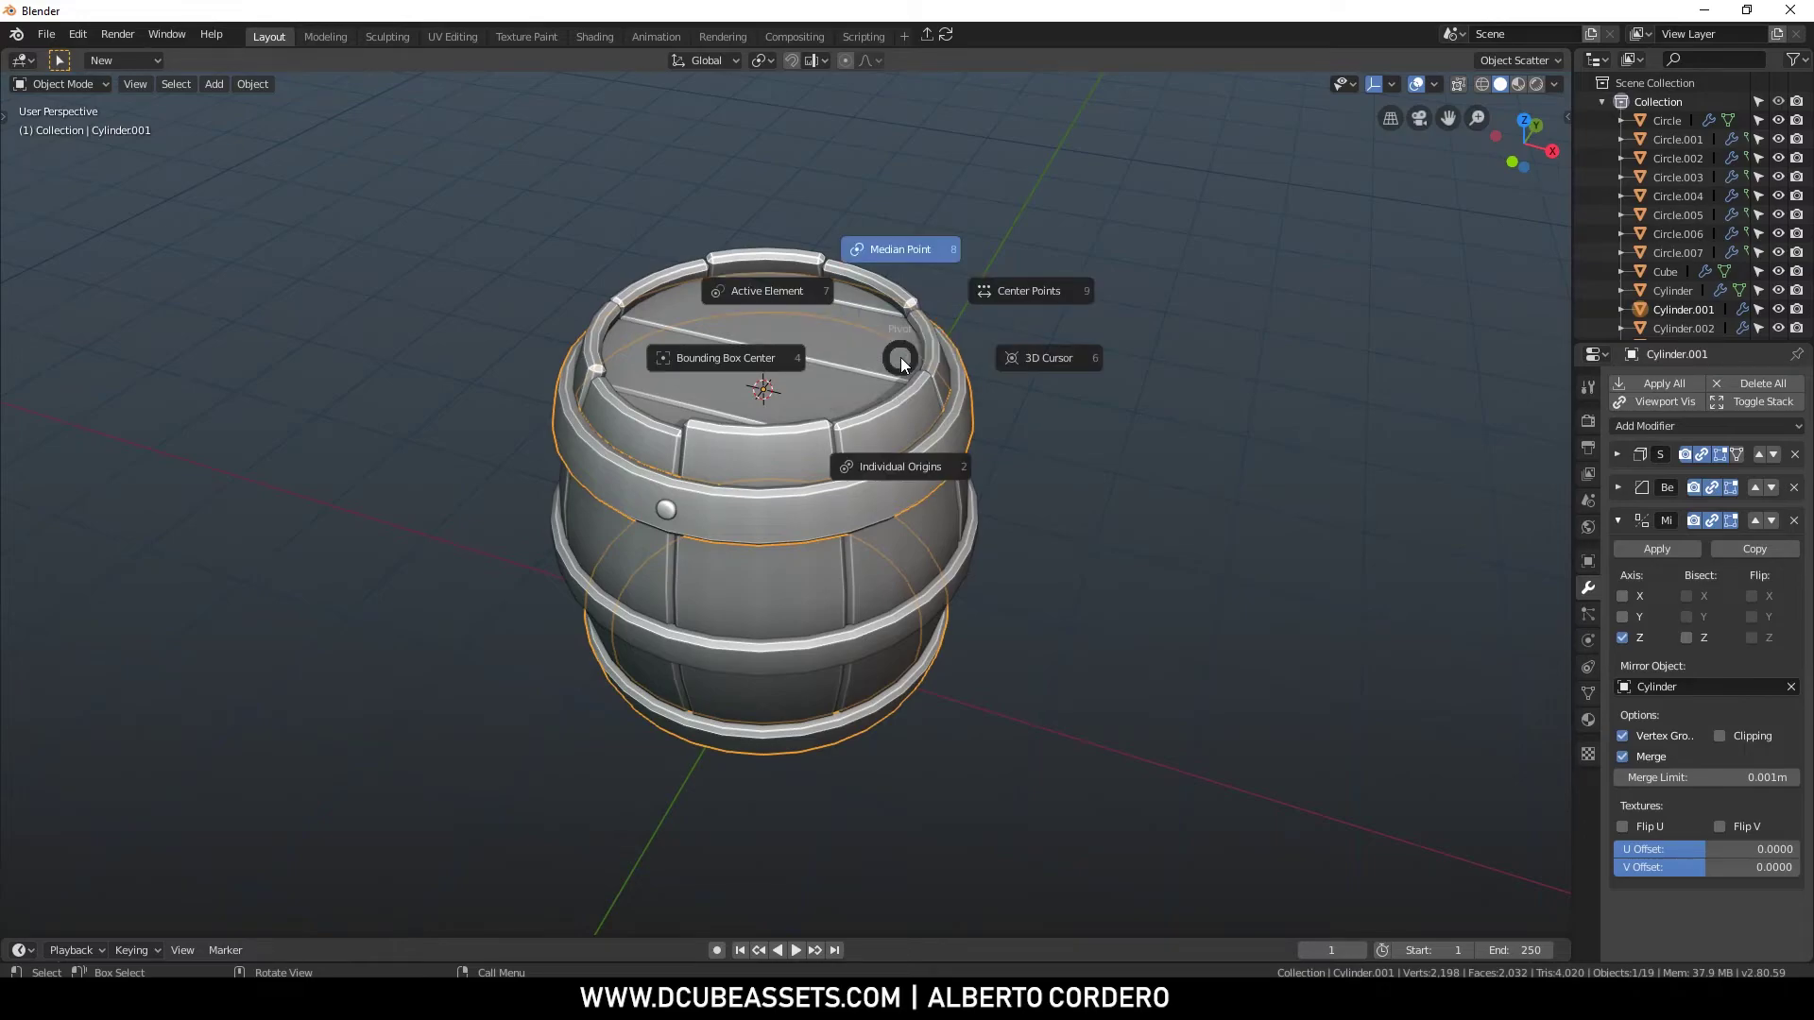
pyautogui.click(1056, 363)
# Duplicate the rivet and rotate the copy 90 degrees around global Z about the 3D cursor
pyautogui.press('KP_7')
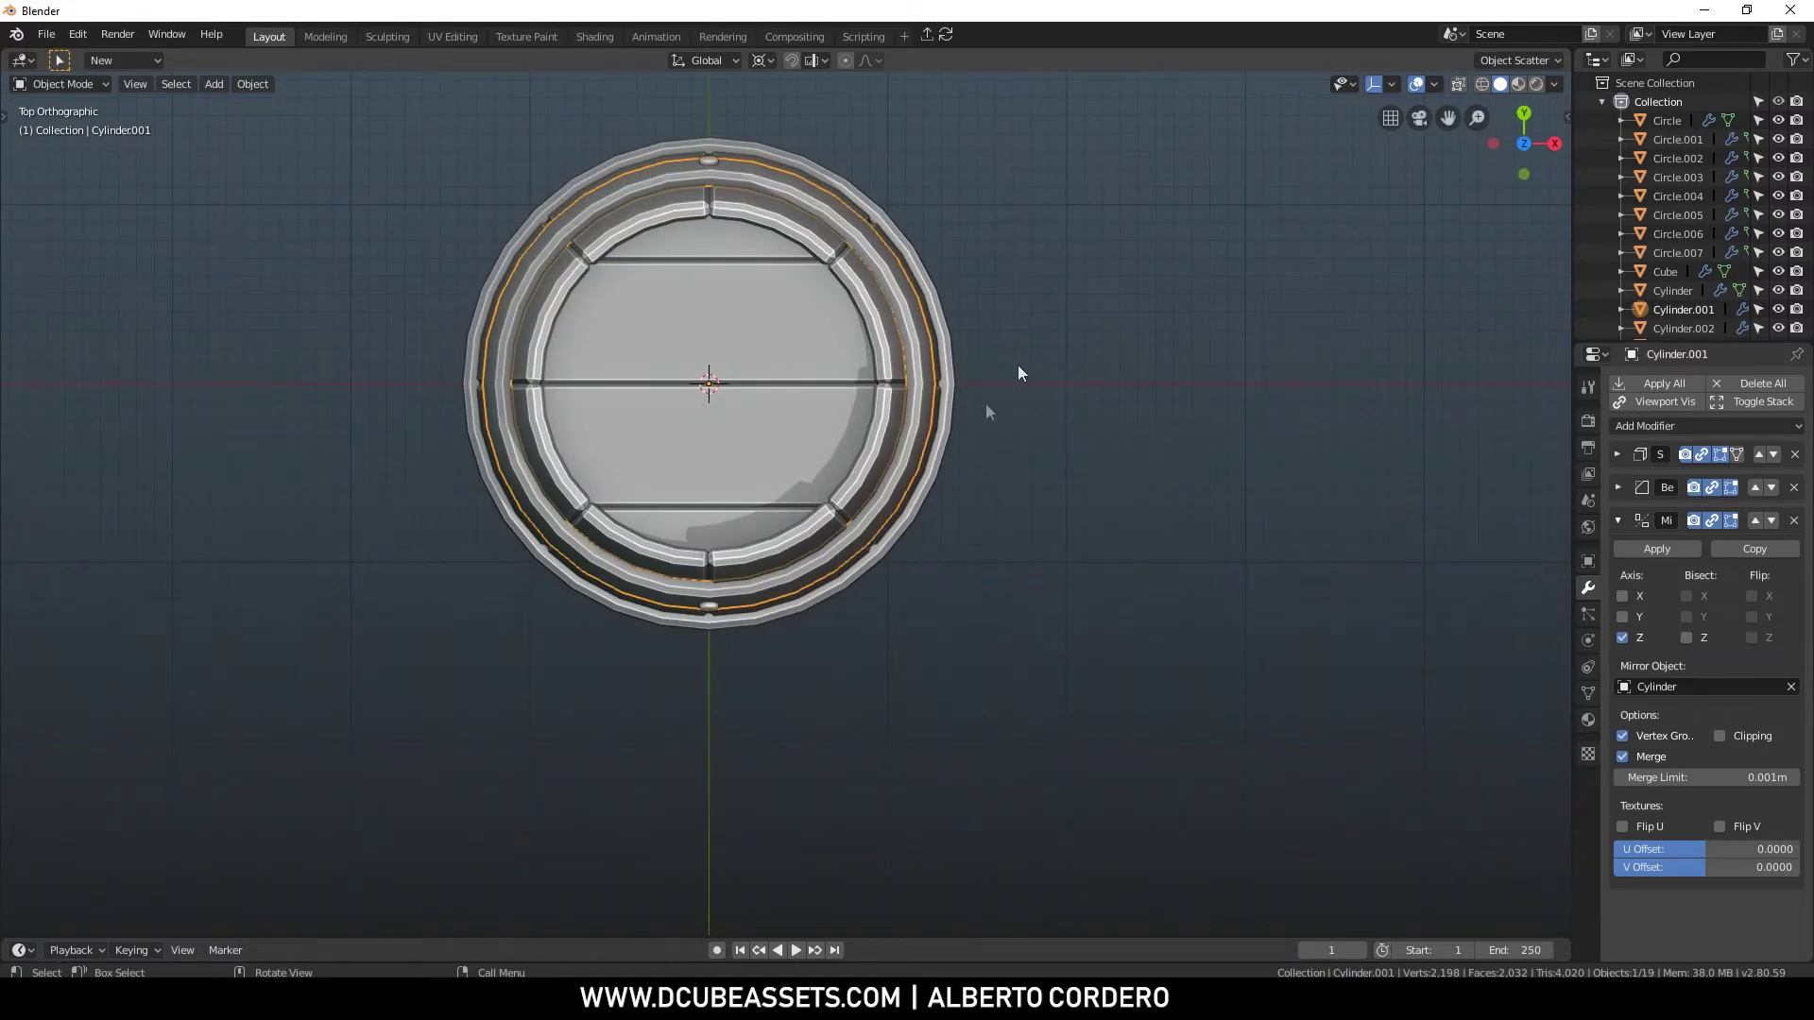
pyautogui.click(711, 607)
pyautogui.hotkey('shift', 'd')
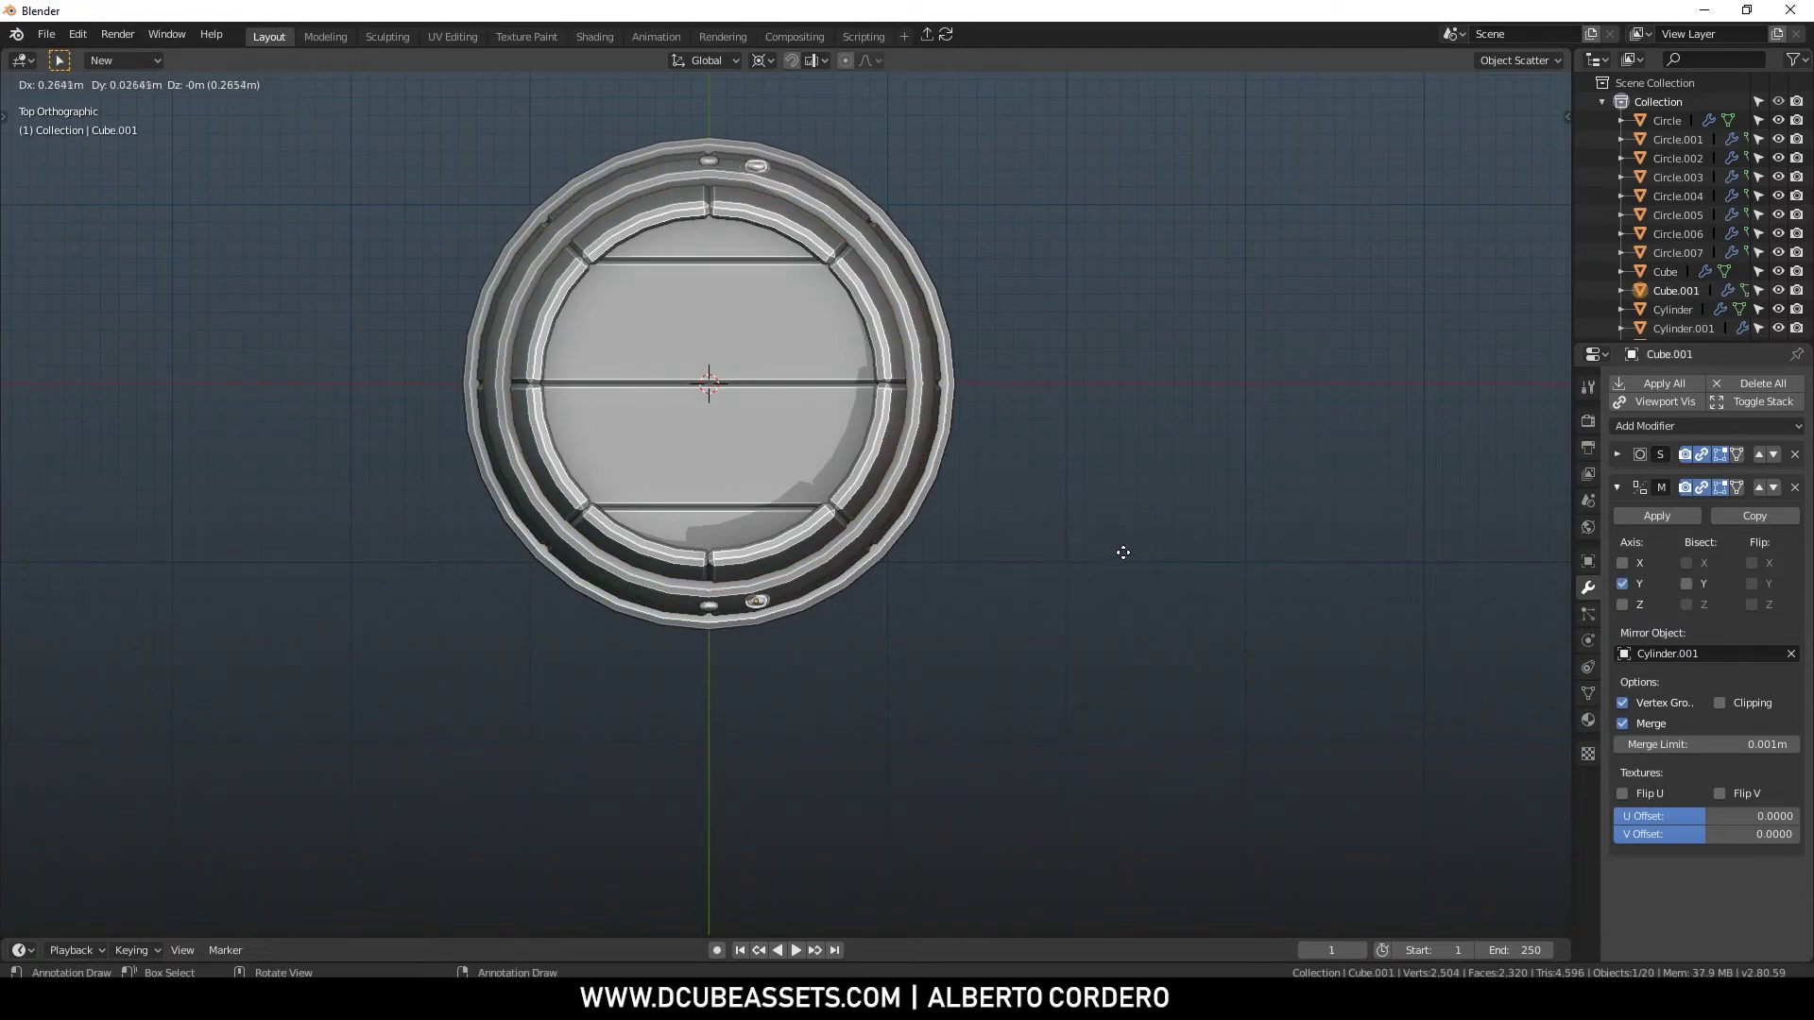
pyautogui.press('r')
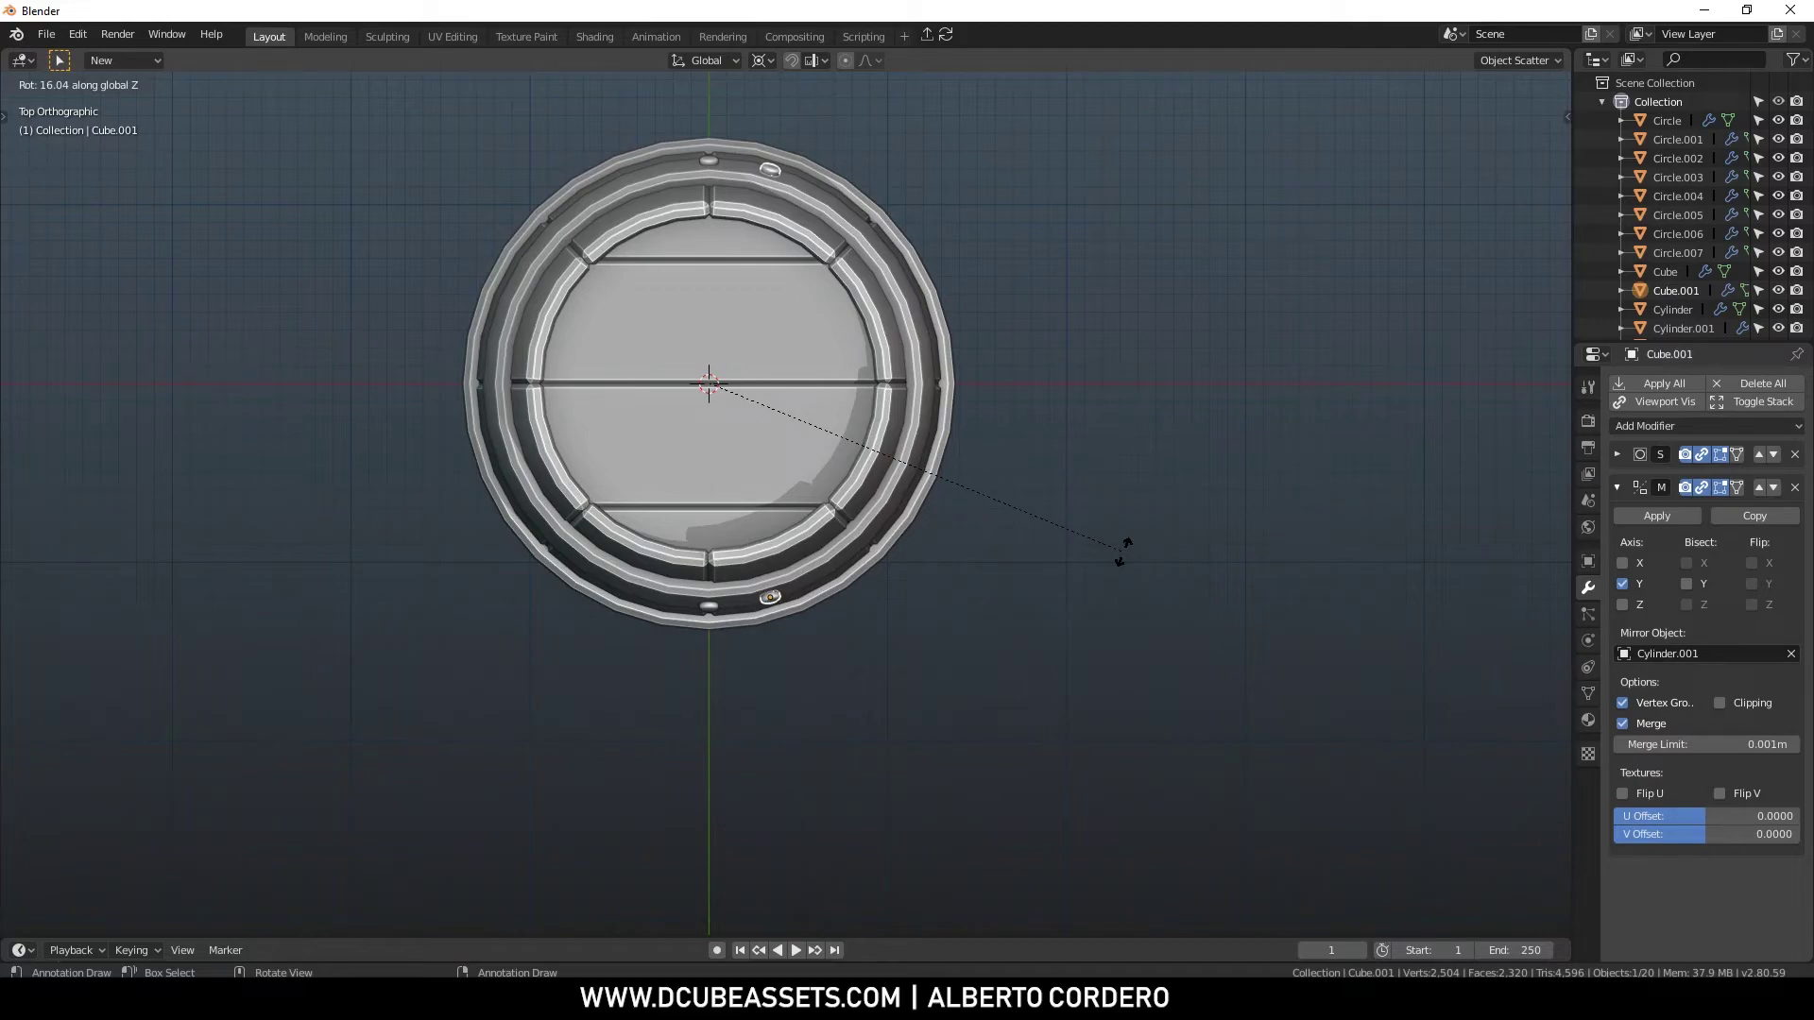
pyautogui.write('90')
pyautogui.press('Return')
# Set the duplicated rivet's Mirror modifier to the X axis only
pyautogui.moveTo(1102, 548); pyautogui.dragTo(939, 399, button='middle')
pyautogui.click(1623, 584)
pyautogui.click(1622, 563)
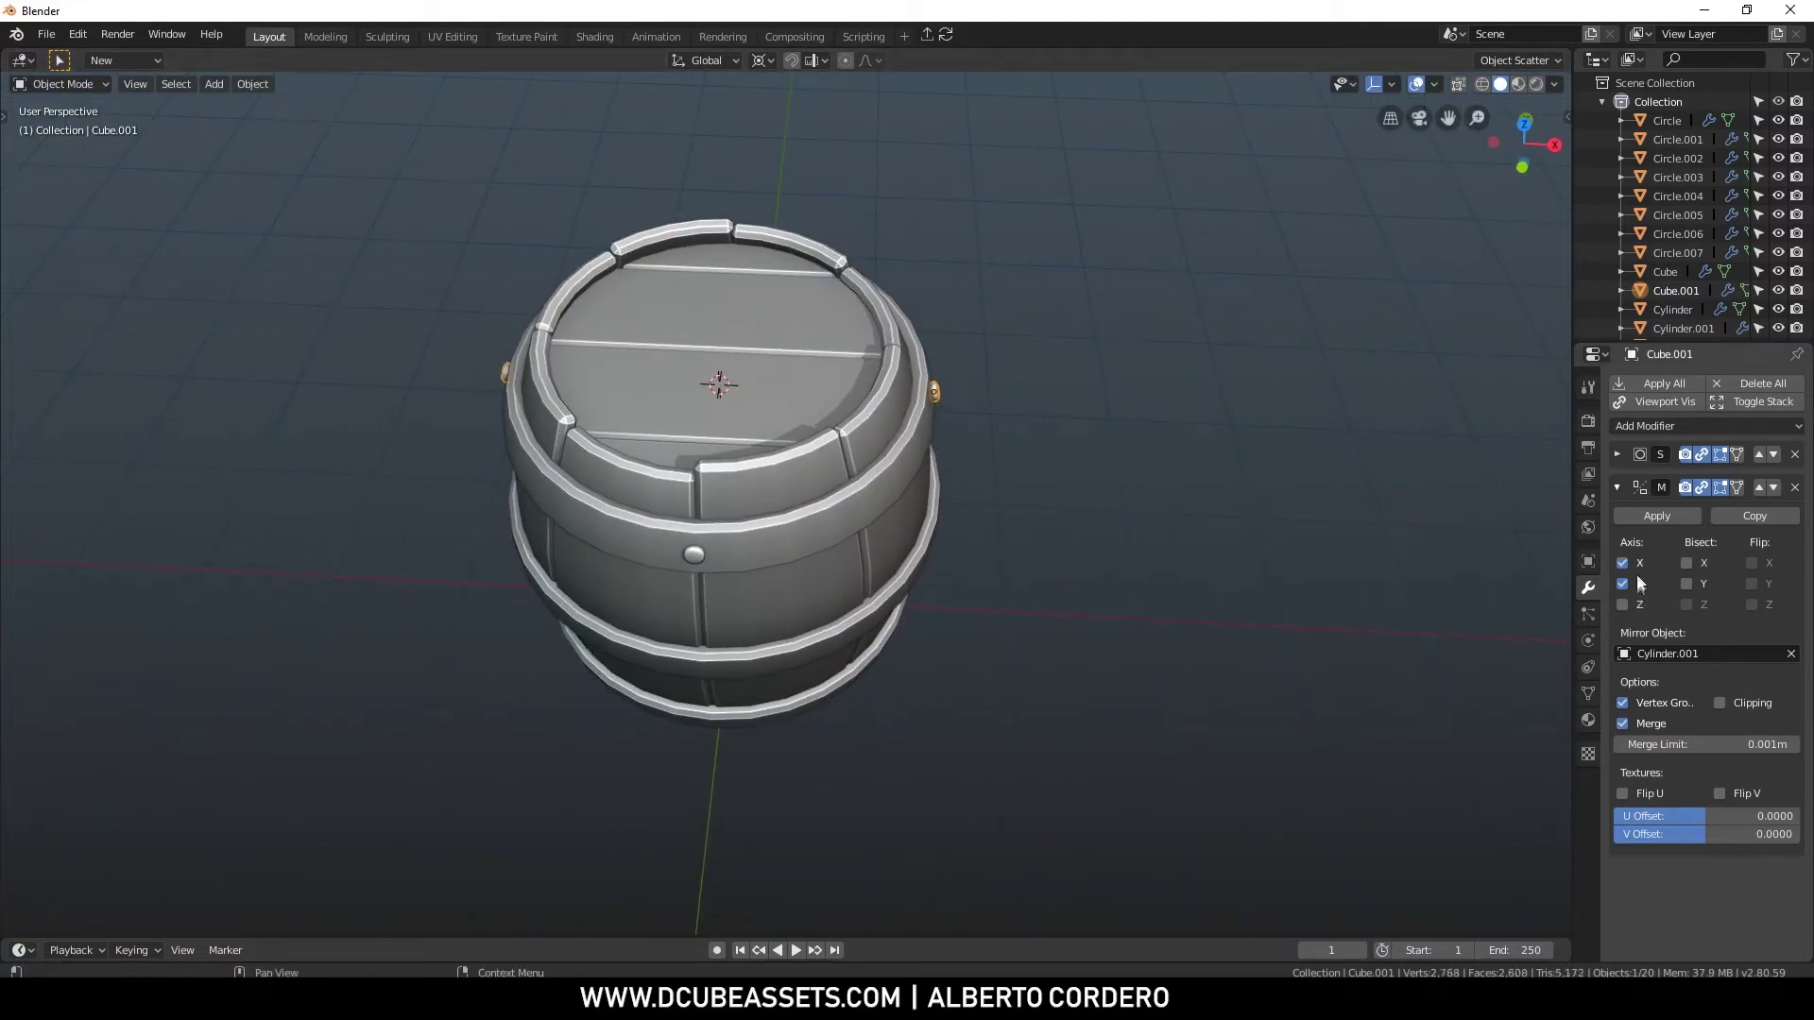
pyautogui.moveTo(1118, 484); pyautogui.dragTo(587, 414, button='middle')
pyautogui.moveTo(756, 382); pyautogui.dragTo(793, 383, button='middle')
pyautogui.click(1097, 456)
# Examine the rivets' fit on the upper band up close, including their mesh in Edit Mode
pyautogui.moveTo(1097, 457); pyautogui.dragTo(954, 515, button='middle')
pyautogui.keyDown('shift'); pyautogui.moveTo(954, 515); pyautogui.dragTo(910, 413, button='middle'); pyautogui.keyUp('shift')
pyautogui.scroll(2, 601, 369)
pyautogui.keyDown('shift'); pyautogui.moveTo(601, 369); pyautogui.dragTo(903, 559, button='middle'); pyautogui.keyUp('shift')
pyautogui.scroll(3, 689, 422)
pyautogui.click(848, 545)
pyautogui.press('Tab')
pyautogui.scroll(2, 754, 482)
pyautogui.moveTo(754, 481); pyautogui.dragTo(737, 394, button='middle')
pyautogui.moveTo(875, 389); pyautogui.dragTo(539, 520, button='middle')
pyautogui.scroll(-2, 798, 396)
pyautogui.press('Tab')
pyautogui.keyDown('shift'); pyautogui.click(1285, 510); pyautogui.keyUp('shift')
pyautogui.press('Tab')
pyautogui.press('Tab')
pyautogui.click(474, 514)
pyautogui.scroll(-5, 764, 433)
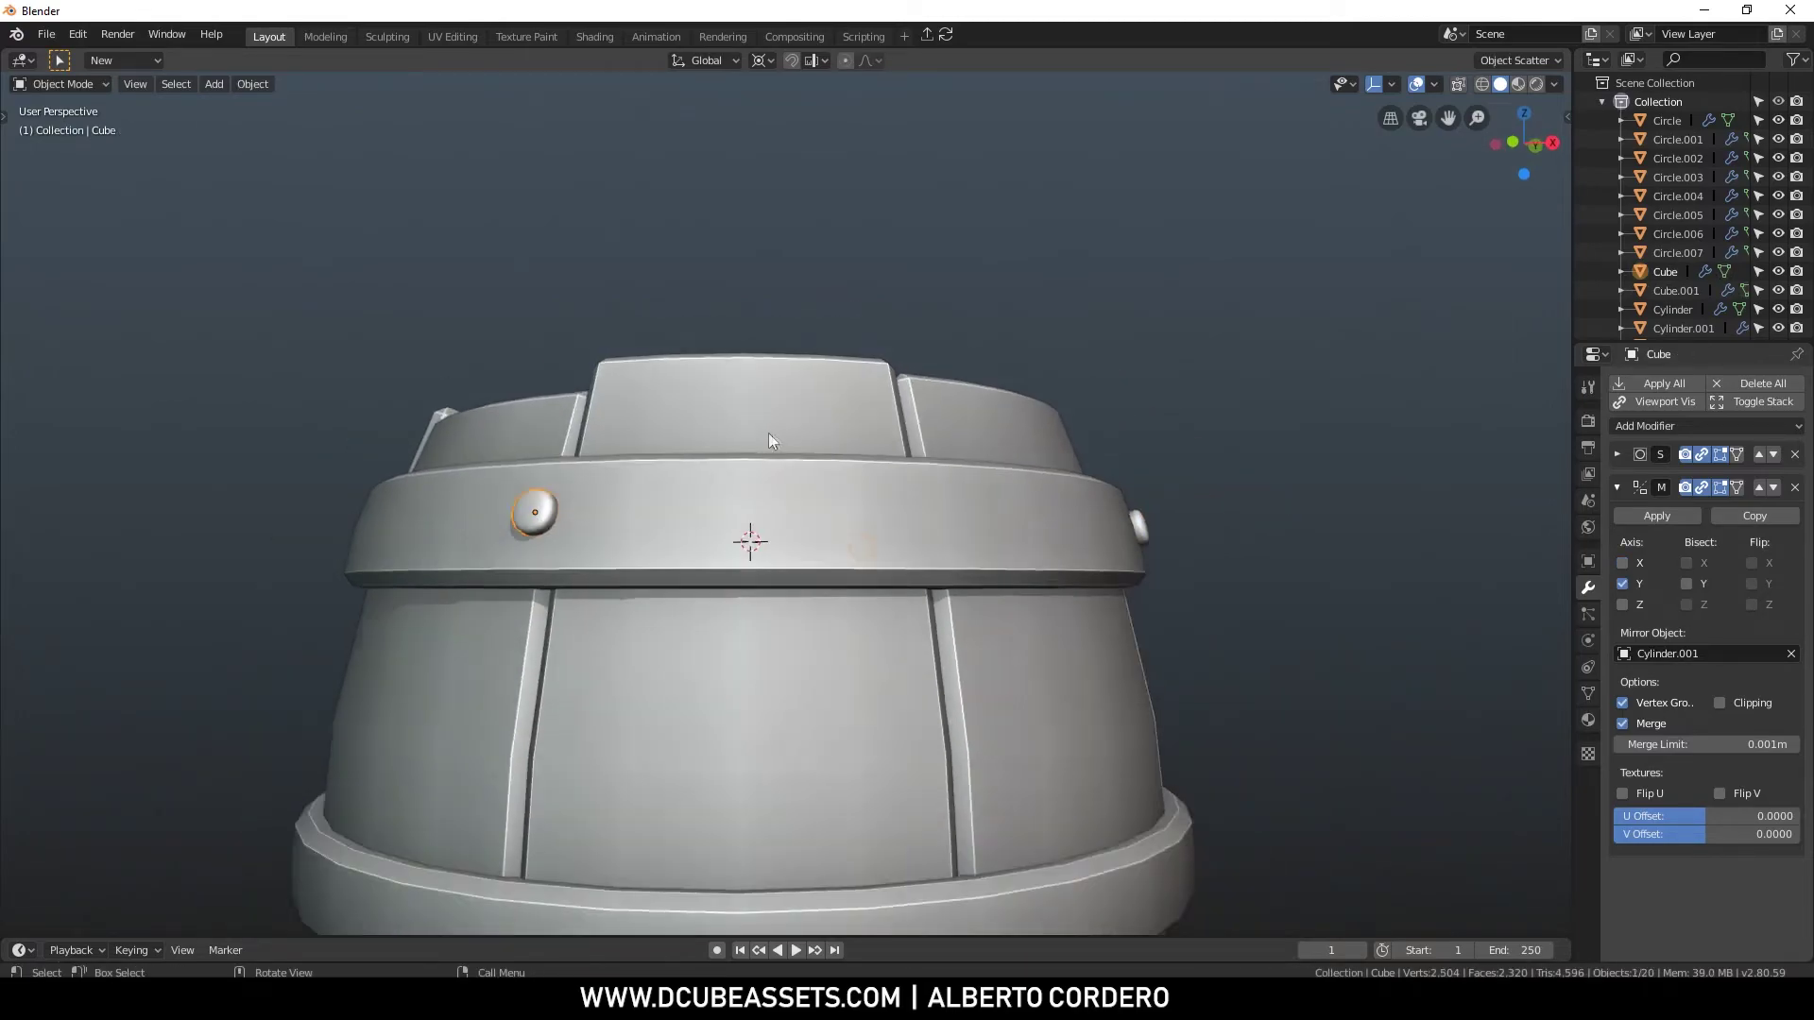
pyautogui.keyDown('shift'); pyautogui.moveTo(886, 401); pyautogui.dragTo(924, 426, button='middle'); pyautogui.keyUp('shift')
pyautogui.keyDown('shift'); pyautogui.moveTo(924, 425); pyautogui.dragTo(928, 372, button='middle'); pyautogui.keyUp('shift')
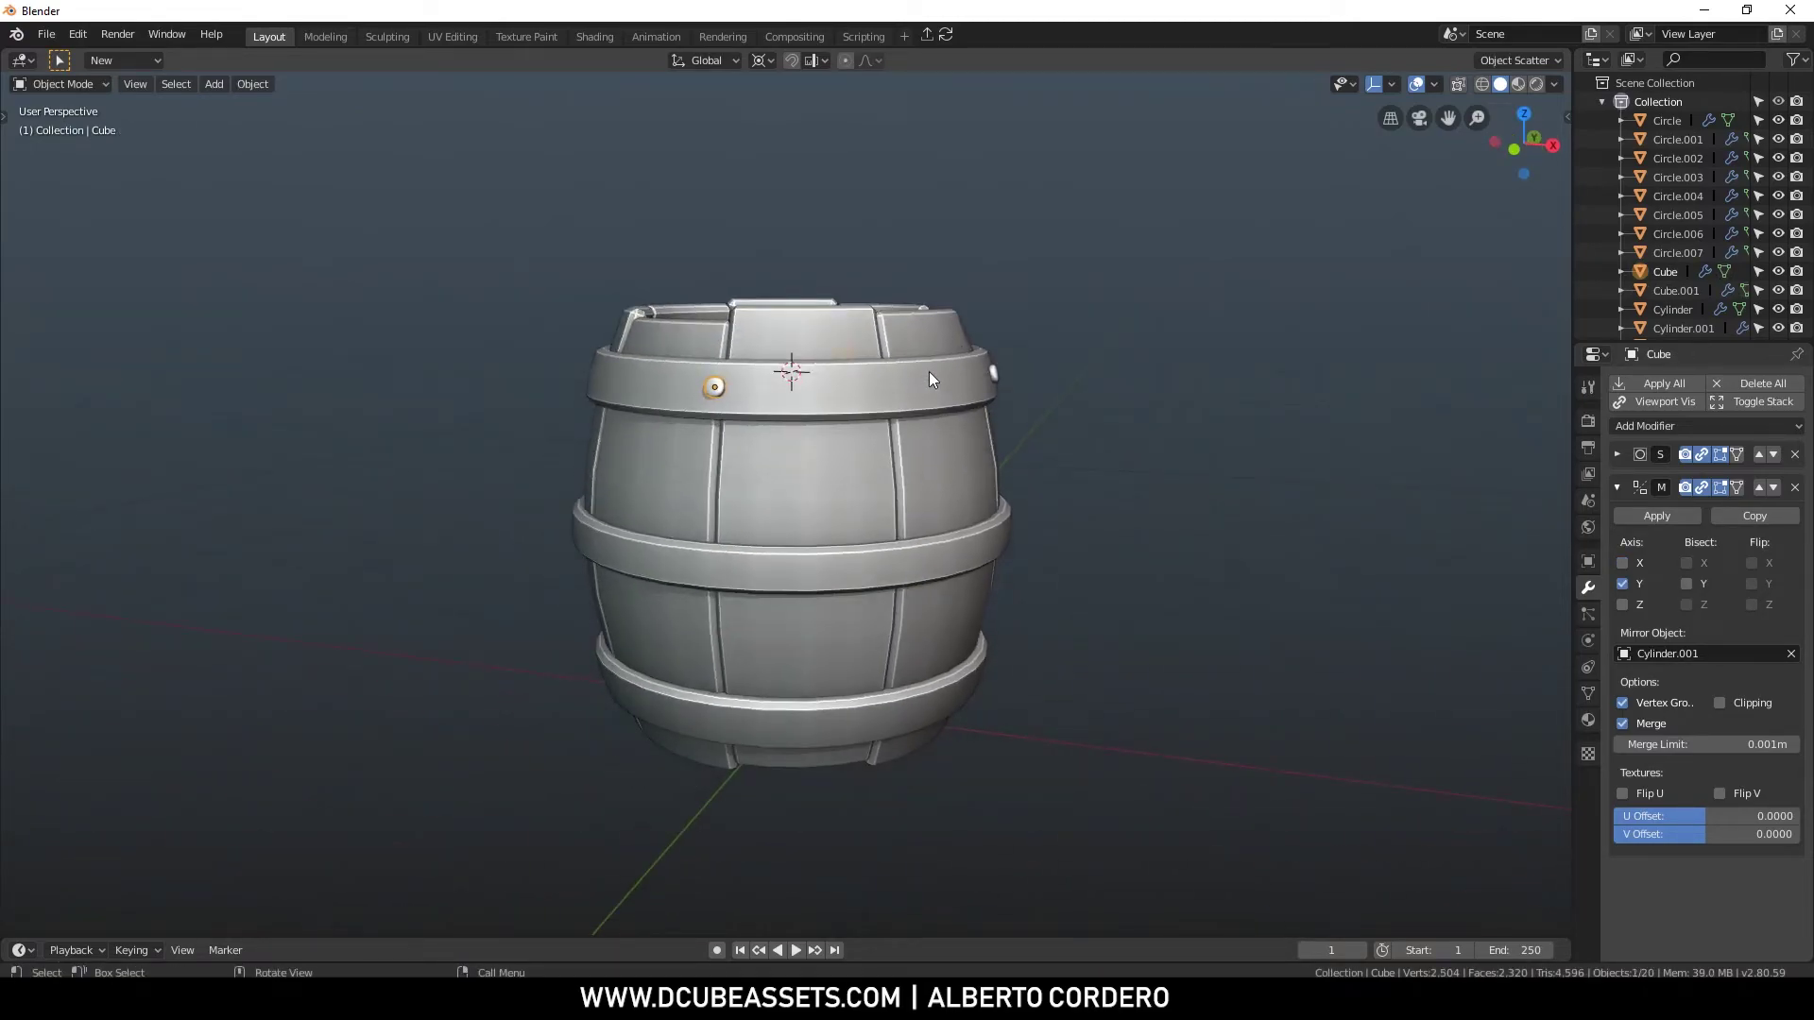
# Change the mirror object of both upper-band rivets to the middle band (Cylinder.002)
pyautogui.click(992, 379)
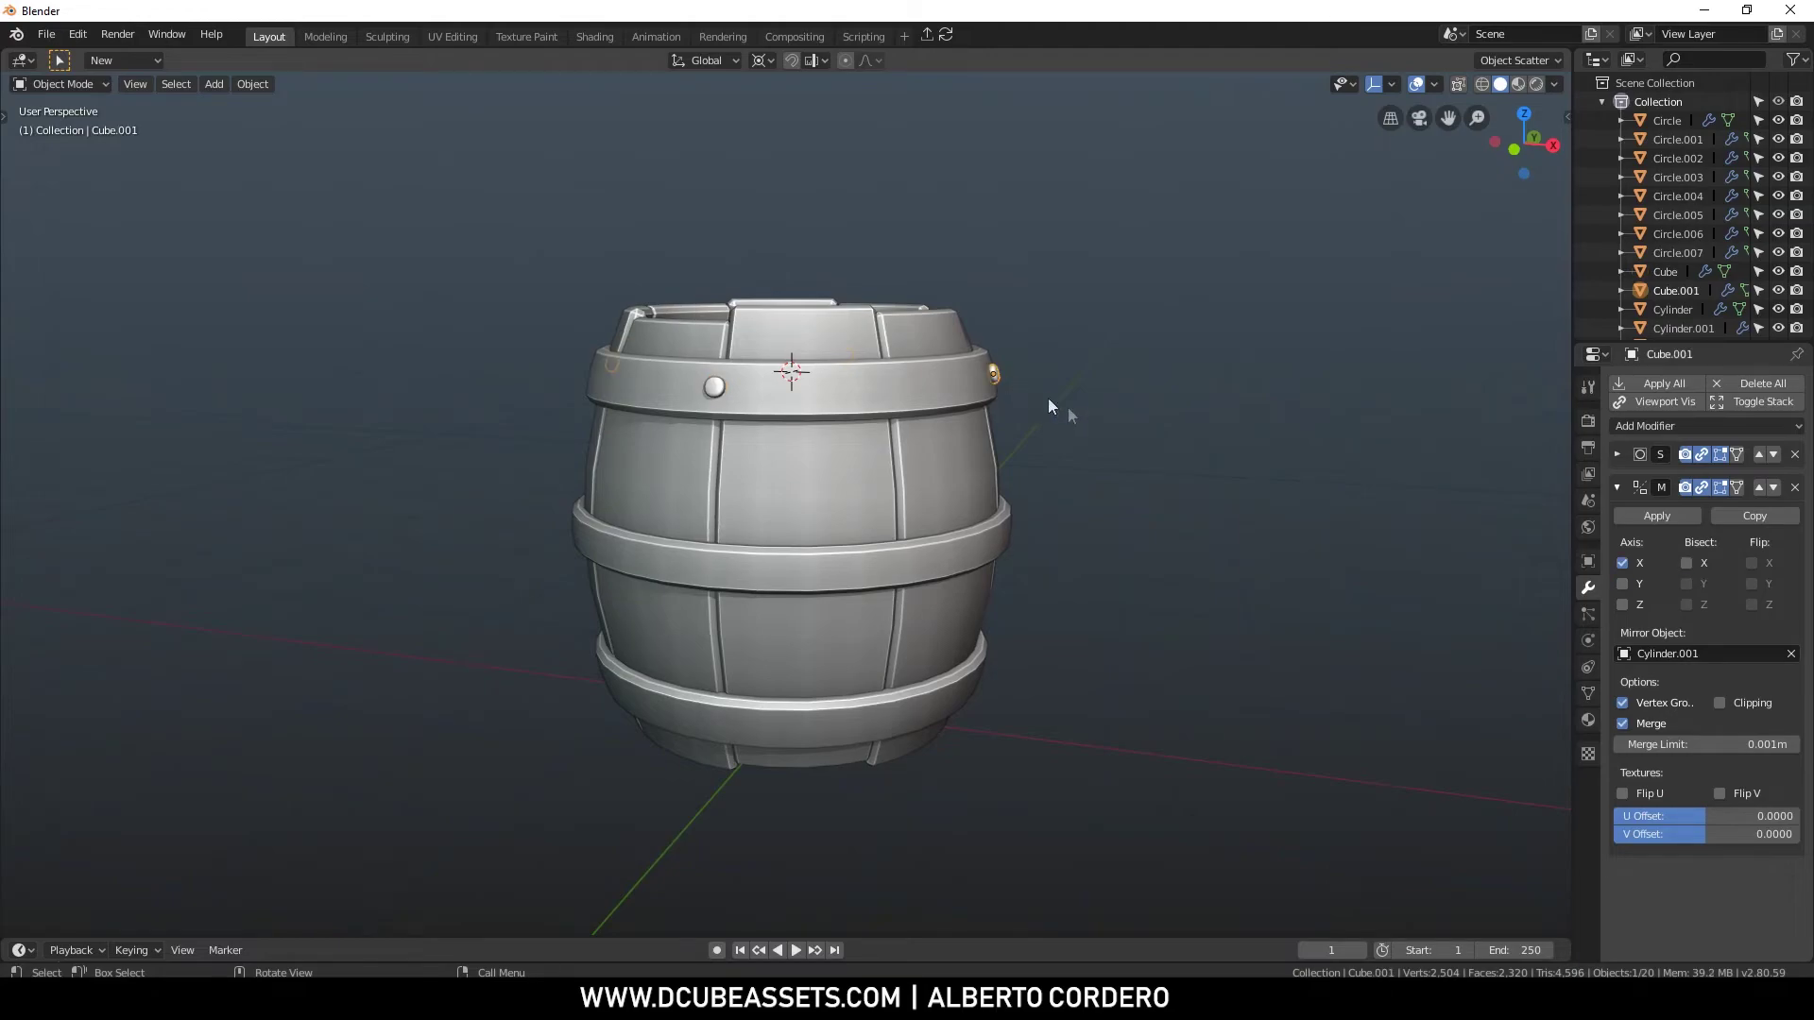
pyautogui.click(1791, 654)
pyautogui.click(1028, 508)
pyautogui.moveTo(1028, 512); pyautogui.dragTo(1067, 421, button='middle')
pyautogui.click(725, 417)
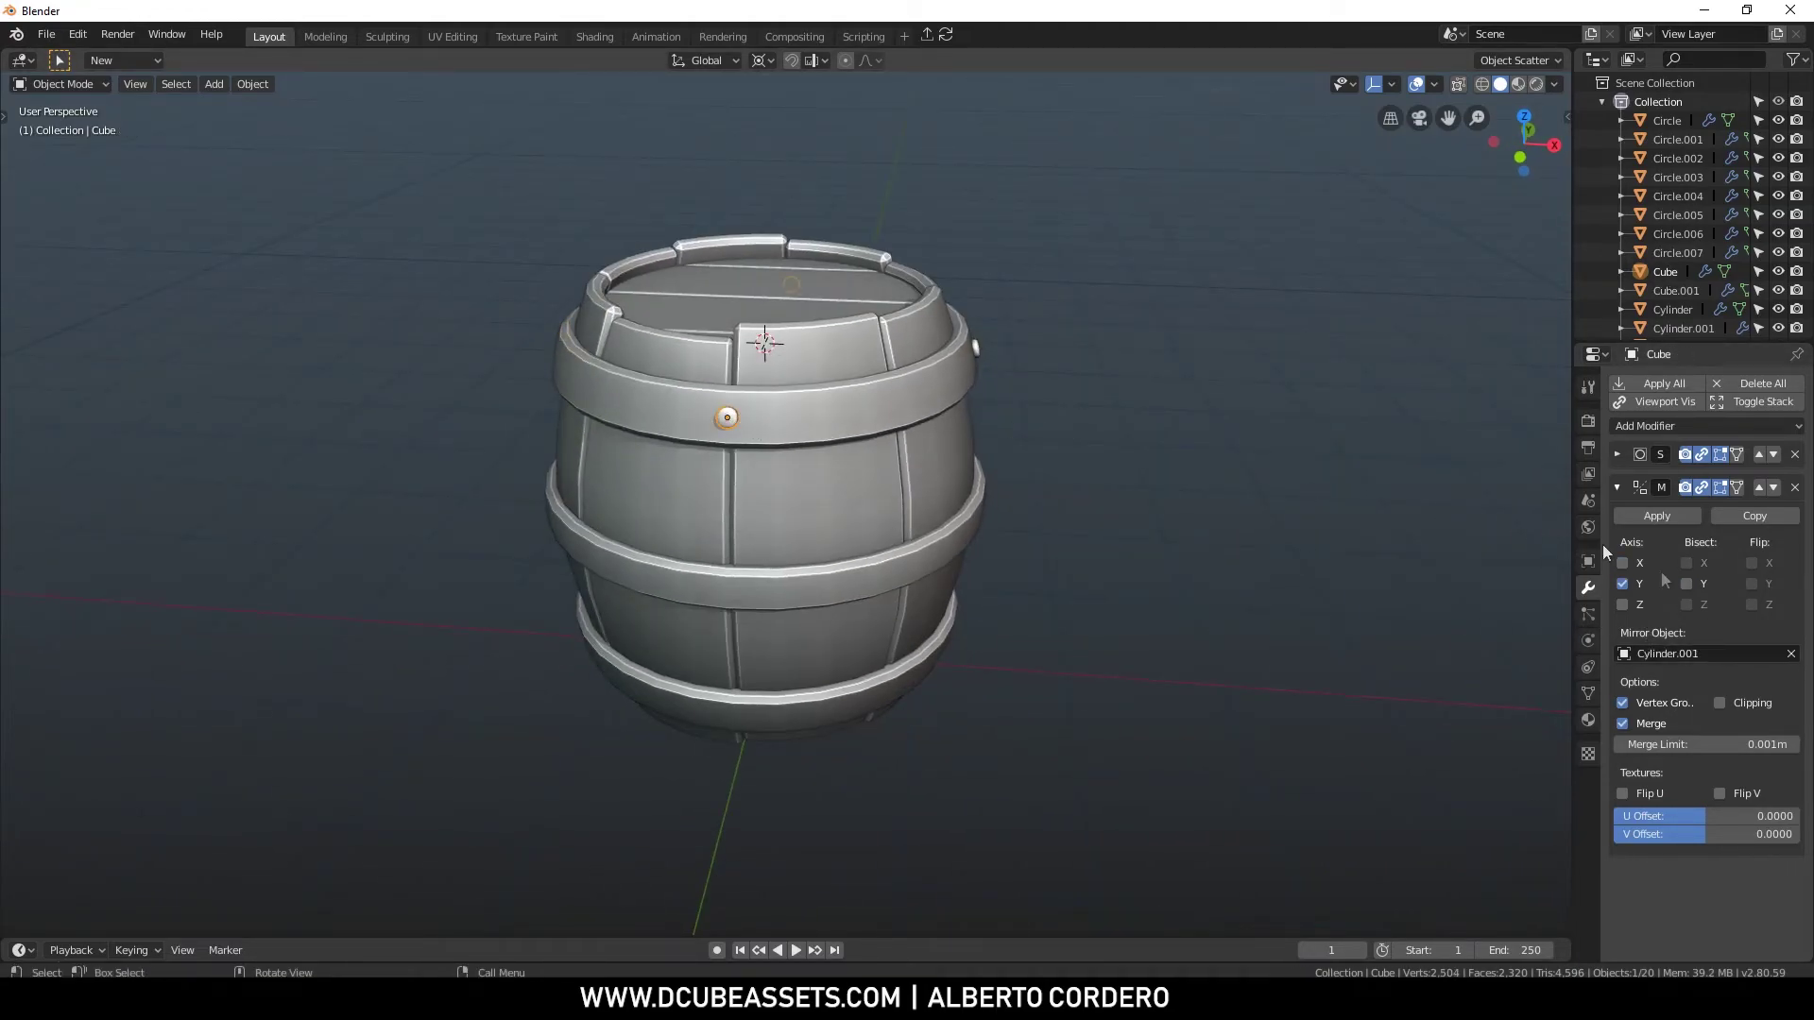
pyautogui.click(1791, 653)
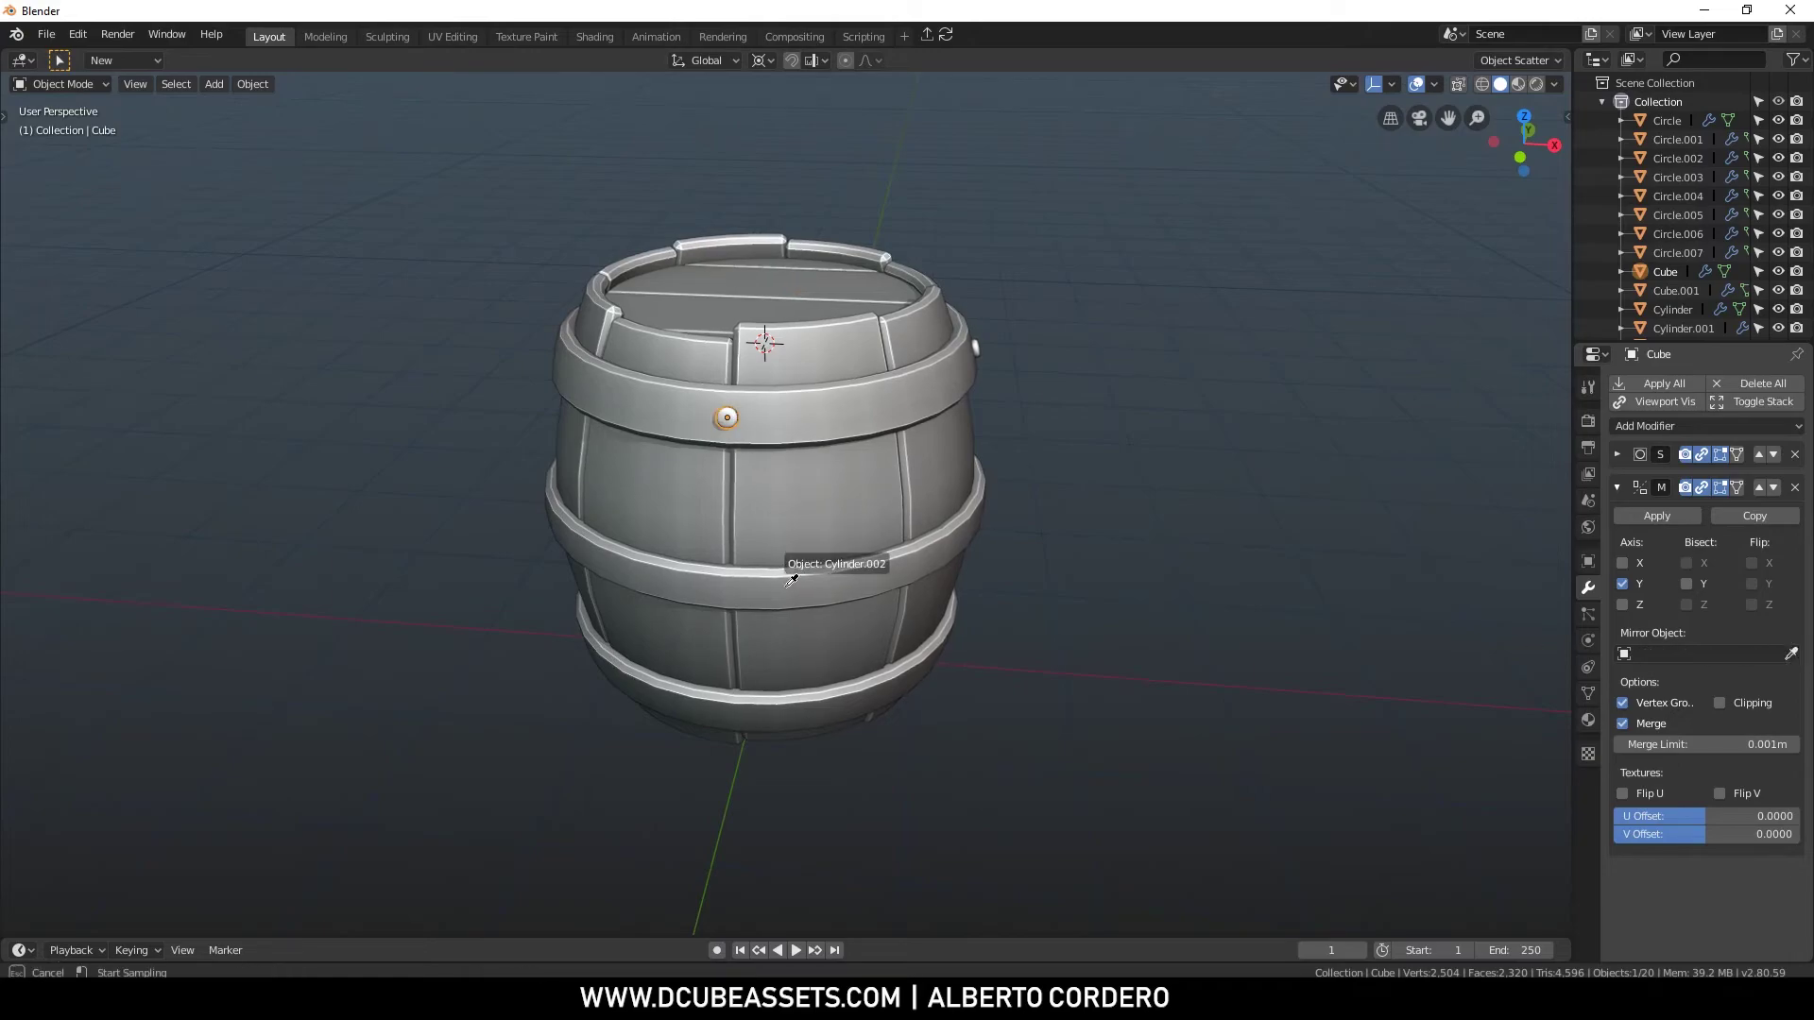
pyautogui.click(988, 473)
# Enable Z-axis mirroring on both rivets to copy them onto the lower band
pyautogui.moveTo(1035, 548); pyautogui.dragTo(1011, 441, button='middle')
pyautogui.hotkey('alt', 'z')
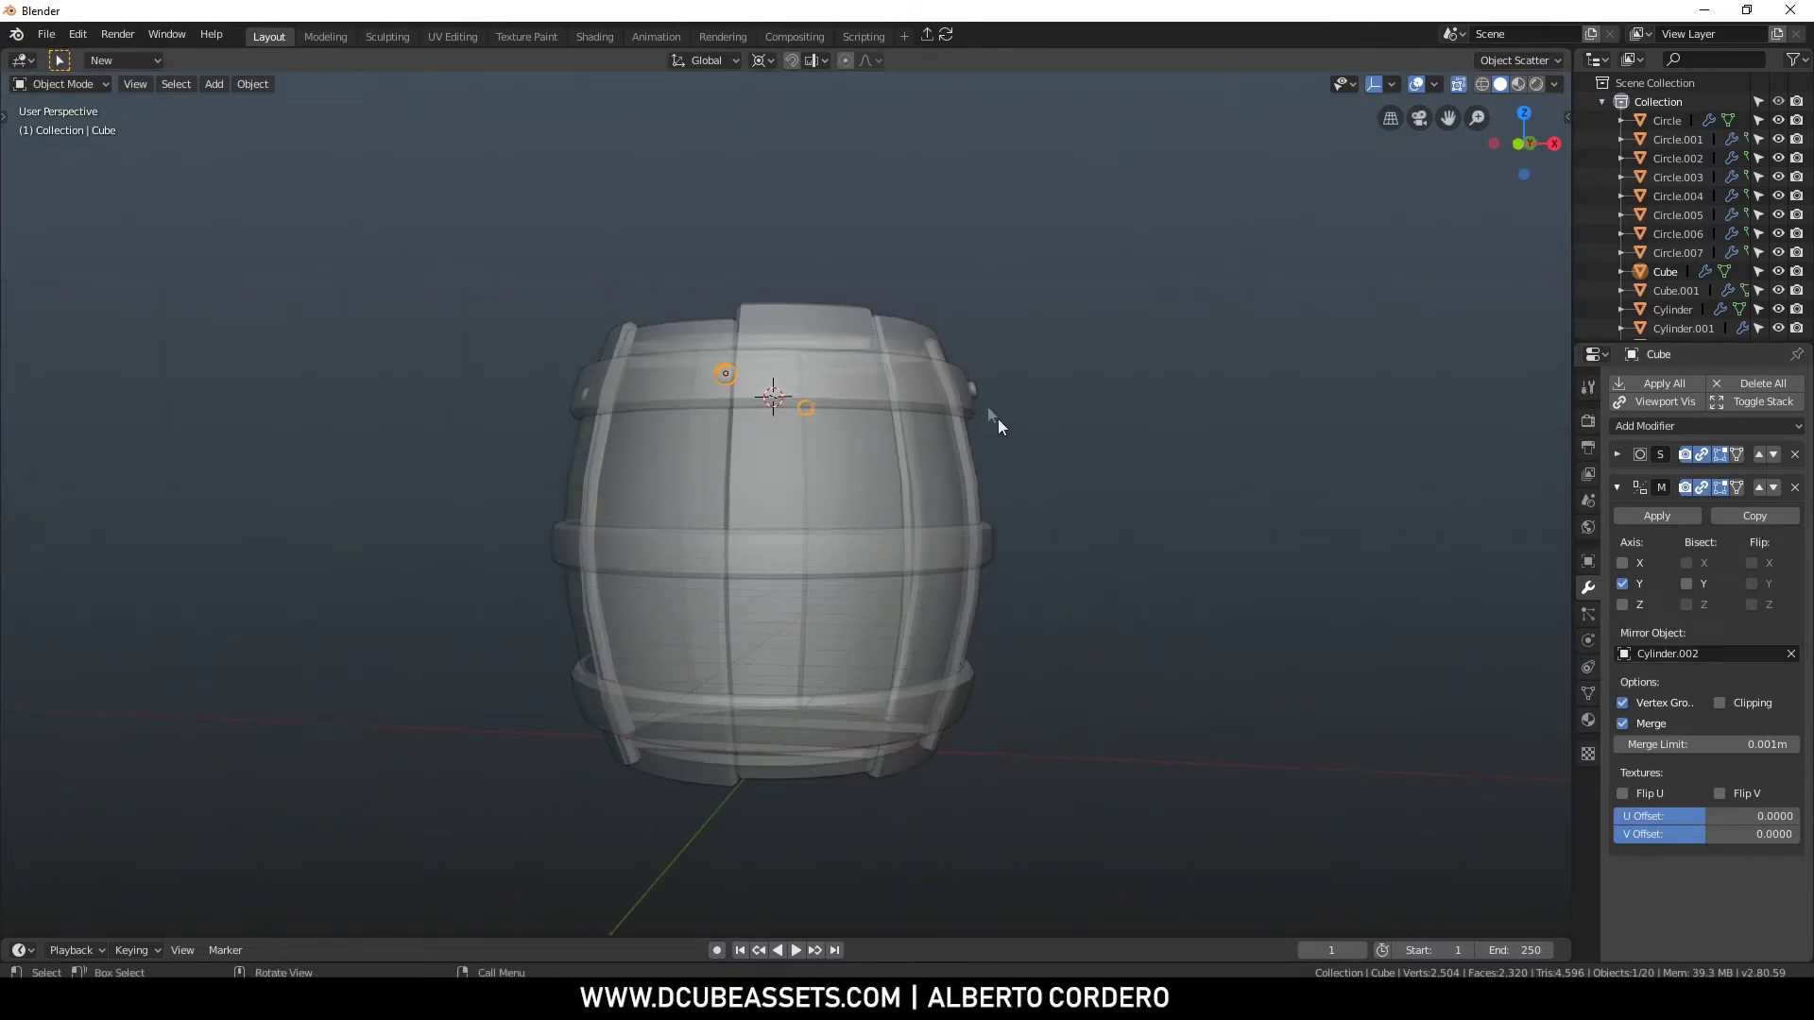
pyautogui.click(1625, 604)
pyautogui.hotkey('alt', 'z')
pyautogui.moveTo(1065, 530); pyautogui.dragTo(996, 365, button='middle')
pyautogui.click(996, 365)
pyautogui.click(997, 366)
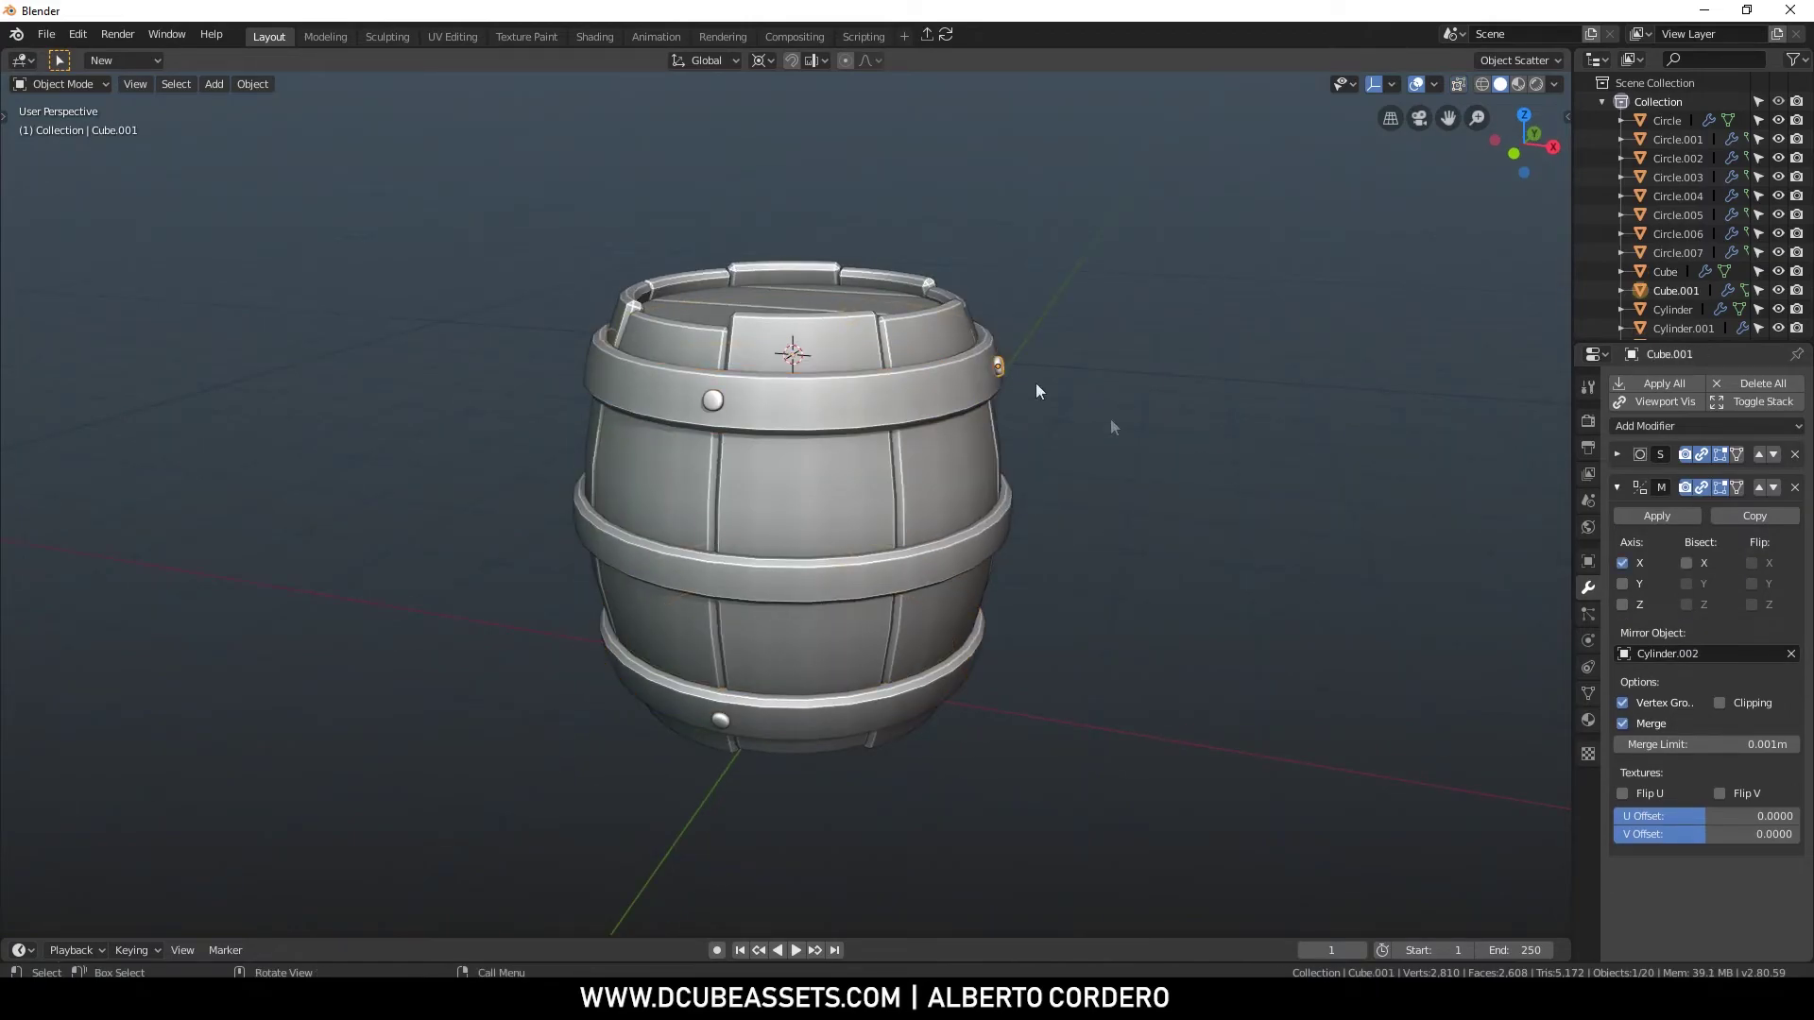
pyautogui.click(1134, 486)
pyautogui.moveTo(1134, 486); pyautogui.dragTo(850, 501, button='middle')
pyautogui.scroll(-2, 1096, 496)
pyautogui.moveTo(1085, 490); pyautogui.dragTo(716, 425, button='middle')
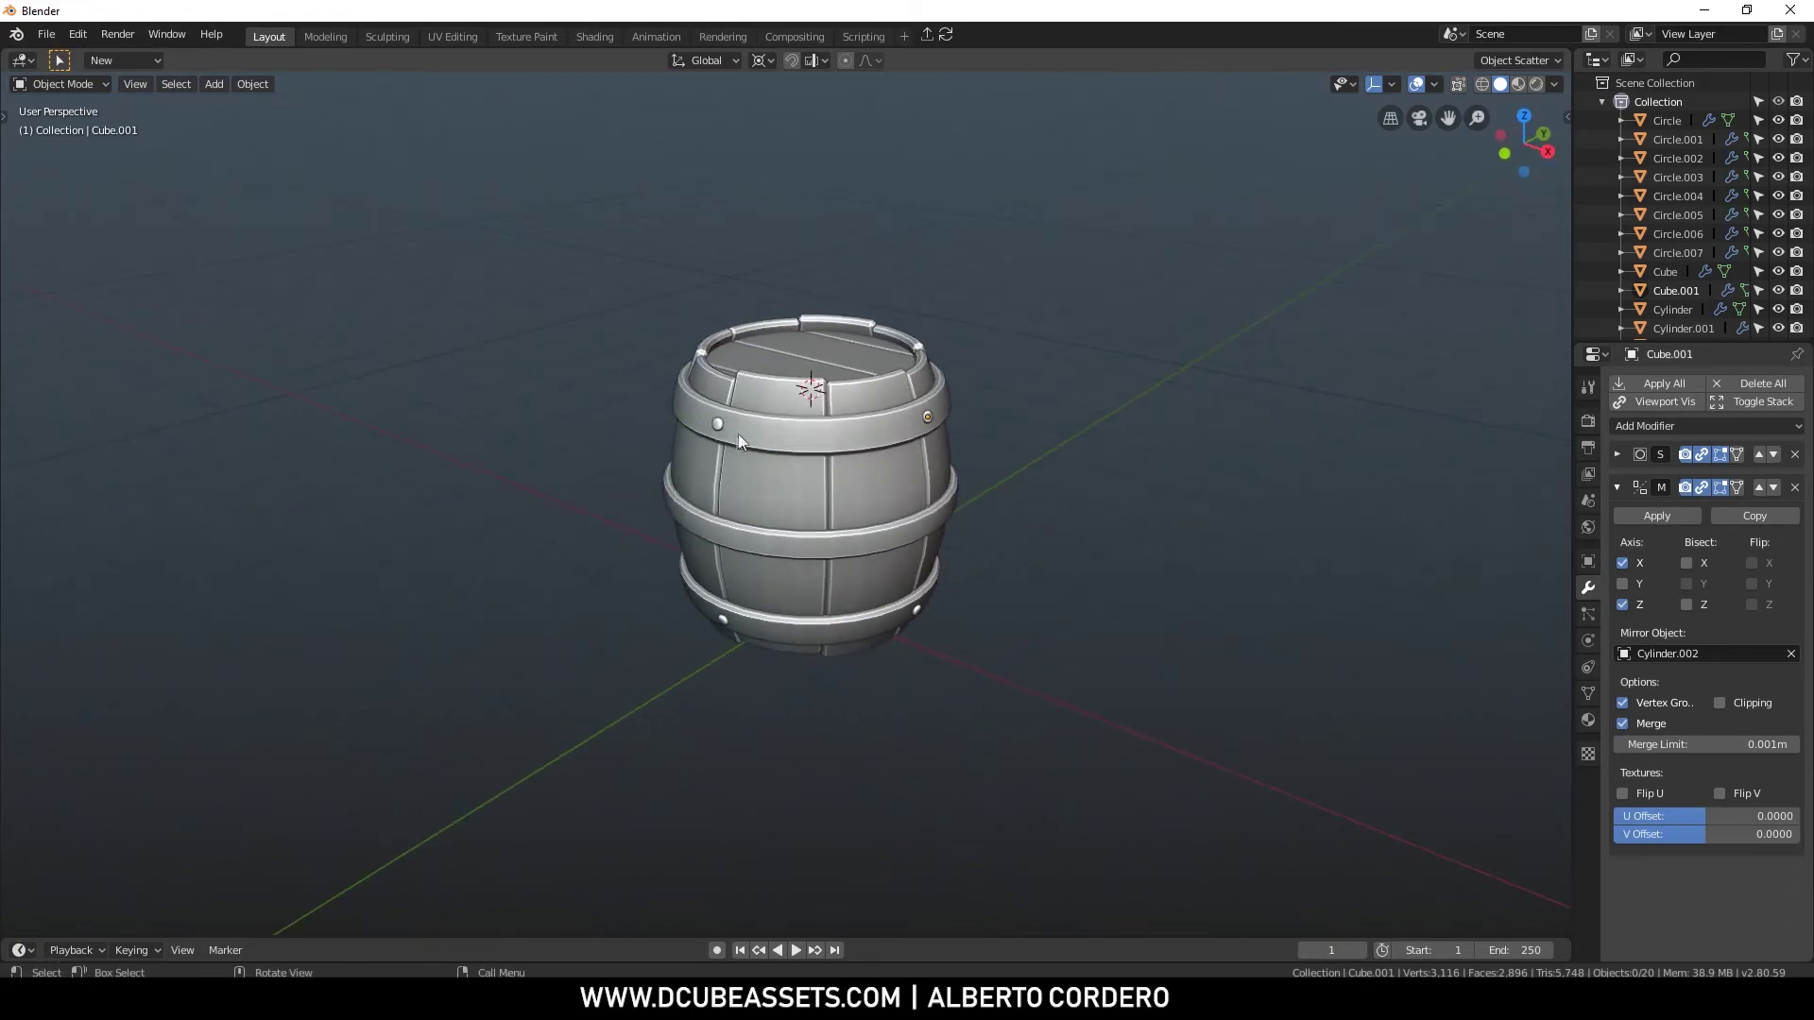
# Duplicate both upper-band rivets and move the copies about 0.93 m down along Z to the middle band
pyautogui.click(716, 426)
pyautogui.scroll(3, 933, 411)
pyautogui.keyDown('shift'); pyautogui.click(1000, 373); pyautogui.keyUp('shift')
pyautogui.moveTo(1000, 373); pyautogui.dragTo(920, 376, button='middle')
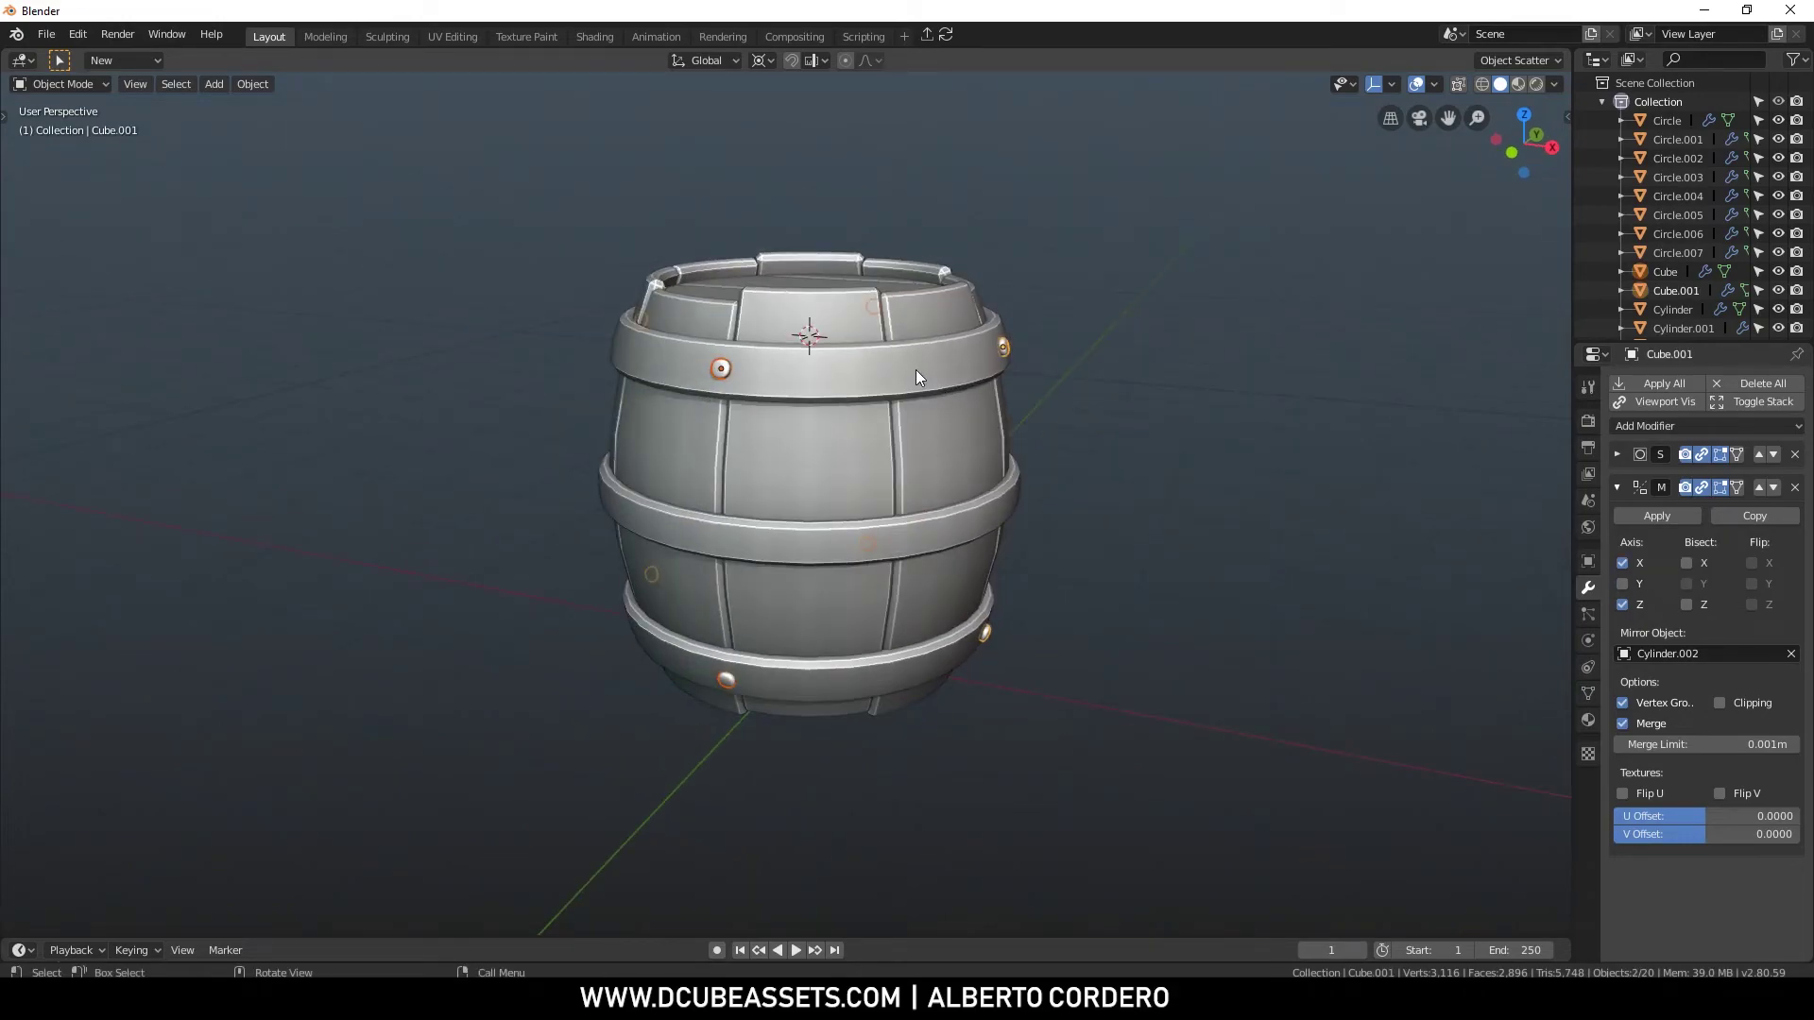
pyautogui.hotkey('shift', 'd')
pyautogui.press('z')
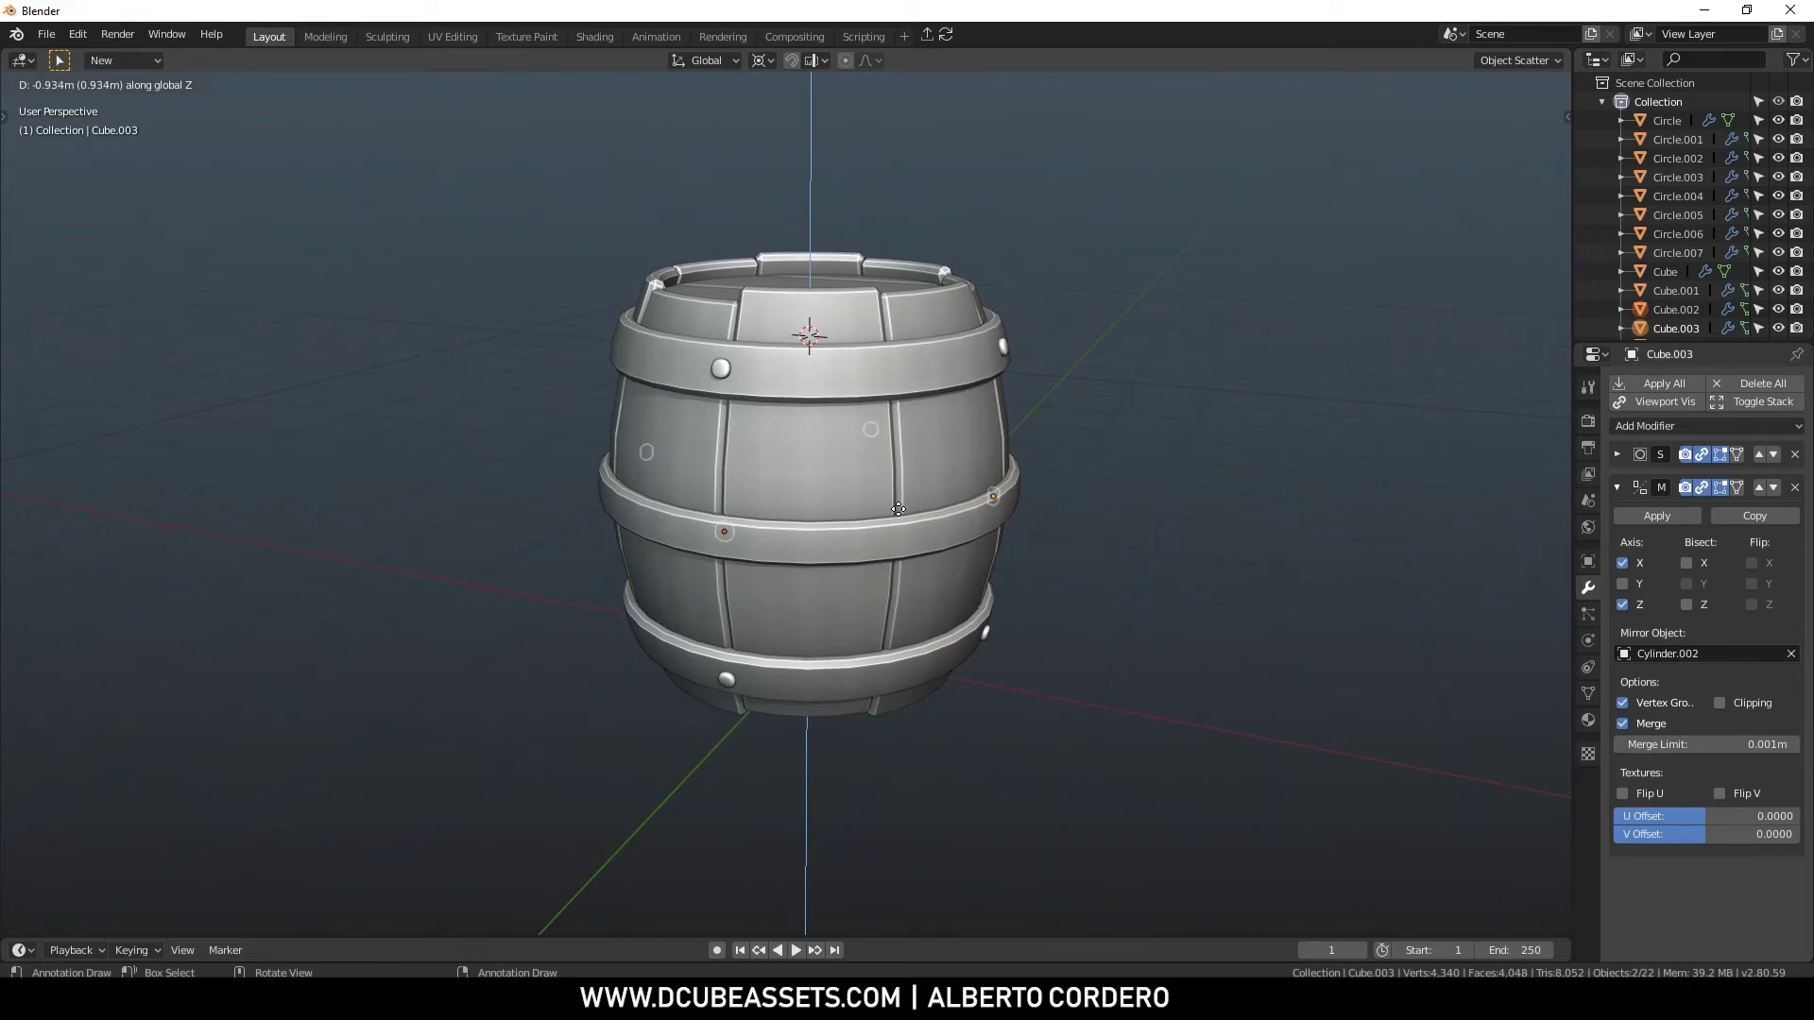
pyautogui.click(899, 510)
# Move the duplicated rivets about 0.05 m up along Z to centre them vertically on the middle band
pyautogui.press('KP_3')
pyautogui.scroll(3, 739, 427)
pyautogui.hotkey('alt', 'z')
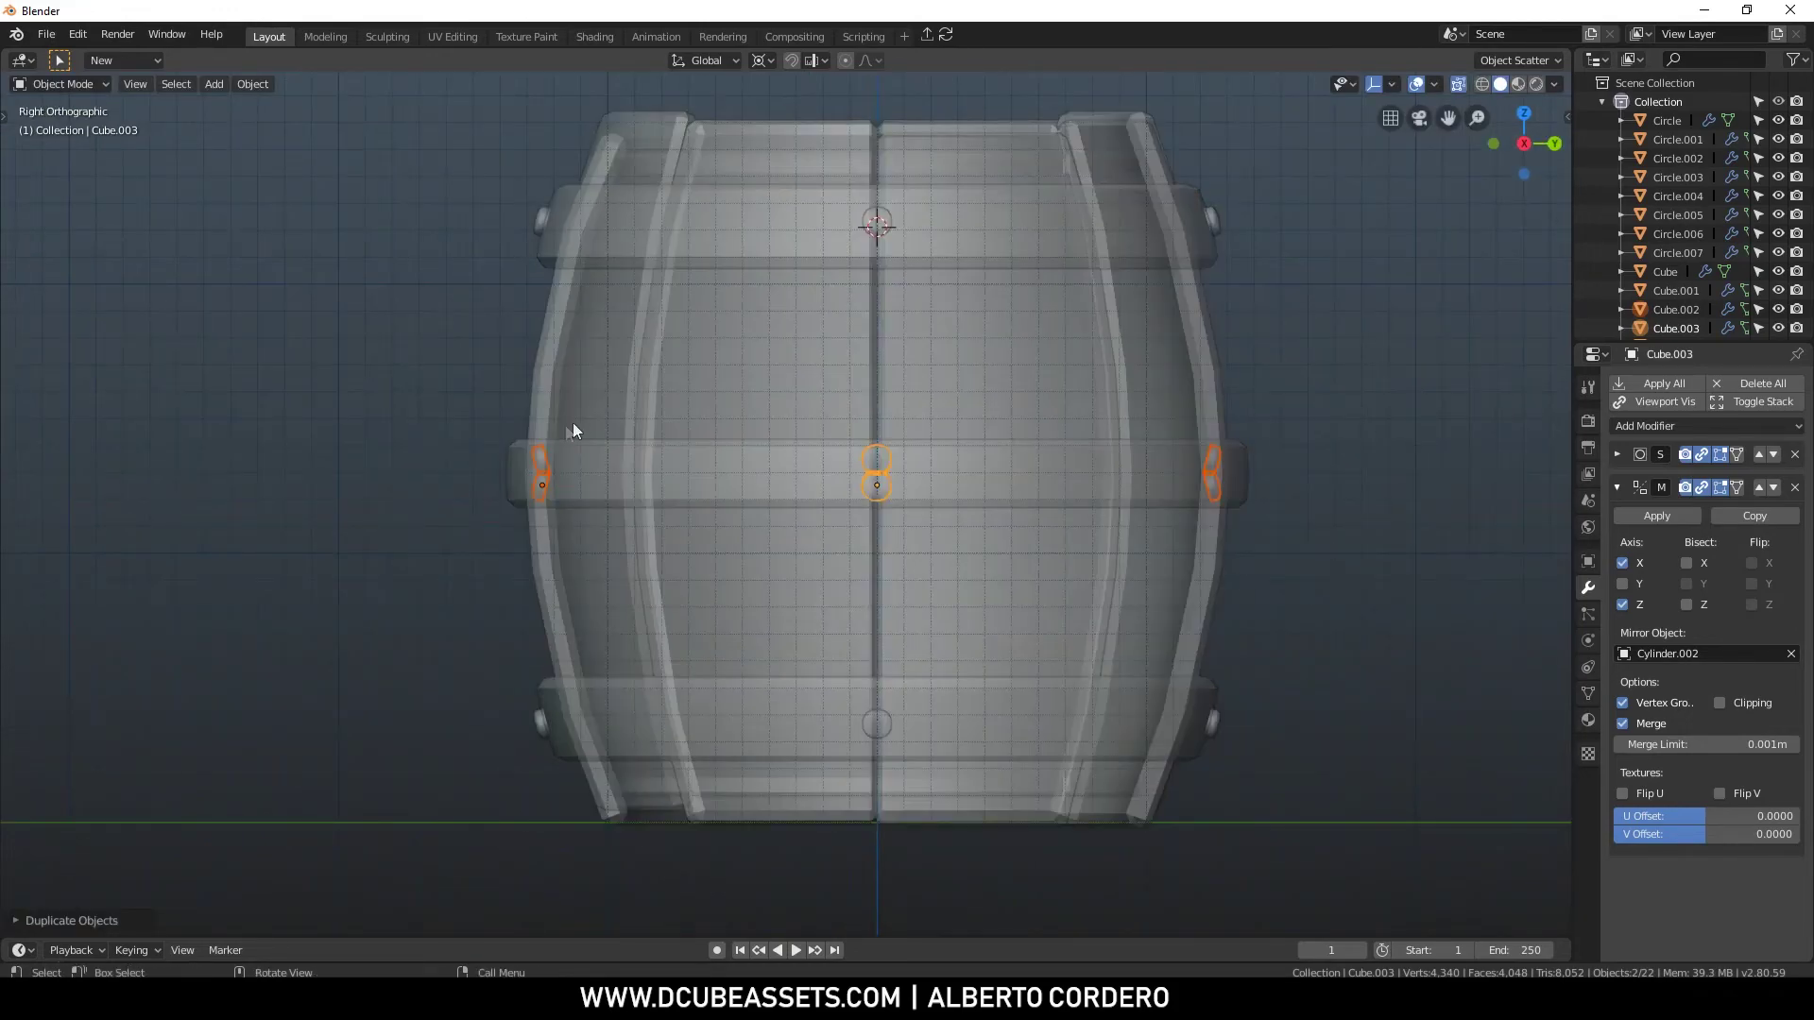
pyautogui.scroll(2, 586, 427)
pyautogui.press('g')
pyautogui.press('z')
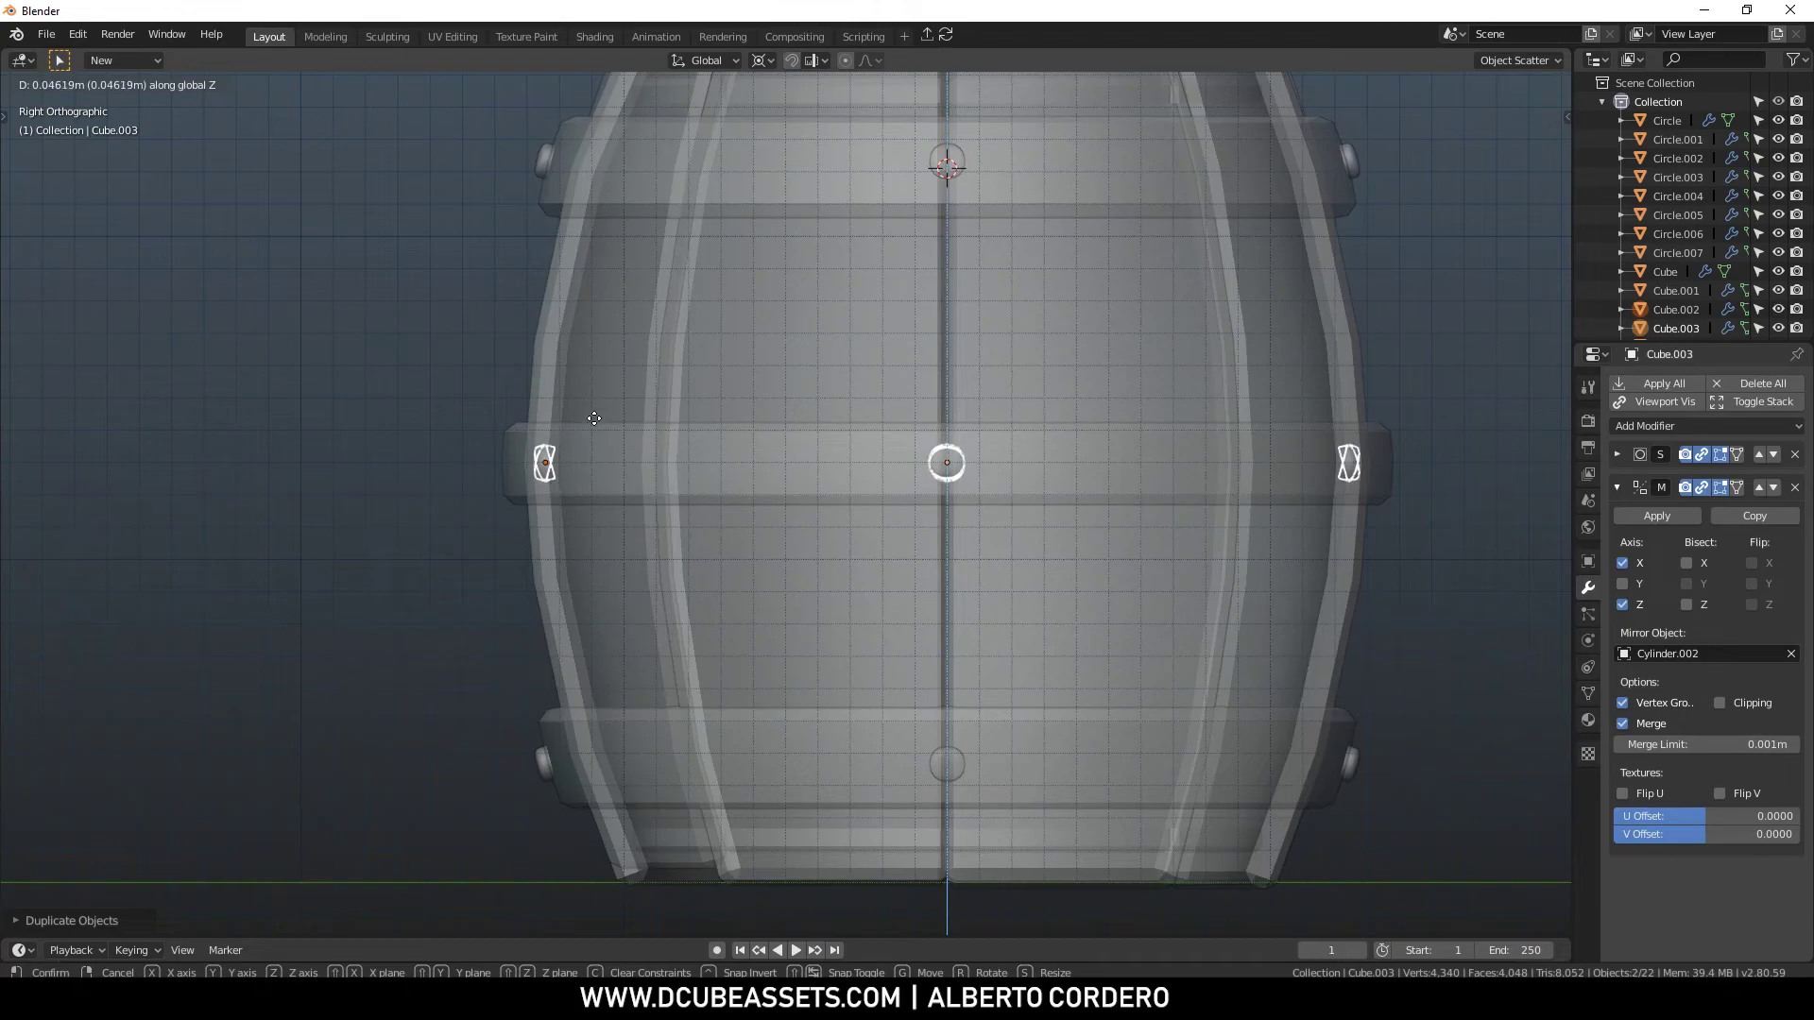
pyautogui.click(593, 418)
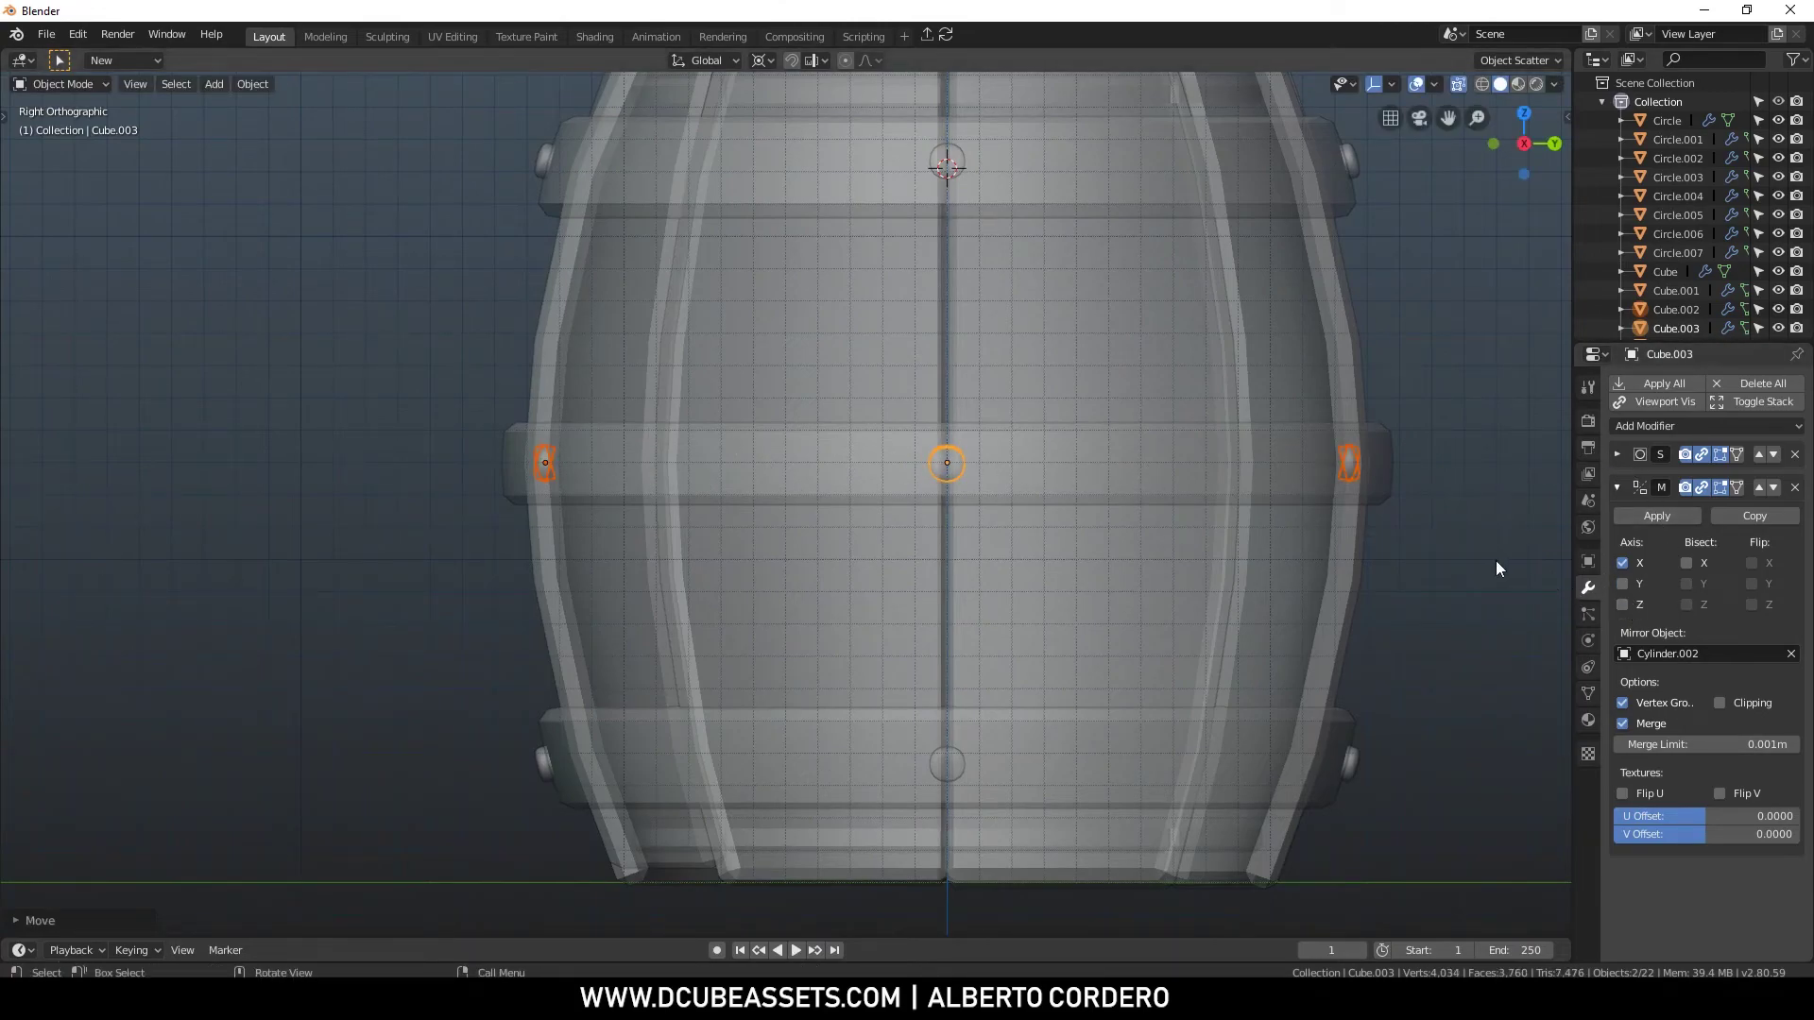
# Isolate the two middle-band rivets, turn off Z-axis mirroring on the Y-mirrored one, and unhide the rest of the barrel
pyautogui.moveTo(1082, 484); pyautogui.dragTo(1160, 473, button='middle')
pyautogui.hotkey('shift', 'h')
pyautogui.click(720, 505)
pyautogui.click(1622, 604)
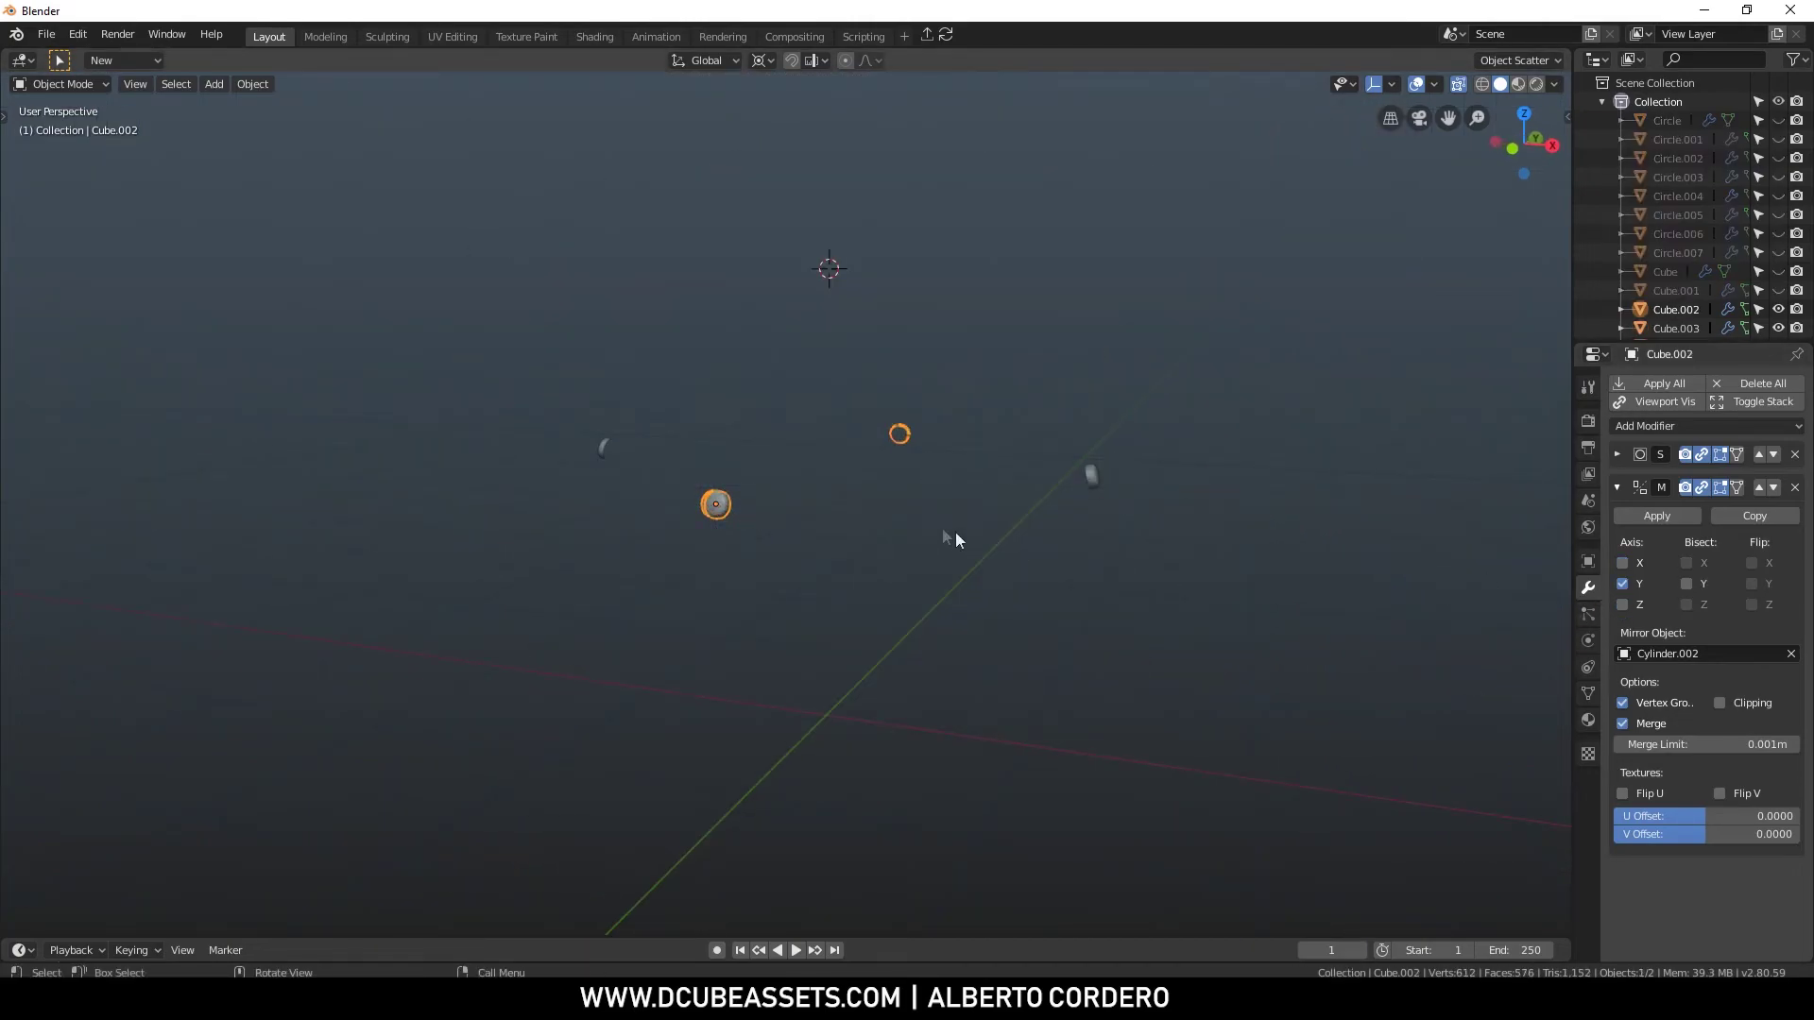
pyautogui.press('KP_3')
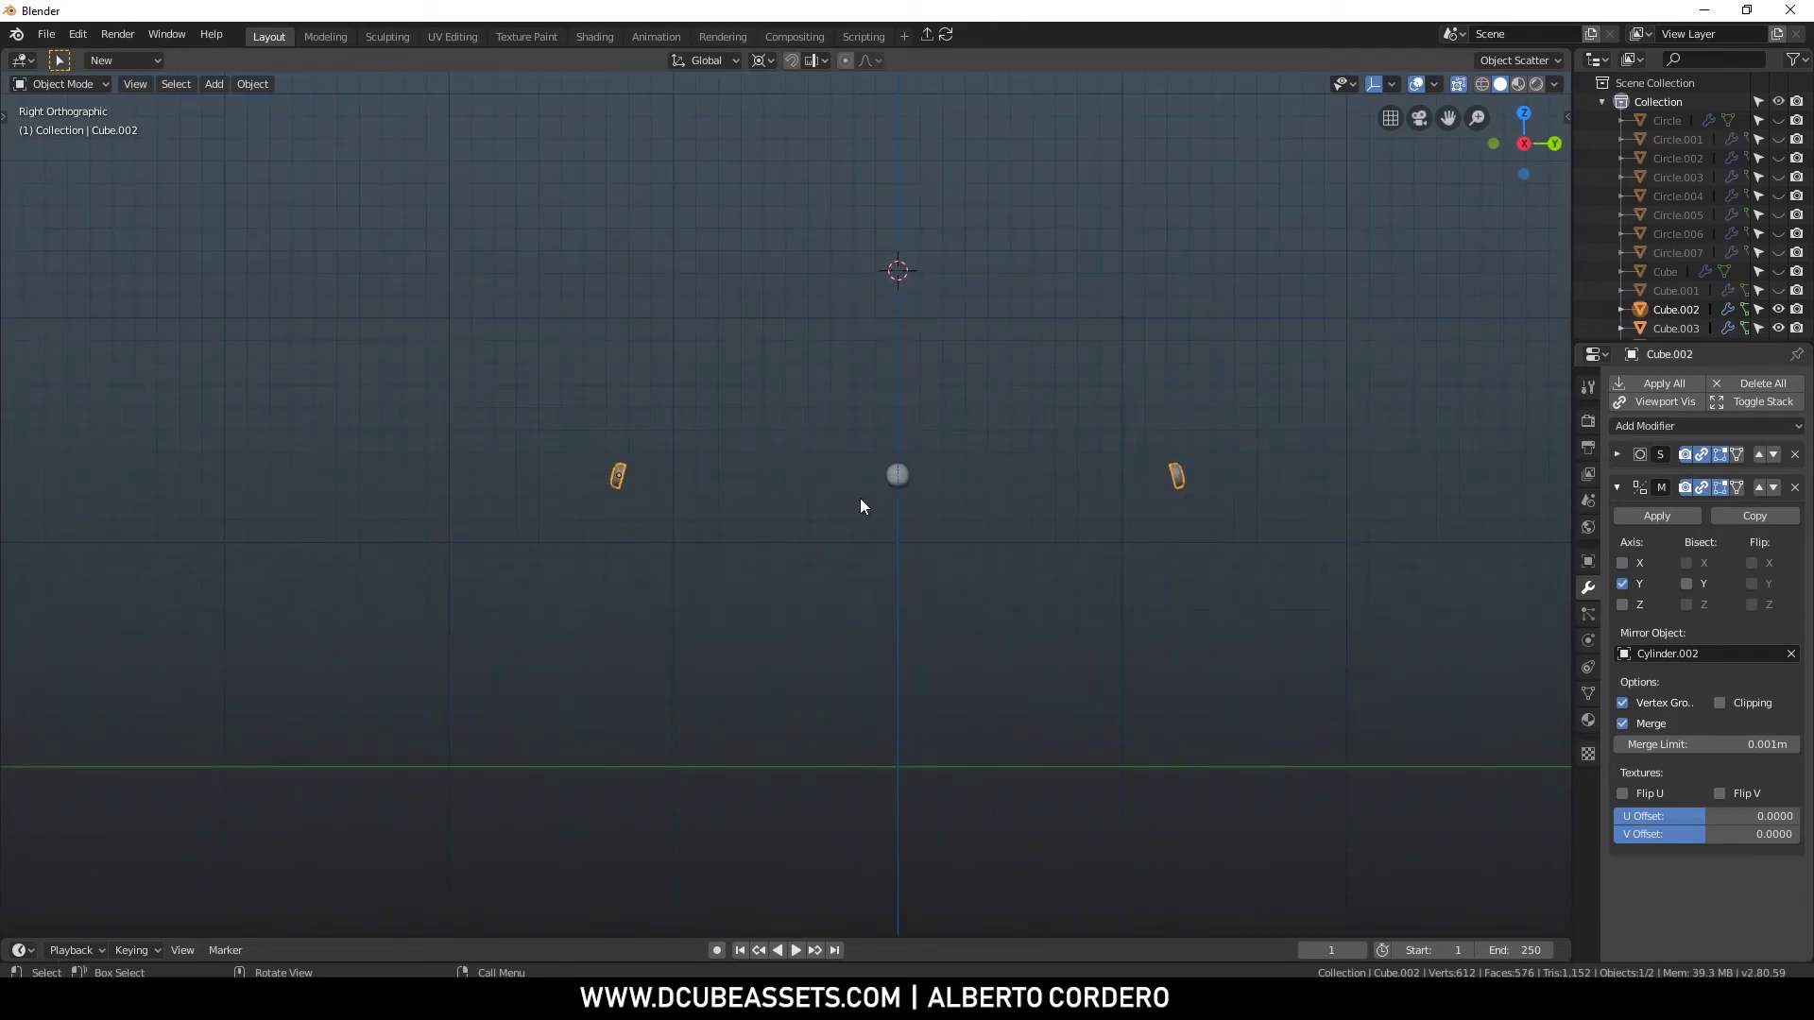
pyautogui.hotkey('alt', 'h')
pyautogui.scroll(2, 625, 474)
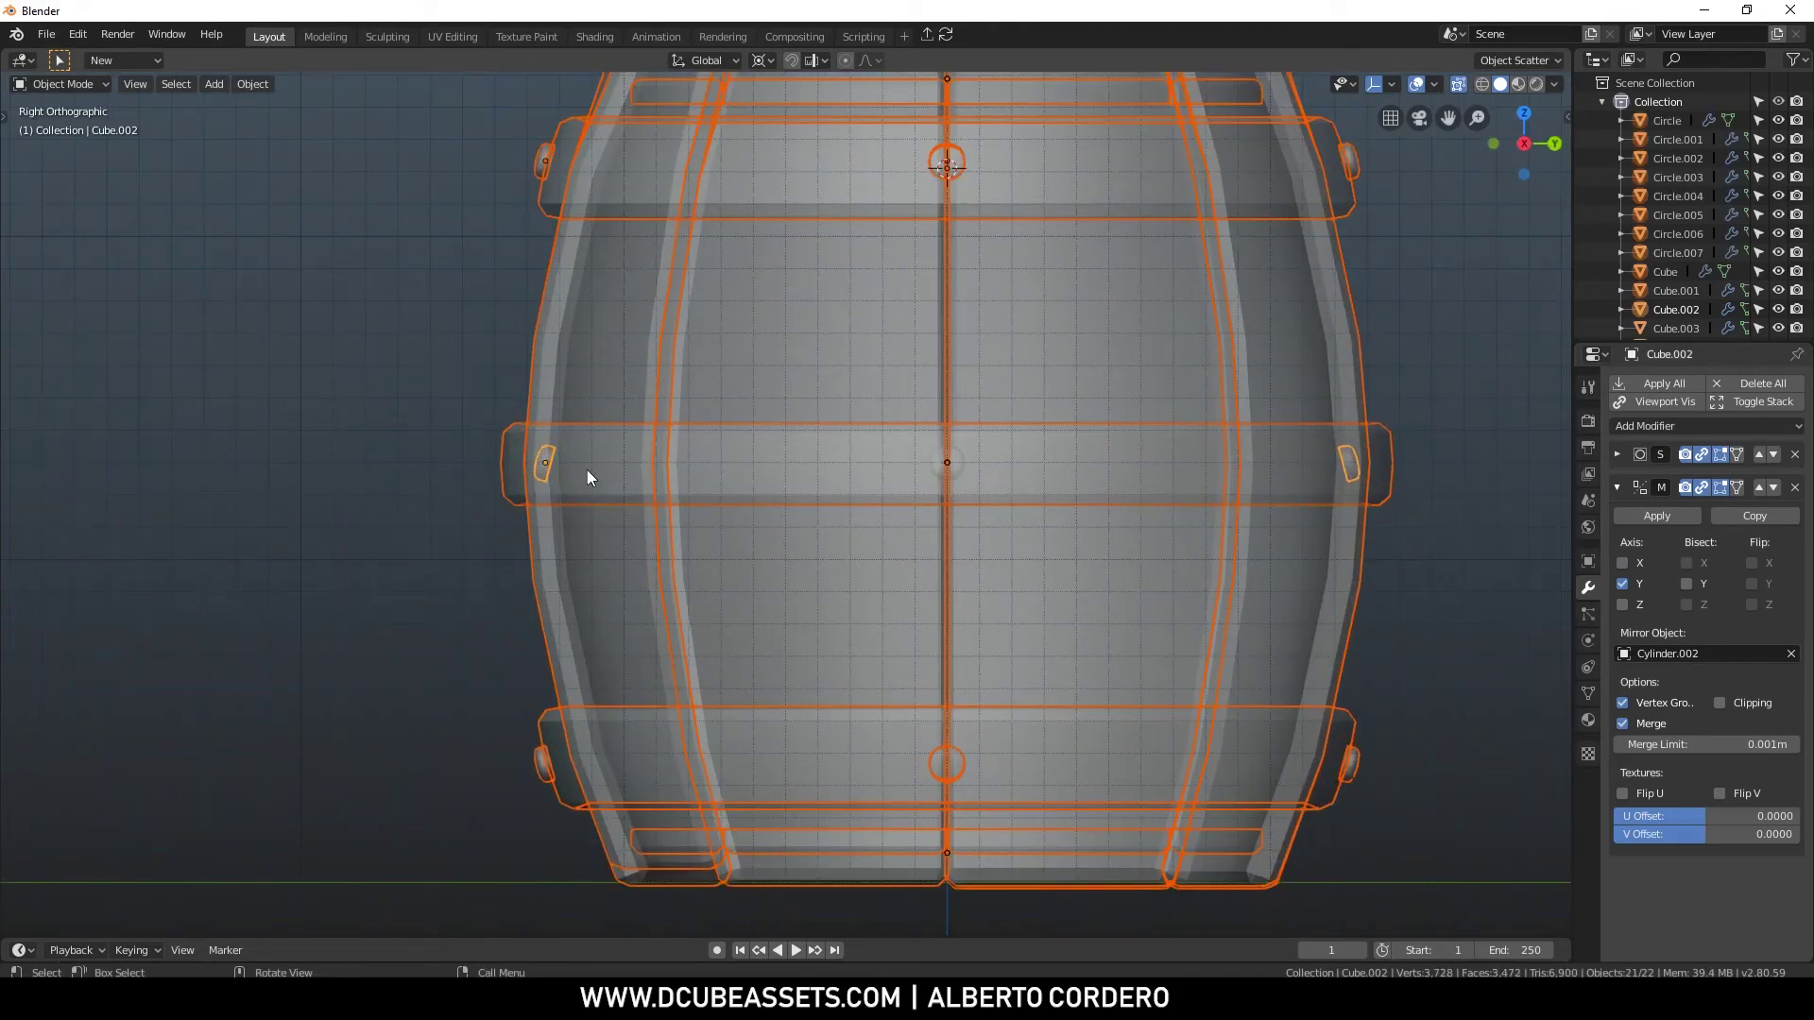
# Move the Y-mirrored middle-band rivet outward to the outer face of the middle band
pyautogui.click(542, 457)
pyautogui.click(542, 457)
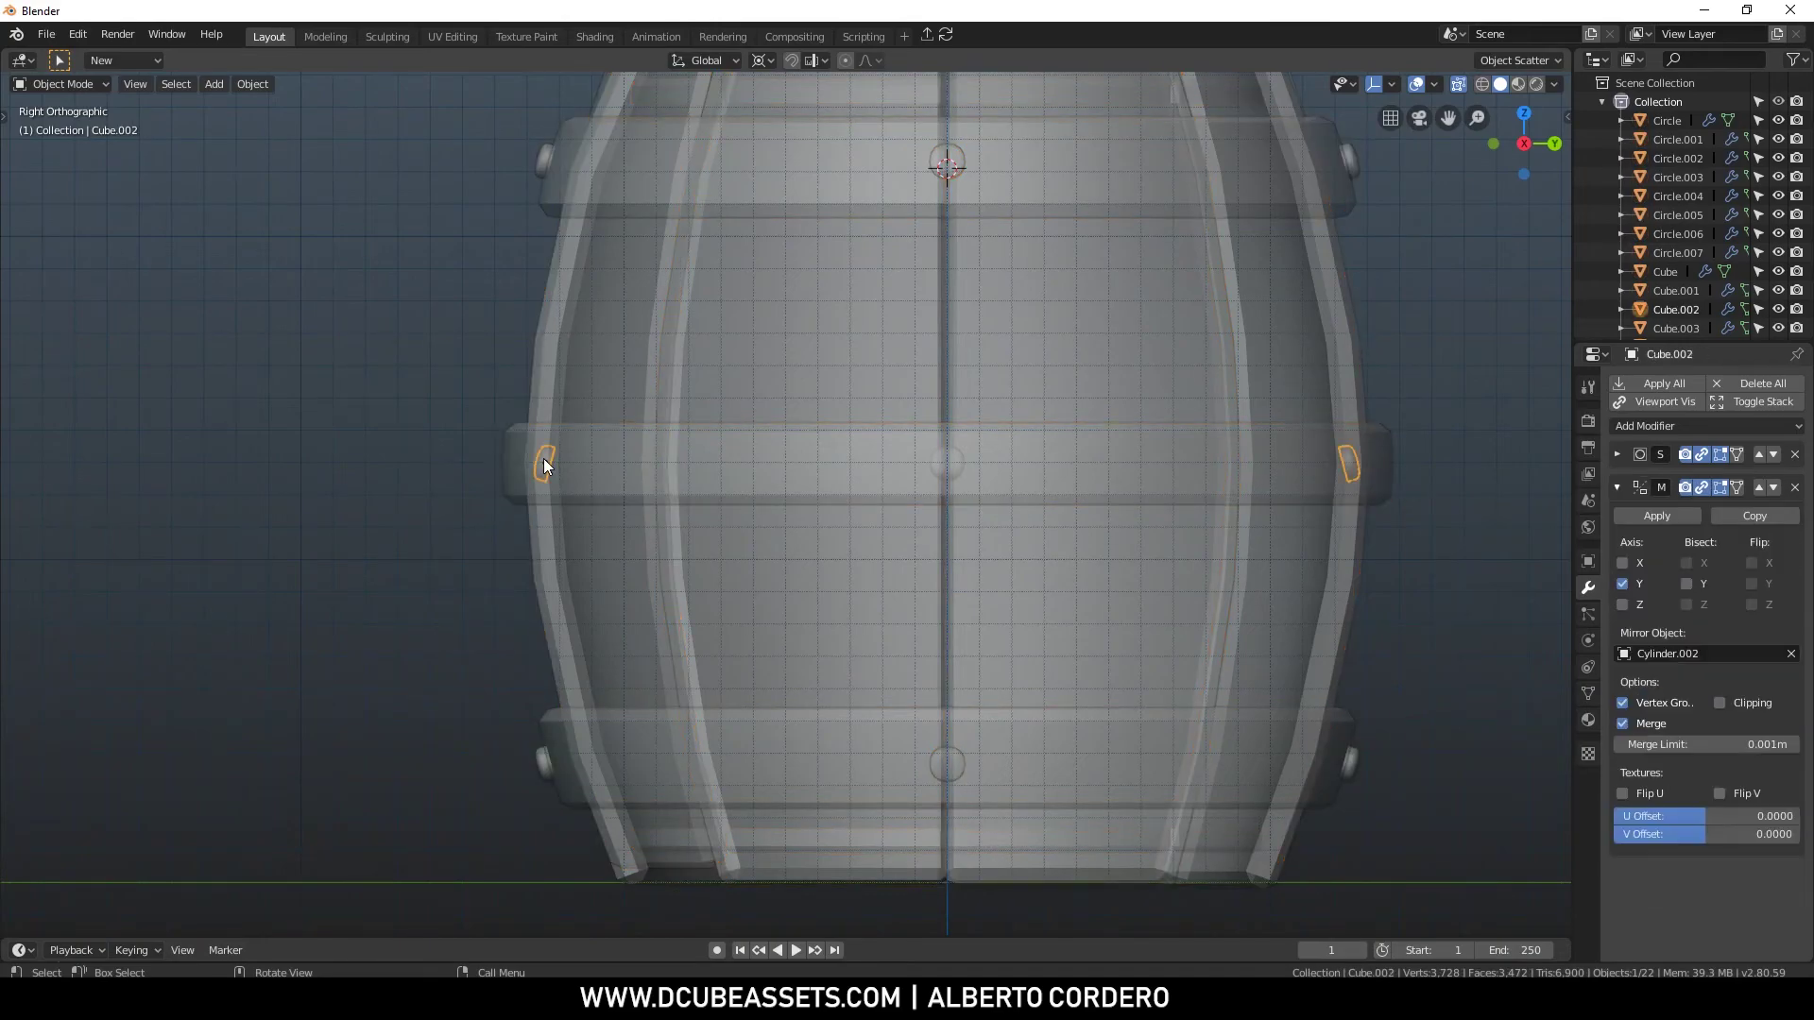
pyautogui.press('g')
pyautogui.click(510, 434)
pyautogui.scroll(3, 506, 429)
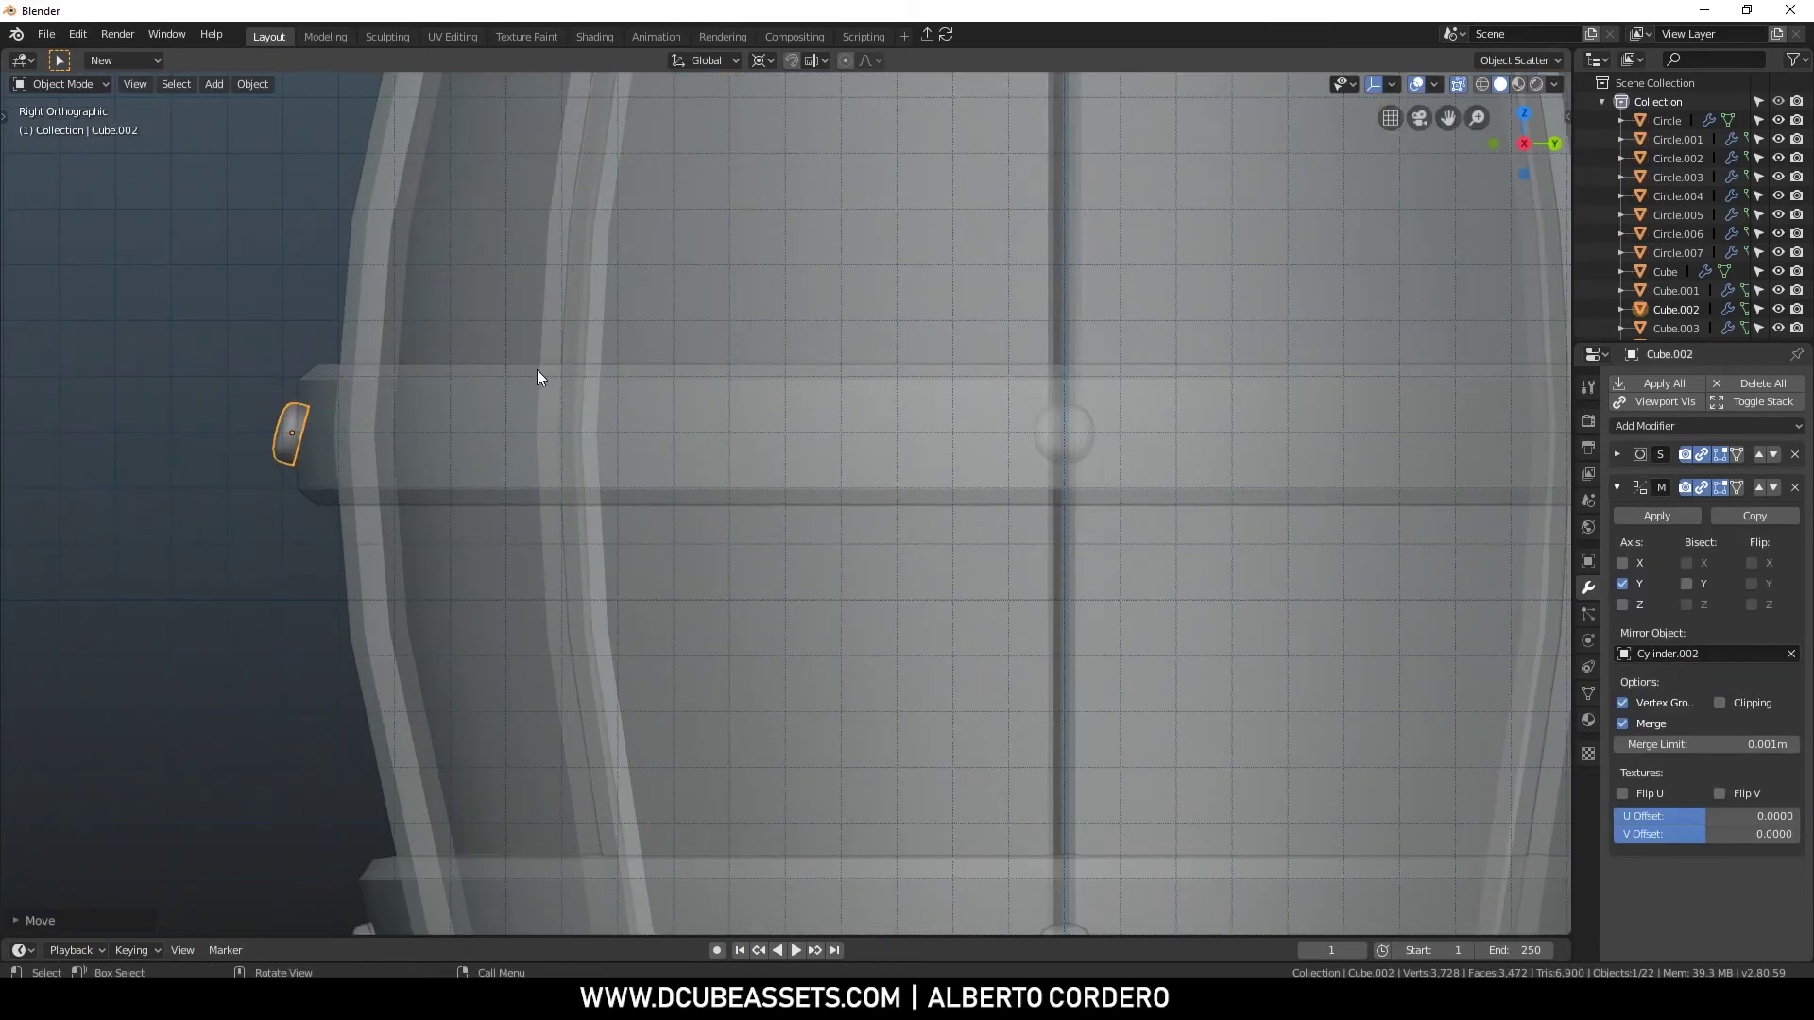
# Rotate the Y-mirrored rivet about -13° around its own origin to stand upright, and shift it about 0.006 m inward against the band
pyautogui.press('.')
pyautogui.click(563, 474)
pyautogui.scroll(1, 268, 344)
pyautogui.keyDown('shift'); pyautogui.moveTo(268, 344); pyautogui.dragTo(375, 361, button='middle'); pyautogui.keyUp('shift')
pyautogui.press('r')
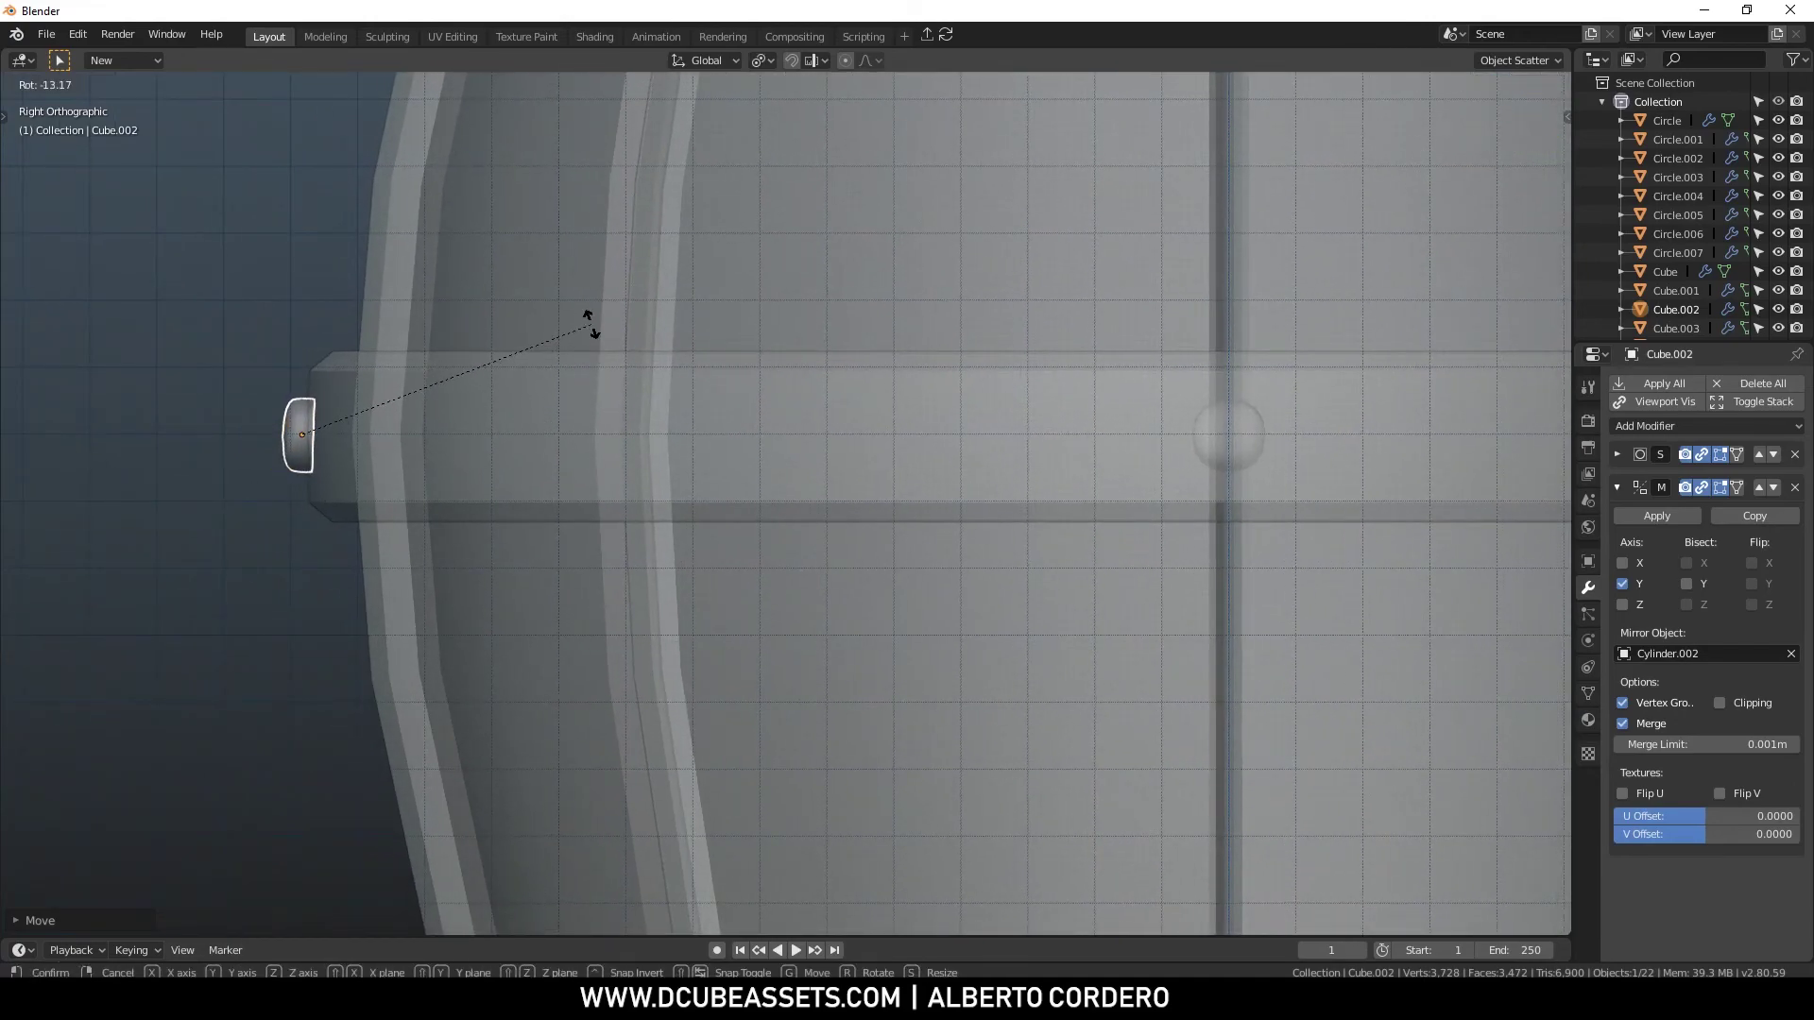
pyautogui.click(591, 324)
pyautogui.press('g')
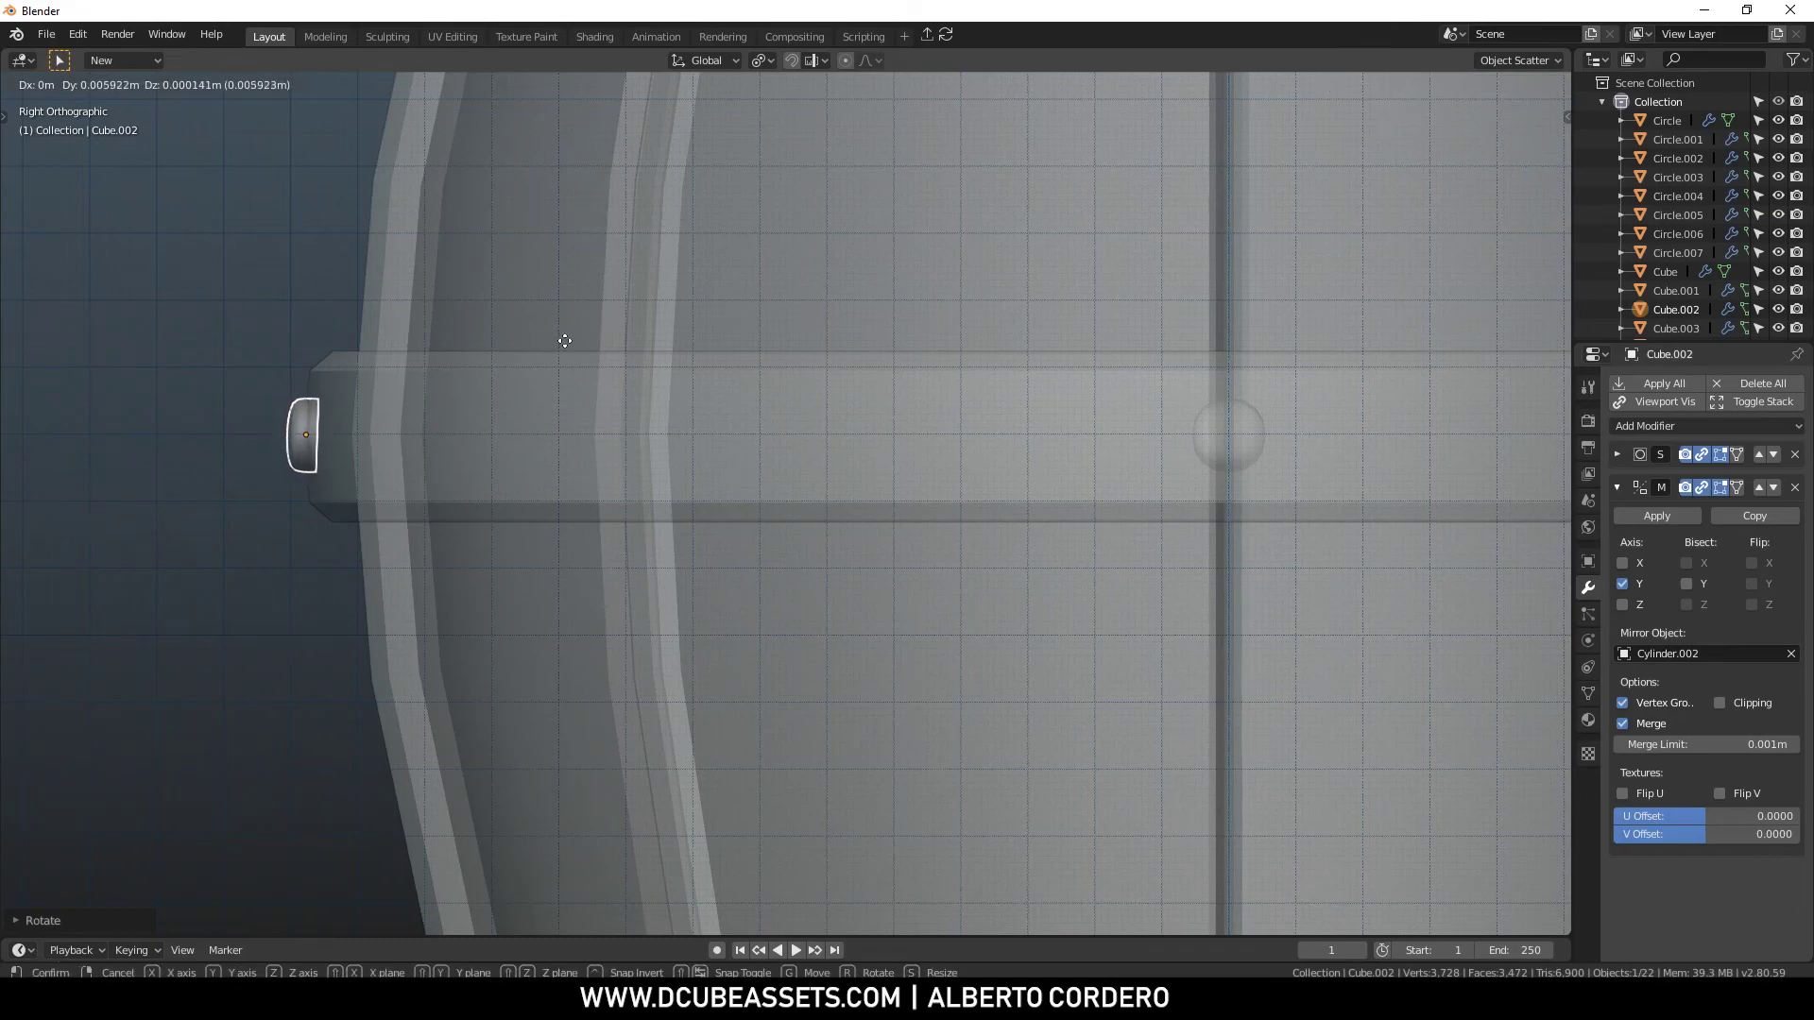
pyautogui.click(560, 332)
pyautogui.scroll(-3, 1043, 411)
# Select the X-mirrored middle-band rivet and move it outward to the middle band's outer face in the front view
pyautogui.click(1056, 458)
pyautogui.click(1057, 457)
pyautogui.click(1056, 458)
pyautogui.click(1057, 459)
pyautogui.click(1056, 460)
pyautogui.click(1056, 459)
pyautogui.click(1056, 459)
pyautogui.click(1056, 459)
pyautogui.click(1056, 459)
pyautogui.click(1057, 459)
pyautogui.press('KP_1')
pyautogui.scroll(1, 1083, 451)
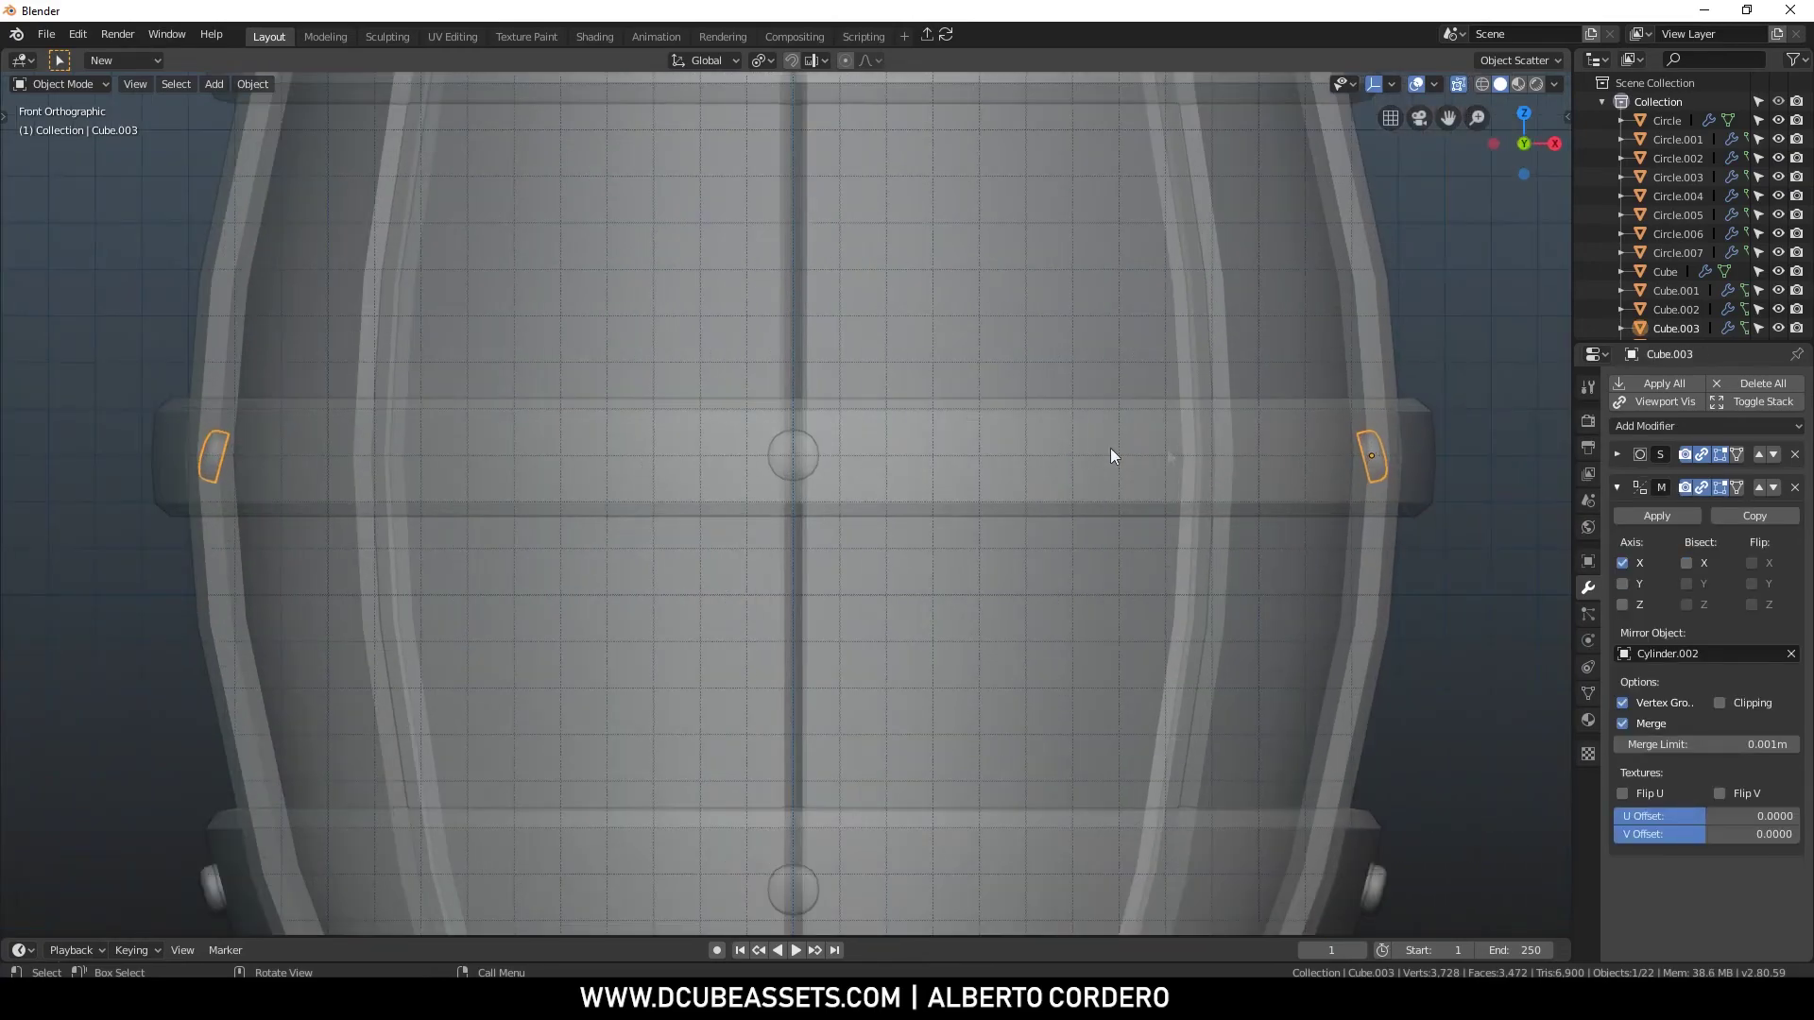
pyautogui.keyDown('shift'); pyautogui.moveTo(1366, 456); pyautogui.dragTo(891, 422, button='middle'); pyautogui.keyUp('shift')
pyautogui.scroll(1, 856, 423)
pyautogui.press('g')
pyautogui.click(917, 431)
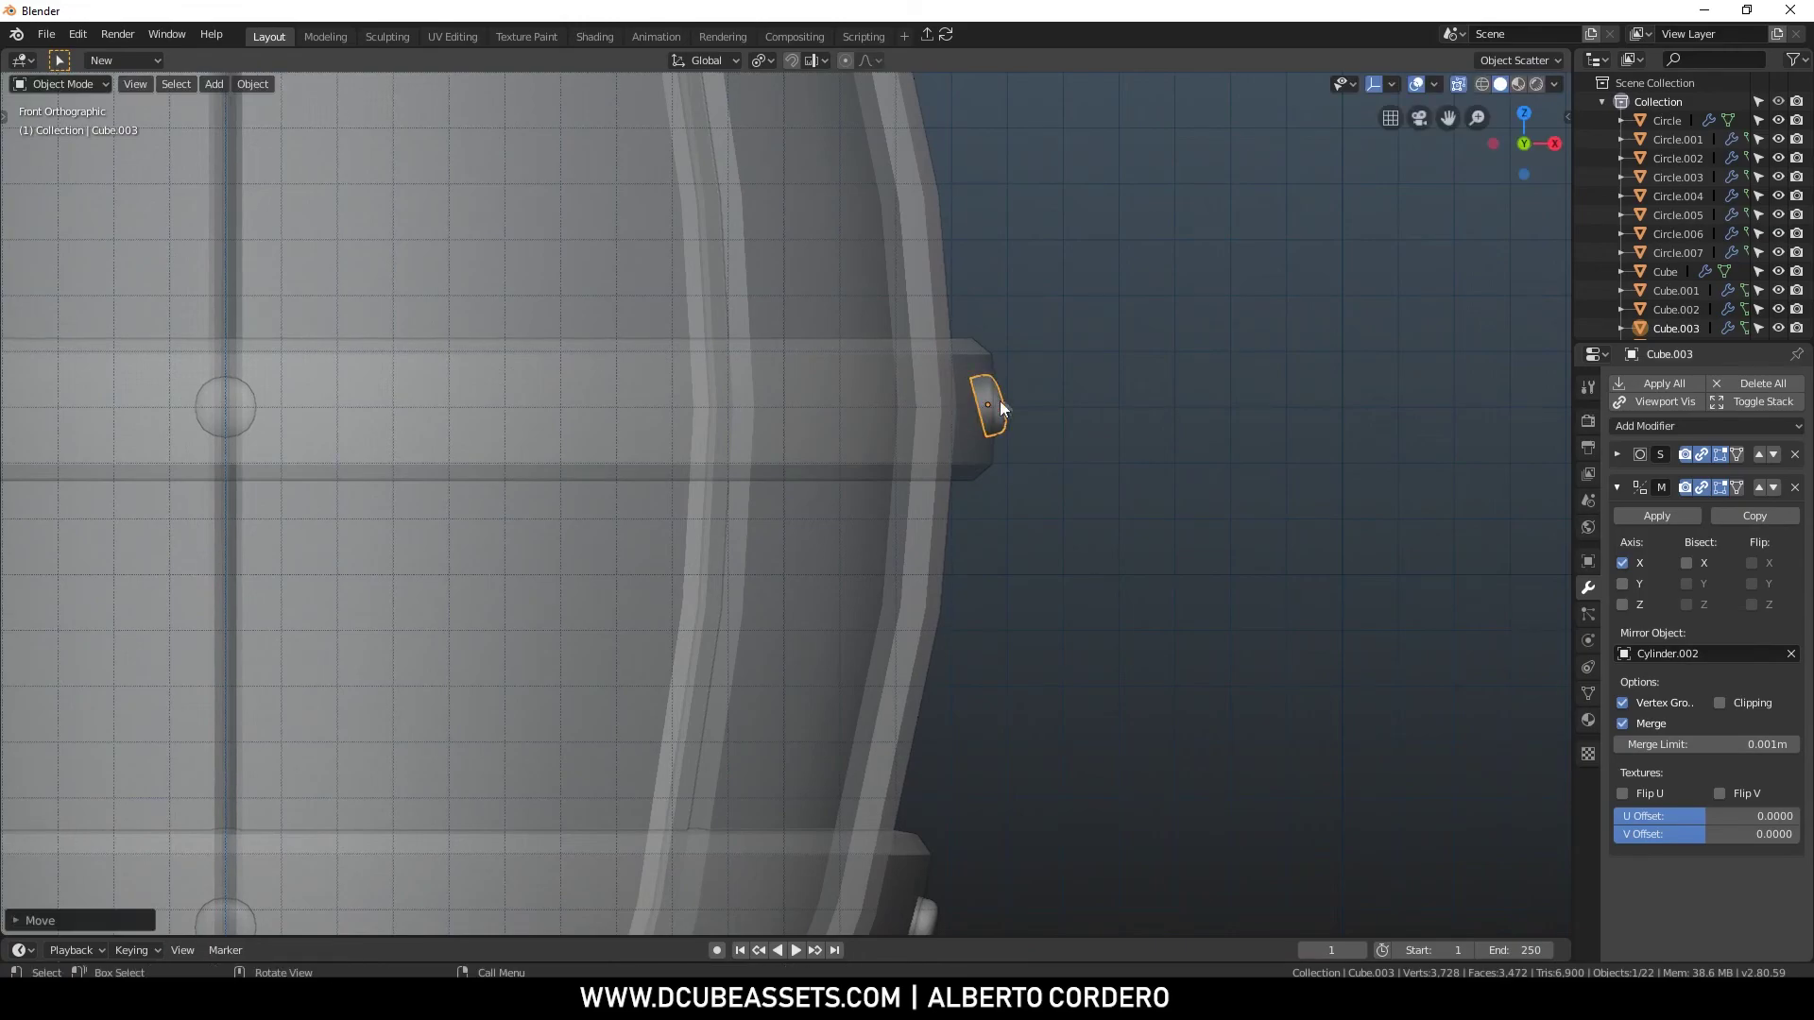
# Rotate the X-mirrored rivet upright, parallel to the band's face, and move it about 0.013 m outward to sit on the surface
pyautogui.scroll(2, 1026, 393)
pyautogui.press('r')
pyautogui.rightClick(1017, 411)
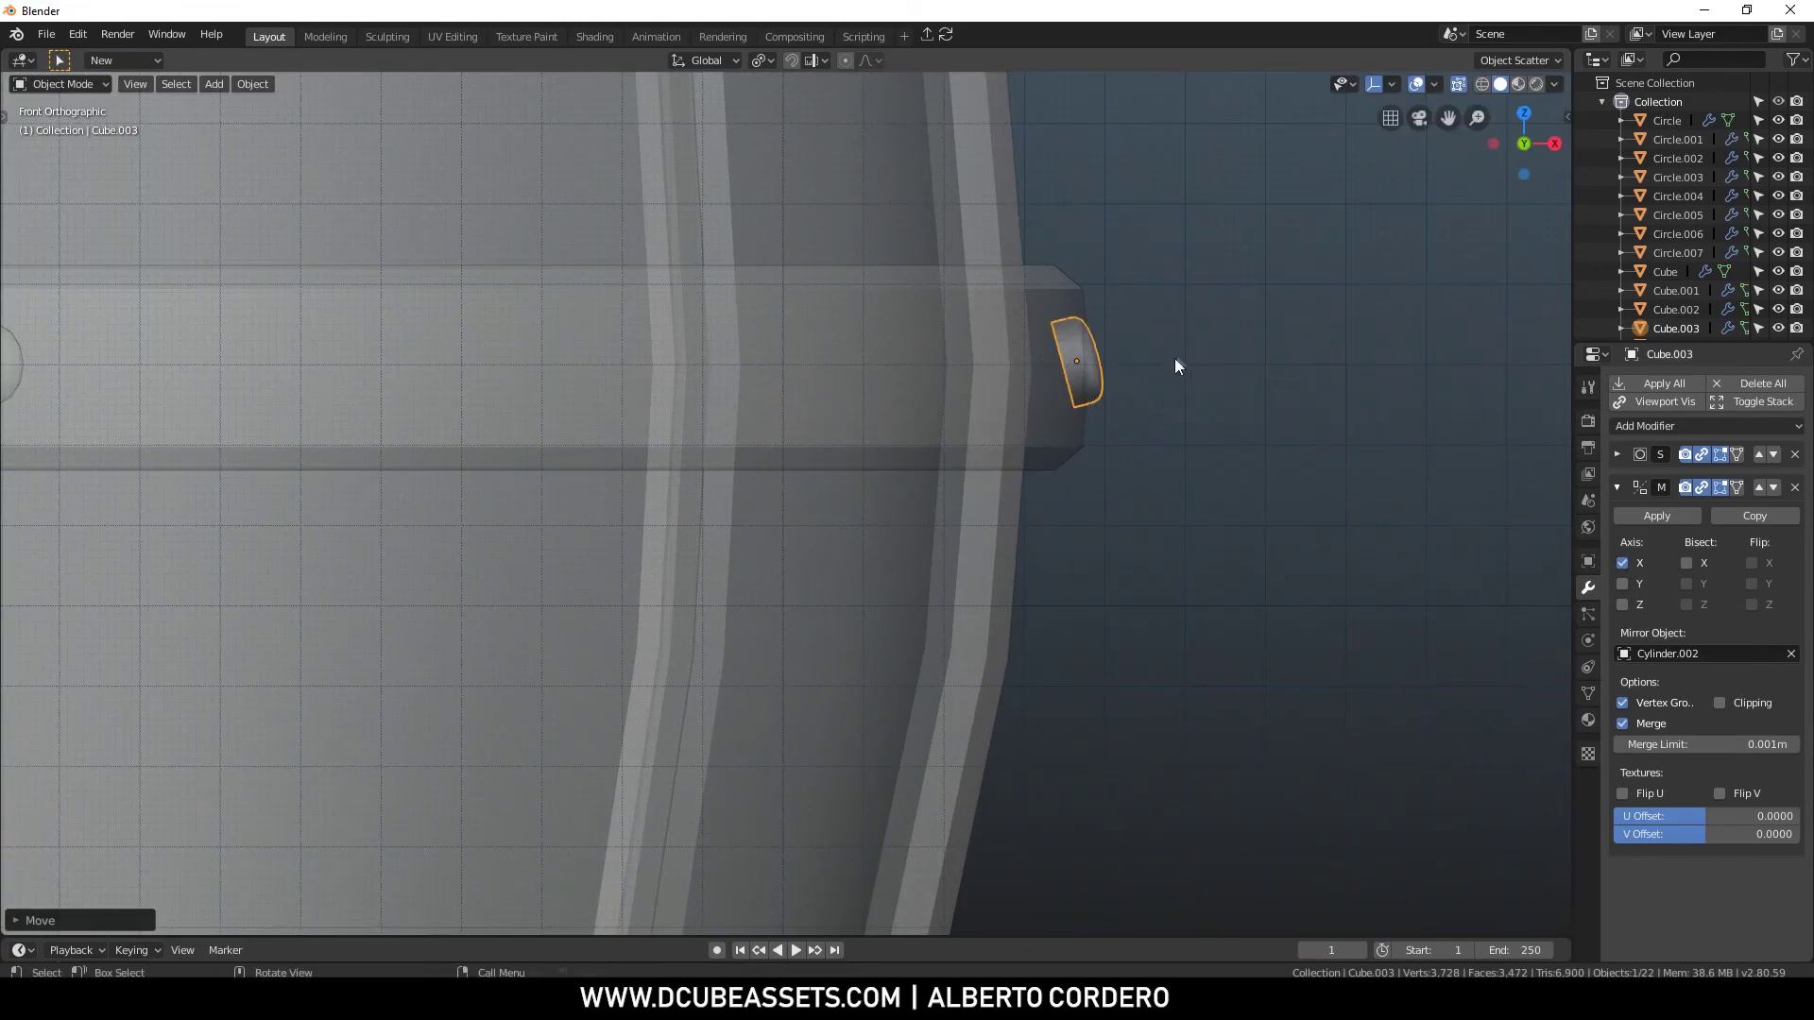
pyautogui.keyDown('shift'); pyautogui.moveTo(1256, 335); pyautogui.dragTo(1183, 349, button='middle'); pyautogui.keyUp('shift')
pyautogui.press('r')
pyautogui.click(1168, 456)
pyautogui.press('g')
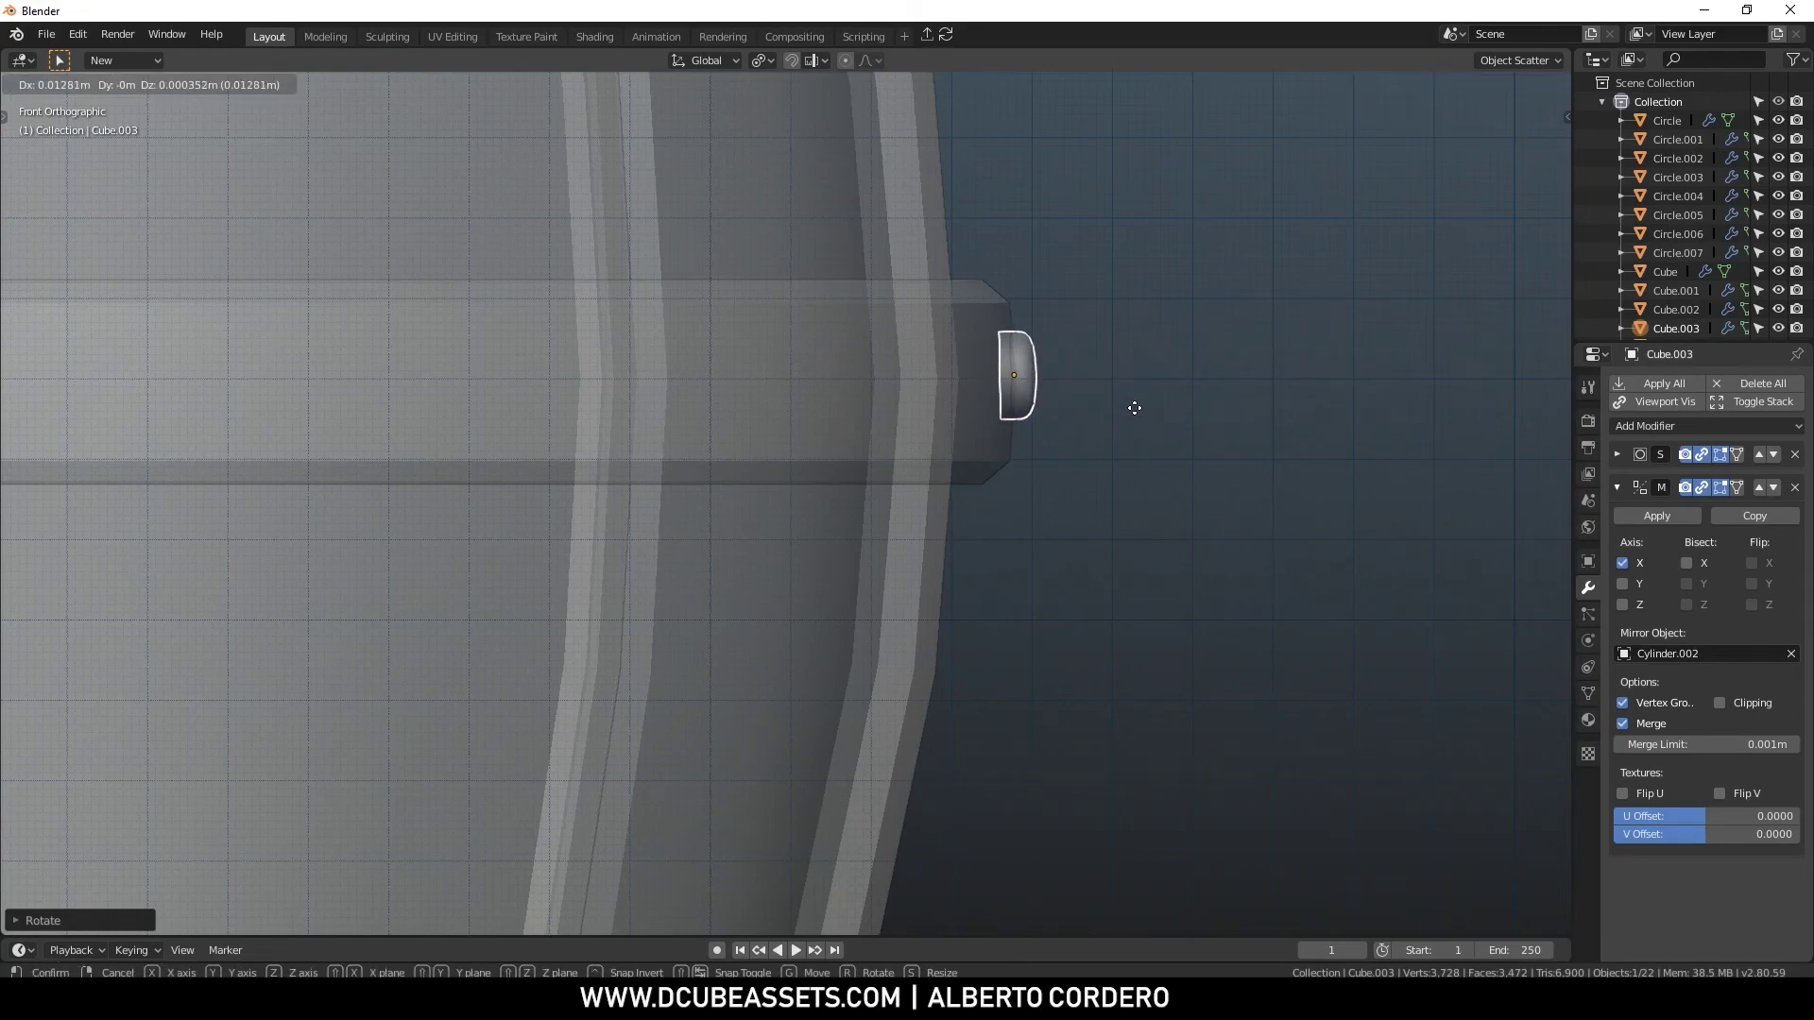
pyautogui.click(1132, 405)
# Frame the whole barrel with nothing selected and examine its rivets, bands and lid from several angles
pyautogui.scroll(-4, 1024, 382)
pyautogui.moveTo(1024, 382)
pyautogui.mouseDown(button='middle')
pyautogui.moveTo(1115, 413)
pyautogui.moveTo(1041, 402)
pyautogui.mouseUp(button='middle')
pyautogui.click(1116, 413)
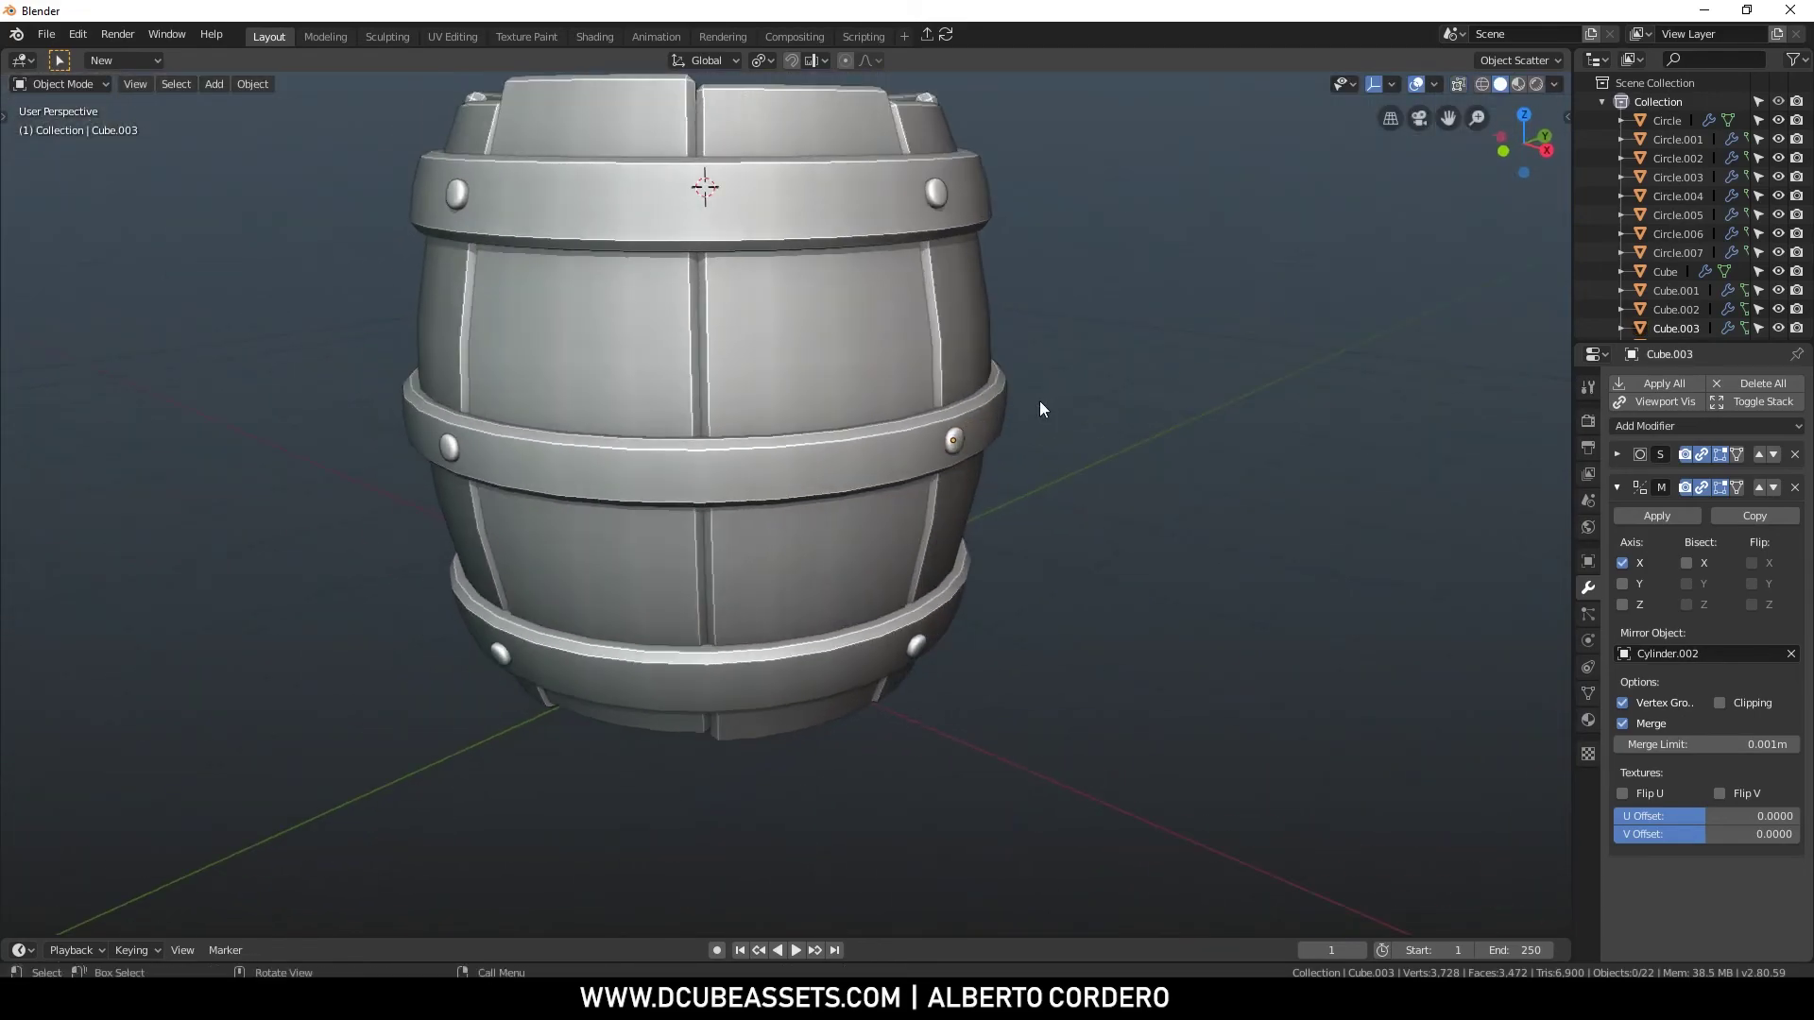
pyautogui.scroll(-3, 1042, 403)
pyautogui.moveTo(946, 362); pyautogui.dragTo(1015, 416, button='middle')
pyautogui.moveTo(363, 221); pyautogui.dragTo(1045, 769)
pyautogui.press('KP_Decimal')
pyautogui.click(1264, 601)
pyautogui.moveTo(1096, 558); pyautogui.dragTo(1046, 552, button='middle')
pyautogui.moveTo(779, 425); pyautogui.dragTo(791, 338, button='middle')
pyautogui.moveTo(1058, 379); pyautogui.dragTo(801, 353, button='middle')
pyautogui.keyDown('shift'); pyautogui.moveTo(801, 353); pyautogui.dragTo(841, 365, button='middle'); pyautogui.keyUp('shift')
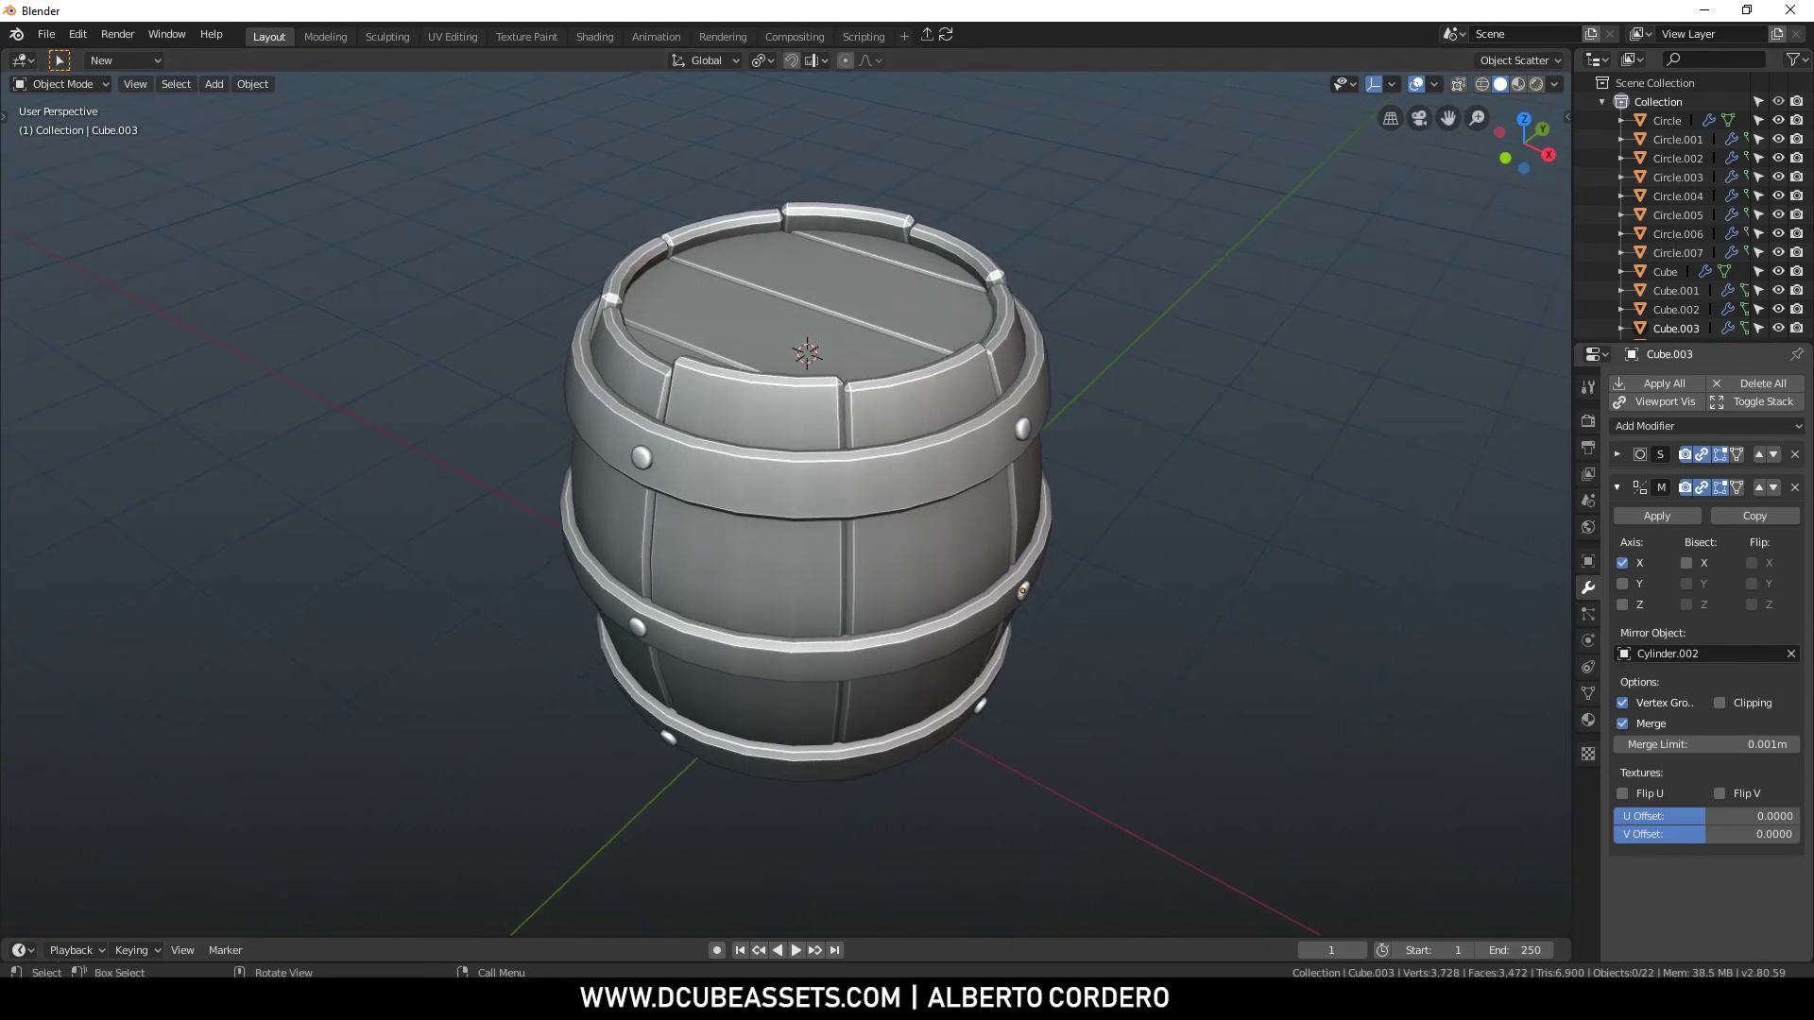